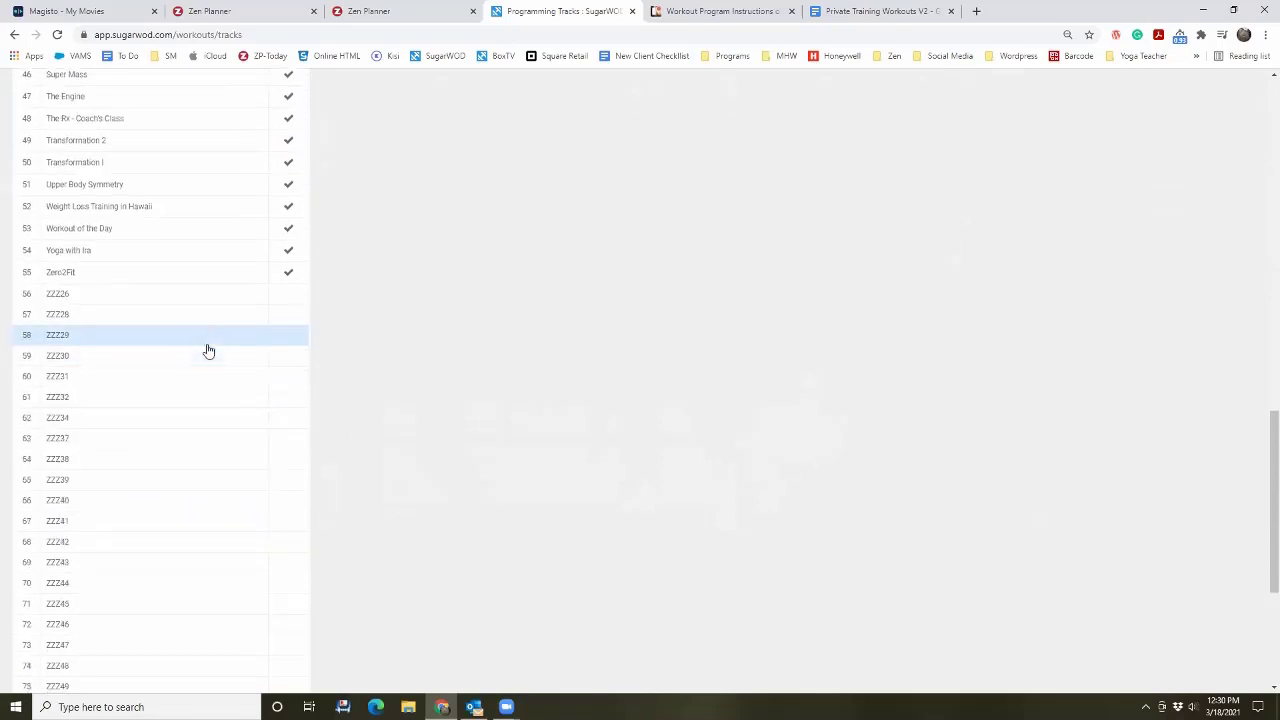
# Step: Rename the inactive ZZZ26 track using the client's first name in possessive form followed by "Weight Loss Workouts"
pyautogui.click(171, 300)
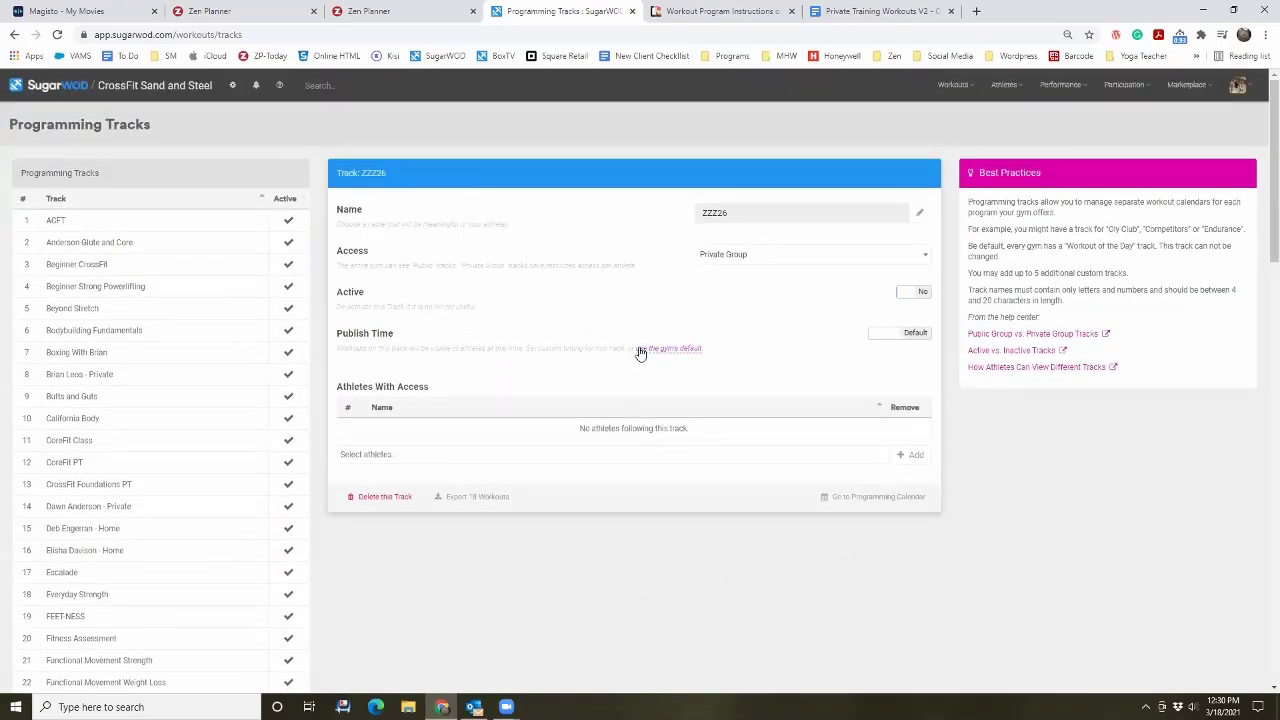
pyautogui.click(920, 215)
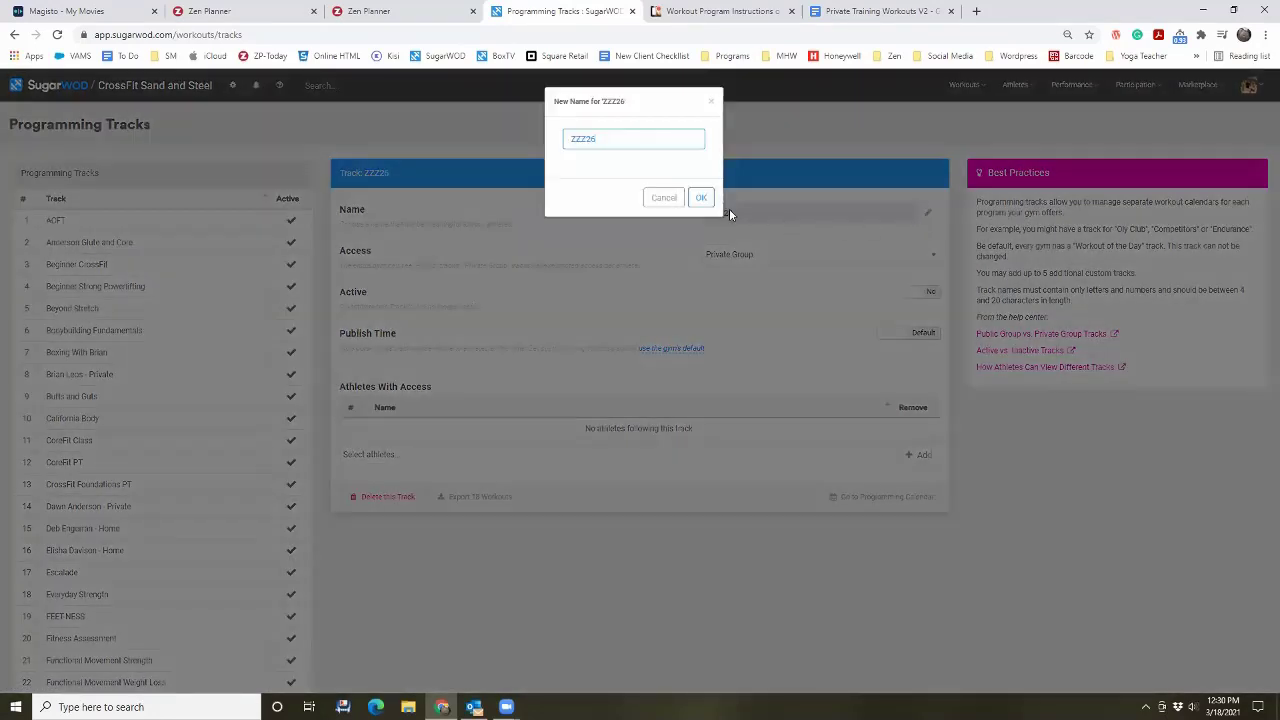
pyautogui.doubleClick(640, 142)
pyautogui.write("Cindy's Weight Loss Workouts")
pyautogui.click(701, 197)
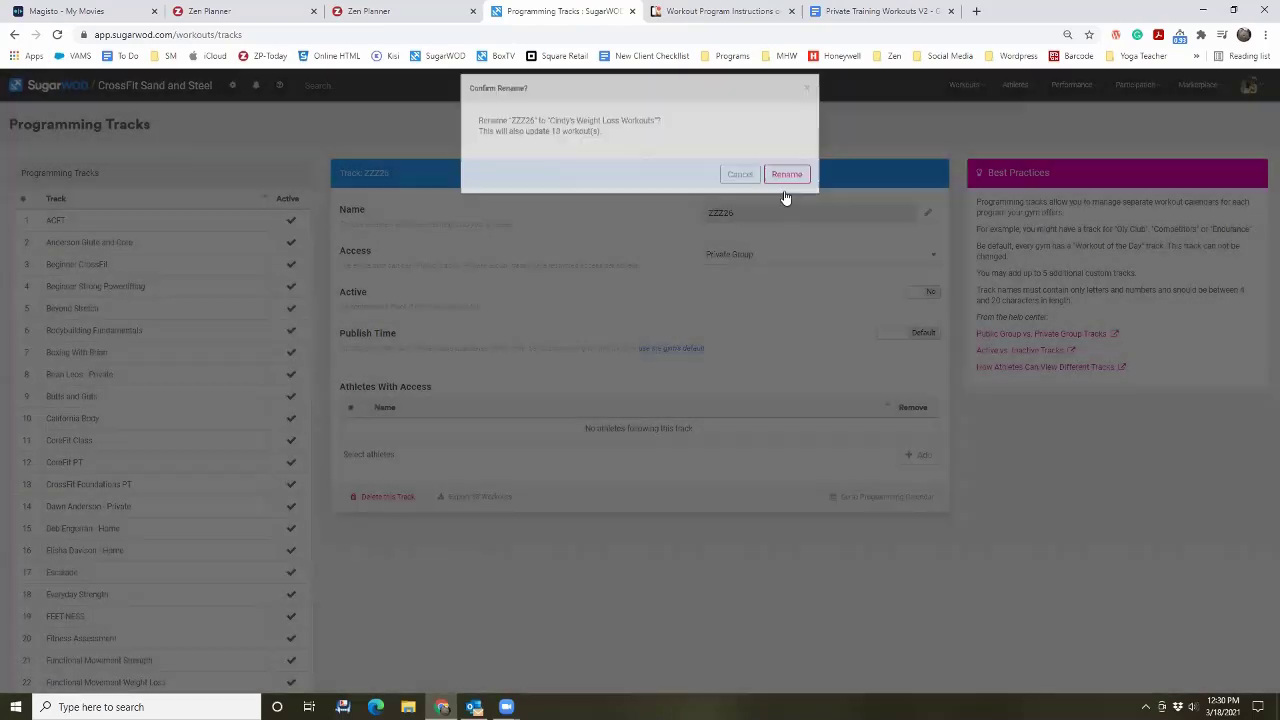
pyautogui.click(784, 190)
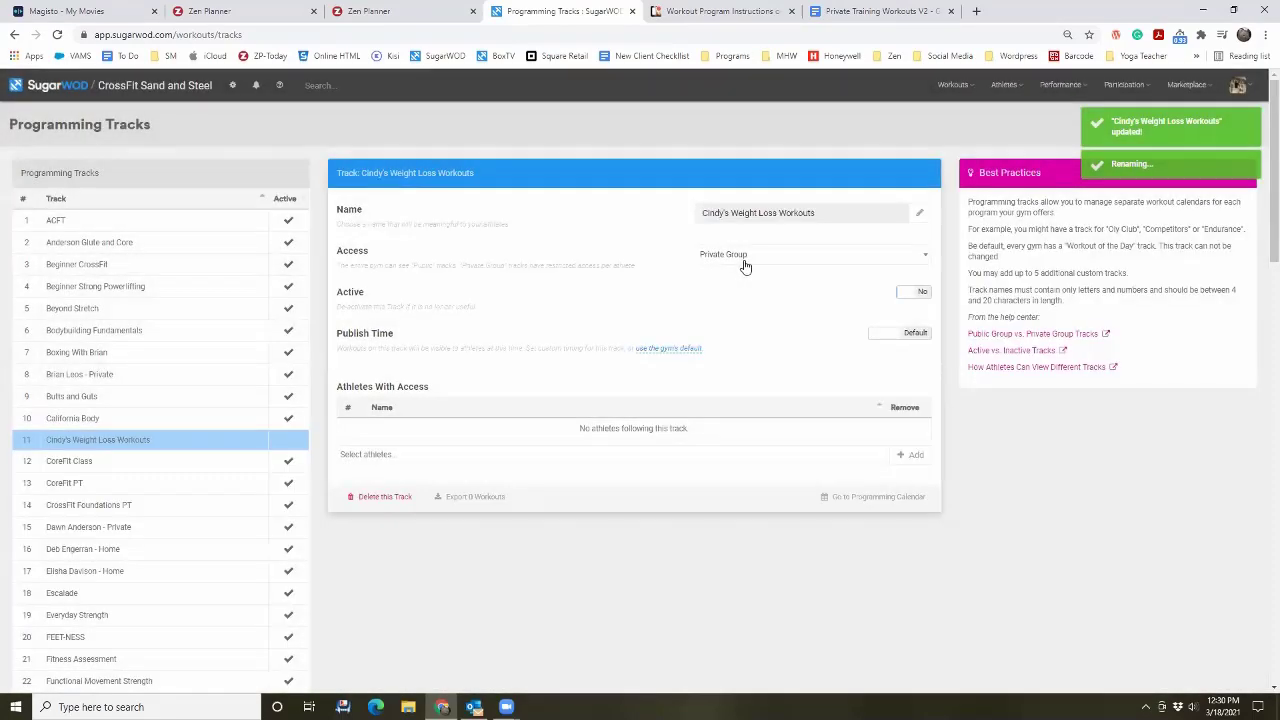
# Step: Activate the client's weight loss track and give the client access to it as an athlete
pyautogui.click(903, 288)
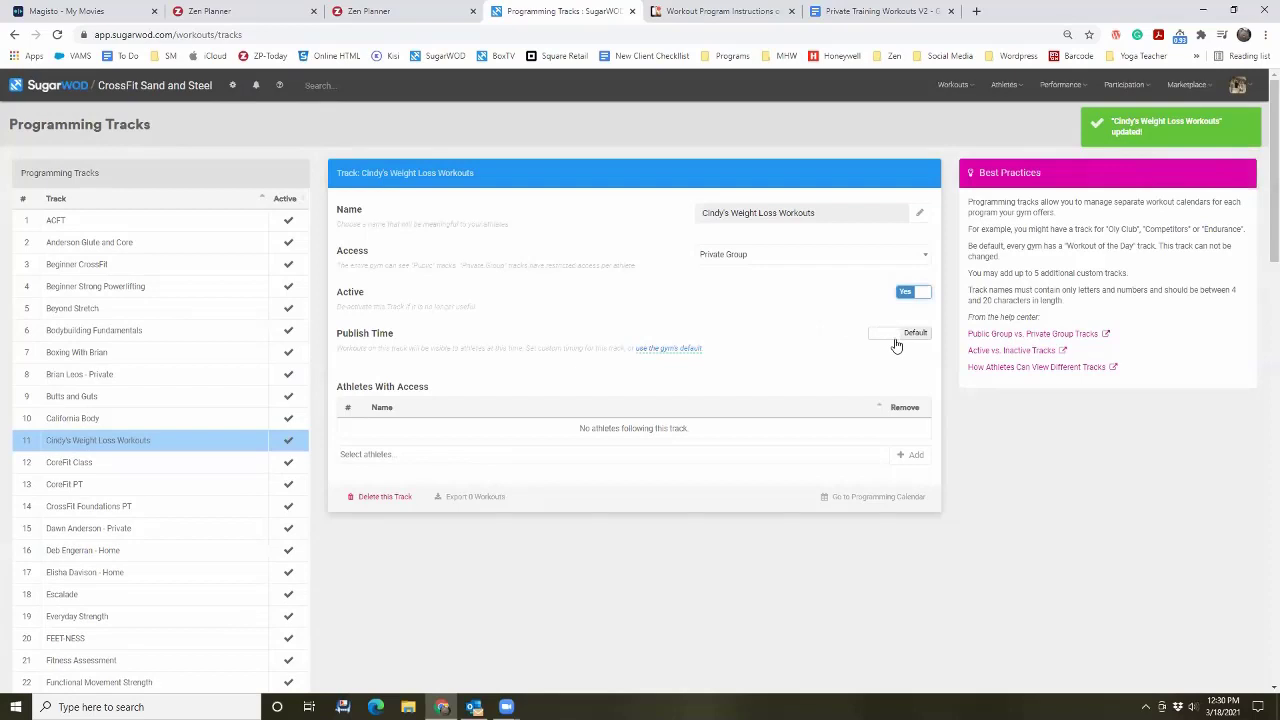
pyautogui.click(738, 458)
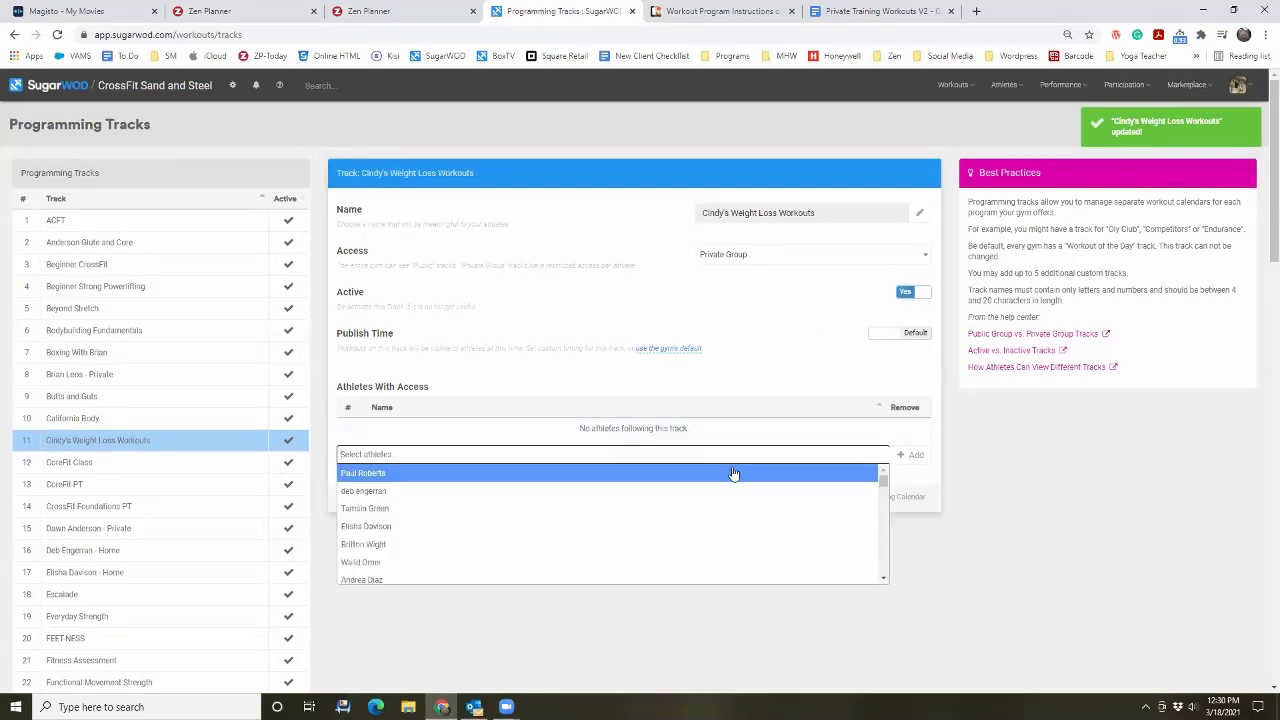
pyautogui.write('cind')
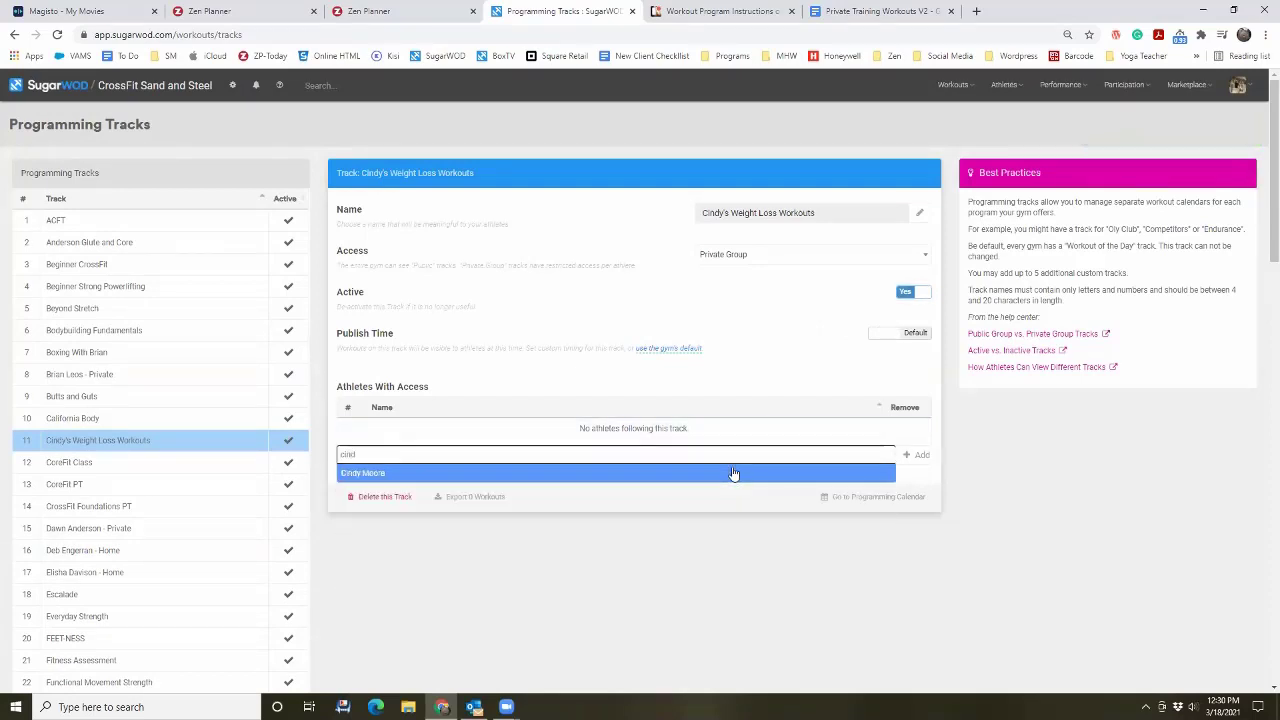
pyautogui.click(733, 473)
pyautogui.click(906, 456)
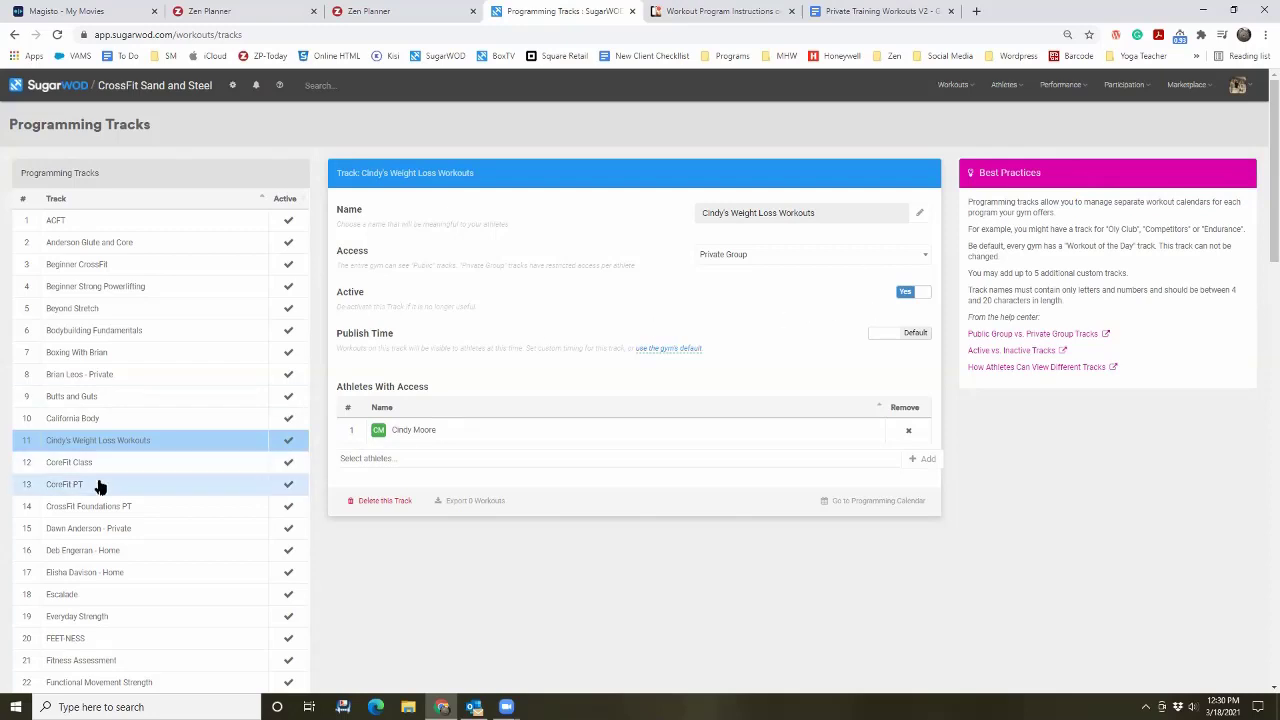
# Step: Rename the inactive ZZZ28 track using the client's first name in possessive form followed by "Strength Workouts"
pyautogui.scroll(-3, 200, 460)
pyautogui.scroll(-10, 200, 460)
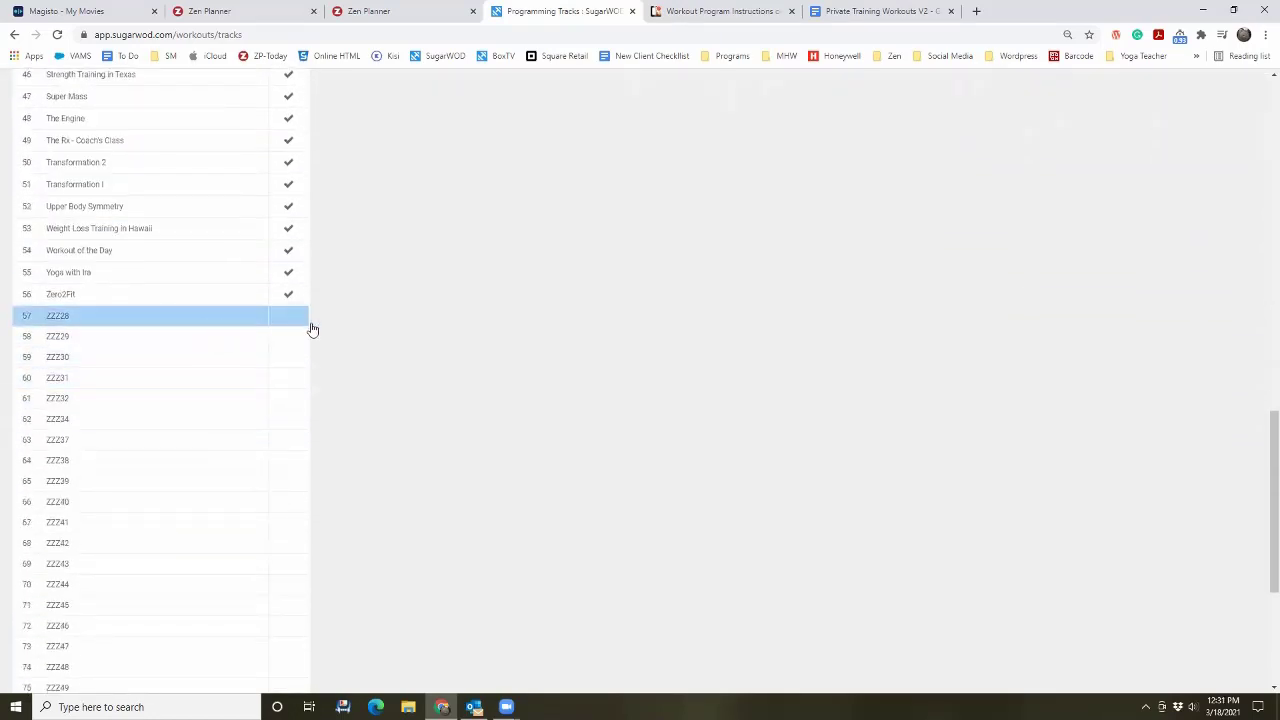
pyautogui.scroll(9, 570, 430)
pyautogui.scroll(4, 575, 447)
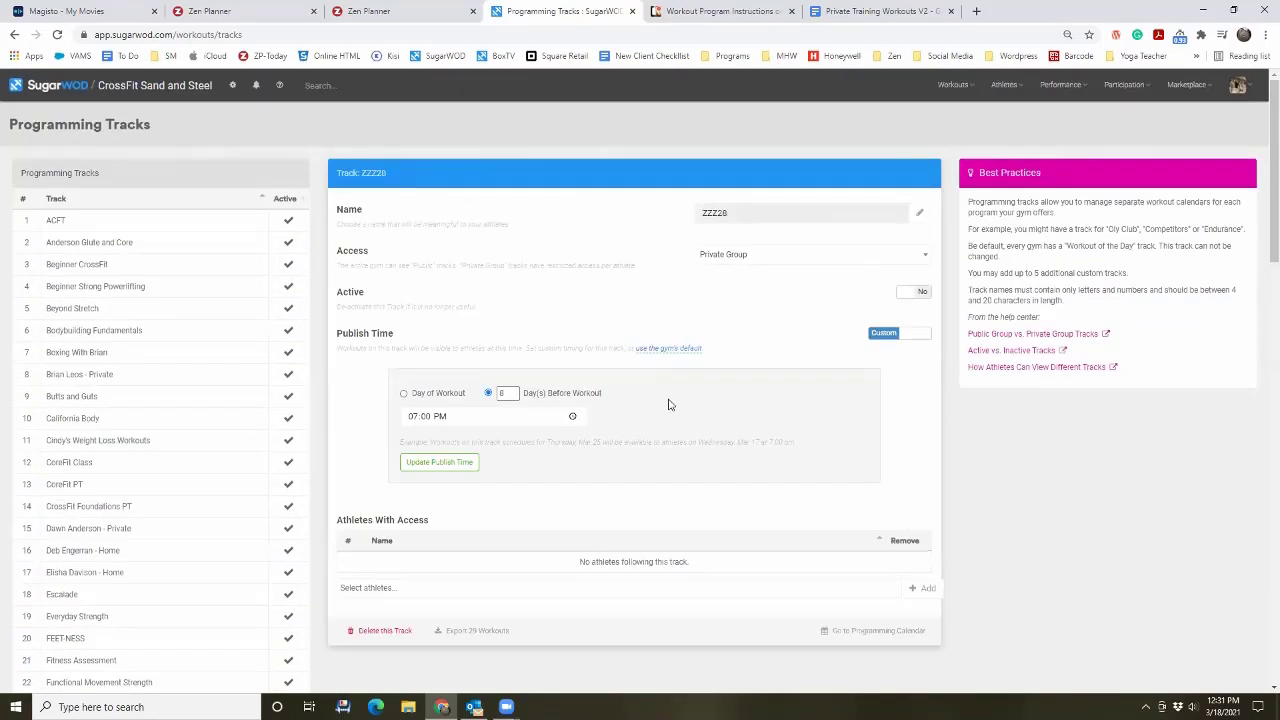
pyautogui.click(927, 213)
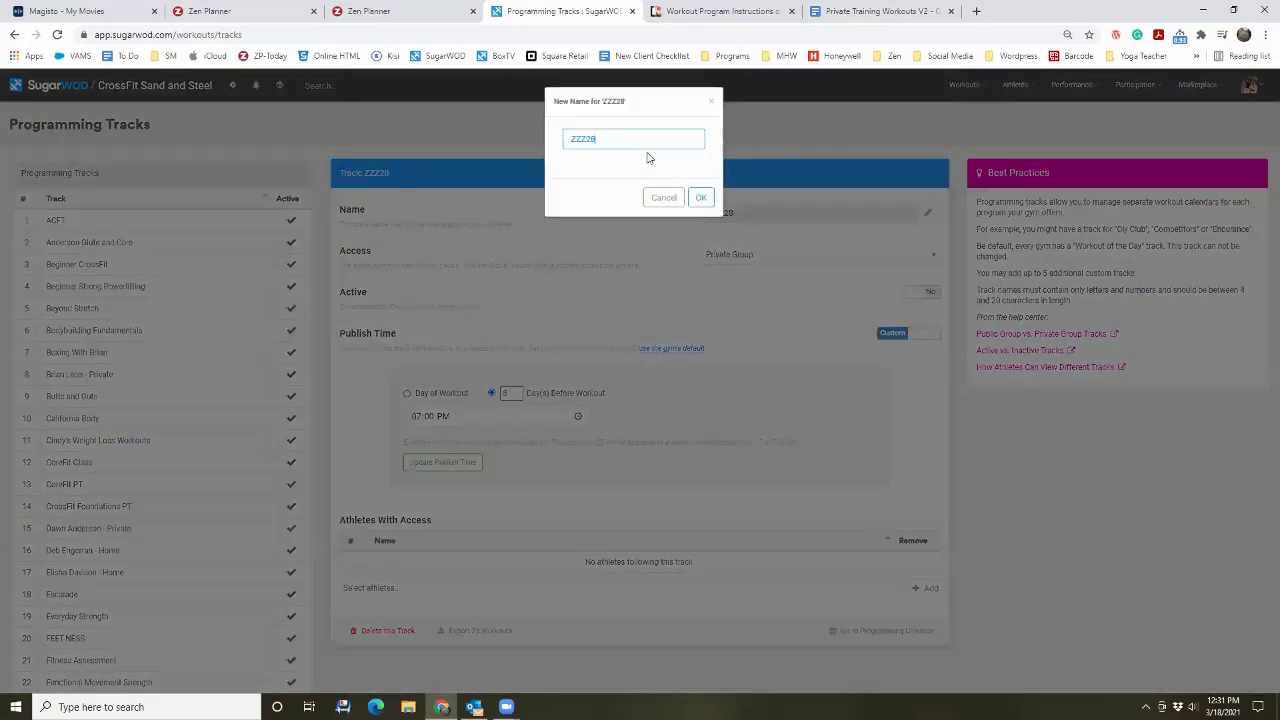
pyautogui.doubleClick(646, 142)
pyautogui.write('Cind')
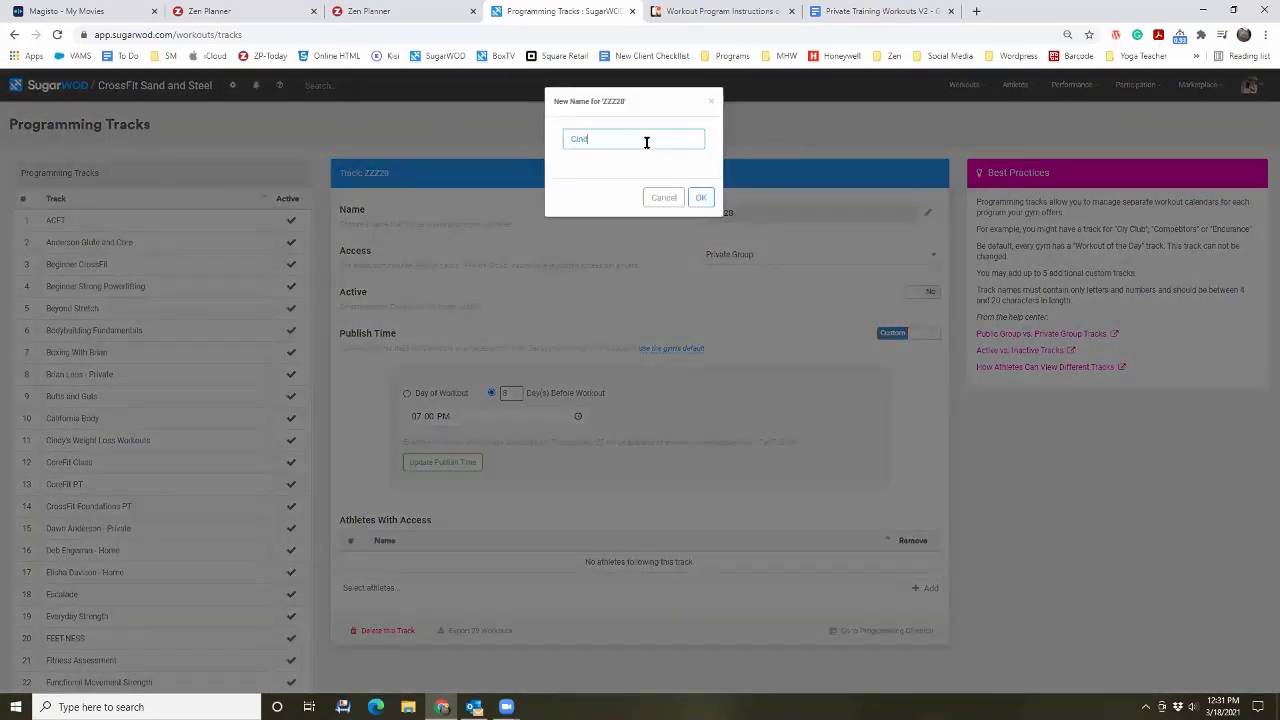
pyautogui.write("y's Strength Workouts")
pyautogui.click(699, 199)
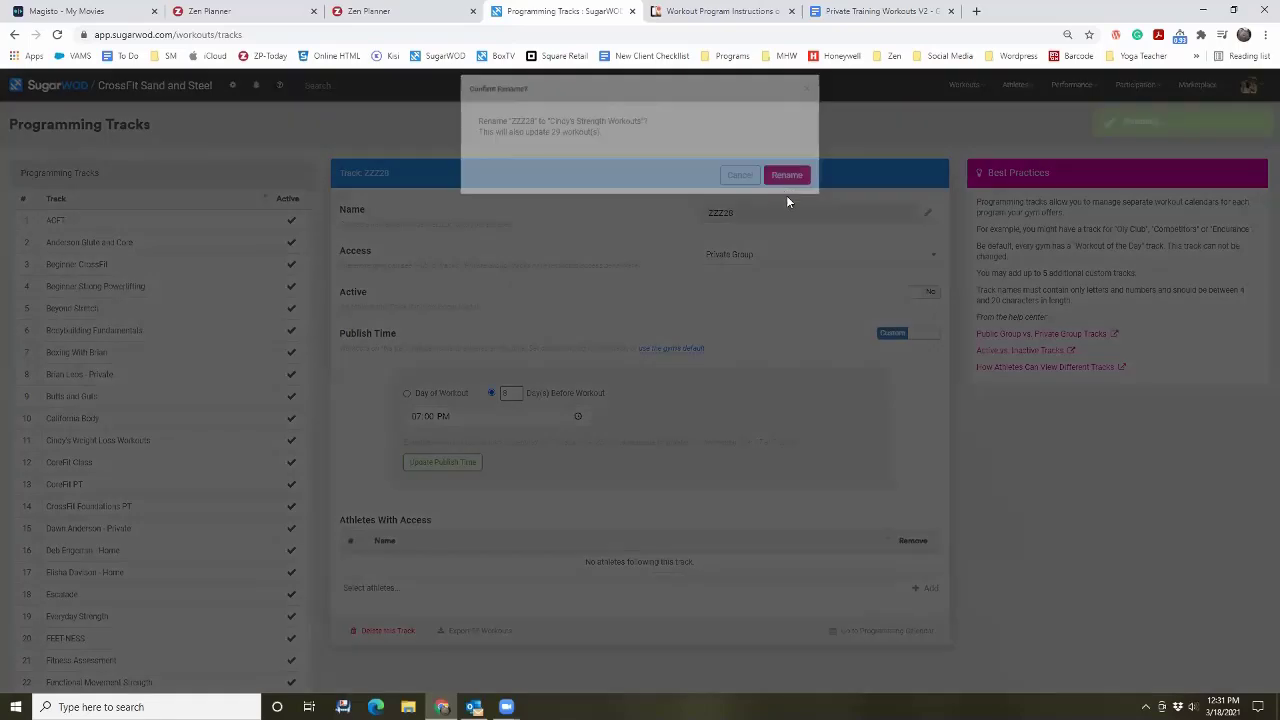
pyautogui.click(786, 192)
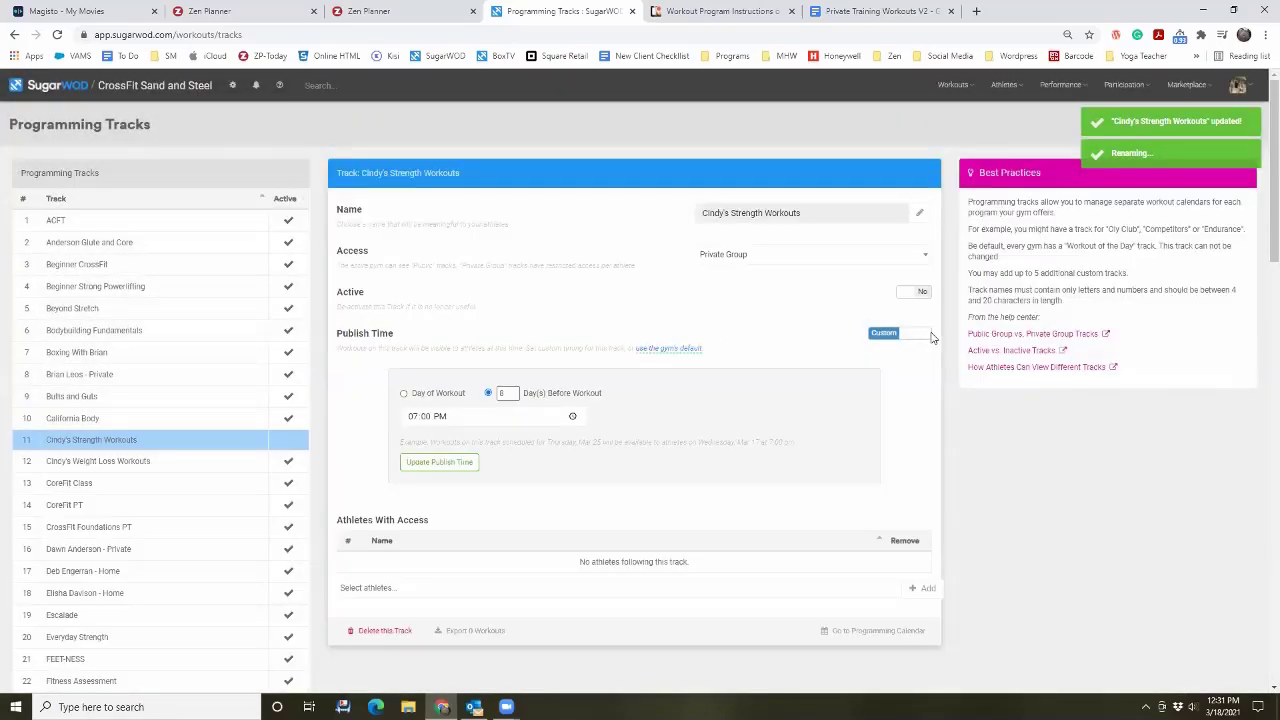
# Step: Switch the client's strength track to the gym's default publish time and make the track active
pyautogui.click(922, 338)
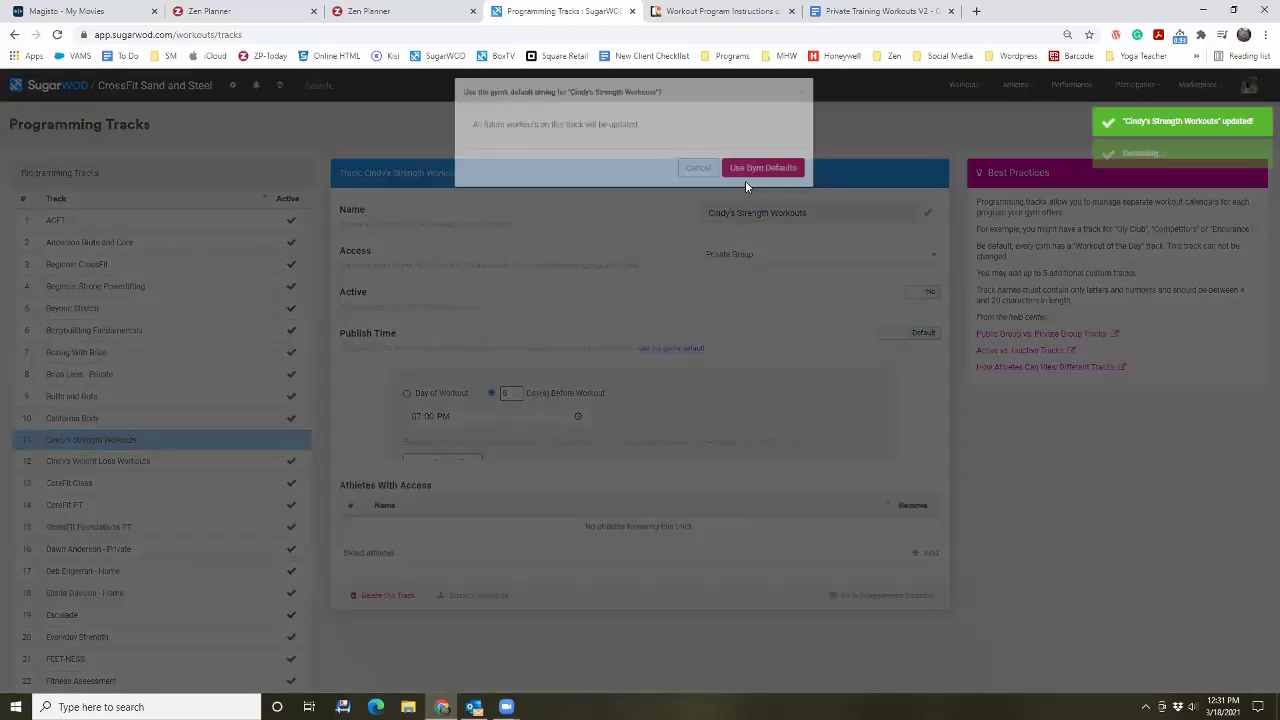
pyautogui.click(745, 180)
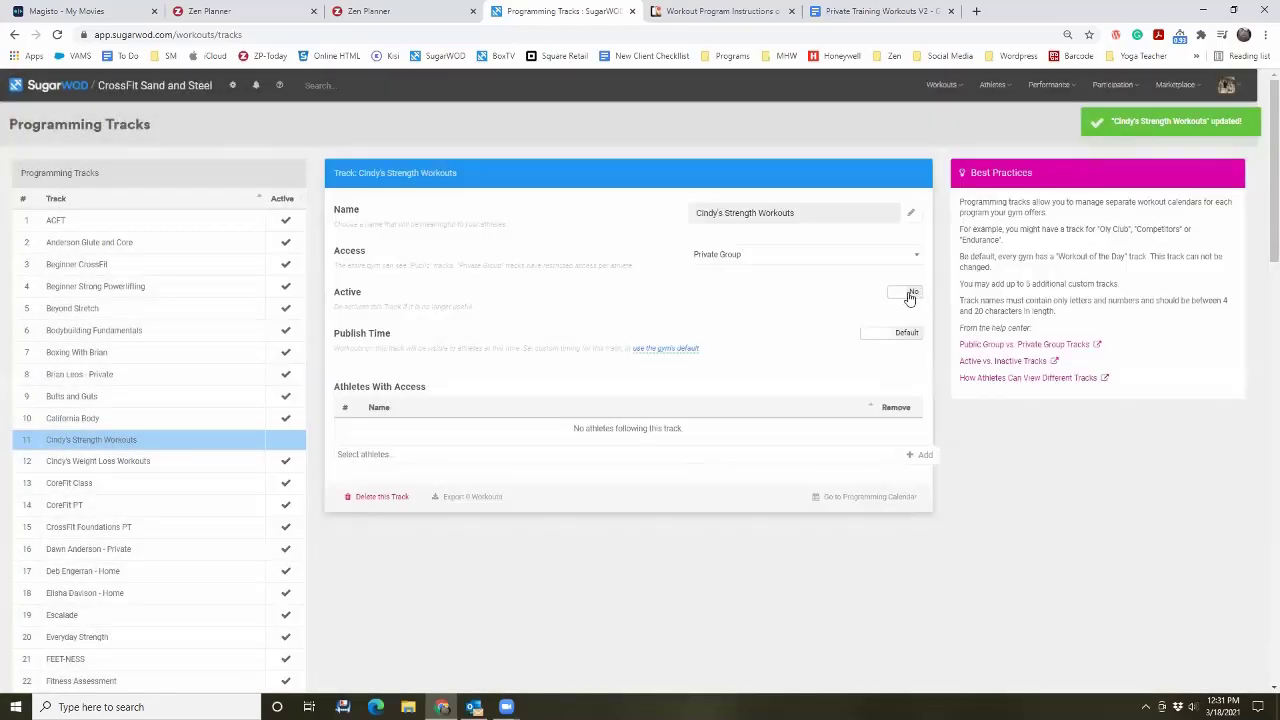
pyautogui.click(908, 294)
# Step: Give the client access to the strength track by adding them to its athletes
pyautogui.click(639, 453)
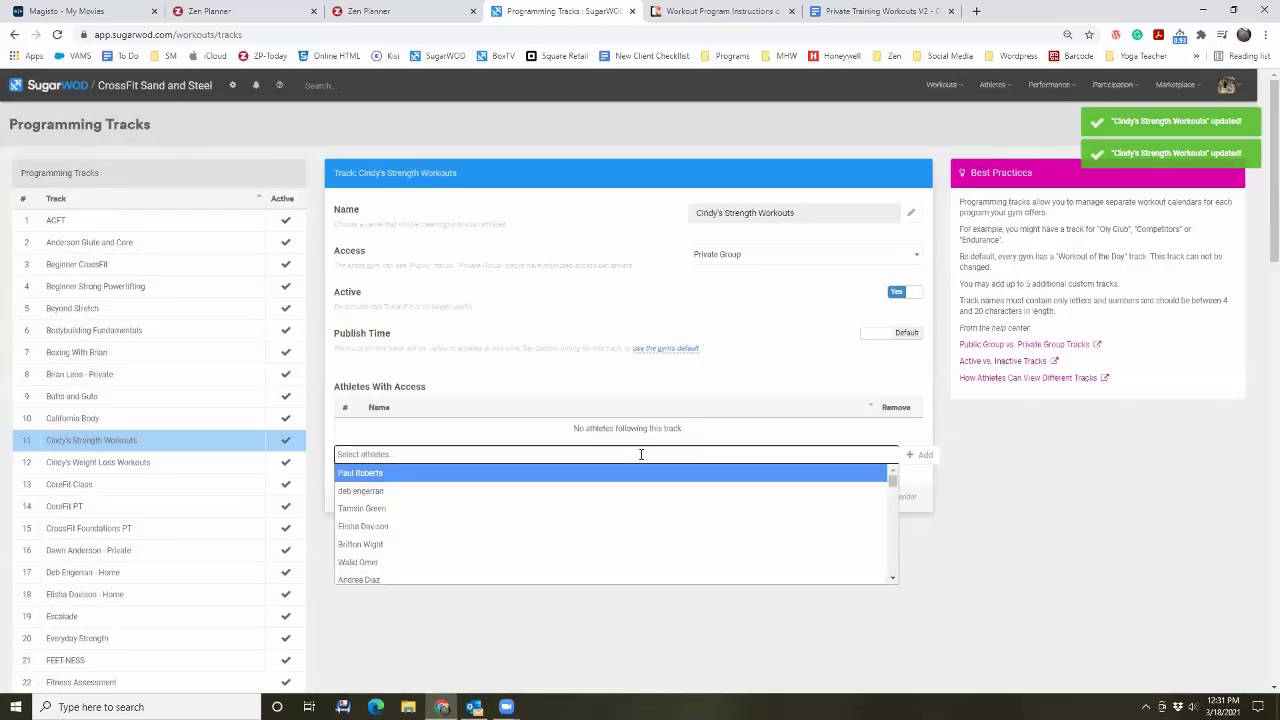
pyautogui.write('cindy')
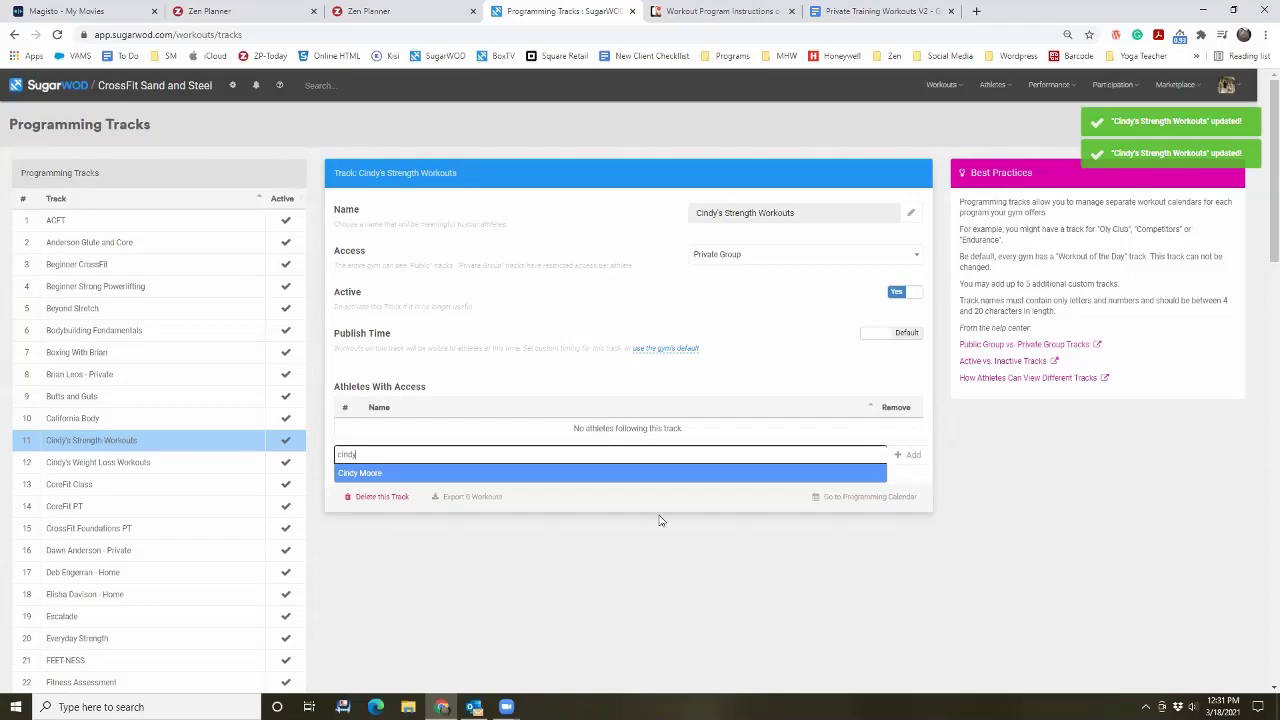
pyautogui.click(660, 474)
pyautogui.click(903, 458)
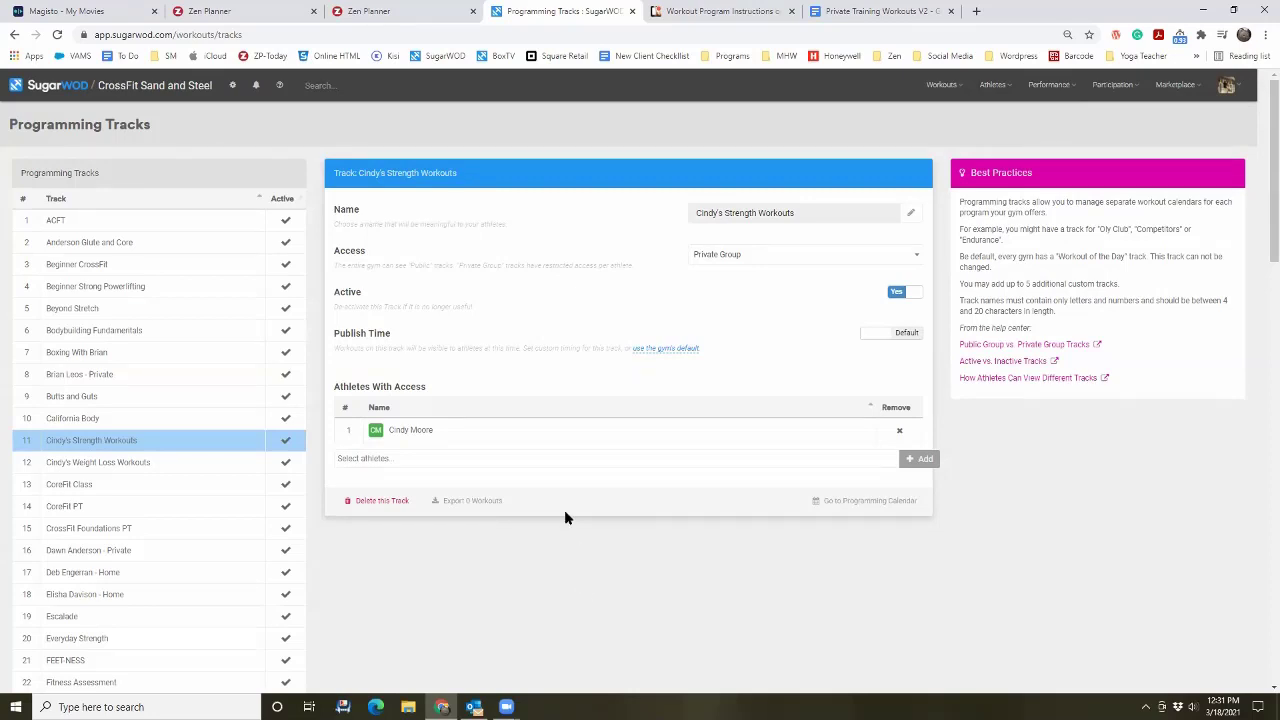
pyautogui.click(581, 460)
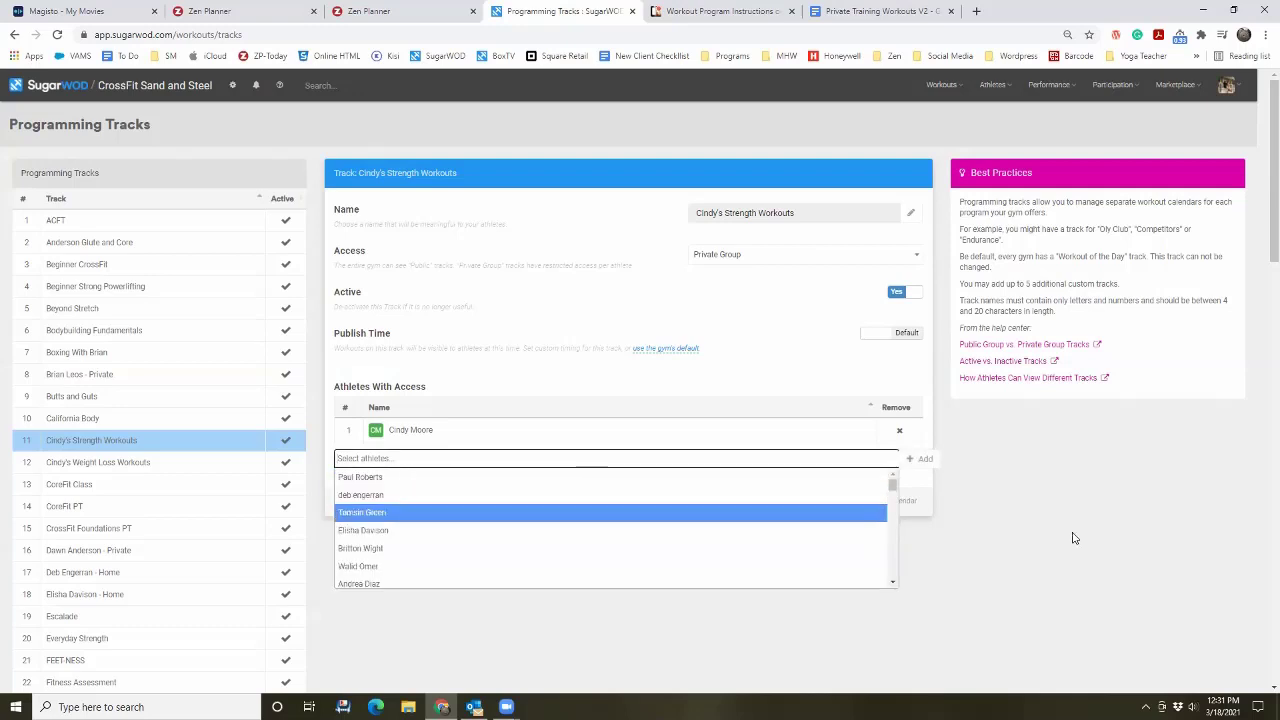
pyautogui.click(1033, 546)
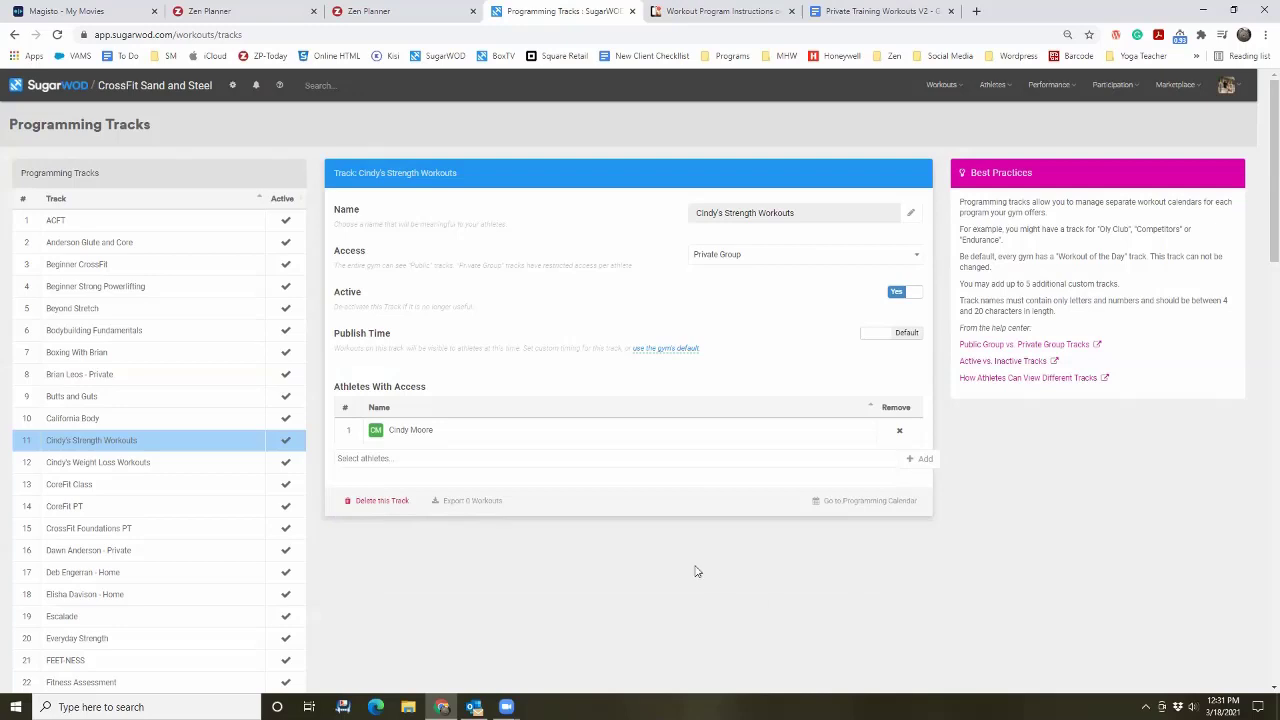
# Step: Open the Access & Security settings of the second athlete in the full athlete roster
pyautogui.click(988, 85)
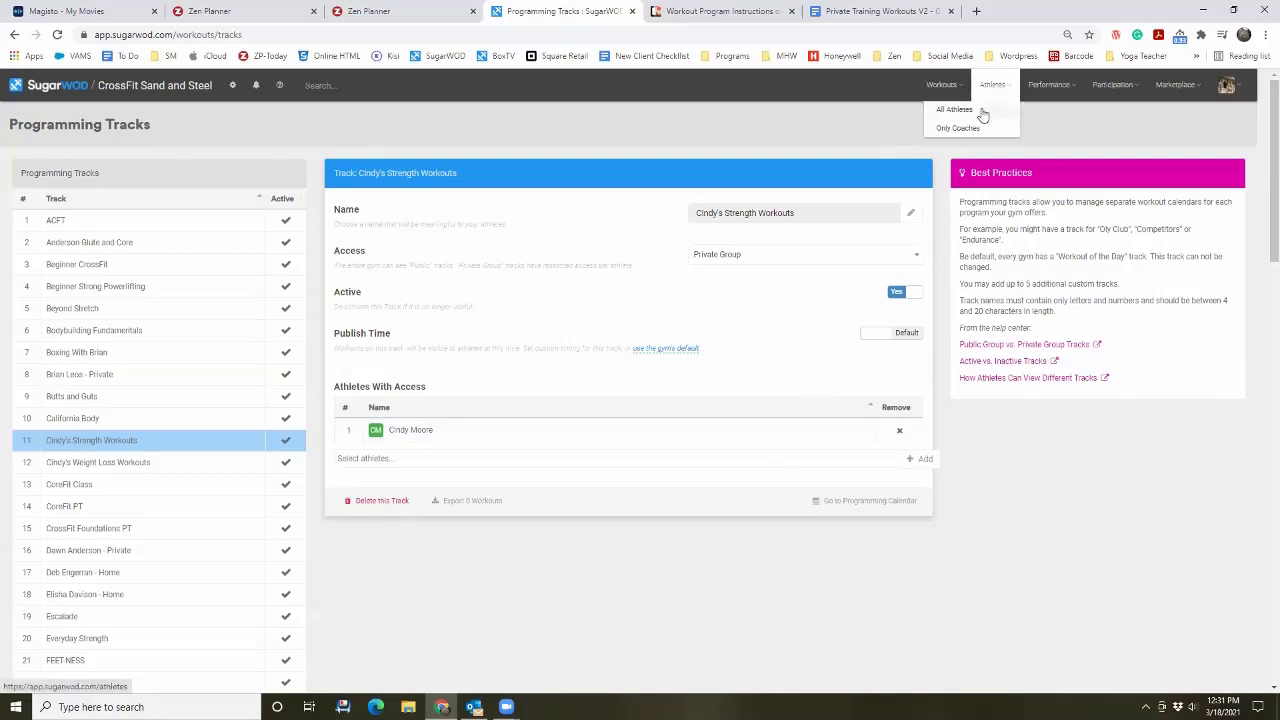
pyautogui.click(980, 111)
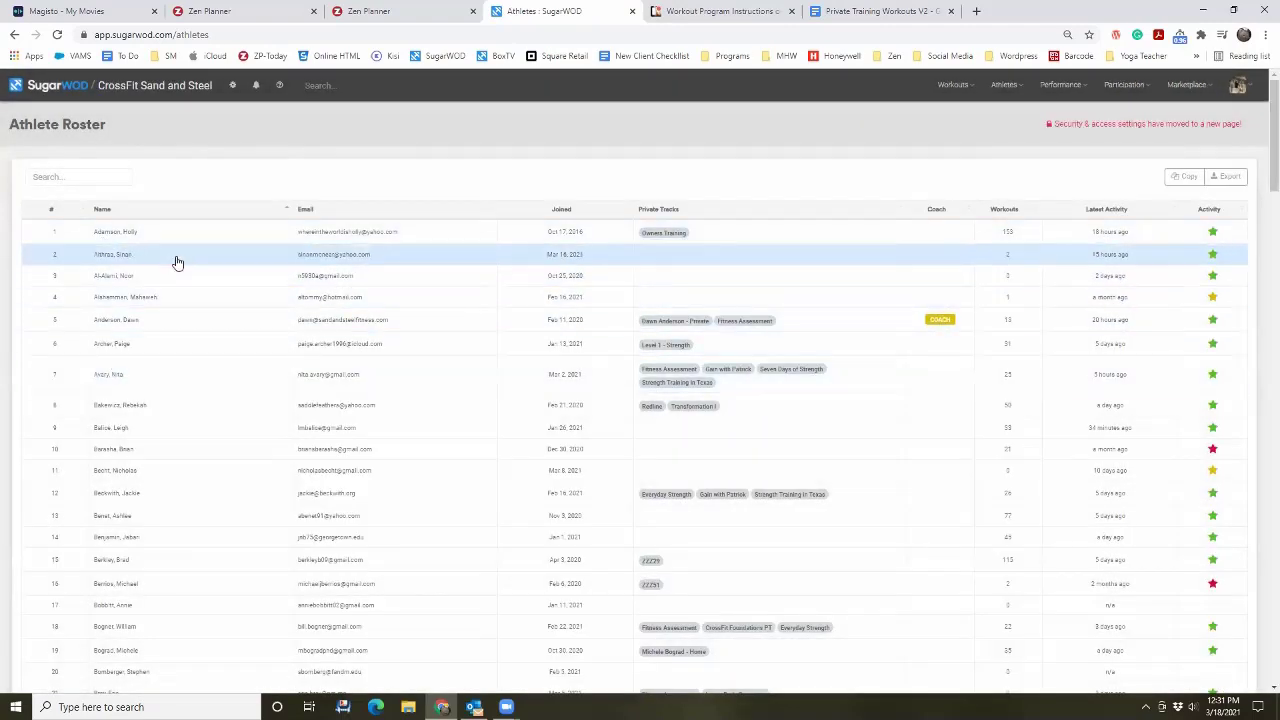
pyautogui.click(177, 262)
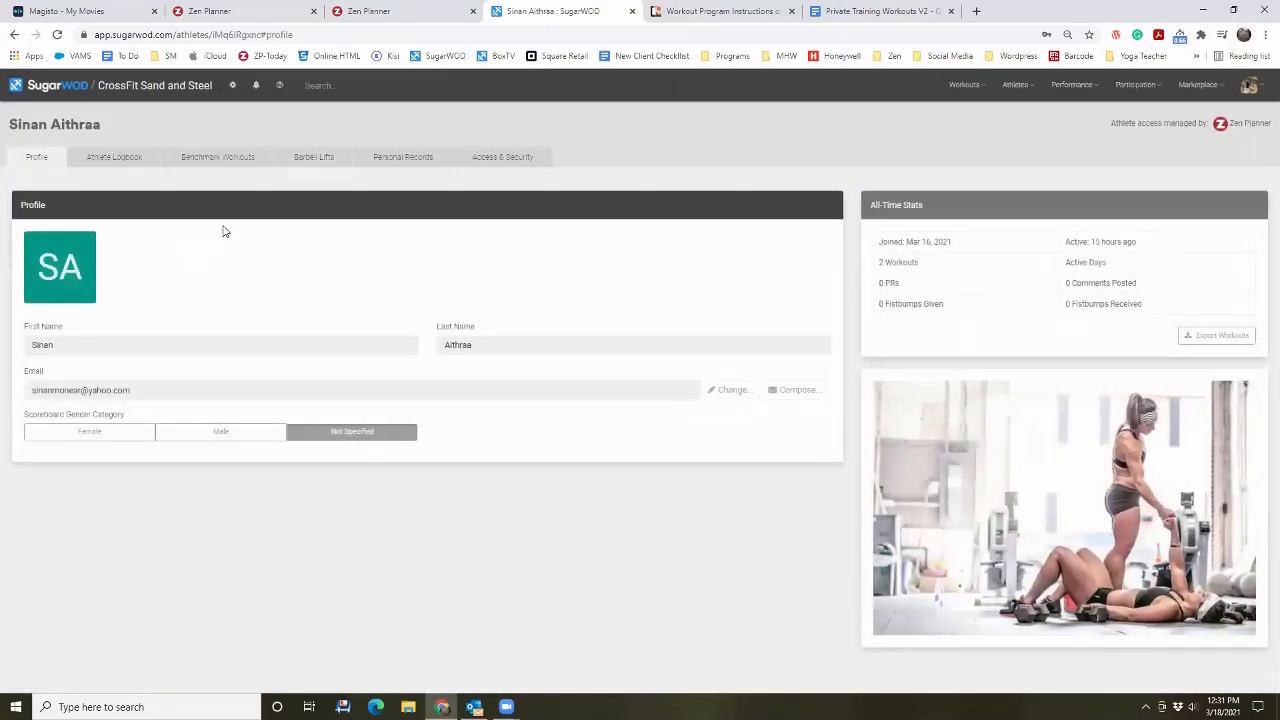
pyautogui.click(497, 160)
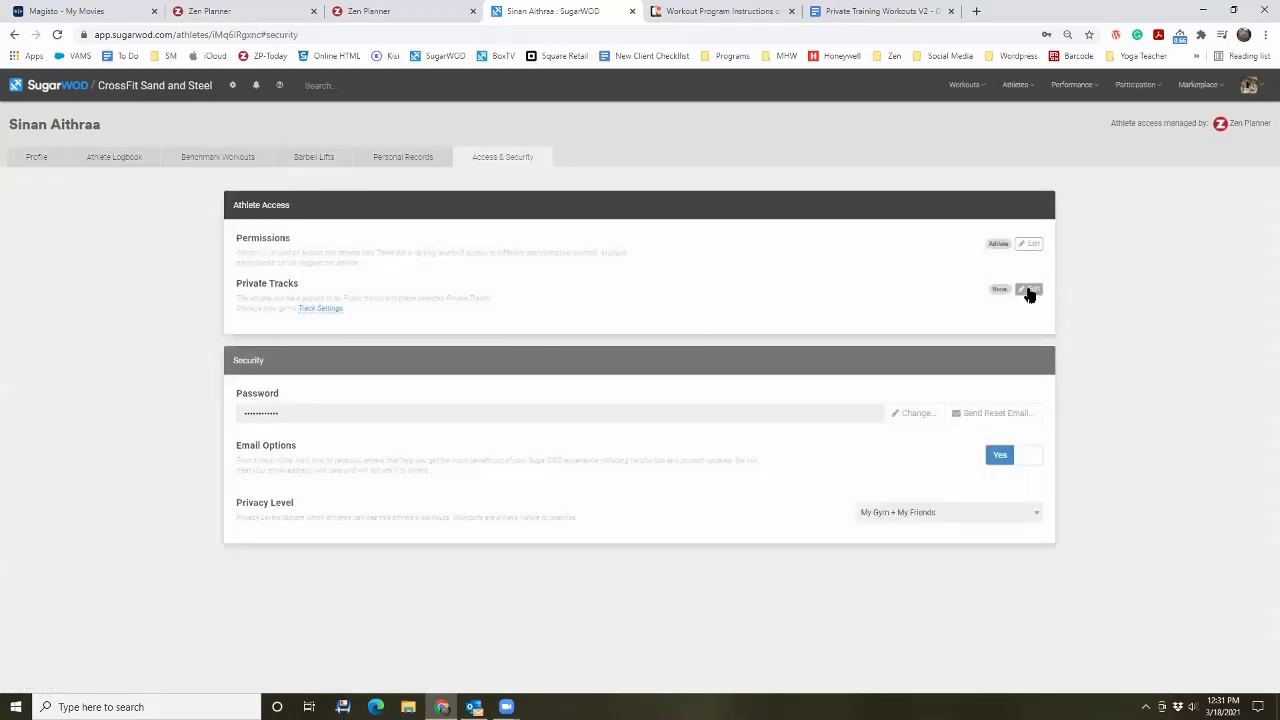
# Step: Review the private tracks that can be assigned to this athlete, without saving, and return to the athlete's profile
pyautogui.click(1030, 290)
pyautogui.scroll(-5, 565, 412)
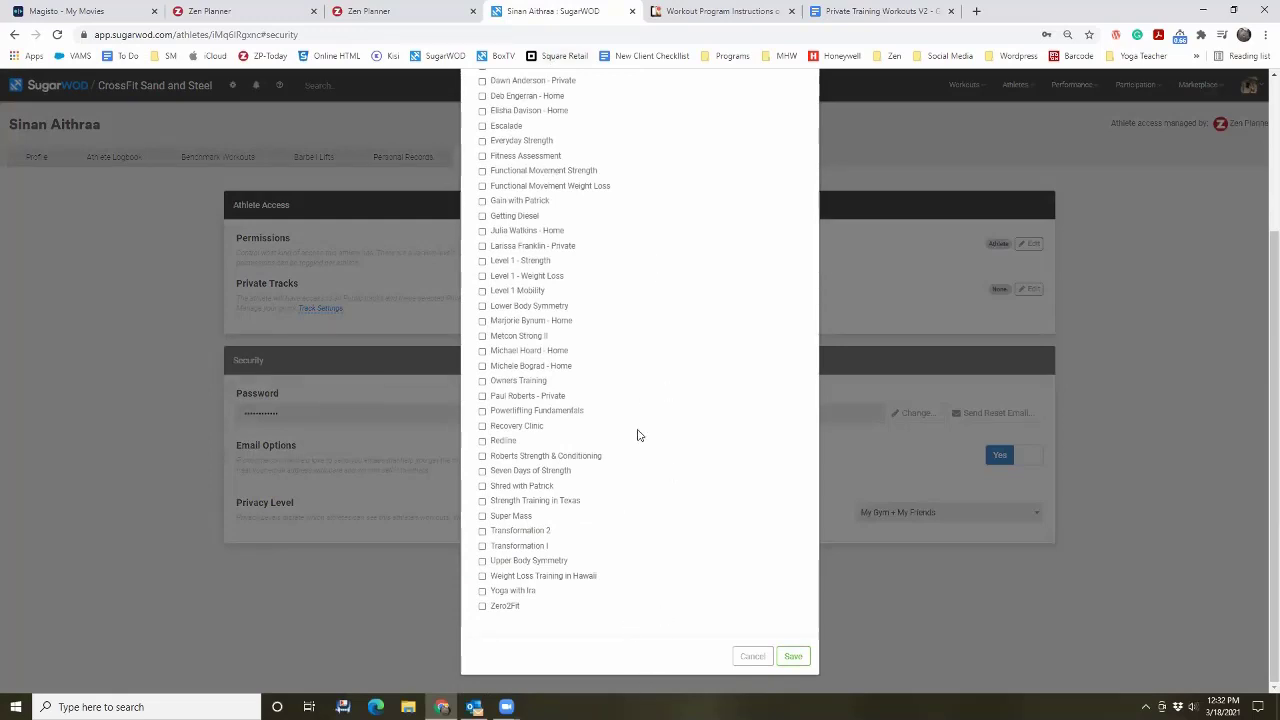
pyautogui.click(752, 657)
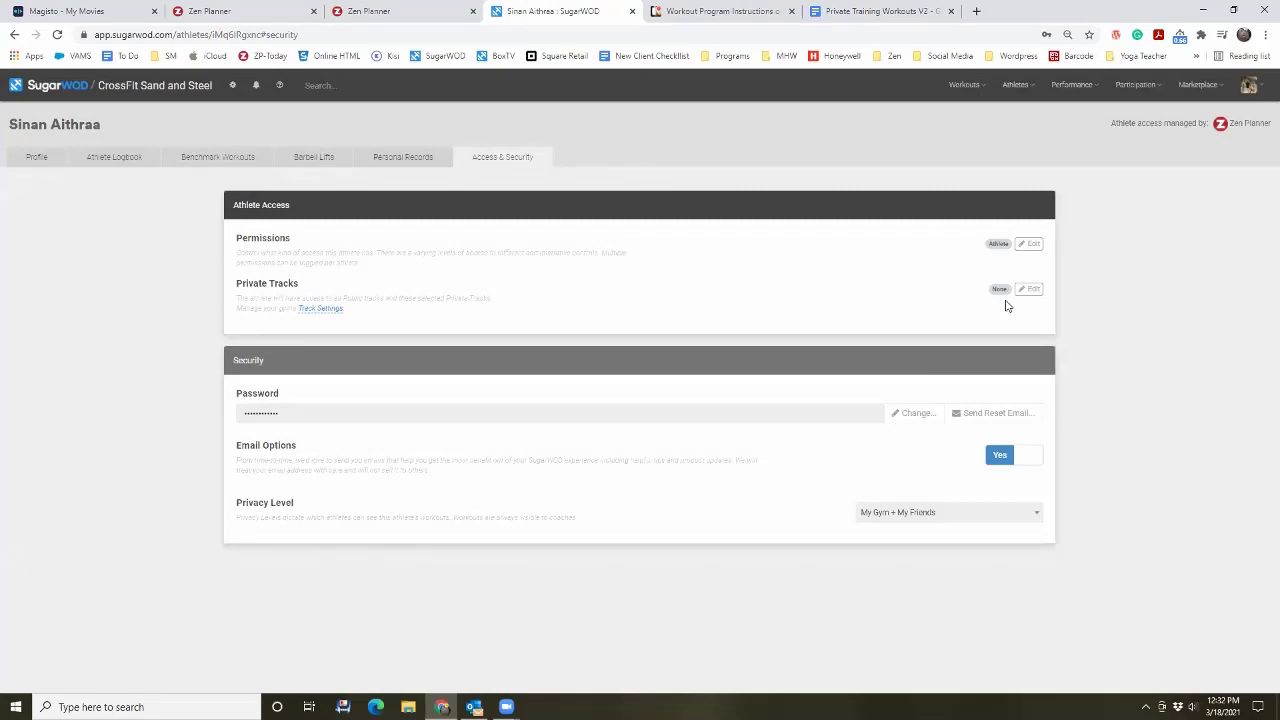
pyautogui.click(37, 159)
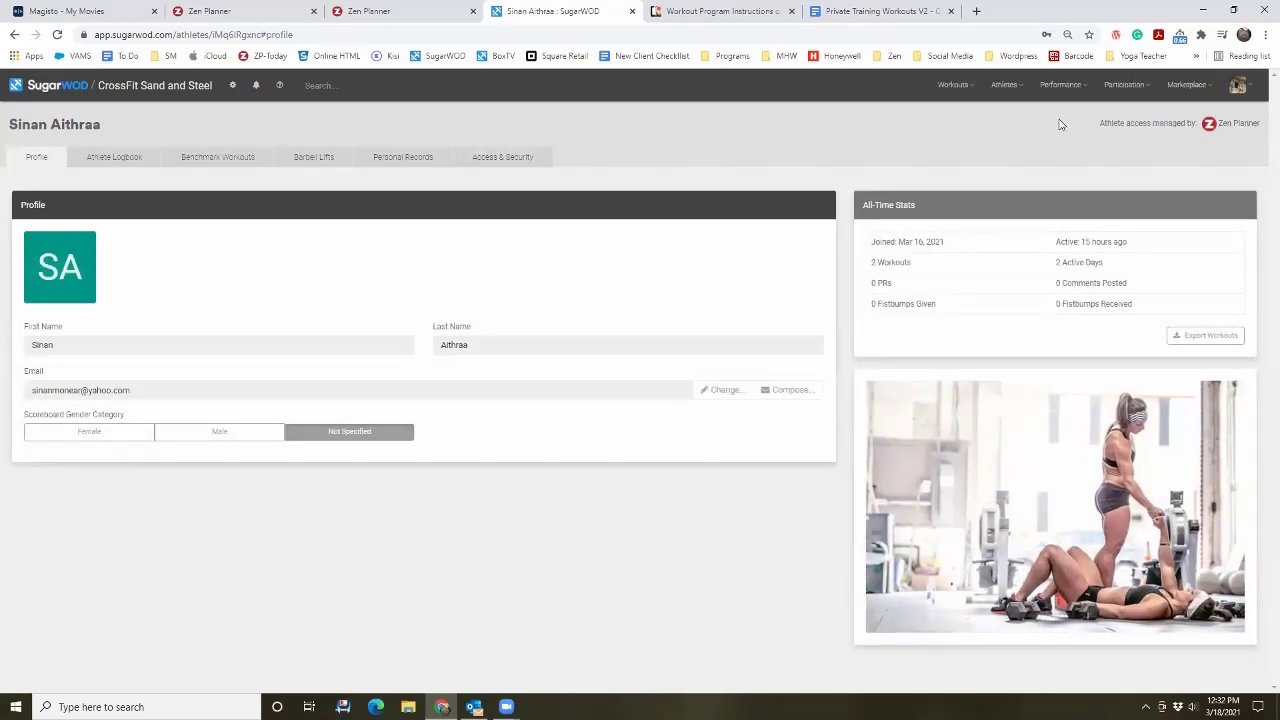
# Step: Open the Programming Calendar on the Workout of the Day track, reloading the page to load the week's workouts
pyautogui.moveTo(965, 92)
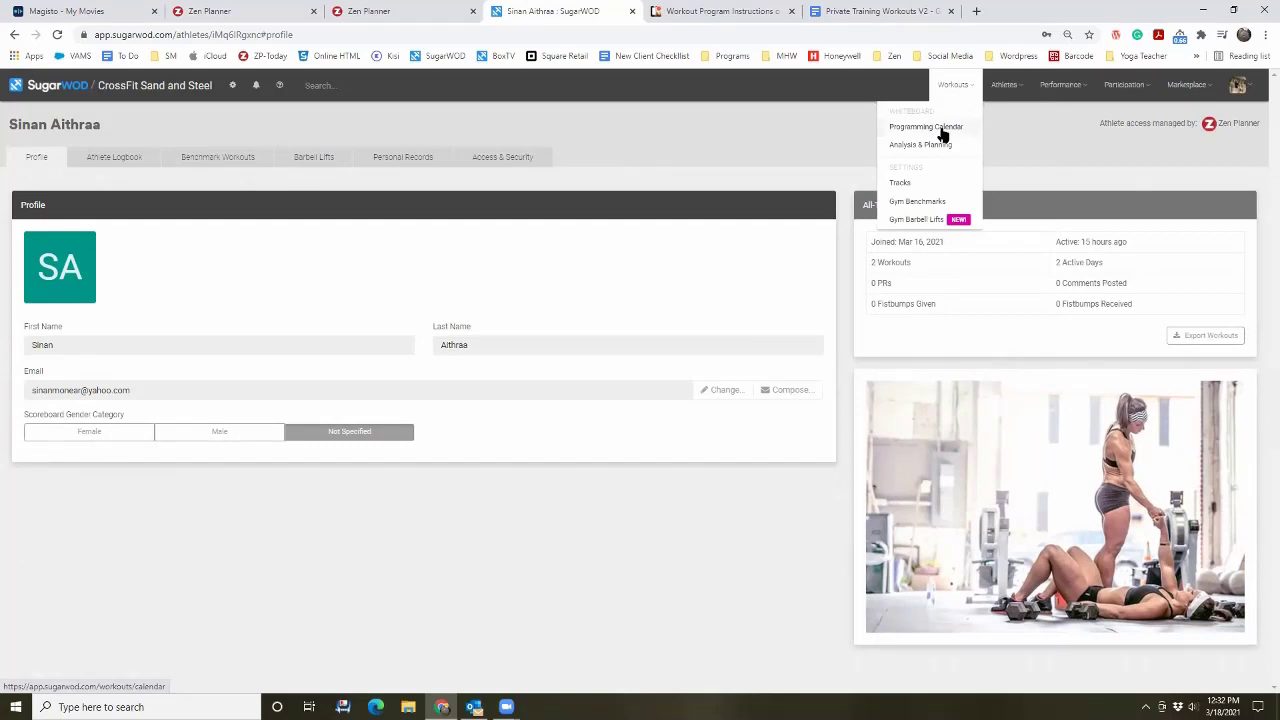
pyautogui.click(941, 130)
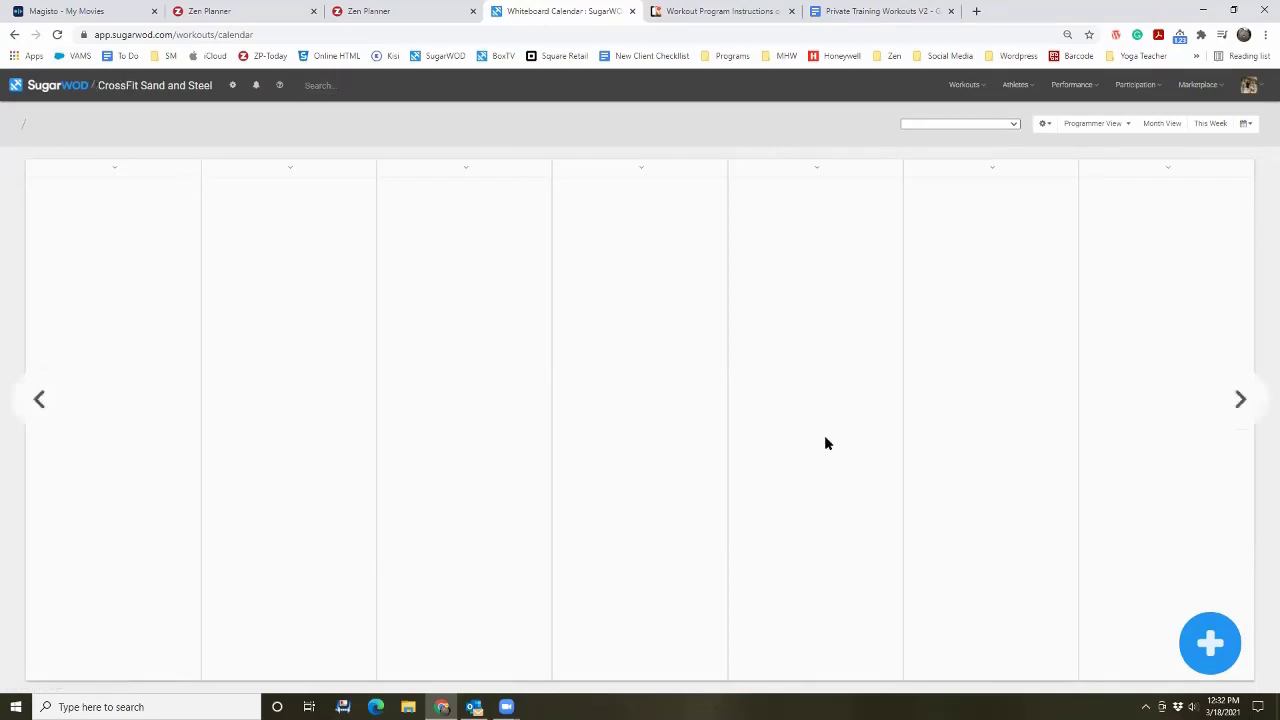
pyautogui.click(57, 36)
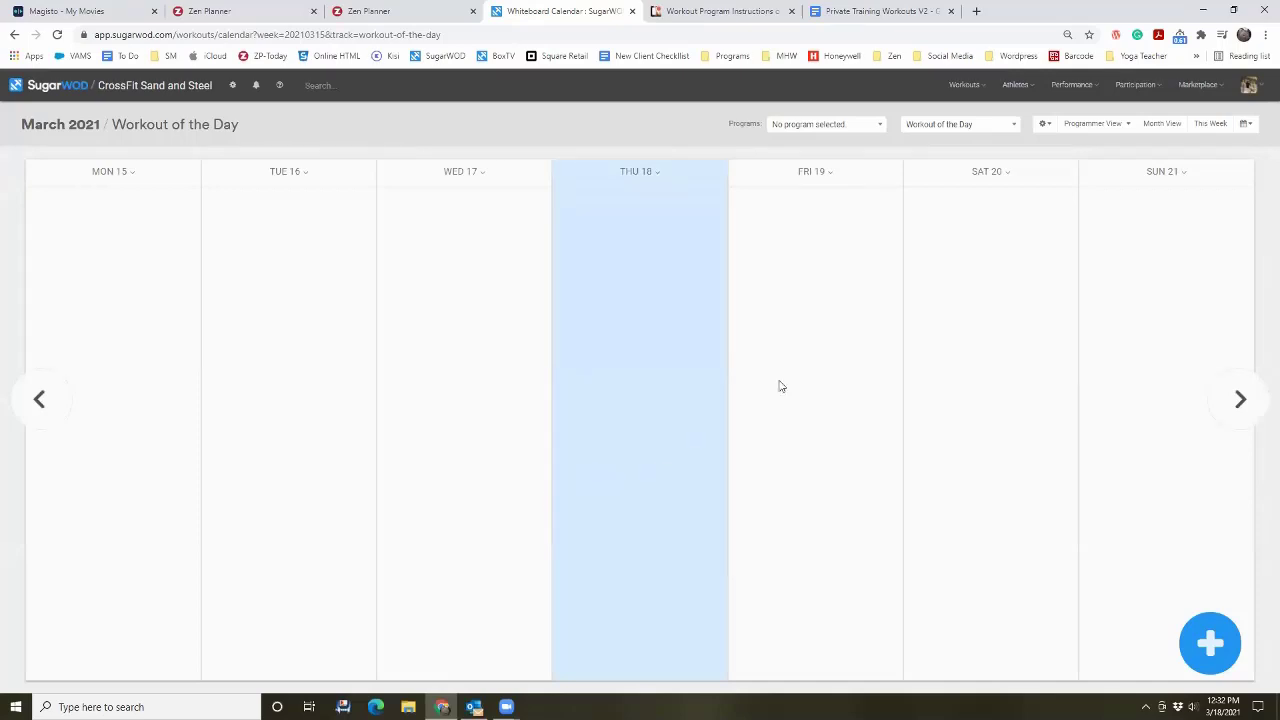
pyautogui.click(994, 125)
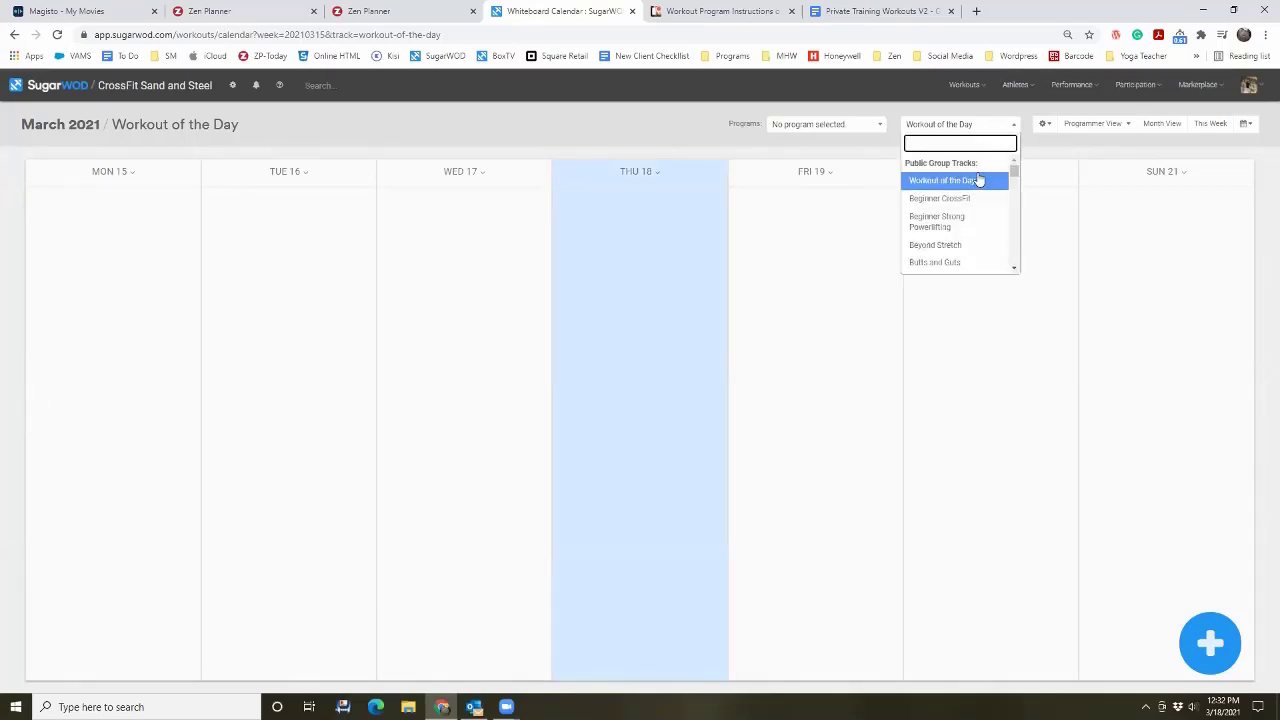
pyautogui.click(979, 179)
pyautogui.click(57, 36)
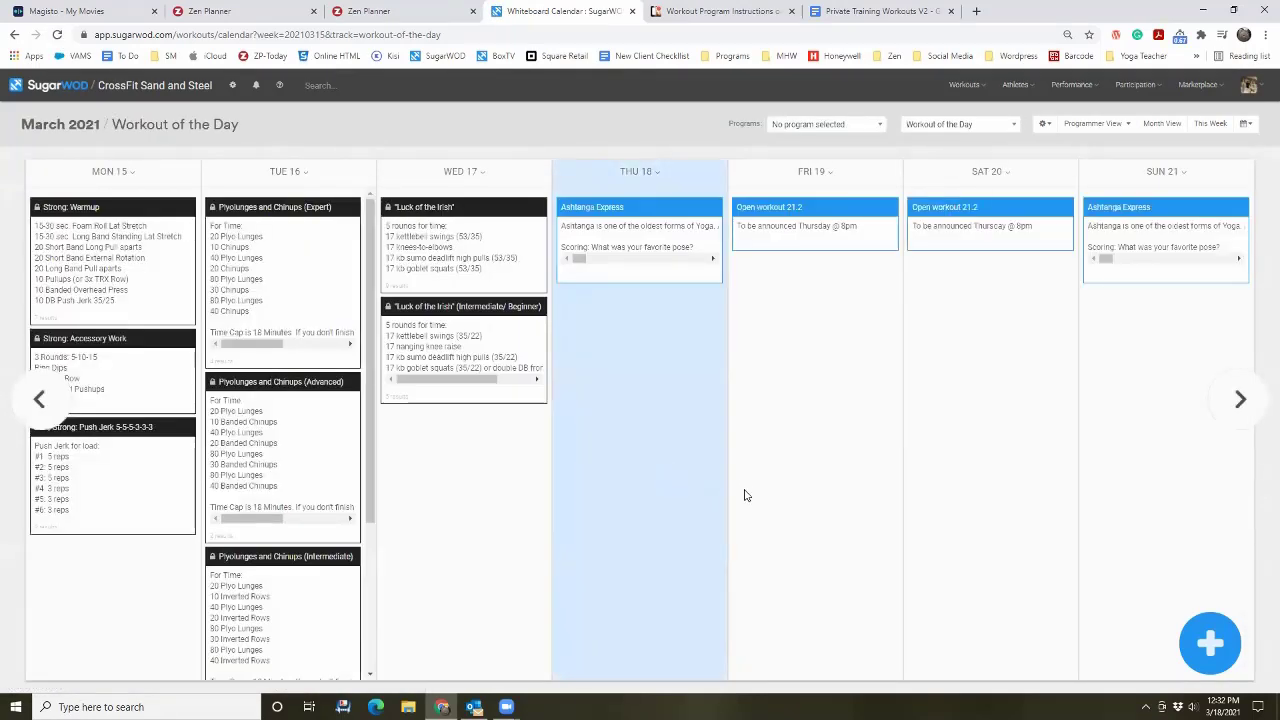
# Step: Switch the Programming Calendar from the Workout of the Day track to the client's weight loss workouts track
pyautogui.click(978, 128)
pyautogui.scroll(-1, 976, 198)
pyautogui.scroll(3, 977, 199)
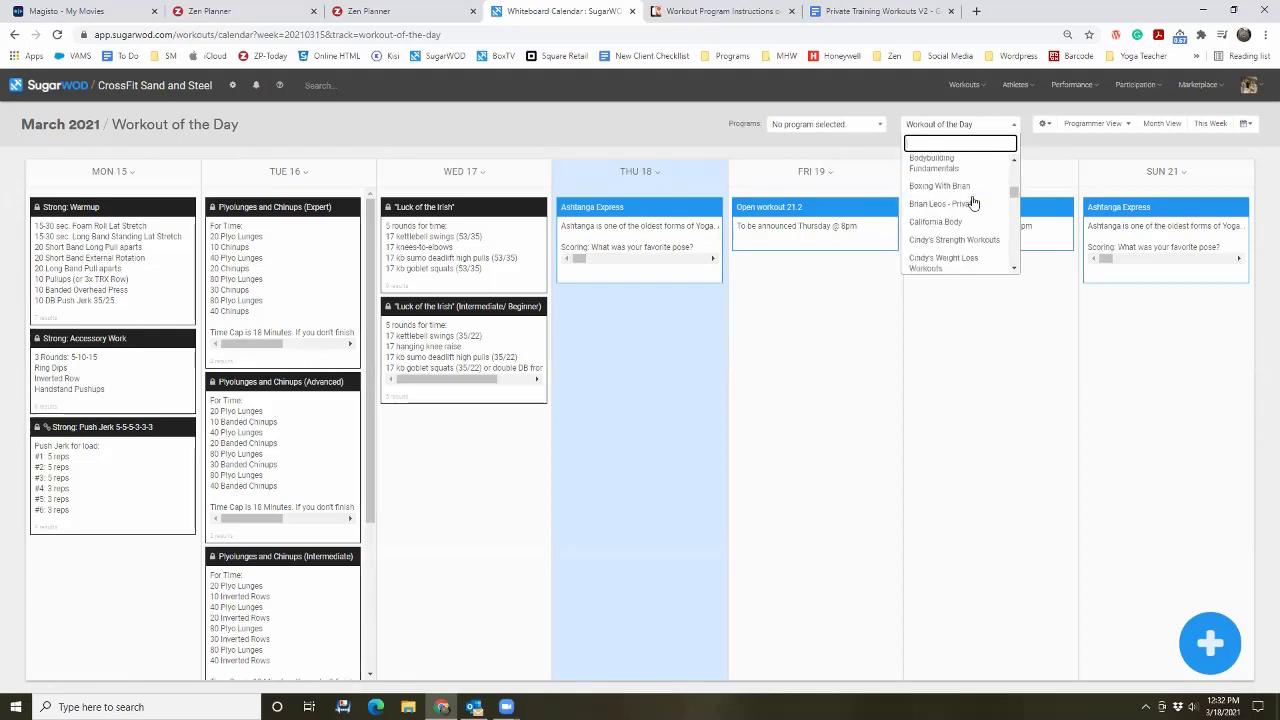
pyautogui.scroll(-1, 975, 205)
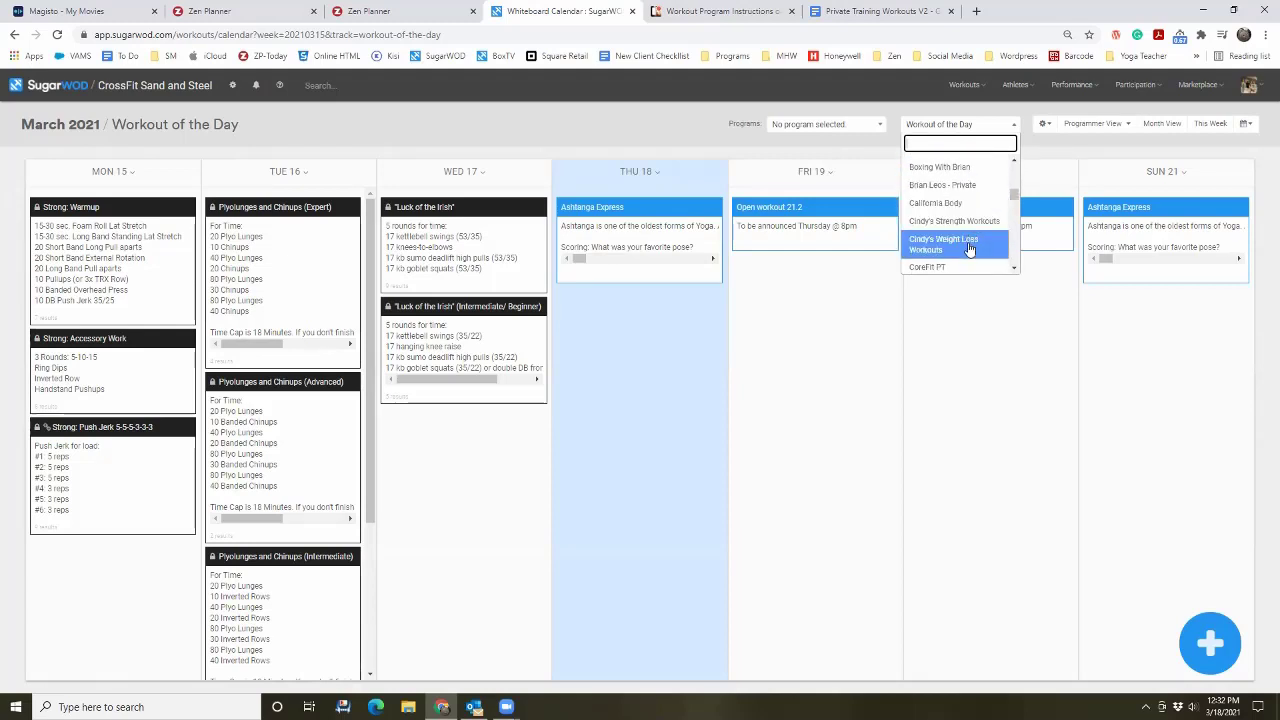
pyautogui.click(969, 246)
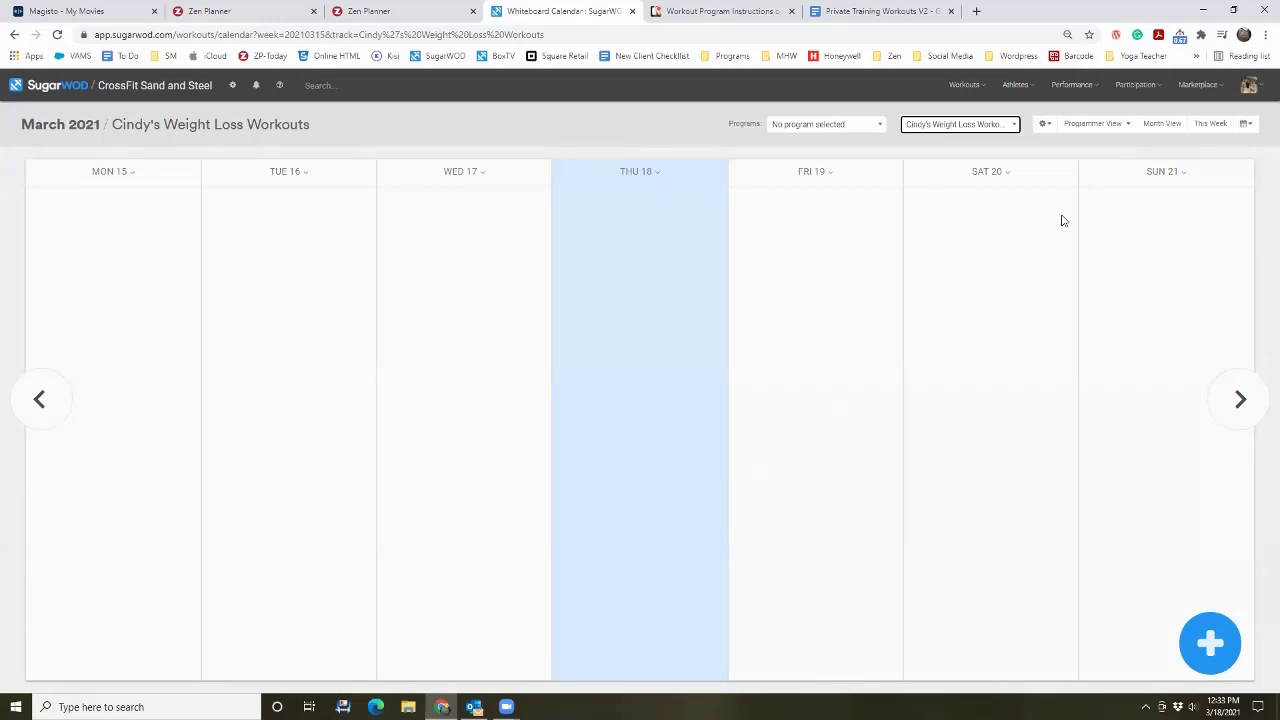
# Step: Open the week of March 1, 2021 from the weight loss track's month calendar and start scheduling a workout
pyautogui.click(1152, 135)
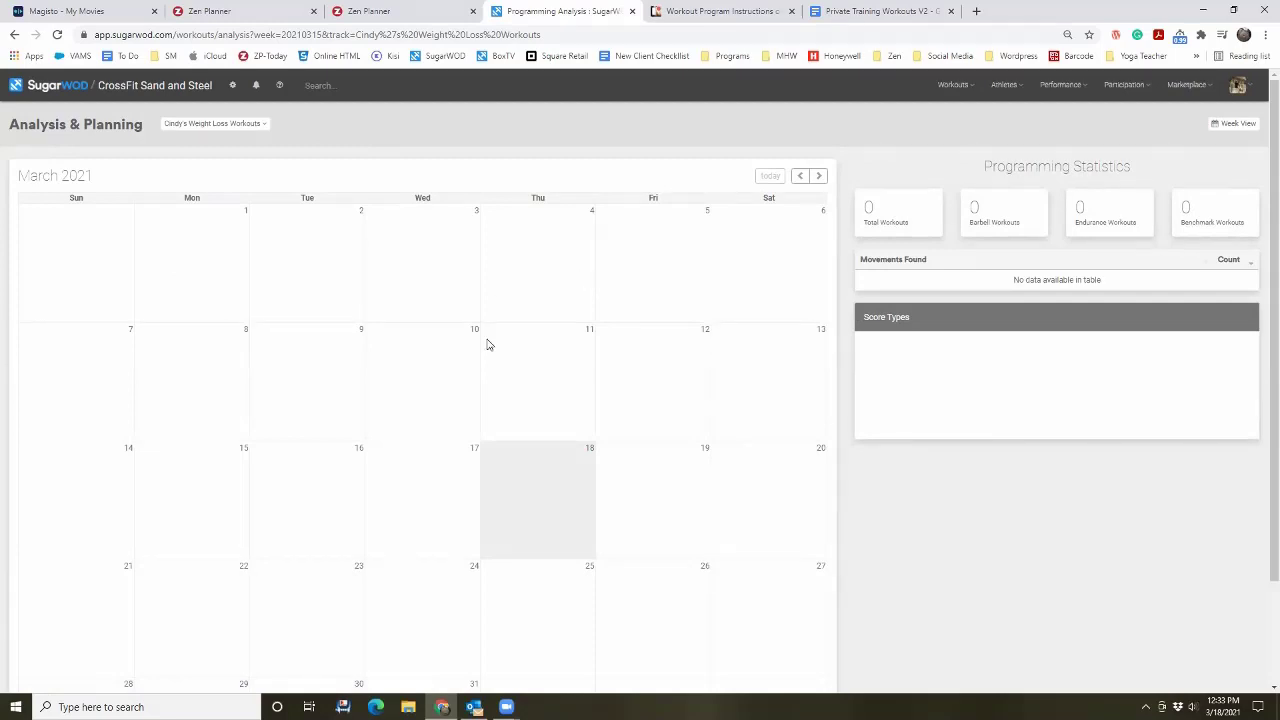
pyautogui.scroll(-1, 488, 344)
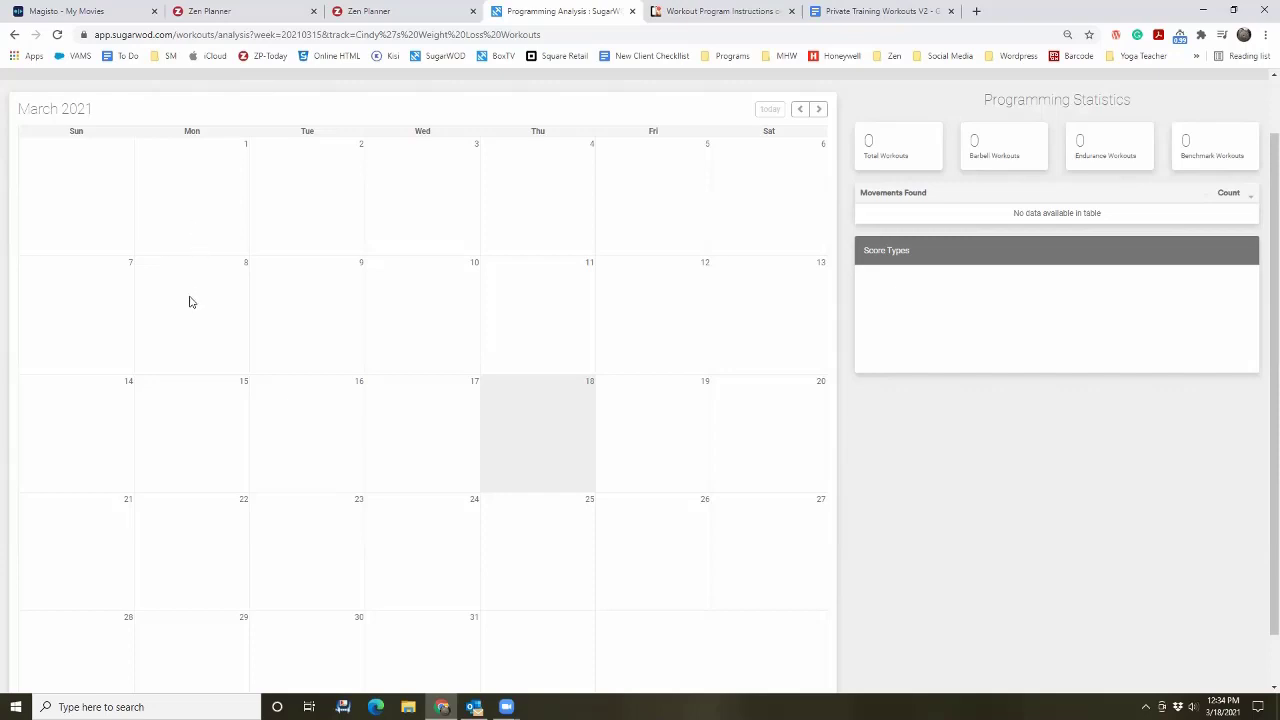
pyautogui.click(816, 108)
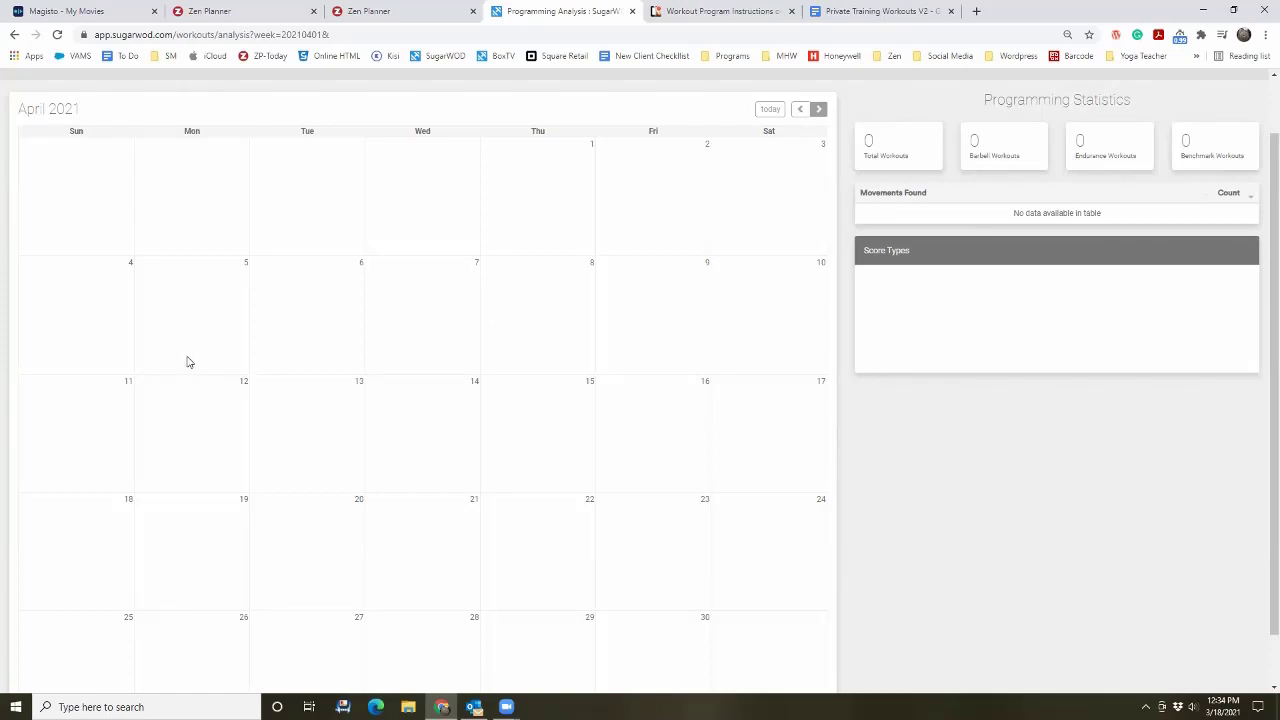
pyautogui.click(800, 108)
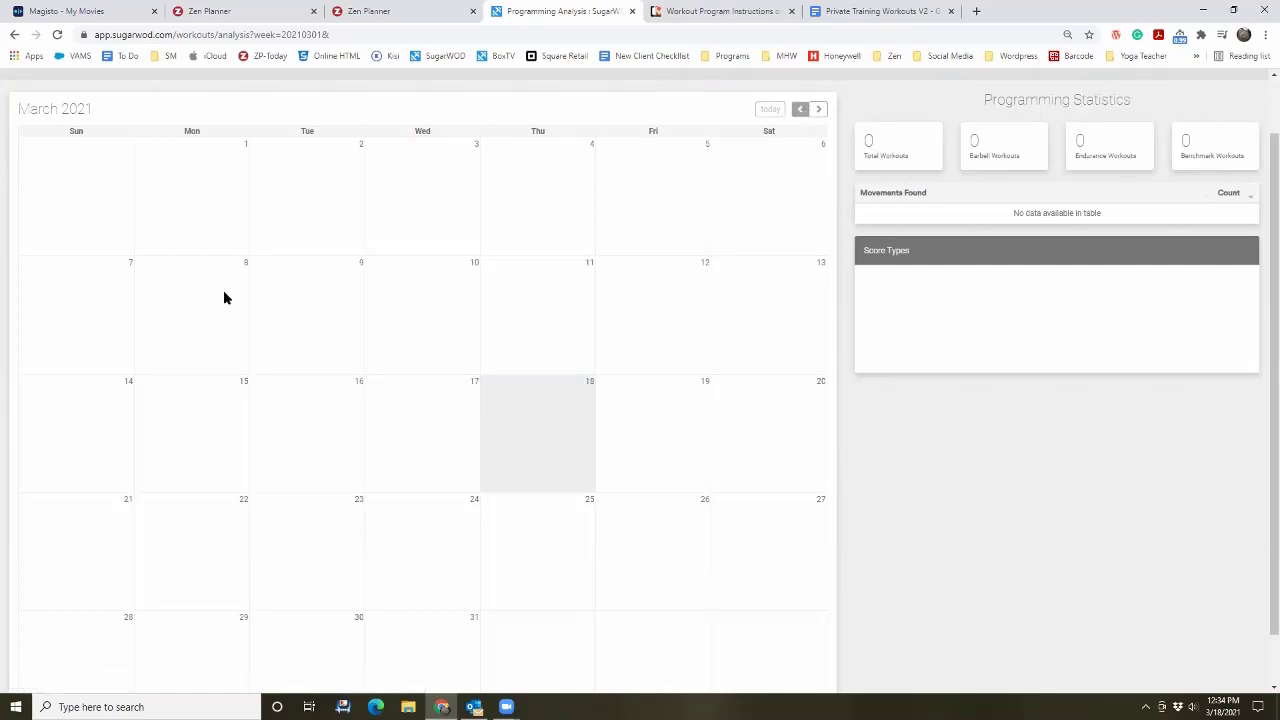
pyautogui.click(208, 192)
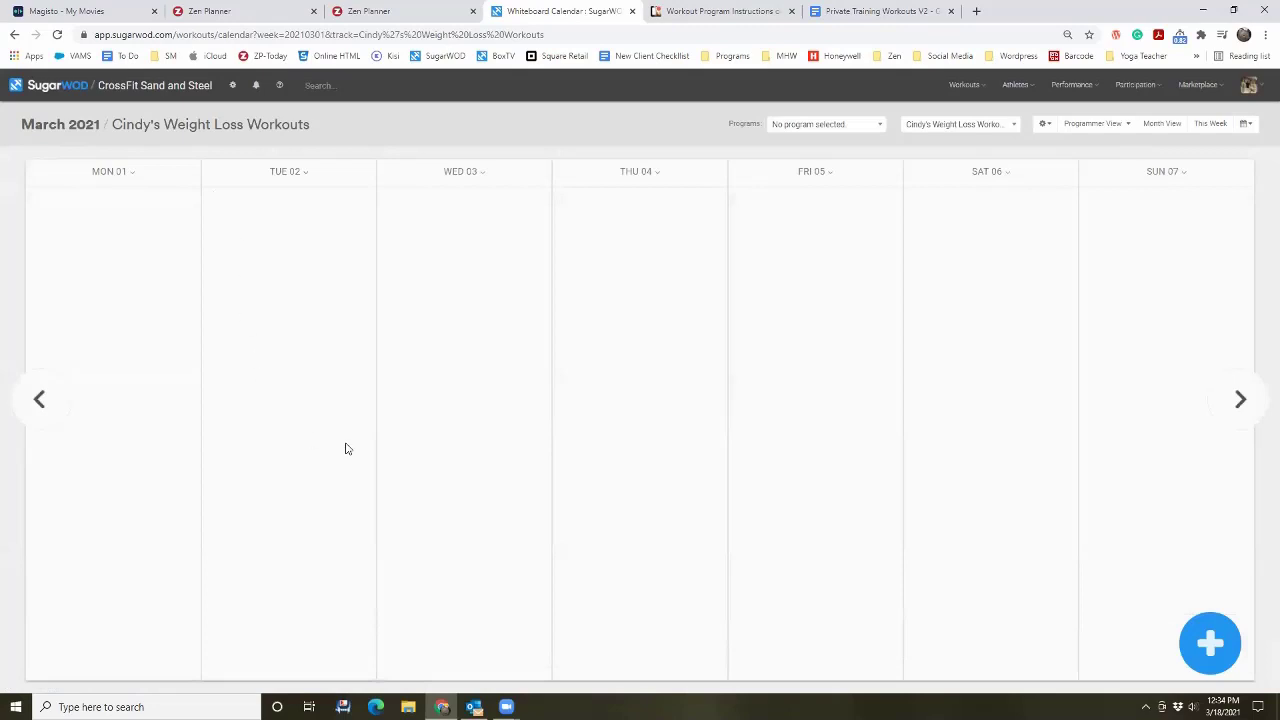
pyautogui.click(1207, 649)
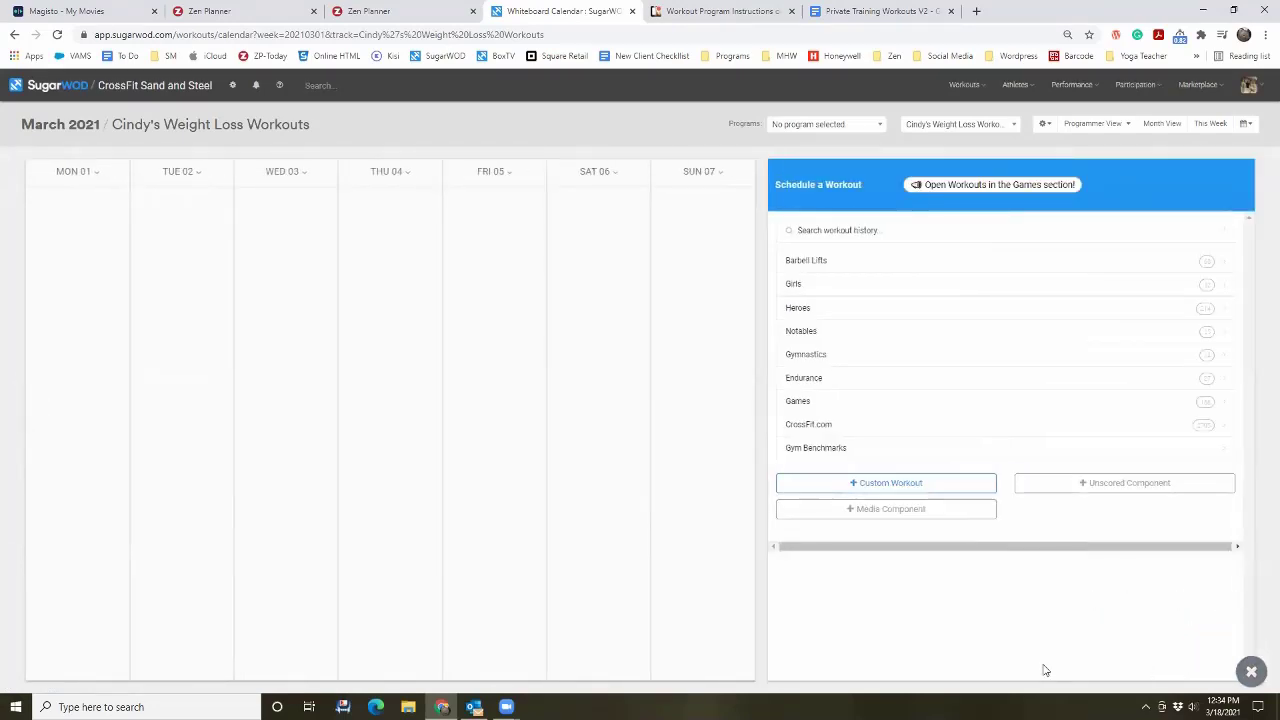
# Step: Switch to the Private Training Workouts V2 document in Google Docs, separate it into its own window, and shrink the maximized browser window
pyautogui.click(875, 11)
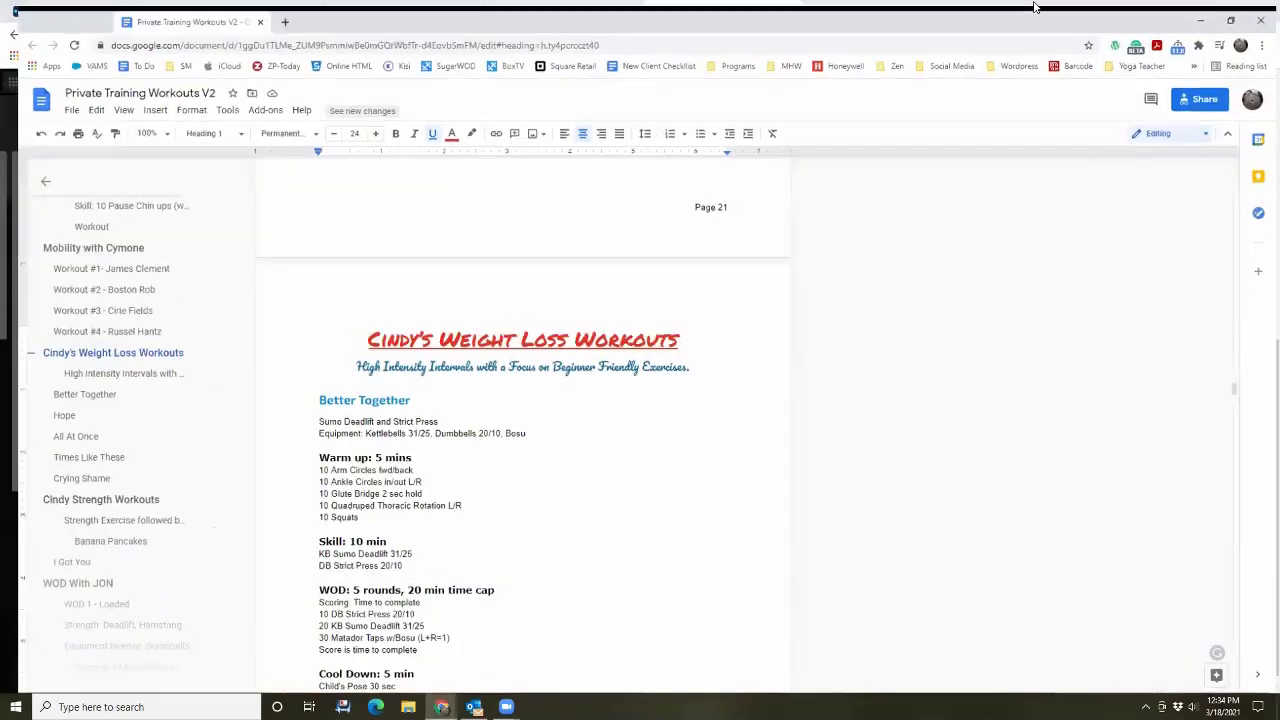
pyautogui.moveTo(1037, 6); pyautogui.dragTo(1006, 51)
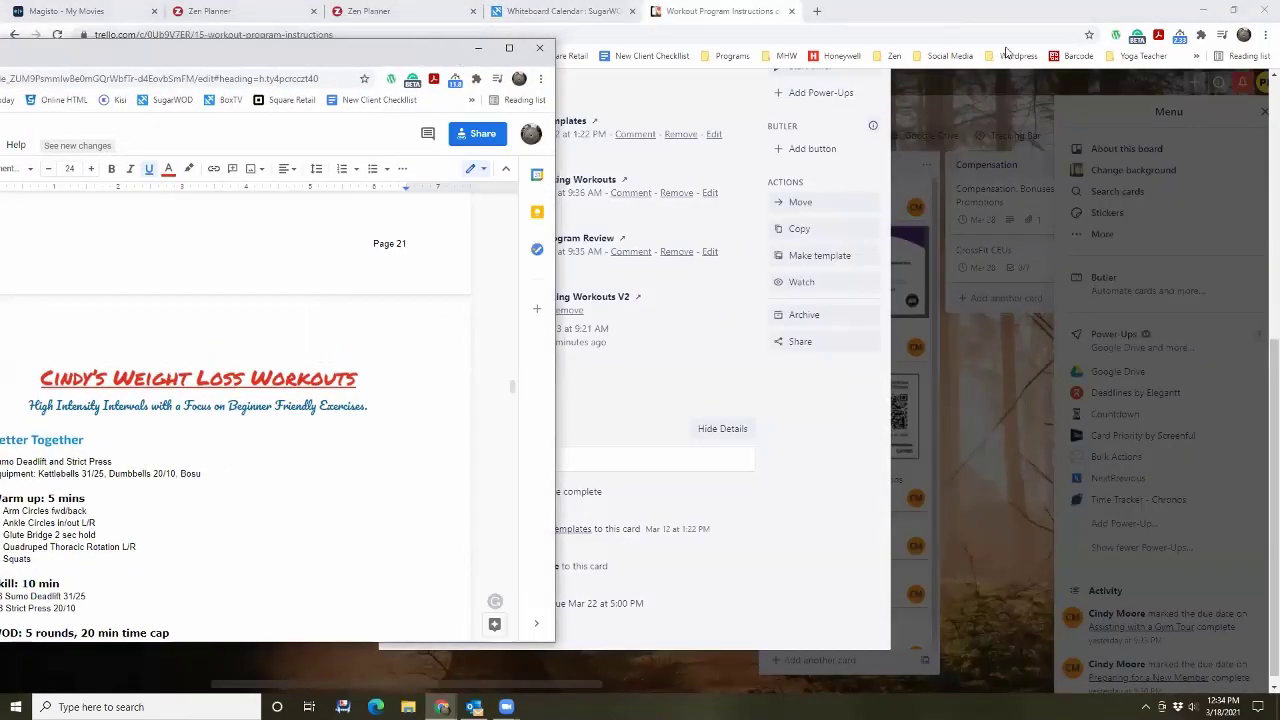
pyautogui.click(1017, 16)
pyautogui.doubleClick(1019, 14)
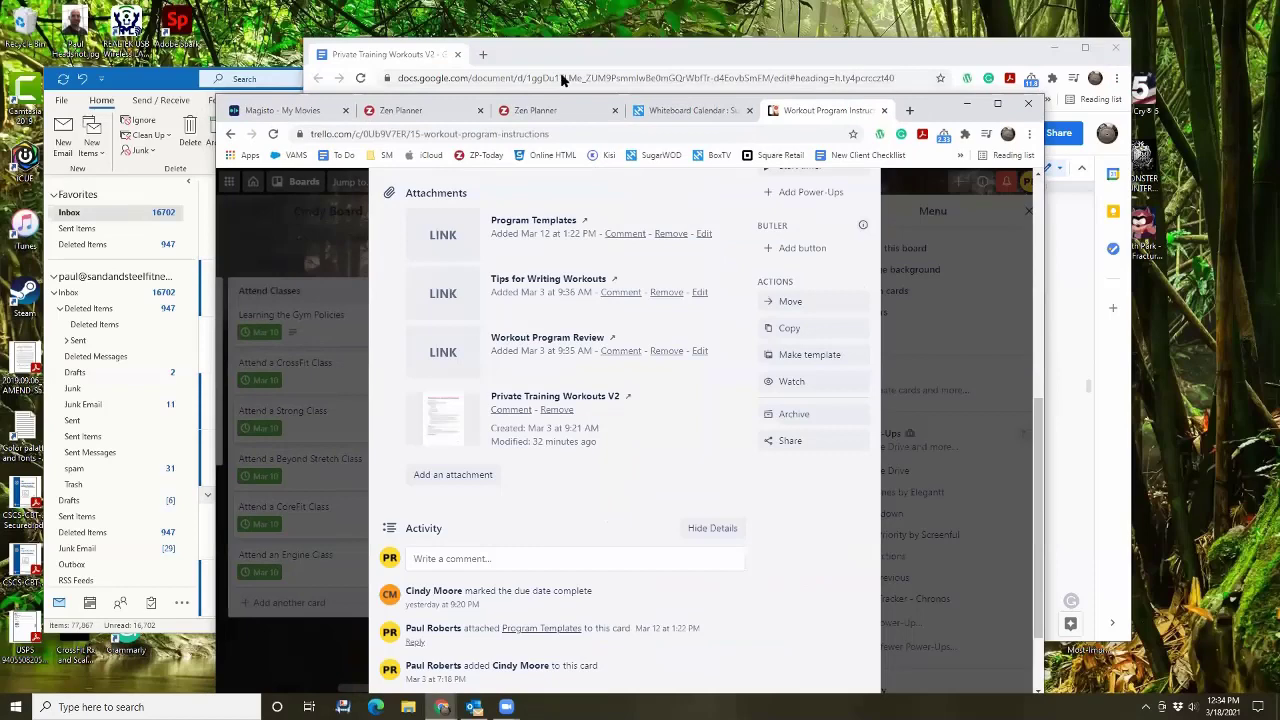
pyautogui.moveTo(562, 80); pyautogui.dragTo(522, 78)
pyautogui.click(520, 78)
pyautogui.click(917, 60)
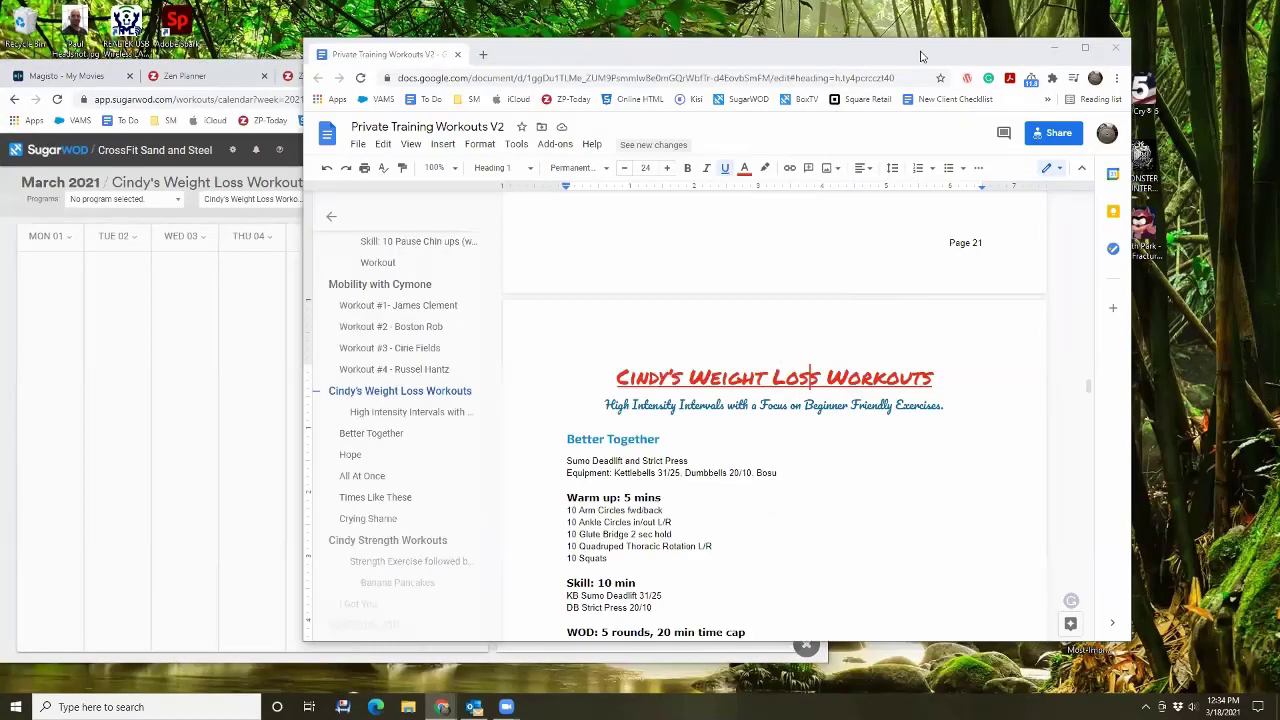
# Step: Reposition the document window and make it narrower and taller so it can sit beside the workout calendar
pyautogui.moveTo(921, 57); pyautogui.dragTo(1097, 39)
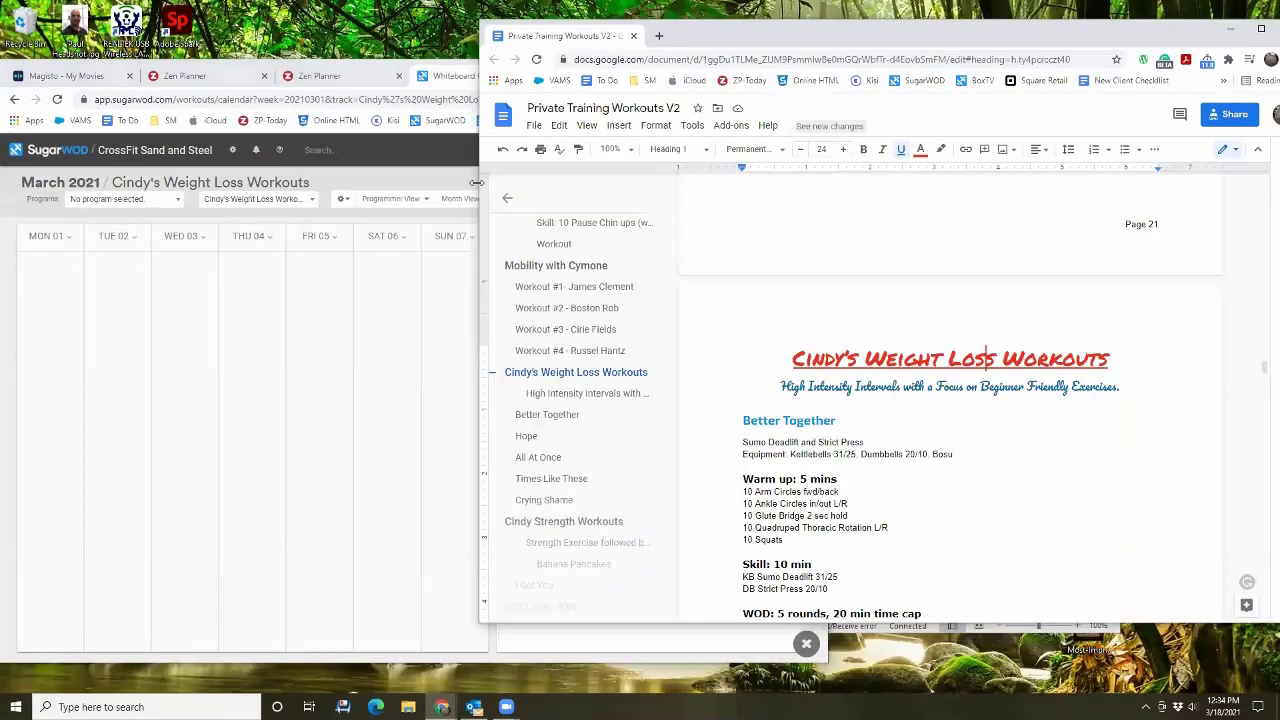
pyautogui.moveTo(477, 182); pyautogui.dragTo(790, 200)
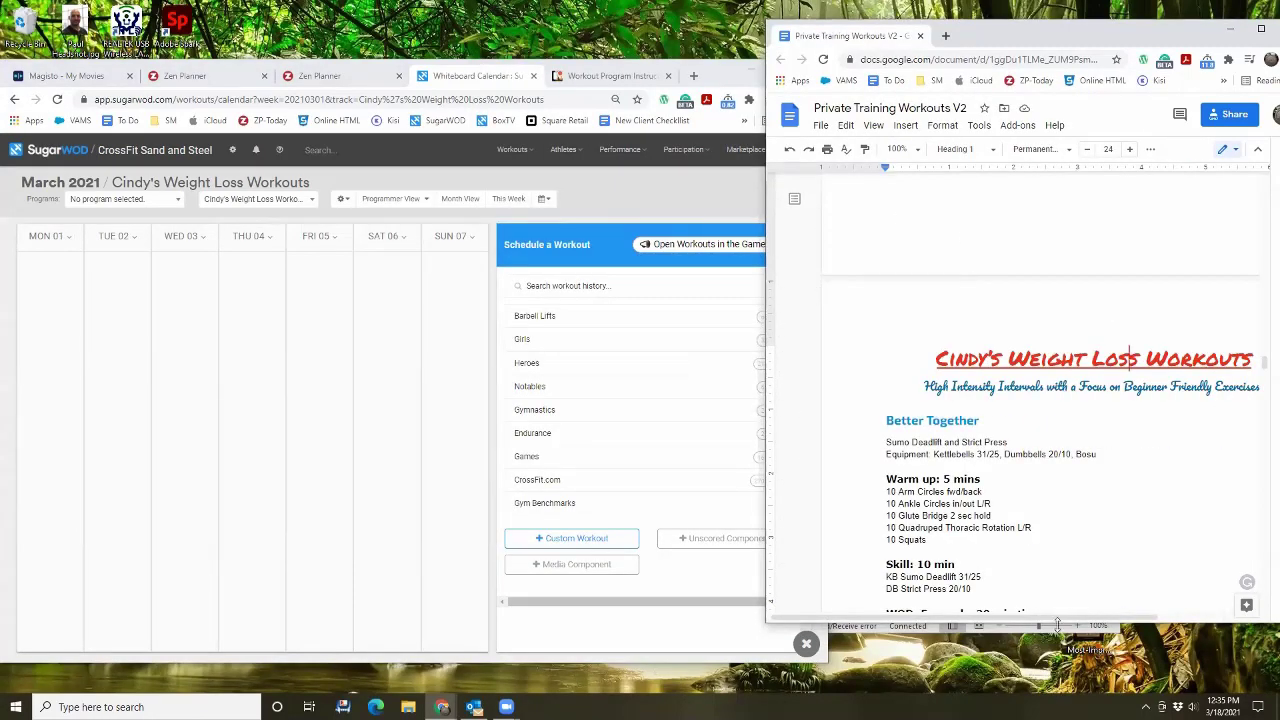
pyautogui.moveTo(1057, 625); pyautogui.dragTo(1057, 688)
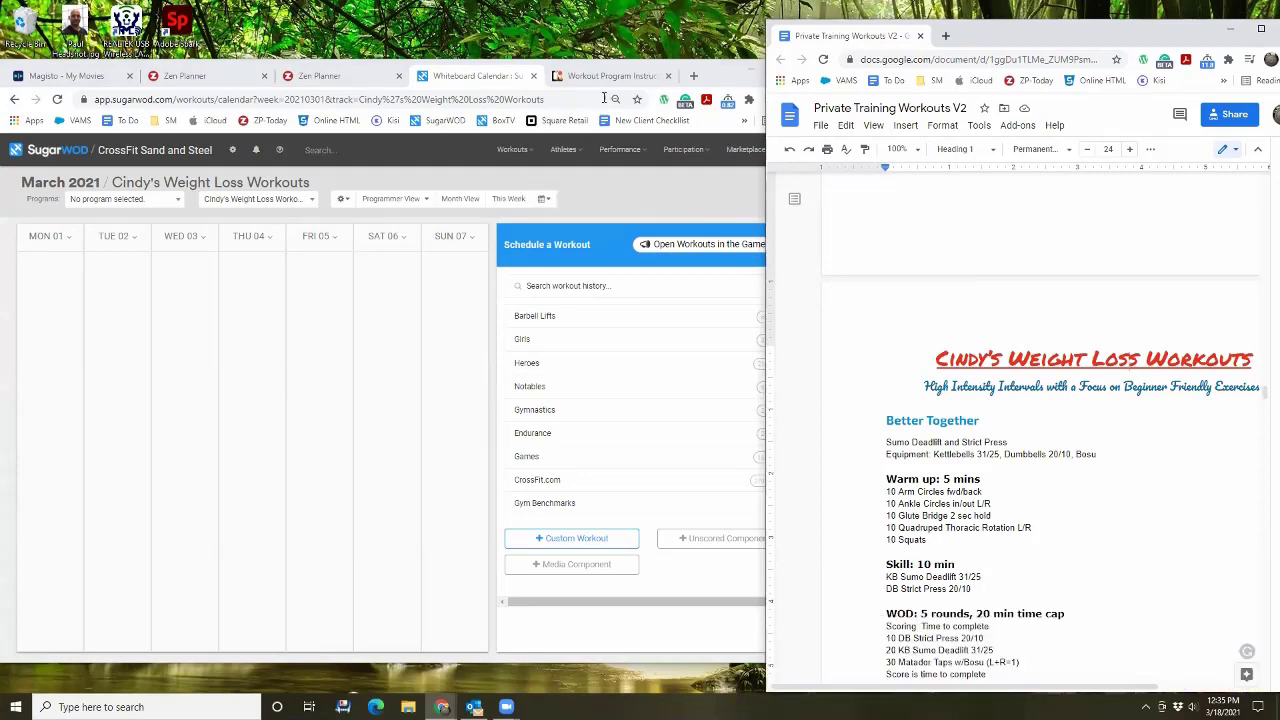
# Step: Fit the SugarWOD calendar window into the space beside the document, at full screen height and without overlap
pyautogui.click(712, 75)
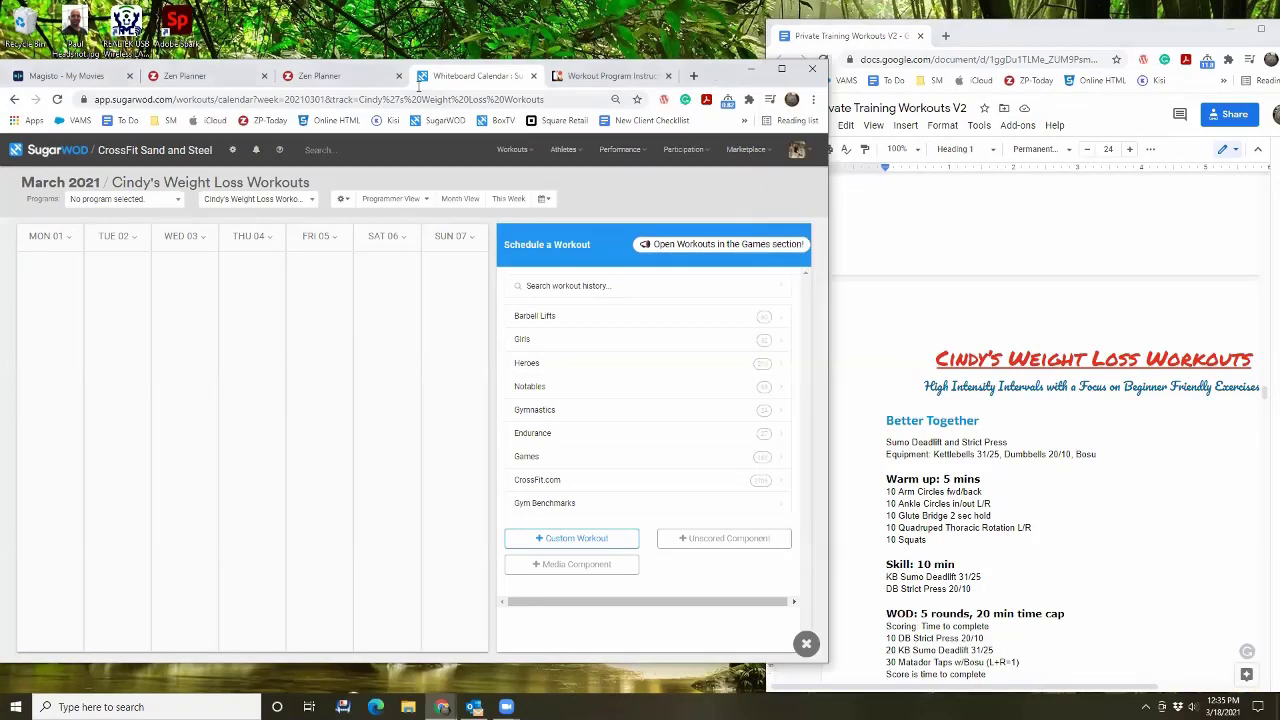
pyautogui.moveTo(419, 88); pyautogui.dragTo(351, 42)
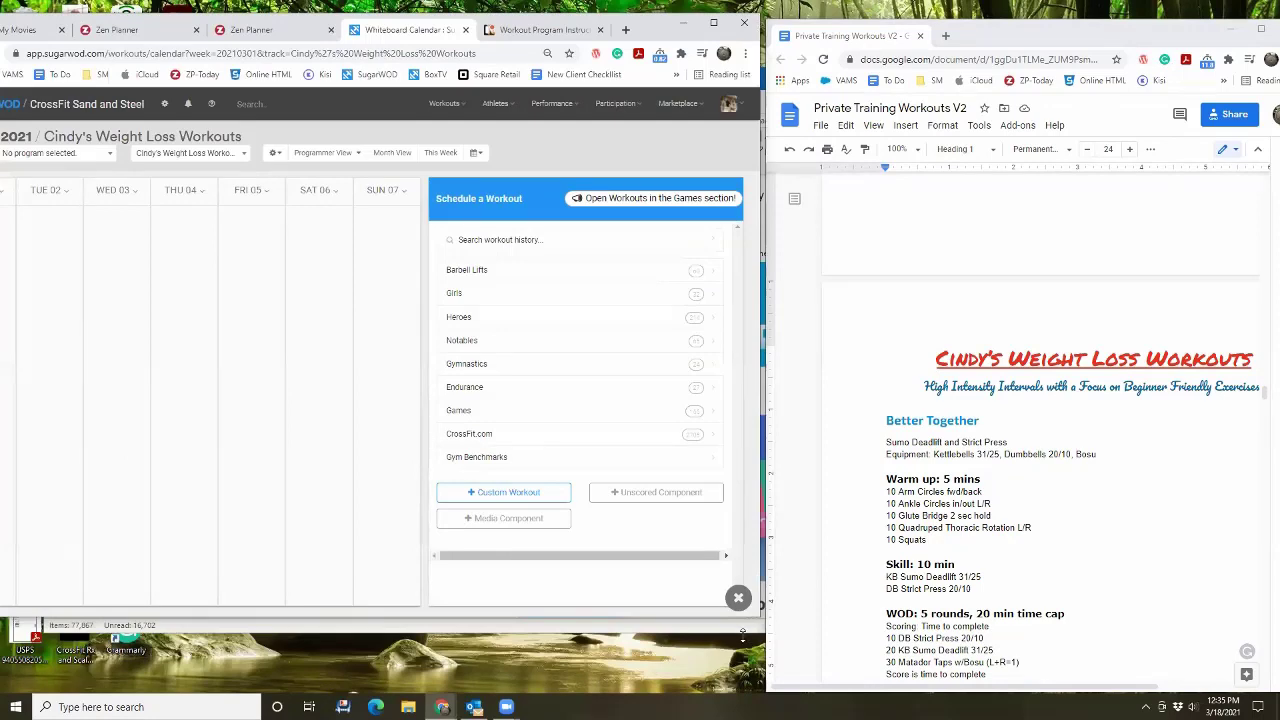
pyautogui.click(742, 632)
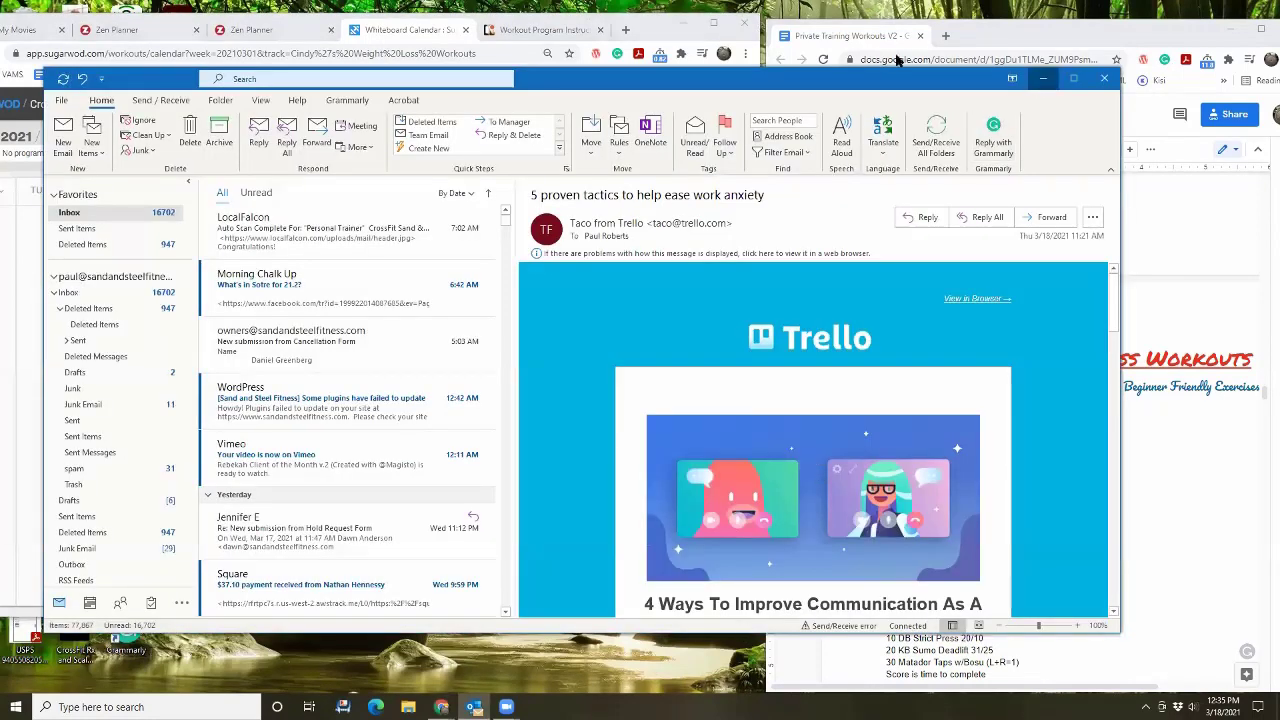
pyautogui.click(1043, 78)
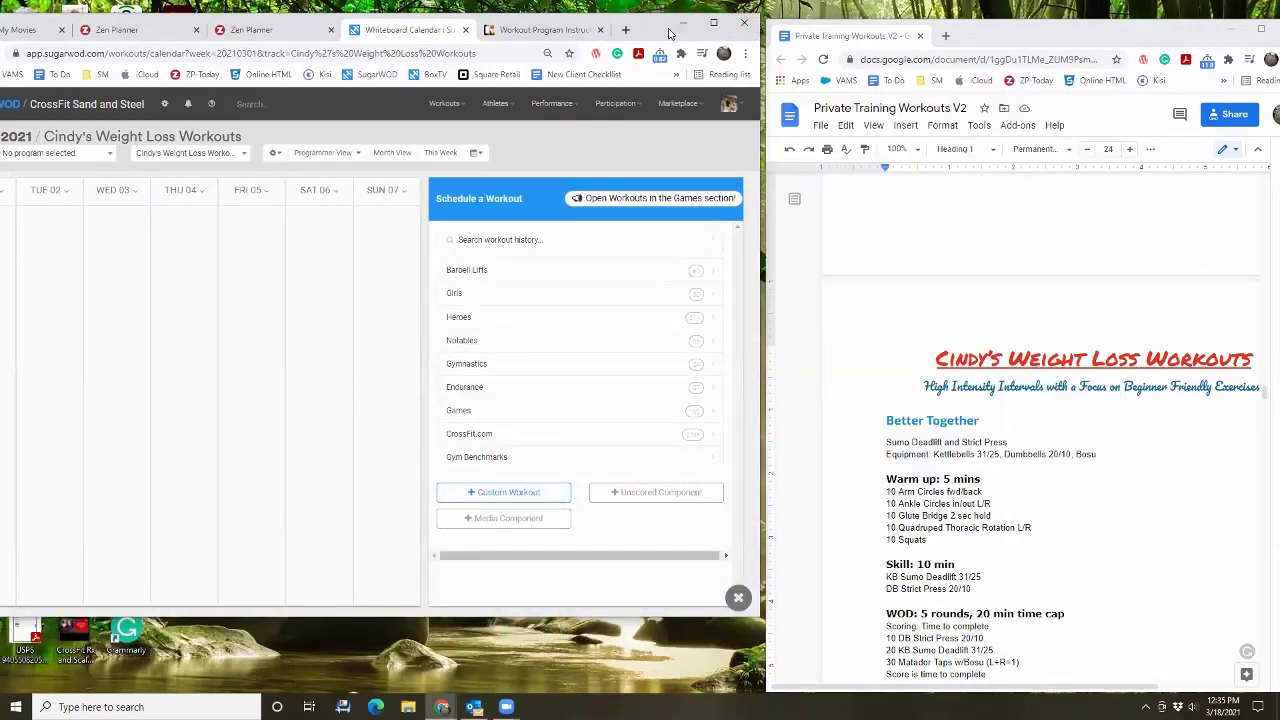
pyautogui.moveTo(670, 34); pyautogui.dragTo(737, 21)
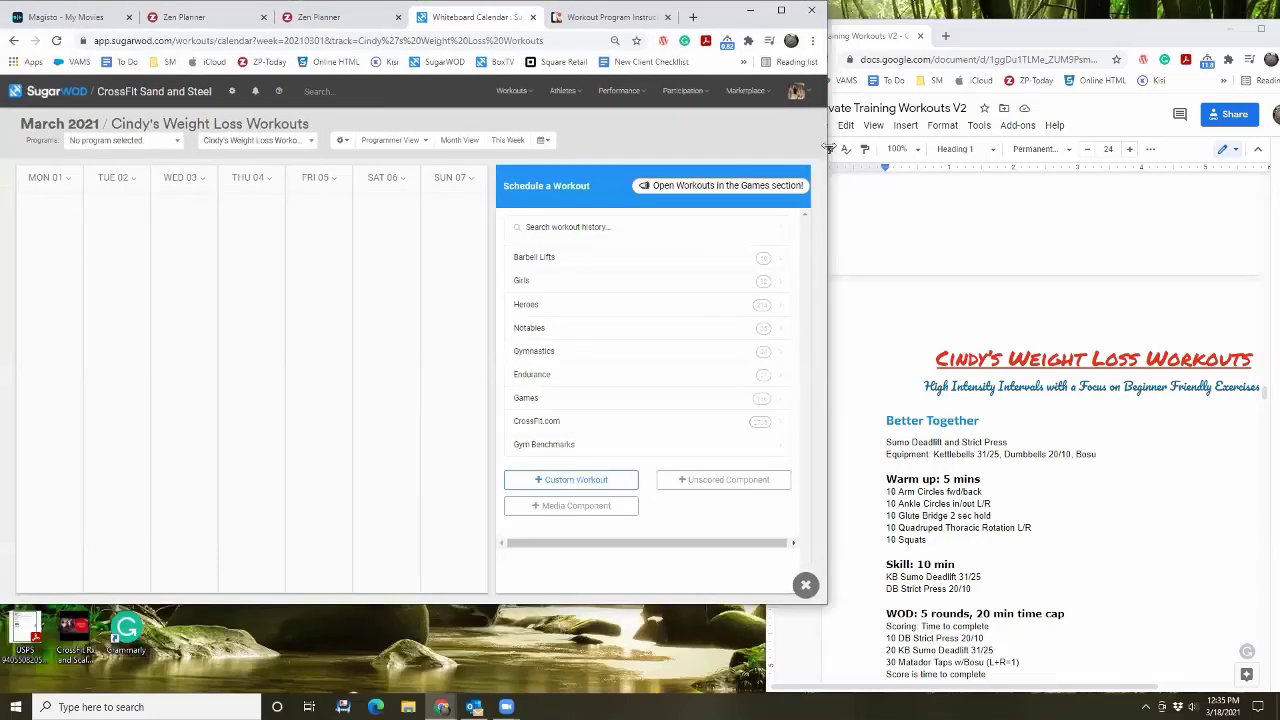
pyautogui.moveTo(828, 148); pyautogui.dragTo(761, 150)
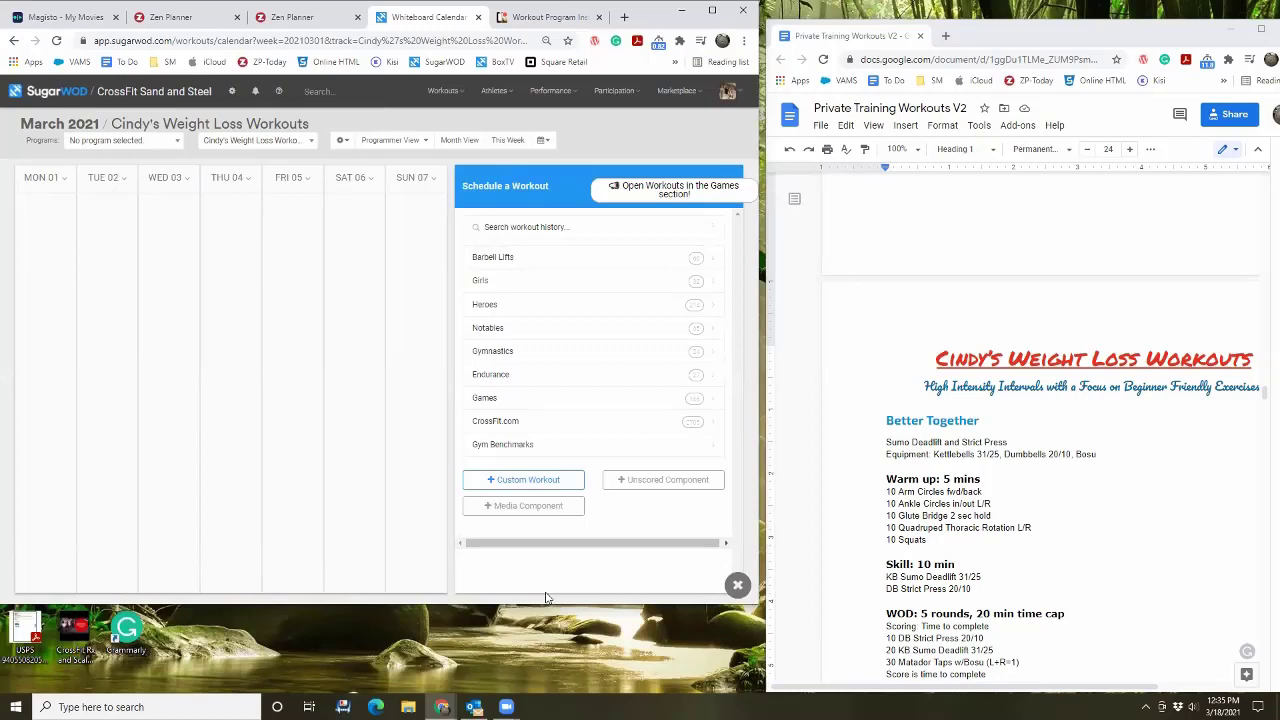
pyautogui.moveTo(546, 598); pyautogui.dragTo(548, 690)
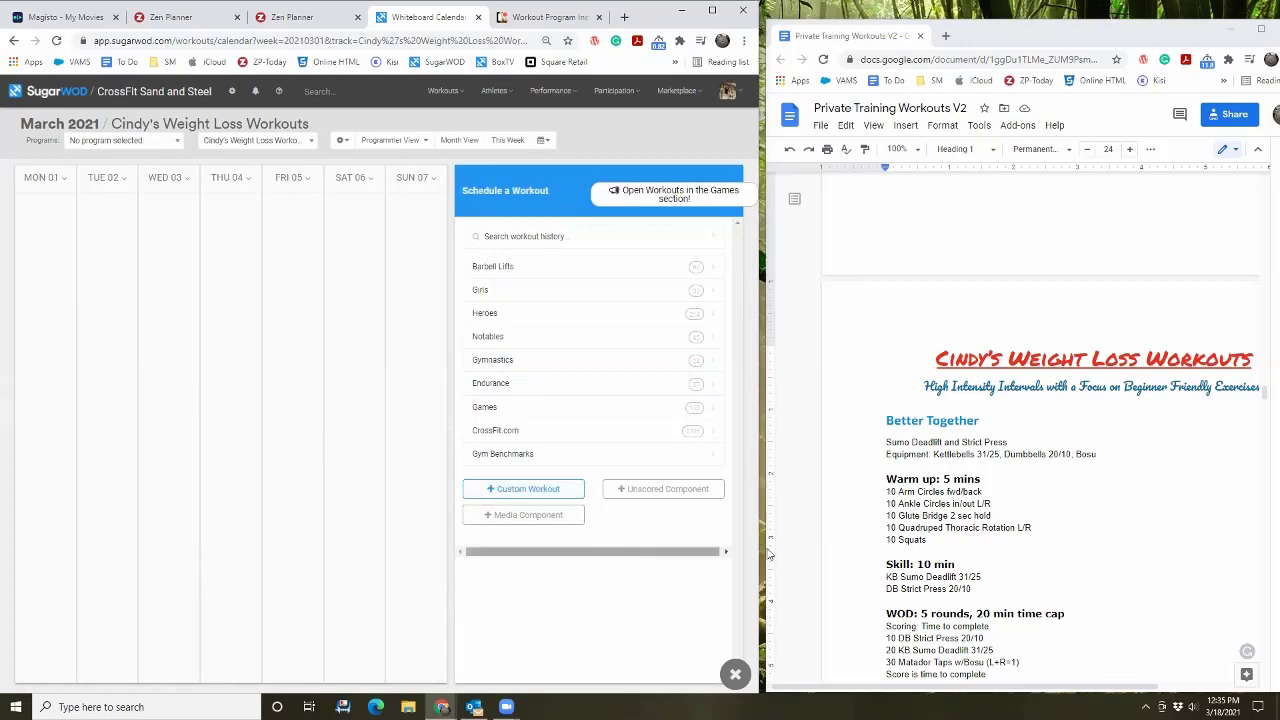
# Step: Create a custom workout named "Better Together Warmup" for the first workout in the document
pyautogui.scroll(-2, 996, 463)
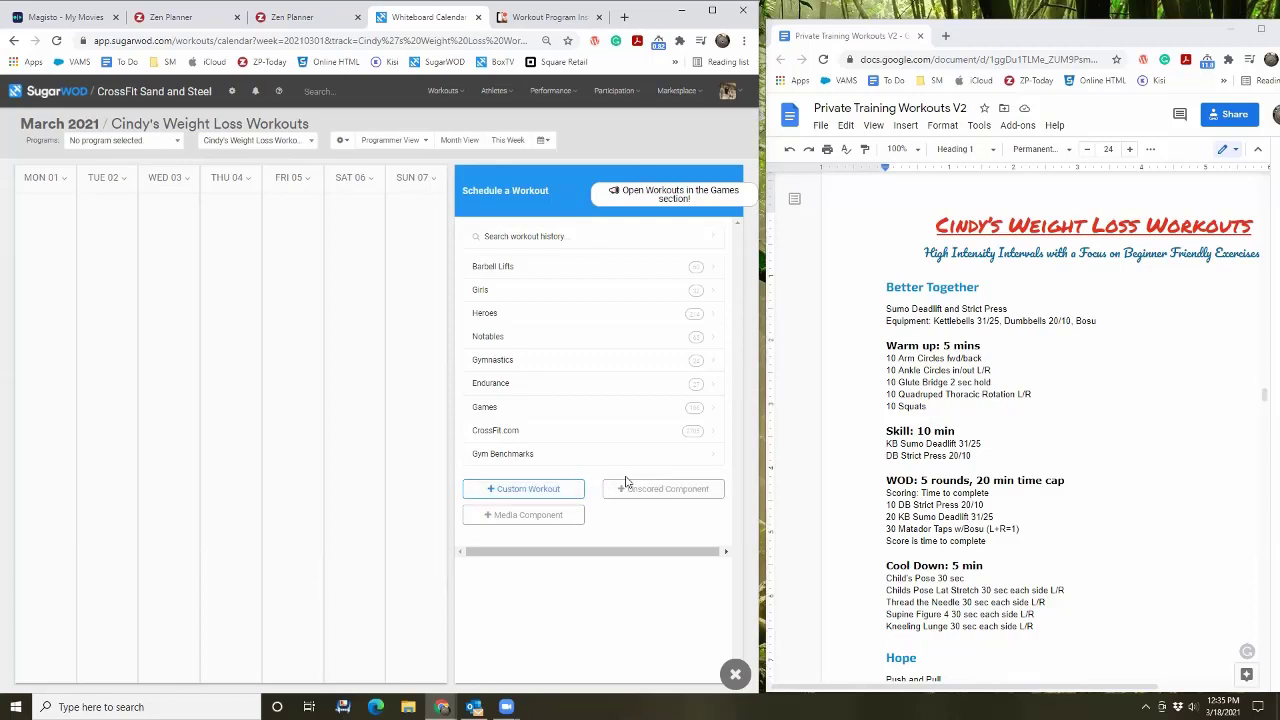
pyautogui.click(546, 488)
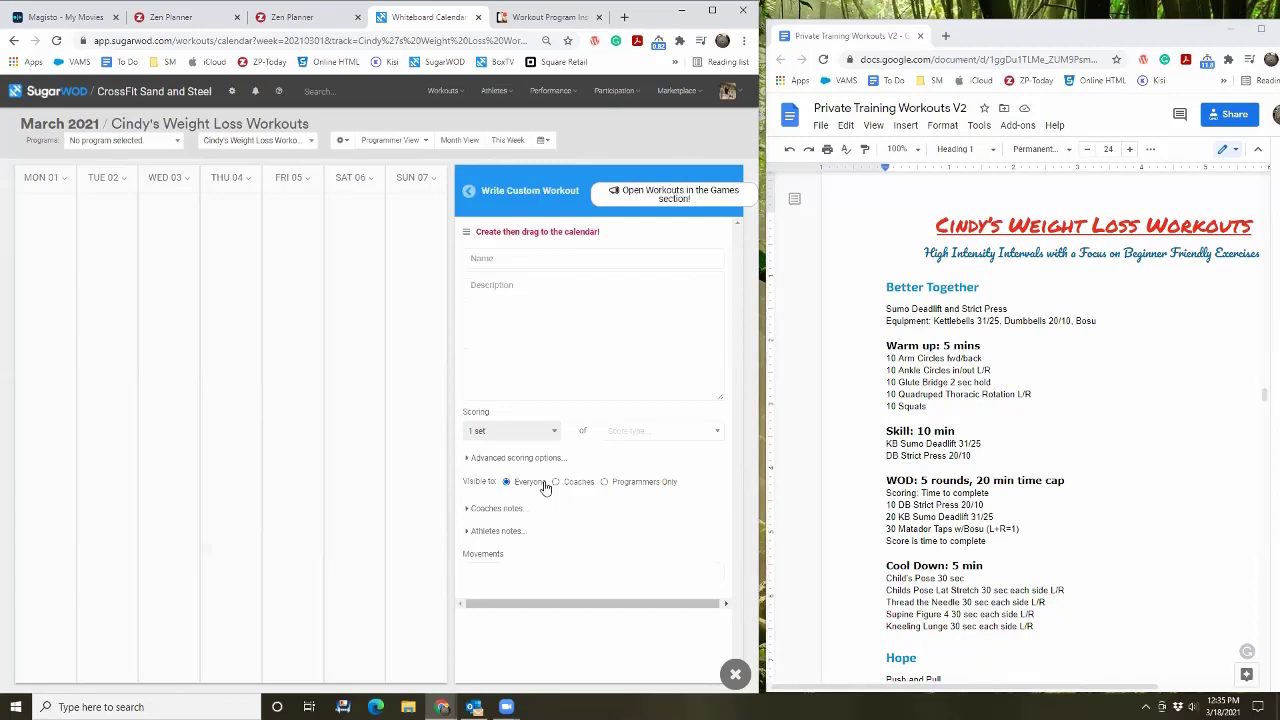
pyautogui.click(573, 261)
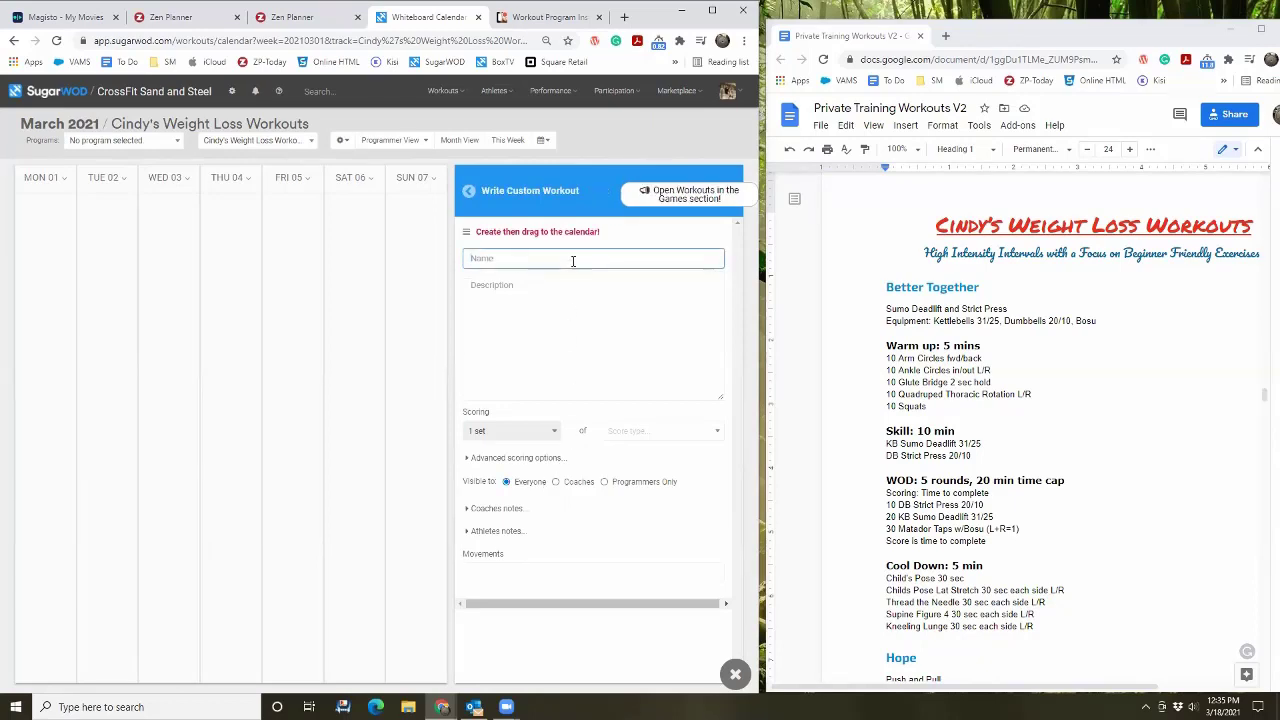
pyautogui.write('B')
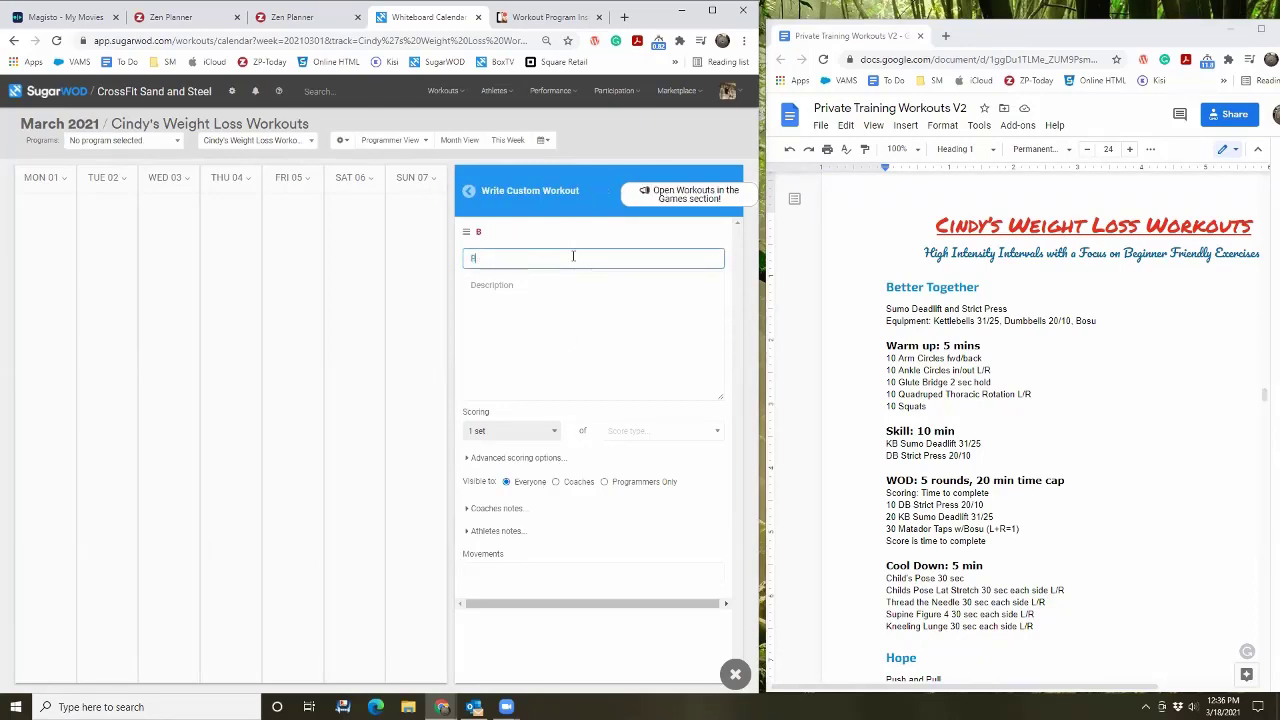
pyautogui.write('etter Together Warm')
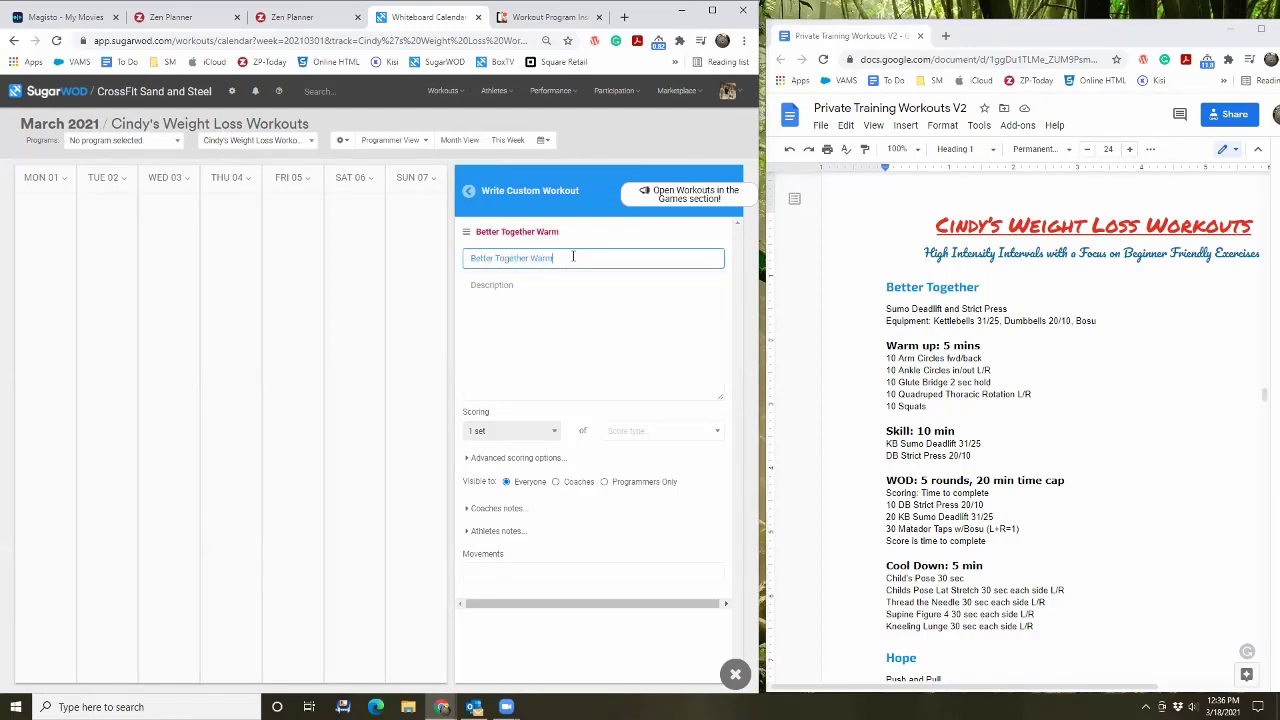
pyautogui.write('up')
# Step: Copy the Better Together focus, equipment and 5-minute warm-up lines from the document into the custom workout's description
pyautogui.click(953, 406)
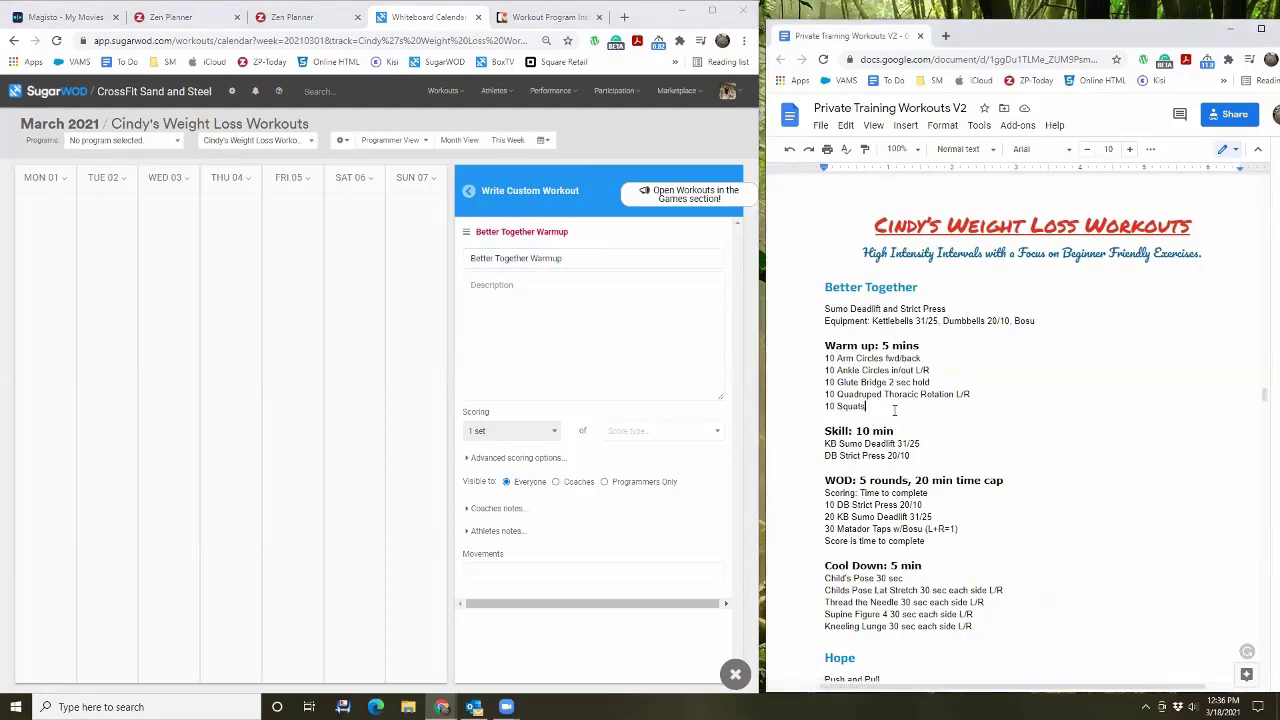
pyautogui.moveTo(873, 400); pyautogui.dragTo(822, 308)
pyautogui.hotkey('ctrl', 'c')
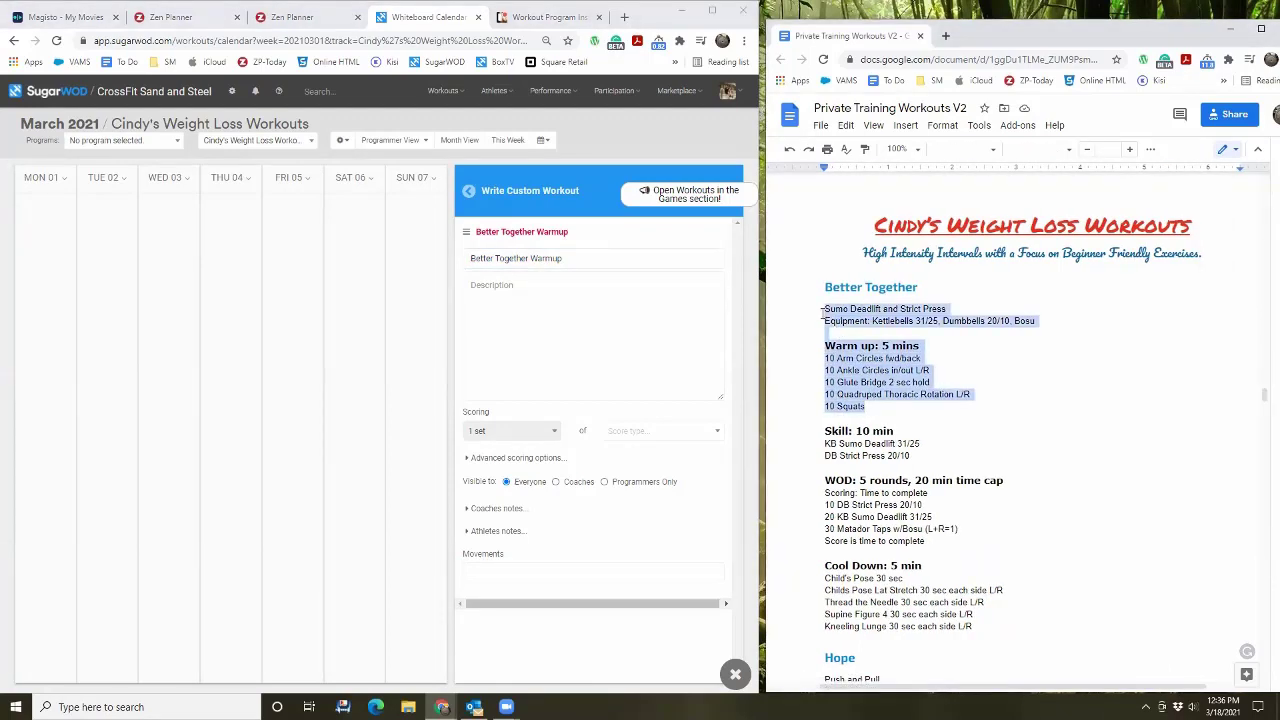
pyautogui.click(552, 313)
pyautogui.hotkey('ctrl', 'v')
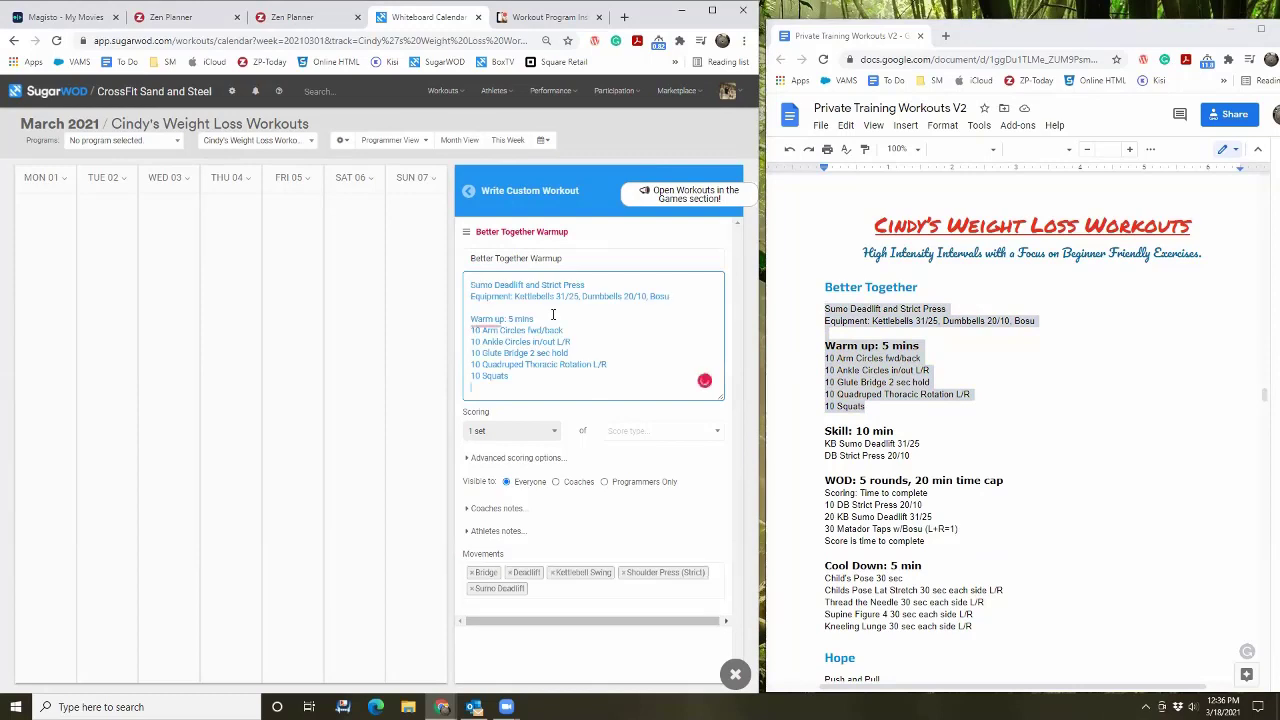
# Step: Set the warmup's score type to Checkbox and remove Kettlebell Swing from its movements
pyautogui.click(645, 430)
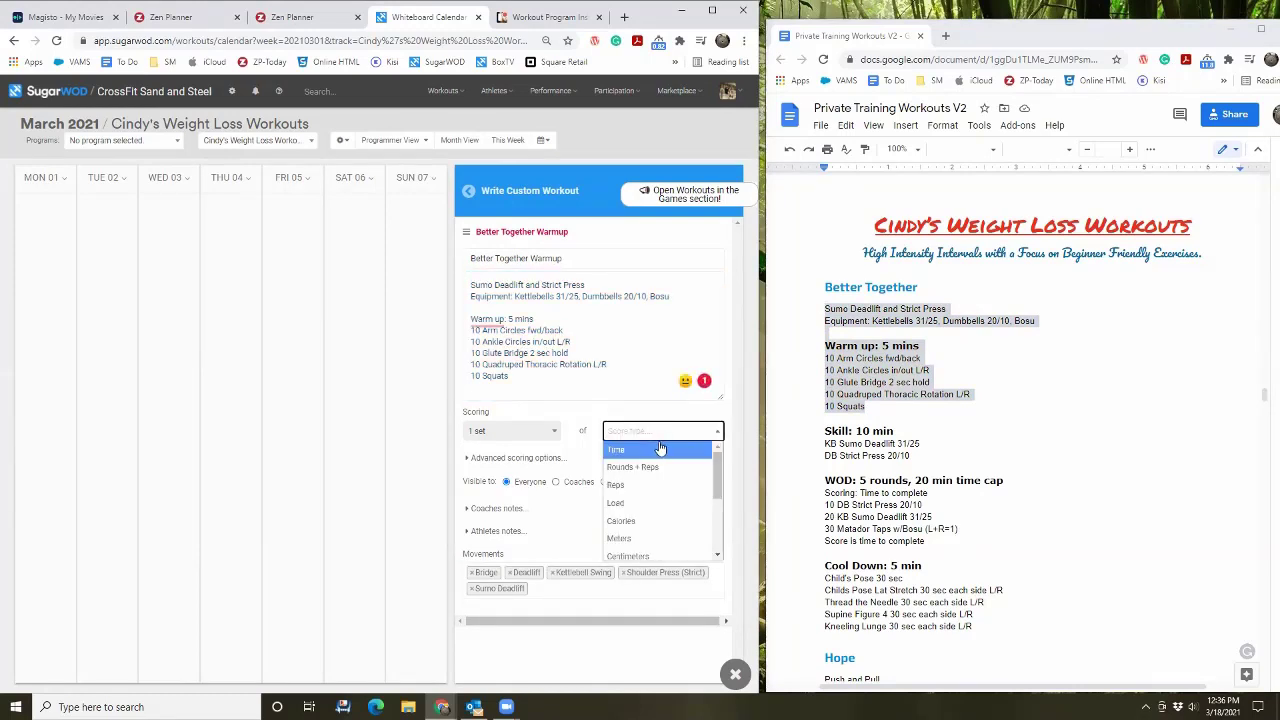
pyautogui.scroll(-5, 666, 478)
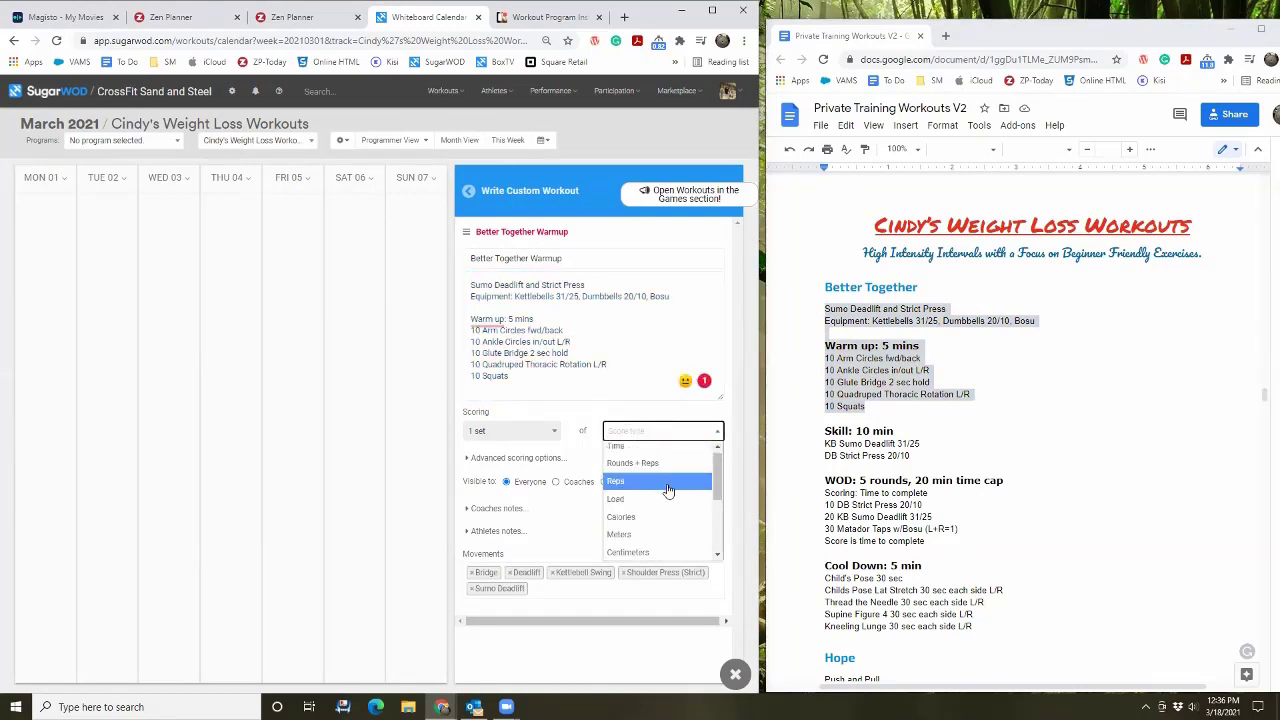
pyautogui.click(669, 498)
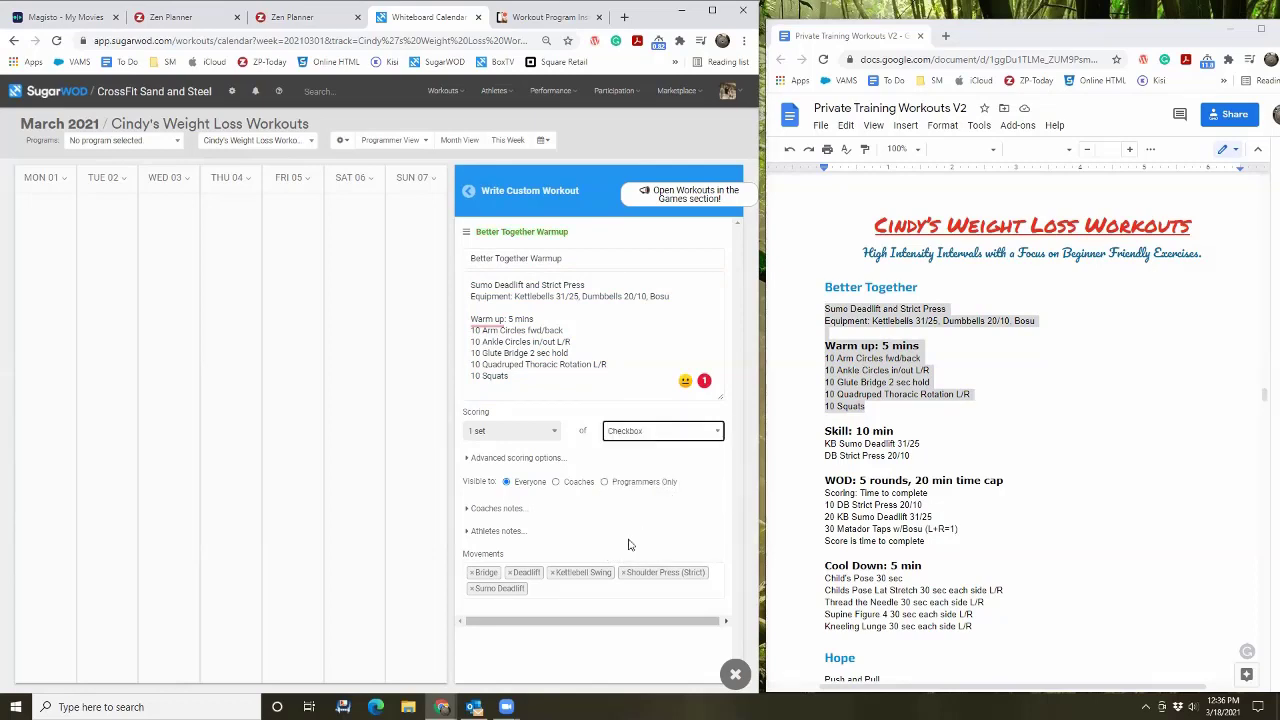
pyautogui.click(552, 572)
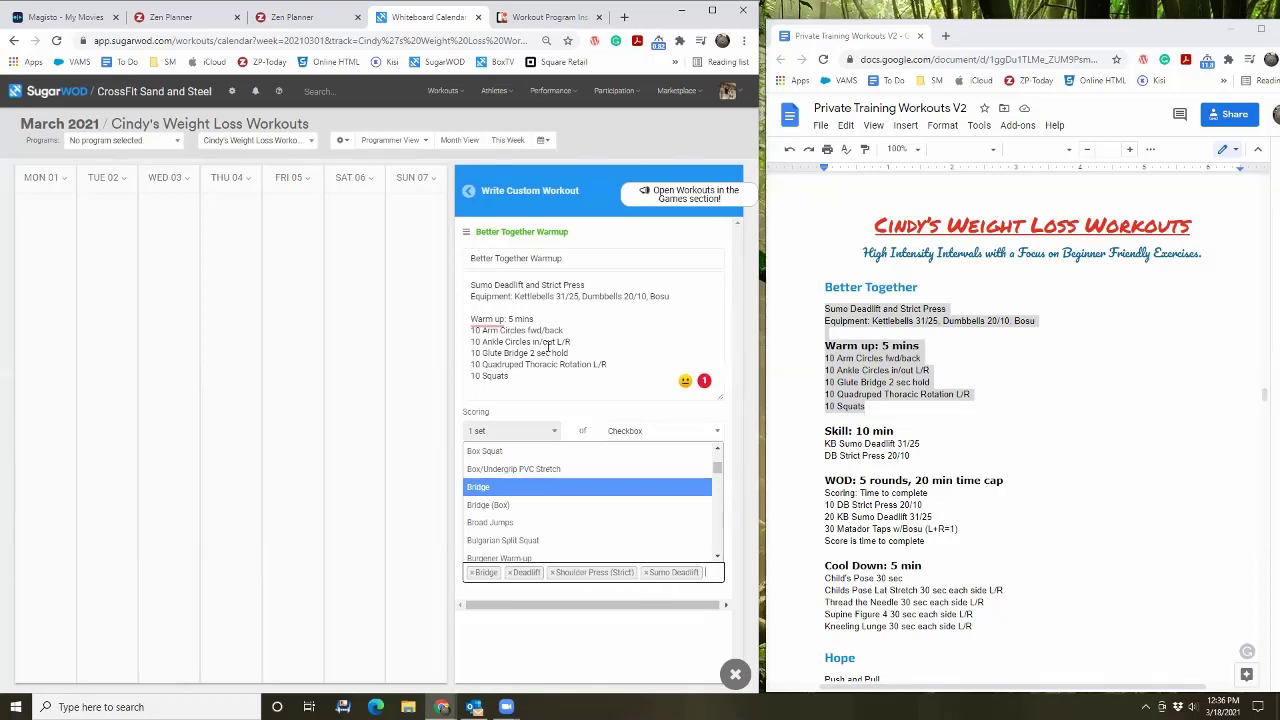
# Step: Replace Shoulder Press (Strict) and Sumo Deadlift with Air Squat in the warmup's movements and schedule the warmup on Monday 01
pyautogui.click(551, 573)
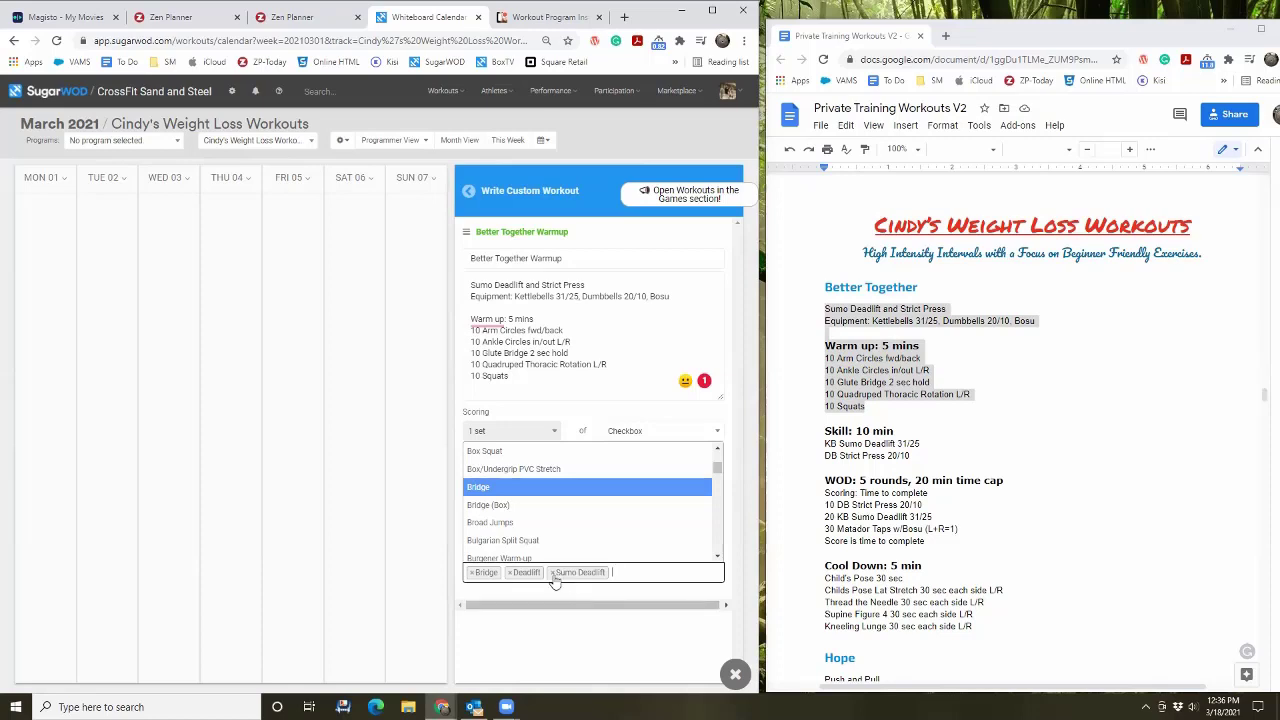
pyautogui.click(552, 573)
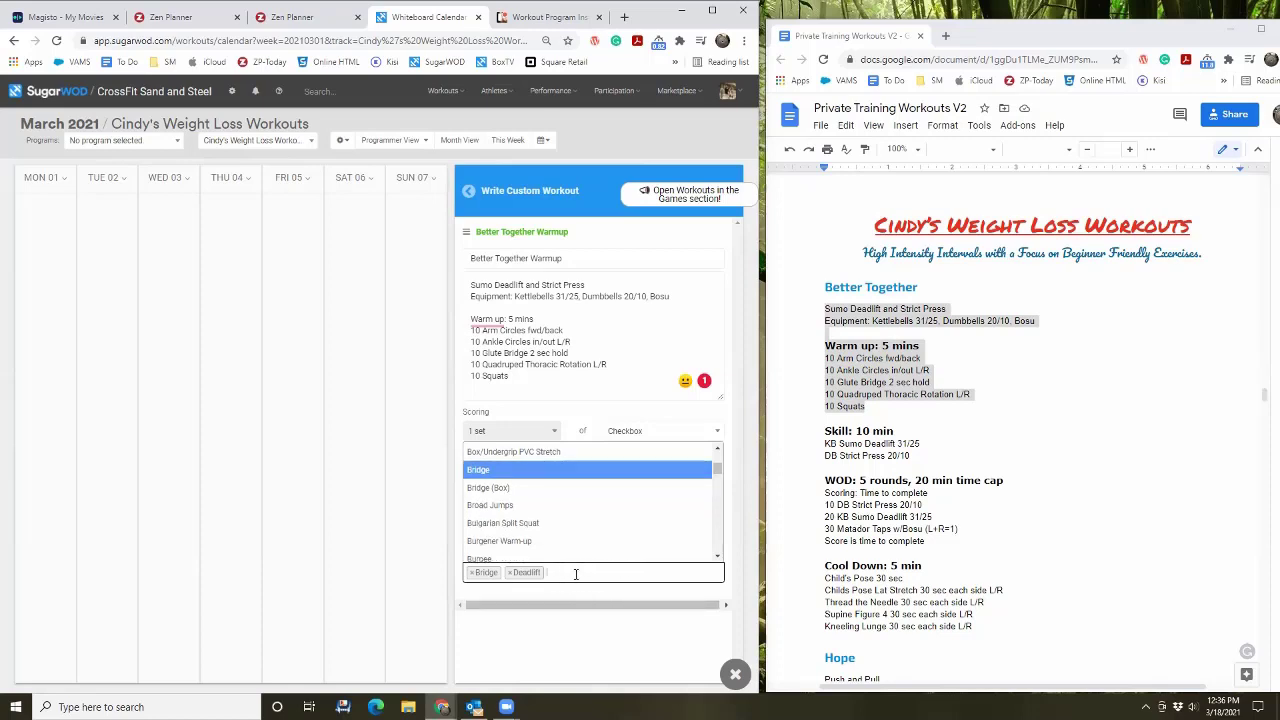
pyautogui.write('squa')
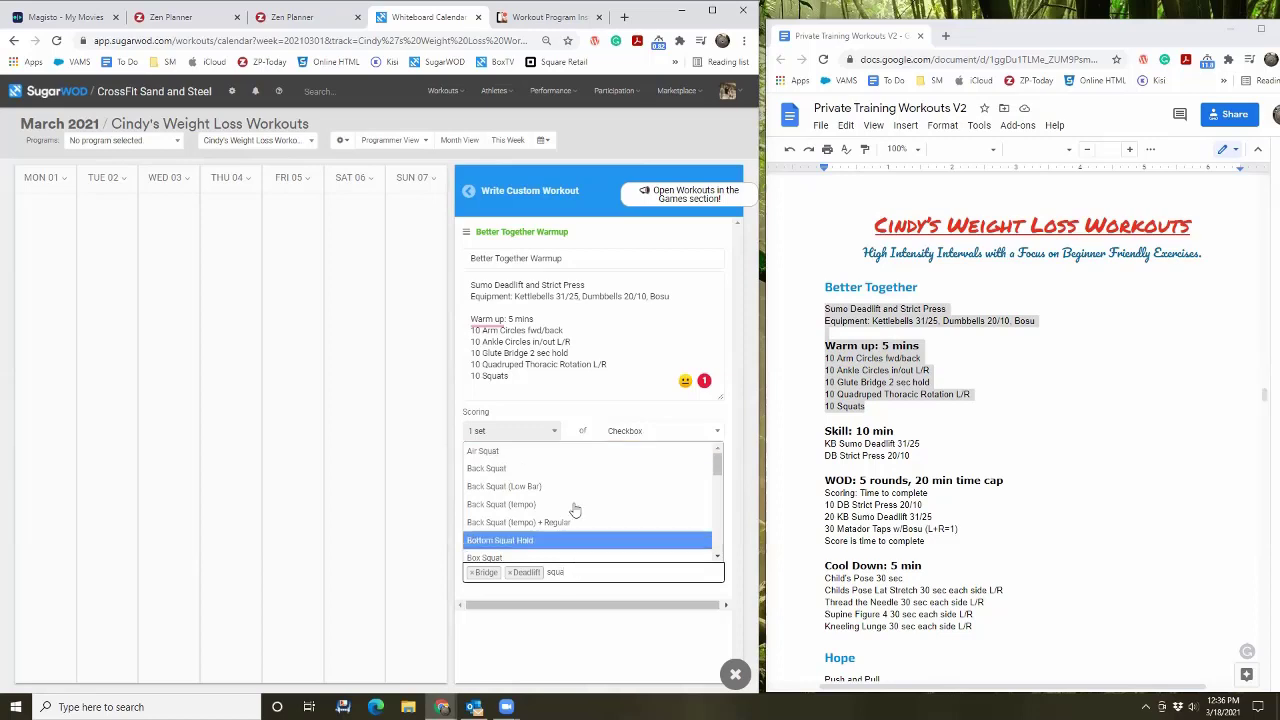
pyautogui.click(571, 451)
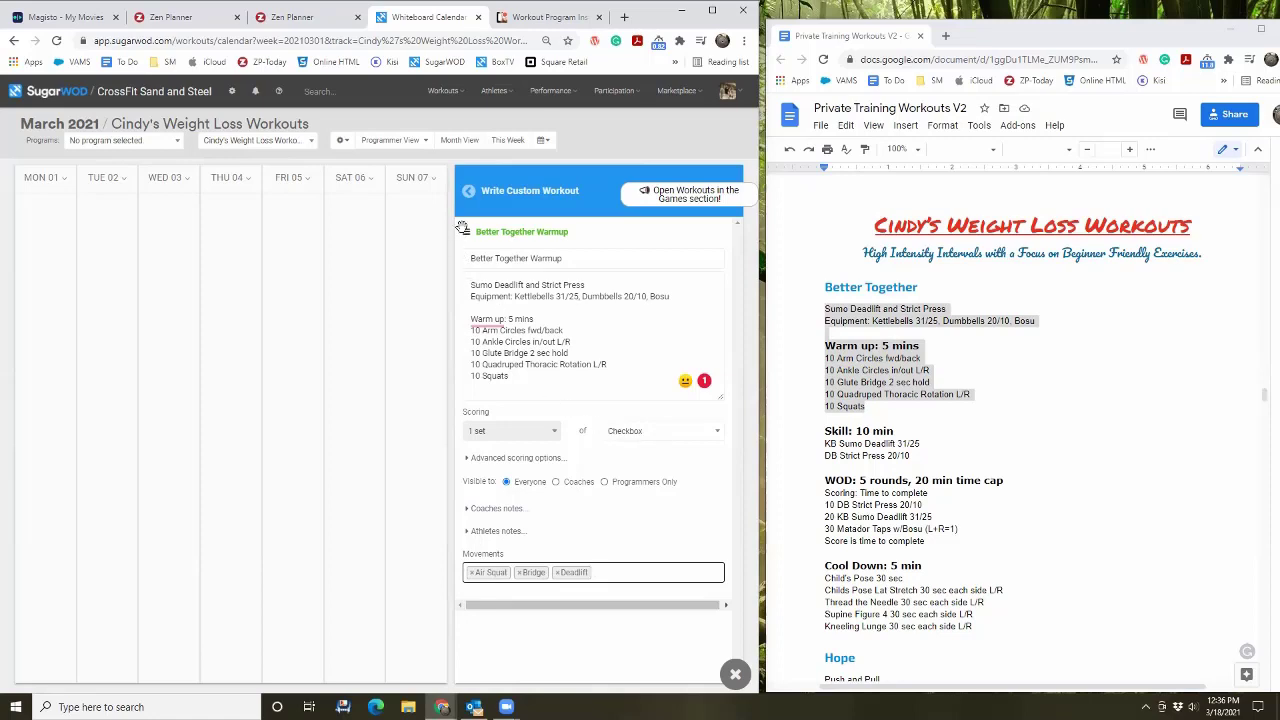
pyautogui.moveTo(463, 228); pyautogui.dragTo(46, 221)
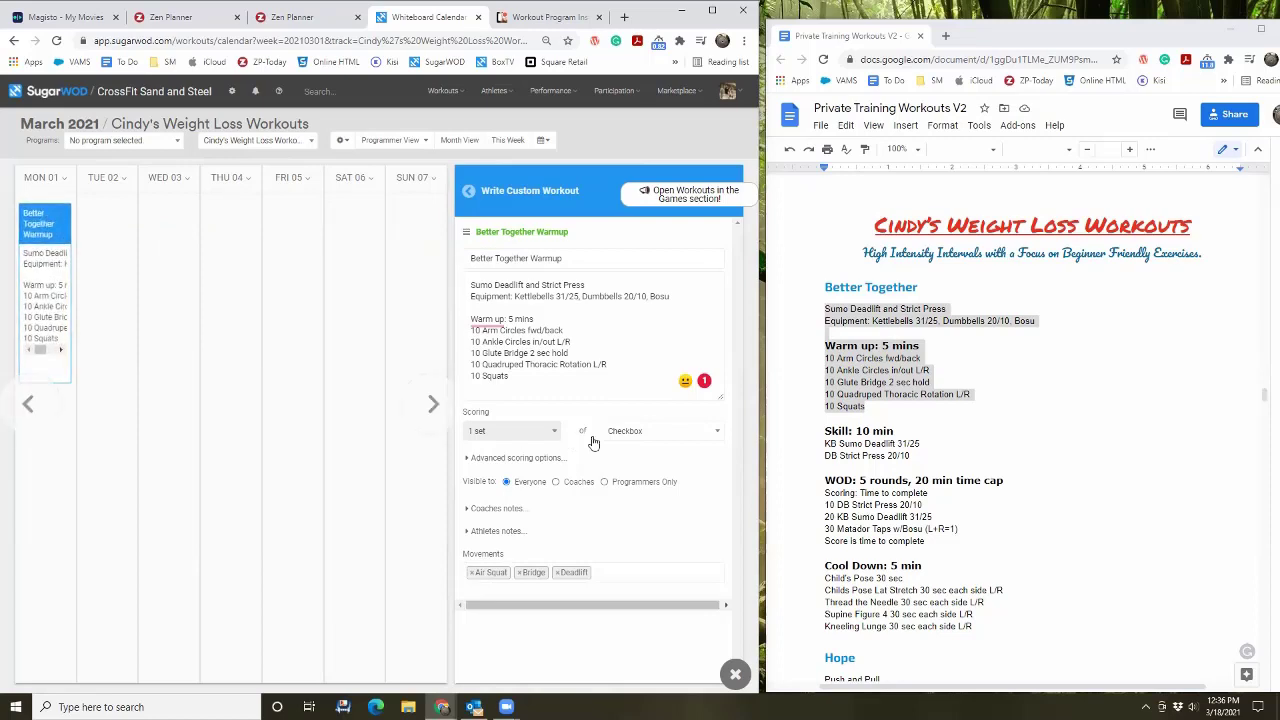
# Step: Retitle the custom workout "Skill: KB Sumo Deadlift and DB Strict Press" for the document's skill section
pyautogui.scroll(-1, 877, 410)
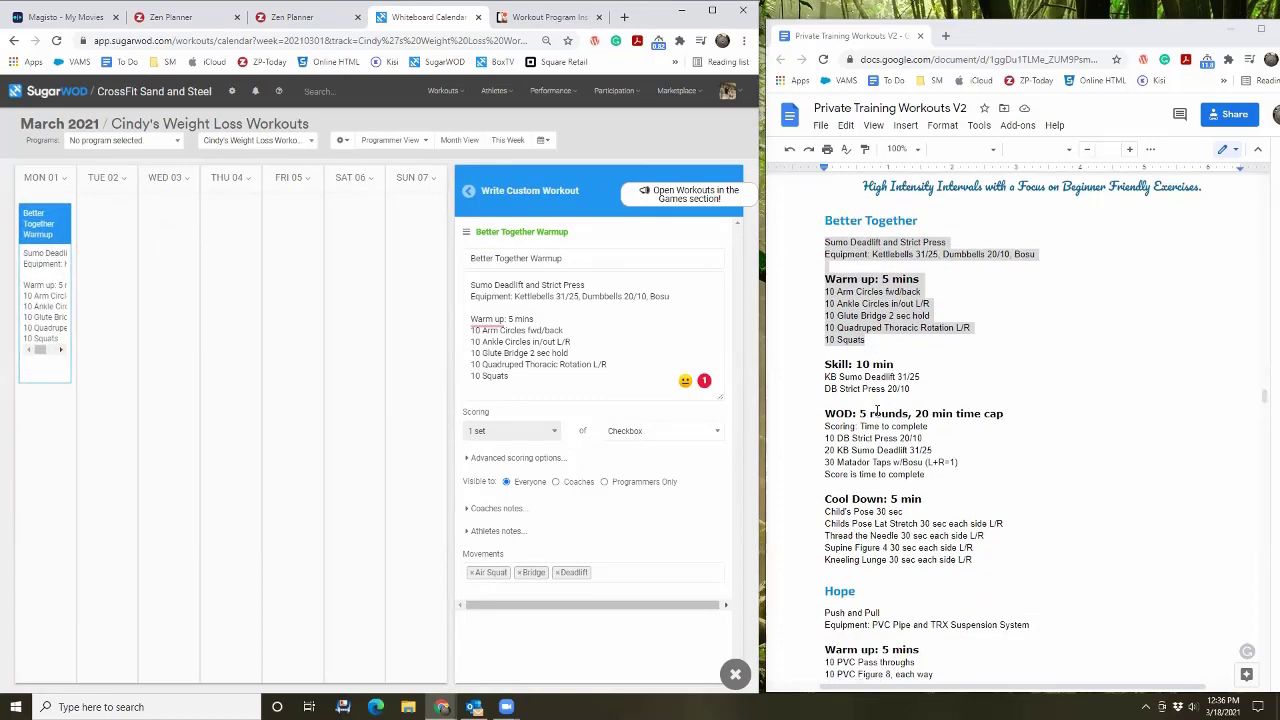
pyautogui.click(901, 368)
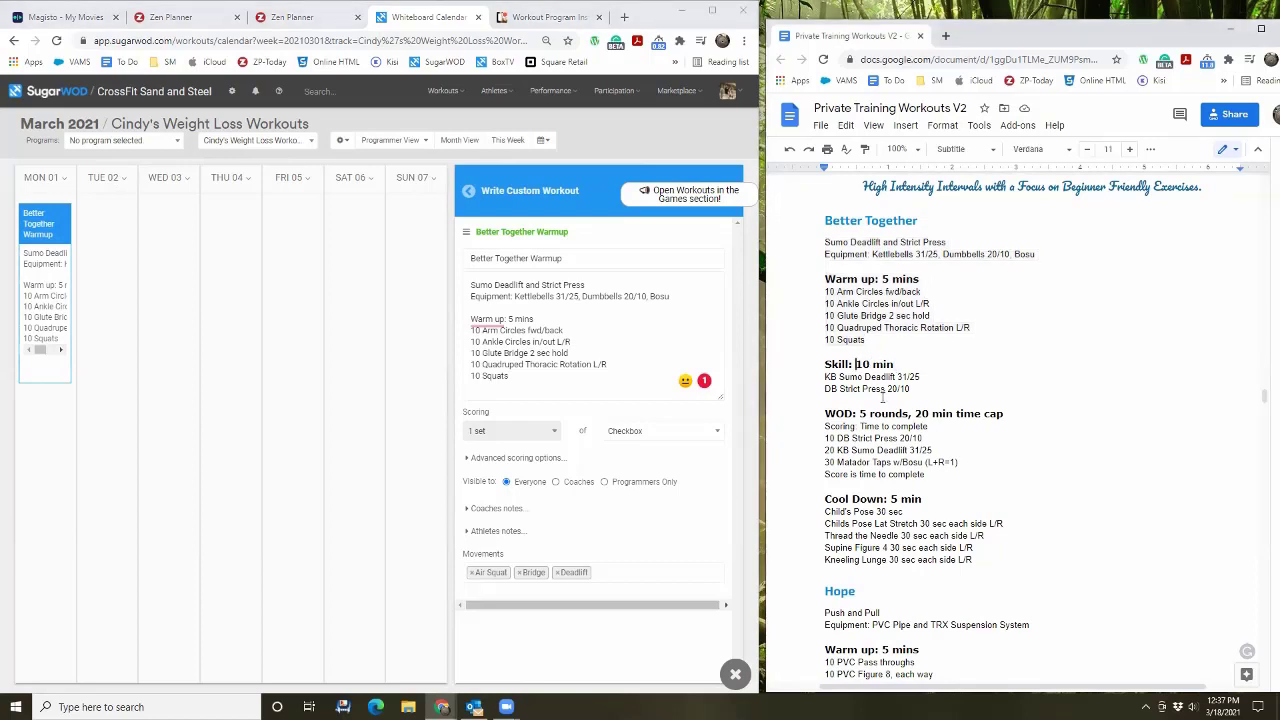
pyautogui.click(882, 414)
pyautogui.tripleClick(588, 262)
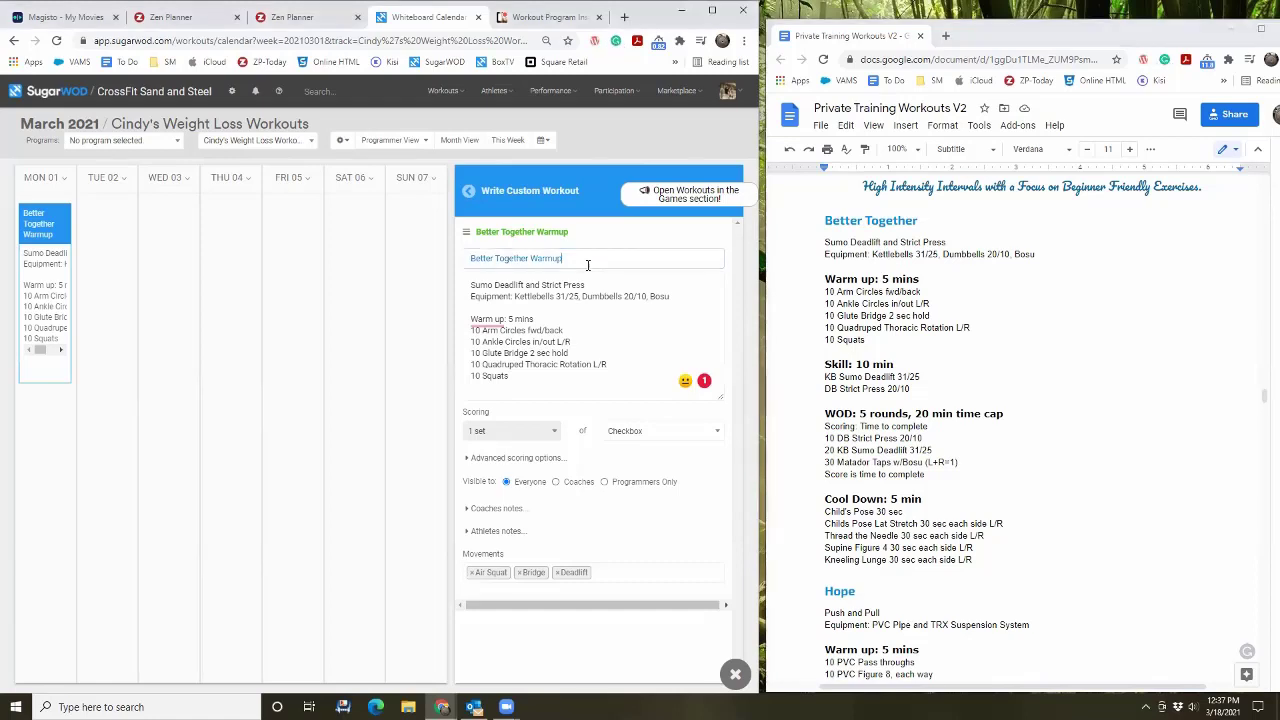
pyautogui.write('Ski')
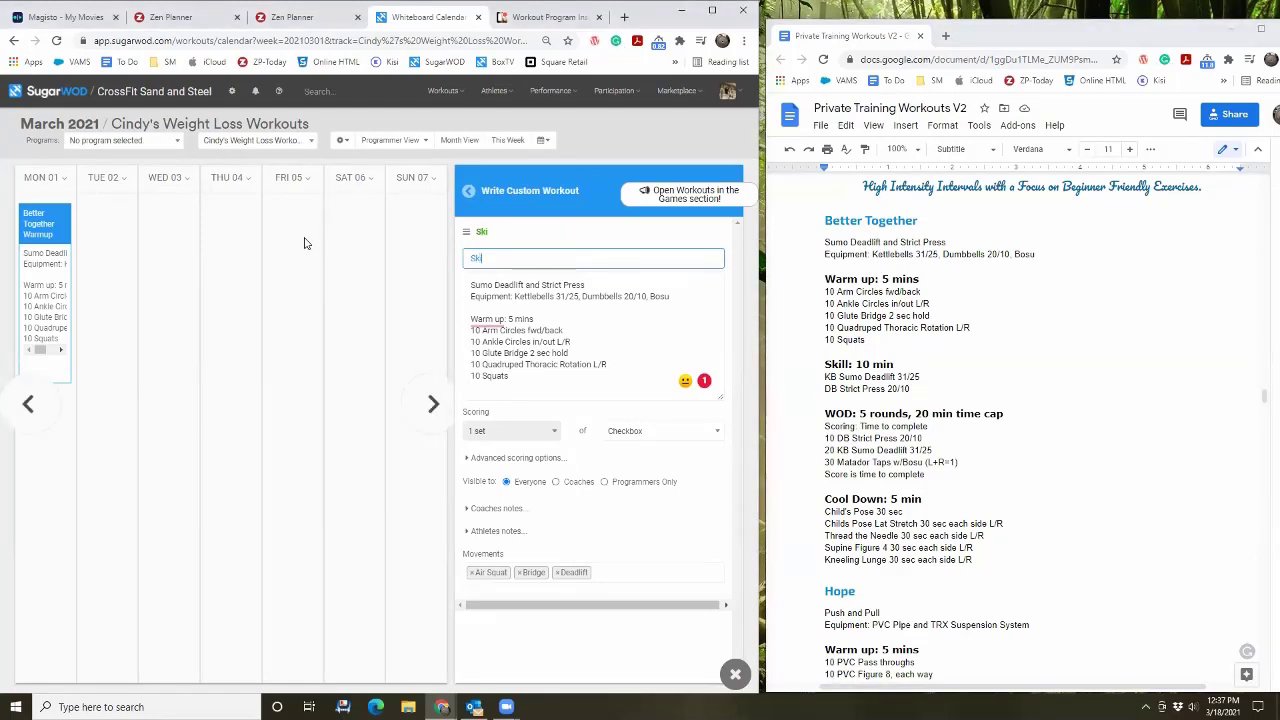
pyautogui.write('ll KB Sumo Deadlift and D')
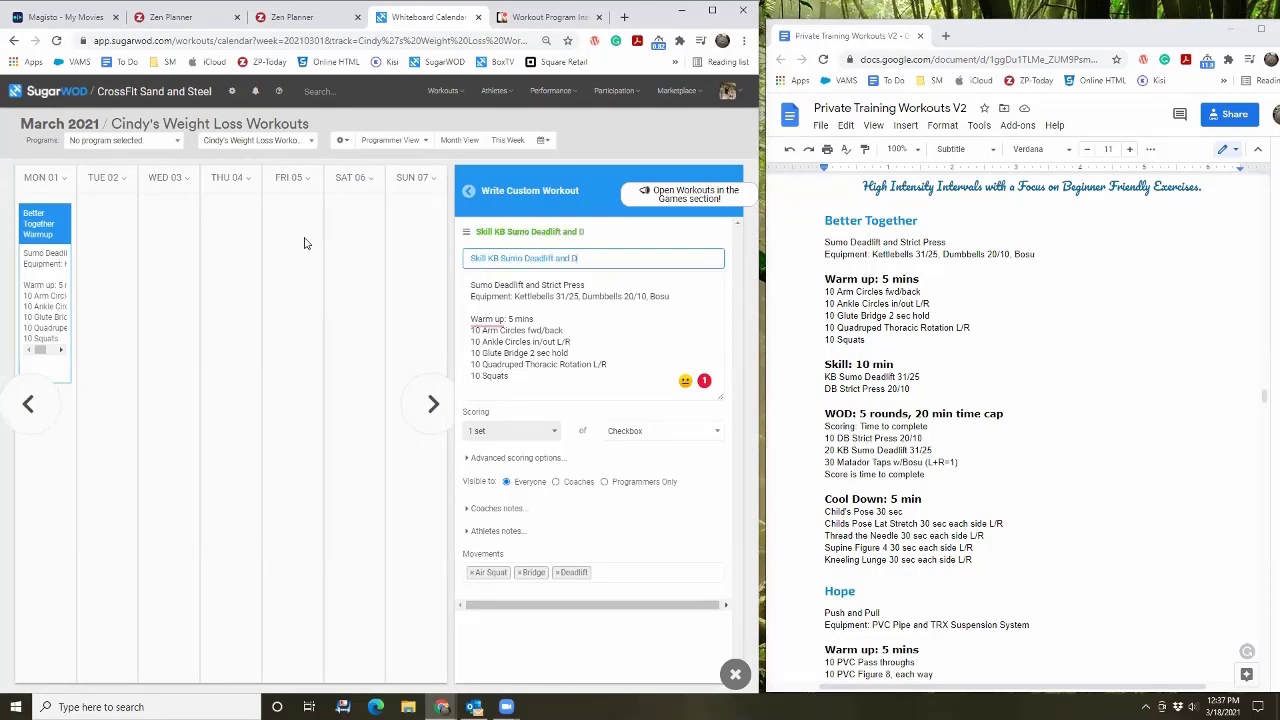
pyautogui.write('B Strist Press')
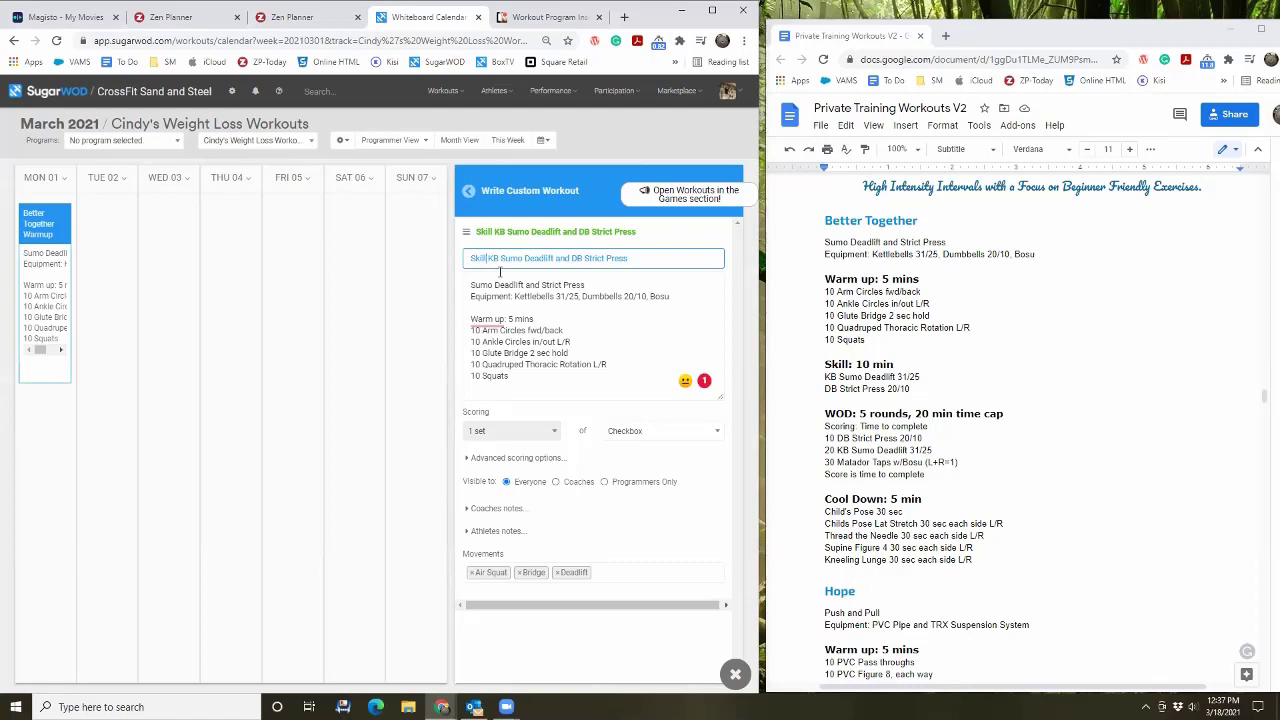
pyautogui.write(':')
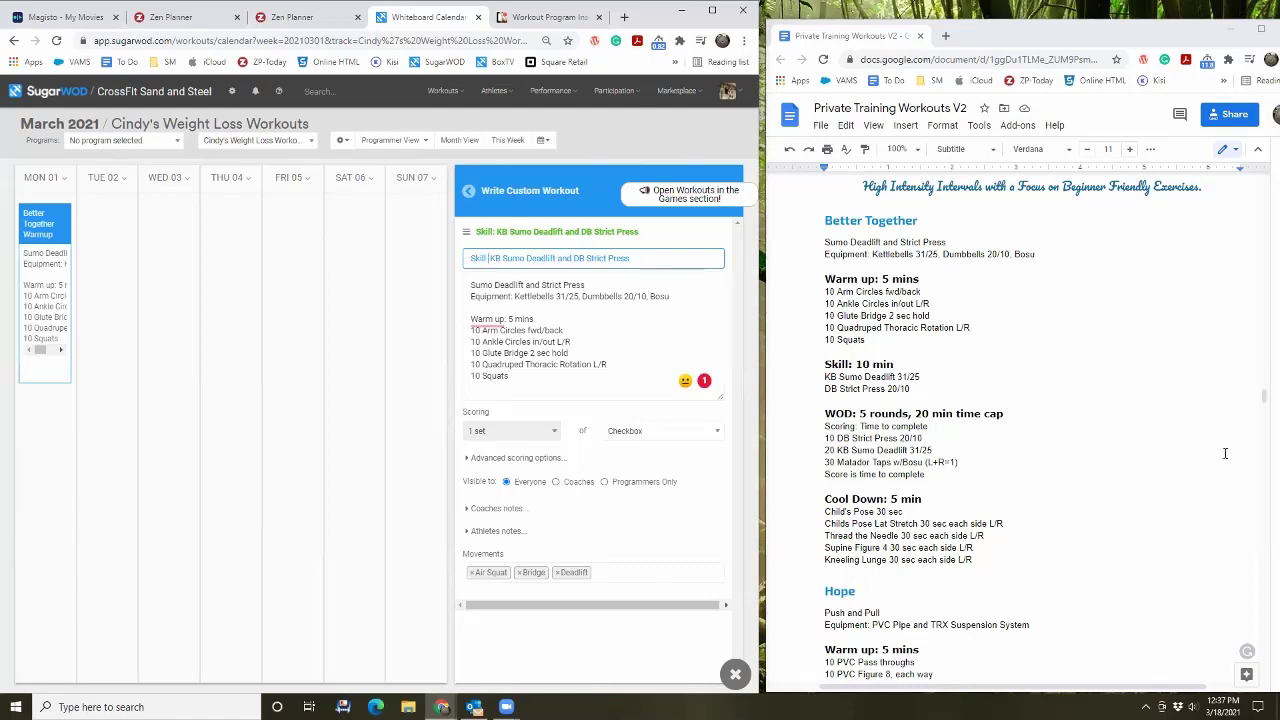
# Step: Replace the custom workout's description with the Better Together 10-minute skill lines copied from the document
pyautogui.moveTo(911, 390); pyautogui.dragTo(814, 377)
pyautogui.hotkey('ctrl', 'c')
pyautogui.click(557, 385)
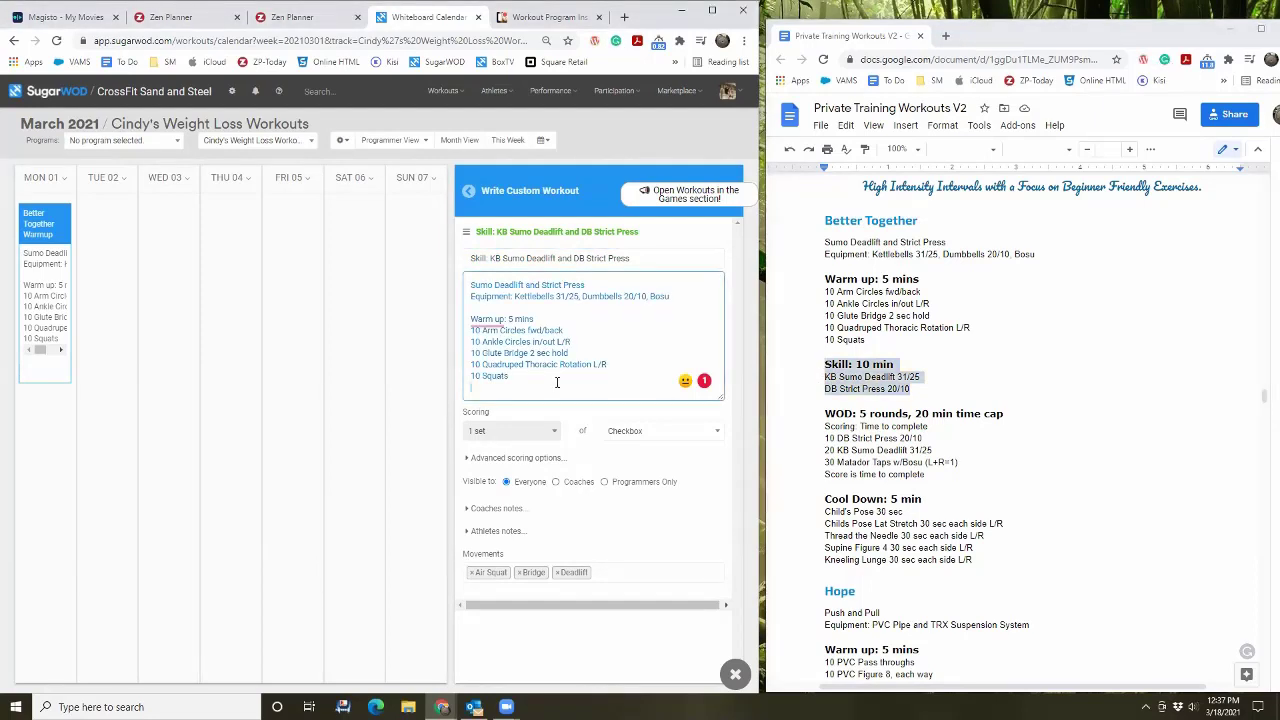
pyautogui.hotkey('ctrl', 'a')
pyautogui.hotkey('ctrl', 'v')
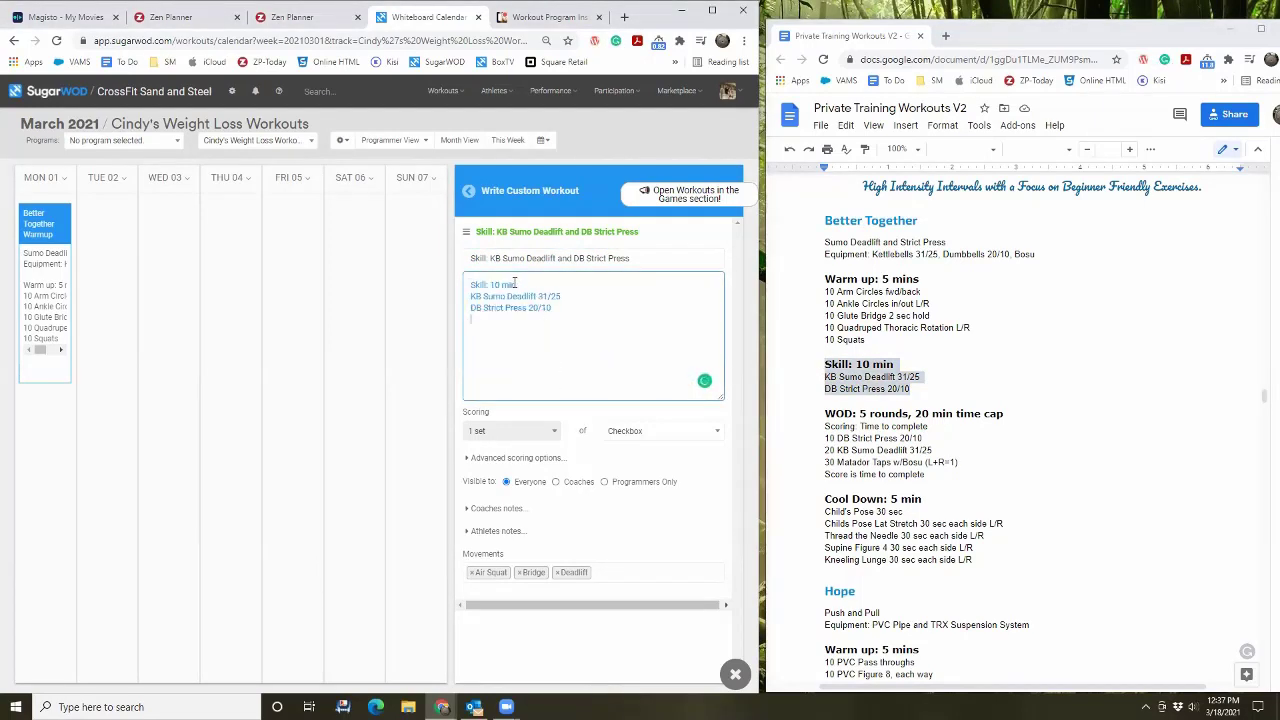
# Step: Remove "Skill:" from the description's first line and bullet the KB Sumo Deadlift and DB Strict Press lines
pyautogui.click(490, 285)
pyautogui.hotkey('shift', 'Home')
pyautogui.press('BackSpace')
pyautogui.press('Down')
pyautogui.write('-')
pyautogui.press('Down')
pyautogui.press('Home')
pyautogui.write('-')
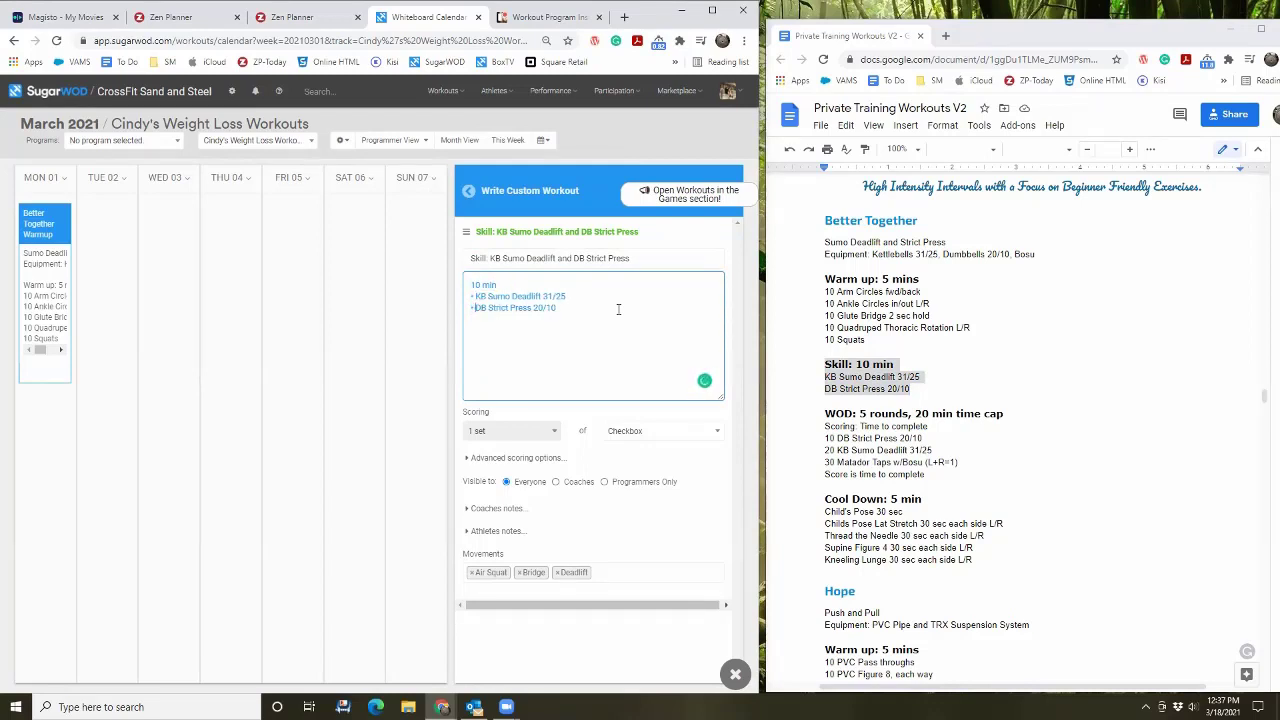
# Step: Spell out KB as "Kettlebell" and DB as "Dumbell" in the two bulleted skill lines
pyautogui.press('Up')
pyautogui.press('Right')
pyautogui.write('ettlebell')
pyautogui.press('Delete')
pyautogui.press('Down')
pyautogui.press('BackSpace')
pyautogui.write('umbbell')
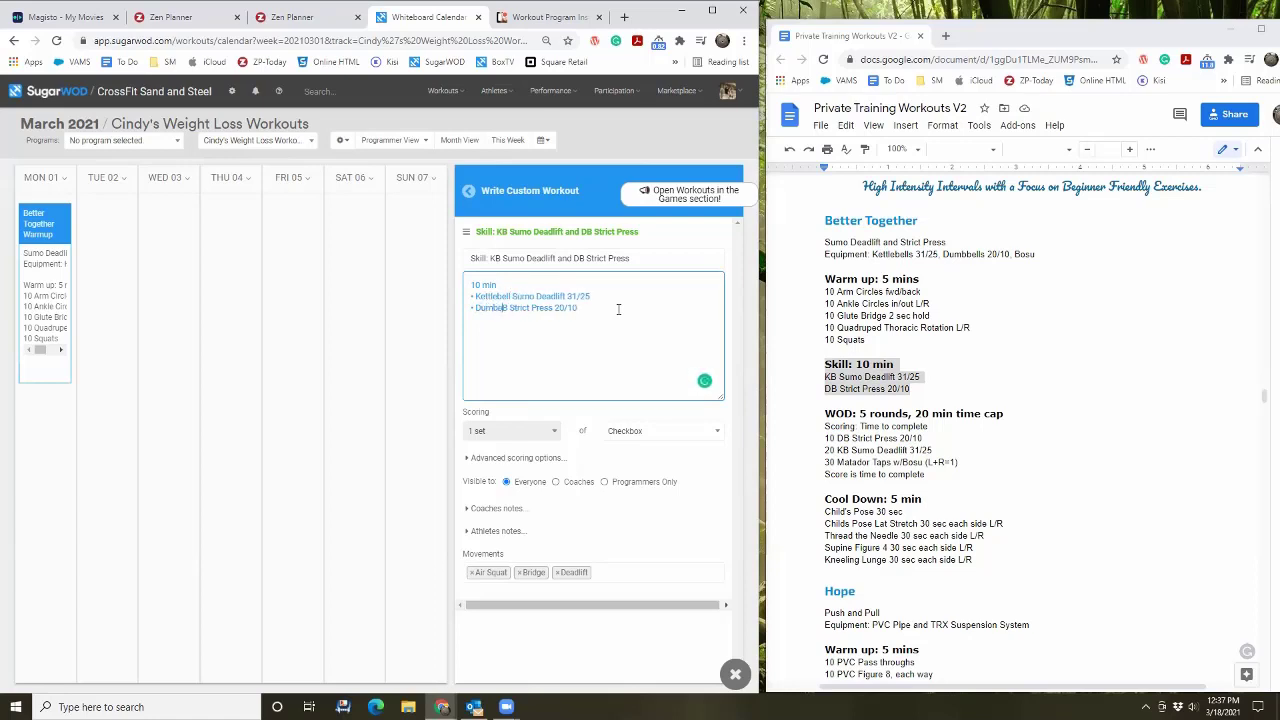
pyautogui.press('Delete')
# Step: Set the skill workout's score type to Emoji Selection and schedule it on Monday 01 below the warmup
pyautogui.click(652, 441)
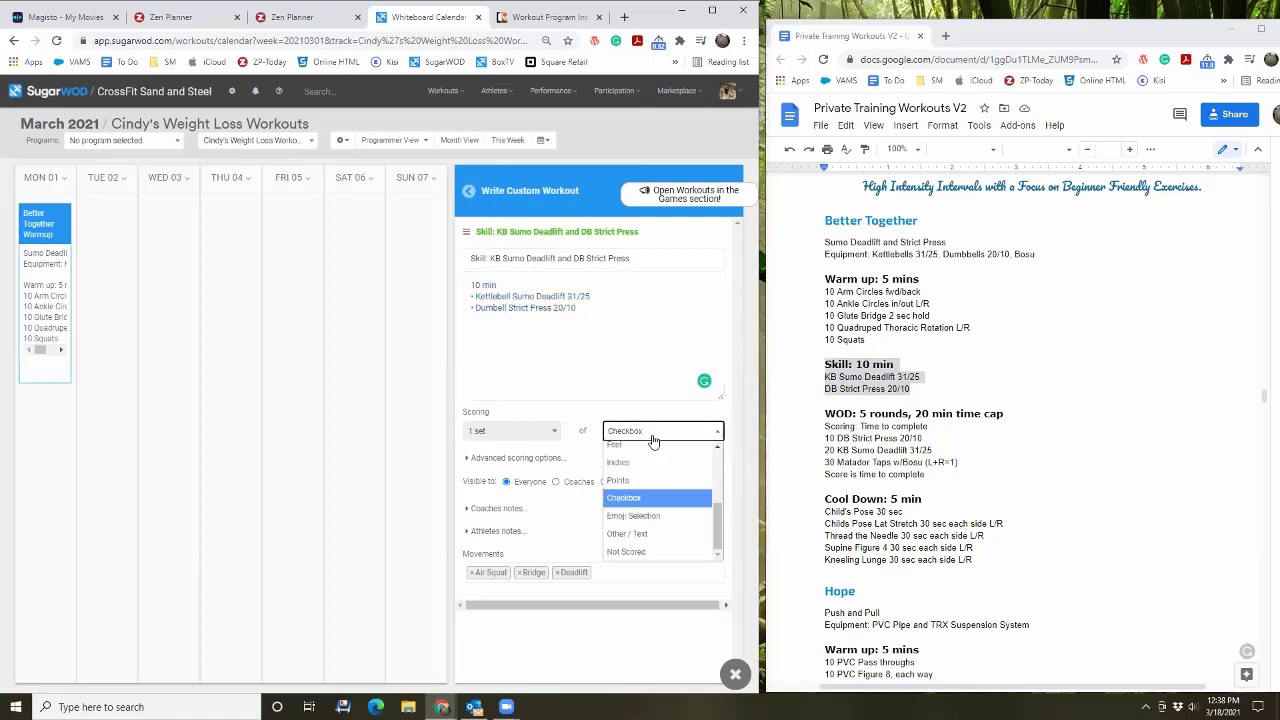
pyautogui.click(665, 520)
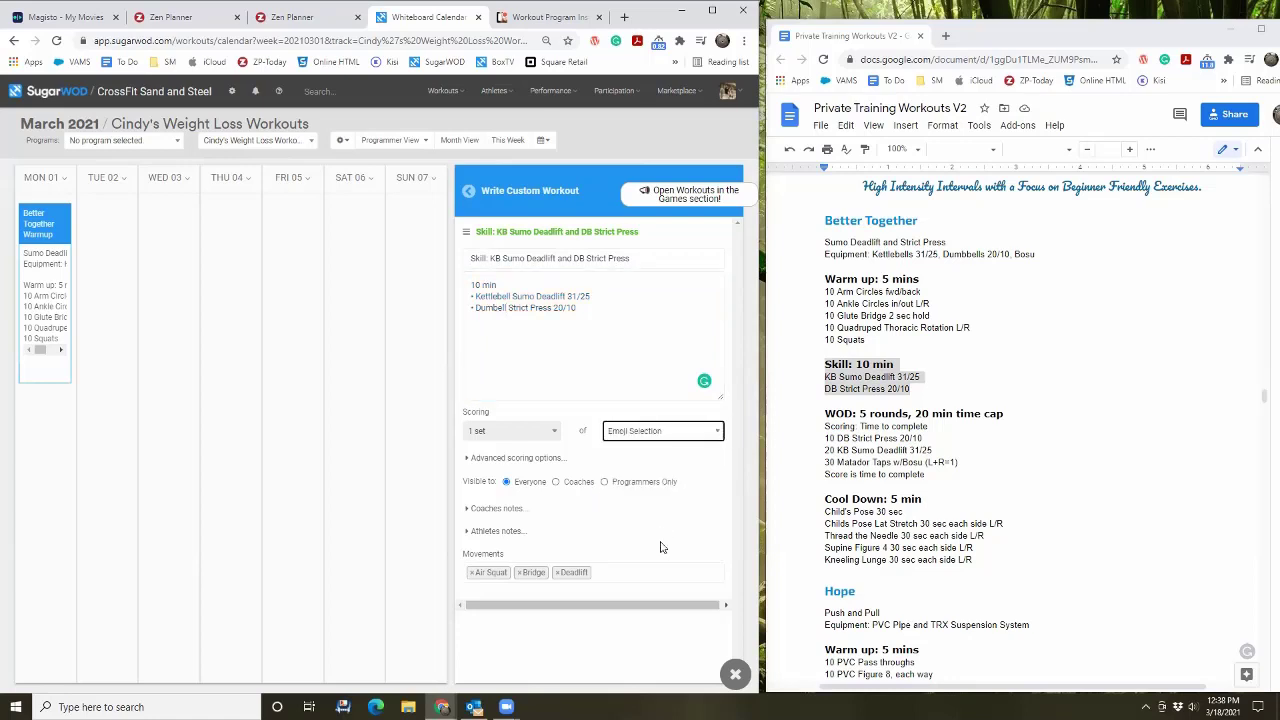
pyautogui.click(638, 431)
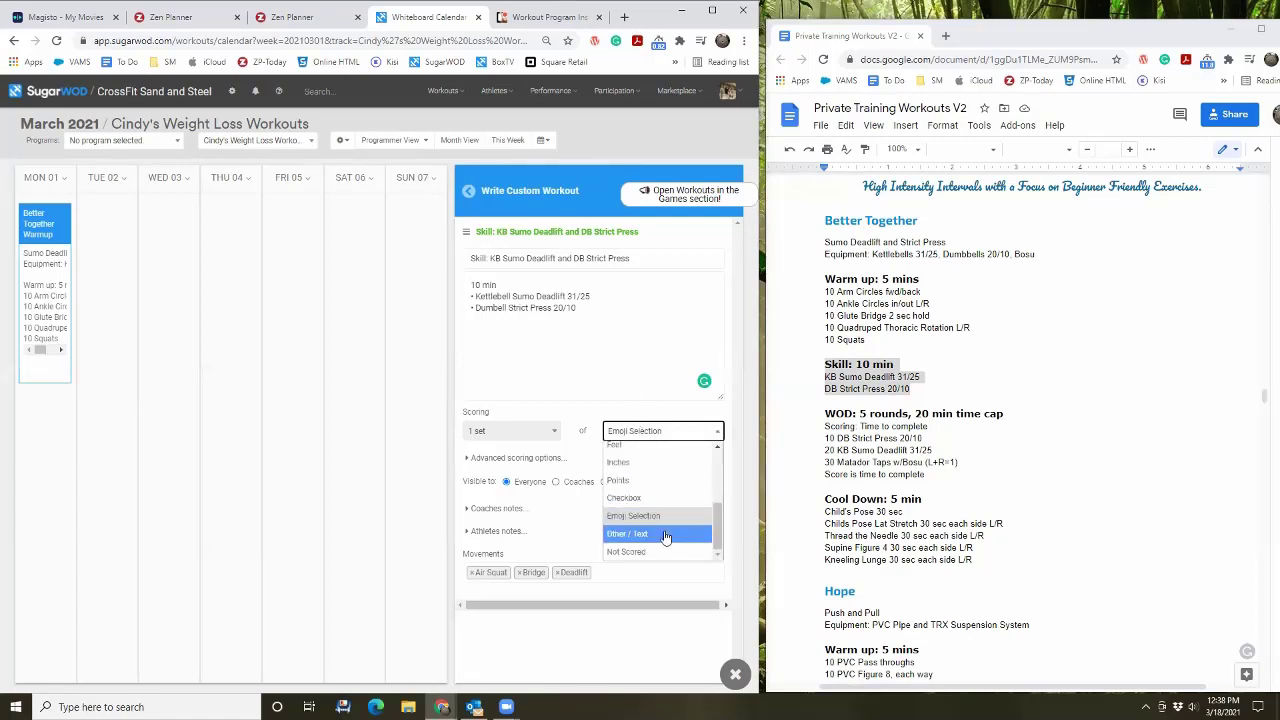
pyautogui.click(658, 518)
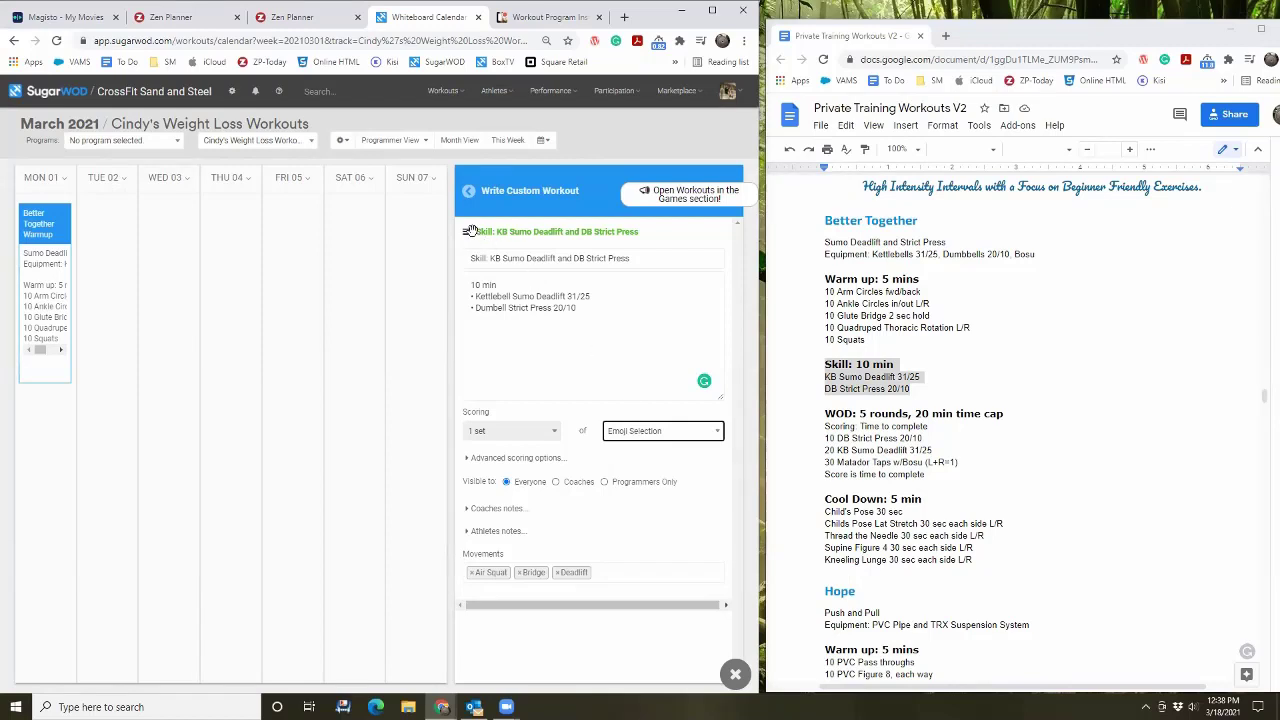
pyautogui.moveTo(466, 231); pyautogui.dragTo(36, 400)
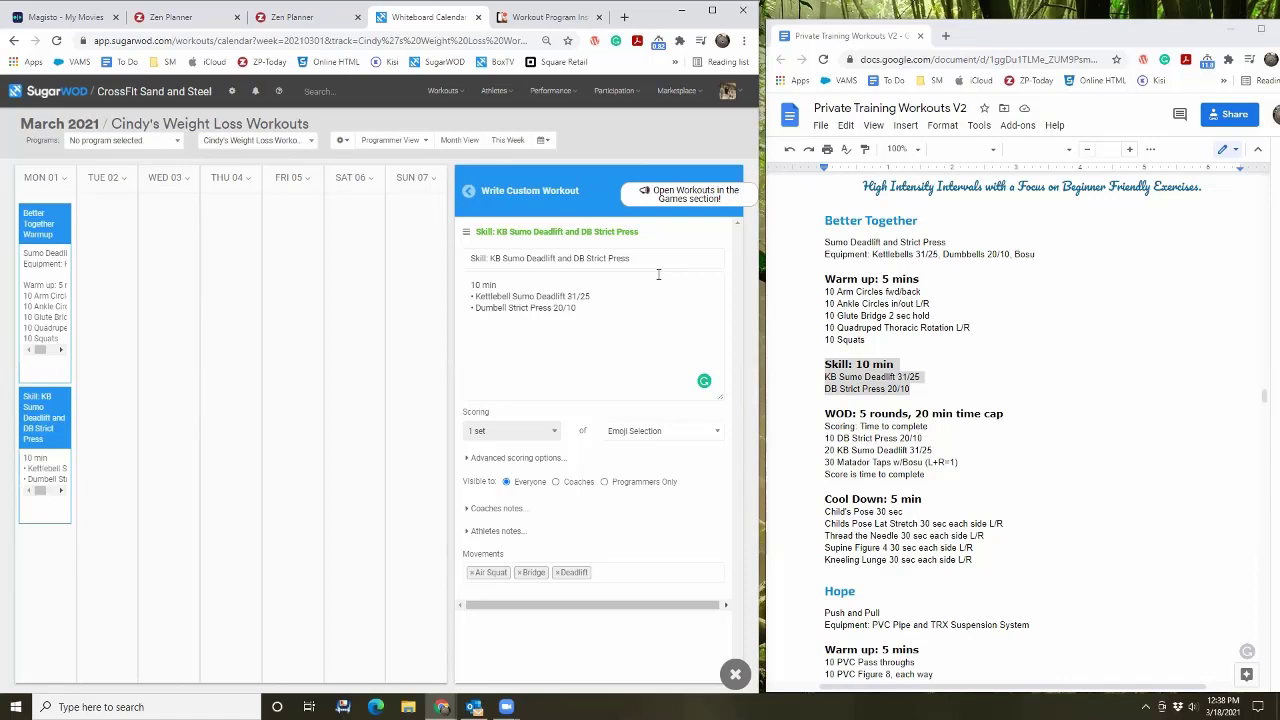
# Step: Retitle the custom workout "5 RFT: DB Strict Press, KB Sumo Deadlift, Matador Taps", correcting the spelling of Matador
pyautogui.moveTo(630, 258); pyautogui.dragTo(431, 261)
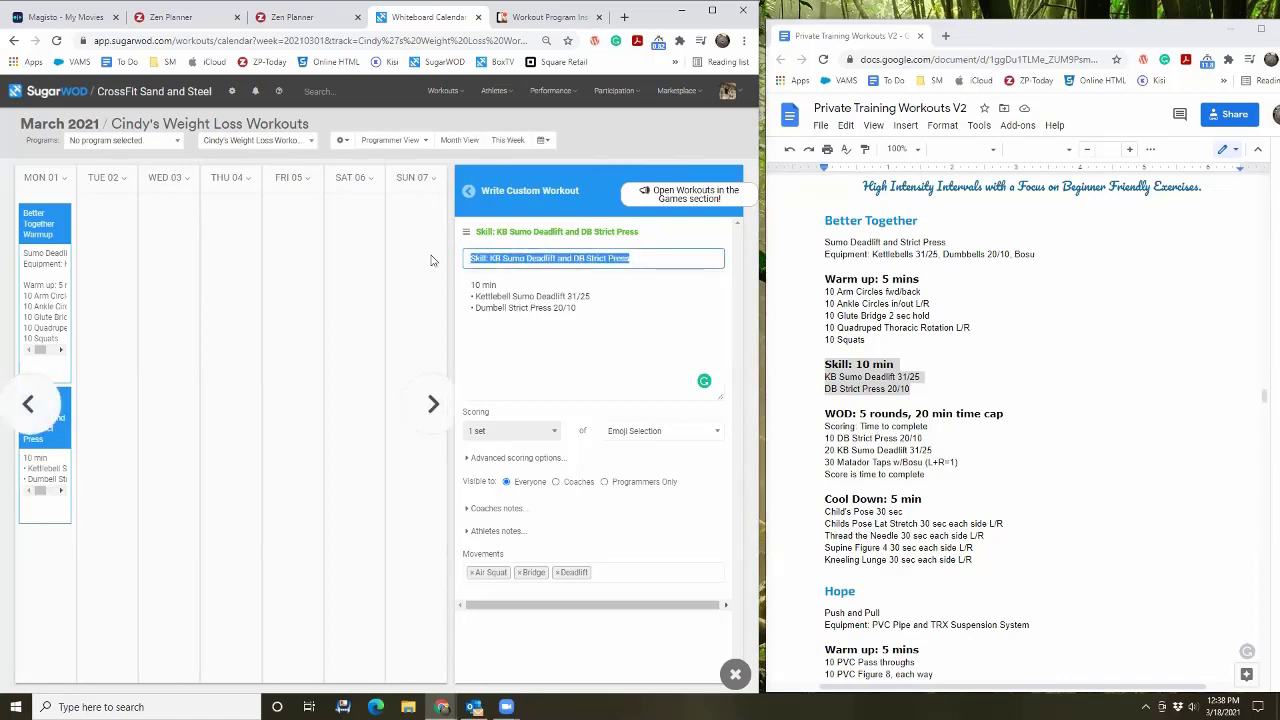
pyautogui.write('5 RFT')
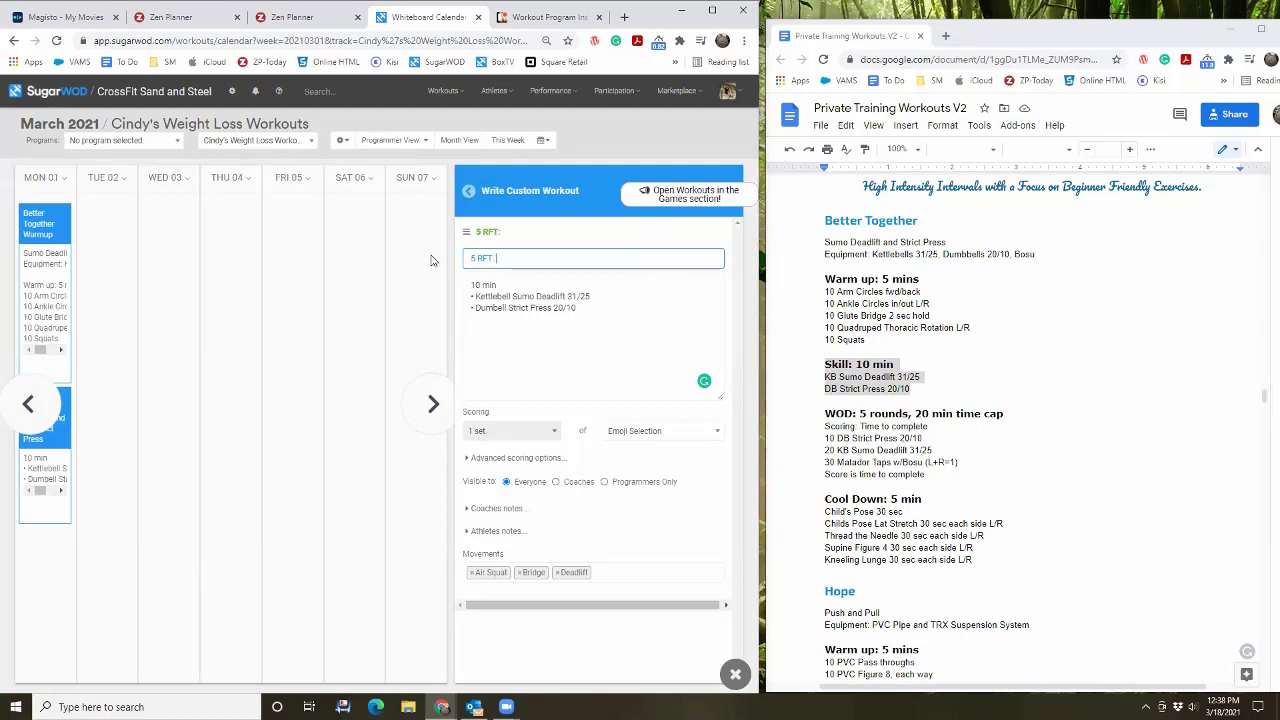
pyautogui.write(': DB Strict Pre')
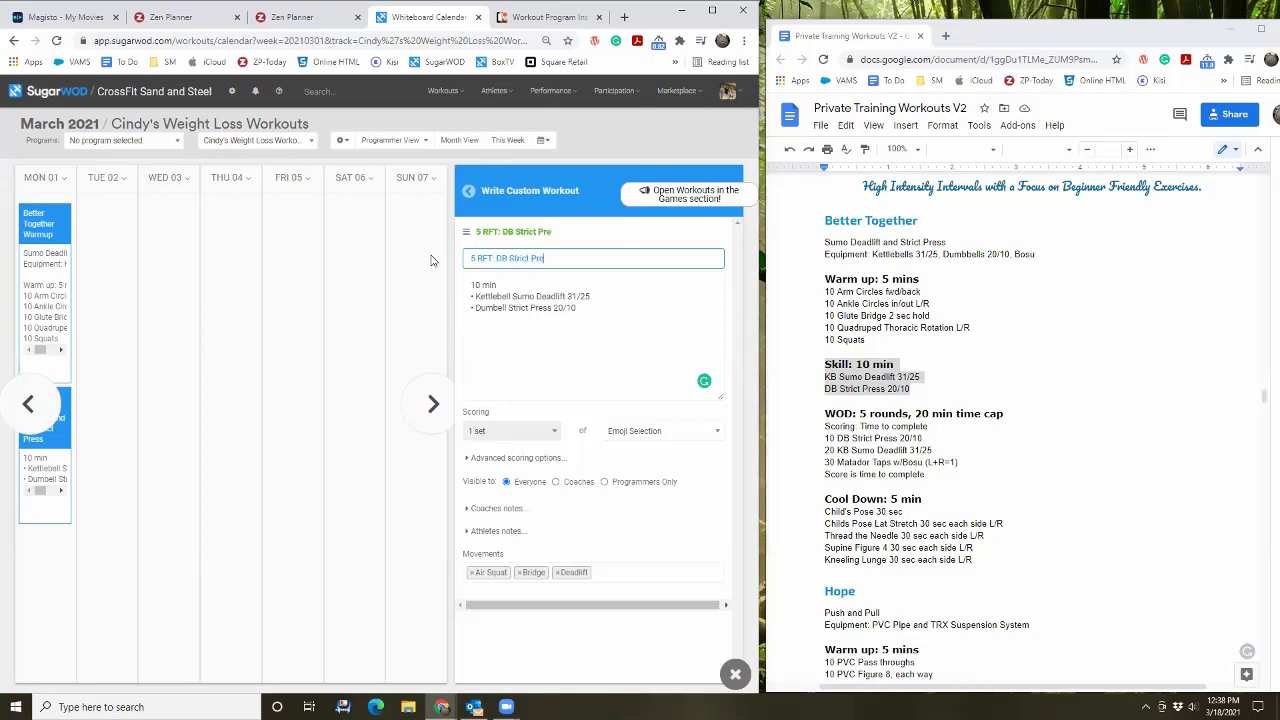
pyautogui.write('ss, KB Sumo Deadlift')
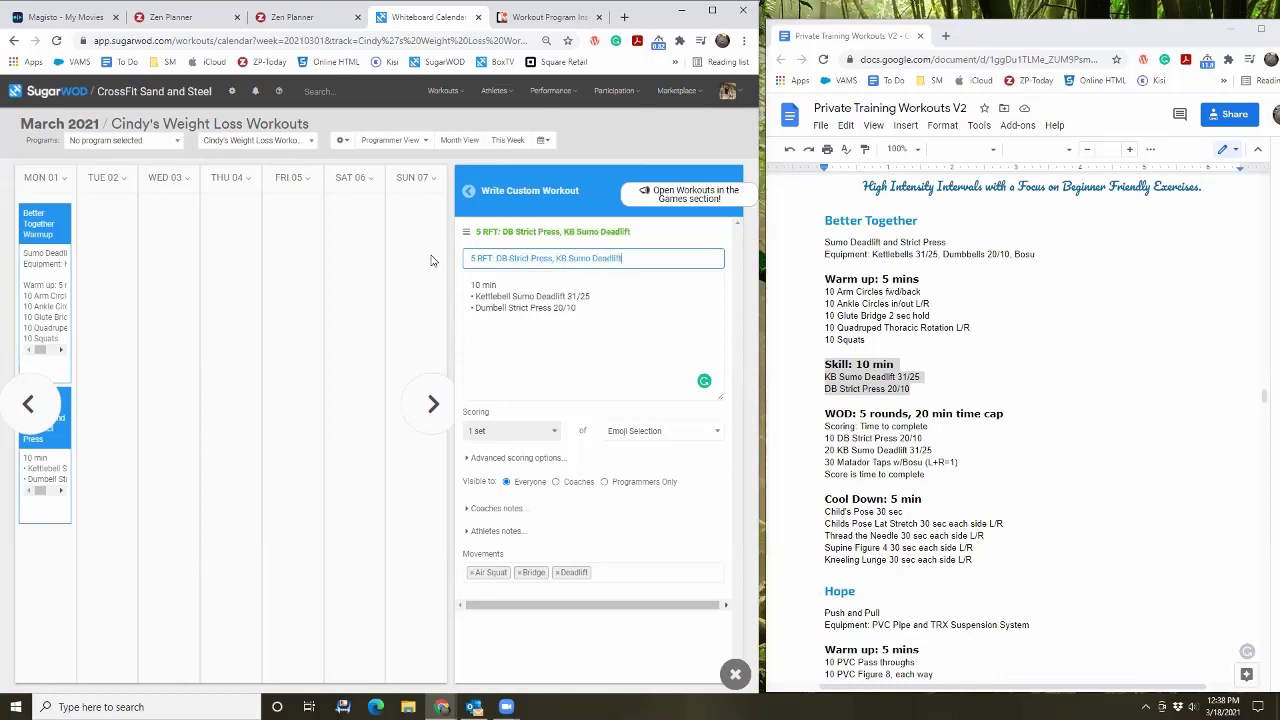
pyautogui.write(', Matatodor Taps')
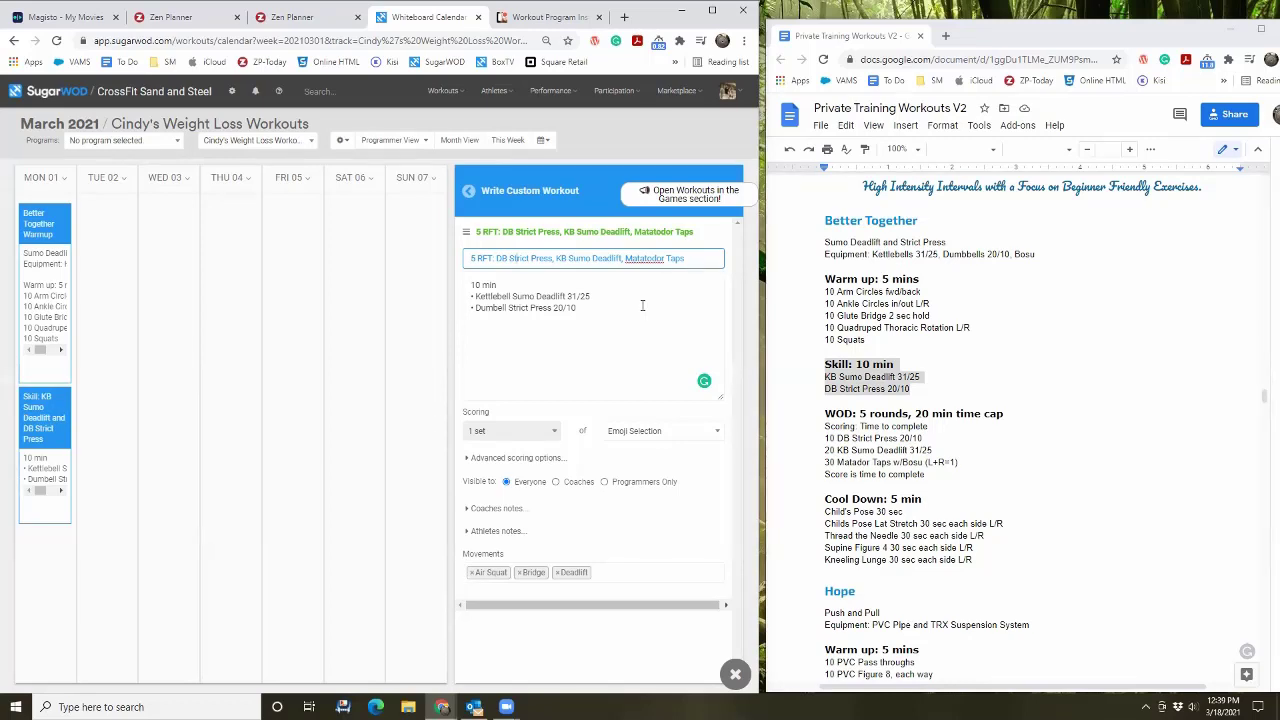
pyautogui.rightClick(650, 260)
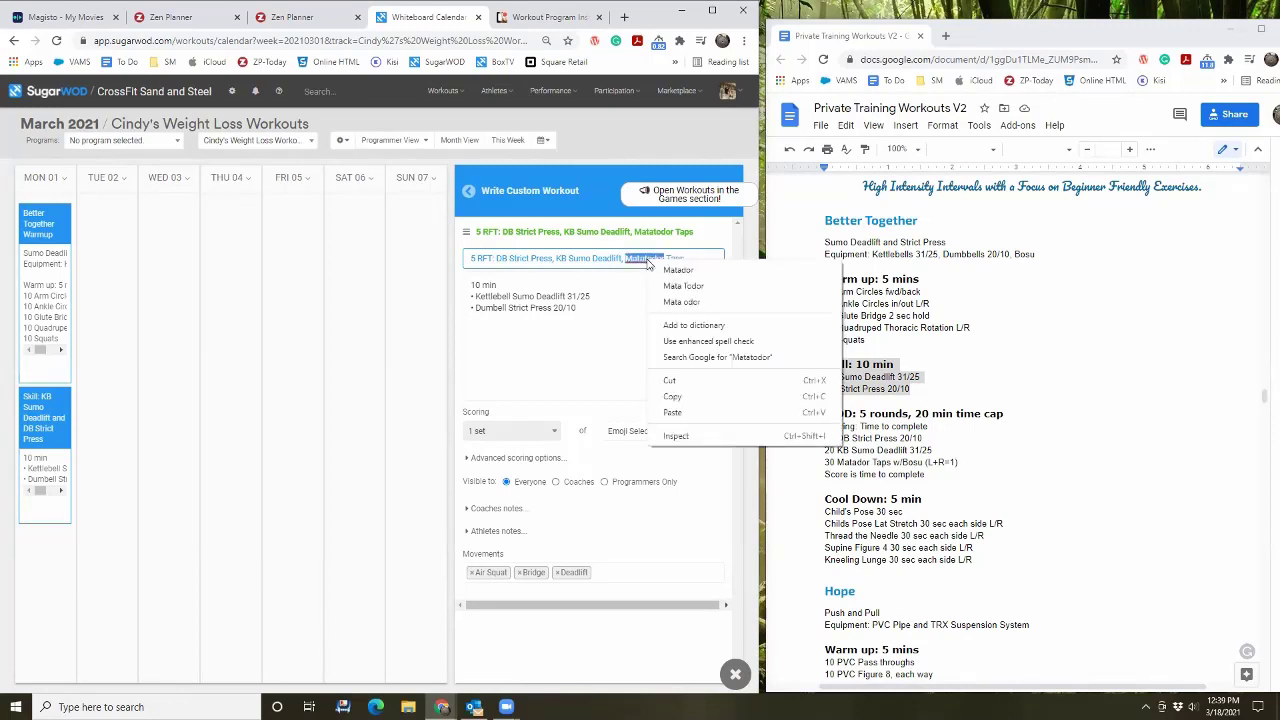
pyautogui.click(677, 270)
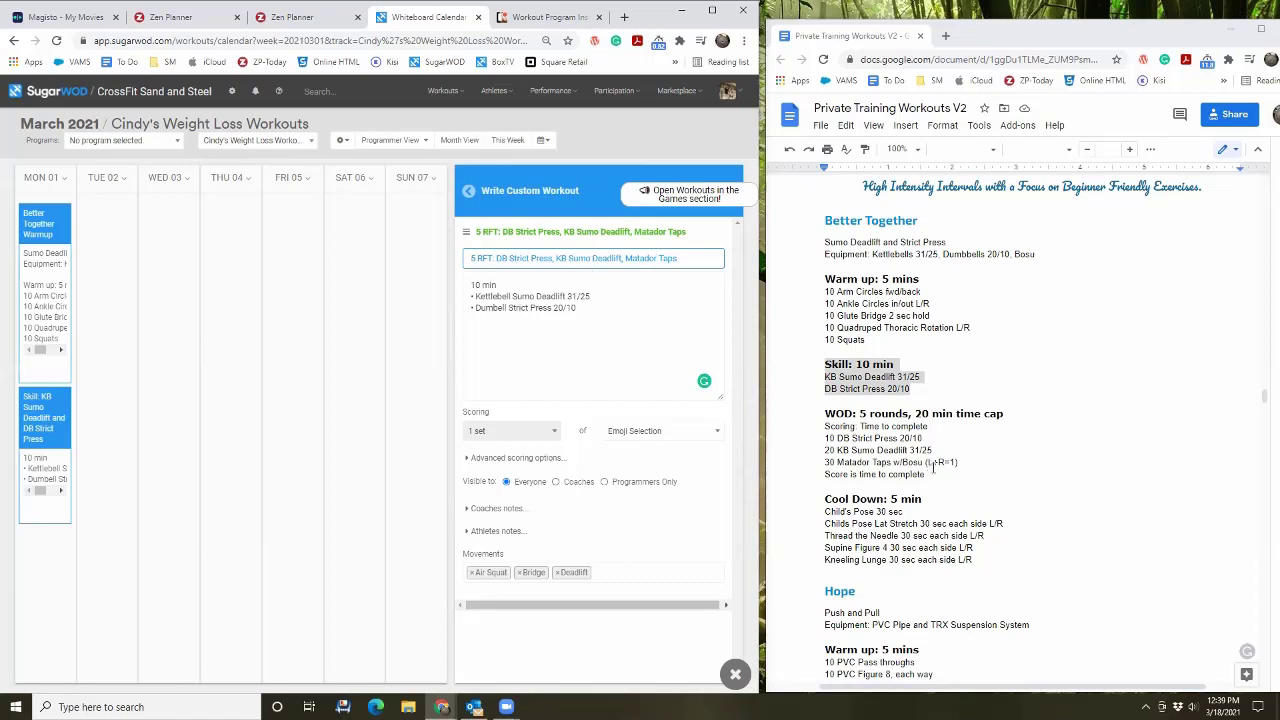
# Step: Replace the description with the Better Together WOD lines copied from the document, from the rounds line through the score line
pyautogui.moveTo(933, 476); pyautogui.dragTo(813, 418)
pyautogui.hotkey('ctrl', 'c')
pyautogui.click(566, 357)
pyautogui.hotkey('ctrl', 'a')
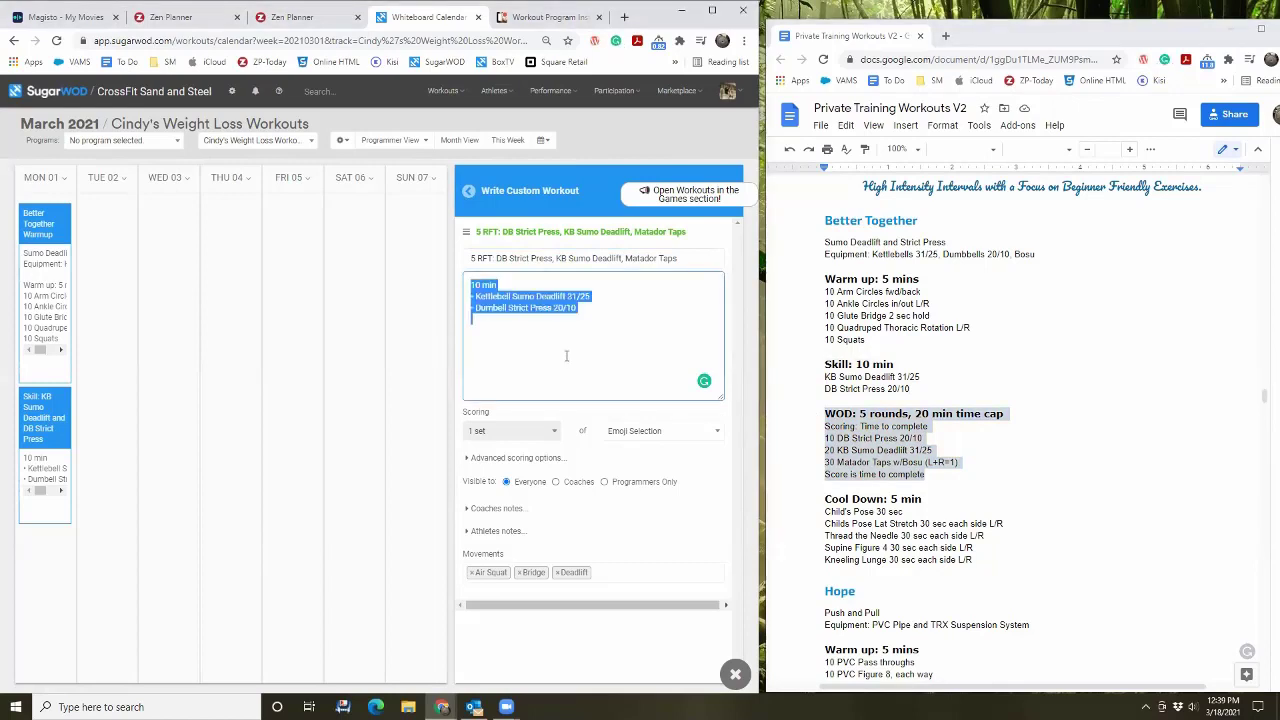
pyautogui.hotkey('ctrl', 'v')
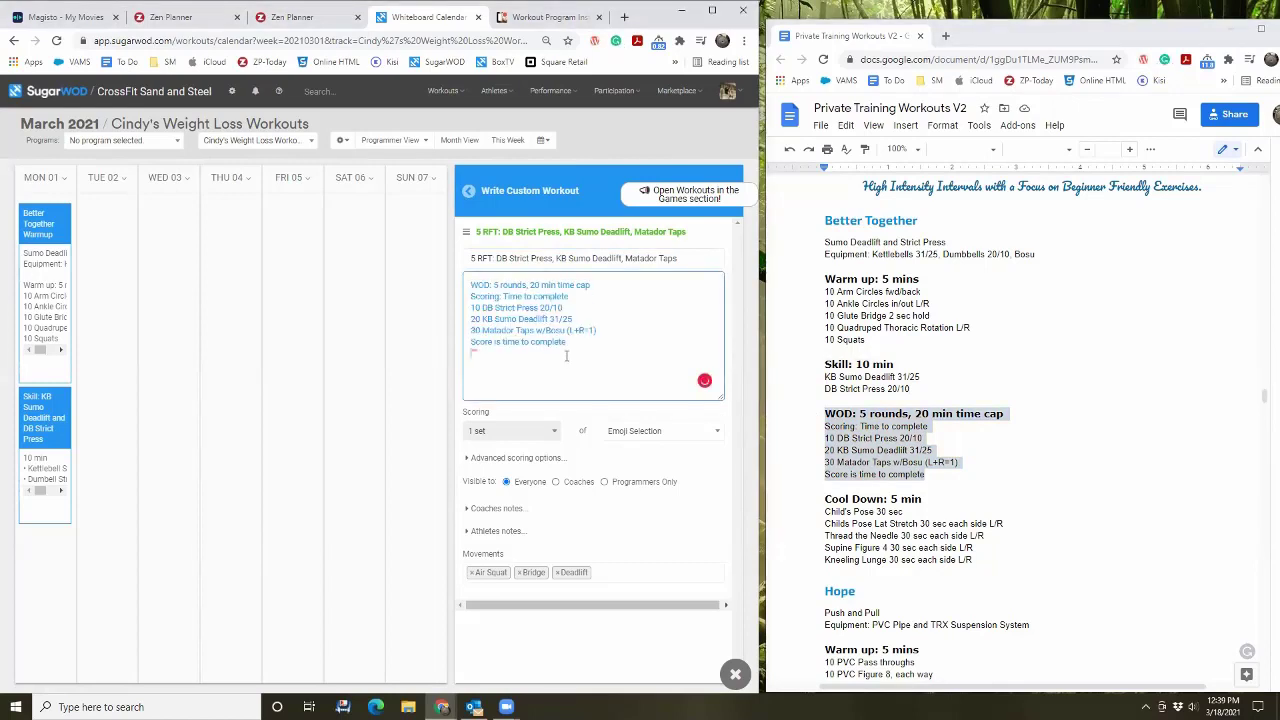
# Step: Remove "WOD:" from the description's first line and extend the rounds text to read "5 rounds for Time"
pyautogui.click(492, 284)
pyautogui.press('BackSpace')
pyautogui.press('BackSpace')
pyautogui.press('BackSpace')
pyautogui.press('BackSpace')
pyautogui.press('BackSpace')
pyautogui.press('Right')
pyautogui.press('Right')
pyautogui.press('Right')
pyautogui.press('Right')
pyautogui.press('Right')
pyautogui.press('Right')
pyautogui.press('Right')
pyautogui.press('Right')
pyautogui.write('for Time')
# Step: Move "20 min time cap" from the first line to its own line at the end of the description, without the comma
pyautogui.hotkey('shift', 'End')
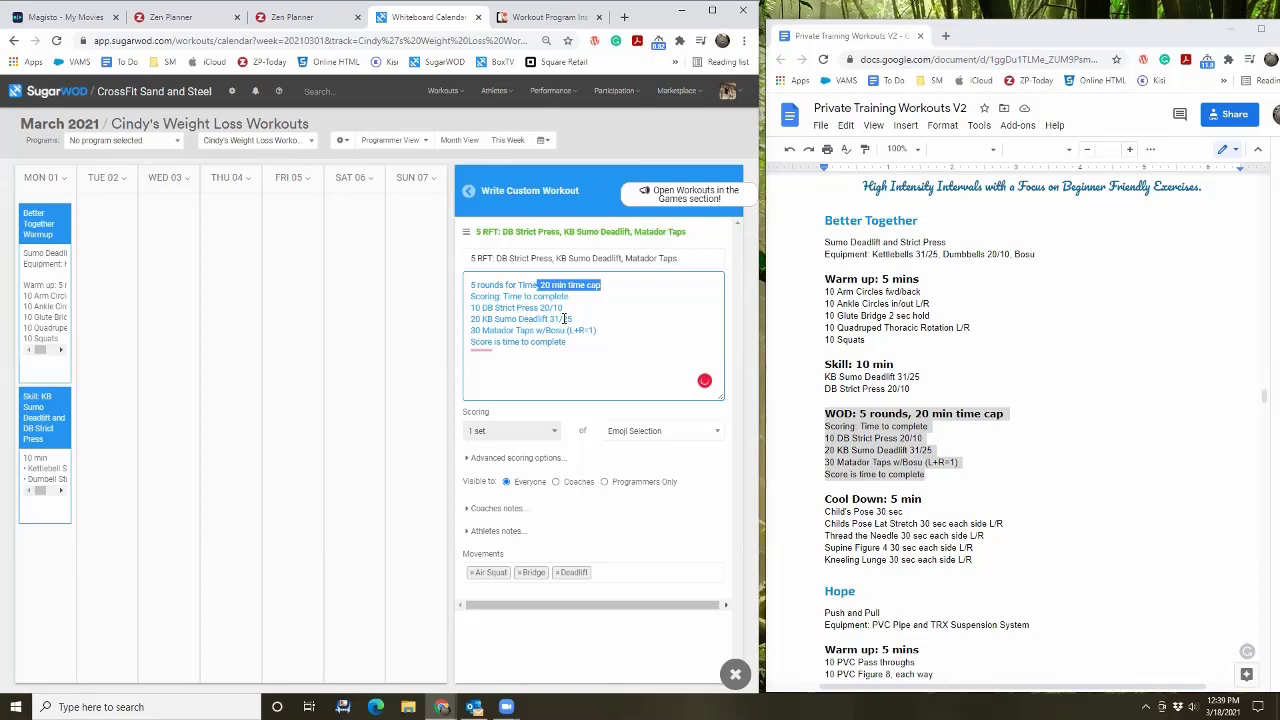
pyautogui.press('BackSpace')
pyautogui.press('Return')
pyautogui.hotkey('ctrl', 'v')
pyautogui.press('Home')
pyautogui.press('Delete')
pyautogui.press('Delete')
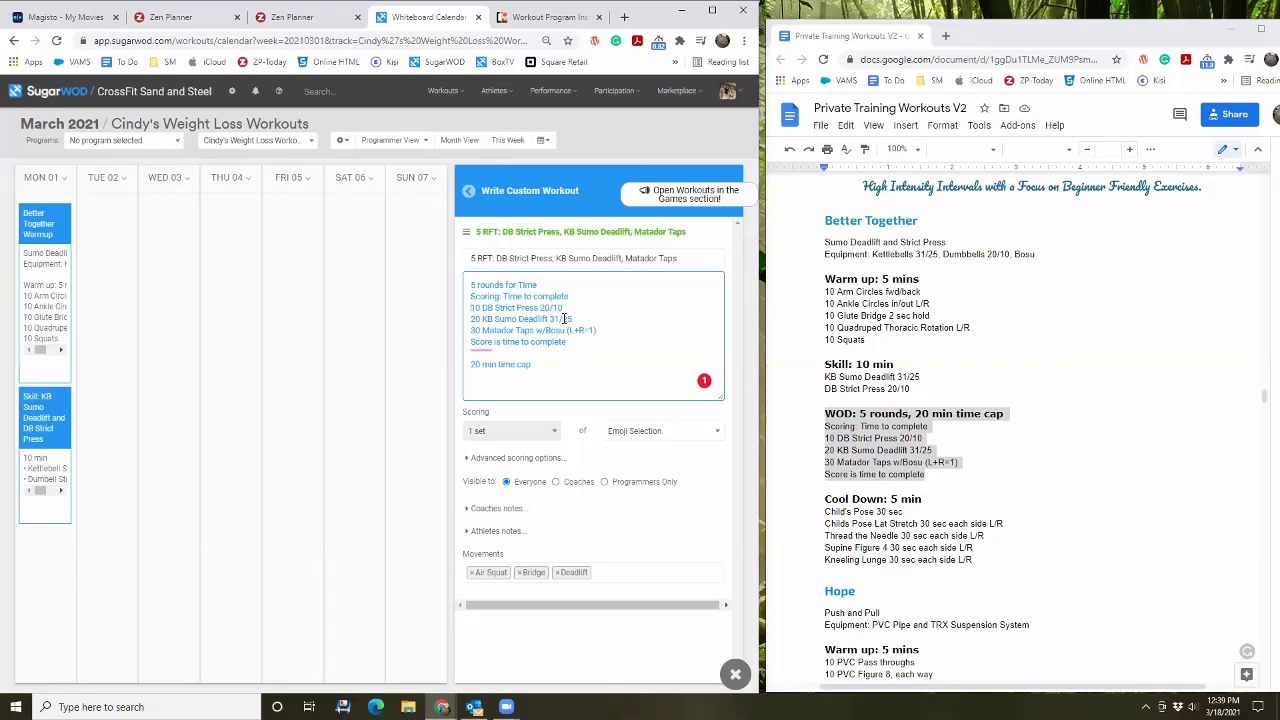
# Step: Bullet the three exercise lines and replace the "Scoring: Time to complete" line with a blank line above them
pyautogui.press('Return')
pyautogui.write('-')
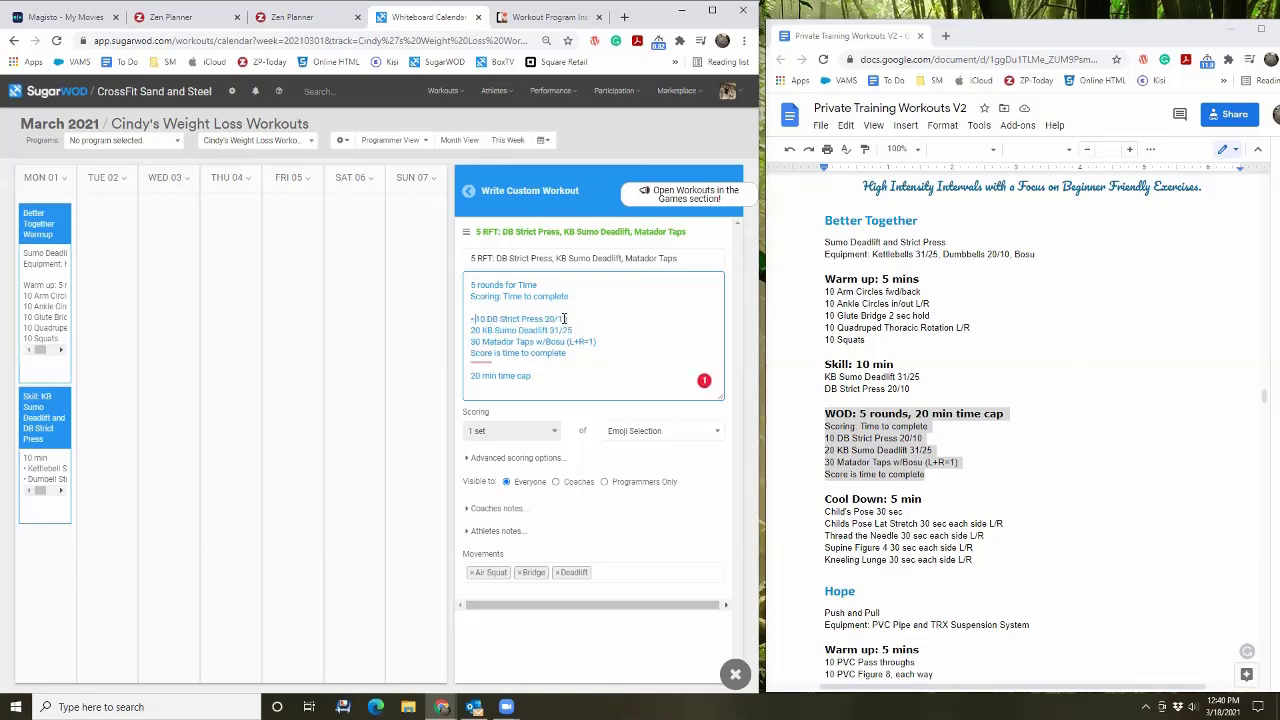
pyautogui.press('Down')
pyautogui.write('-')
pyautogui.press('Down')
pyautogui.write('-')
pyautogui.hotkey('shift', 'Home')
pyautogui.press('BackSpace')
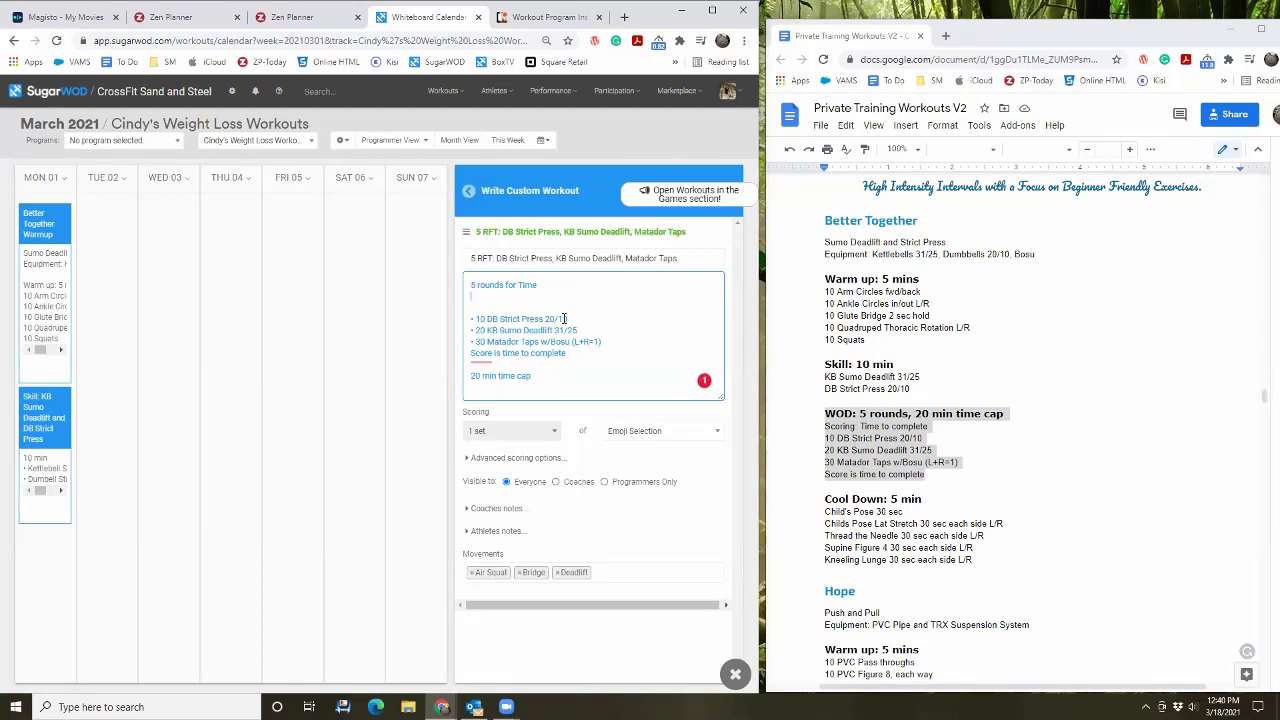
pyautogui.press('BackSpace')
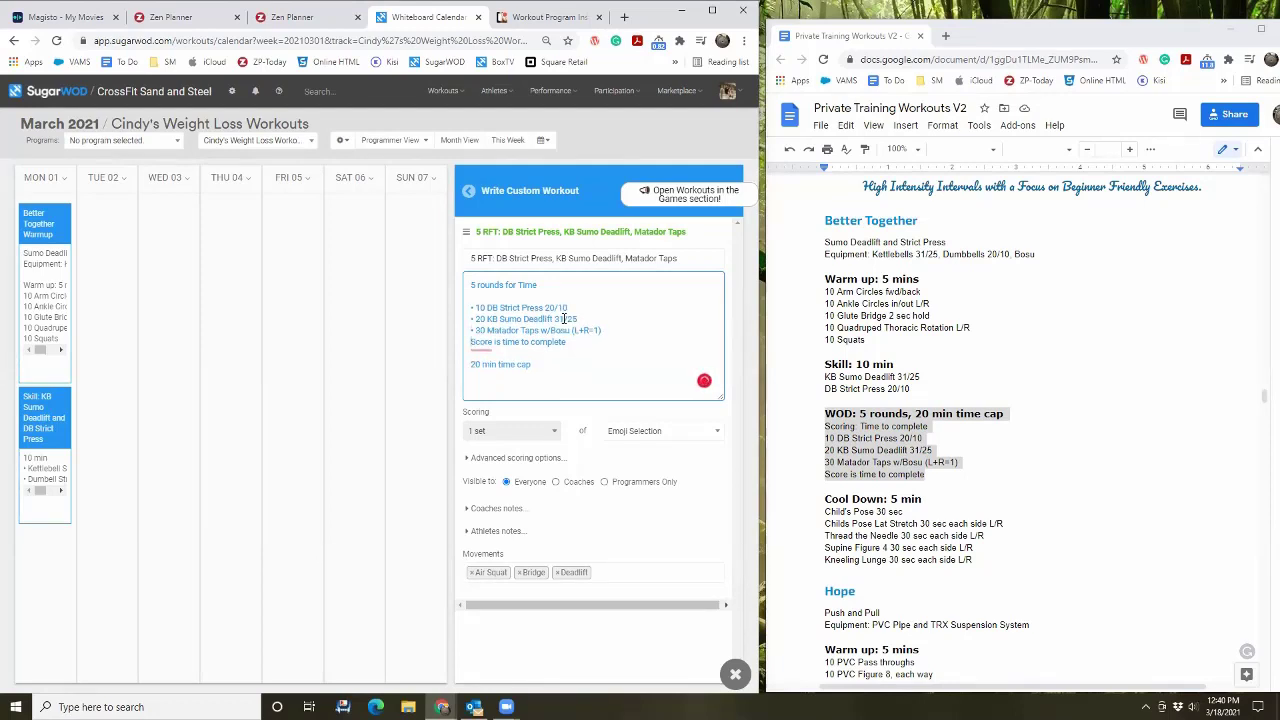
# Step: Put a blank line before the score line, close the gap above the time cap line, and score the WOD by Time
pyautogui.press('Return')
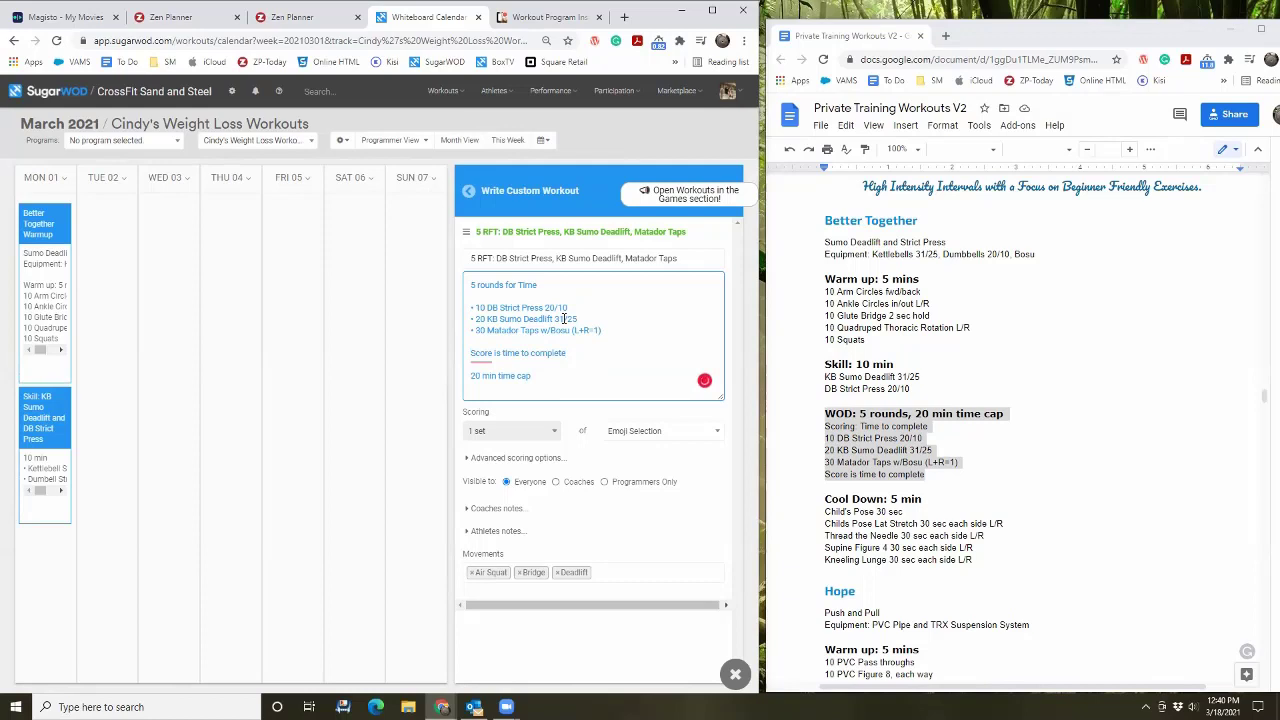
pyautogui.press('BackSpace')
pyautogui.click(660, 431)
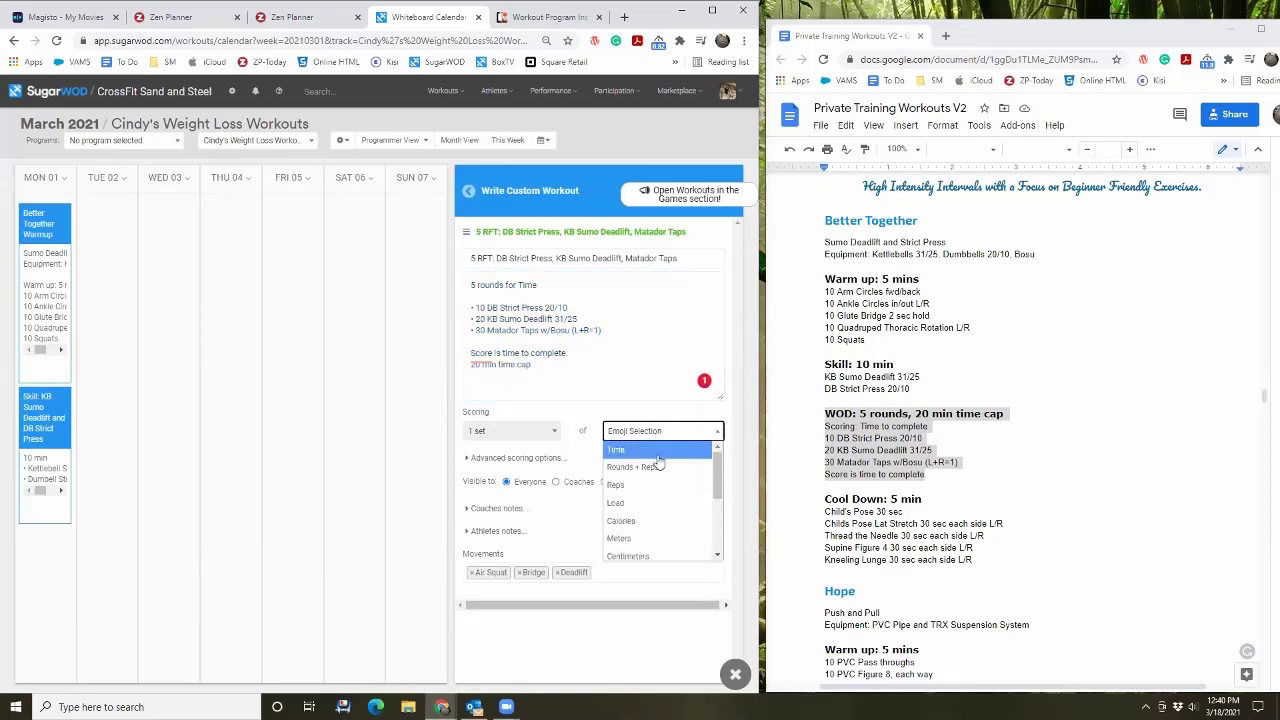
pyautogui.click(657, 451)
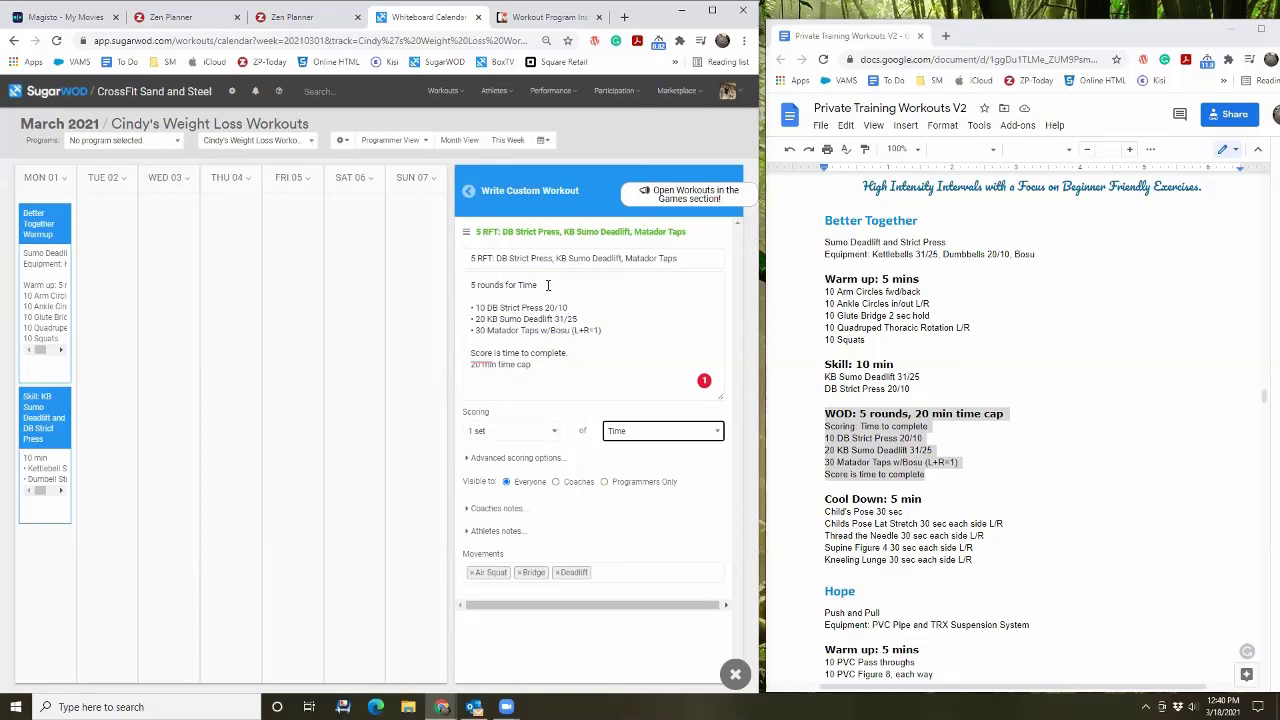
# Step: Expand the WOD's advanced scoring options and add the workout to Monday 01 below the skill
pyautogui.click(527, 458)
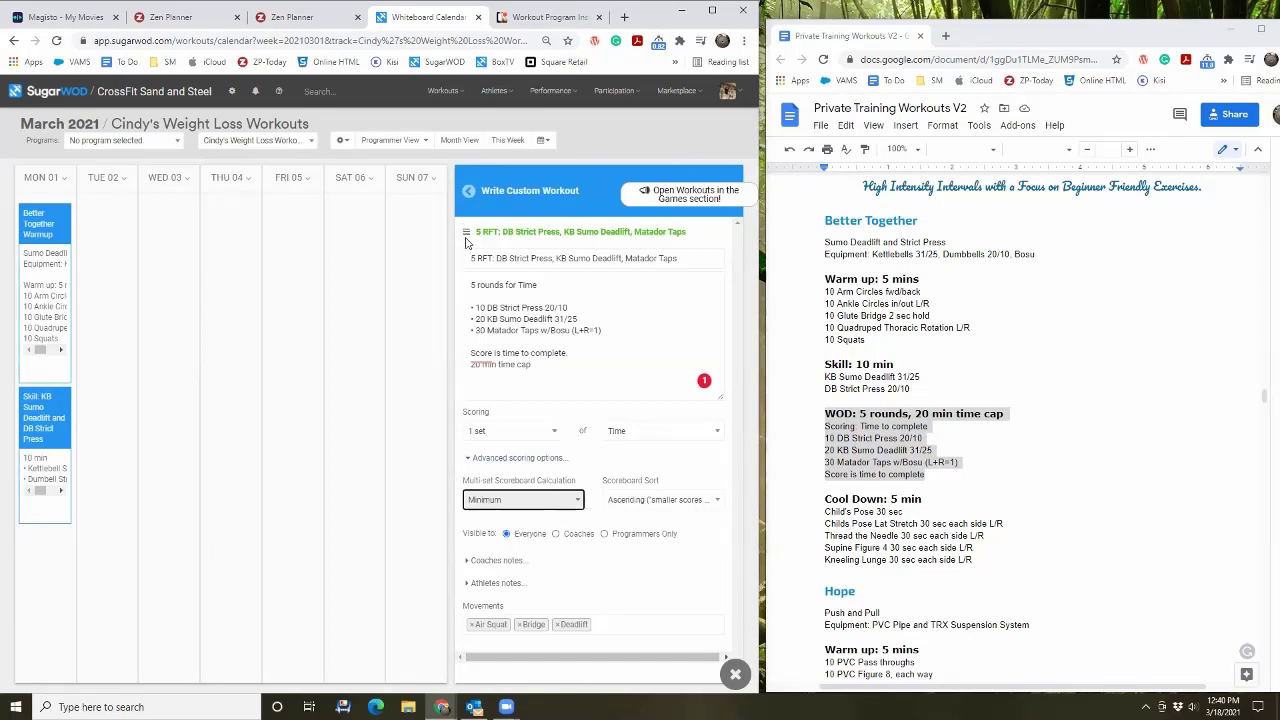
pyautogui.moveTo(466, 233); pyautogui.dragTo(91, 397)
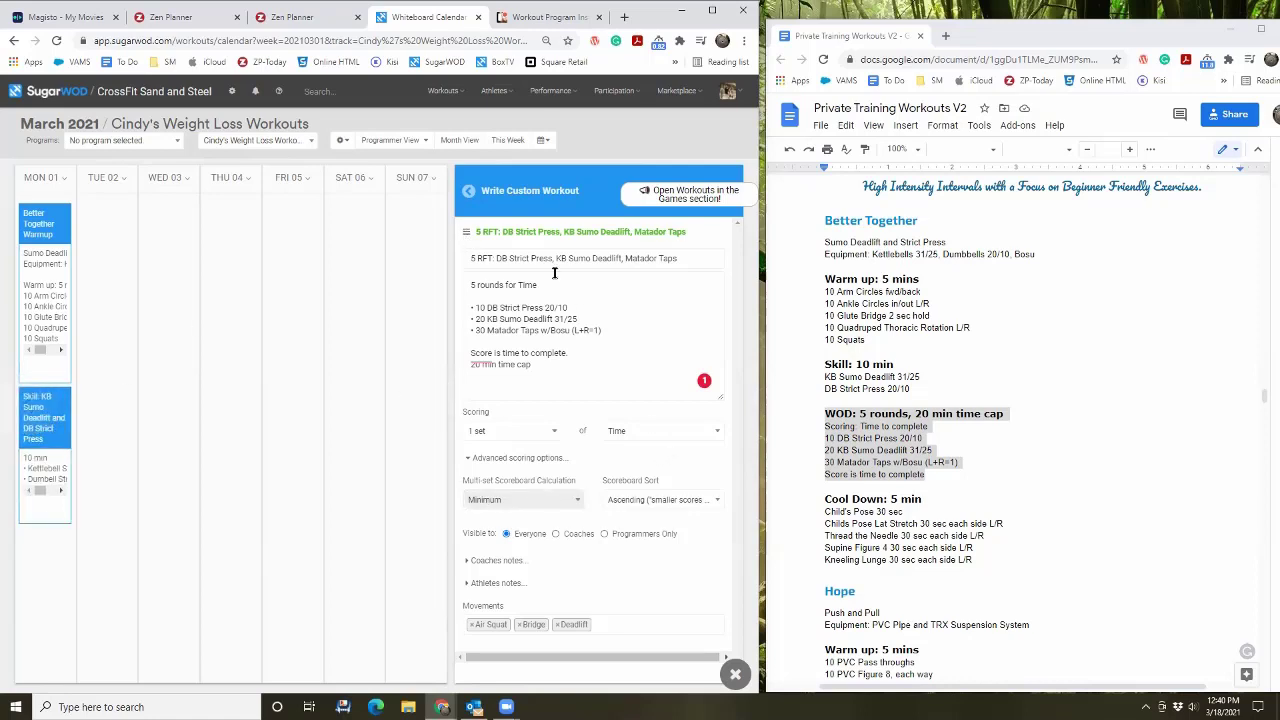
pyautogui.moveTo(466, 232); pyautogui.dragTo(45, 565)
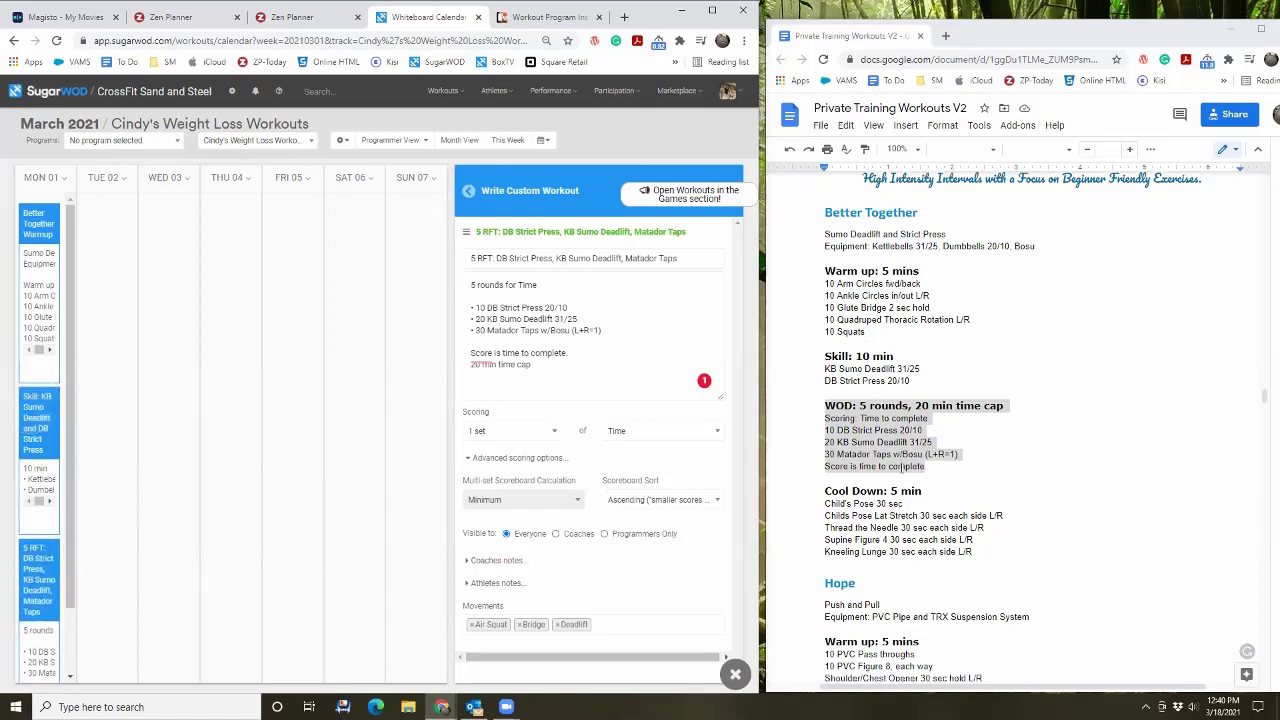
# Step: Replace the workout title with "Cooldown: T-Spine"
pyautogui.scroll(-1, 903, 465)
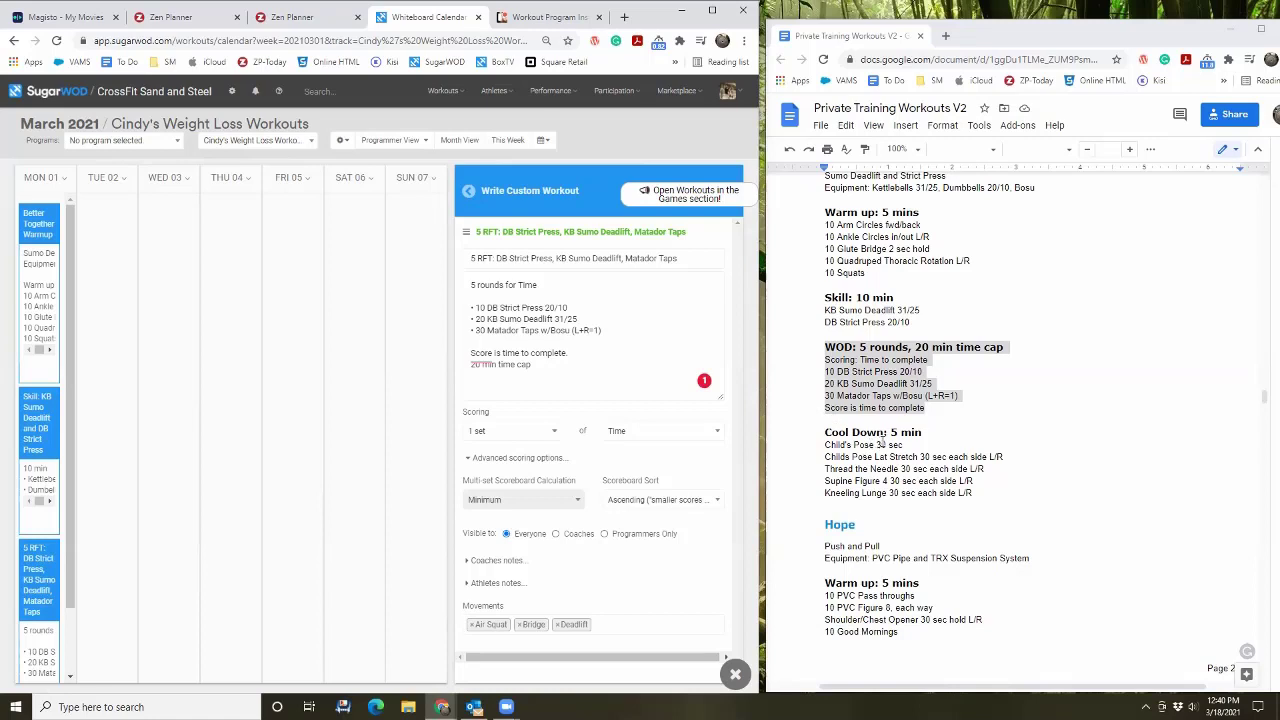
pyautogui.moveTo(680, 258); pyautogui.dragTo(418, 273)
pyautogui.write('Cool')
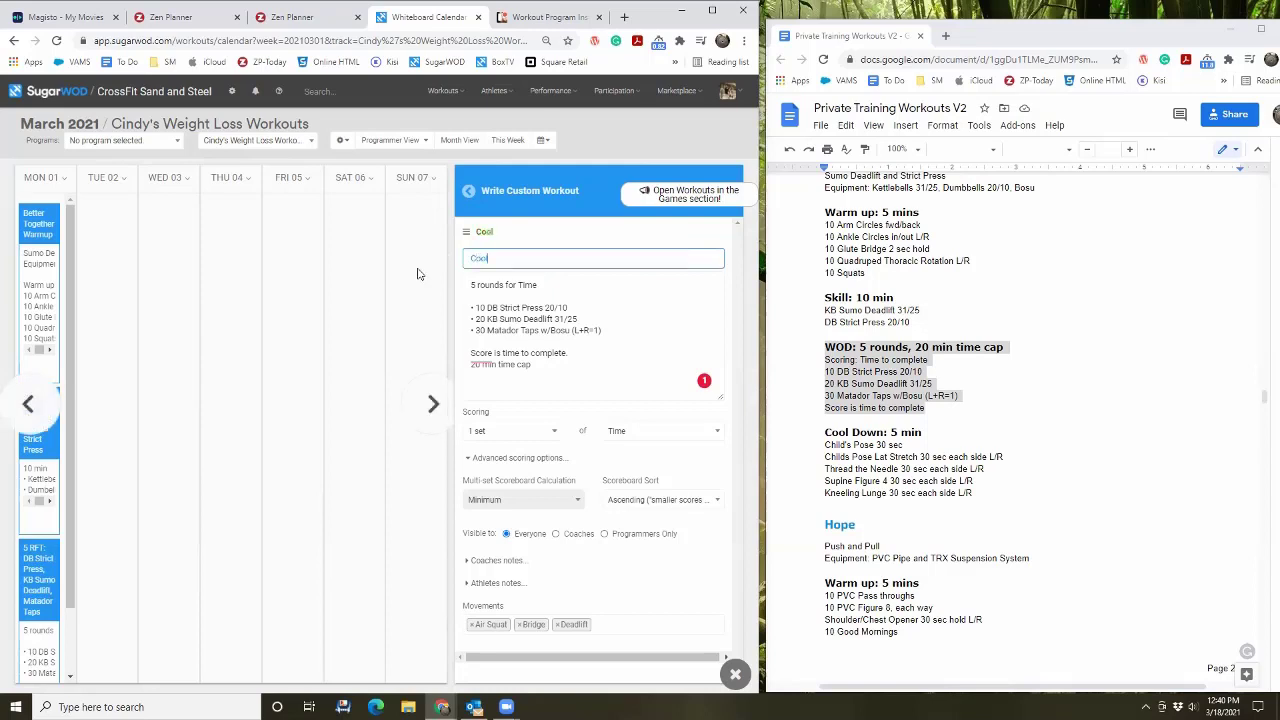
pyautogui.write('dow')
pyautogui.write('n T-Spine')
pyautogui.write(':')
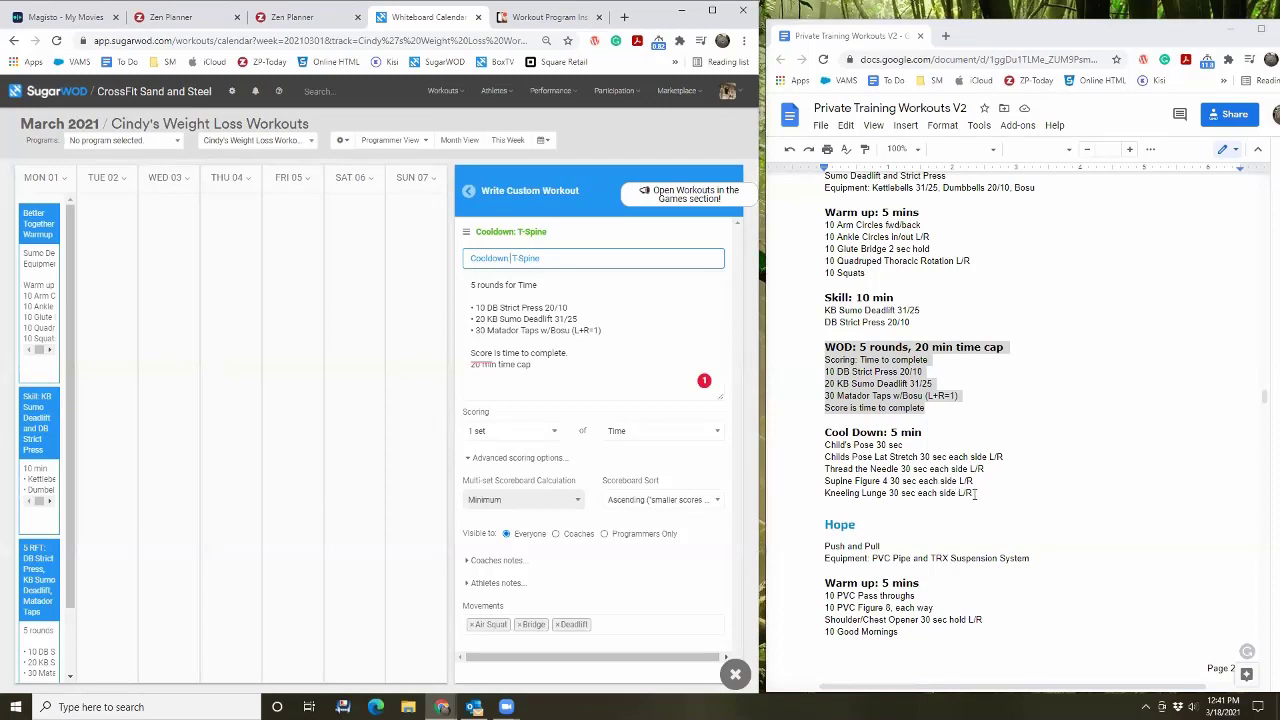
# Step: Replace the description with Better Together's Cool Down lines copied from the document, from "Cool Down: 5 min" through the Kneeling Lunge line
pyautogui.moveTo(976, 493); pyautogui.dragTo(814, 432)
pyautogui.hotkey('ctrl', 'c')
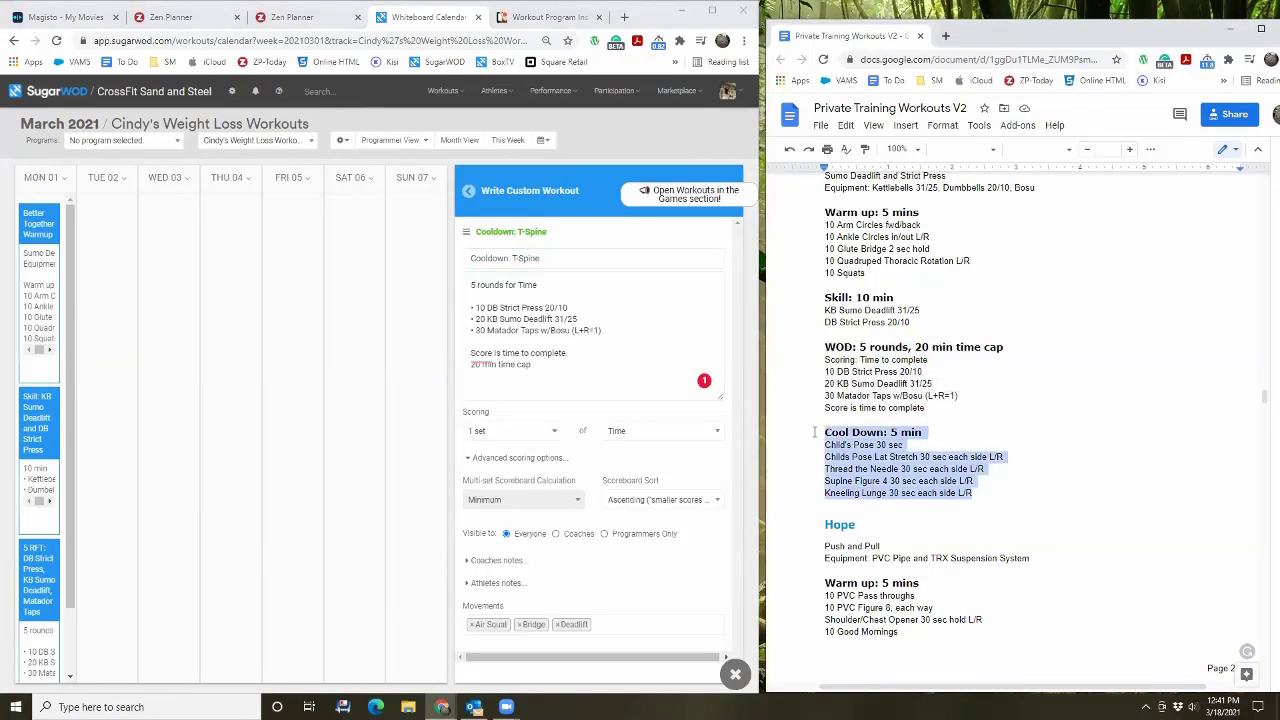
pyautogui.click(549, 377)
pyautogui.hotkey('ctrl', 'a')
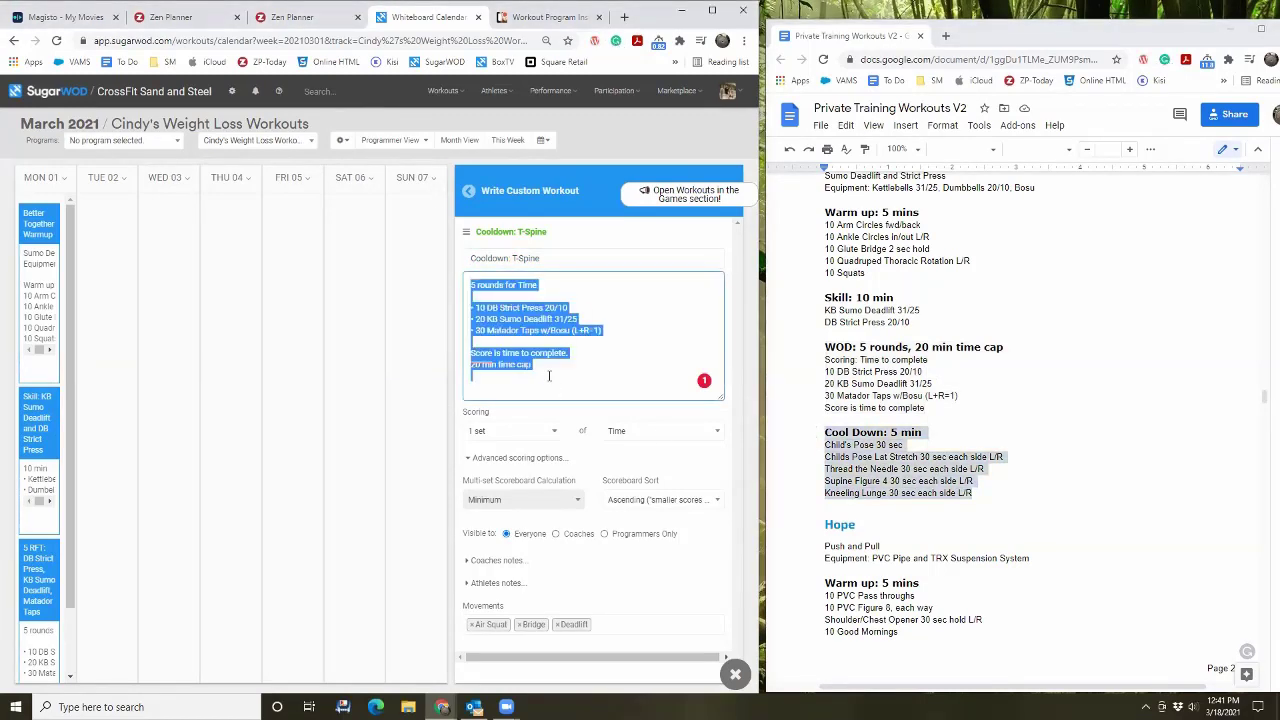
pyautogui.hotkey('ctrl', 'v')
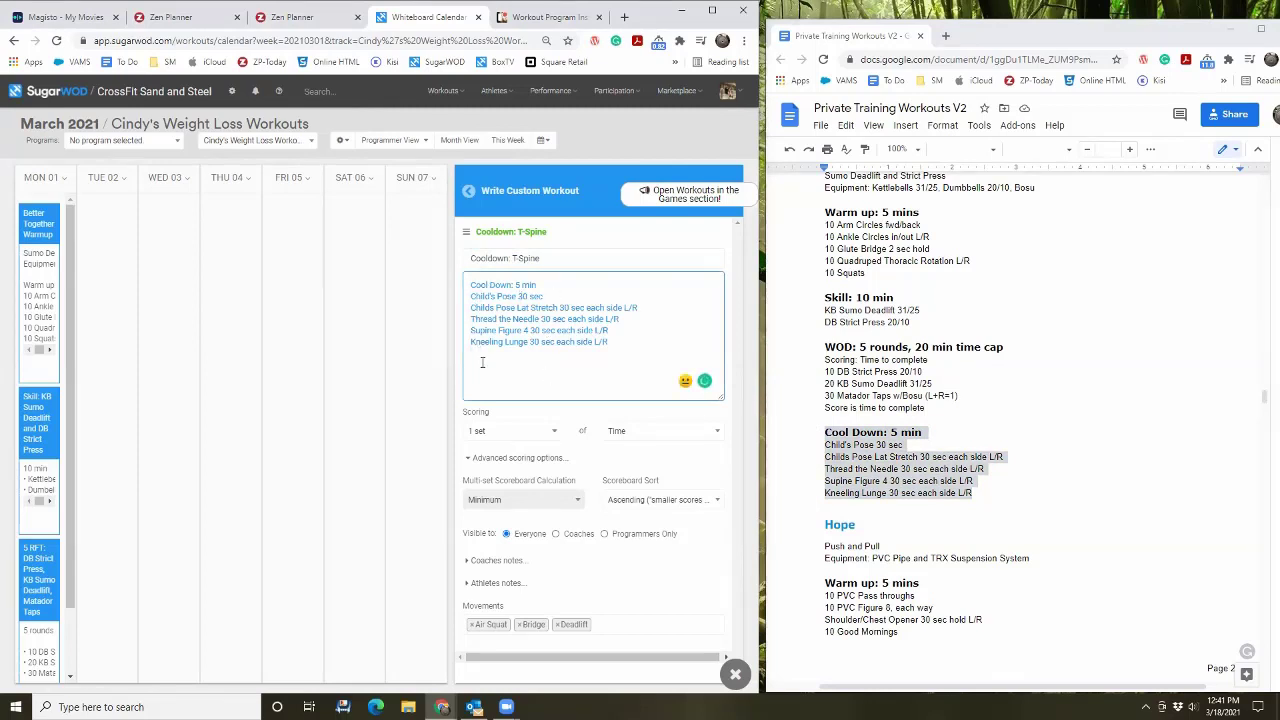
pyautogui.press('BackSpace')
# Step: Set the cooldown's scoring to Checkbox, add it to Monday 01 below the WOD, and close the workout editor
pyautogui.click(676, 425)
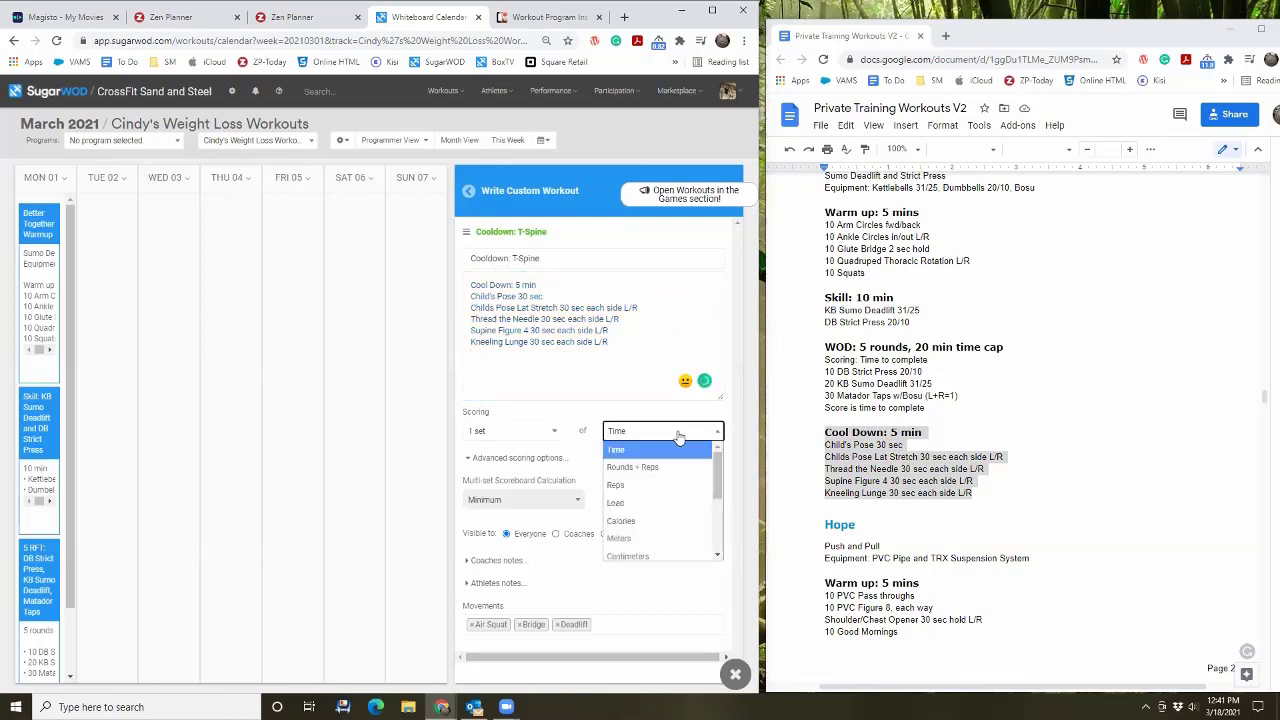
pyautogui.scroll(-2, 679, 480)
pyautogui.scroll(-3, 679, 491)
pyautogui.click(679, 500)
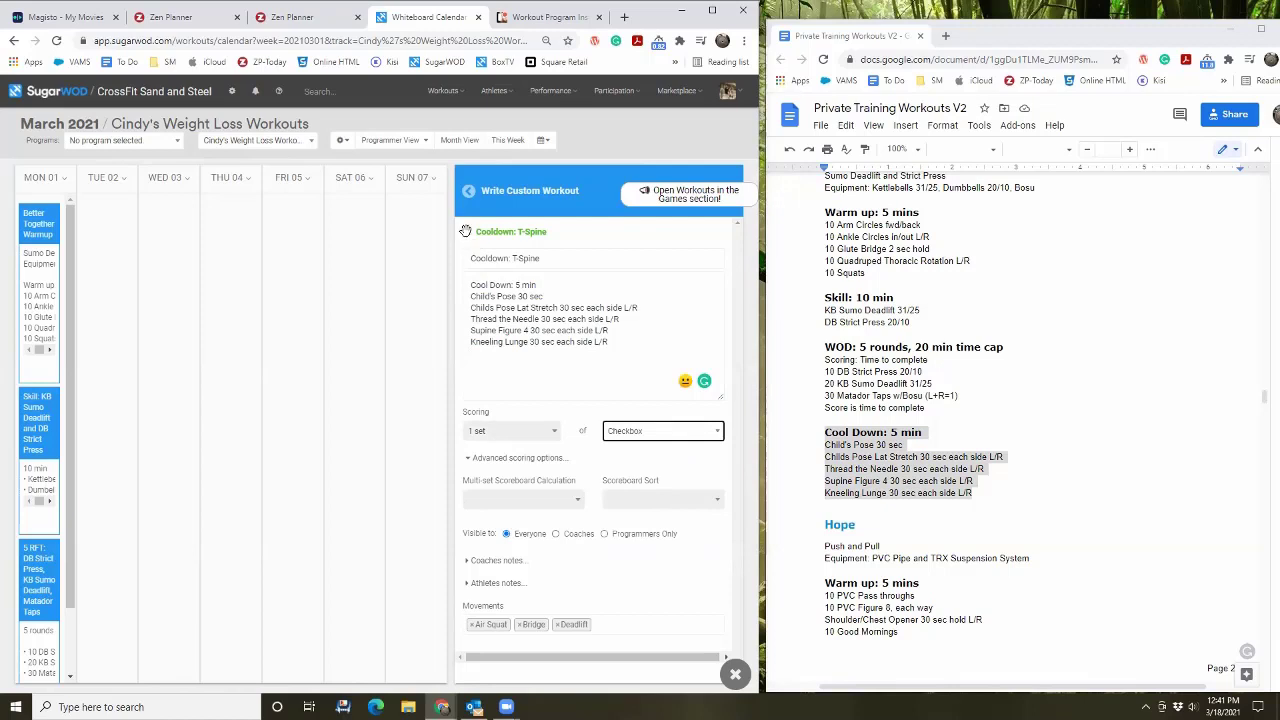
pyautogui.moveTo(466, 232); pyautogui.dragTo(42, 686)
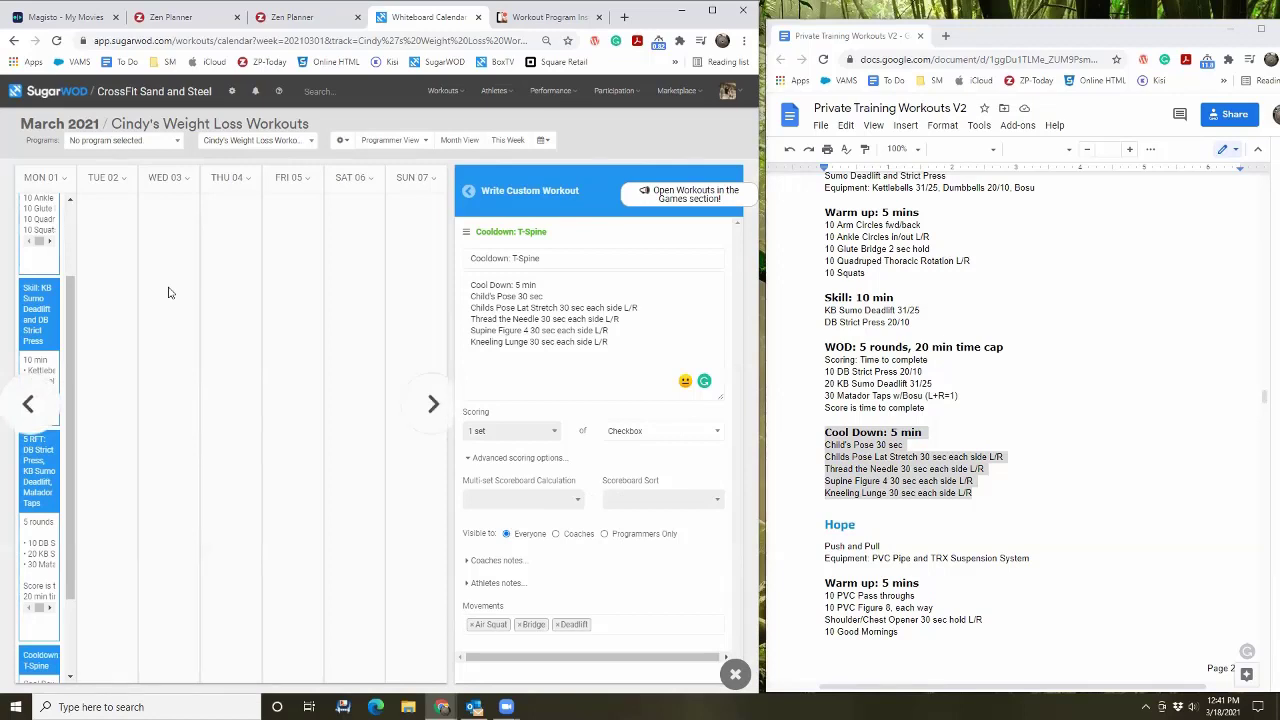
pyautogui.click(738, 675)
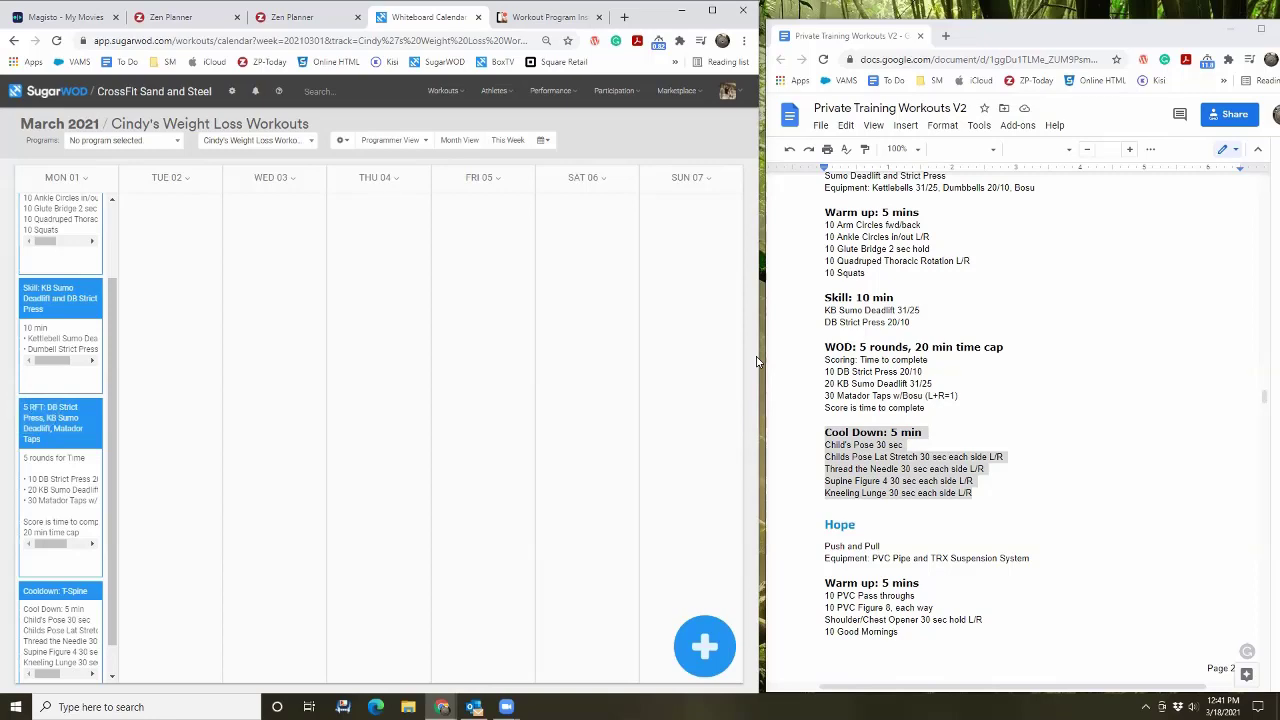
# Step: Widen the calendar window and start cloning the Mar 1 - Mar 7 week, with Apr 5 - Apr 11, 2021 as the destination
pyautogui.moveTo(757, 362); pyautogui.dragTo(1214, 362)
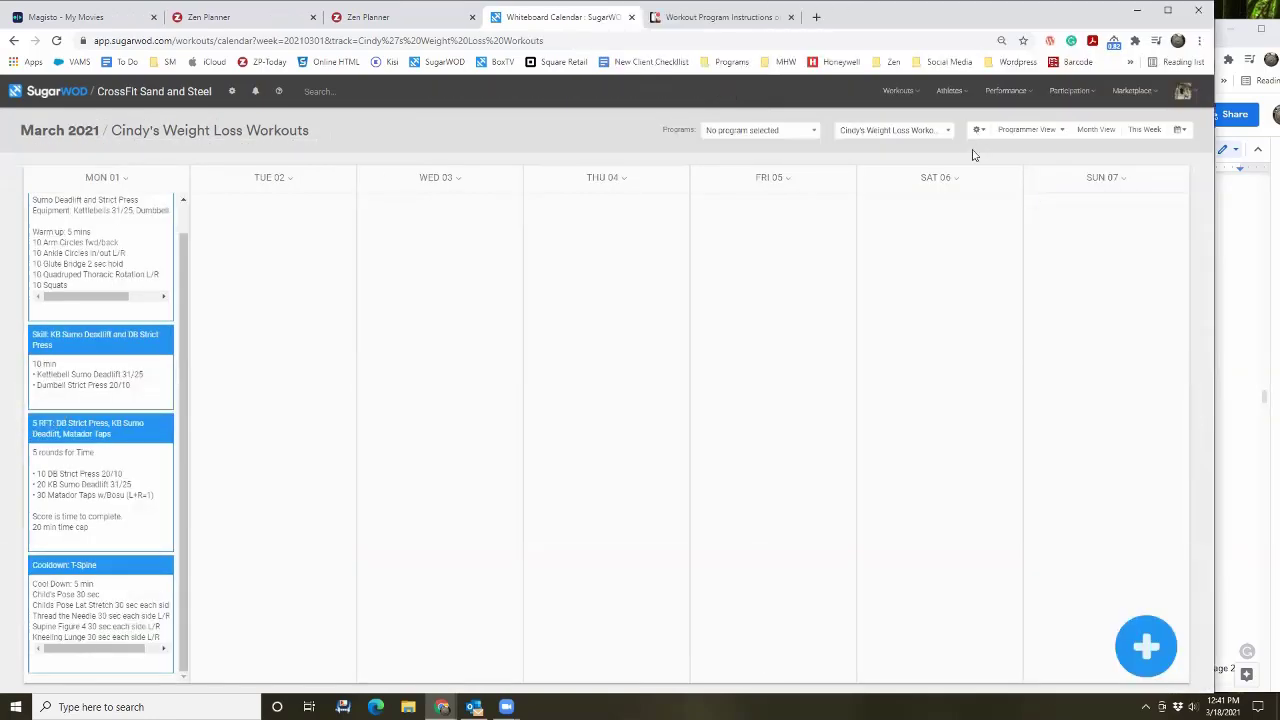
pyautogui.click(977, 131)
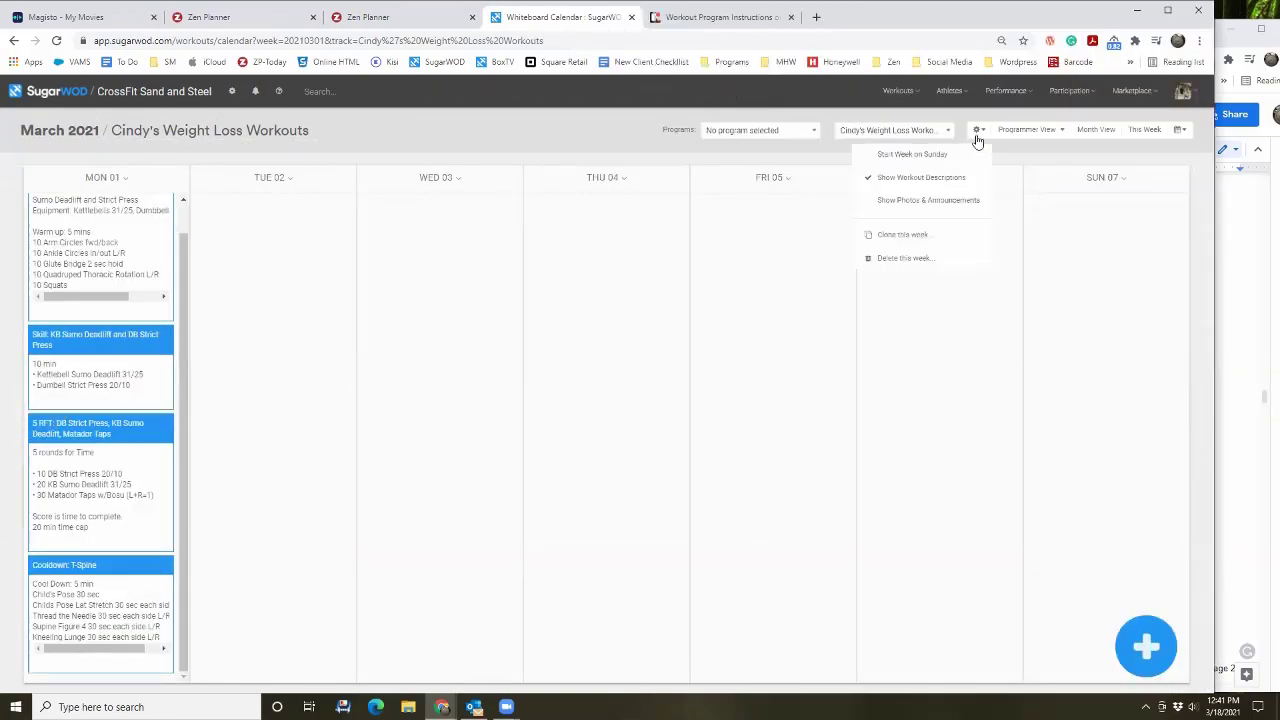
pyautogui.click(930, 240)
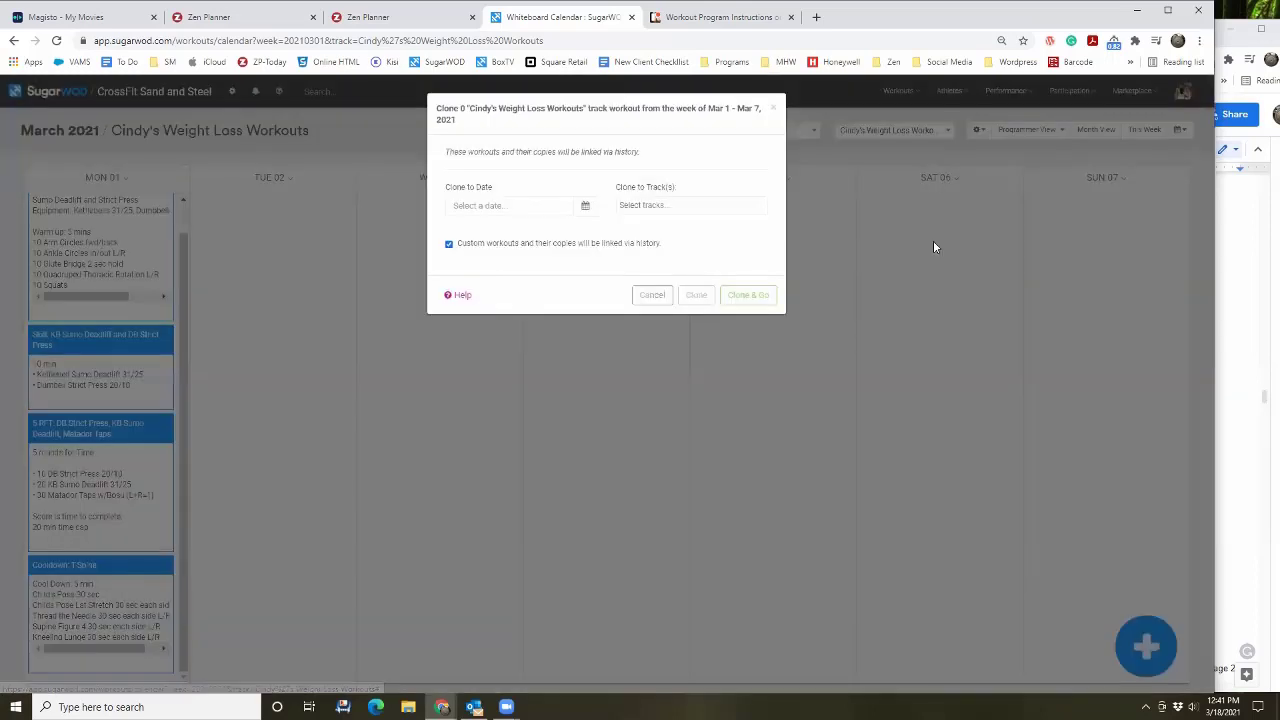
pyautogui.click(590, 210)
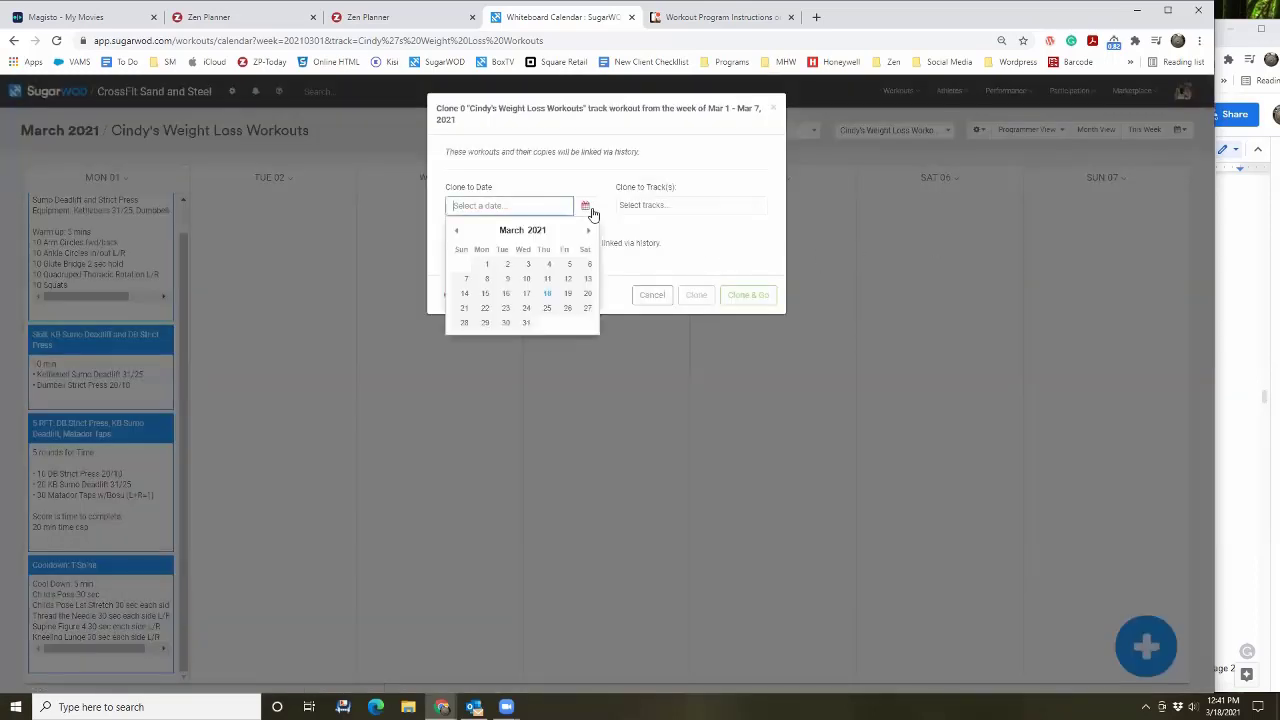
pyautogui.click(589, 231)
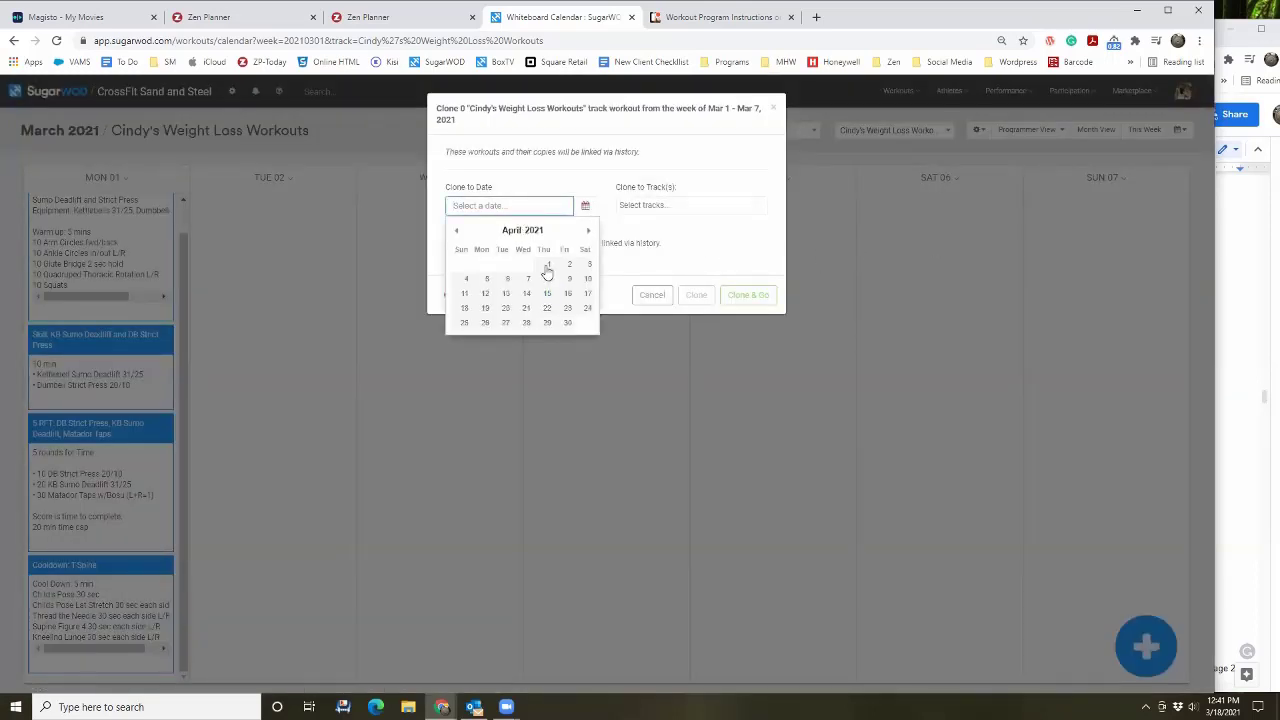
pyautogui.click(487, 279)
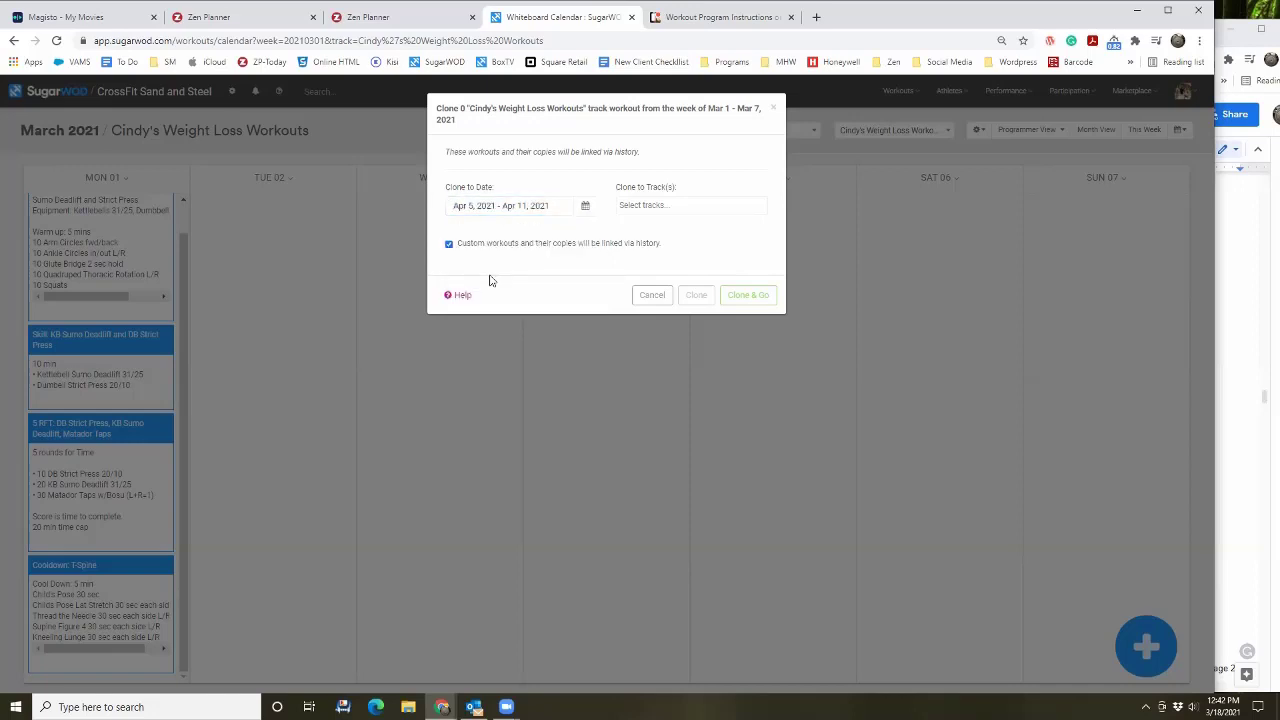
# Step: Choose the client's weight loss workouts track as the destination track and clone the week
pyautogui.click(677, 207)
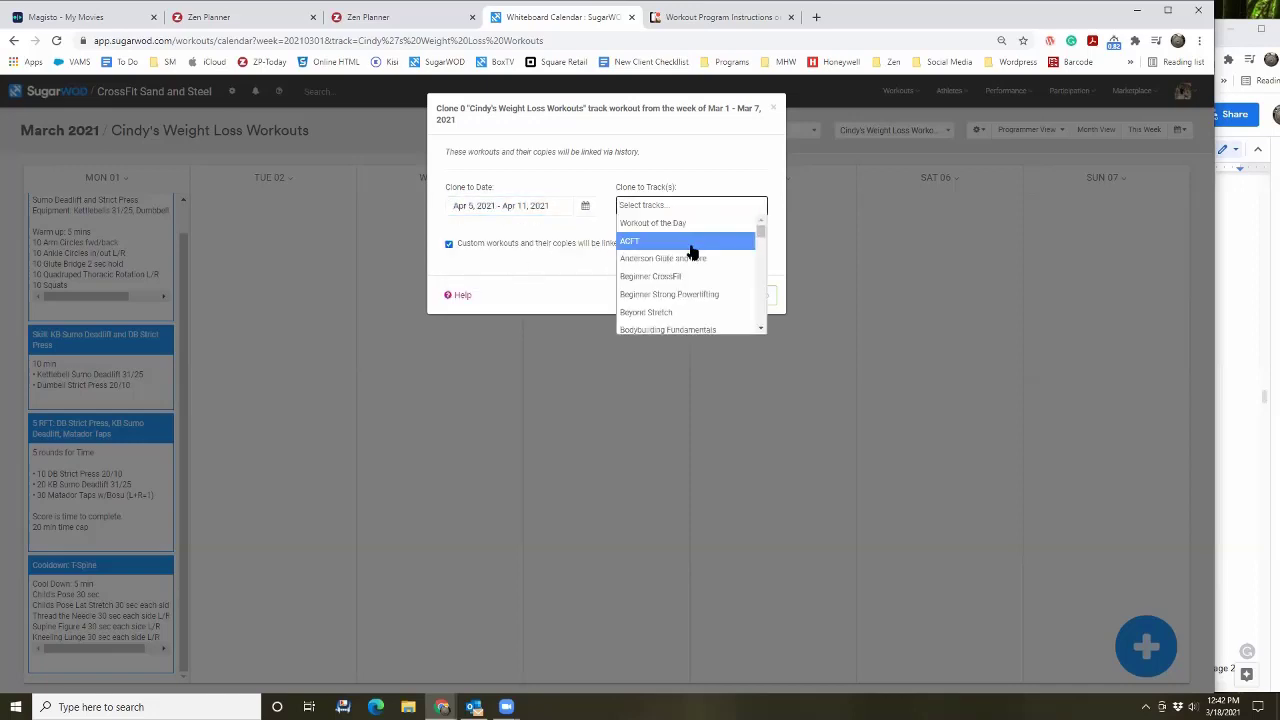
pyautogui.scroll(-2, 689, 251)
pyautogui.scroll(-2, 690, 253)
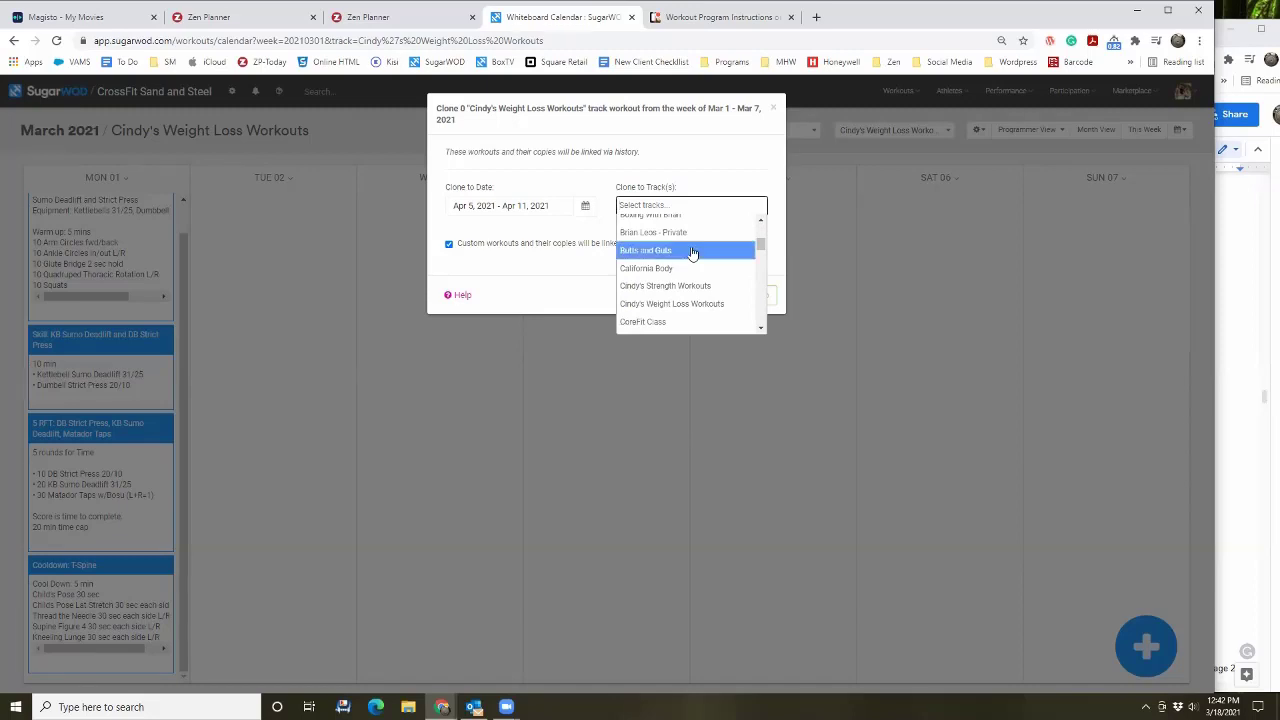
pyautogui.click(726, 303)
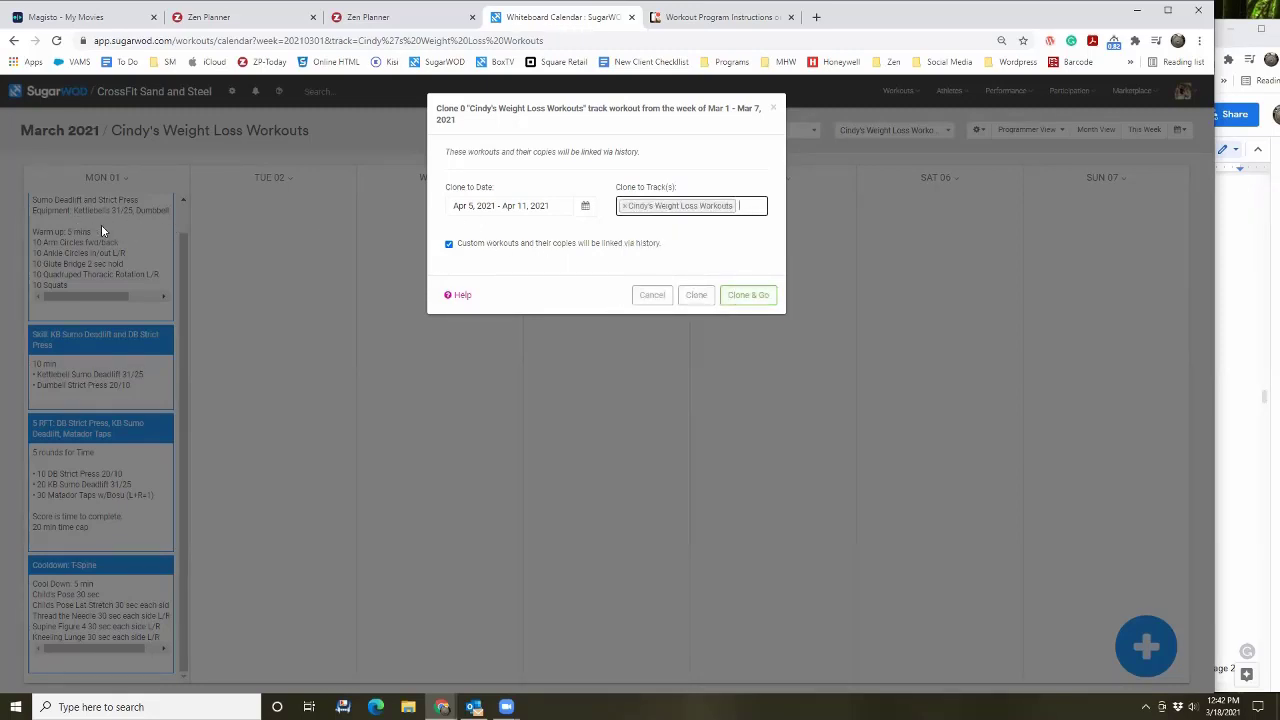
pyautogui.click(707, 297)
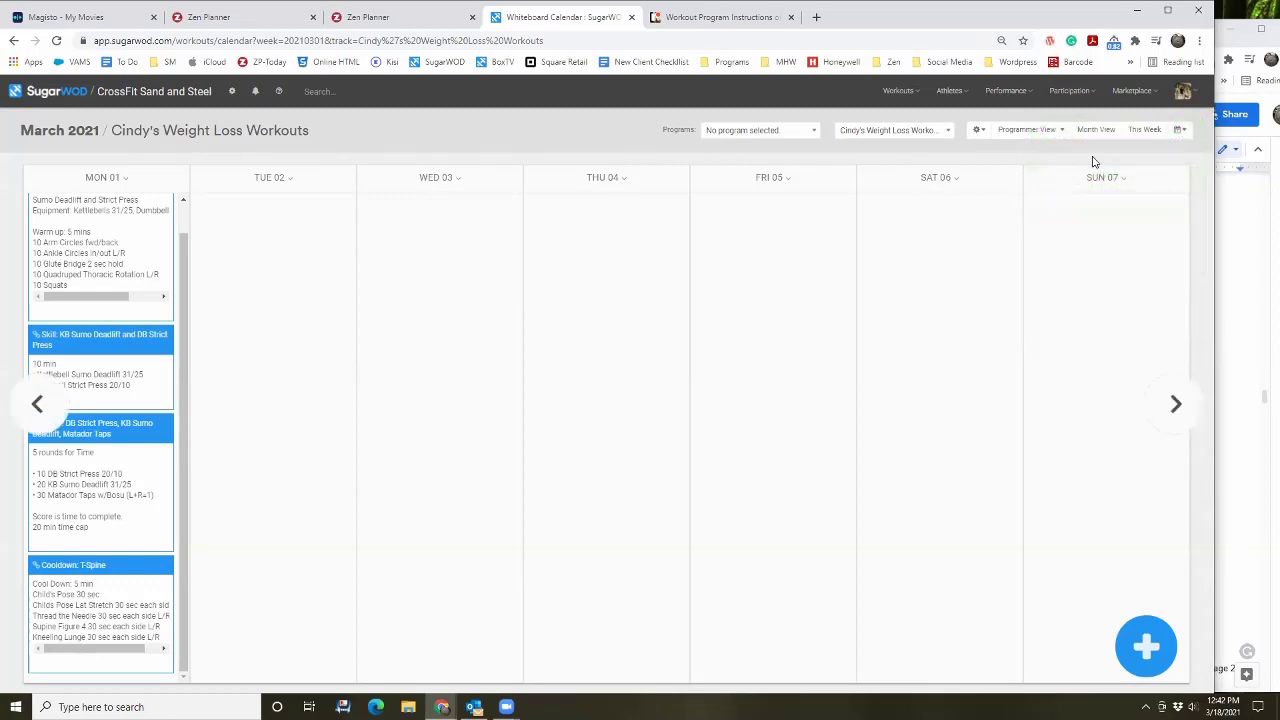
# Step: Check the cloned workouts in the month view, comparing April 2021 with March 2021
pyautogui.click(1107, 137)
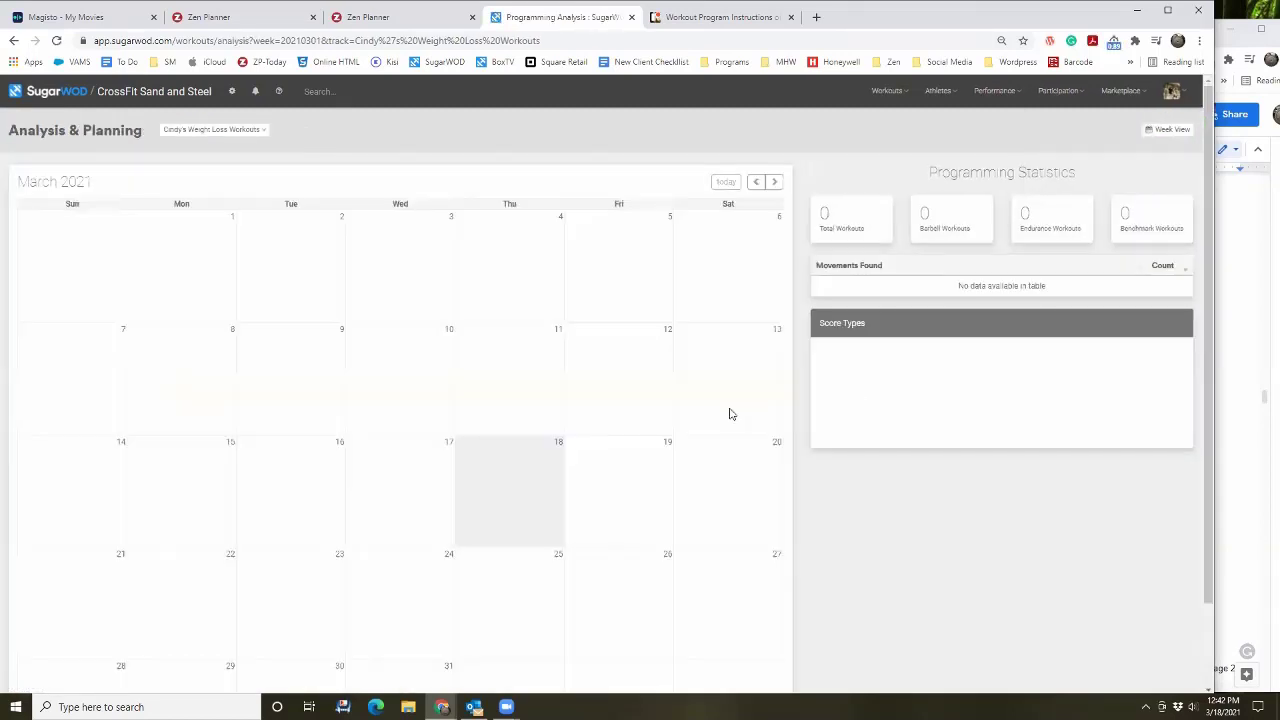
pyautogui.click(773, 182)
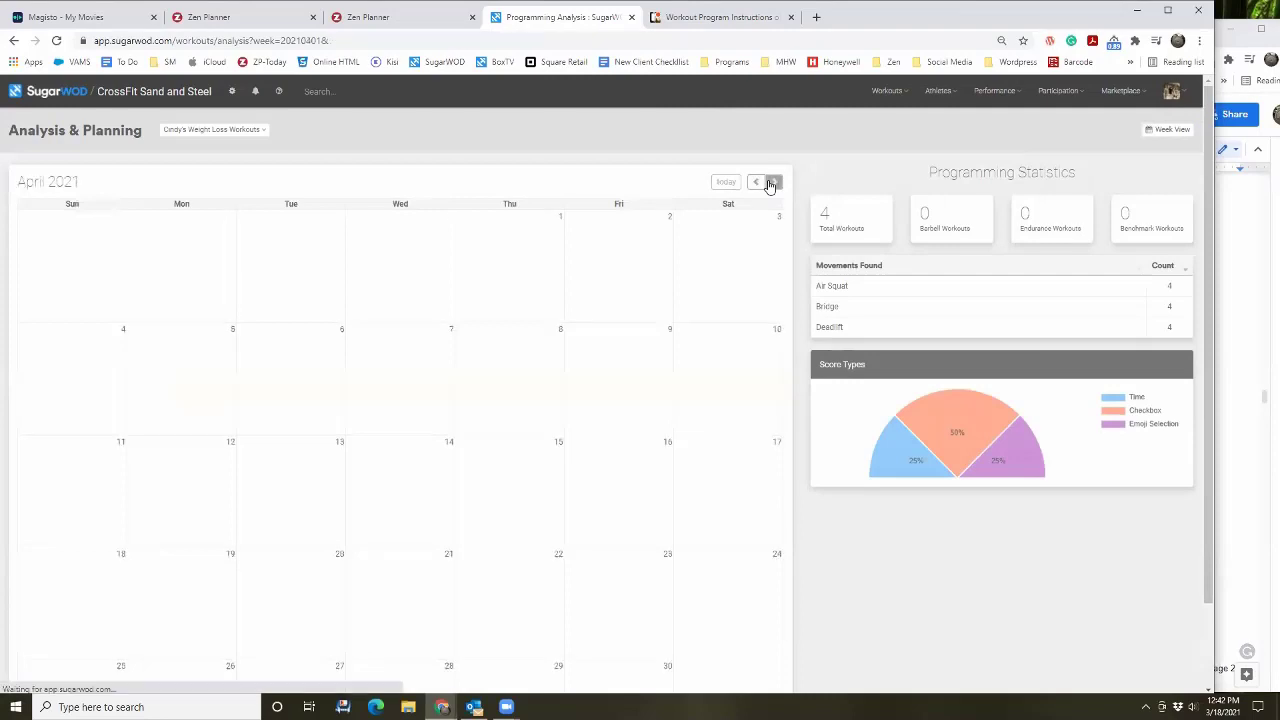
pyautogui.moveTo(208, 342)
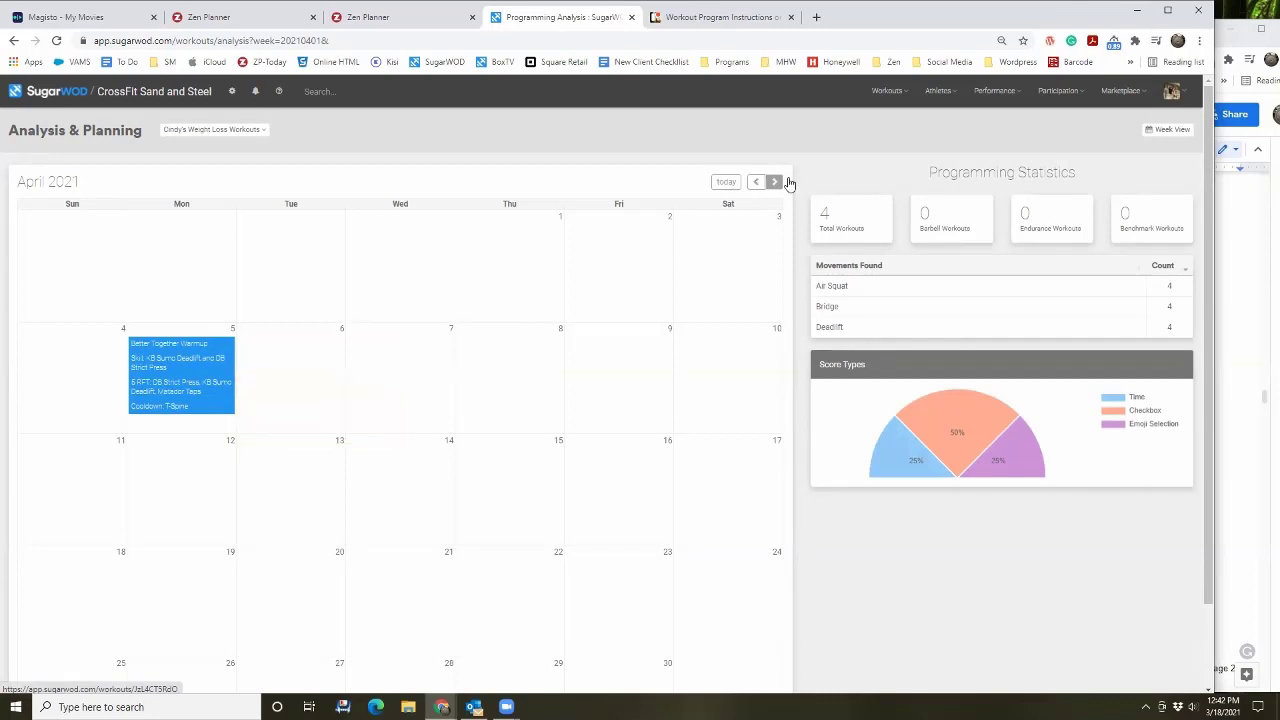
pyautogui.click(757, 182)
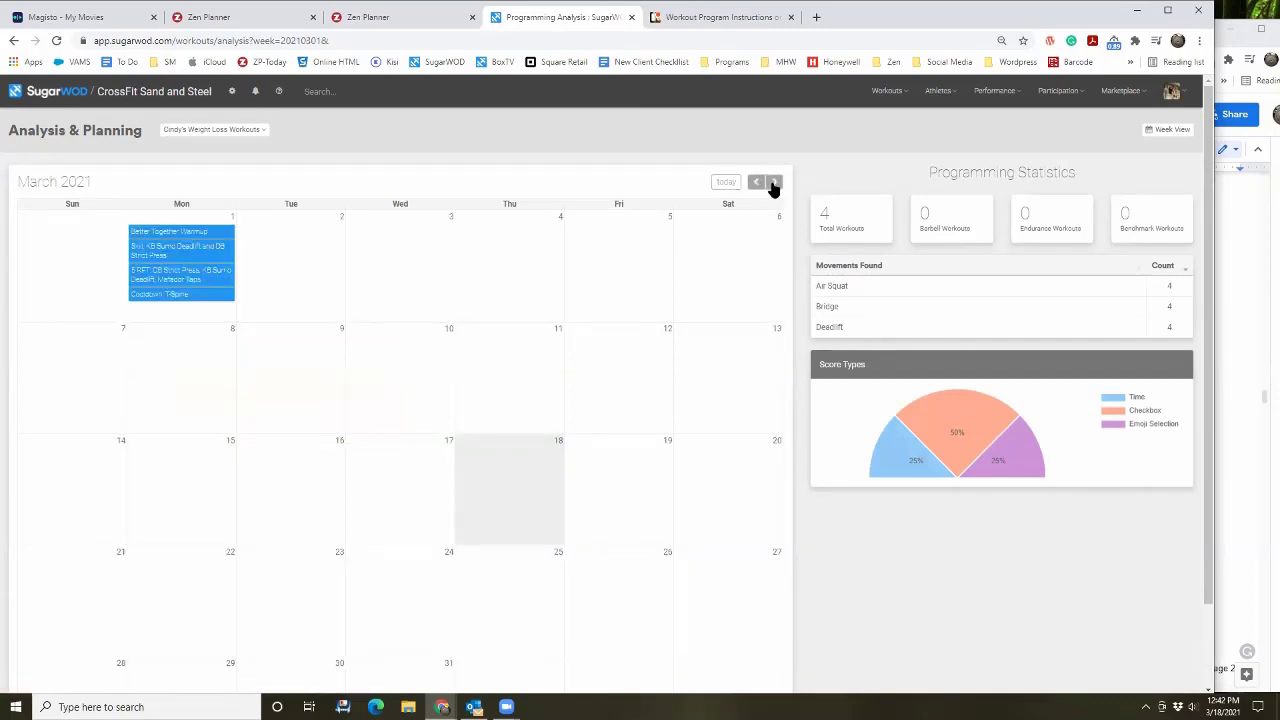
pyautogui.click(774, 184)
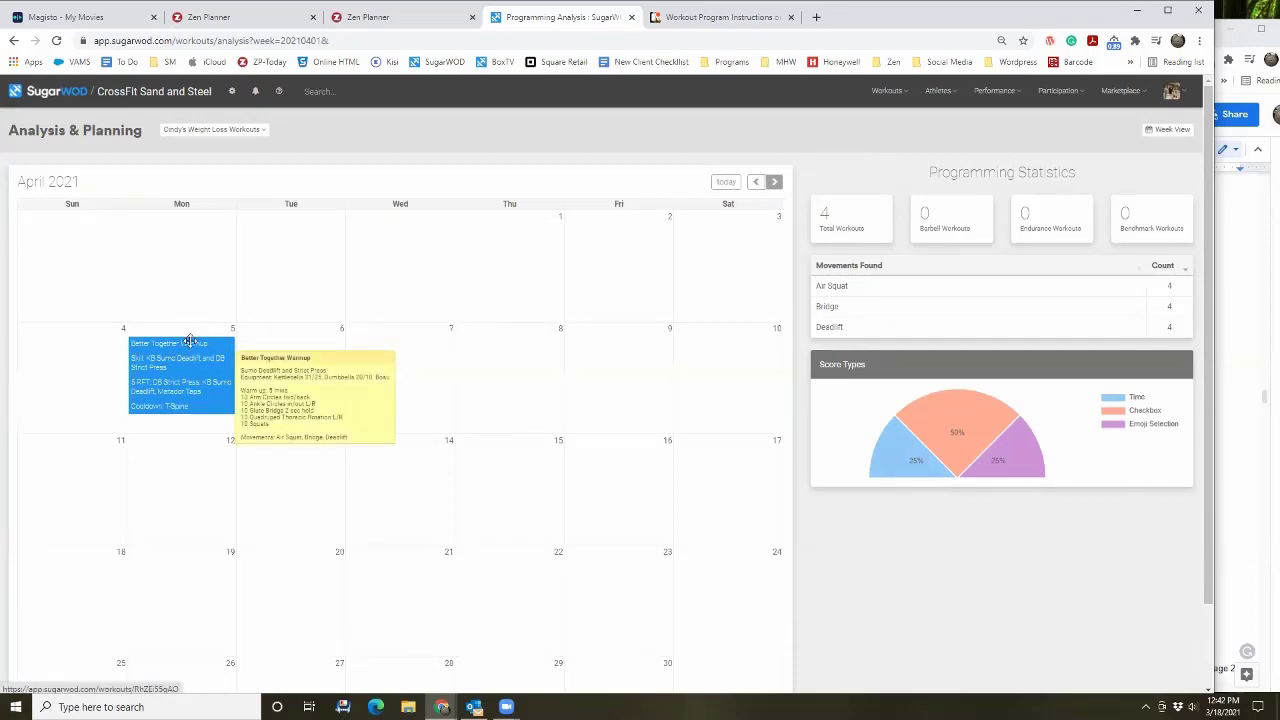
# Step: Open the cloned Better Together Warmup's week in the calendar and delete all workouts on Monday, Apr 5, 2021
pyautogui.click(191, 341)
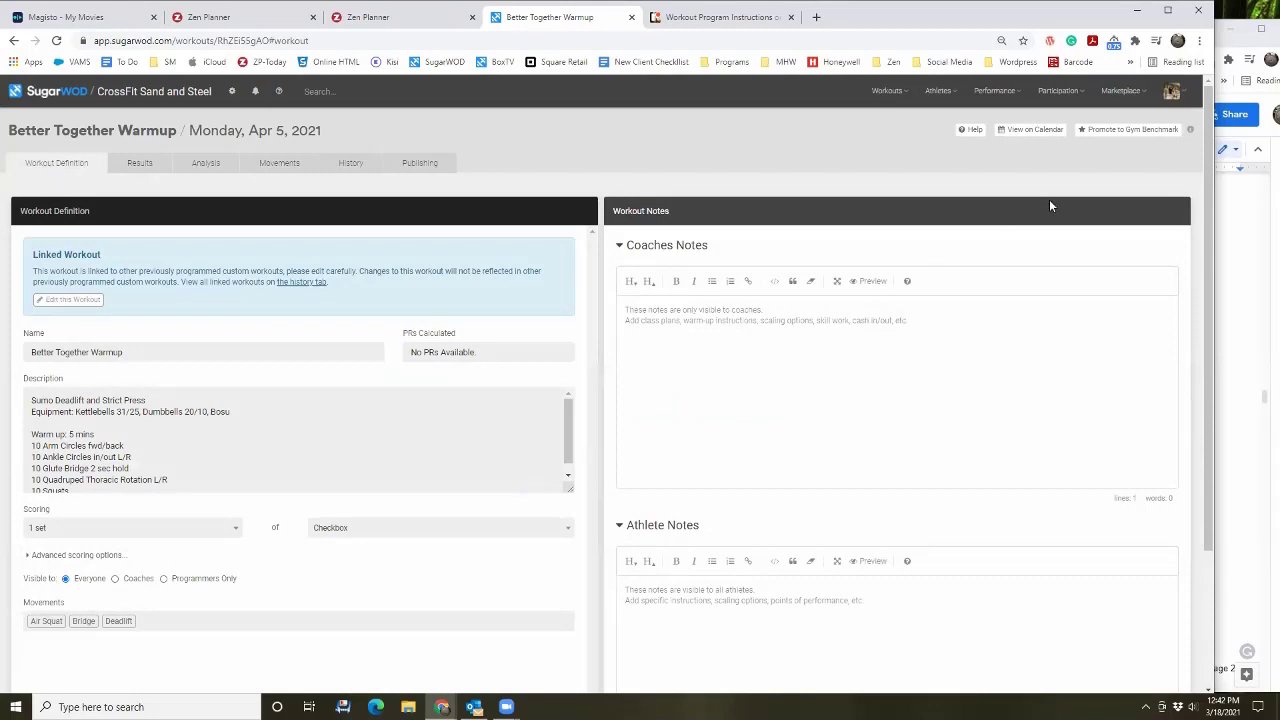
pyautogui.click(1030, 129)
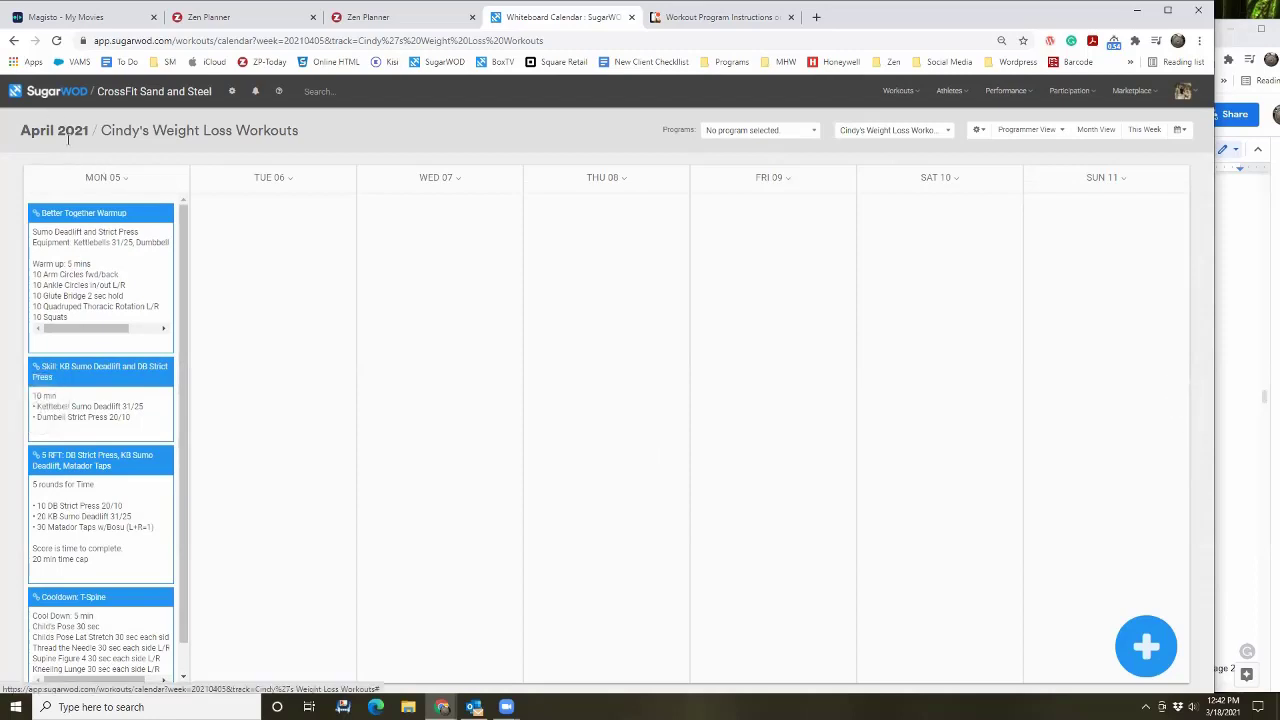
pyautogui.click(125, 185)
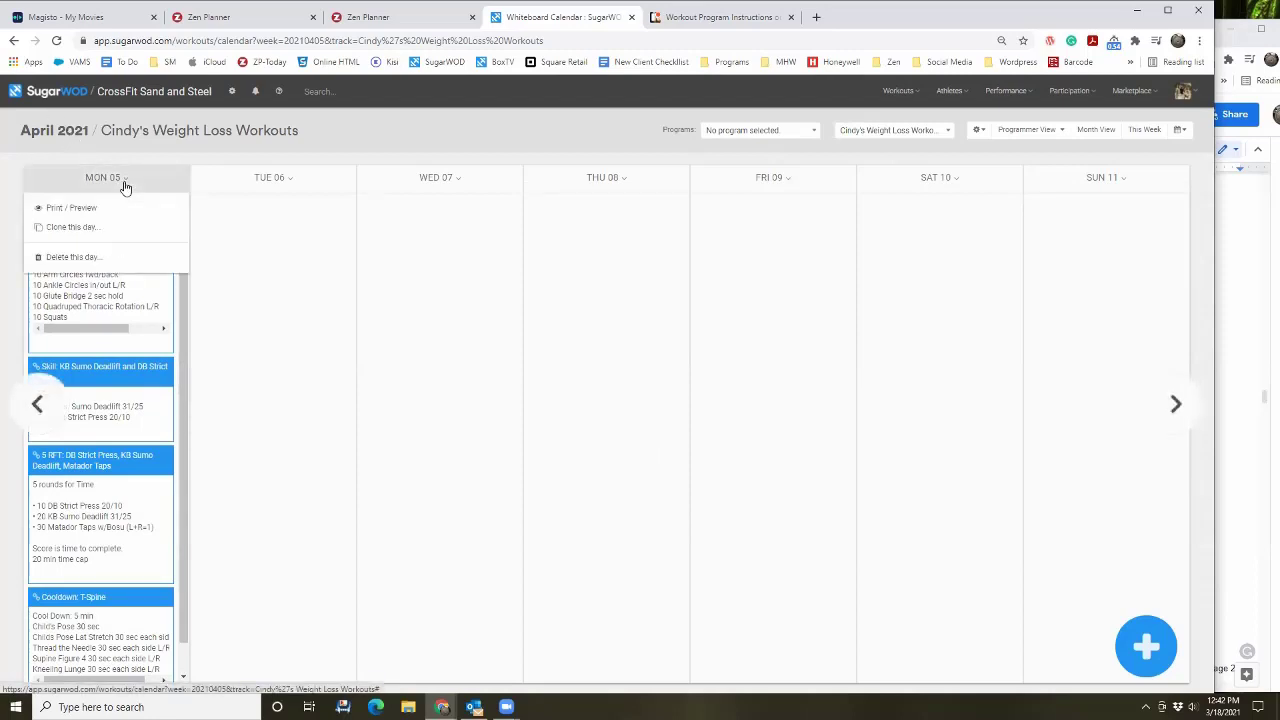
pyautogui.click(116, 258)
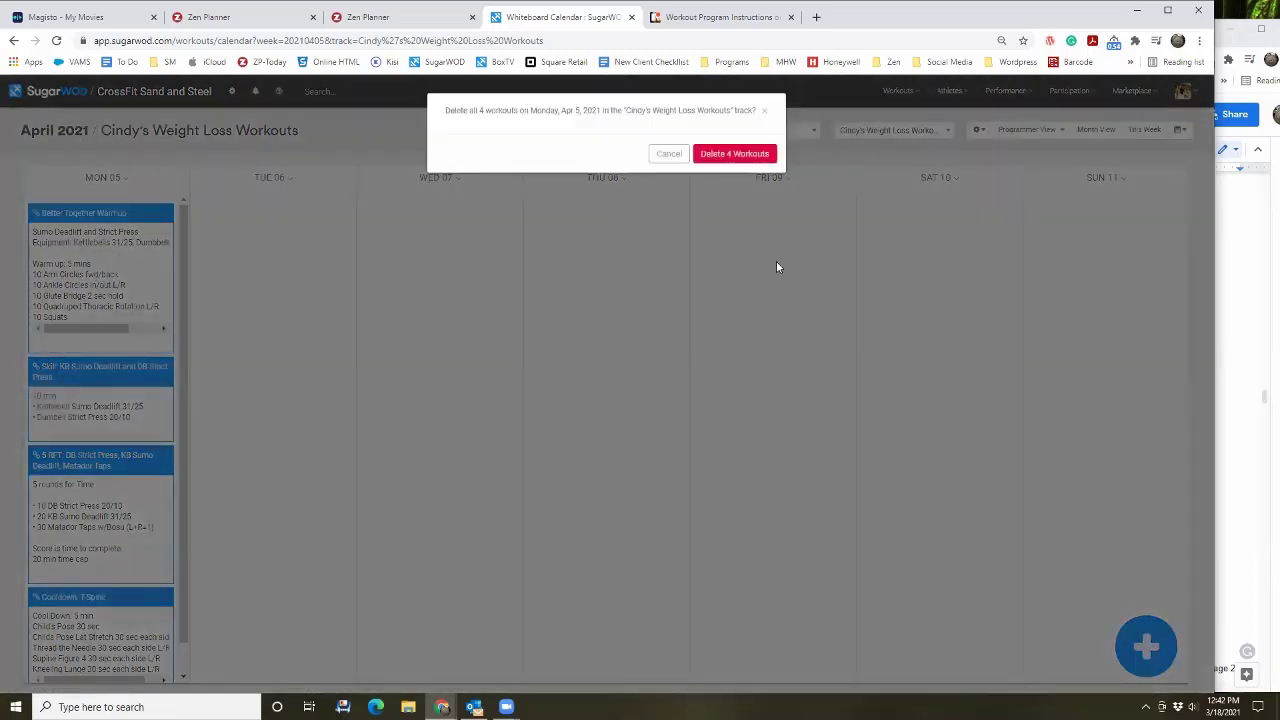
pyautogui.click(757, 162)
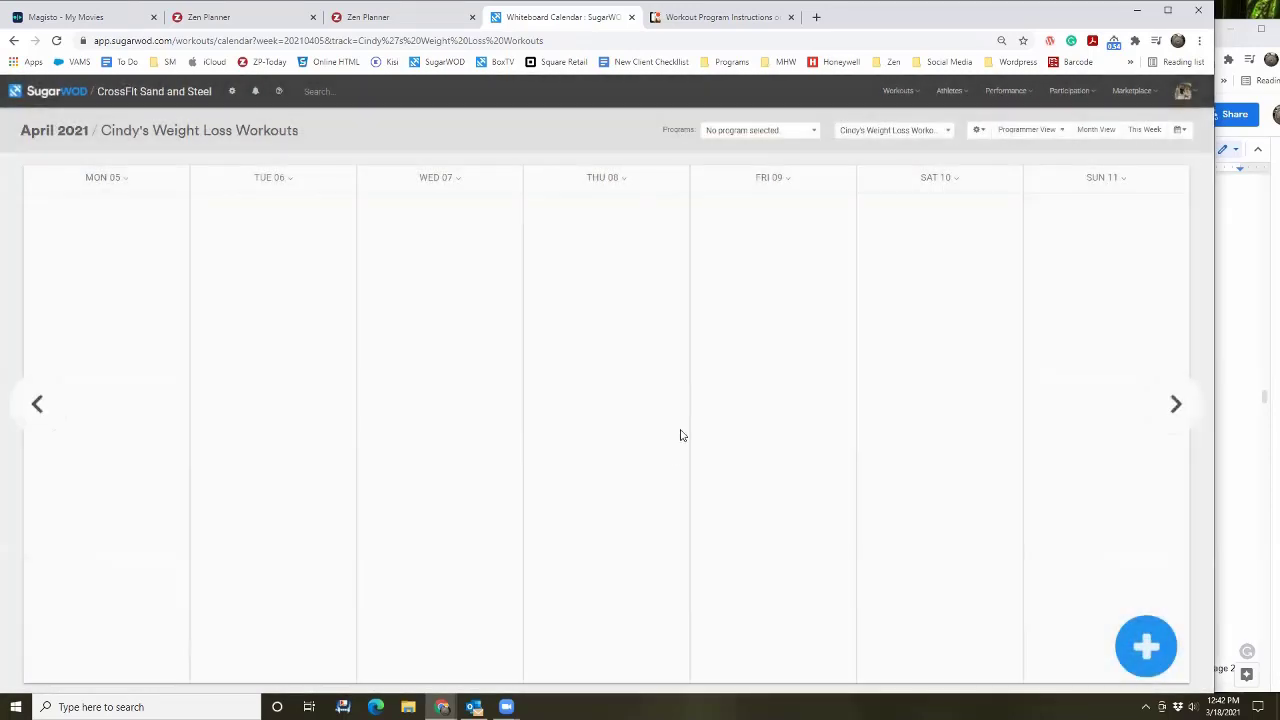
# Step: Return to the month view and switch it to the client's strength workouts track
pyautogui.click(1106, 131)
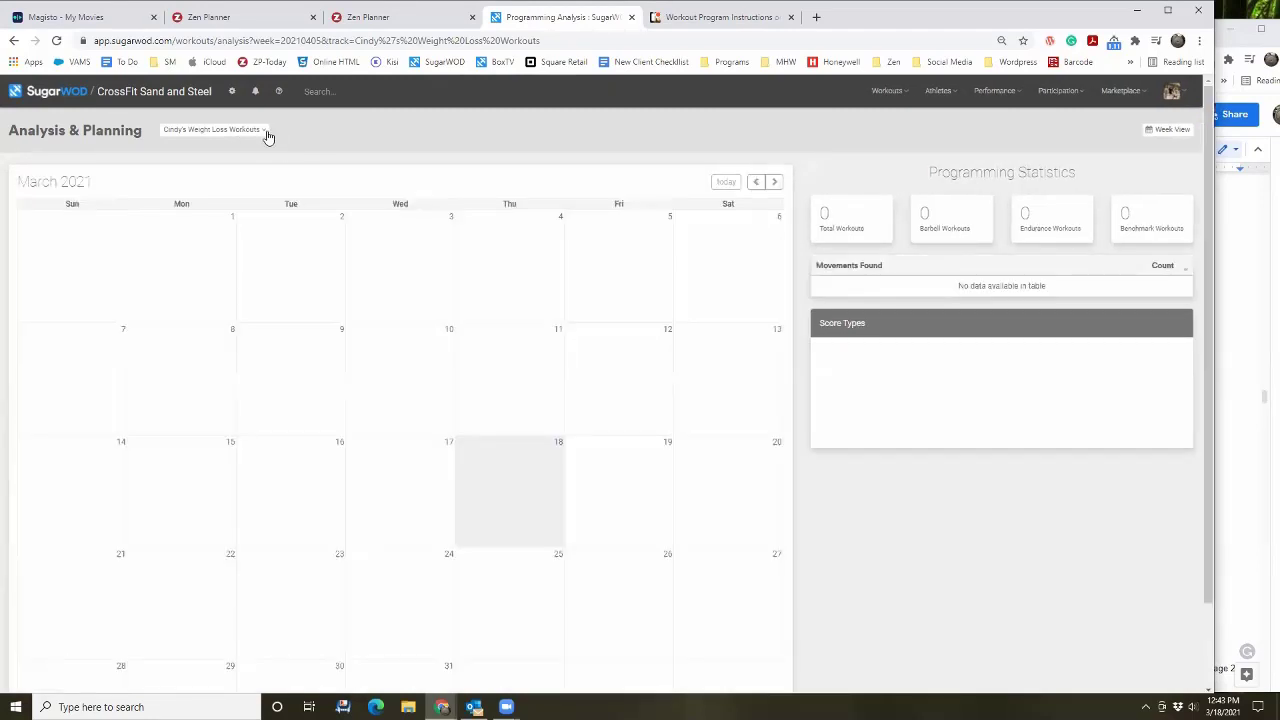
pyautogui.click(266, 133)
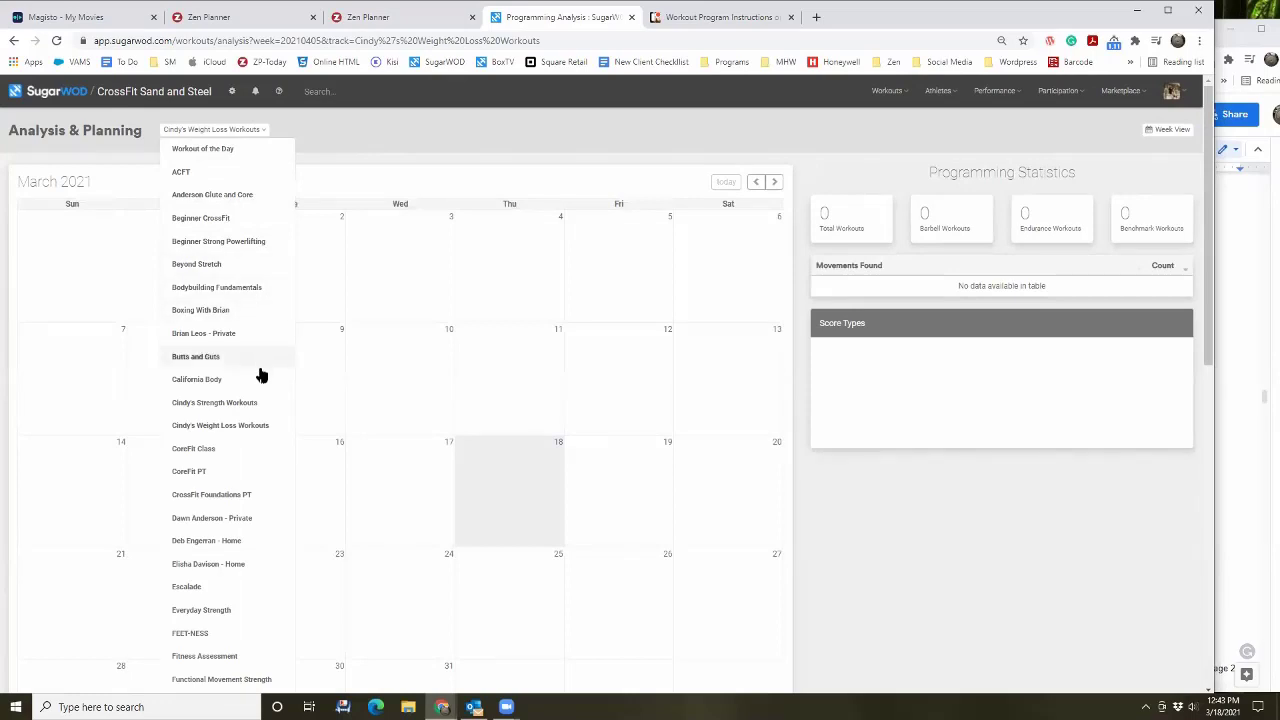
pyautogui.click(260, 404)
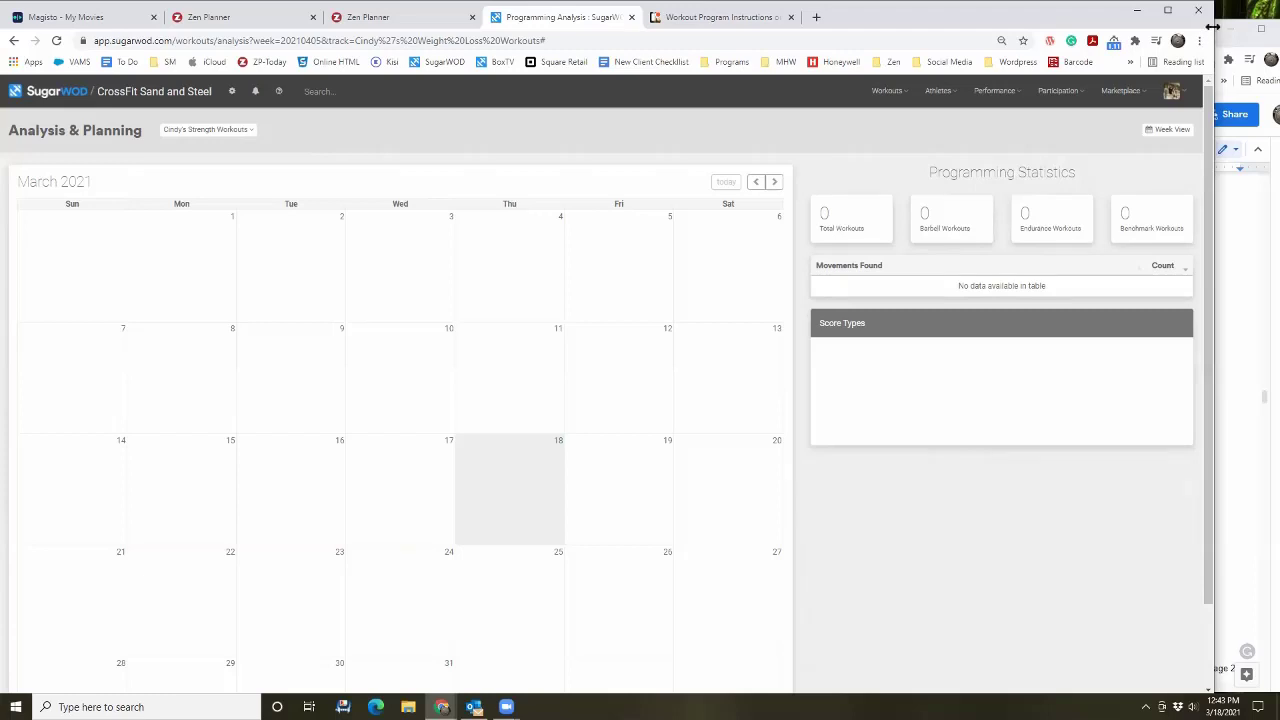
# Step: Uncover the planning document beside the calendar and review its strength workouts down to Sitting, Waiting, Wishing
pyautogui.moveTo(1211, 27); pyautogui.dragTo(781, 27)
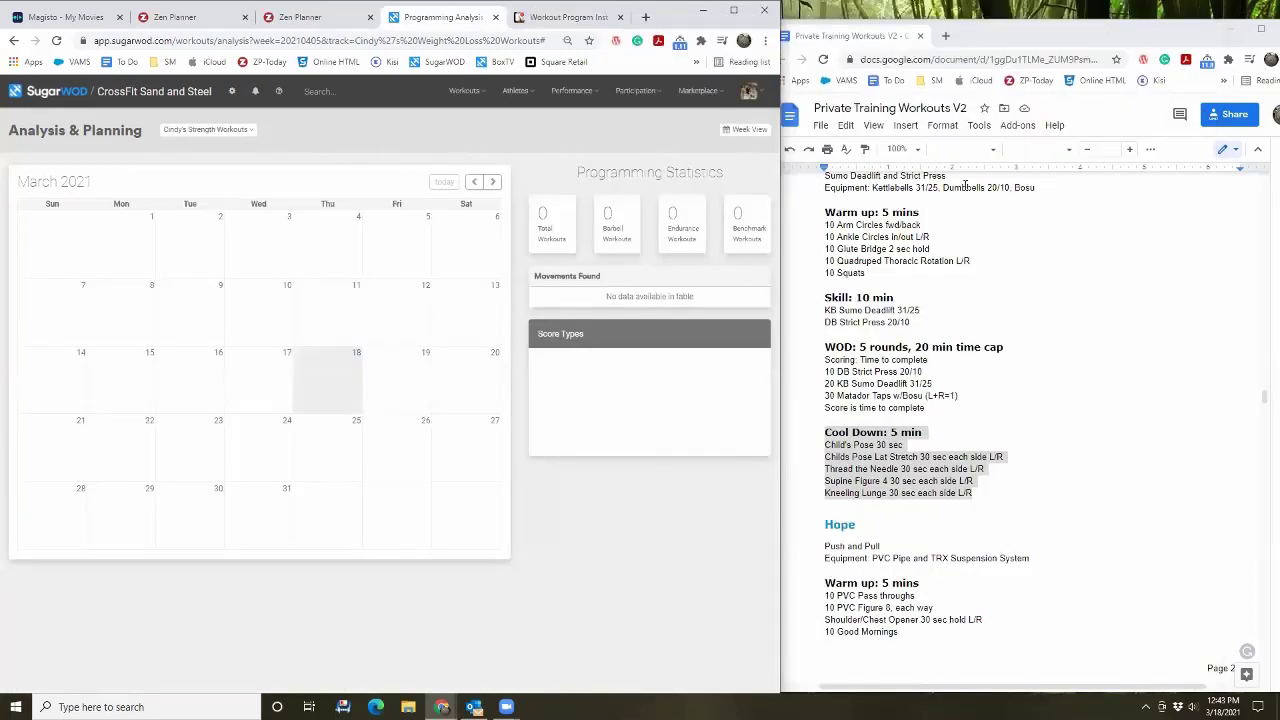
pyautogui.scroll(-10, 968, 258)
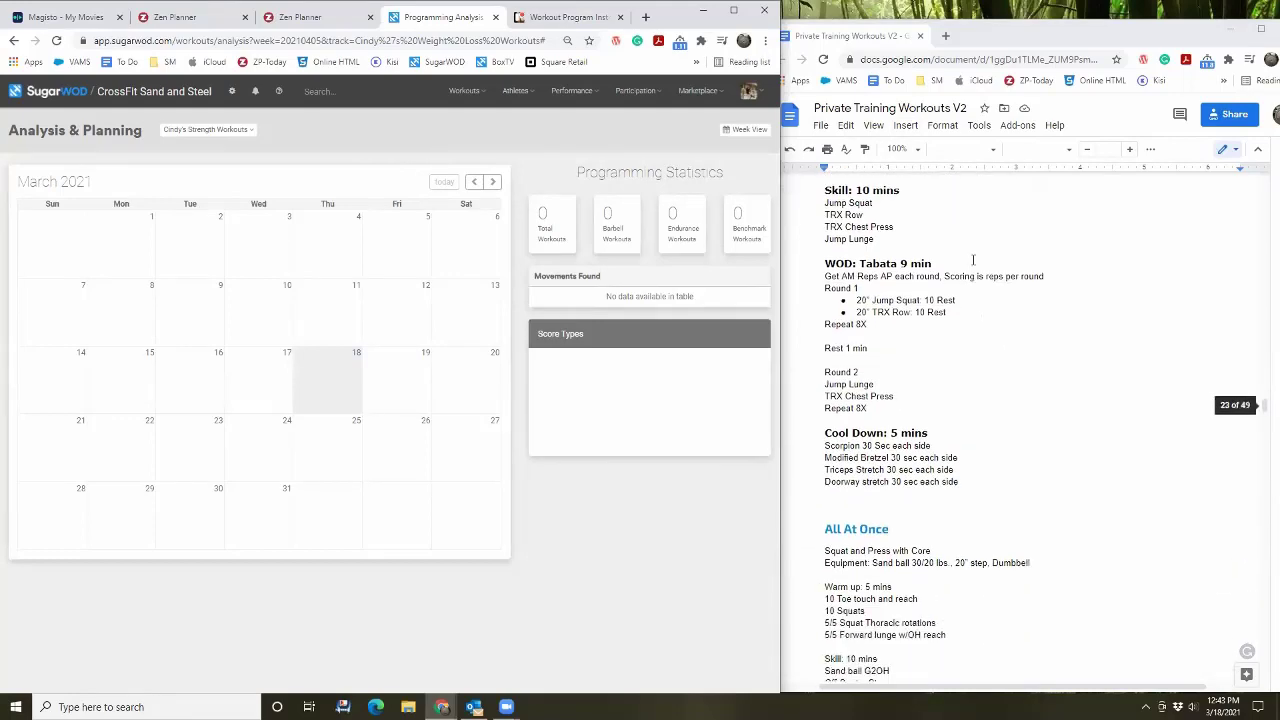
pyautogui.scroll(-15, 972, 259)
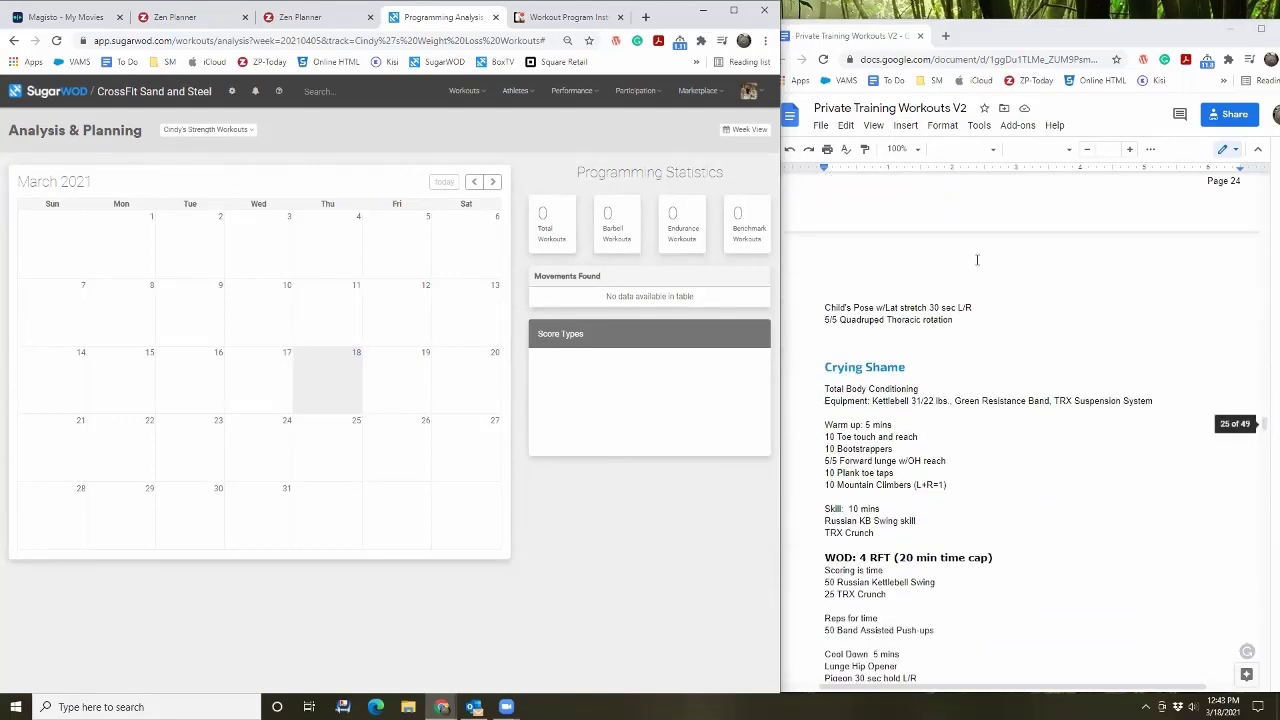
pyautogui.scroll(-3, 980, 259)
pyautogui.scroll(-15, 985, 257)
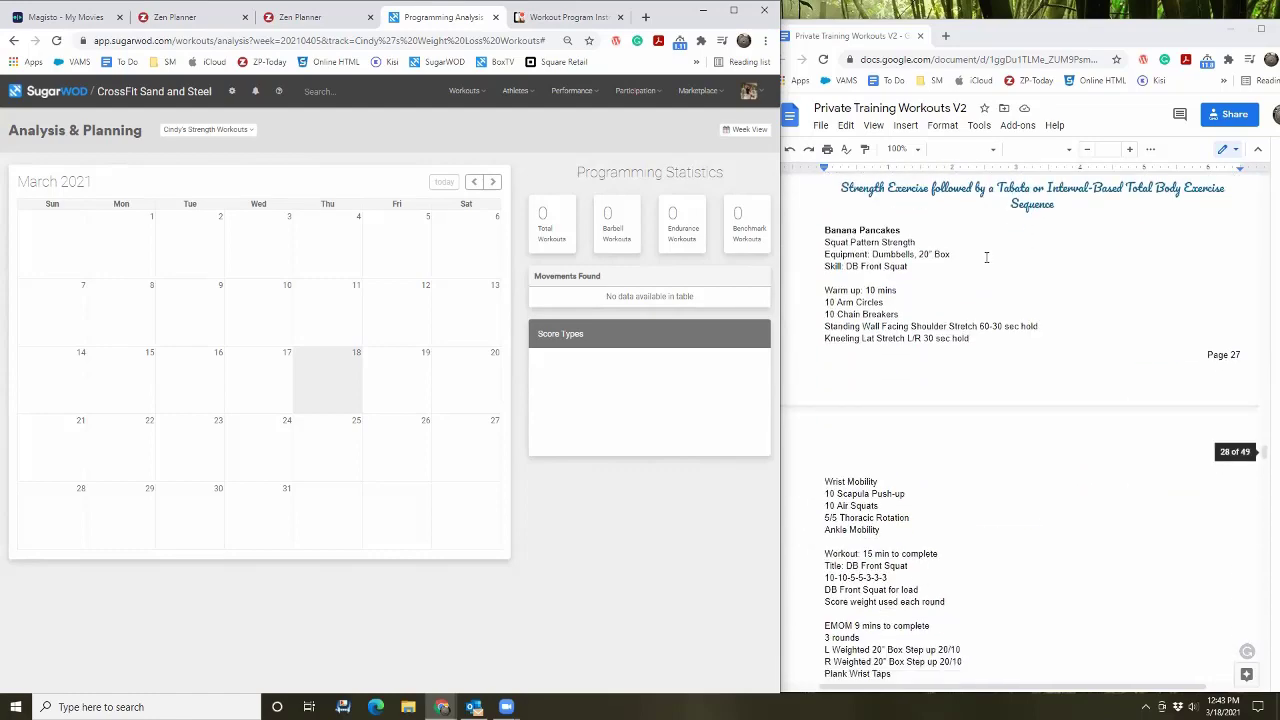
pyautogui.scroll(-1, 986, 257)
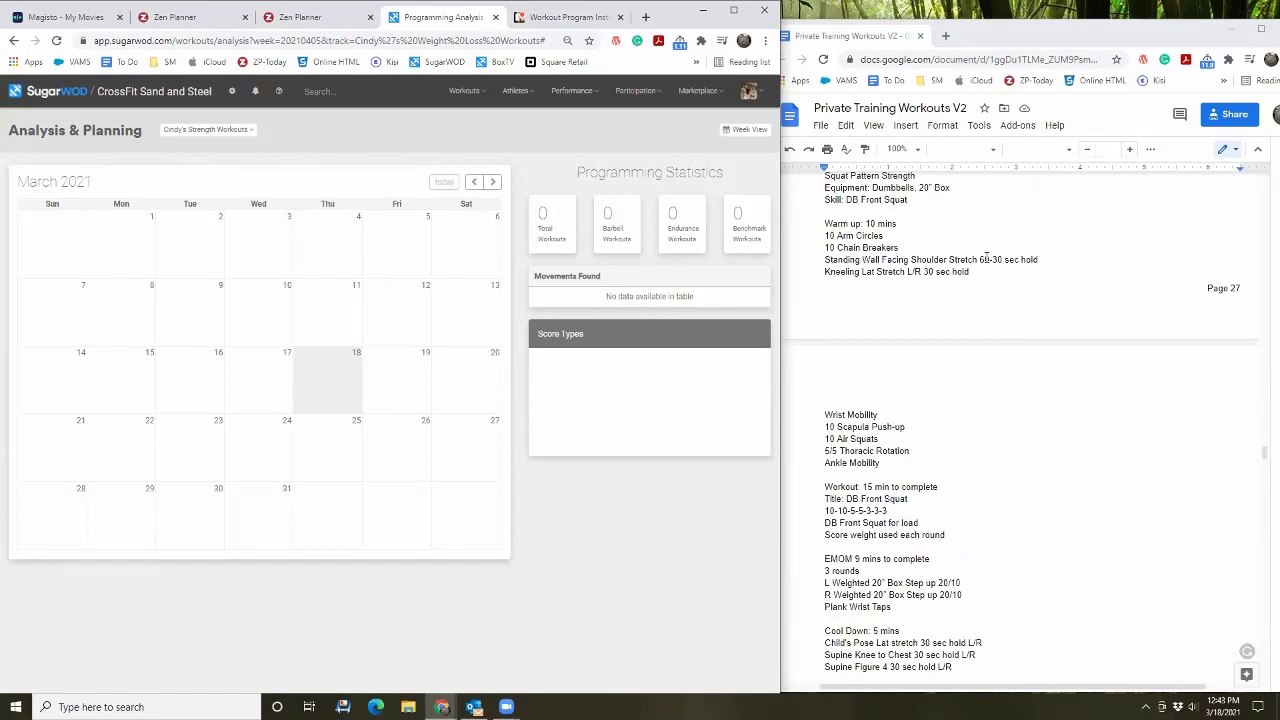
pyautogui.scroll(-3, 986, 258)
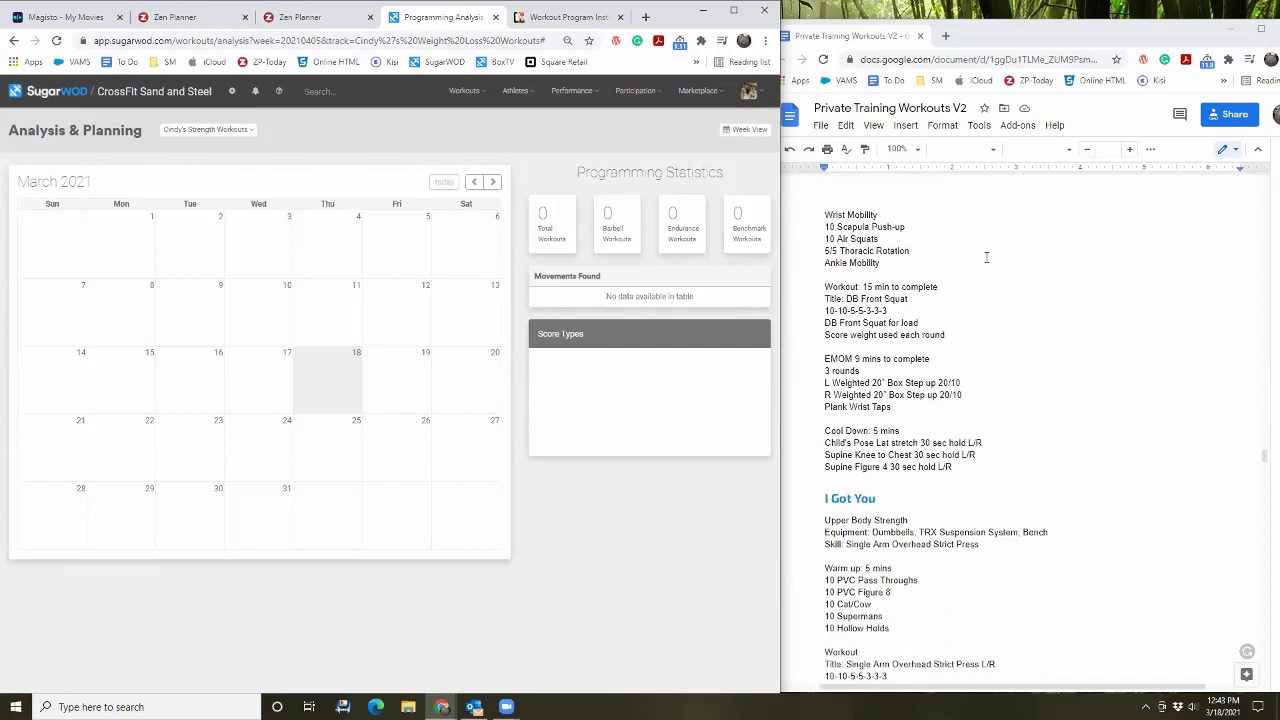
pyautogui.scroll(-2, 986, 257)
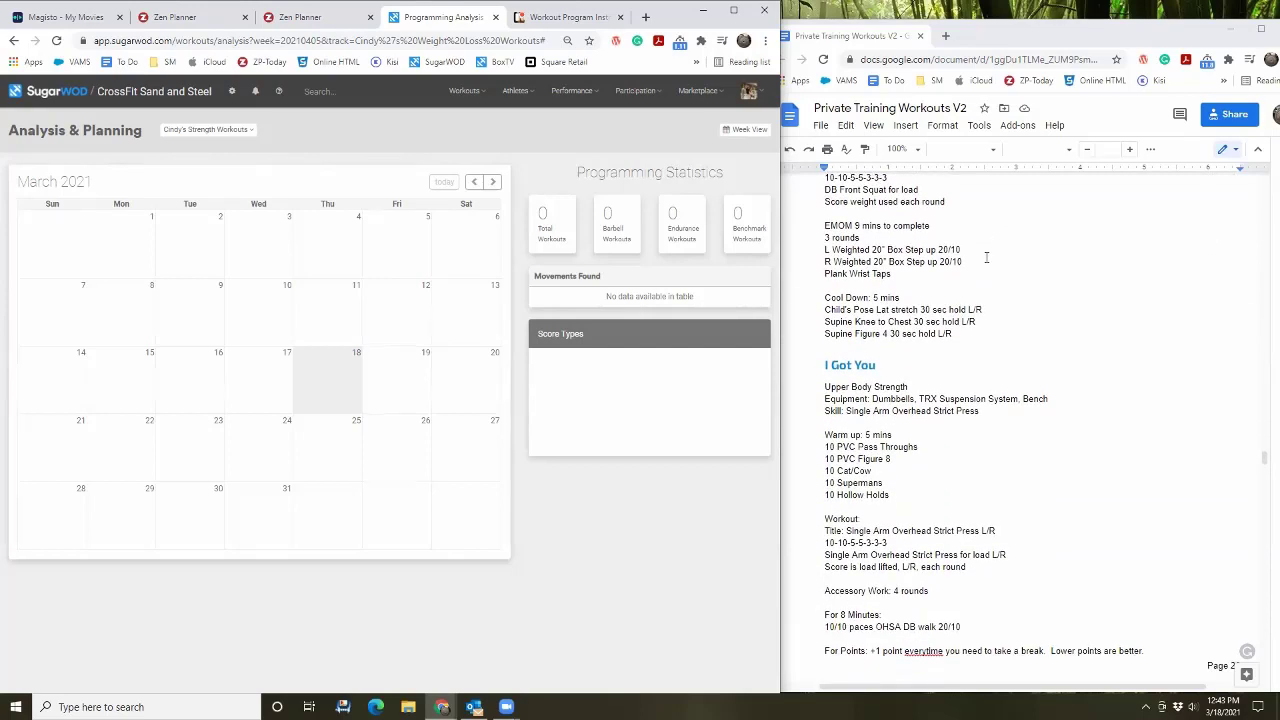
pyautogui.scroll(-9, 986, 257)
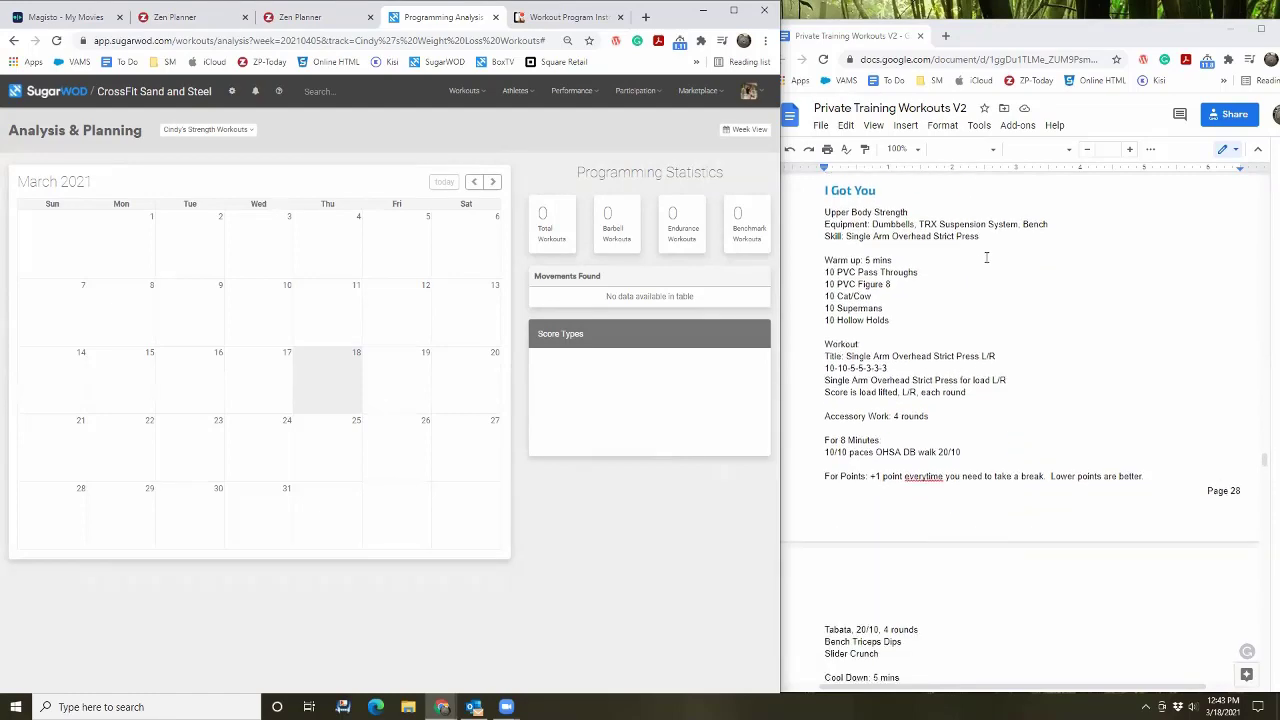
pyautogui.scroll(-1, 986, 258)
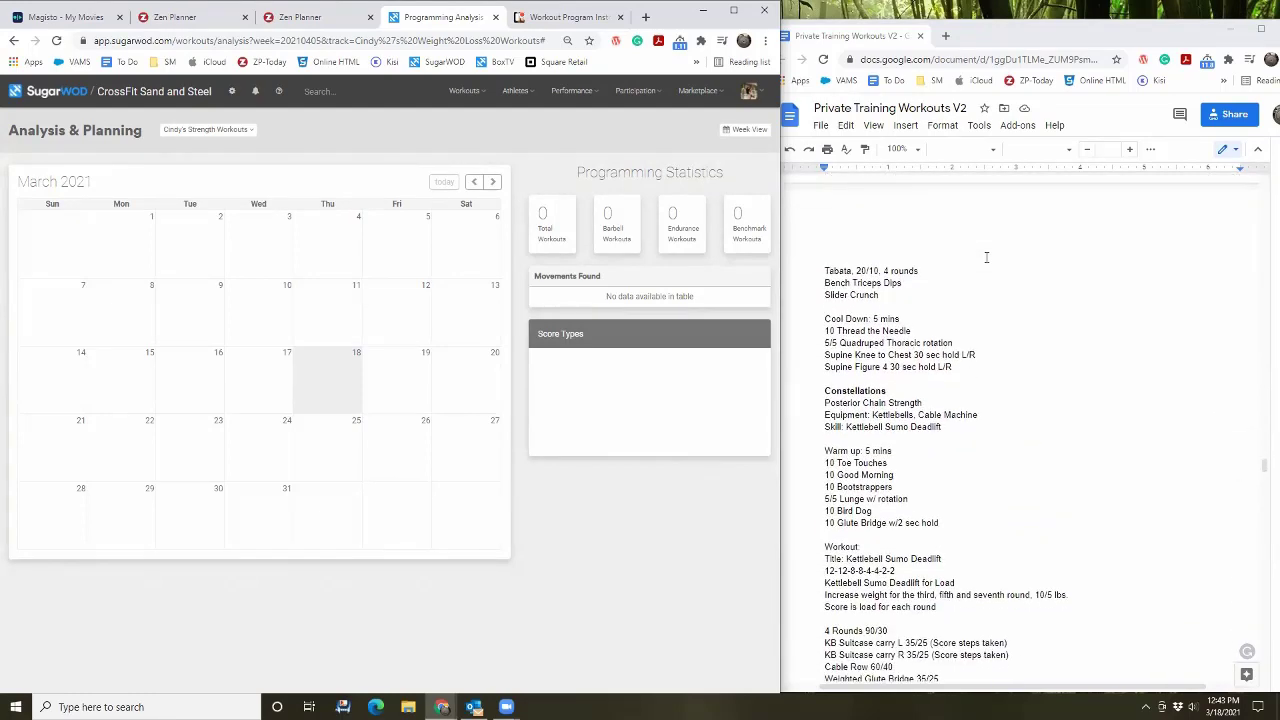
pyautogui.scroll(-6, 986, 257)
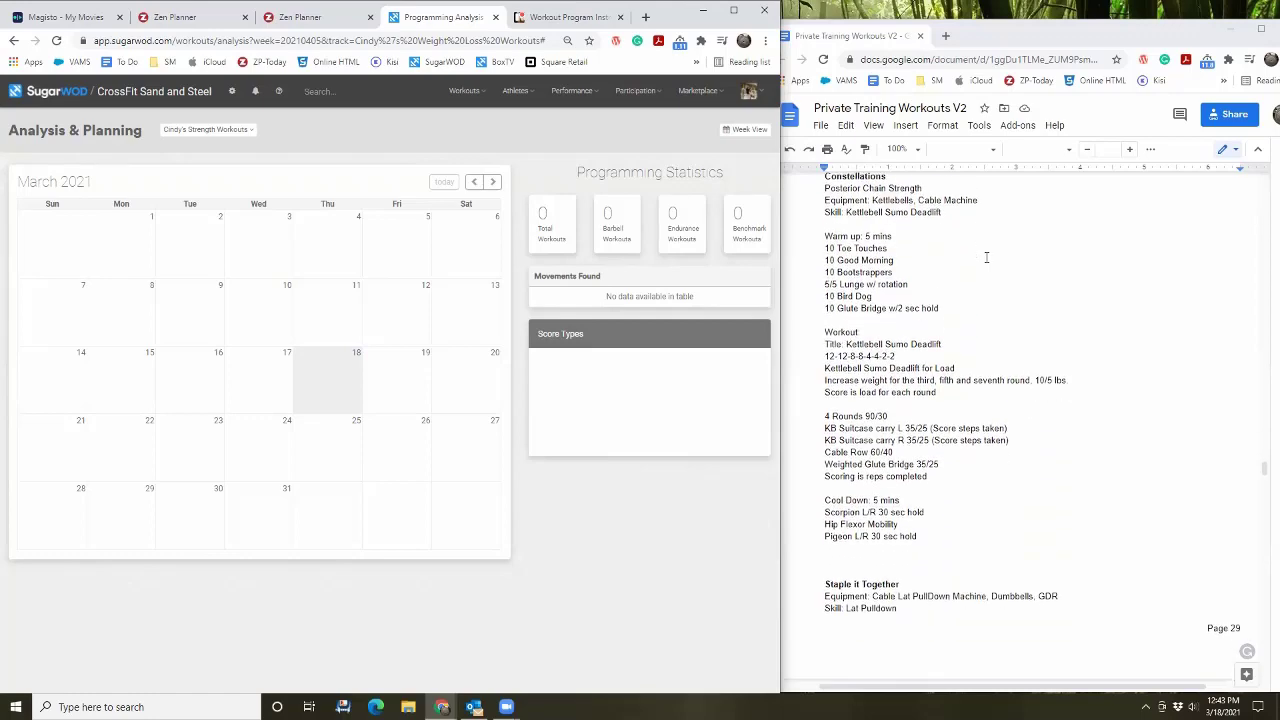
pyautogui.scroll(-3, 986, 257)
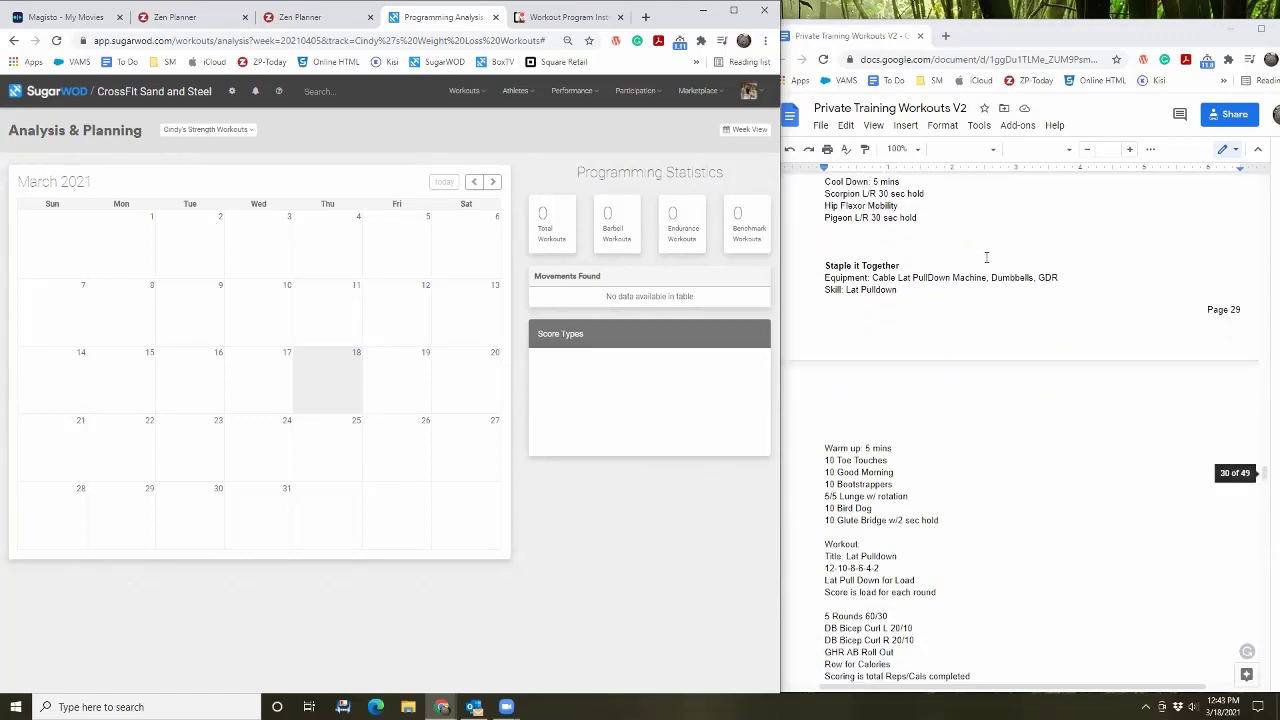
pyautogui.scroll(-4, 986, 258)
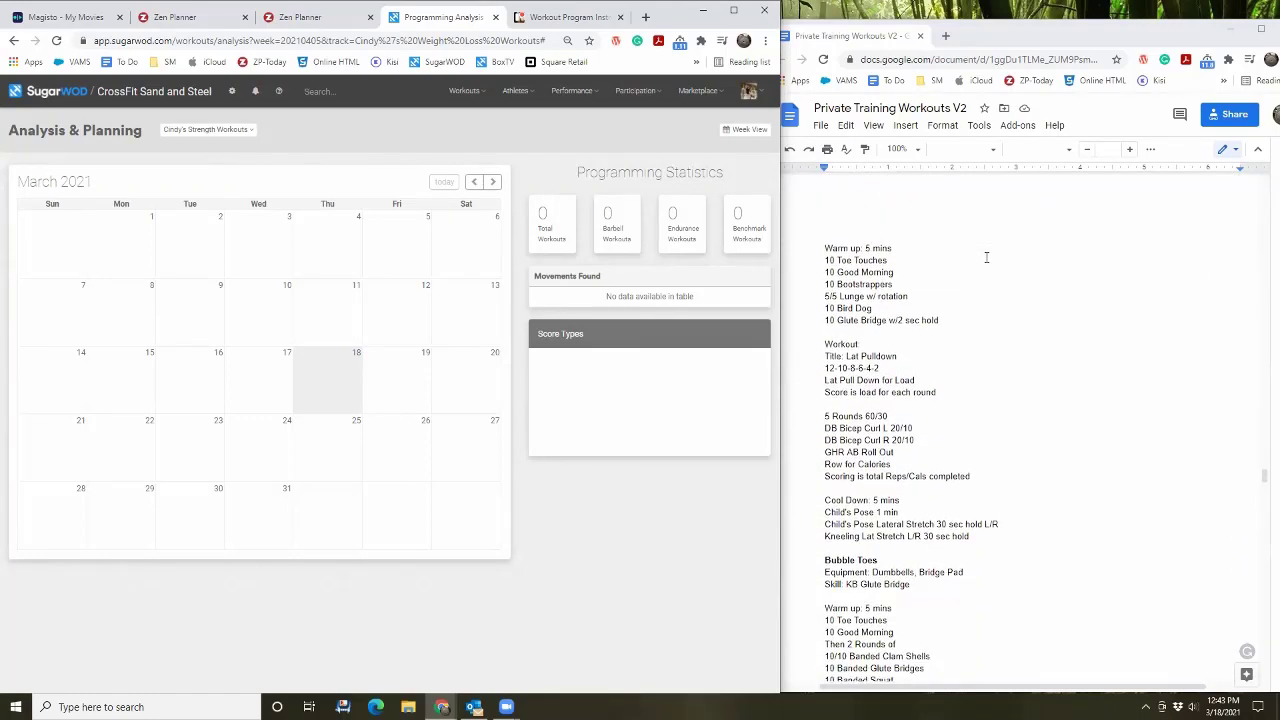
pyautogui.scroll(-4, 986, 257)
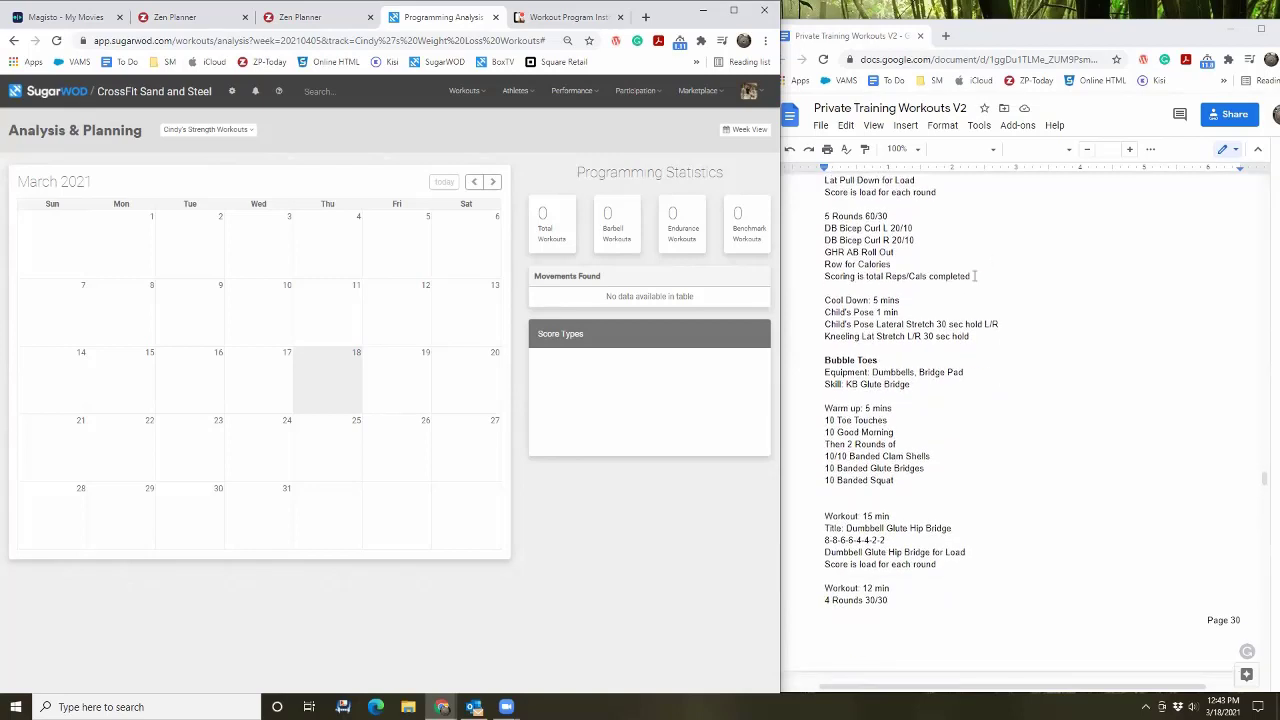
pyautogui.scroll(-5, 965, 303)
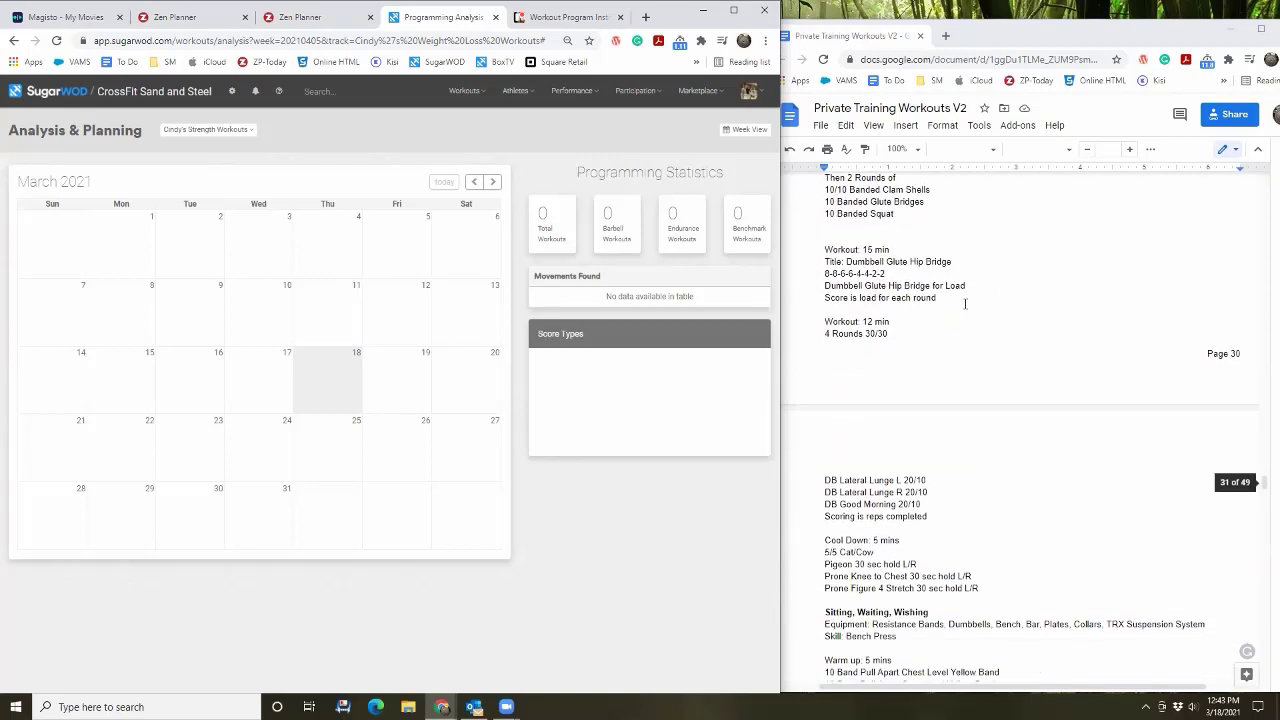
pyautogui.scroll(-3, 965, 303)
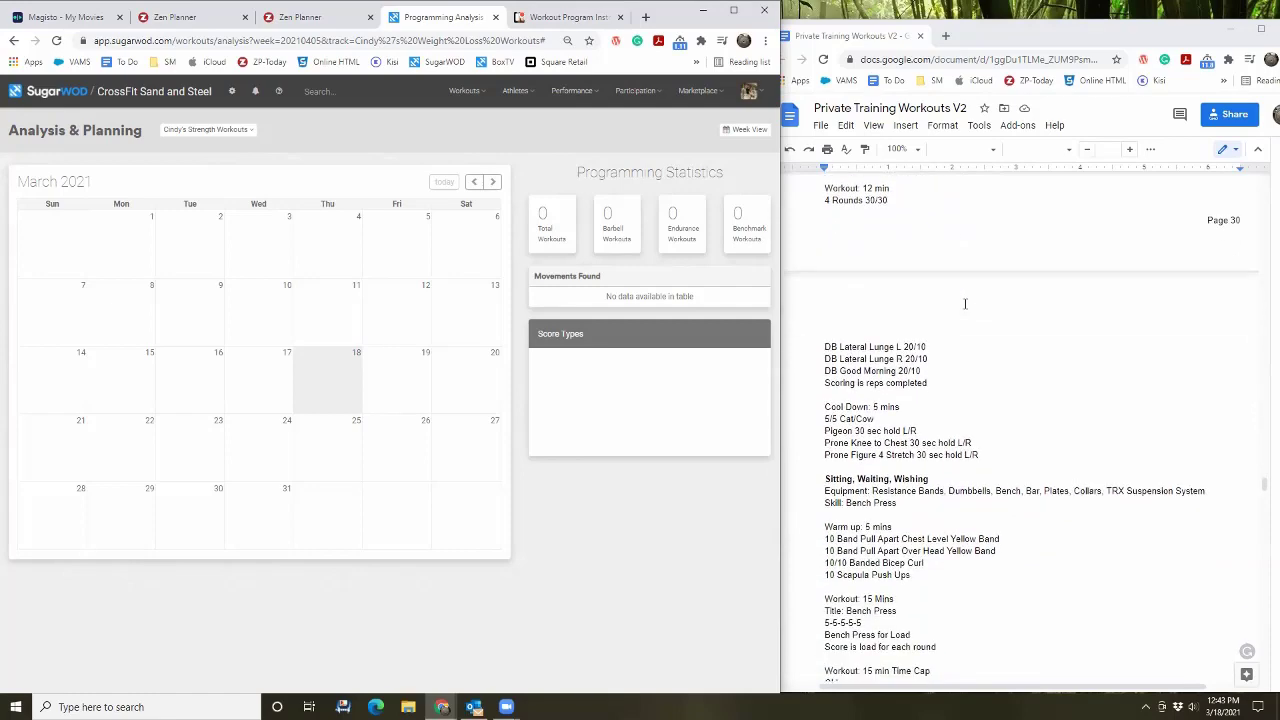
pyautogui.scroll(-3, 965, 303)
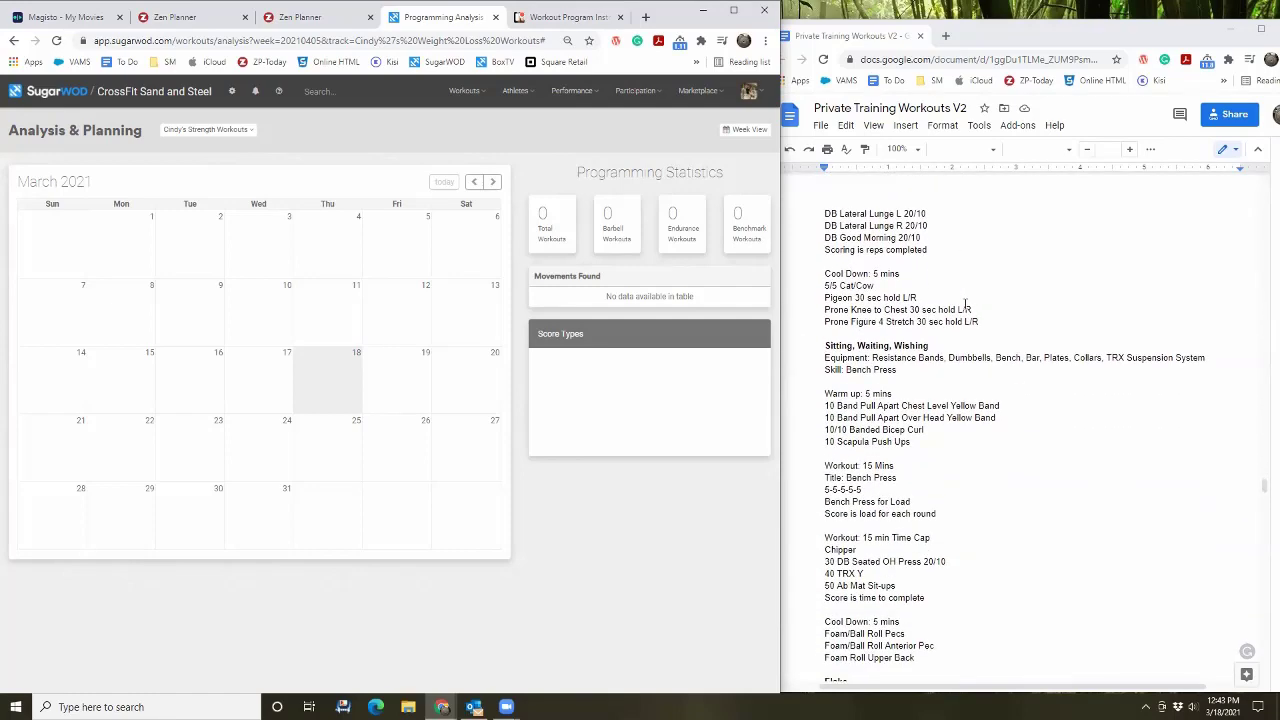
pyautogui.scroll(-1, 965, 303)
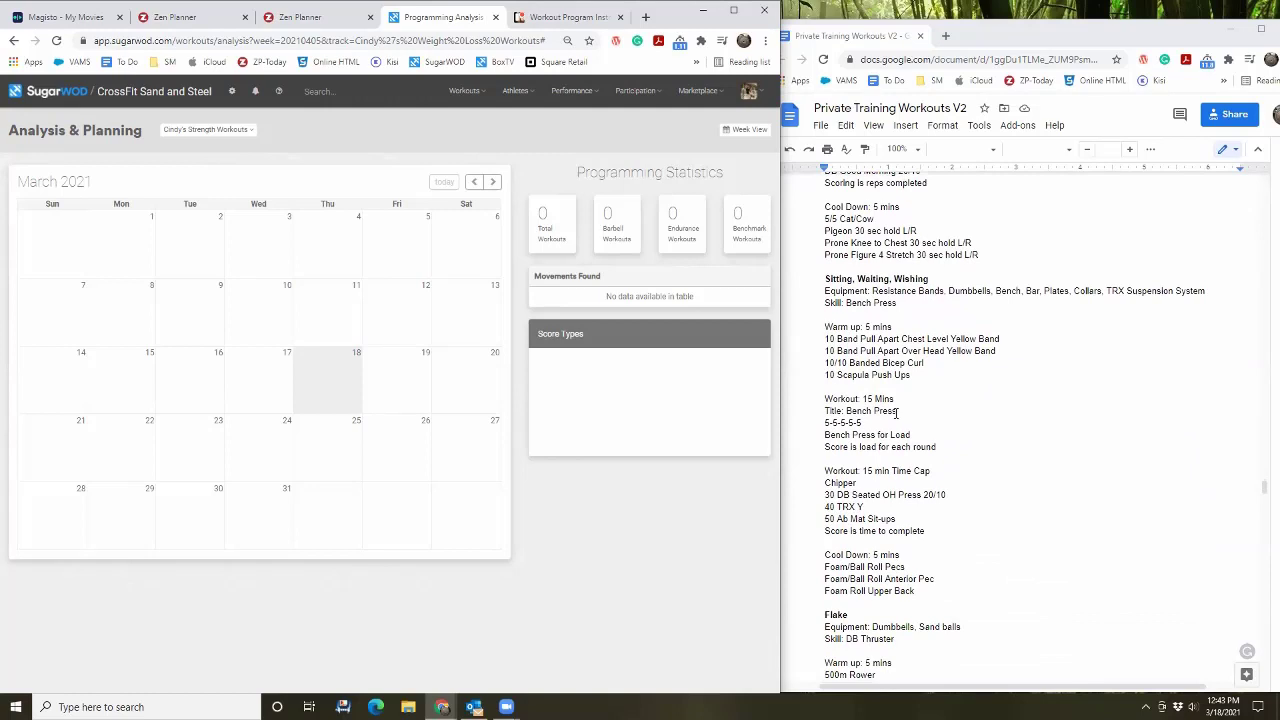
# Step: In the Sitting, Waiting, Wishing workout, make the bench press line read "Barbell Bench Press for Load"
pyautogui.click(898, 410)
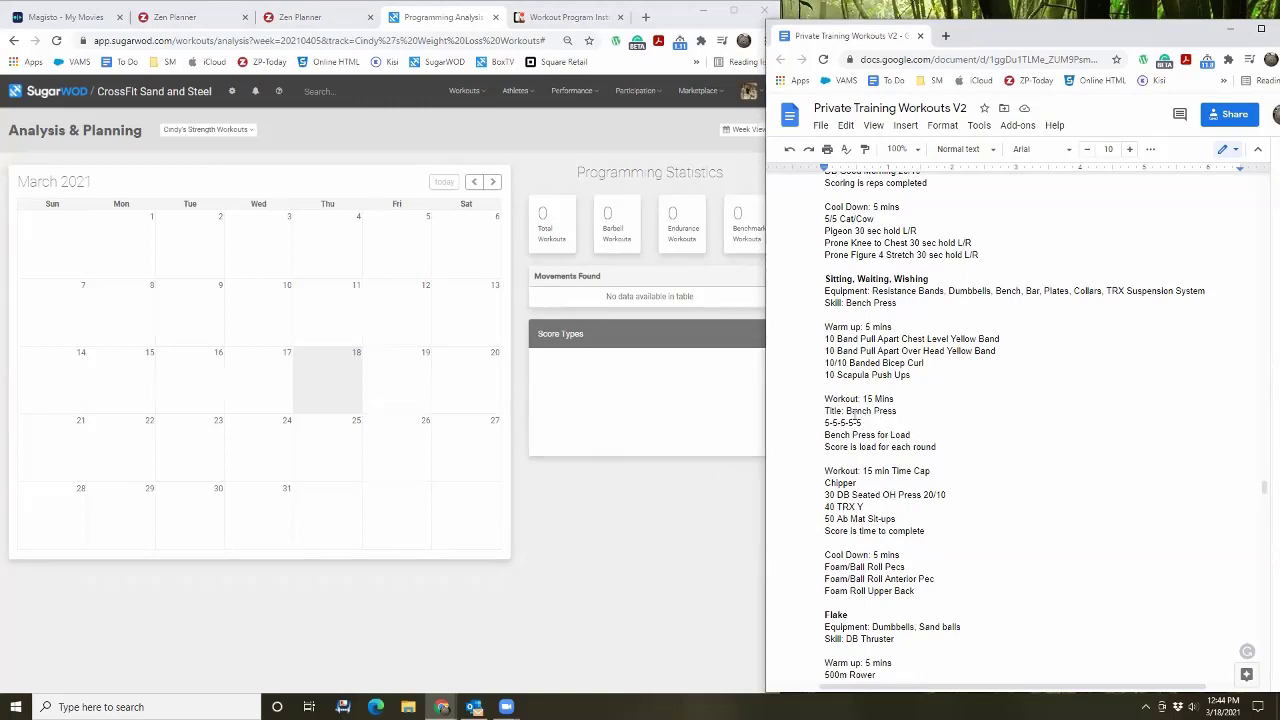
pyautogui.click(823, 434)
pyautogui.write('Dumbbell')
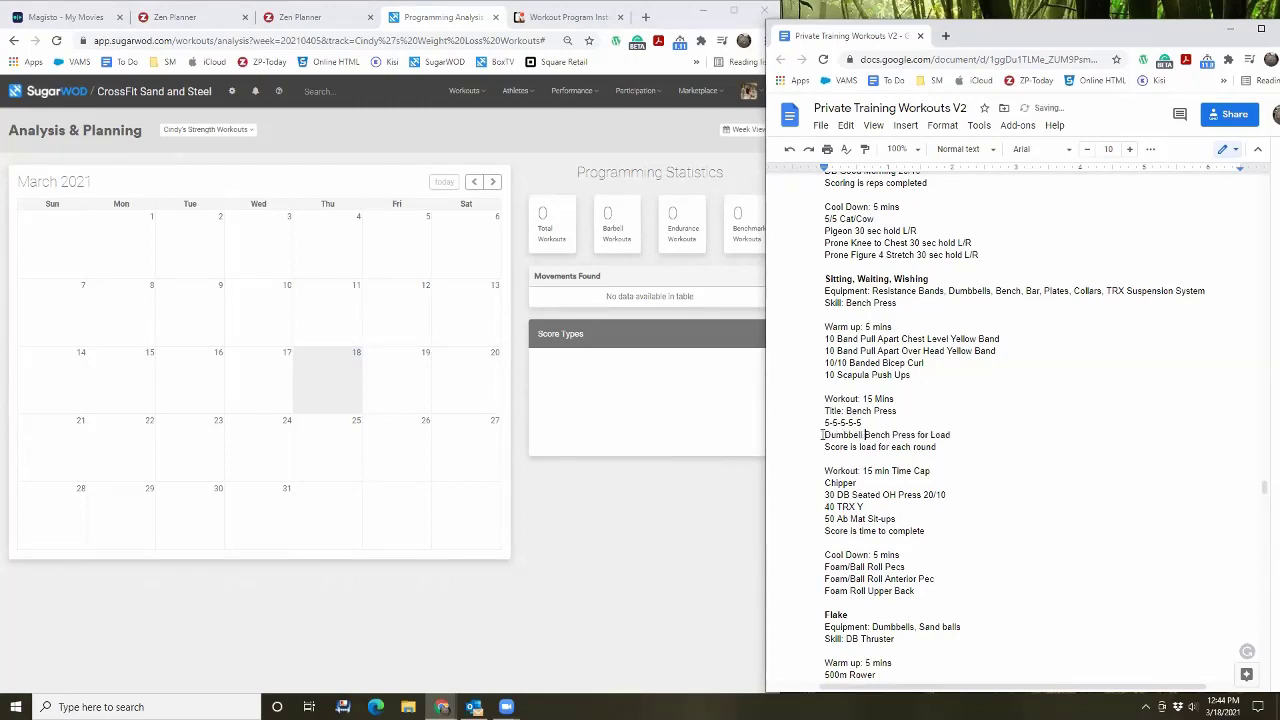
pyautogui.scroll(-5, 822, 434)
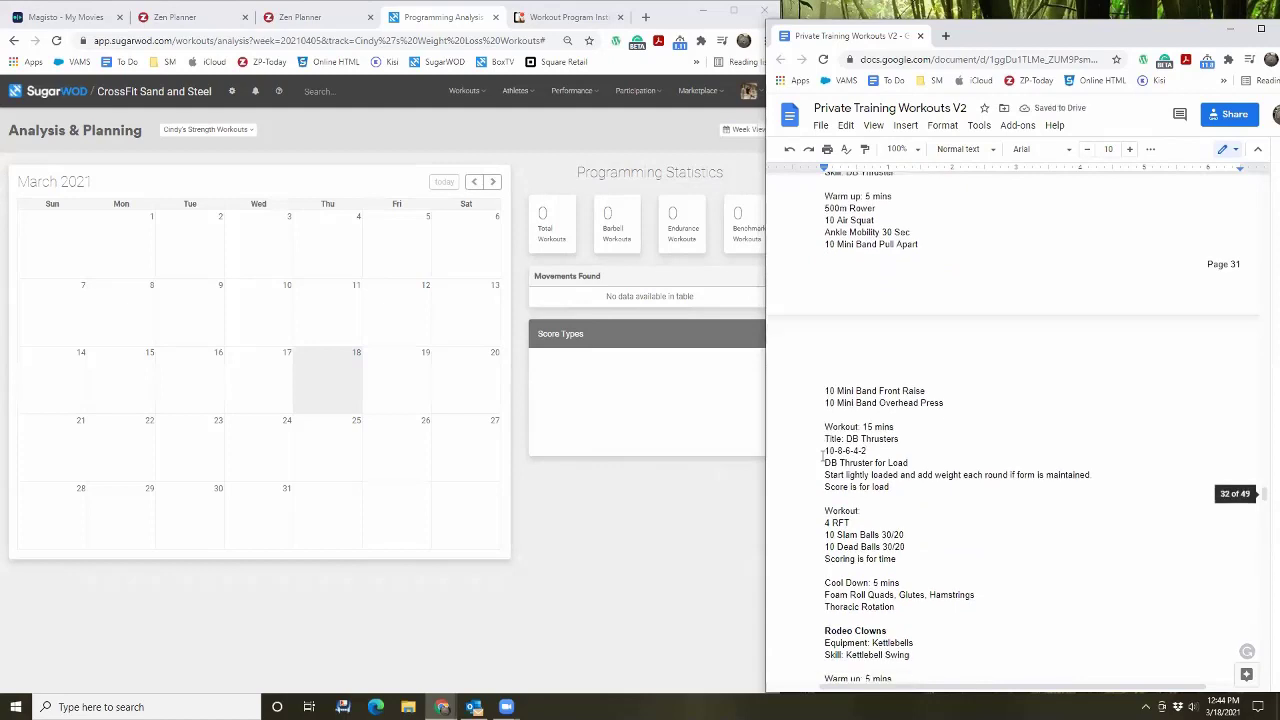
pyautogui.scroll(4, 822, 456)
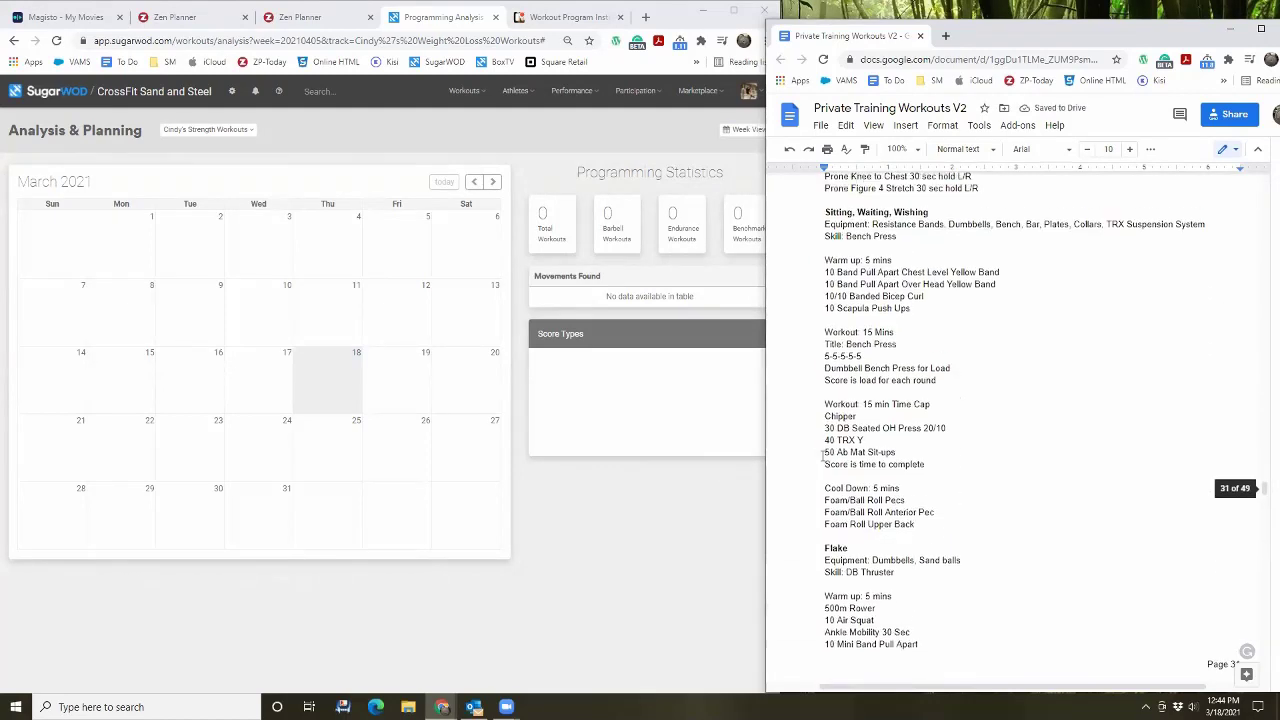
pyautogui.hotkey('ctrl', 'BackSpace')
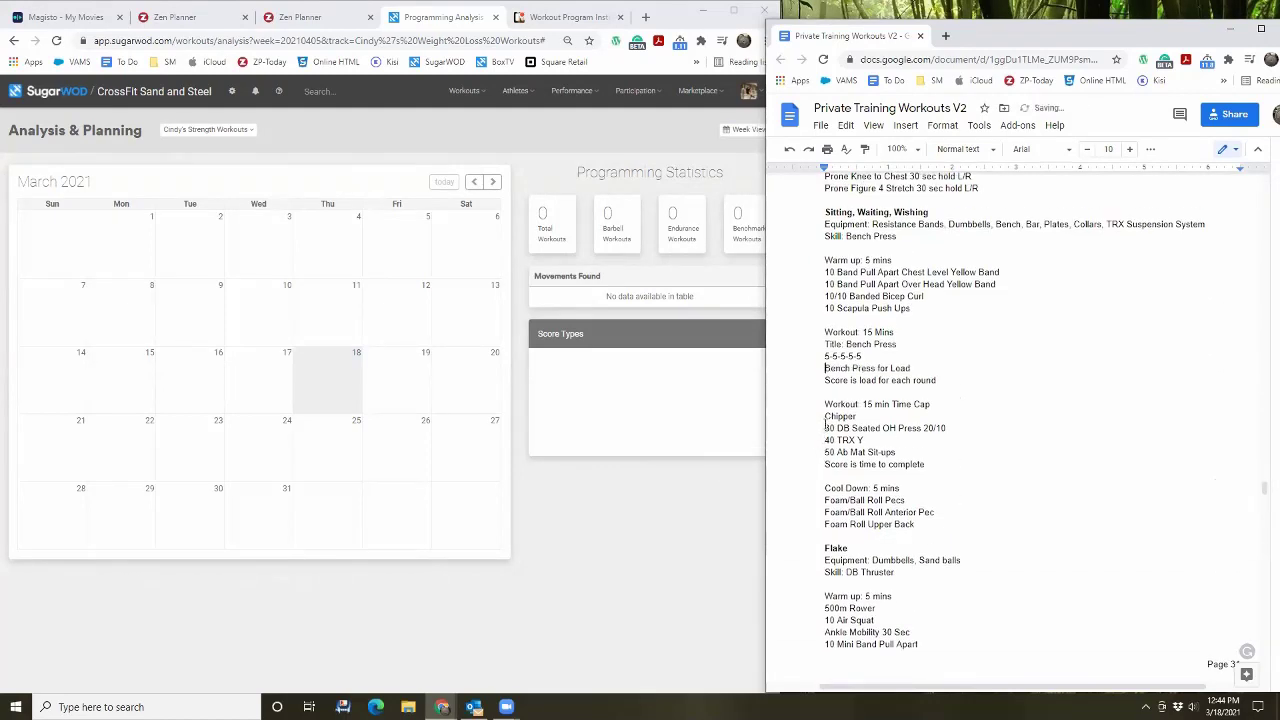
pyautogui.write('Barbell')
# Step: Open the week of March 1, 2021 in the client's strength workouts track and begin scheduling a workout
pyautogui.click(543, 538)
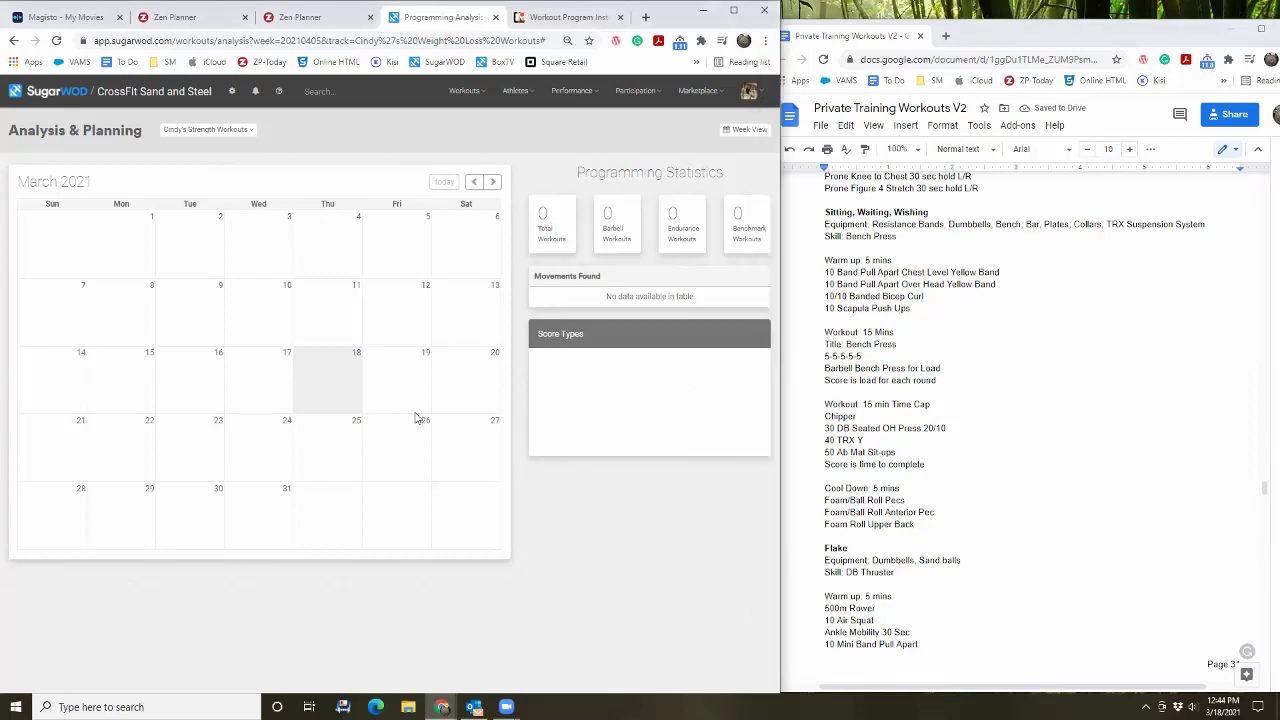
pyautogui.click(127, 247)
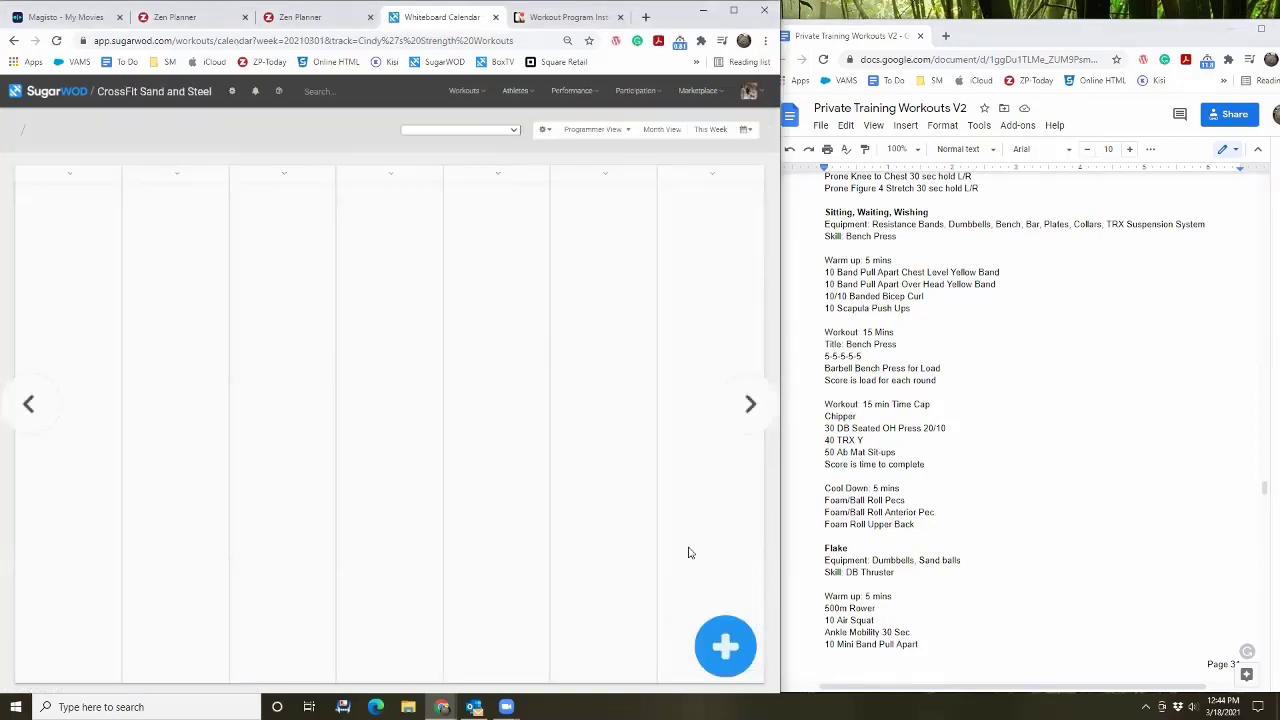
pyautogui.click(728, 648)
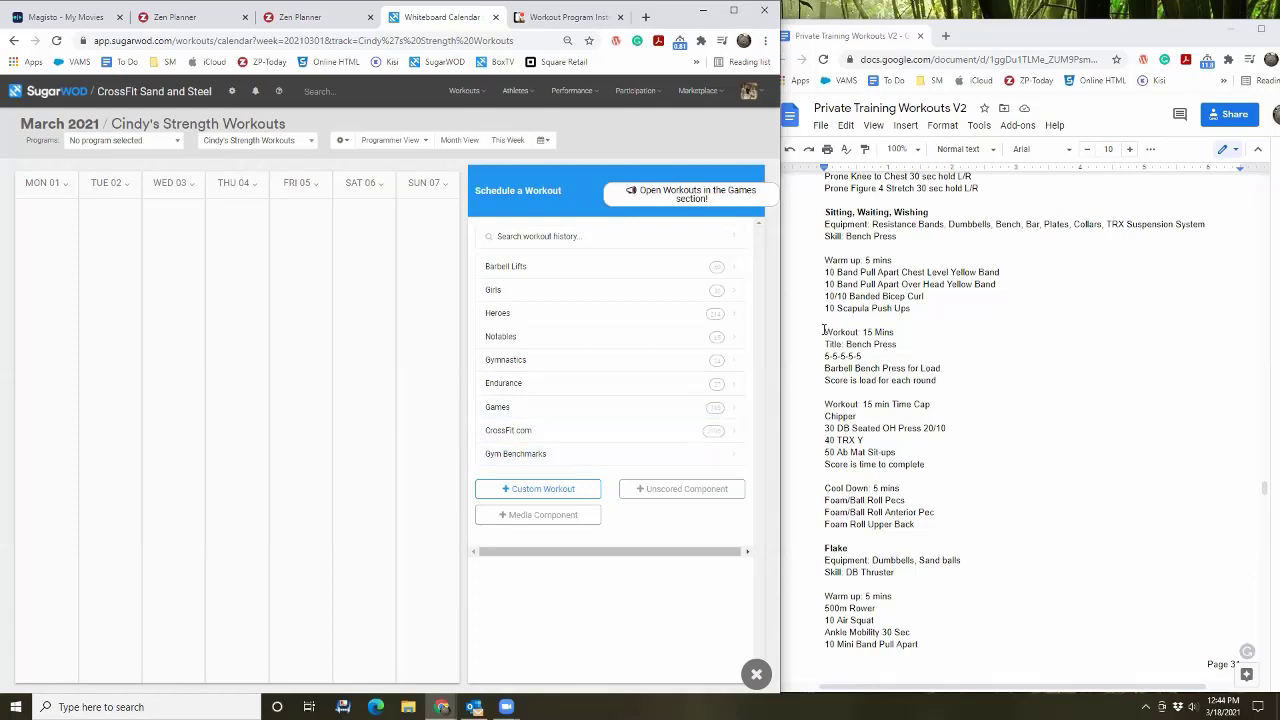
# Step: Examine the Bench Press barbell lift's constant and variable reps settings, and return to the workout scheduling choices
pyautogui.click(606, 267)
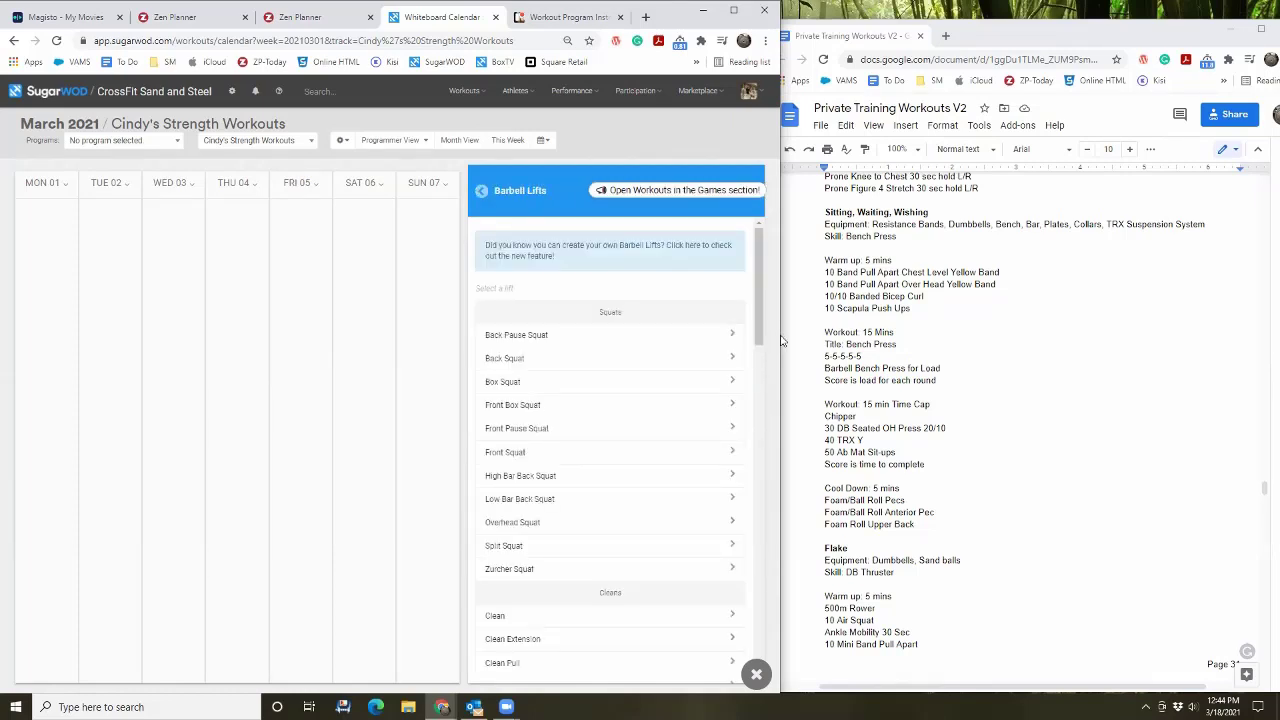
pyautogui.scroll(-8, 650, 390)
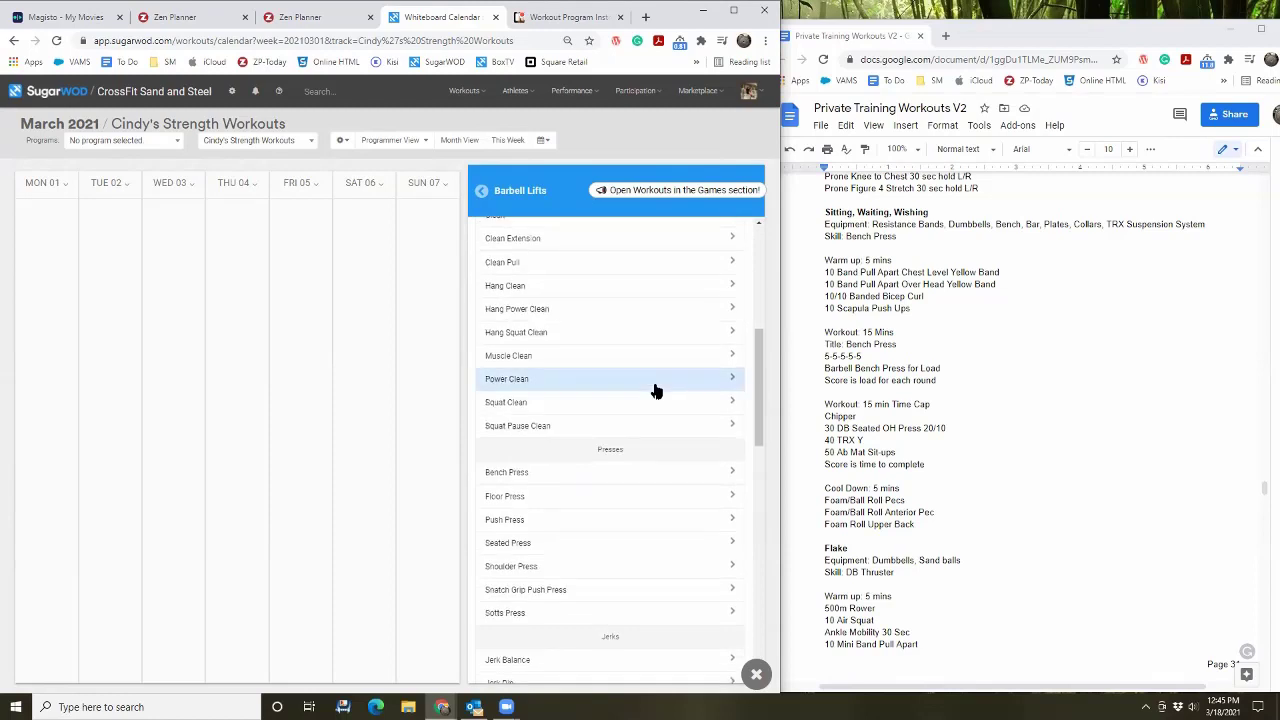
pyautogui.click(635, 343)
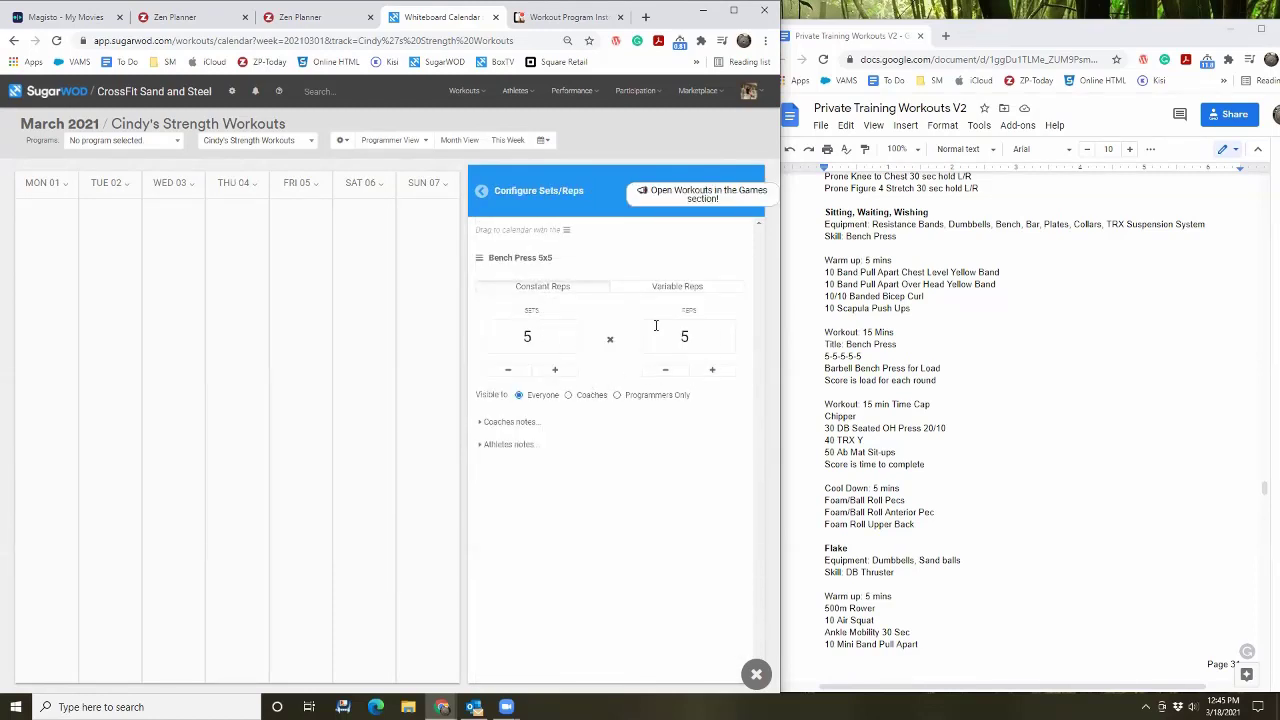
pyautogui.click(676, 287)
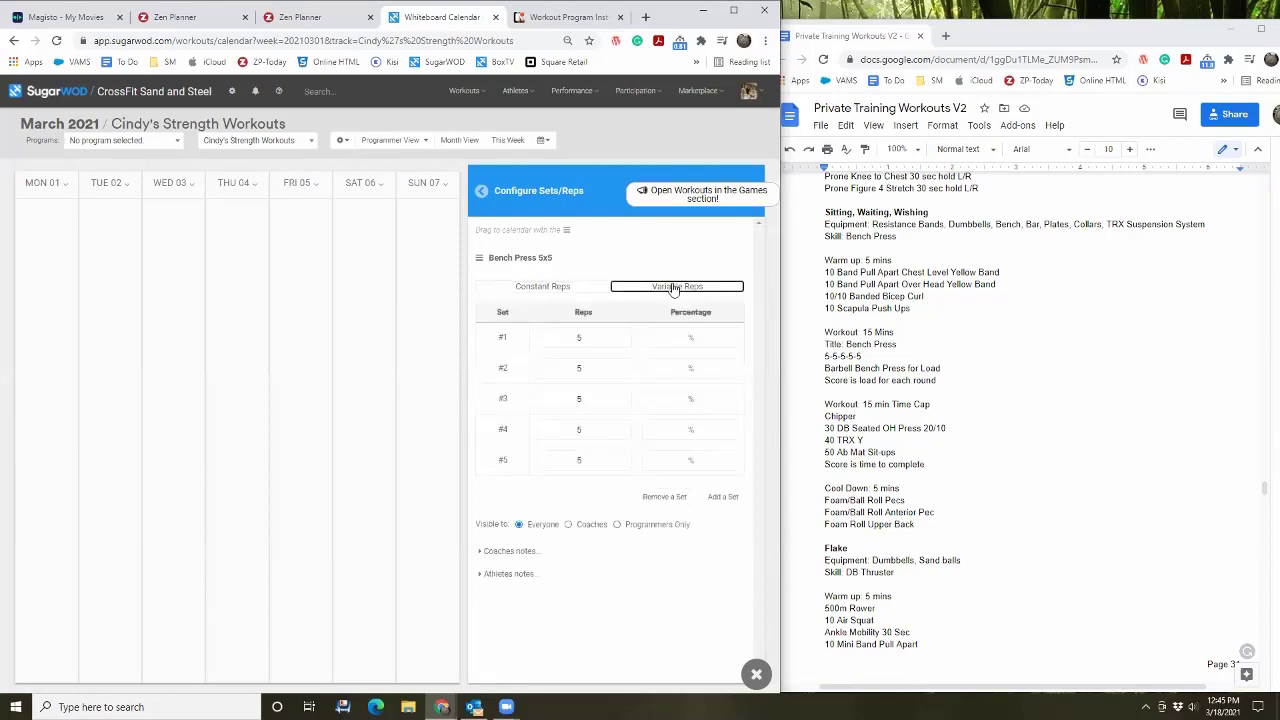
pyautogui.click(573, 289)
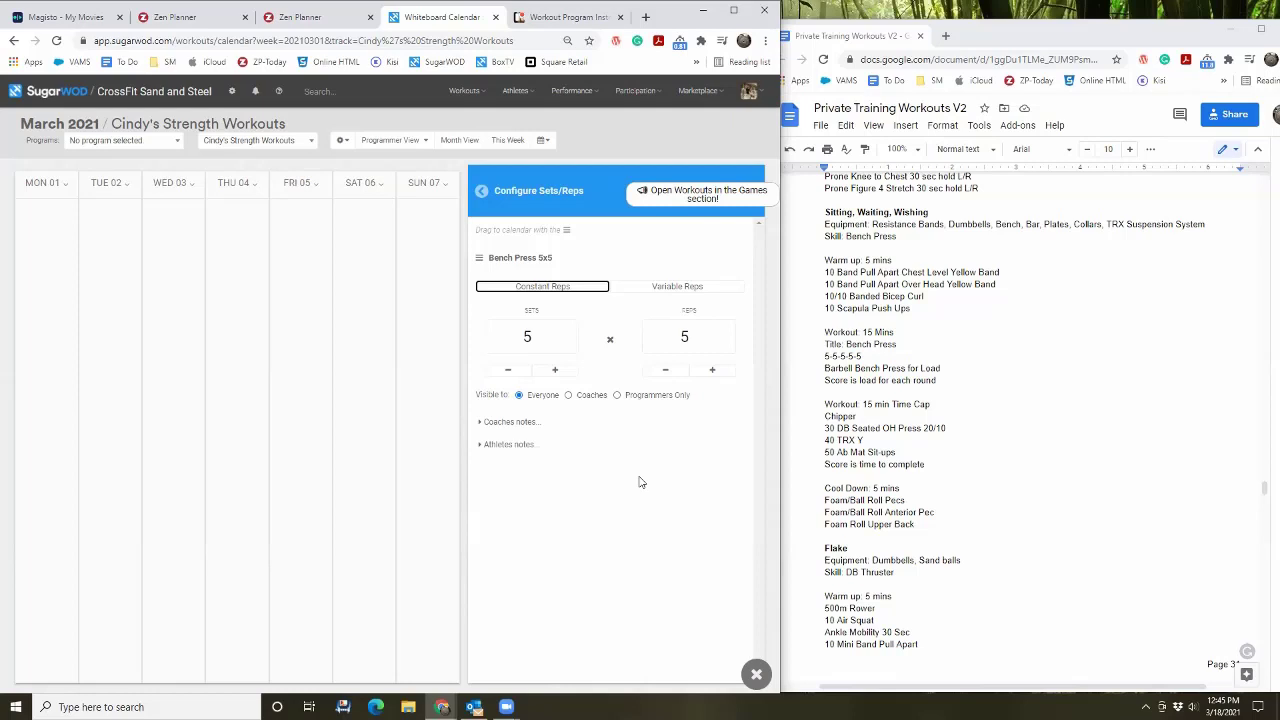
pyautogui.click(482, 194)
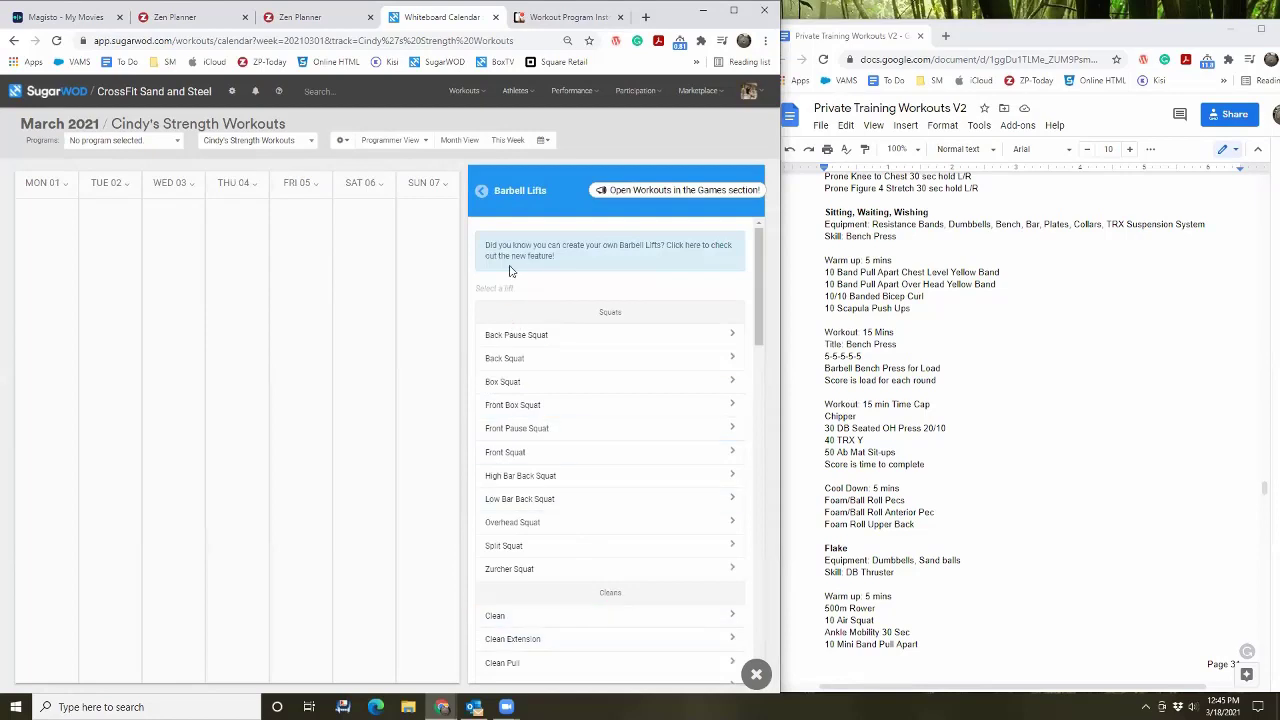
pyautogui.click(483, 191)
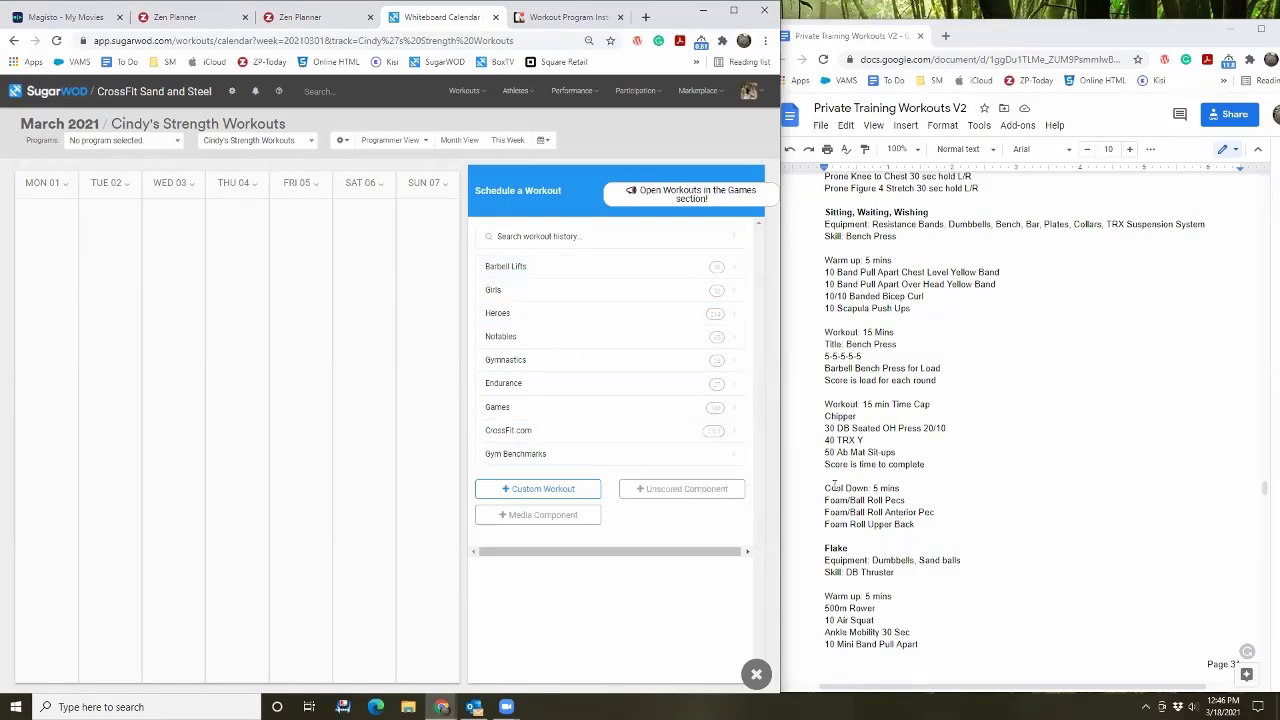
# Step: Review the strength workouts in the planning document back to the section's first workout, Banana Pancakes
pyautogui.click(870, 464)
pyautogui.scroll(10, 869, 468)
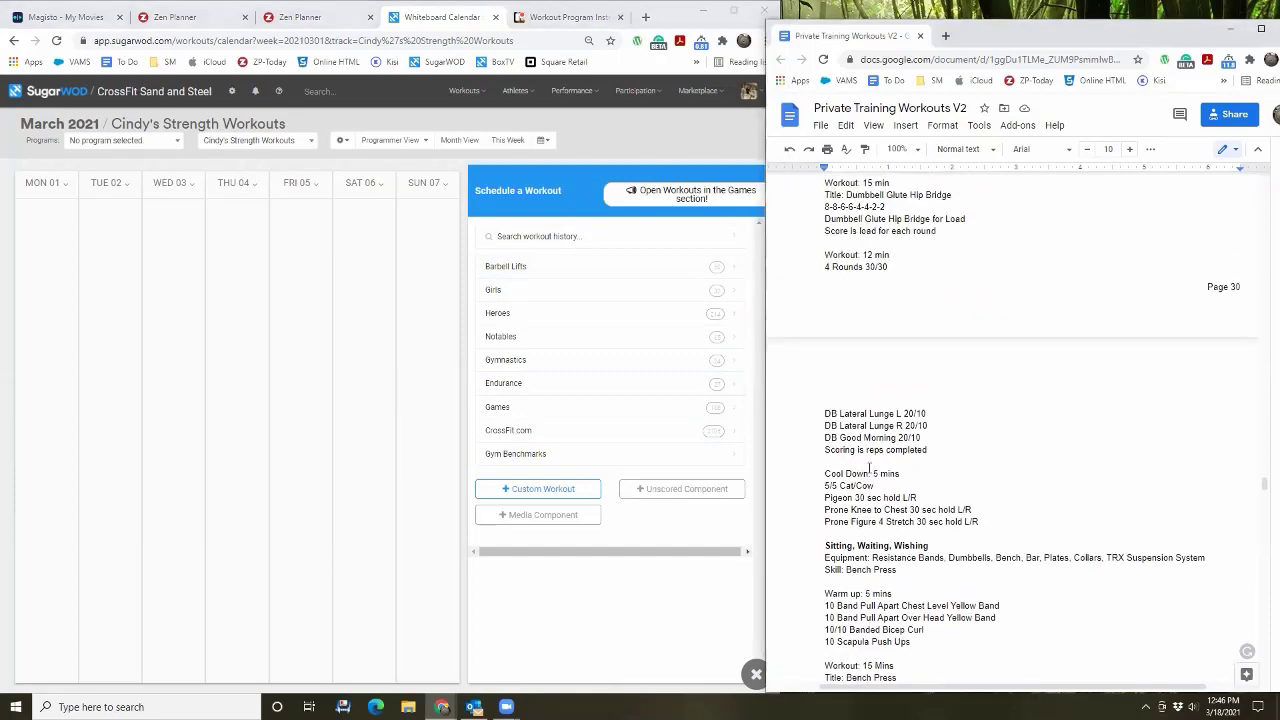
pyautogui.scroll(10, 869, 469)
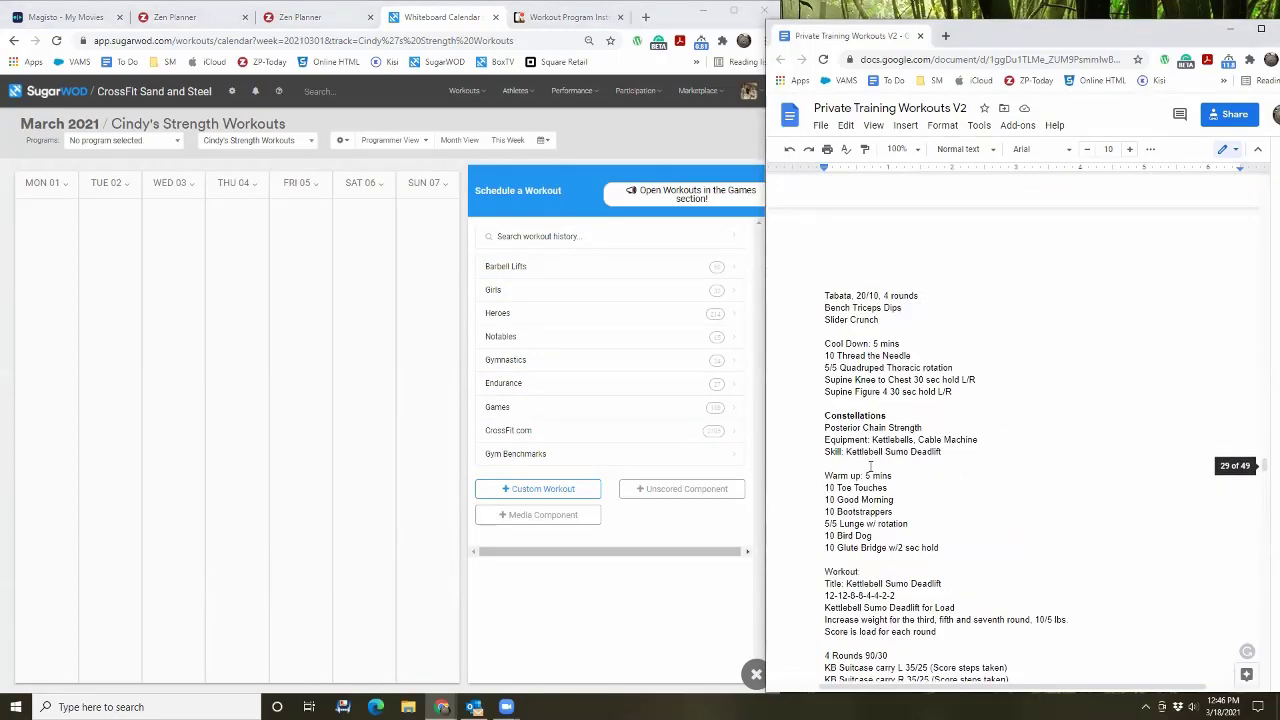
pyautogui.scroll(5, 873, 462)
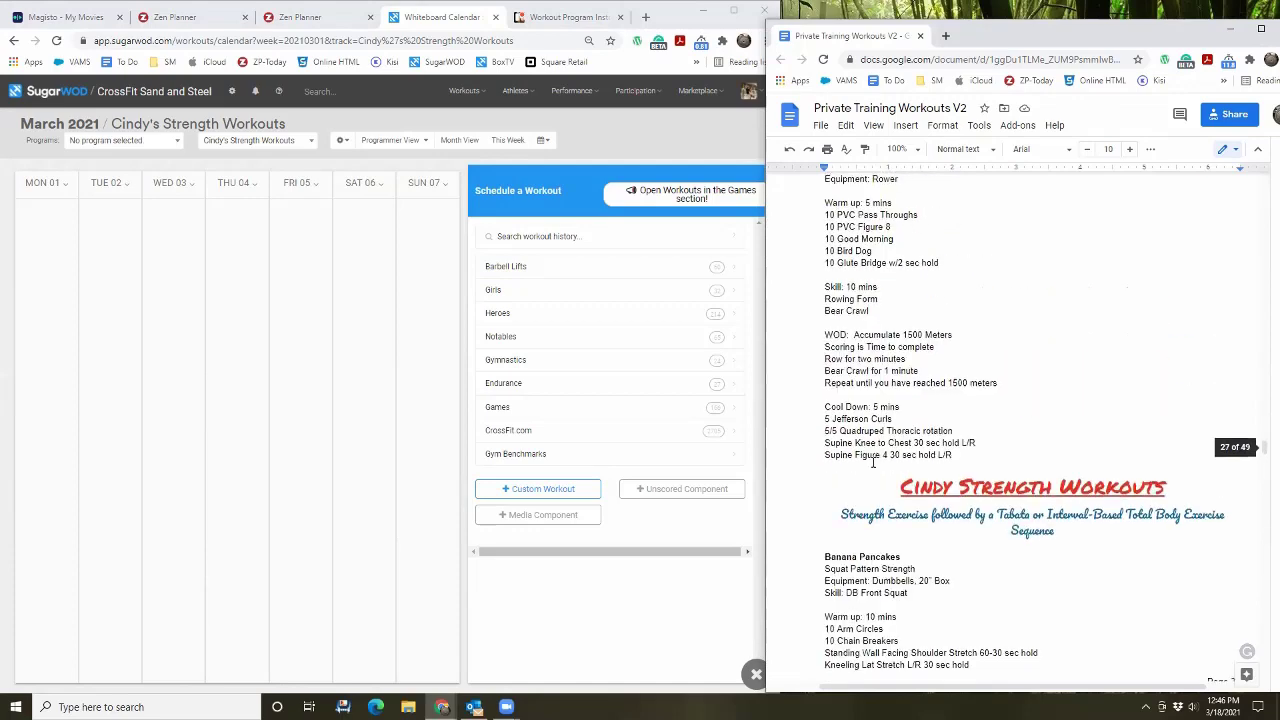
pyautogui.scroll(-3, 873, 462)
pyautogui.scroll(-3, 873, 462)
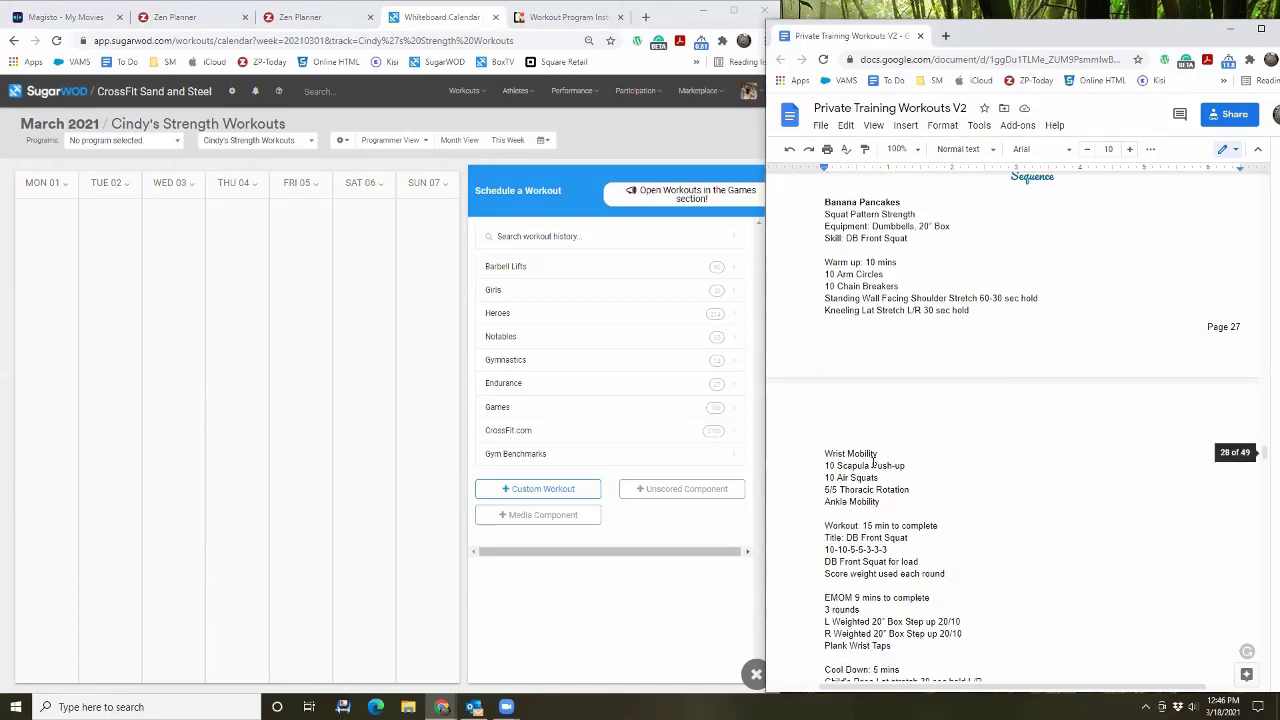
pyautogui.scroll(-2, 876, 463)
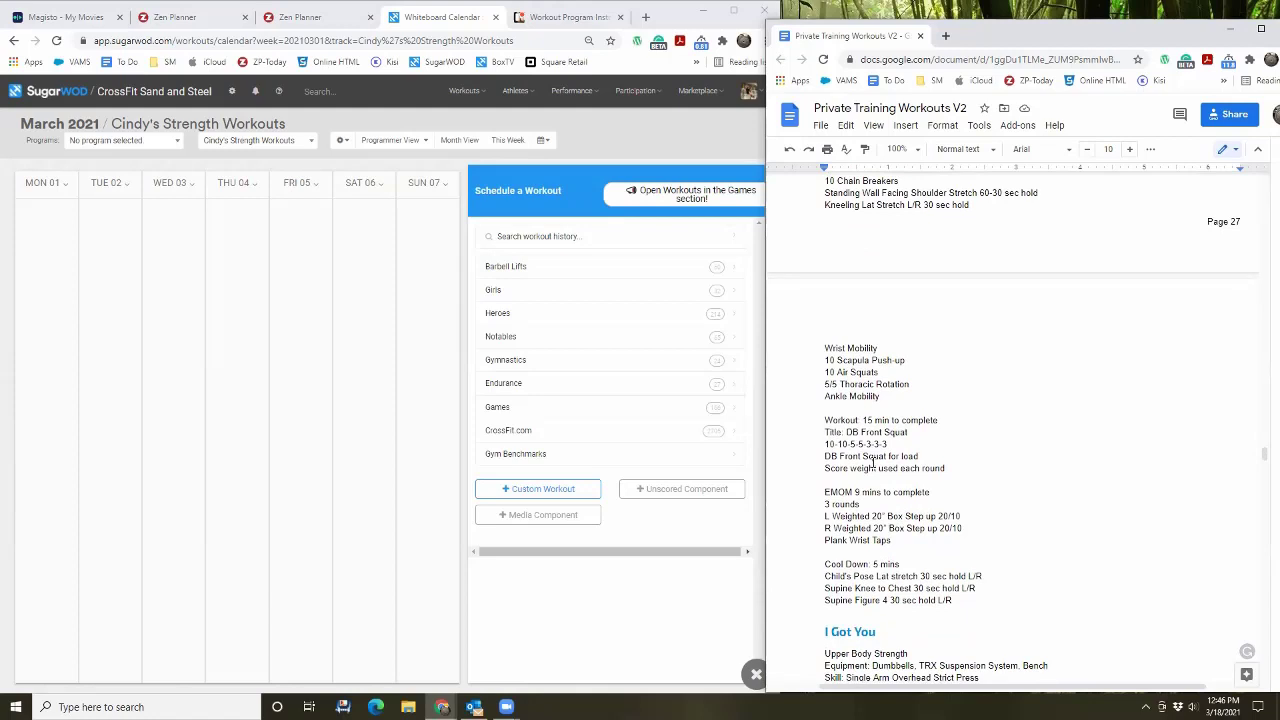
pyautogui.scroll(5, 873, 462)
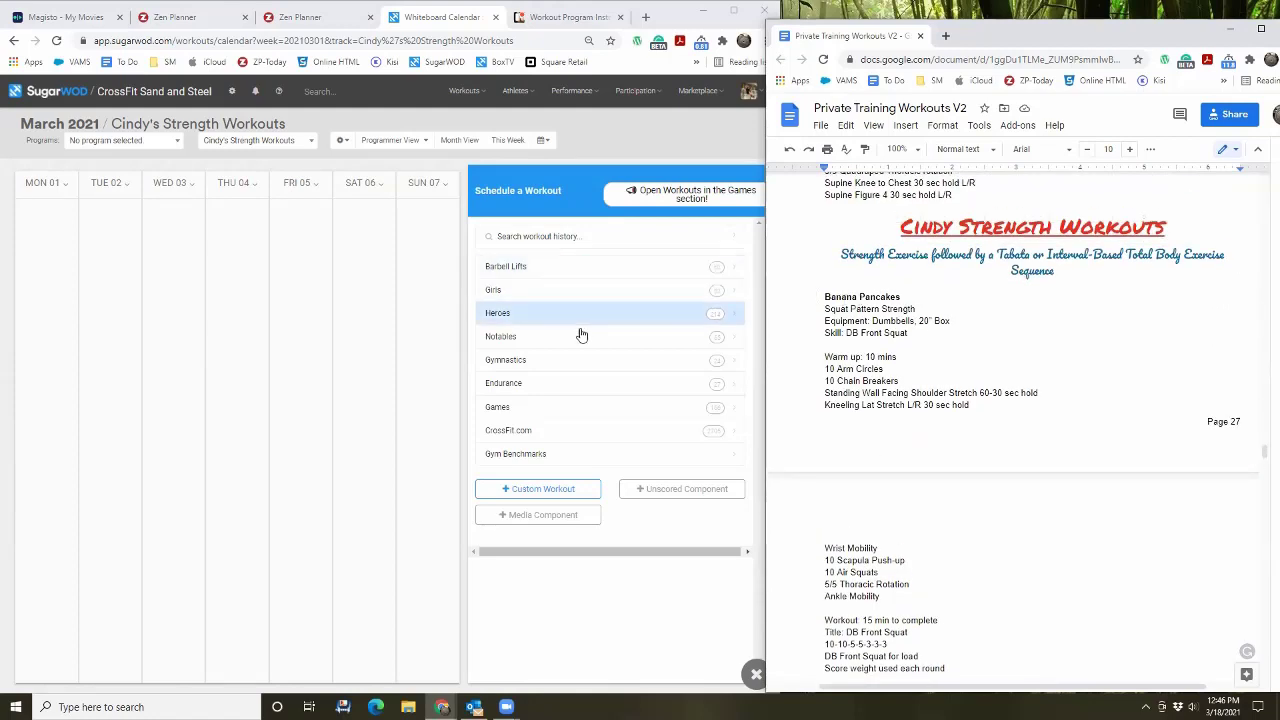
# Step: Start a custom workout and name it "Banana Pancakes Warmup", copying the workout title from the planning document
pyautogui.click(548, 490)
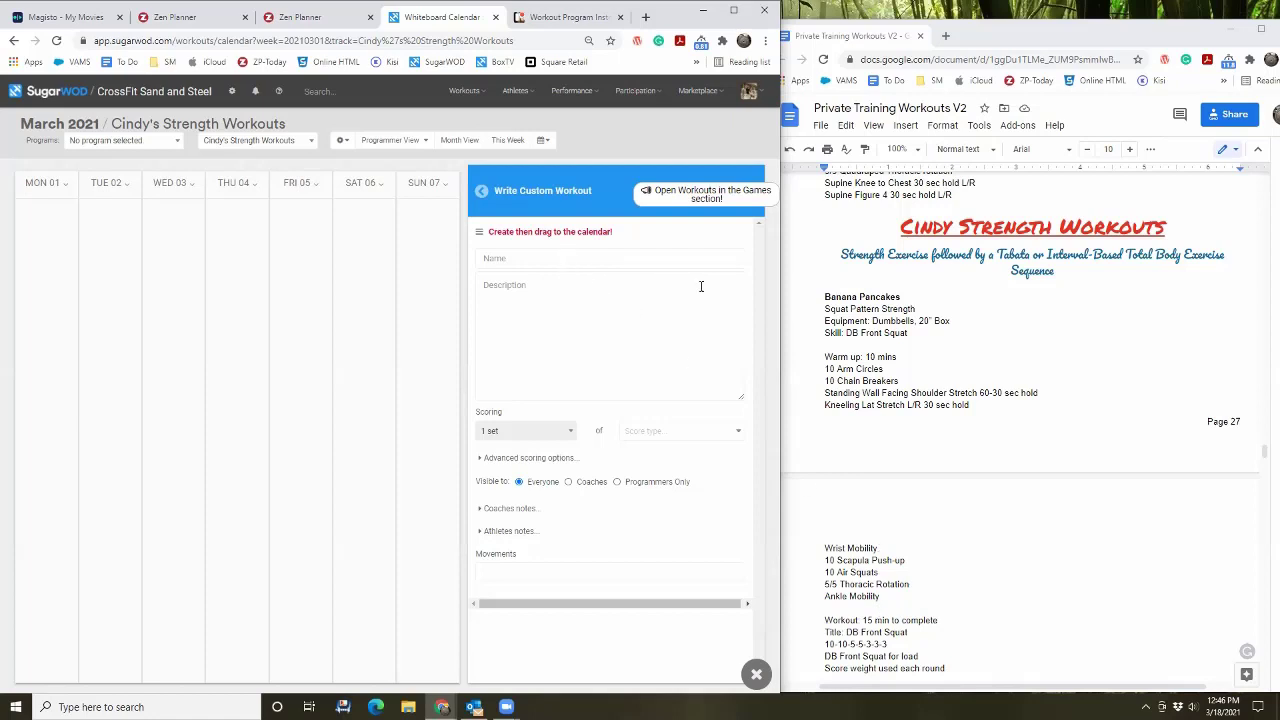
pyautogui.click(912, 297)
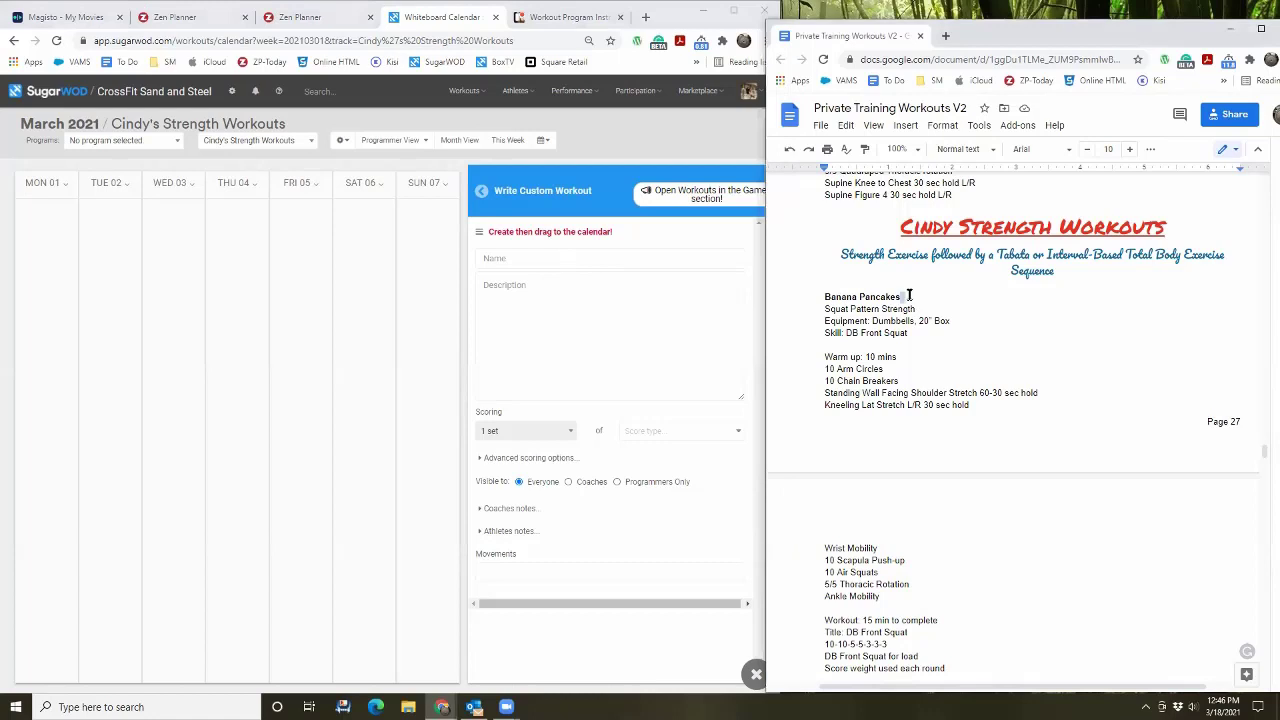
pyautogui.hotkey('ctrl', 'shift', 'Left')
pyautogui.hotkey('ctrl', 'shift', 'Left')
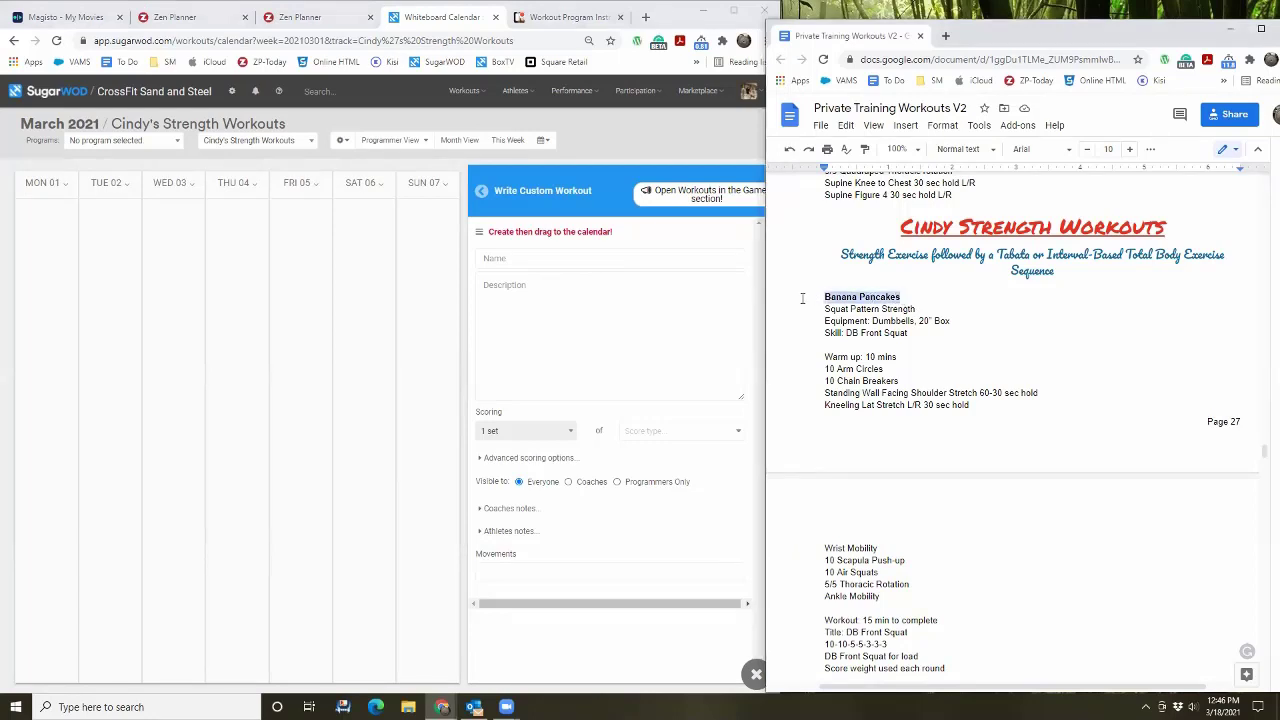
pyautogui.hotkey('ctrl', 'c')
pyautogui.click(538, 258)
pyautogui.hotkey('ctrl', 'v')
pyautogui.write('Warump')
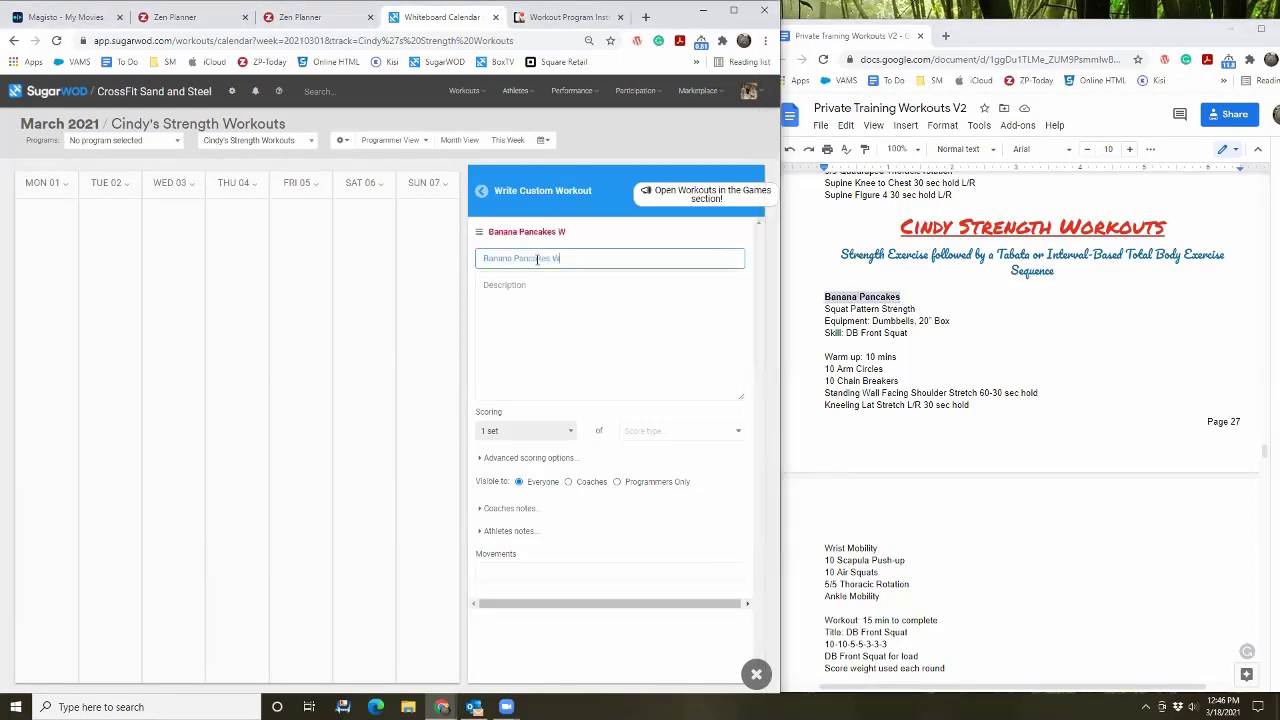
pyautogui.press('BackSpace')
pyautogui.press('BackSpace')
pyautogui.press('BackSpace')
pyautogui.write('m')
# Step: Change the custom workout's name to "Front Squat Warmup for Banana Pancakes"
pyautogui.write('Front Squa')
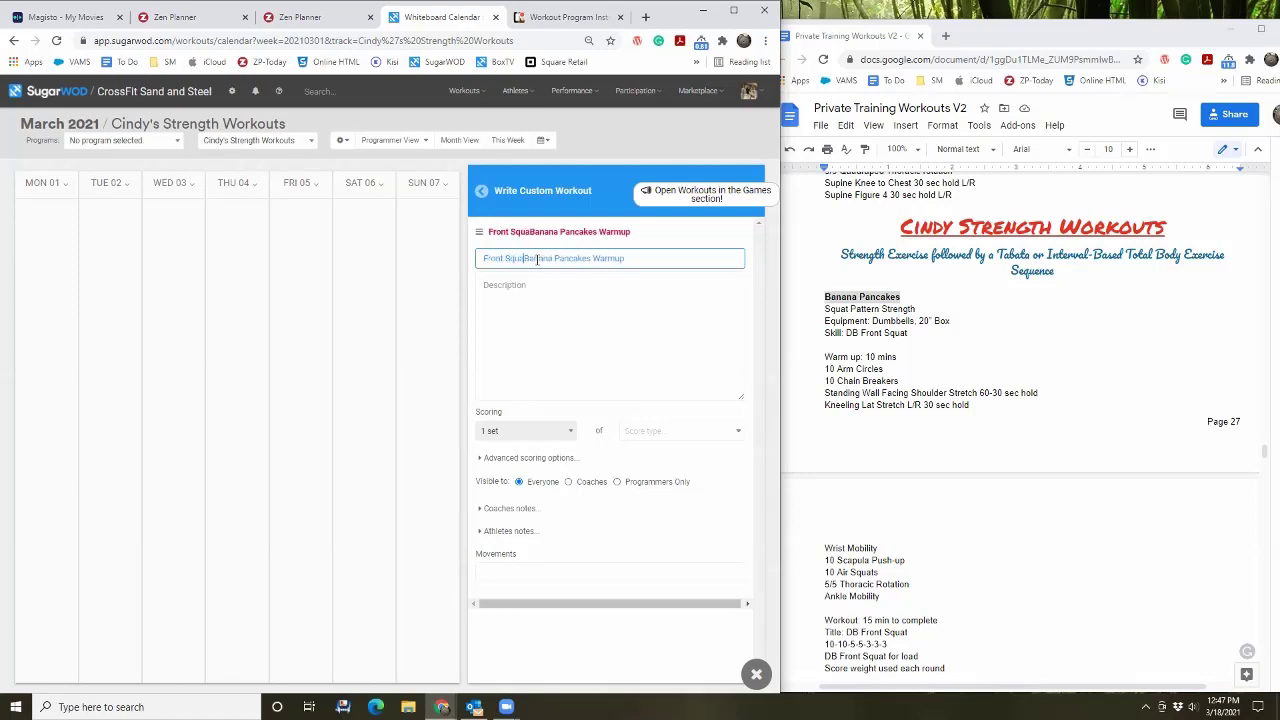
pyautogui.write('t ')
pyautogui.write('Warmup')
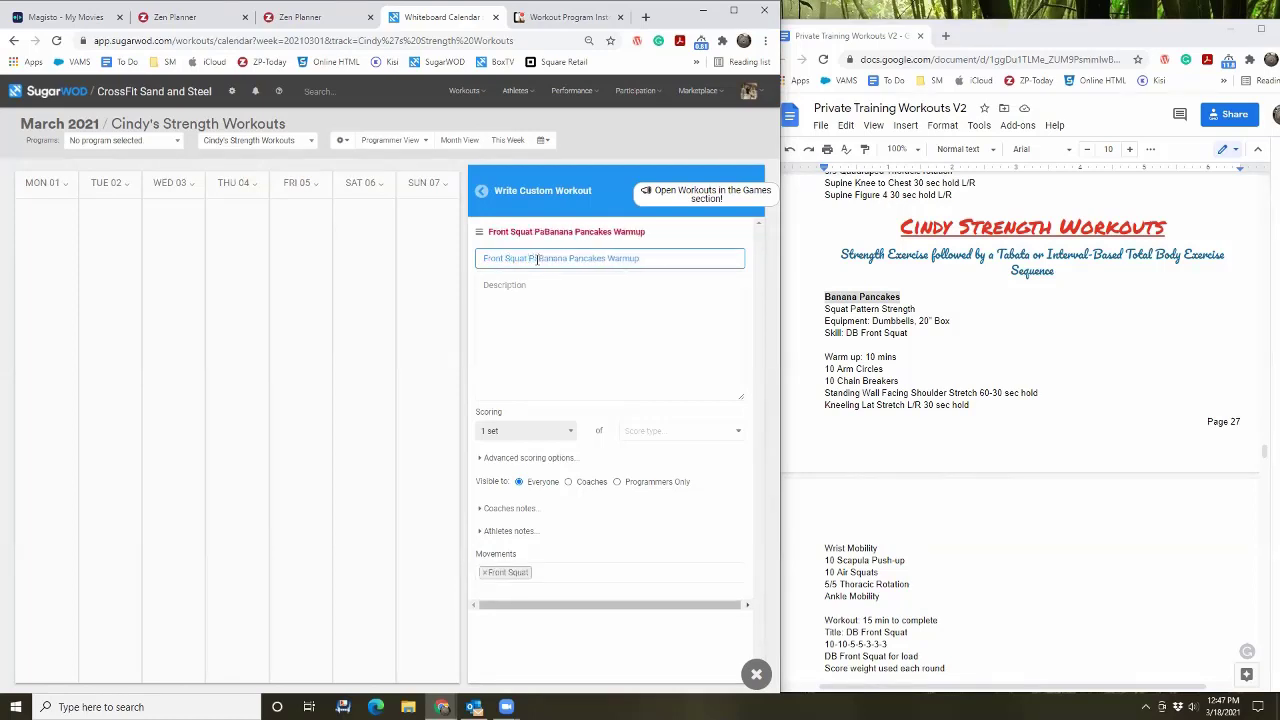
pyautogui.write(' for')
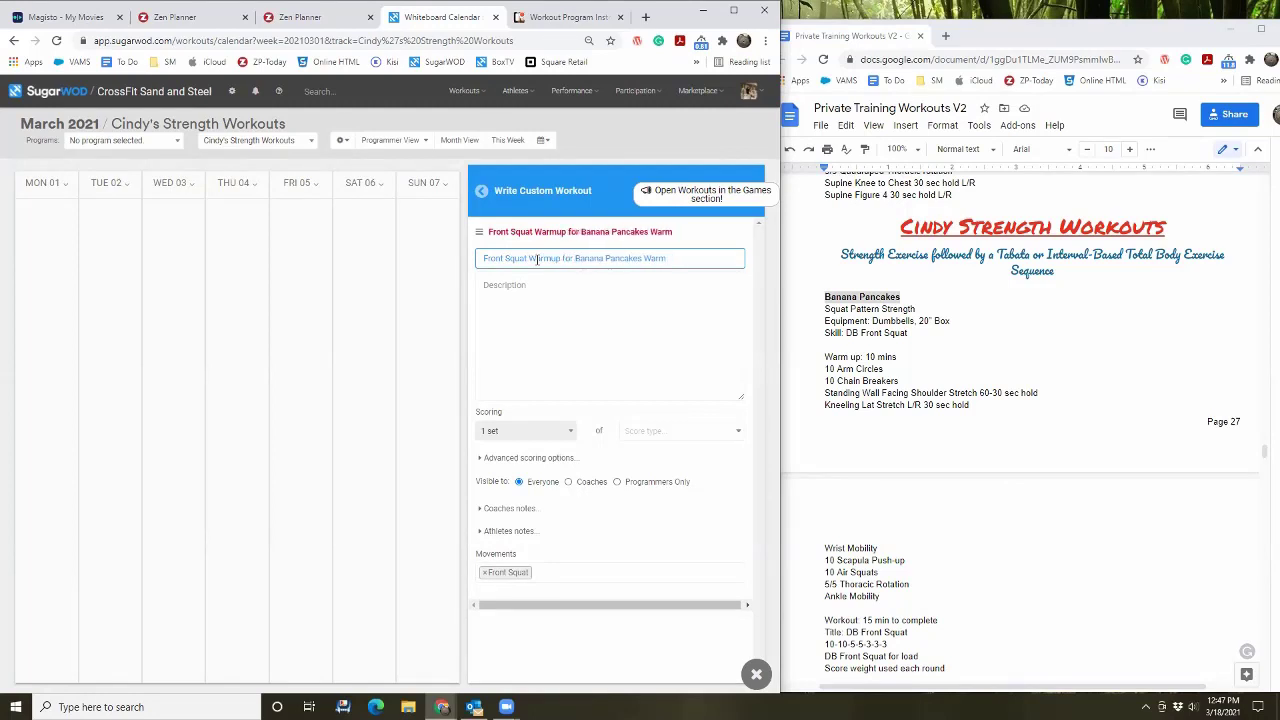
pyautogui.press('BackSpace')
pyautogui.press('BackSpace')
pyautogui.press('BackSpace')
pyautogui.press('BackSpace')
pyautogui.press('BackSpace')
# Step: Copy the Banana Pancakes text from "Squat Pattern Strength" through "Ankle Mobility" into the custom workout's description
pyautogui.click(924, 322)
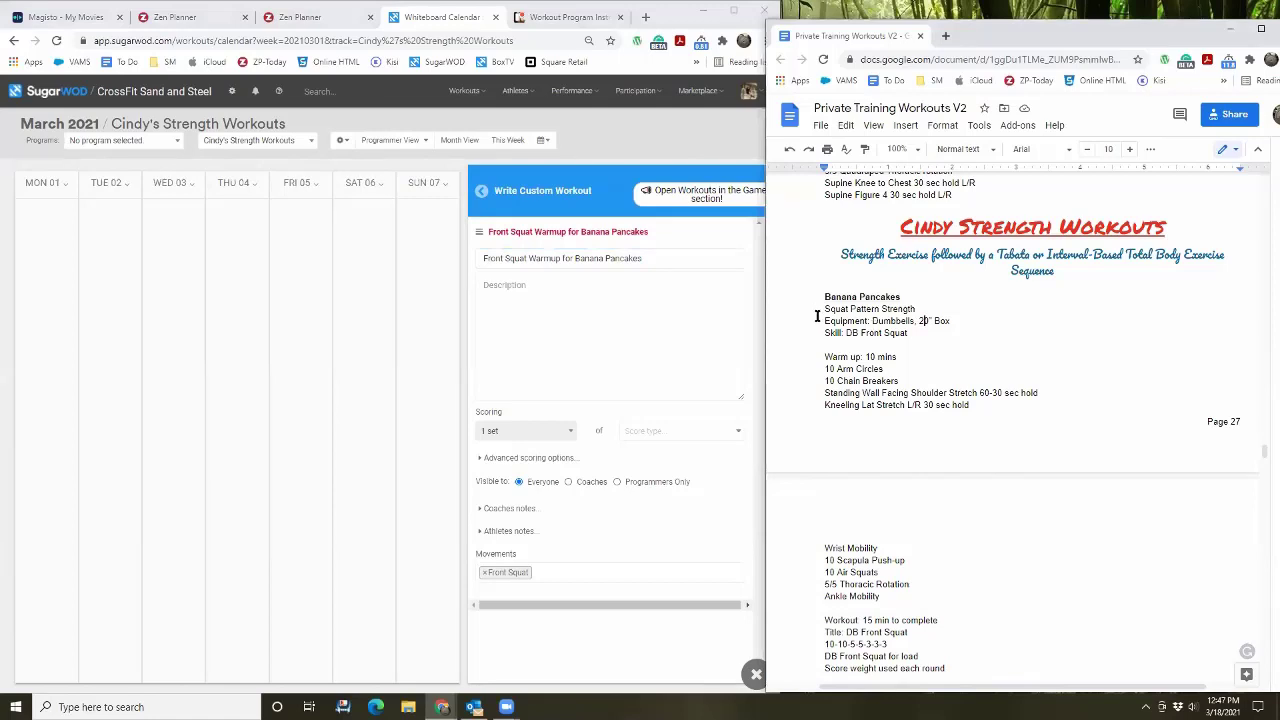
pyautogui.moveTo(824, 309); pyautogui.dragTo(950, 322)
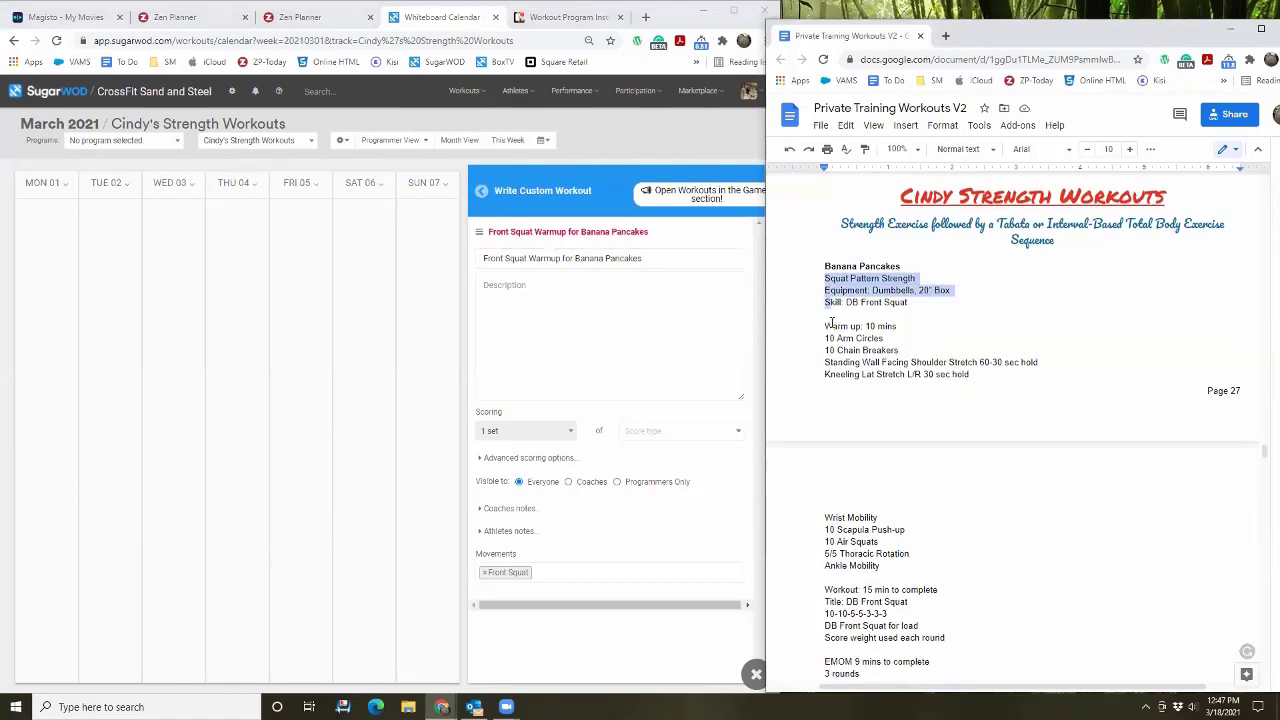
pyautogui.scroll(-2, 832, 317)
pyautogui.keyDown('shift'); pyautogui.click(881, 443); pyautogui.keyUp('shift')
pyautogui.keyDown('shift'); pyautogui.click(885, 462); pyautogui.keyUp('shift')
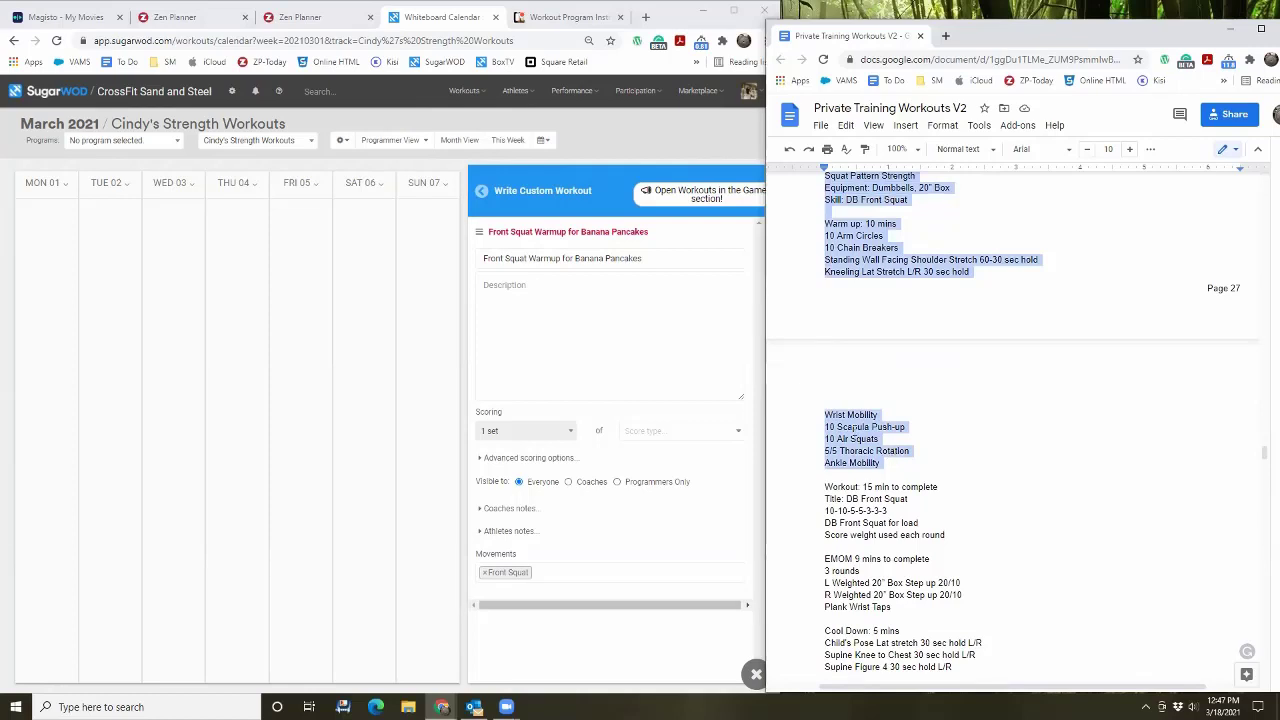
pyautogui.click(578, 327)
pyautogui.hotkey('ctrl', 'v')
# Step: Set the warmup's score type to Checkbox and schedule it on Monday, March 1
pyautogui.click(672, 432)
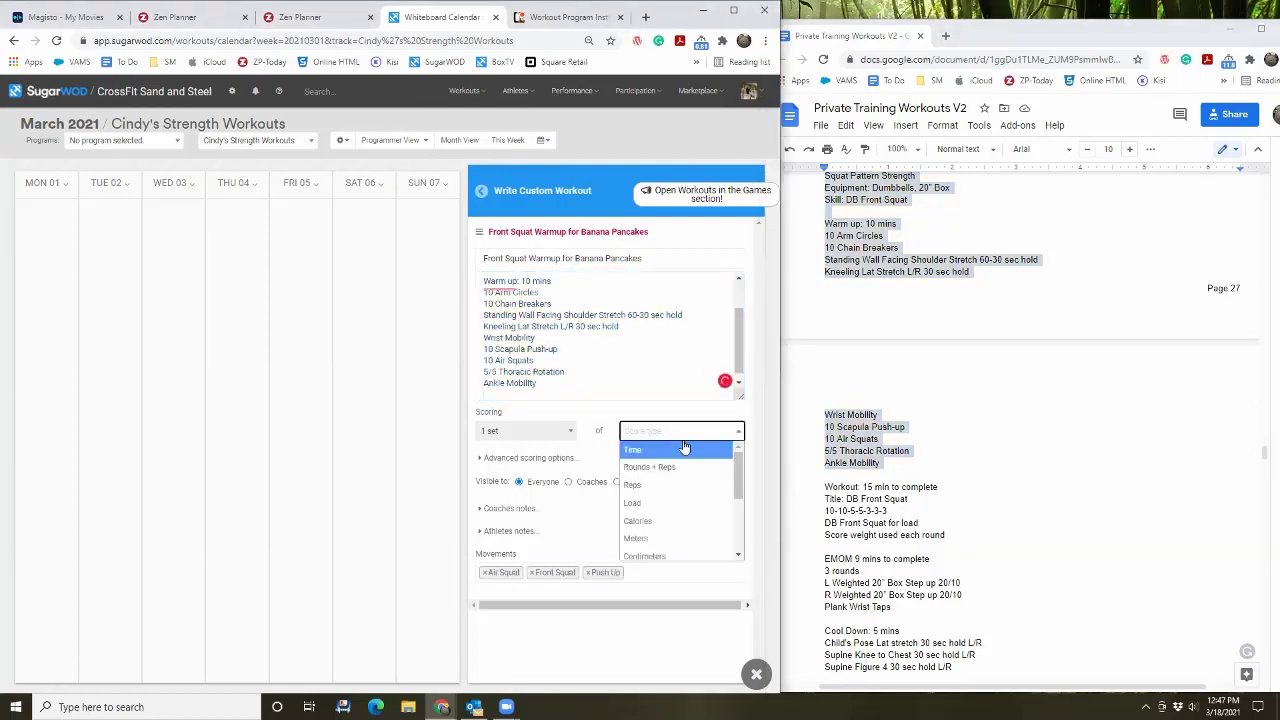
pyautogui.scroll(-4, 690, 494)
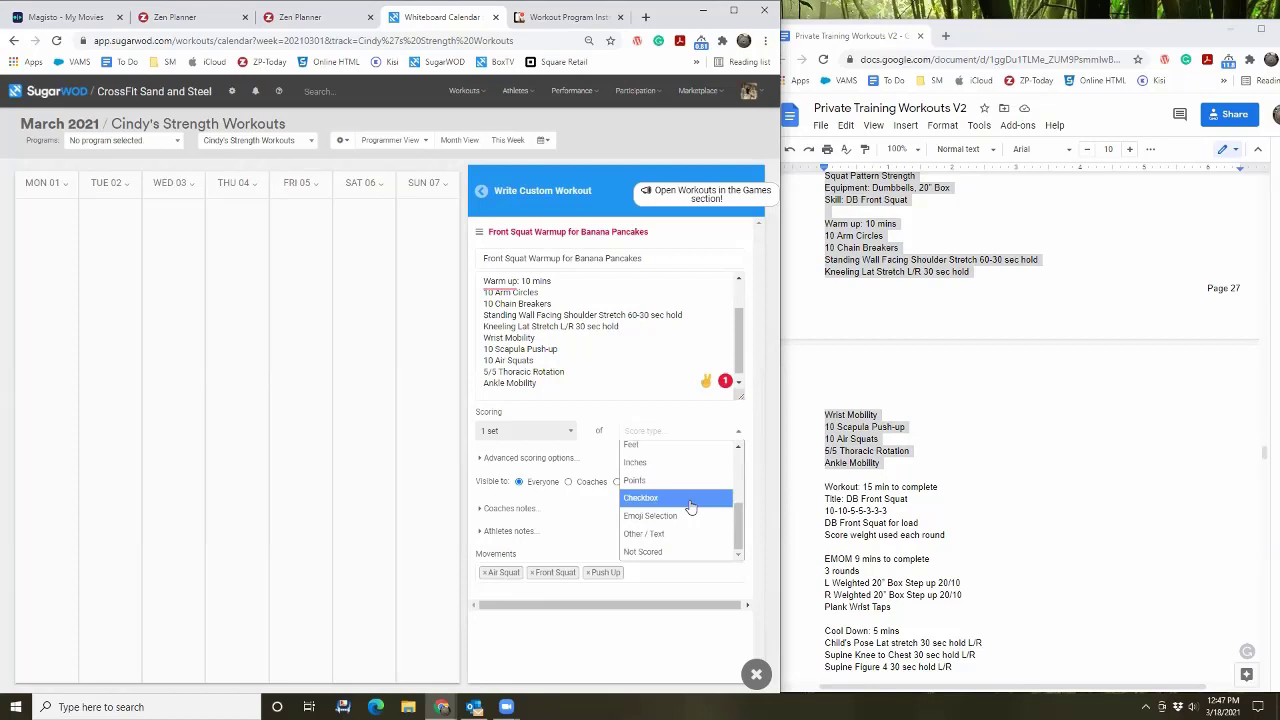
pyautogui.click(690, 500)
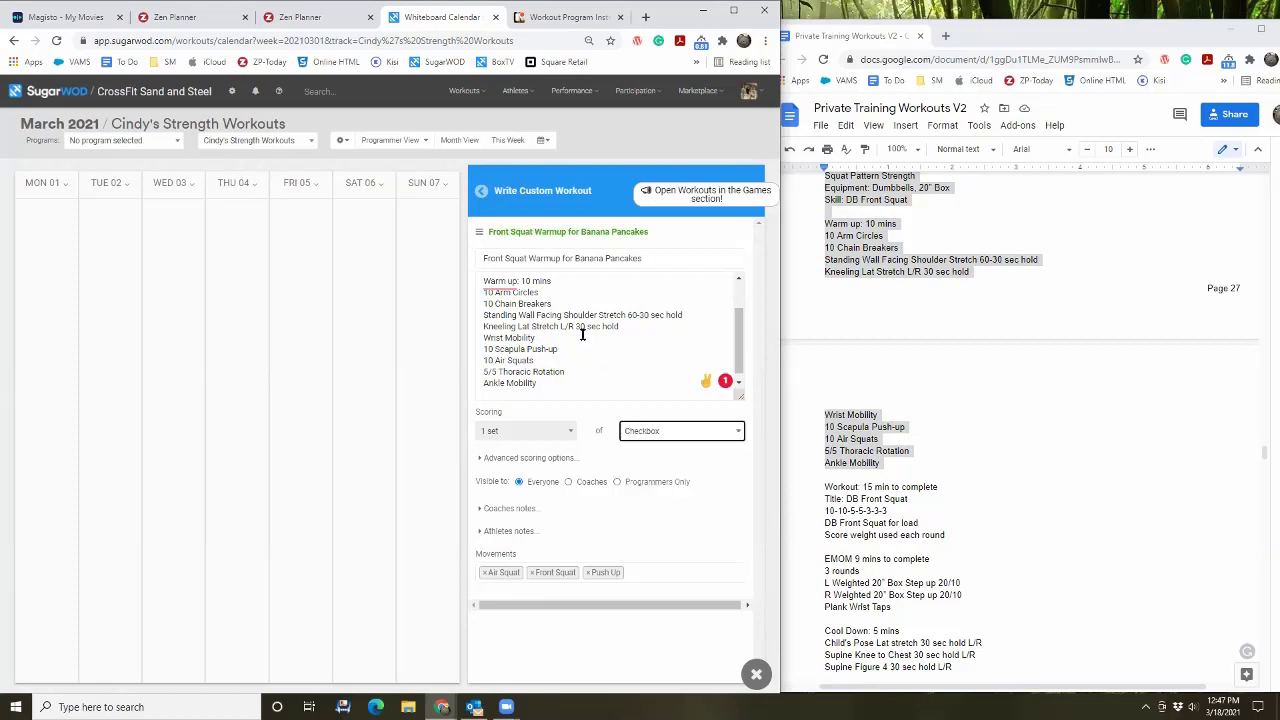
pyautogui.scroll(2, 582, 334)
pyautogui.scroll(-2, 582, 334)
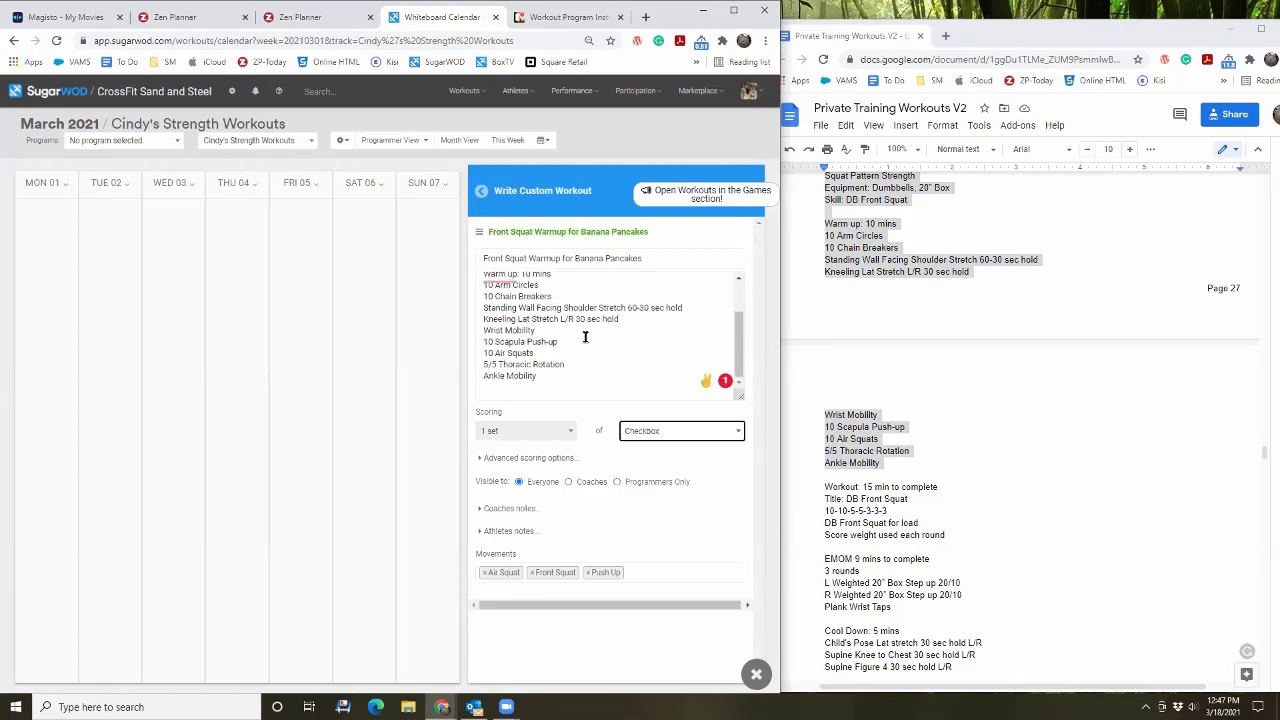
pyautogui.scroll(2, 585, 337)
pyautogui.click(472, 240)
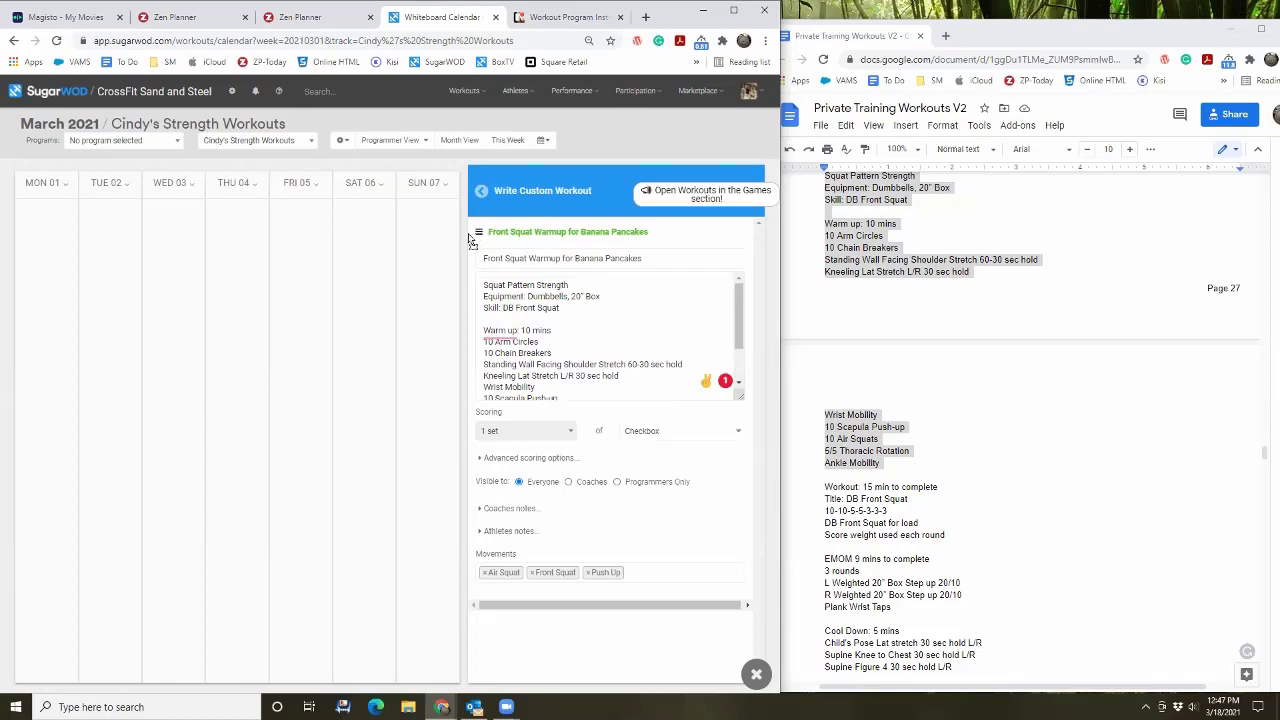
pyautogui.moveTo(472, 240); pyautogui.dragTo(45, 240)
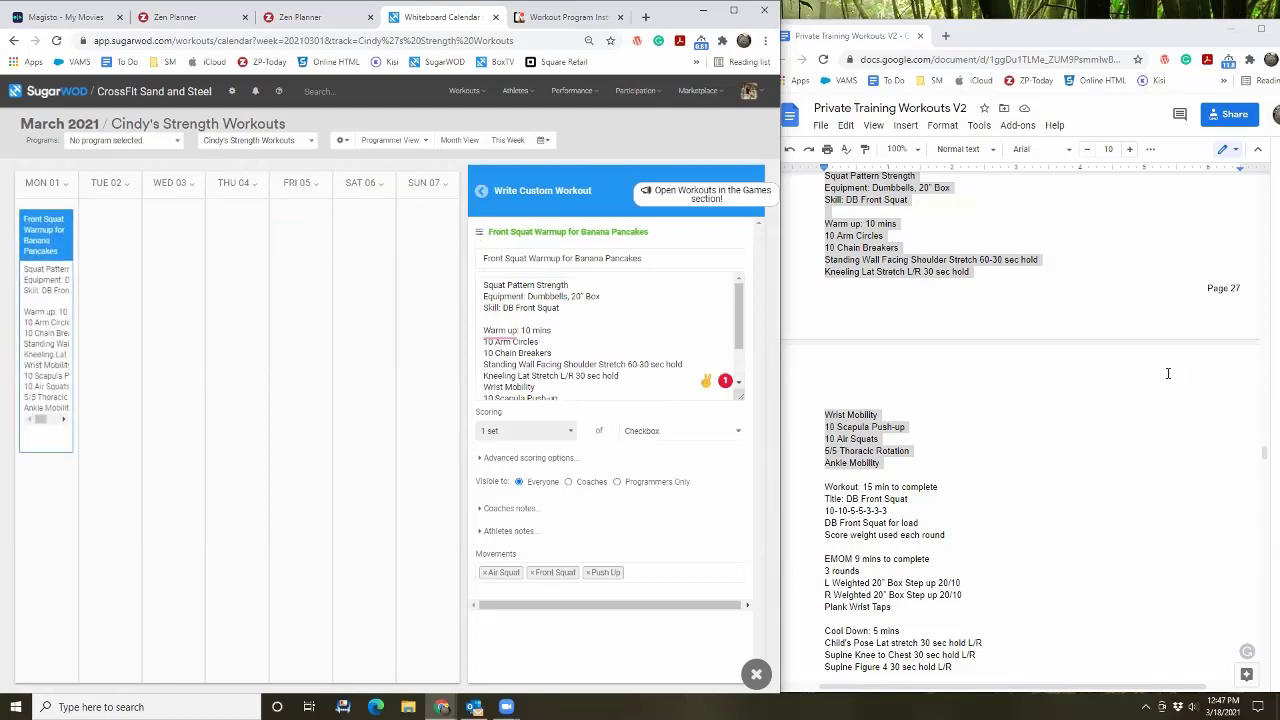
# Step: Replace the custom workout's name with "DB Front Squat", copied from the Banana Pancakes workout title in the planning document
pyautogui.scroll(-2, 940, 375)
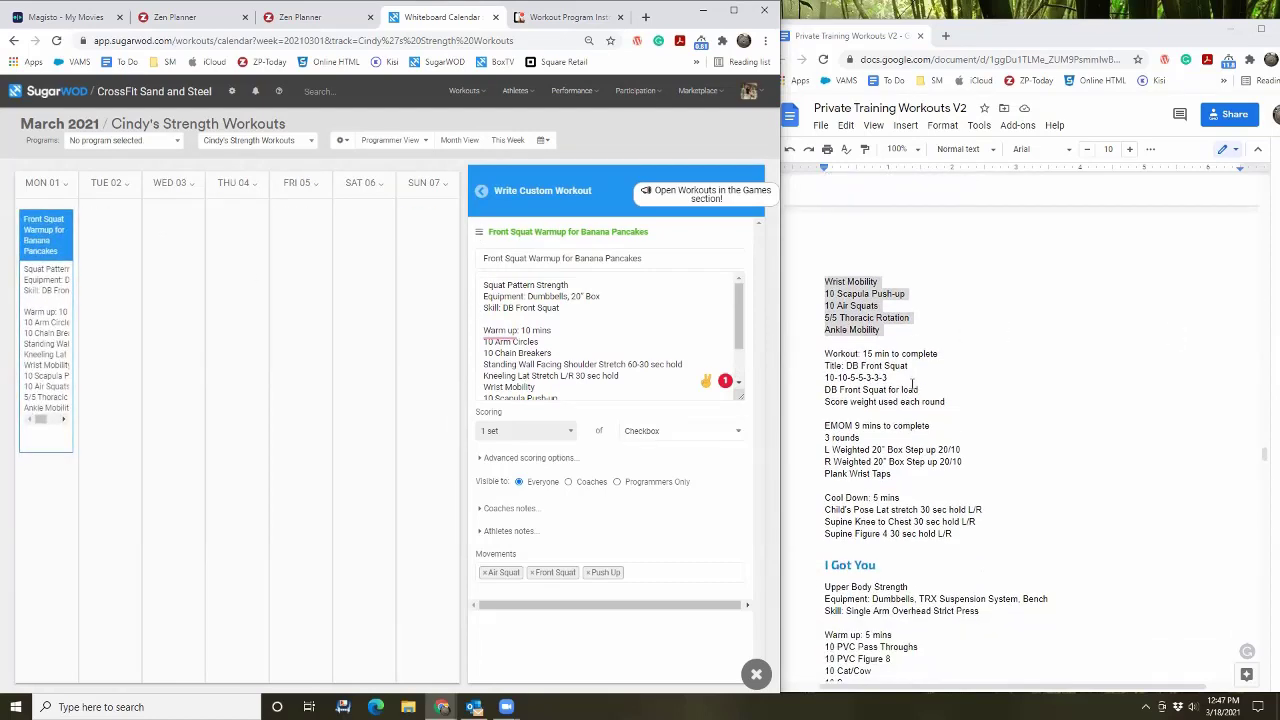
pyautogui.click(838, 403)
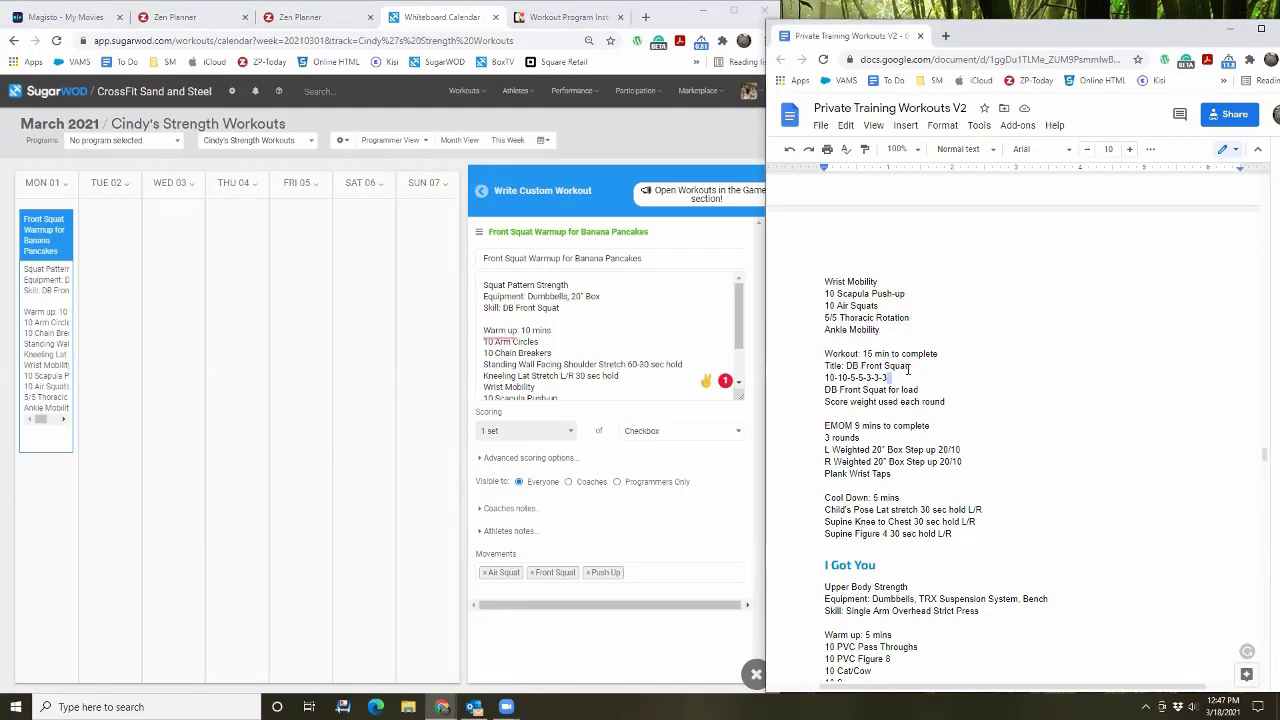
pyautogui.moveTo(907, 367); pyautogui.dragTo(845, 366)
pyautogui.tripleClick(620, 261)
pyautogui.hotkey('ctrl', 'v')
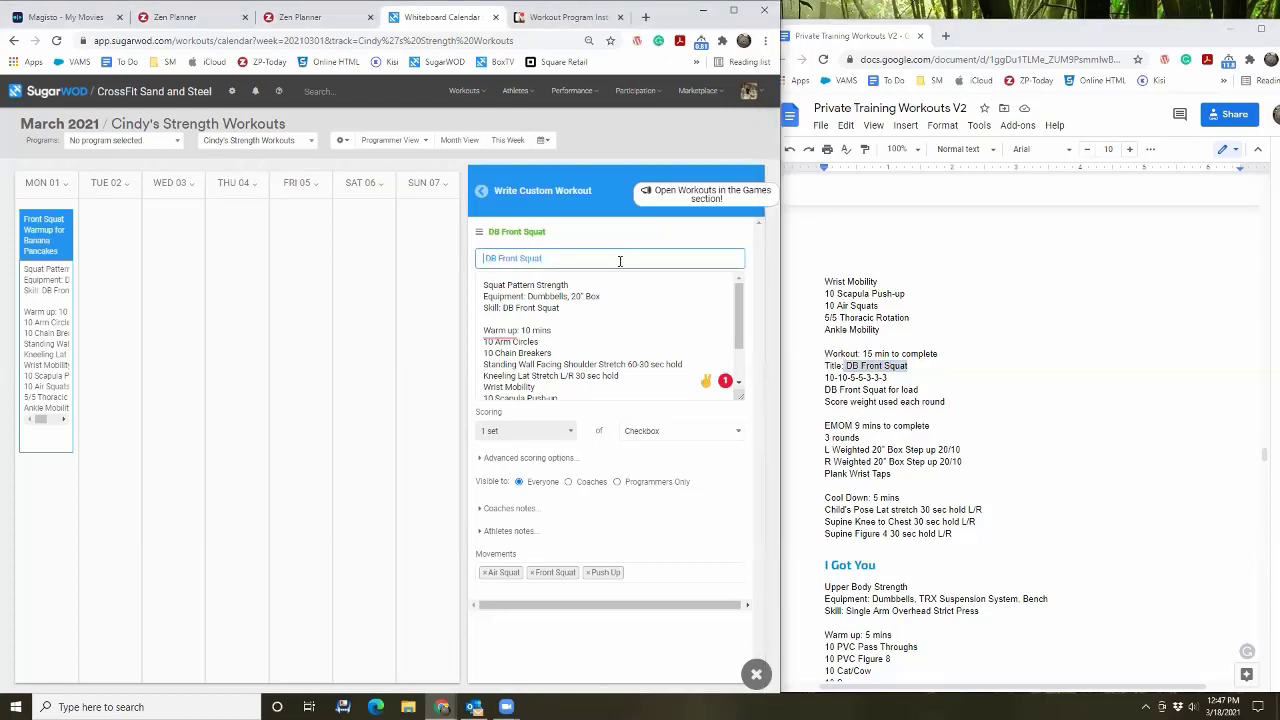
# Step: Spell out the abbreviation in the custom workout's name so it reads "Dumbbell Front Squat"
pyautogui.press('Delete')
pyautogui.write('umbell')
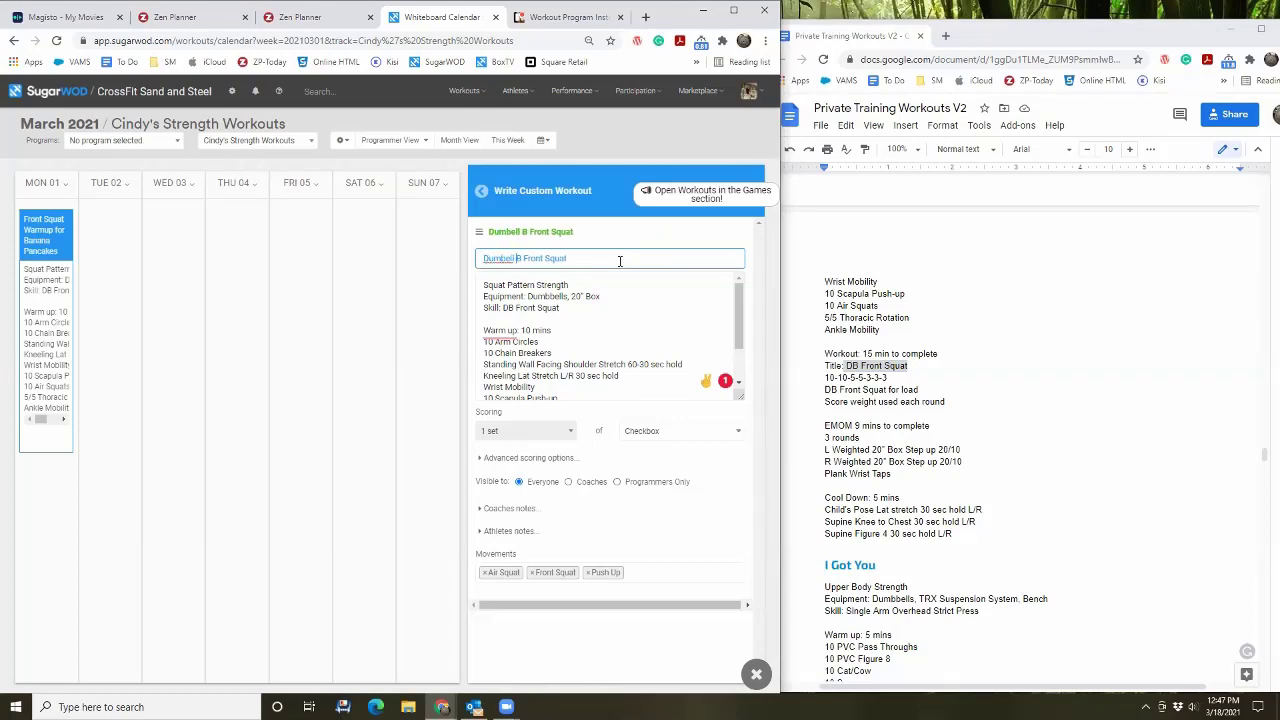
pyautogui.press('Delete')
pyautogui.press('Delete')
pyautogui.write('b')
# Step: Replace the custom workout's description with the rep scheme "10-10-5-5-3-3-3" copied from the planning document
pyautogui.click(952, 403)
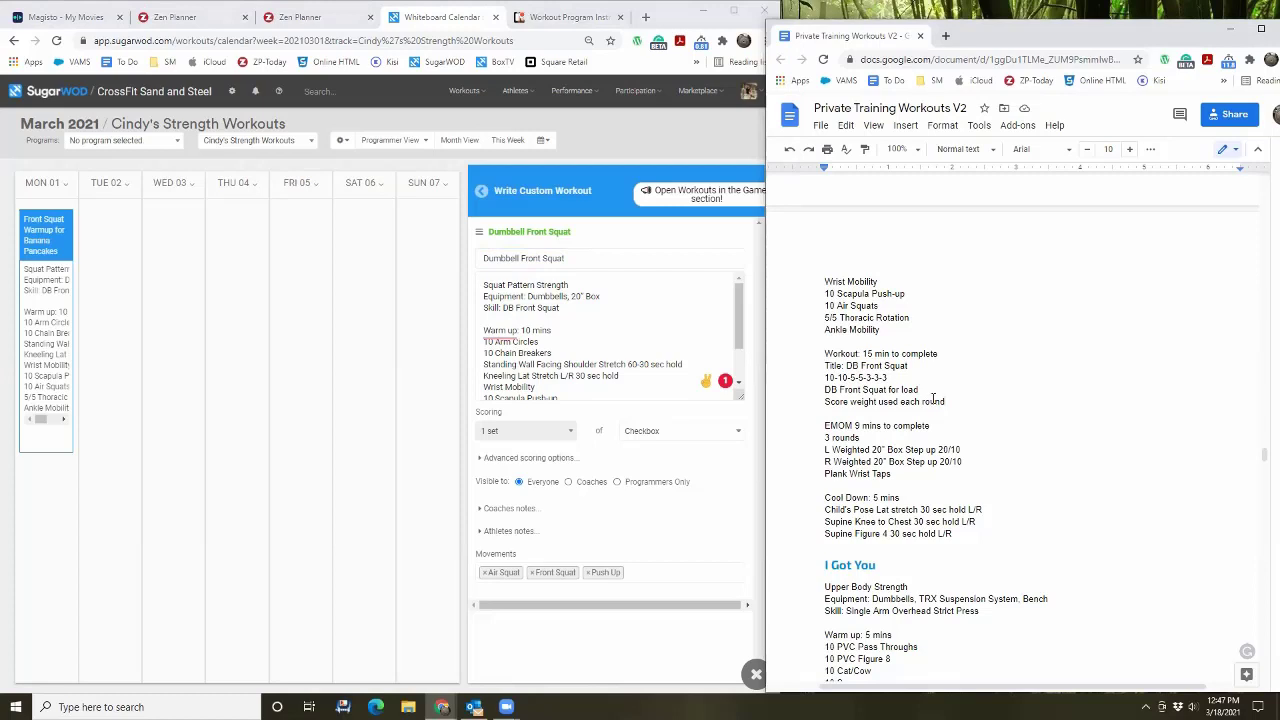
pyautogui.moveTo(888, 378); pyautogui.dragTo(826, 378)
pyautogui.hotkey('ctrl', 'c')
pyautogui.click(650, 338)
pyautogui.hotkey('ctrl', 'a')
pyautogui.hotkey('ctrl', 'v')
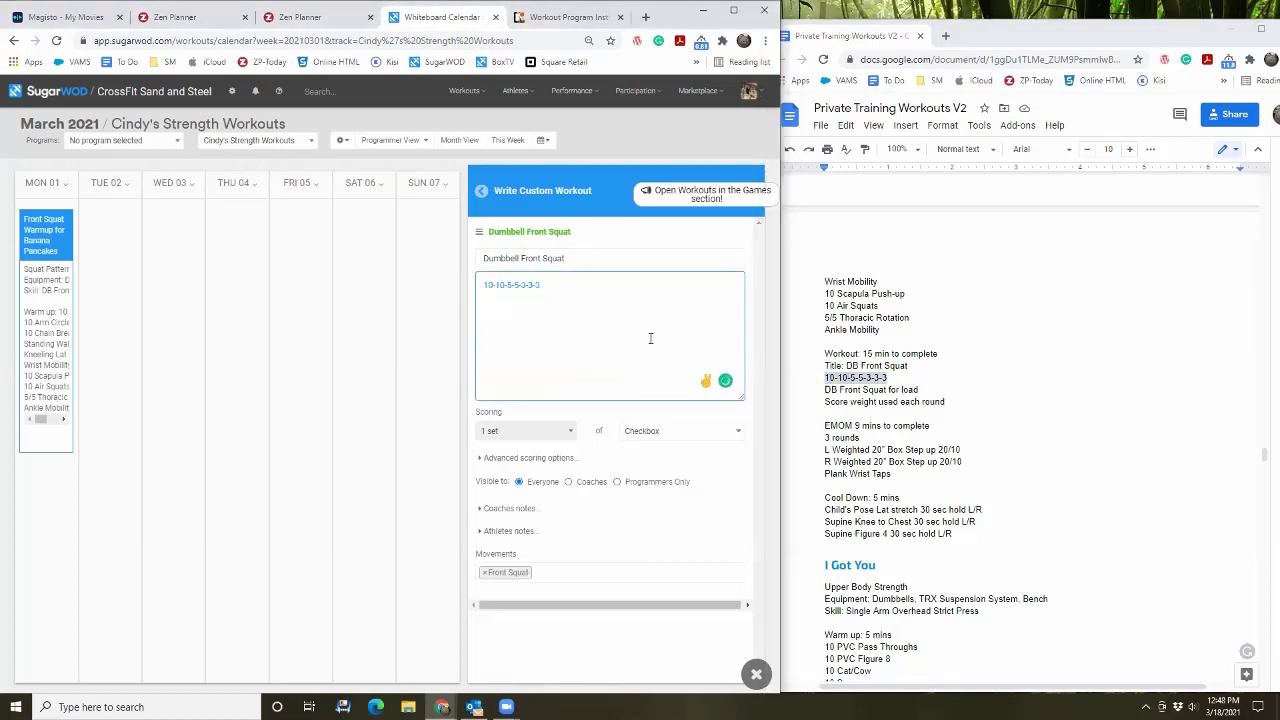
# Step: Add the copied "DB Front Squat for load" line below the rep scheme in the description, with "DB" spelled out as "Dumbbell"
pyautogui.click(922, 395)
pyautogui.moveTo(922, 392); pyautogui.dragTo(826, 393)
pyautogui.hotkey('ctrl', 'c')
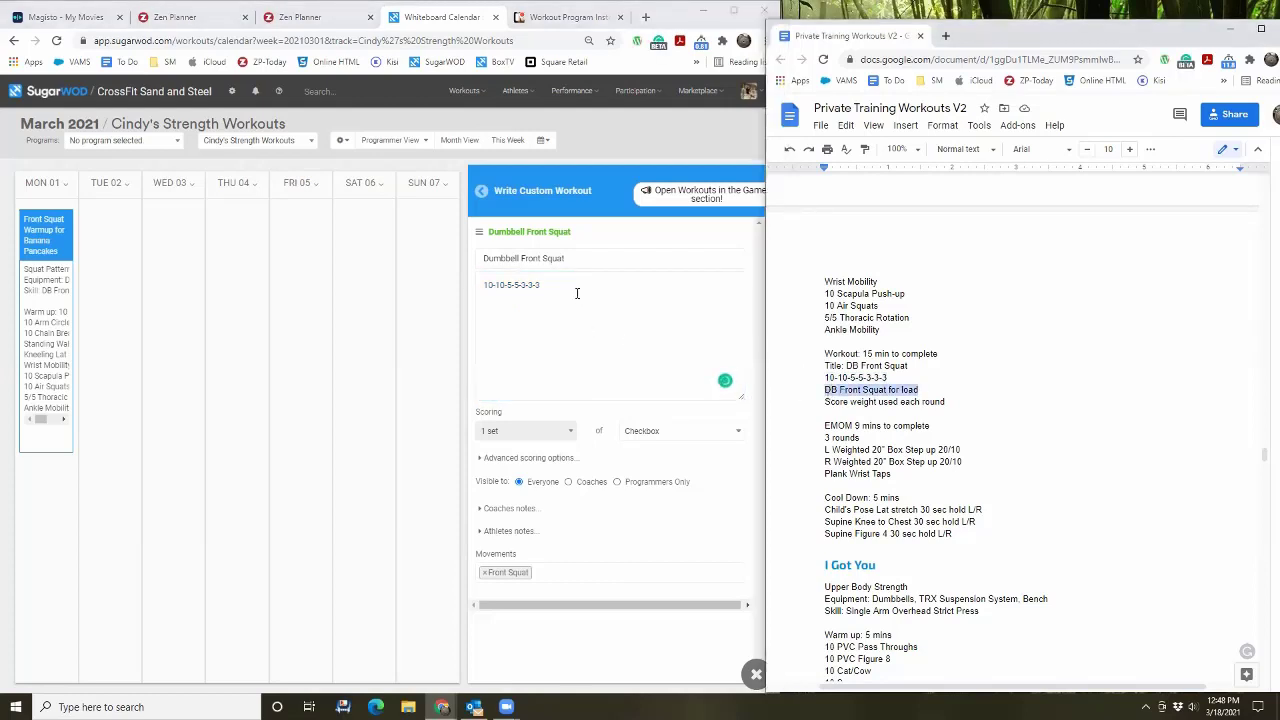
pyautogui.click(574, 293)
pyautogui.hotkey('ctrl', 'v')
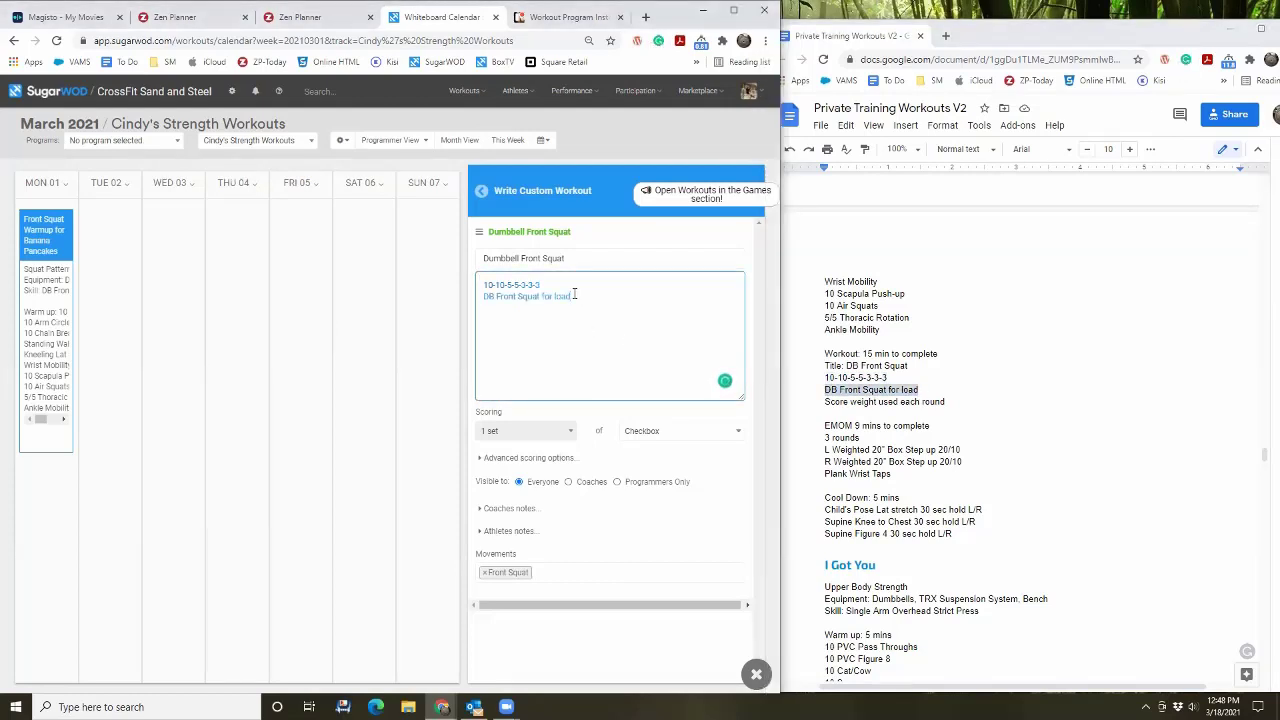
pyautogui.doubleClick(493, 292)
pyautogui.write('Dumbbell')
# Step: Set the Dumbbell Front Squat scoring to 7 sets of Load
pyautogui.click(695, 438)
pyautogui.scroll(5, 689, 474)
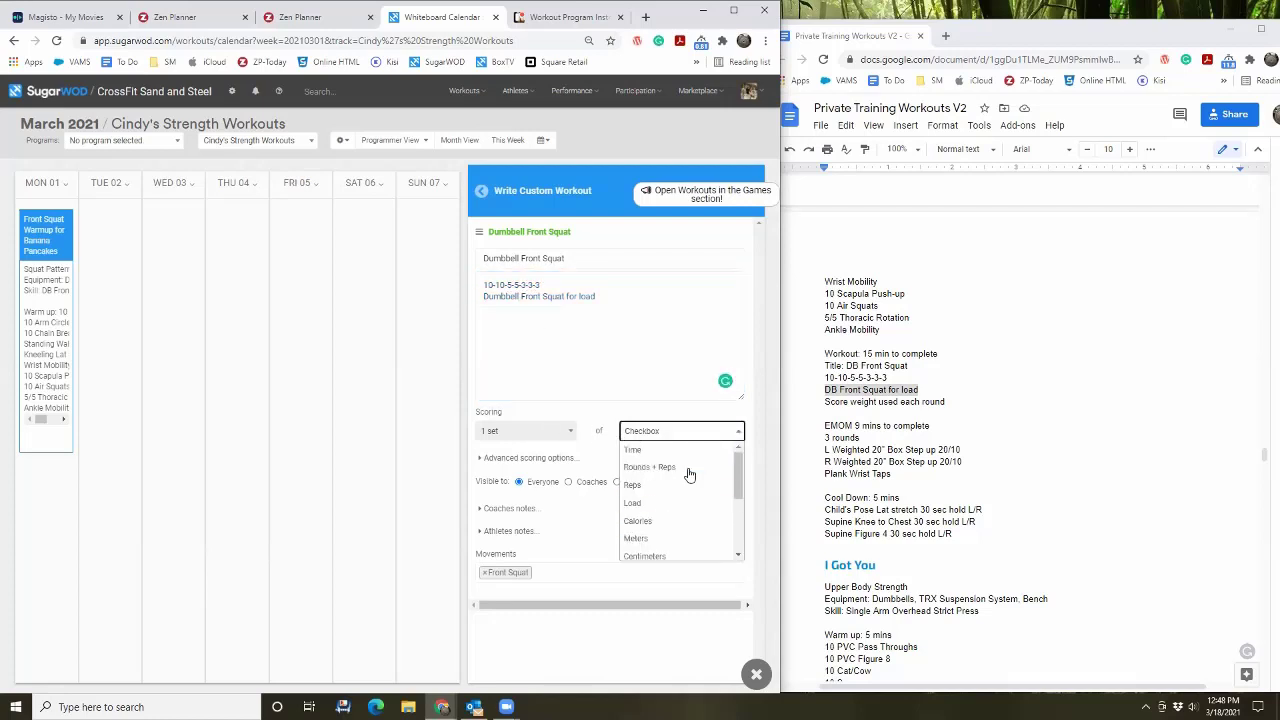
pyautogui.click(676, 508)
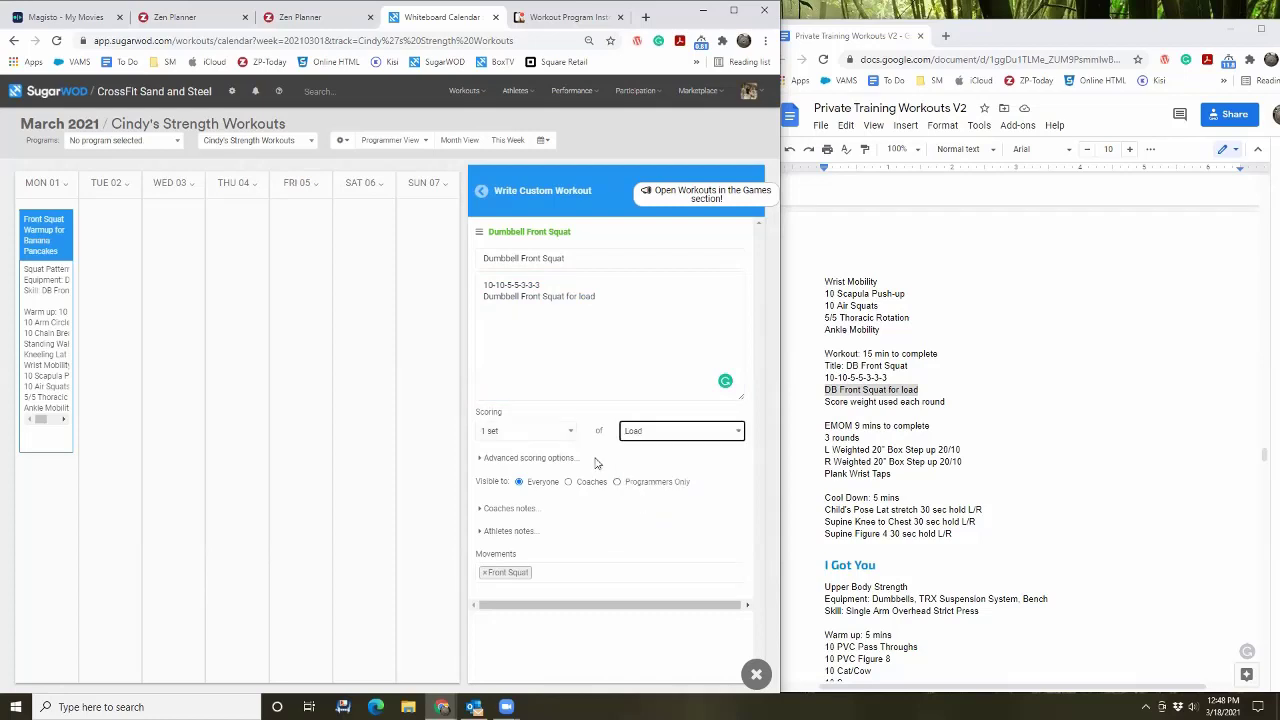
pyautogui.click(566, 434)
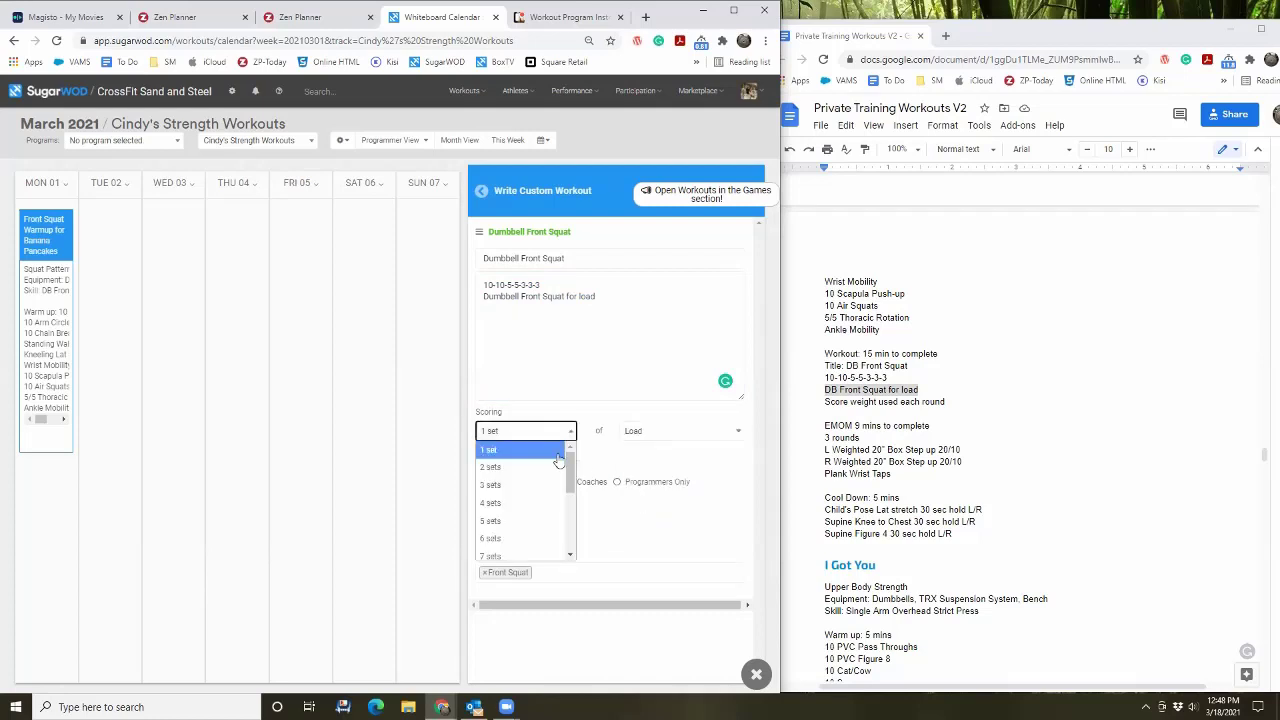
pyautogui.click(495, 556)
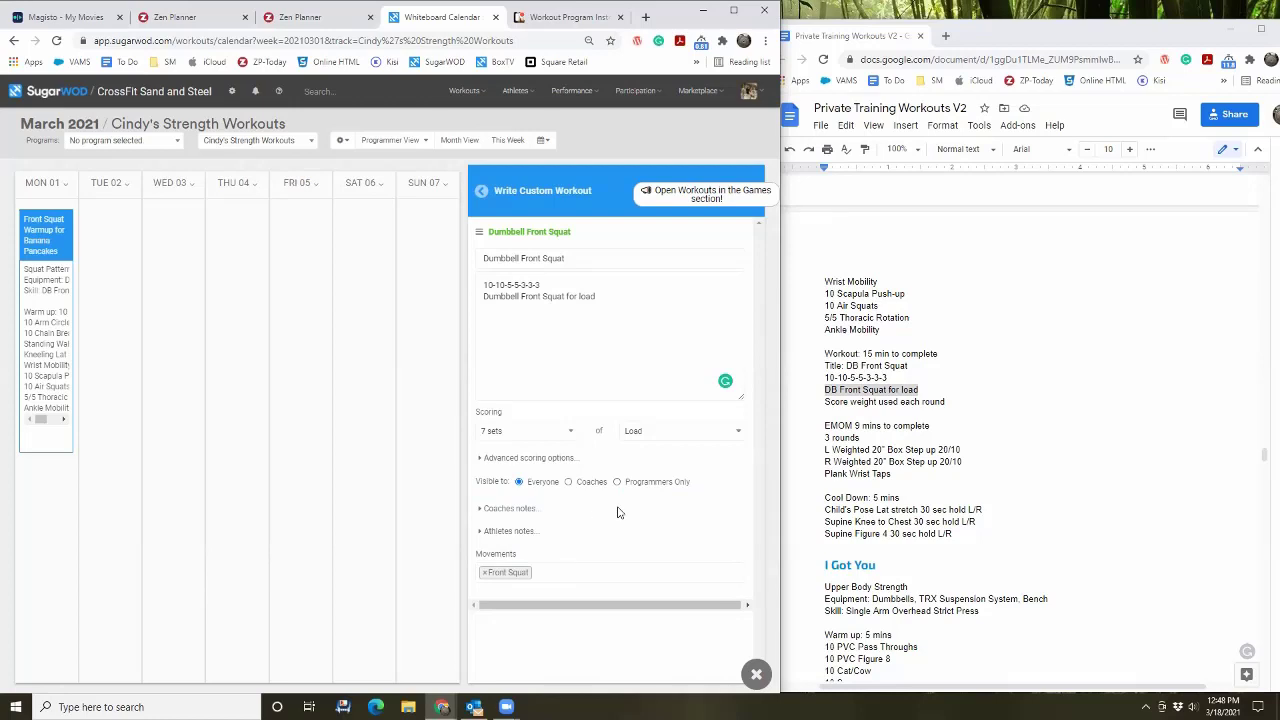
# Step: Check the multi-set scoreboard calculation choices, keep Maximum, and schedule the Dumbbell Front Squat on Monday, March 1 below the warmup
pyautogui.click(565, 463)
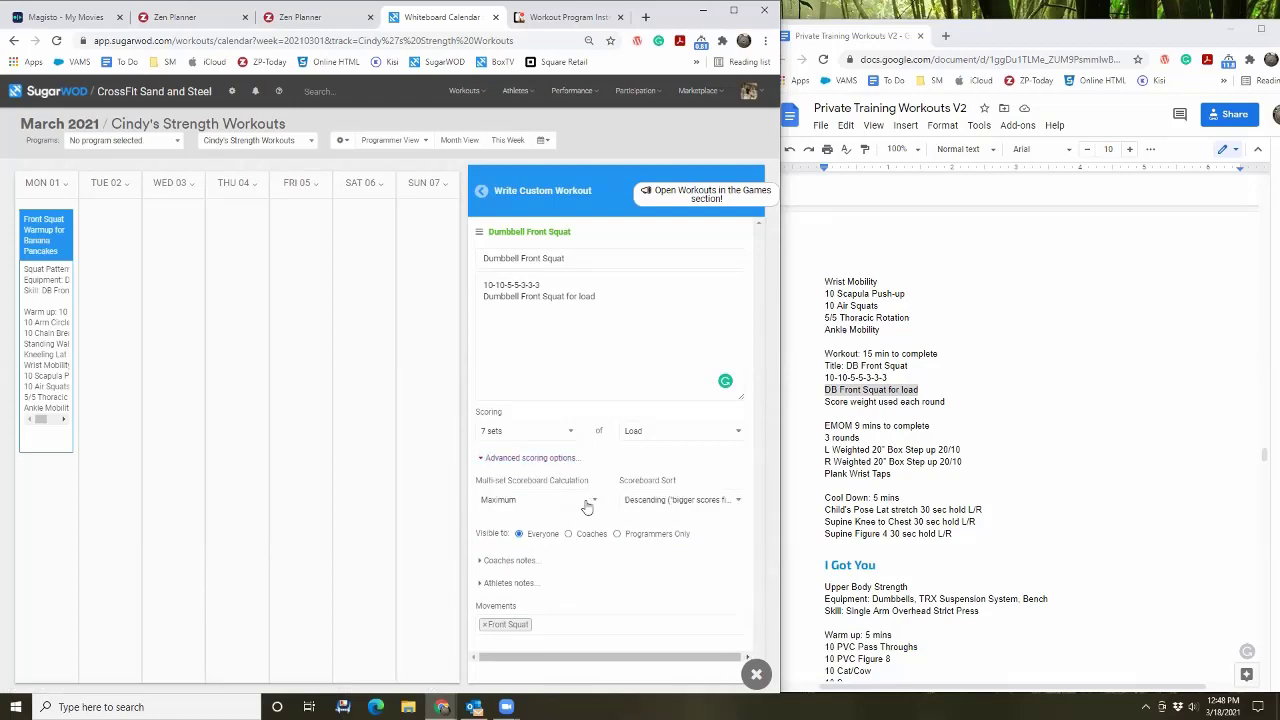
pyautogui.click(594, 502)
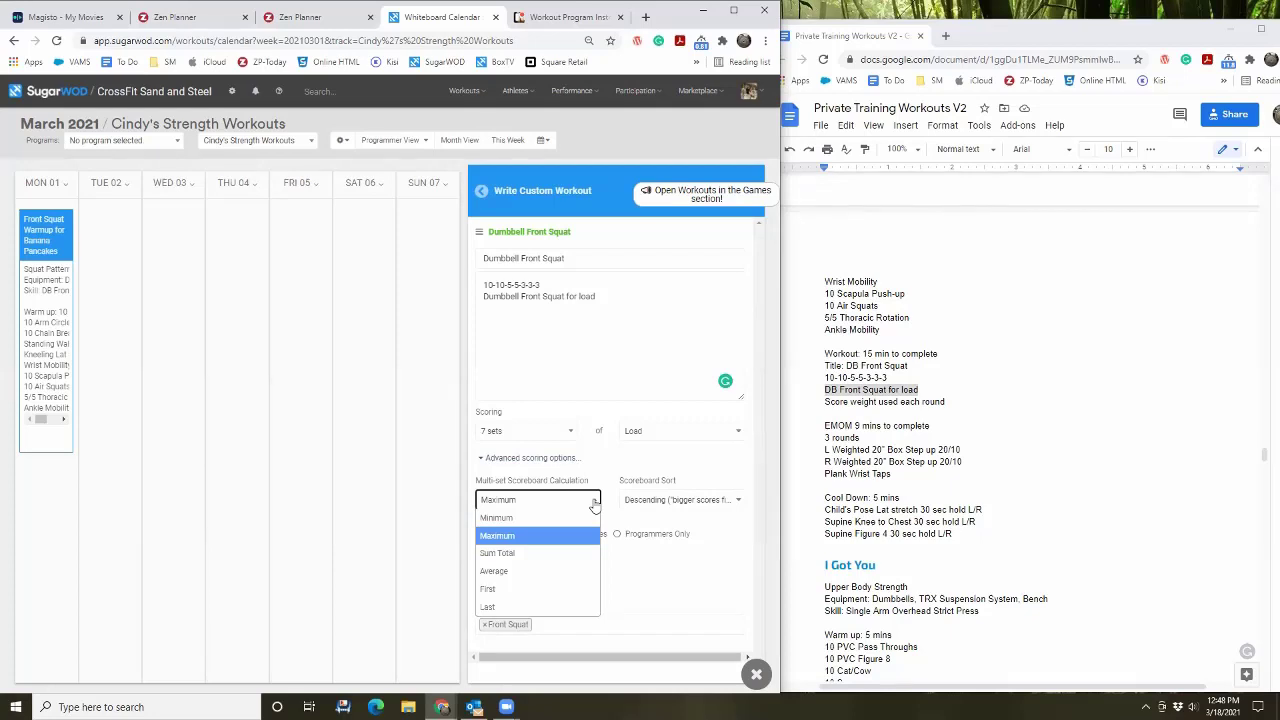
pyautogui.click(683, 582)
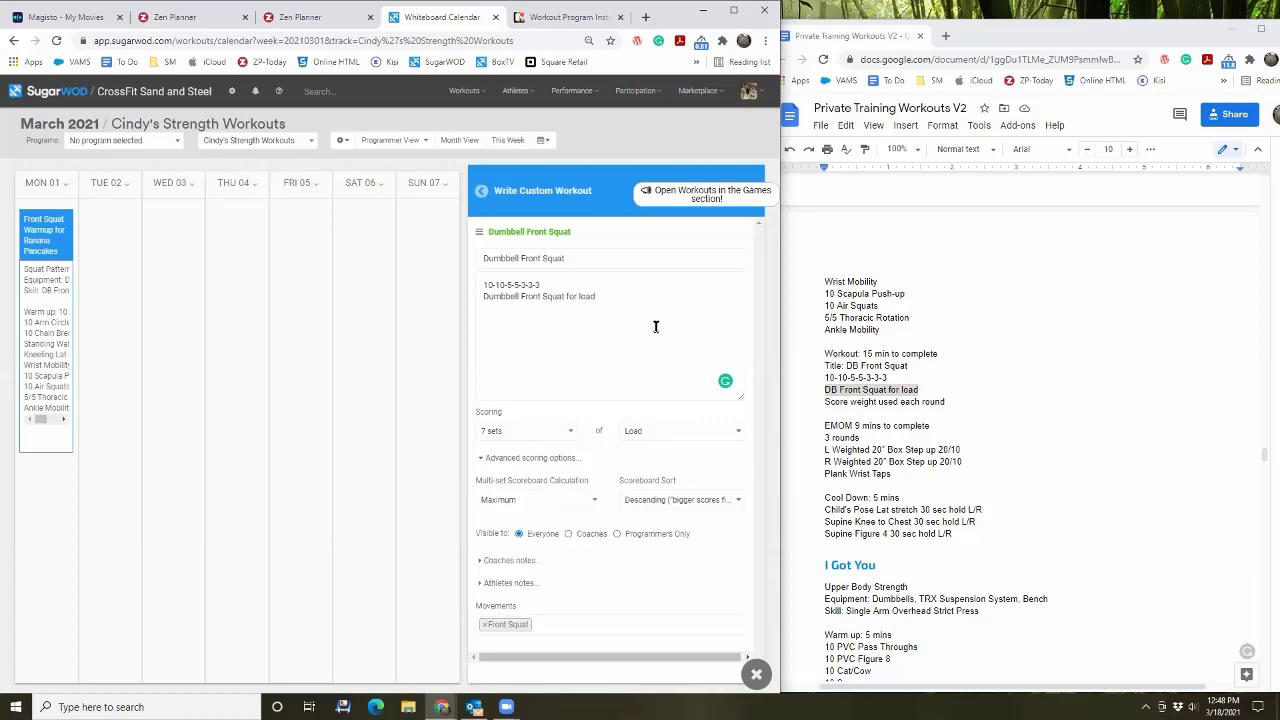
pyautogui.moveTo(477, 241); pyautogui.dragTo(47, 478)
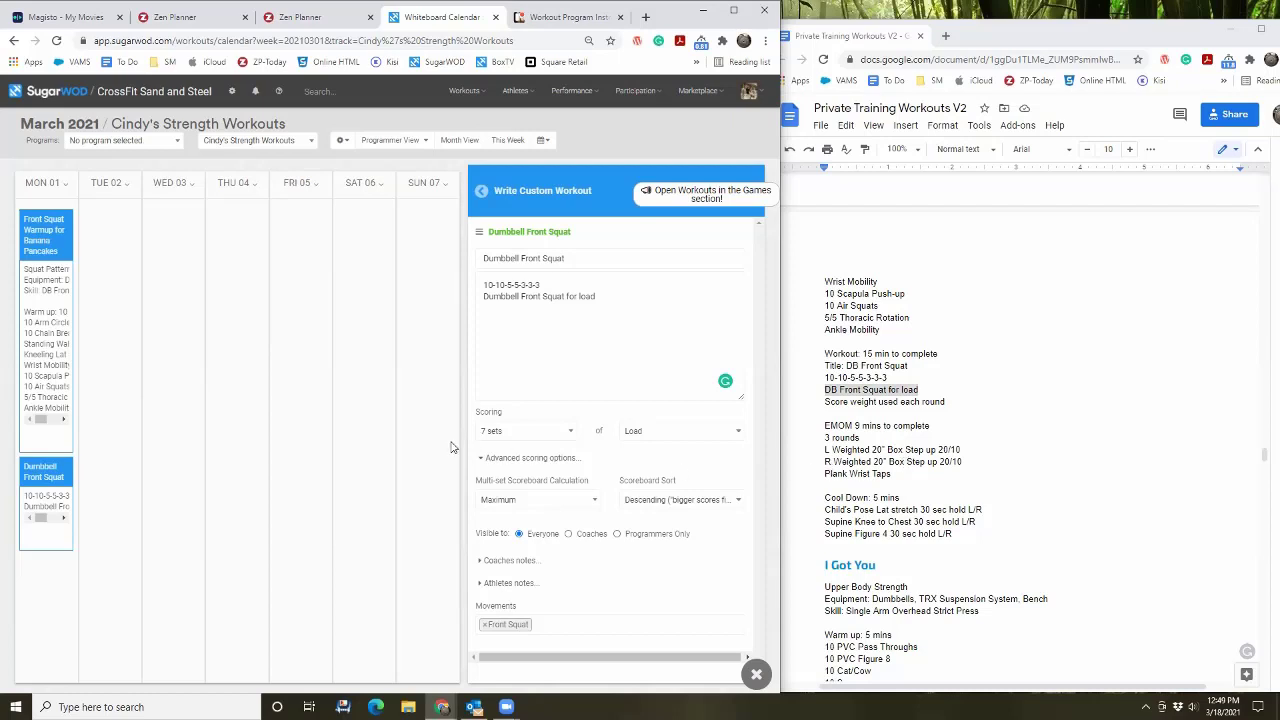
pyautogui.moveTo(57, 525)
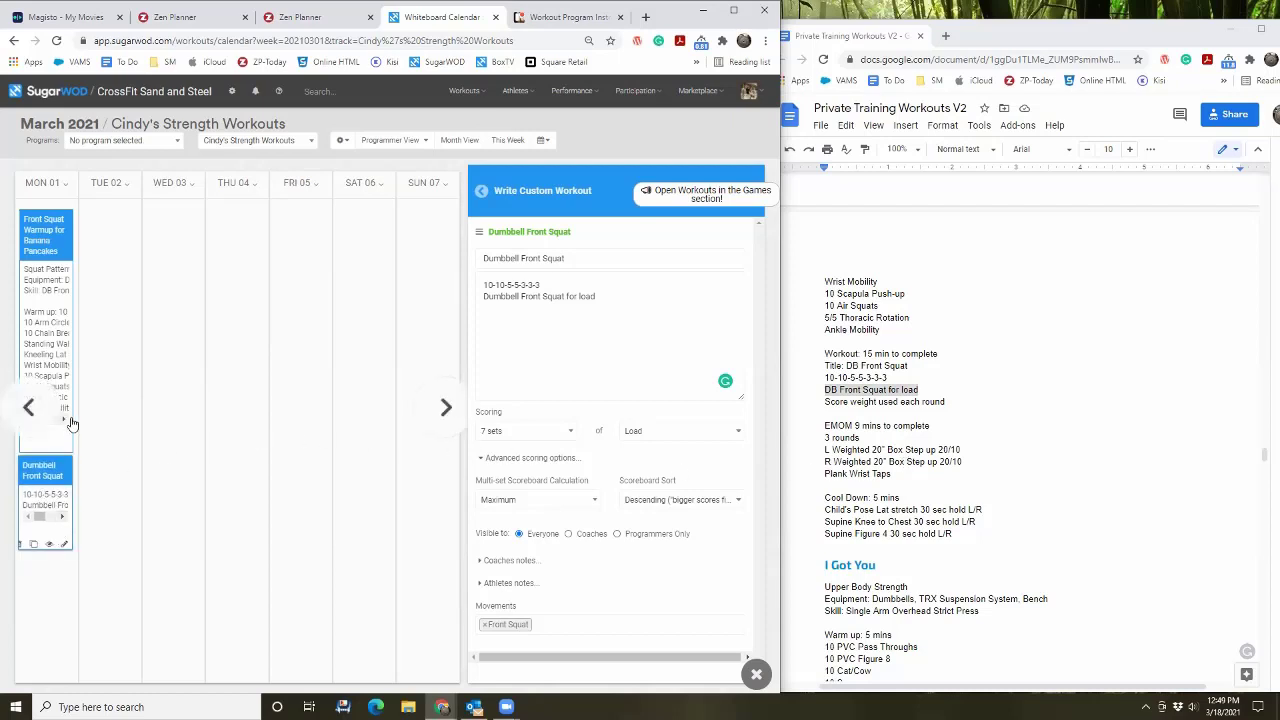
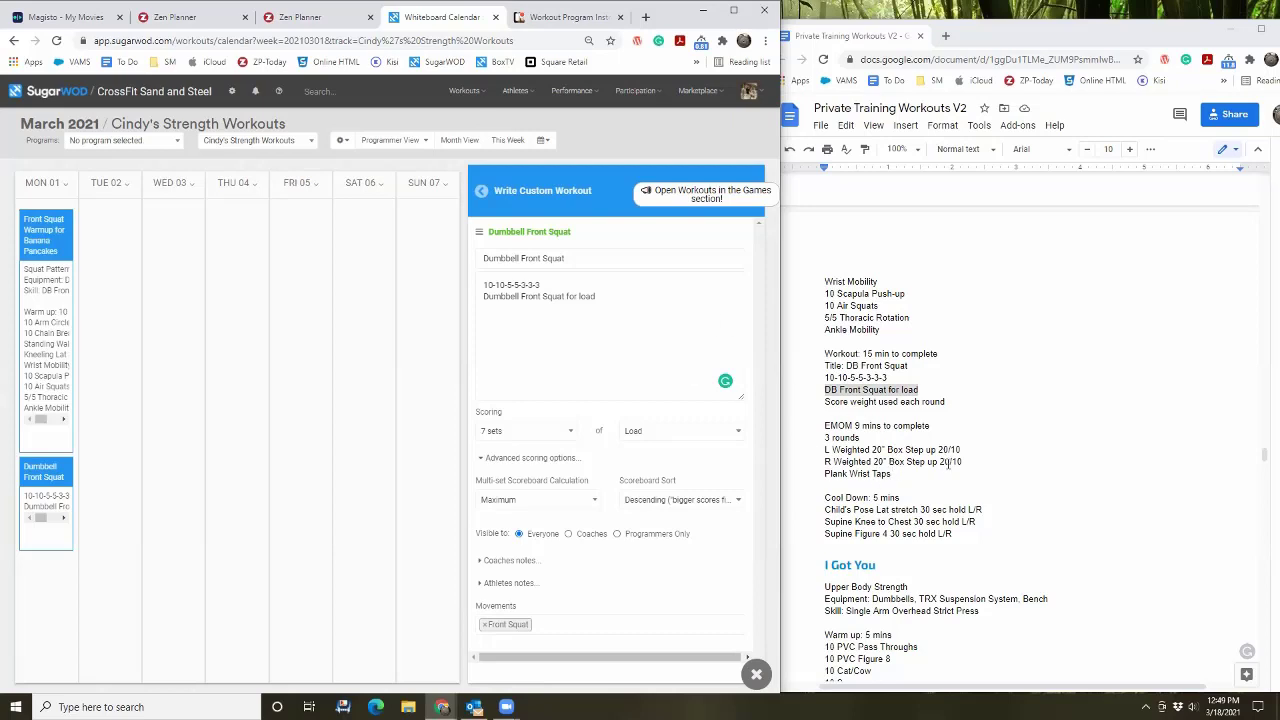
# Step: Change the custom workout's name to "Conditioning: Step ups and Wrist Taps"
pyautogui.moveTo(582, 259); pyautogui.dragTo(425, 254)
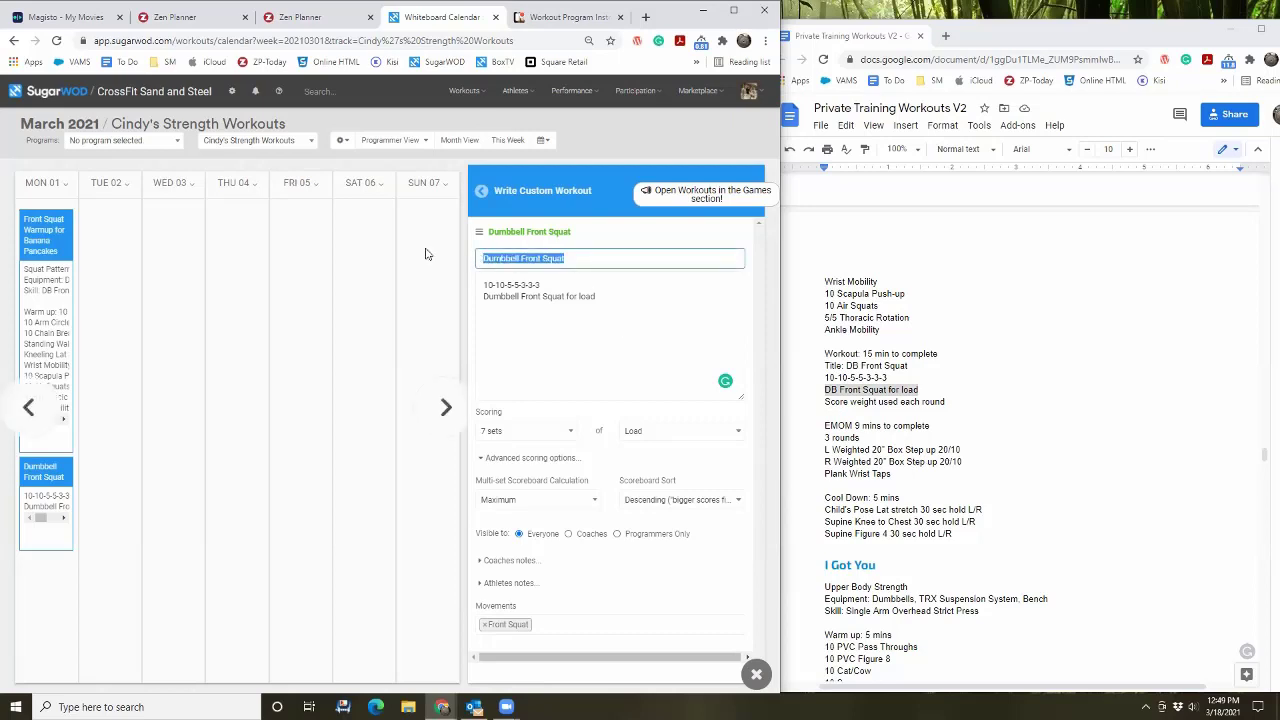
pyautogui.write('Condition')
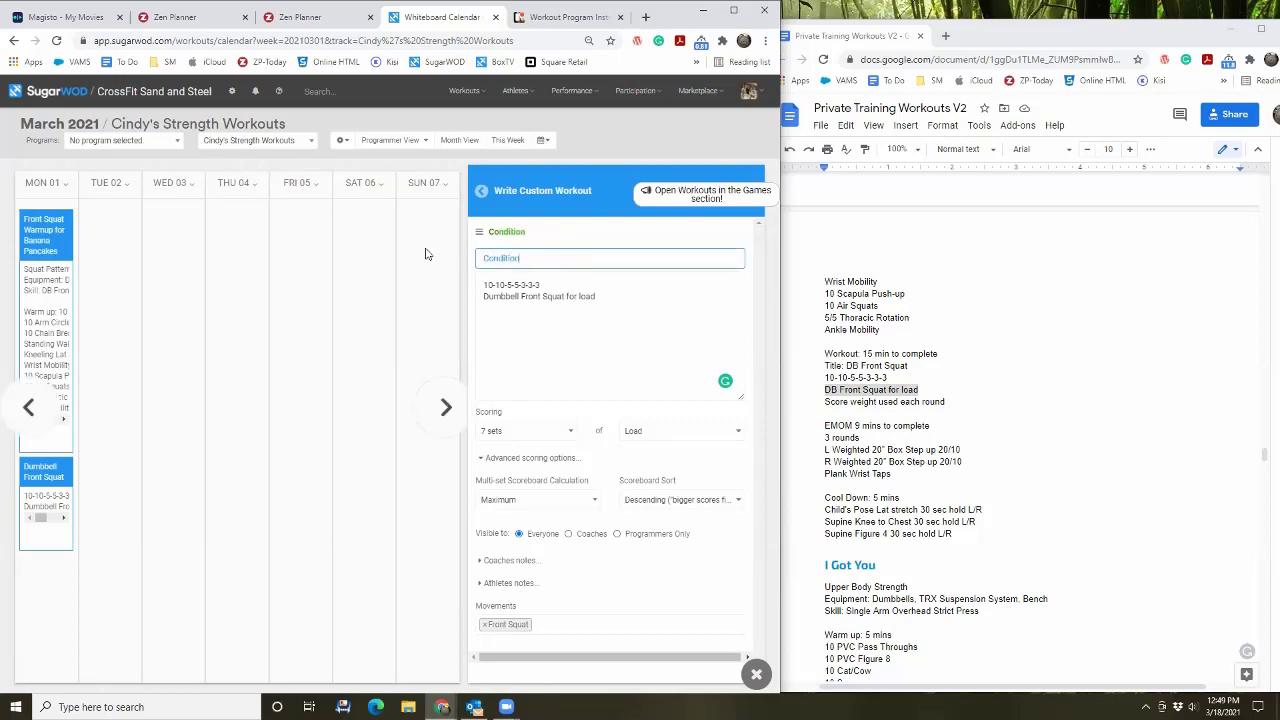
pyautogui.write('ing: Step up and Wrist Taps')
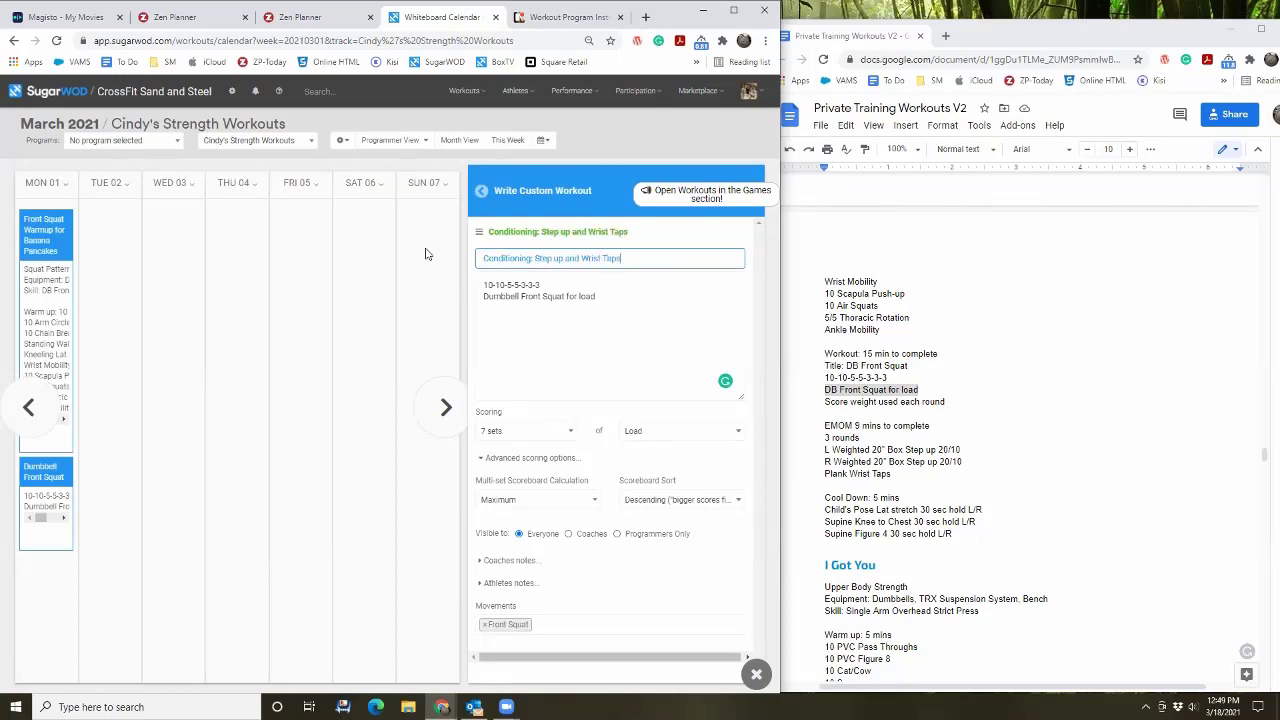
pyautogui.click(561, 258)
pyautogui.write('s')
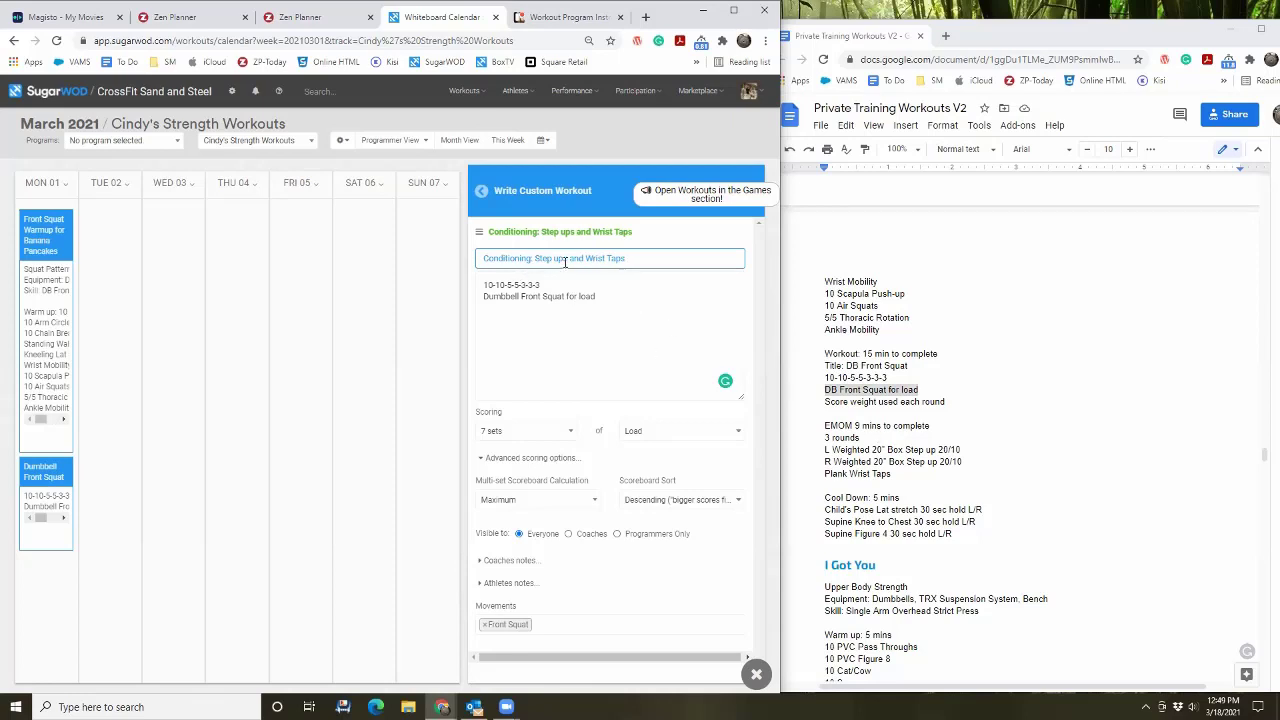
# Step: Replace the description with the planning document's text from "EMOM 9 mins to complete" through "Plank Wrist Taps"
pyautogui.moveTo(904, 477); pyautogui.dragTo(809, 422)
pyautogui.hotkey('ctrl', 'c')
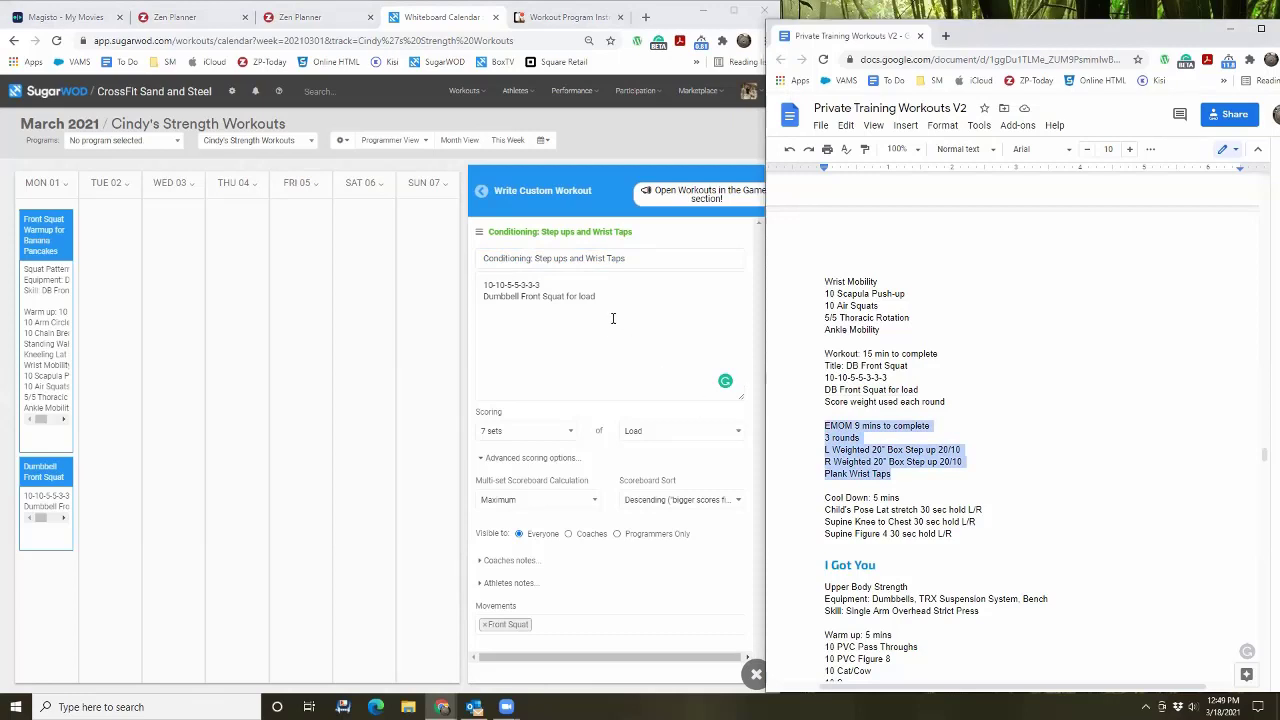
pyautogui.moveTo(608, 314); pyautogui.dragTo(444, 275)
pyautogui.hotkey('ctrl', 'v')
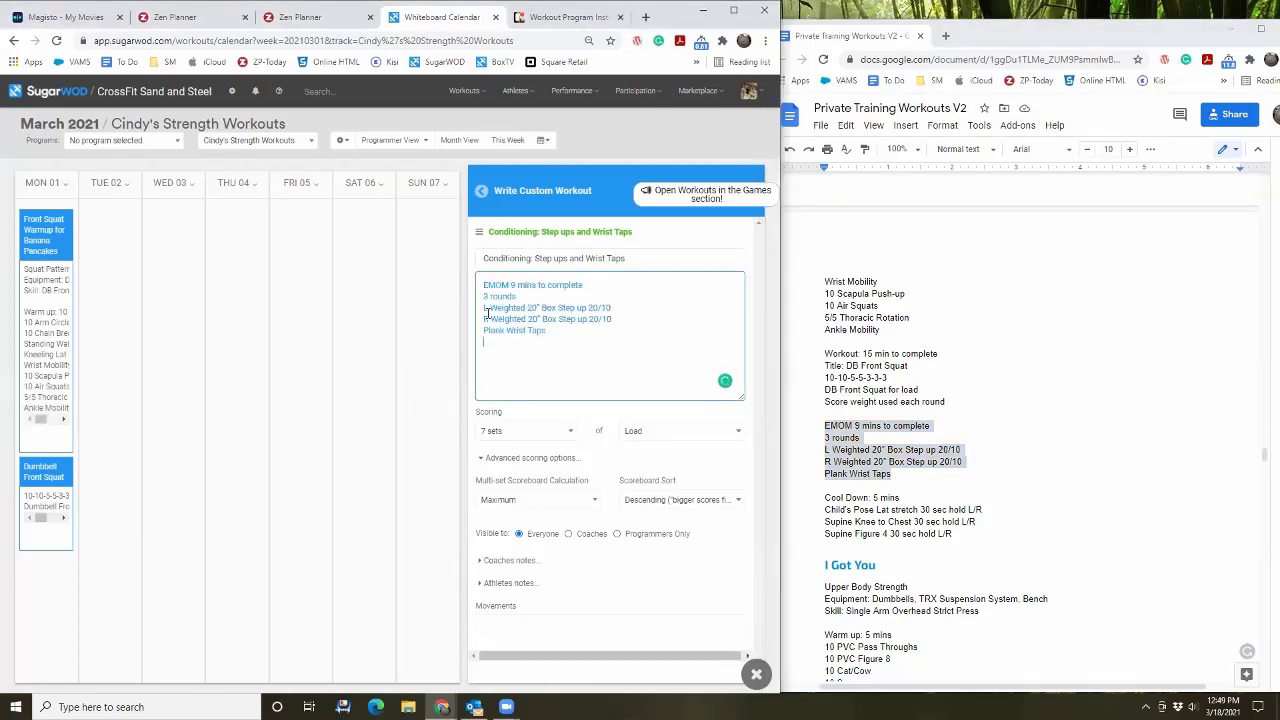
# Step: Format the two weighted box step-up lines and the Plank Wrist Taps line in the description as bullet points
pyautogui.click(485, 308)
pyautogui.write('- ')
pyautogui.write('-')
pyautogui.press('Down')
pyautogui.press('Left')
pyautogui.press('Left')
pyautogui.write('-')
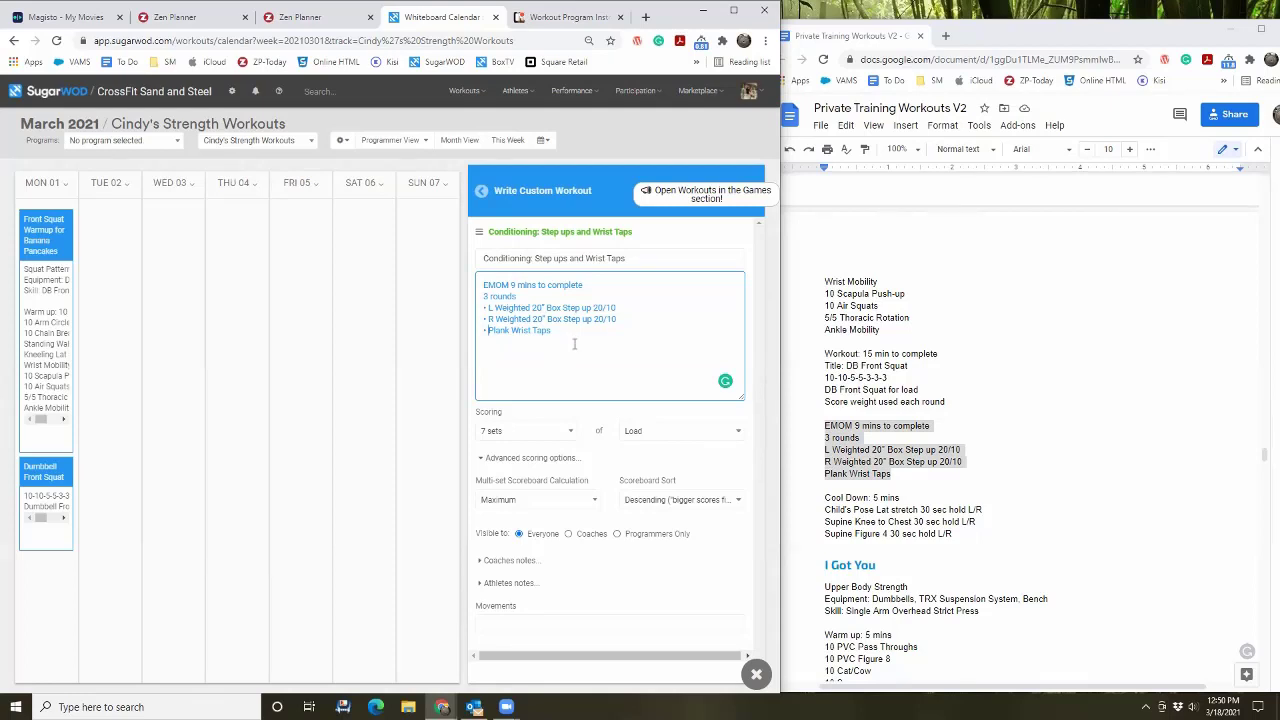
# Step: Set the conditioning workout's scoring to 1 set of Reps and schedule it on Monday, March 1 below the Dumbbell Front Squat
pyautogui.click(535, 440)
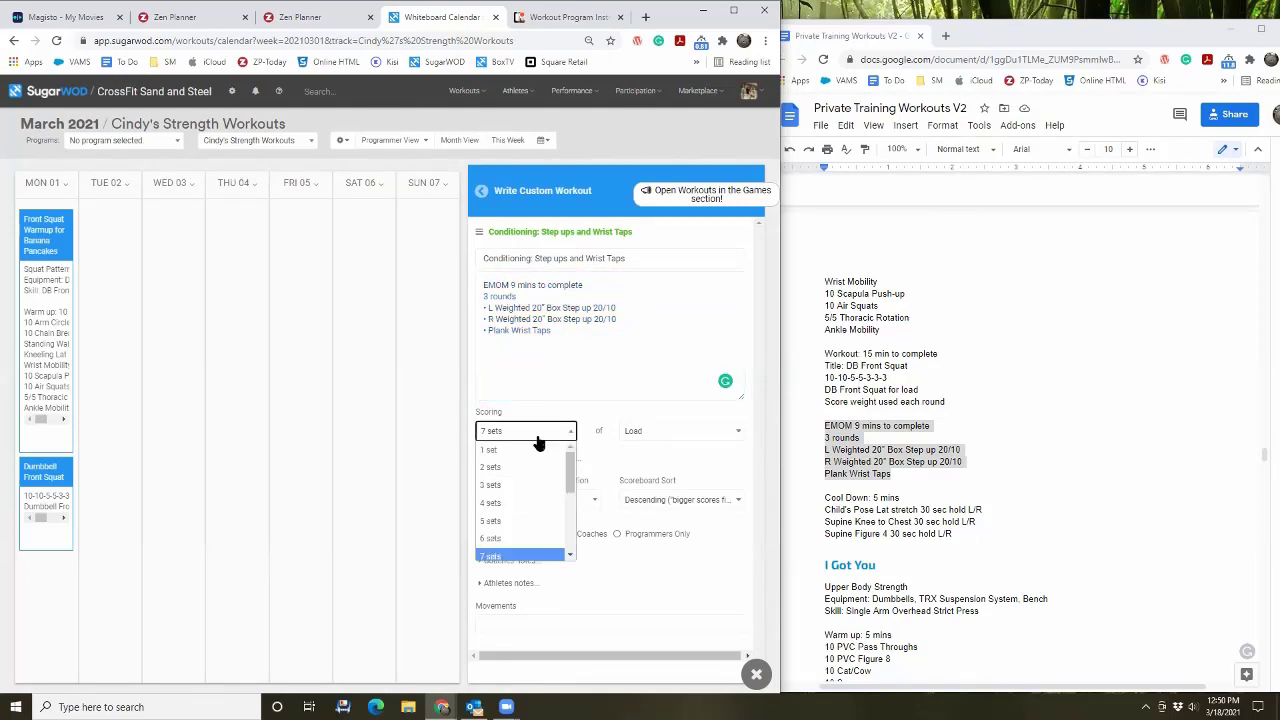
pyautogui.click(531, 452)
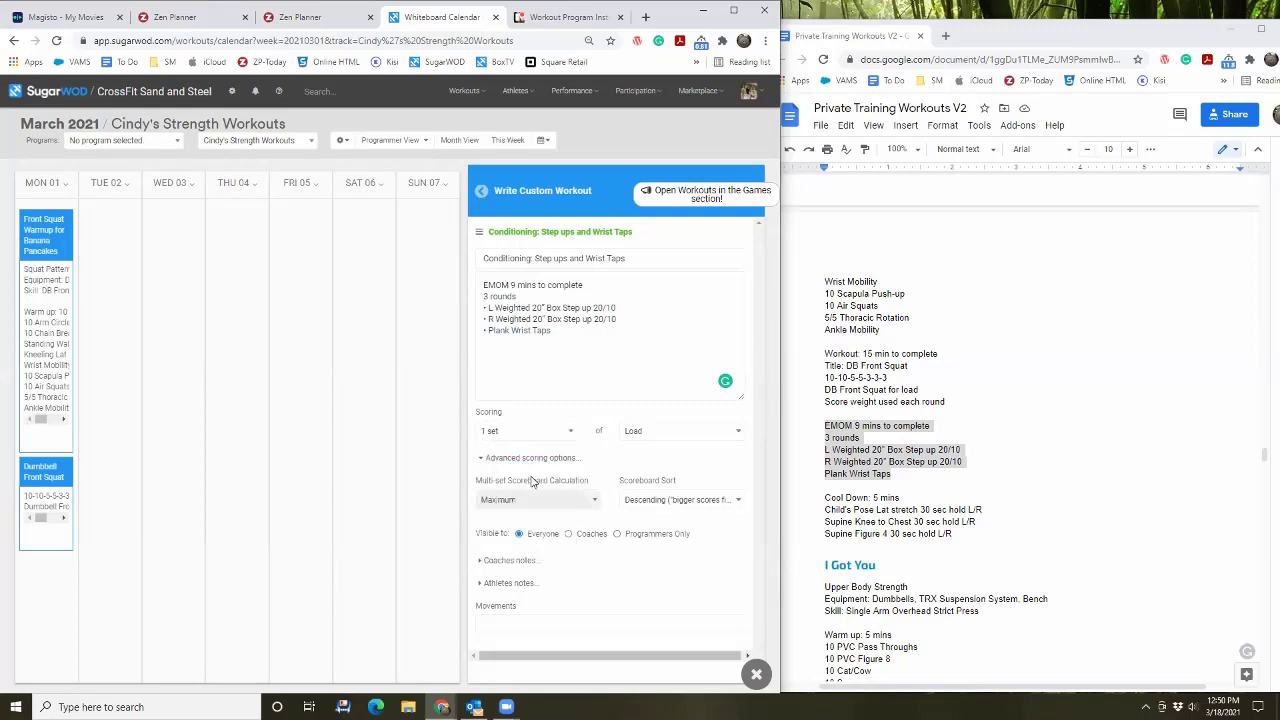
pyautogui.click(676, 437)
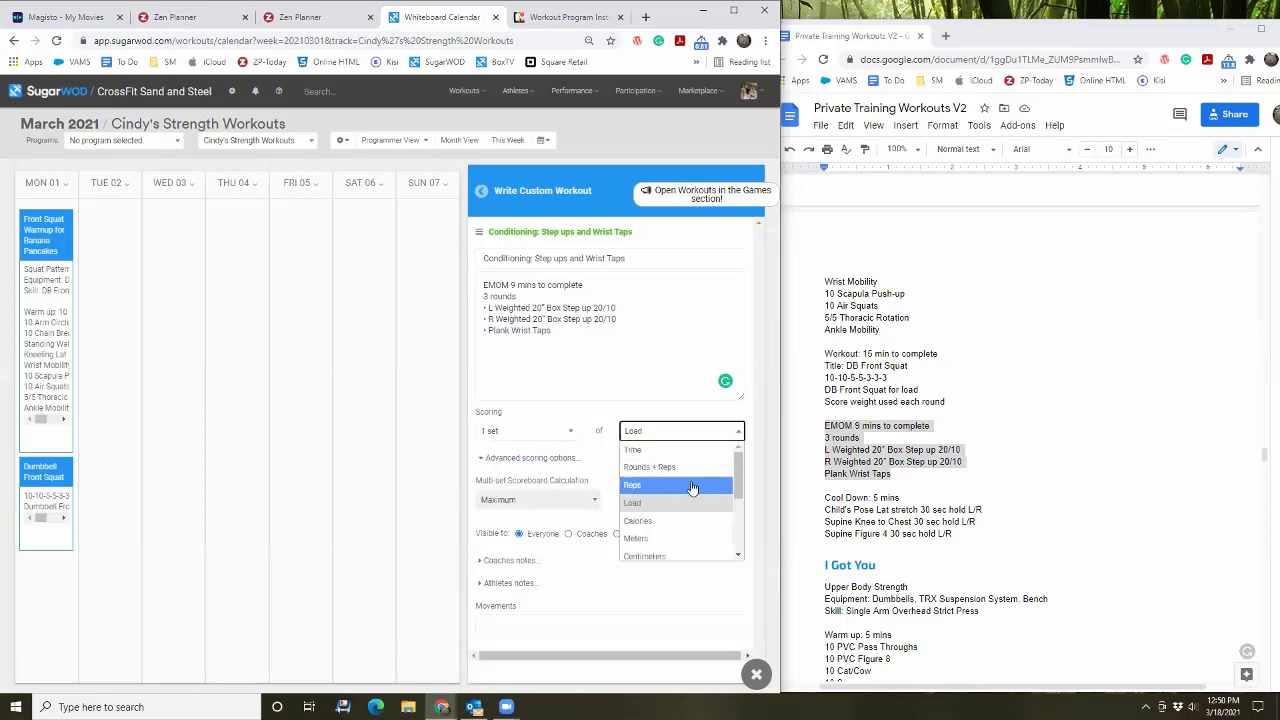
pyautogui.click(689, 485)
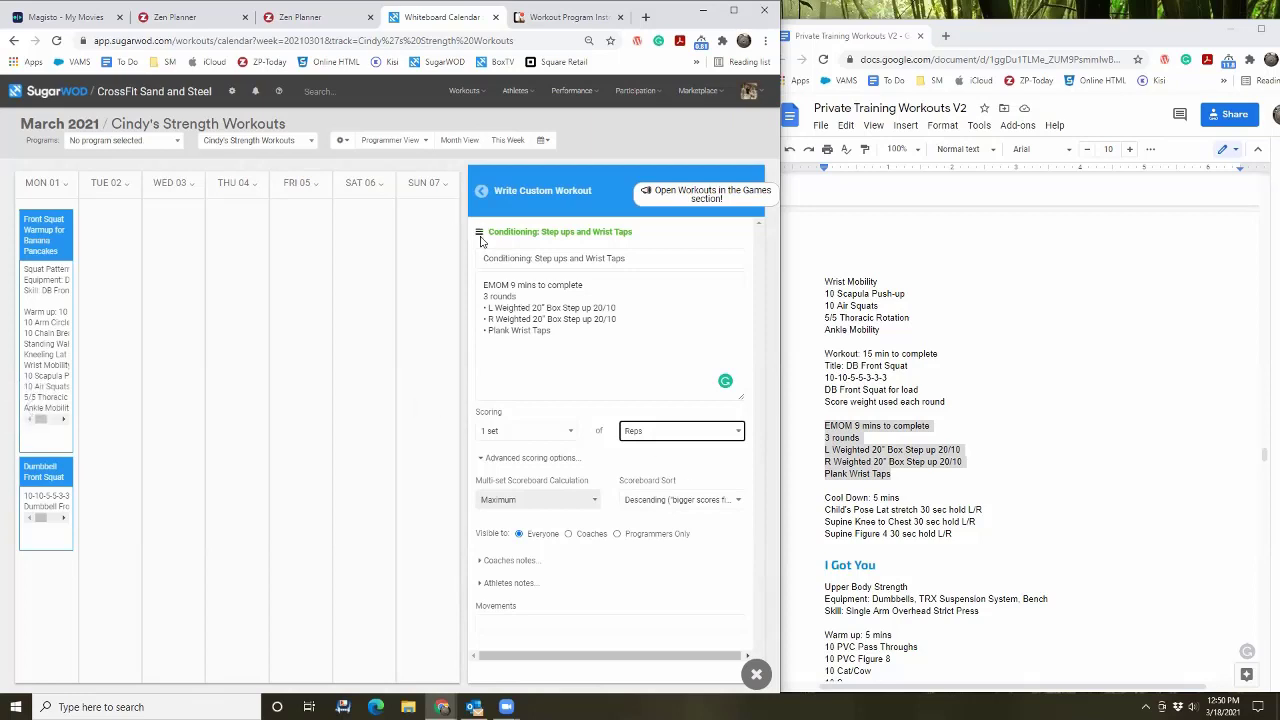
pyautogui.moveTo(480, 232); pyautogui.dragTo(72, 567)
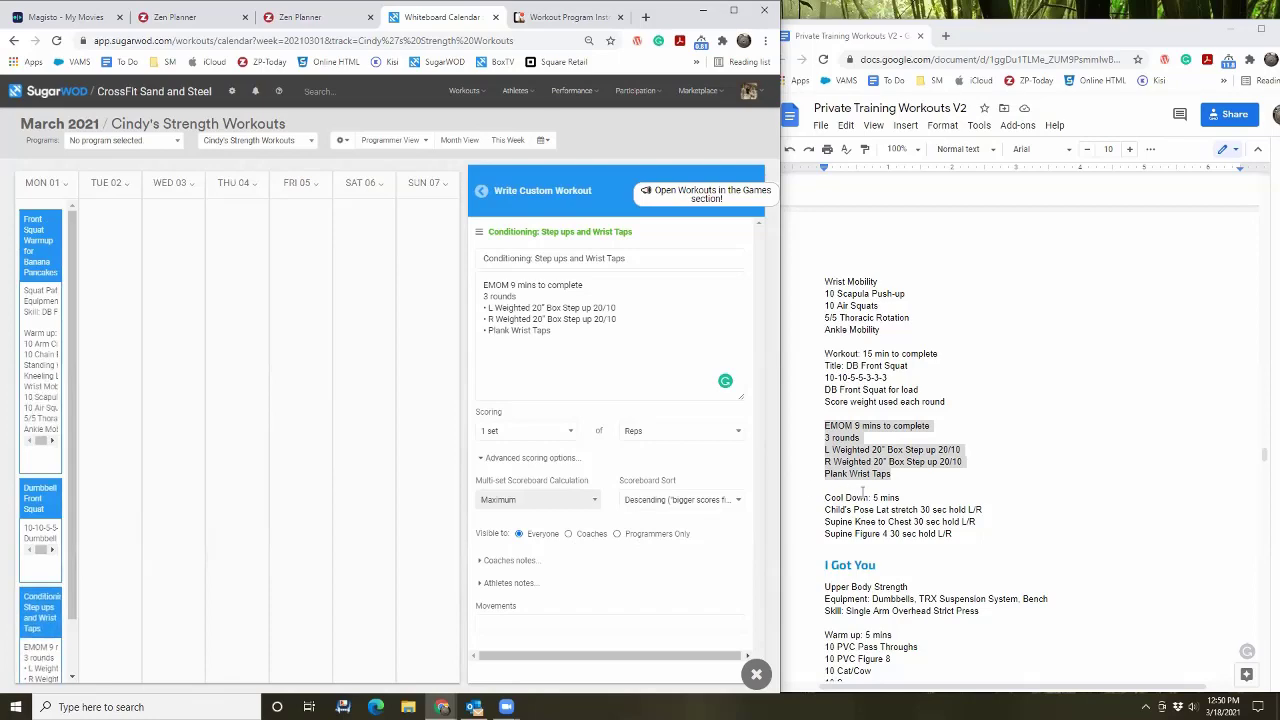
# Step: Change the custom workout's title to "Cooldown: Posterior Chain"
pyautogui.scroll(-1, 865, 492)
pyautogui.scroll(-1, 855, 450)
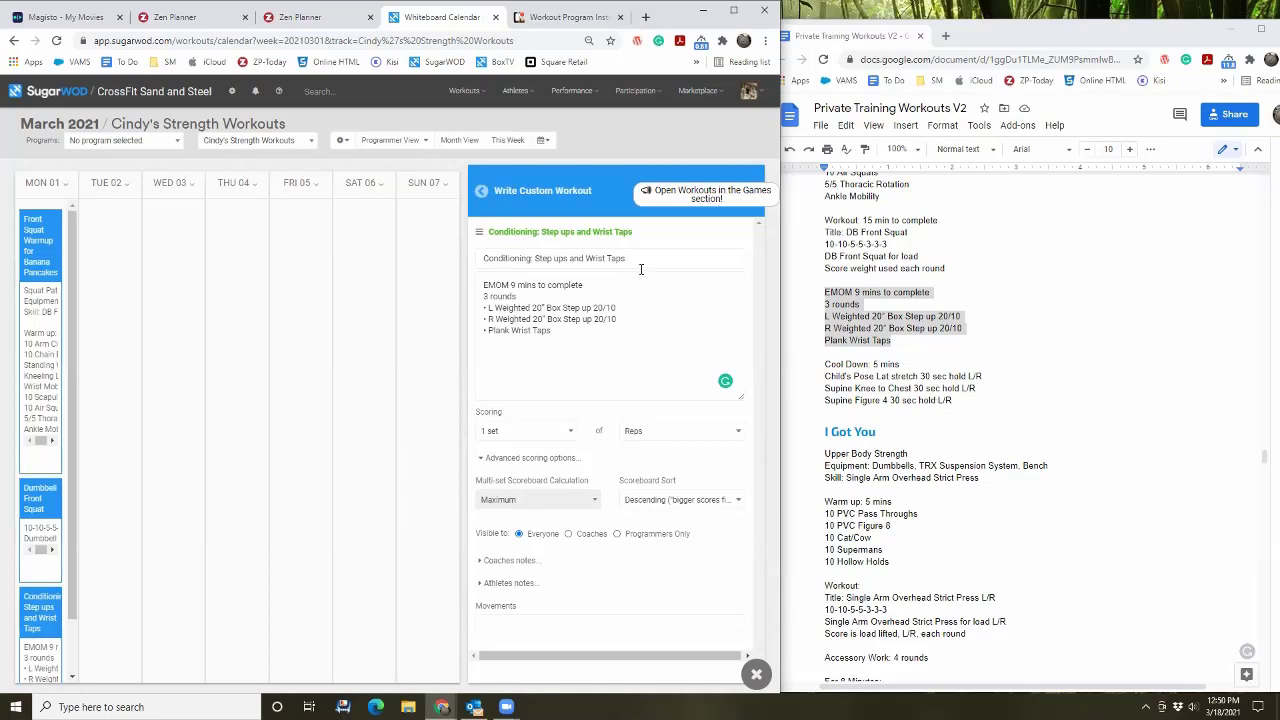
pyautogui.moveTo(641, 259); pyautogui.dragTo(478, 260)
pyautogui.write('C')
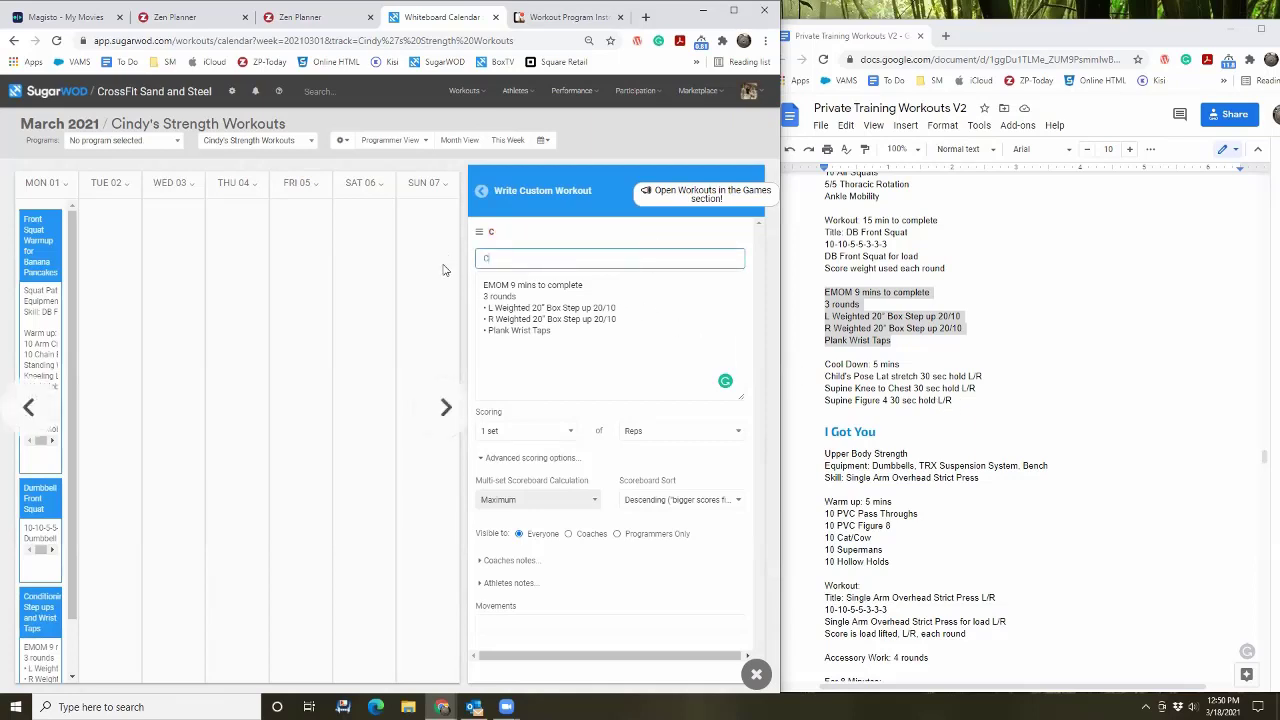
pyautogui.write('ooldown: Posterio')
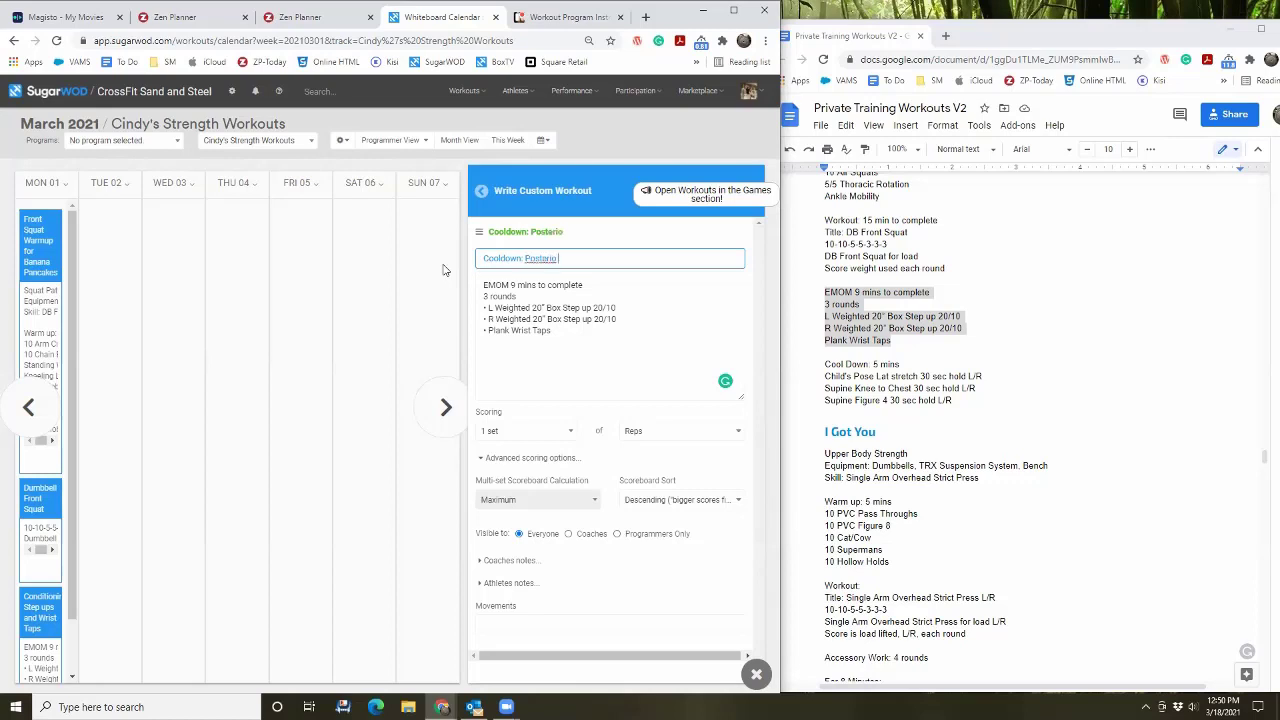
pyautogui.write('r Chain')
# Step: Replace the workout description with the "Cool Down: 5 mins" block of three stretches copied from the training document
pyautogui.click(958, 401)
pyautogui.moveTo(953, 401); pyautogui.dragTo(824, 367)
pyautogui.click(748, 372)
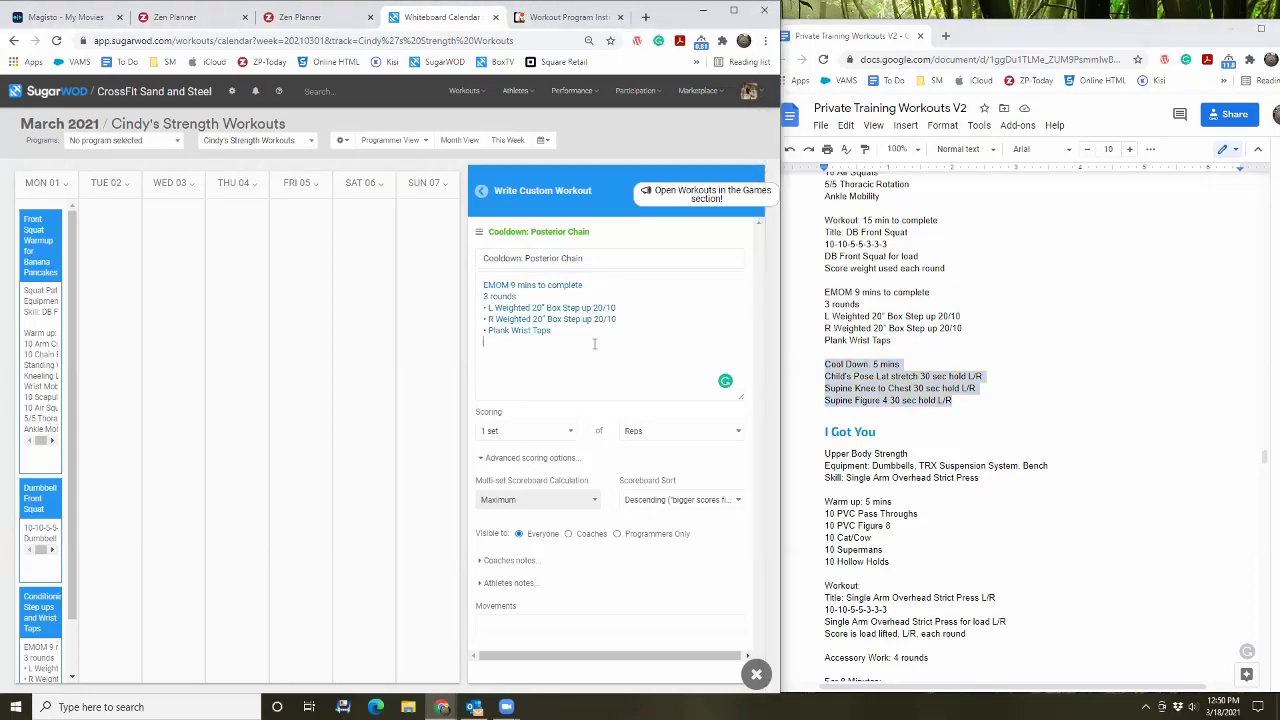
pyautogui.click(594, 345)
pyautogui.hotkey('ctrl', 'a')
pyautogui.hotkey('ctrl', 'v')
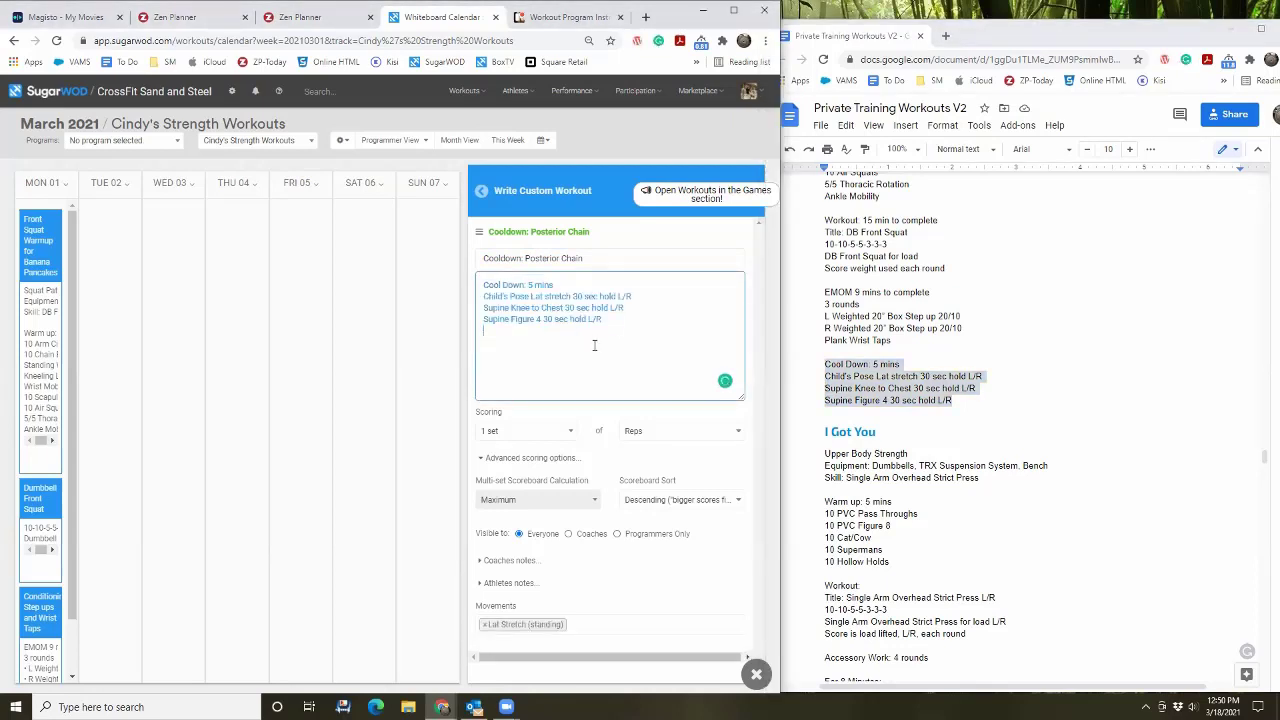
# Step: Add bullets before the Child's Pose, Supine Knee to Chest and Supine Figure 4 lines of the description
pyautogui.press('Up')
pyautogui.write('•')
pyautogui.press('Down')
pyautogui.write('•')
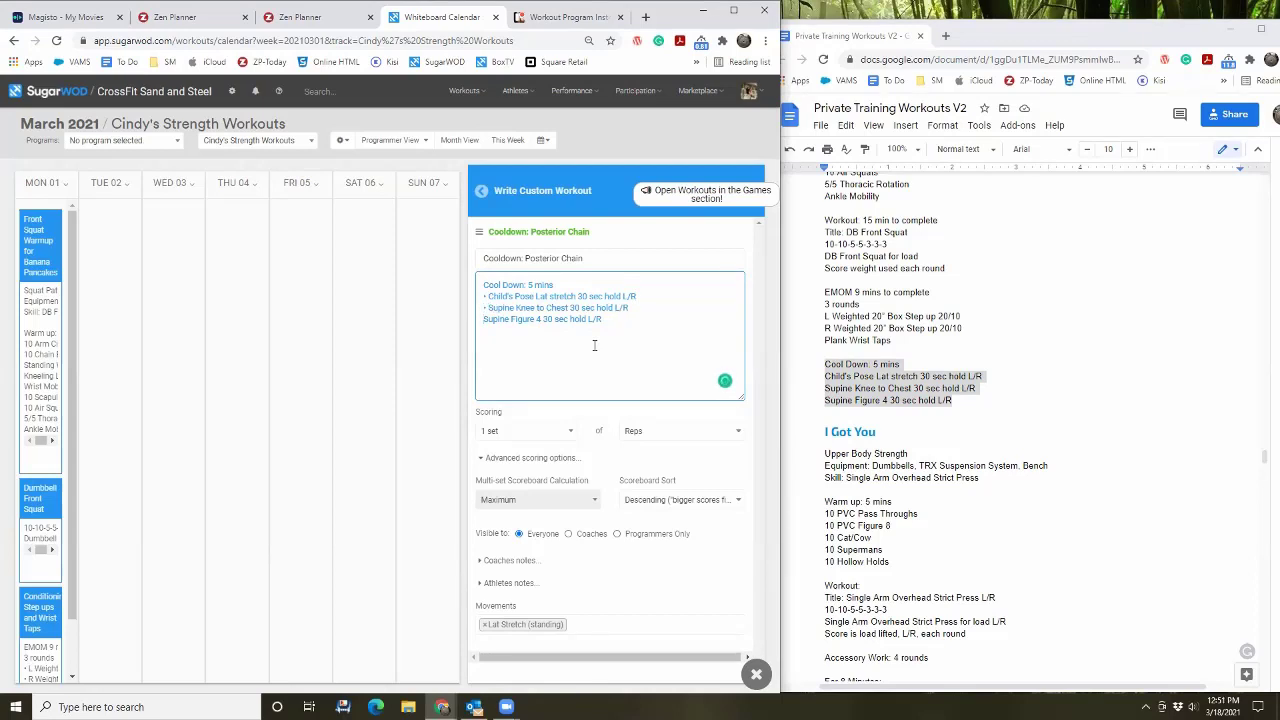
pyautogui.press('alt')
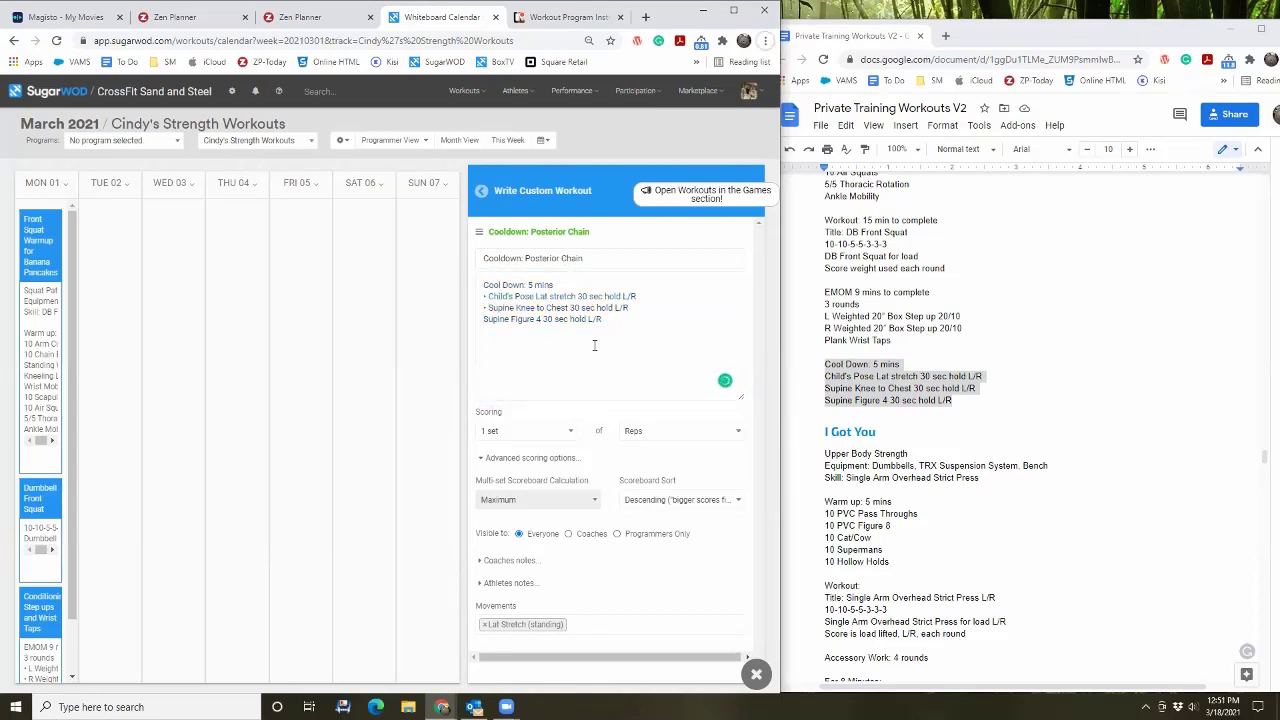
pyautogui.click(480, 319)
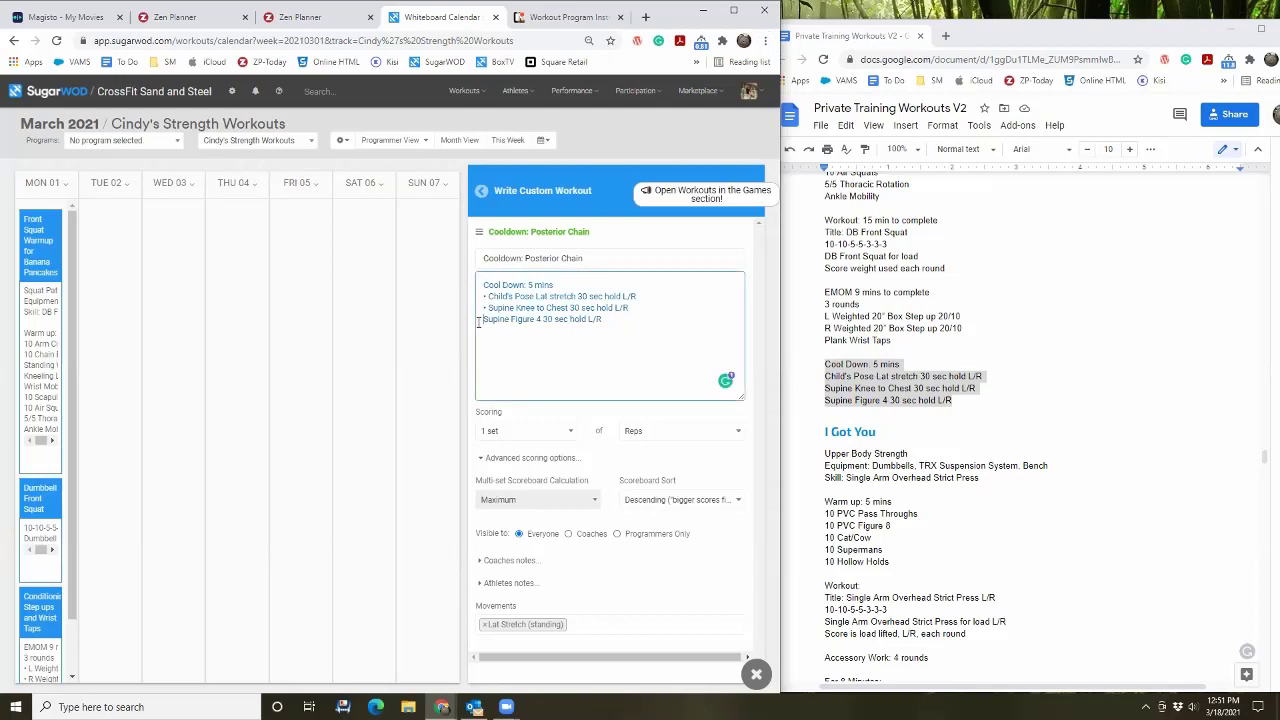
pyautogui.write('•')
# Step: Set the cooldown's scoring to Checkbox, place it below the conditioning workout on Monday 01, and close the workout editor
pyautogui.click(676, 440)
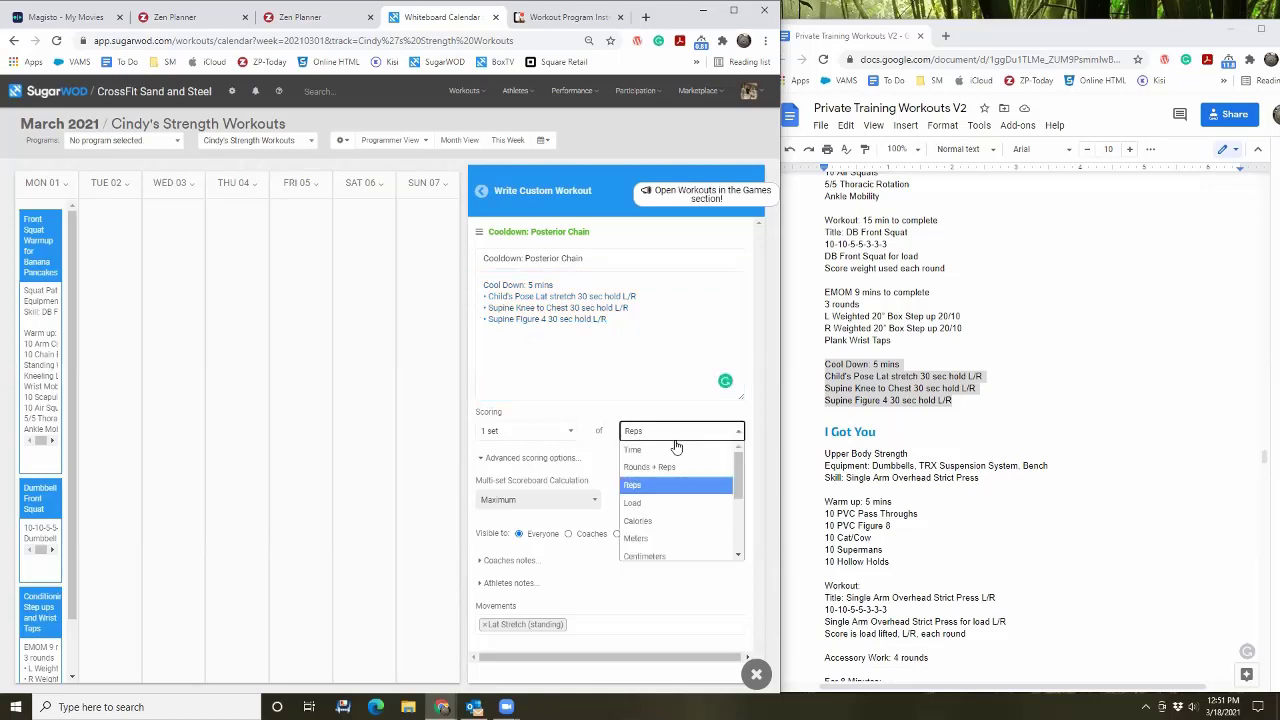
pyautogui.scroll(-5, 678, 480)
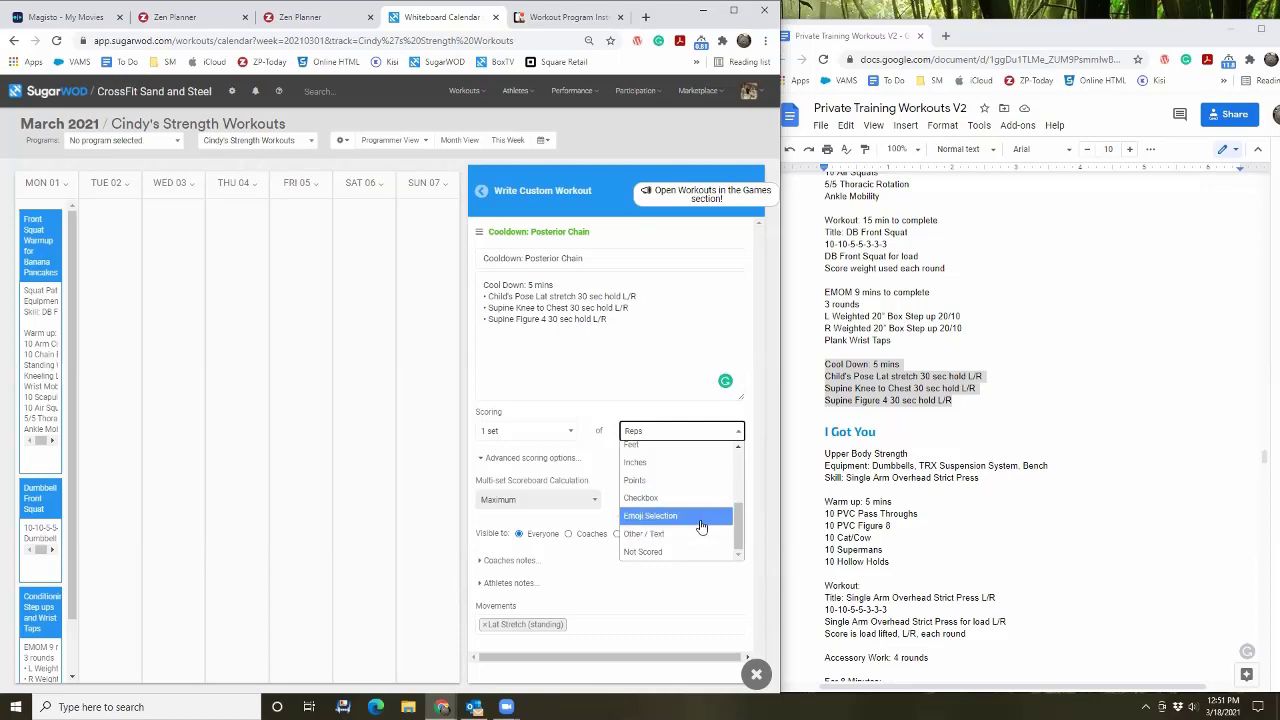
pyautogui.click(690, 498)
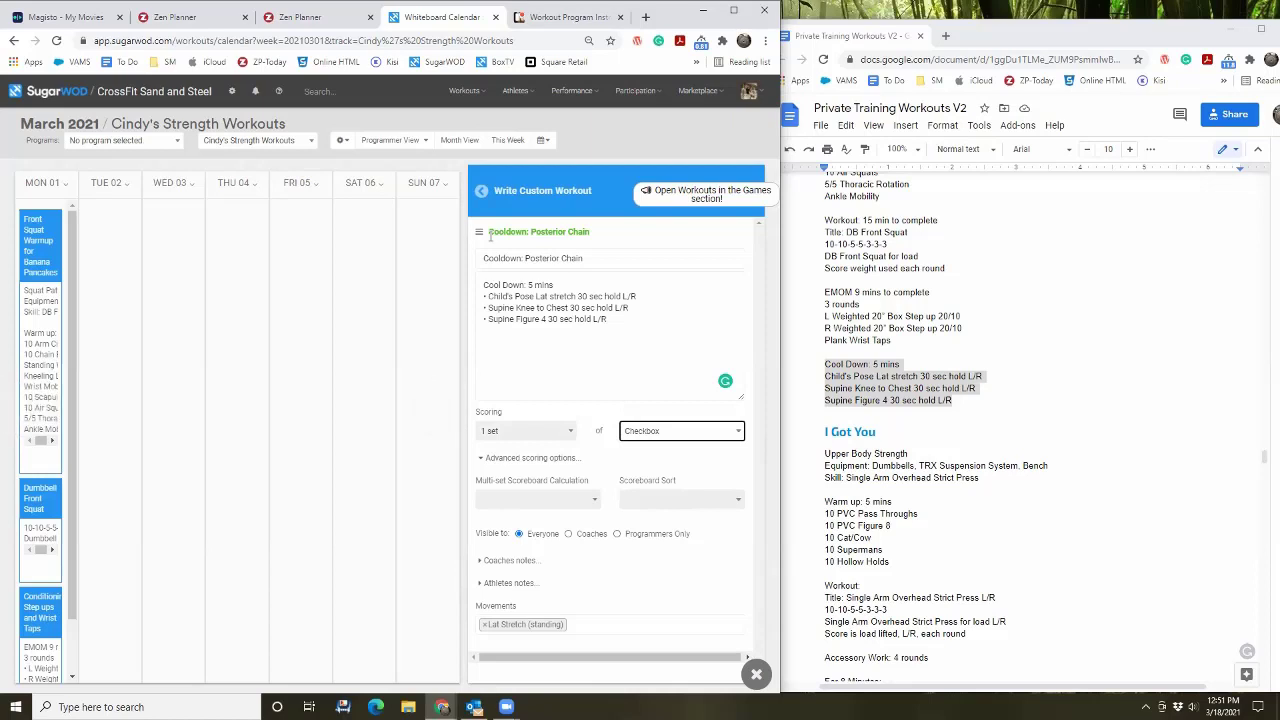
pyautogui.moveTo(478, 231); pyautogui.dragTo(40, 660)
pyautogui.click(757, 677)
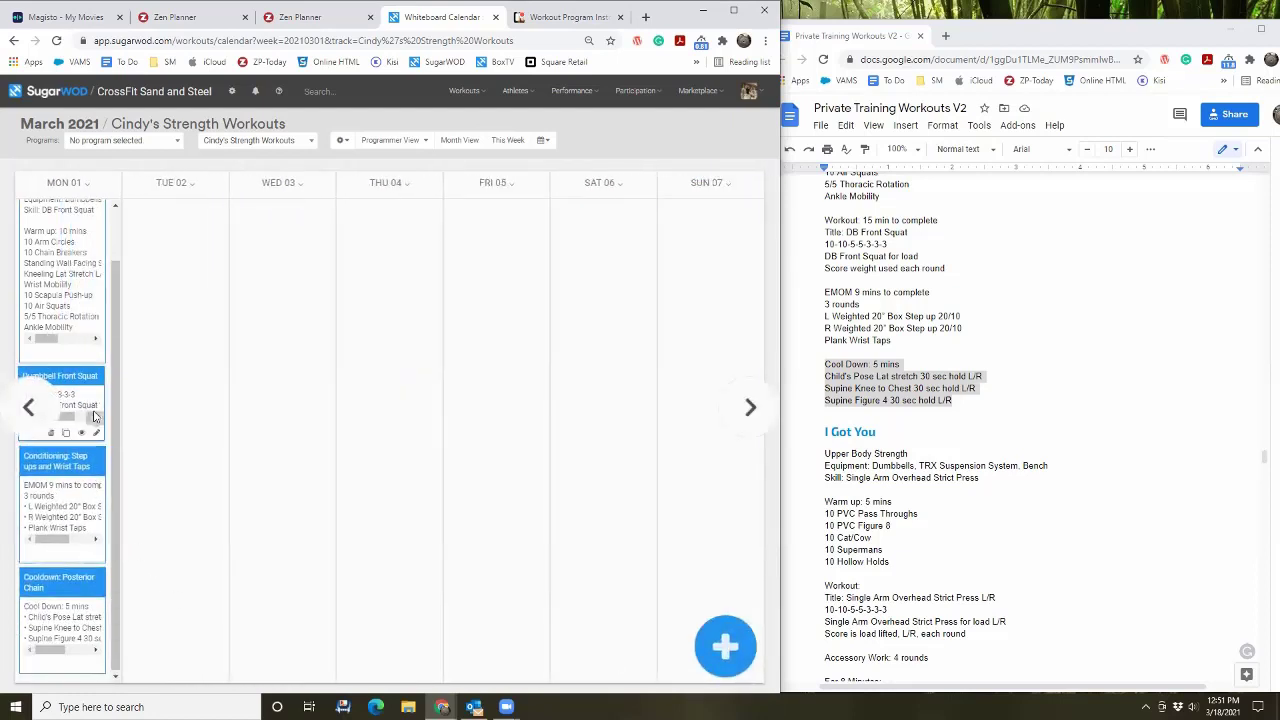
# Step: Open Monday's "Conditioning: Step ups and Wrist Taps" workout and start editing its description
pyautogui.click(87, 523)
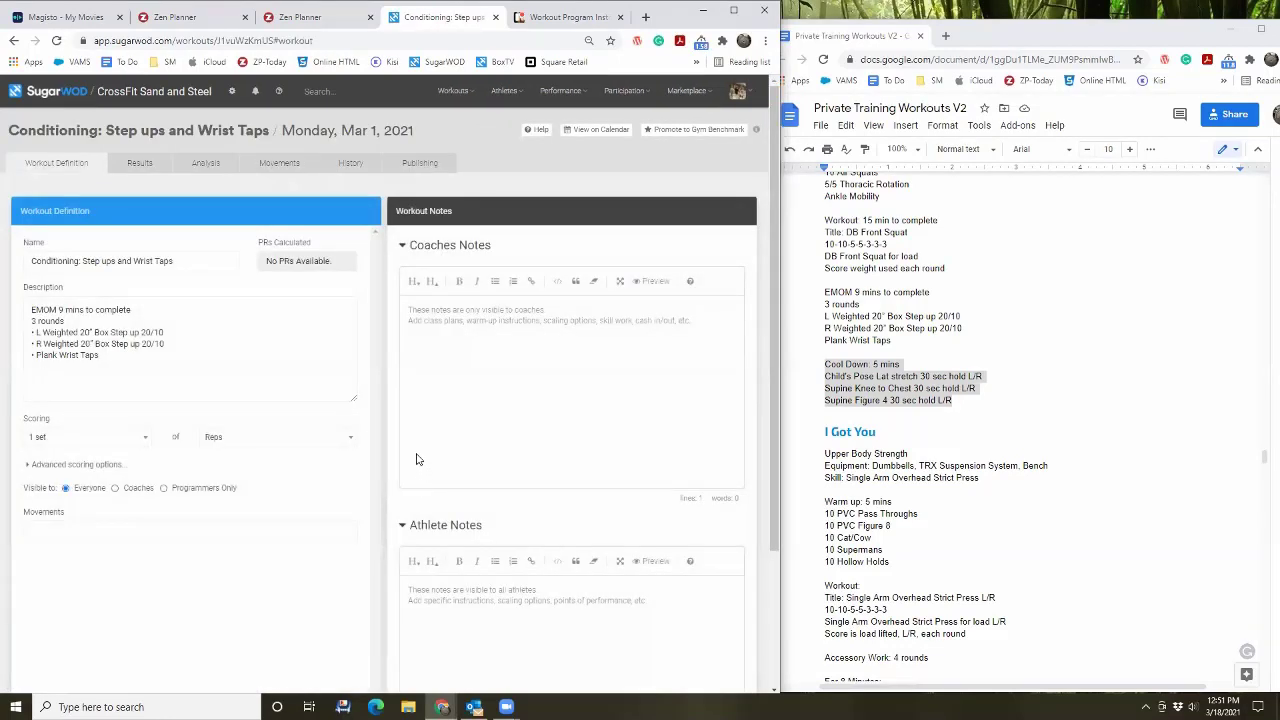
pyautogui.click(167, 333)
pyautogui.hotkey('ctrl', 'a')
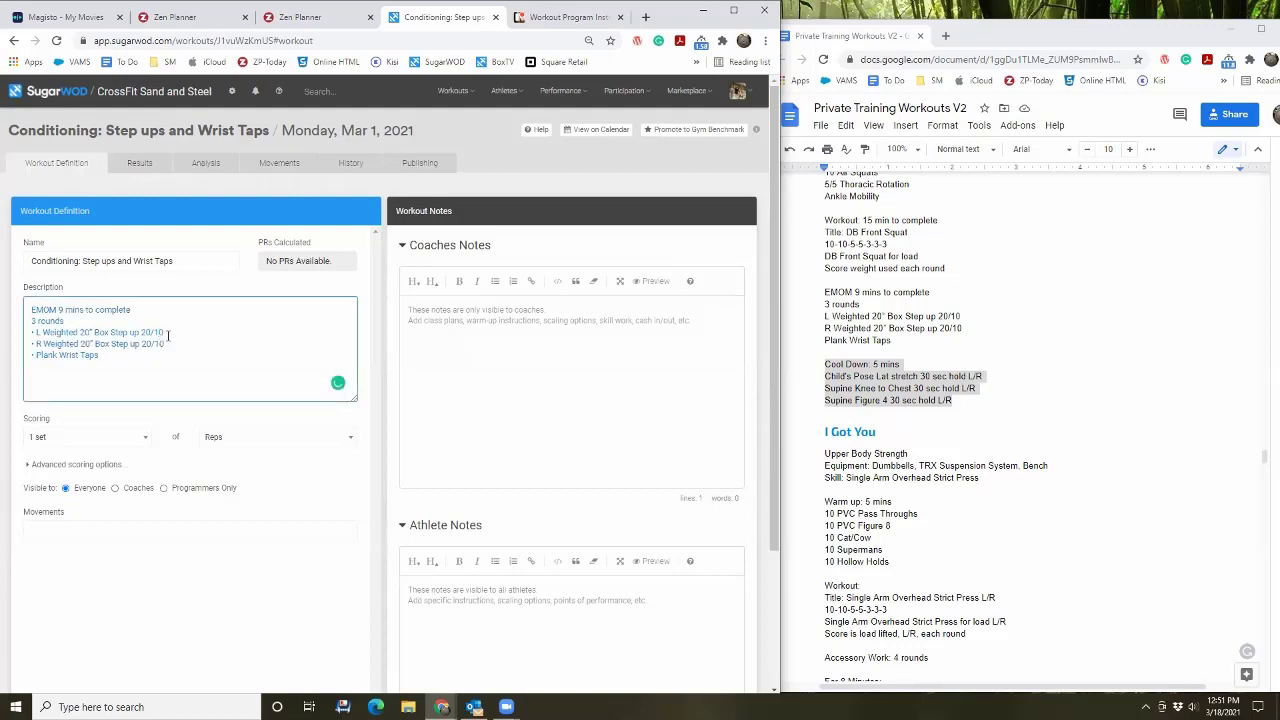
# Step: Add a male symbol after the 20 and a female symbol after the 10 in both box step-up lines
pyautogui.press('BackSpace')
pyautogui.write('2')
pyautogui.press('Down')
pyautogui.write('0')
pyautogui.write('#')
pyautogui.write('#')
pyautogui.write('#')
pyautogui.write('#')
pyautogui.press('super+period')
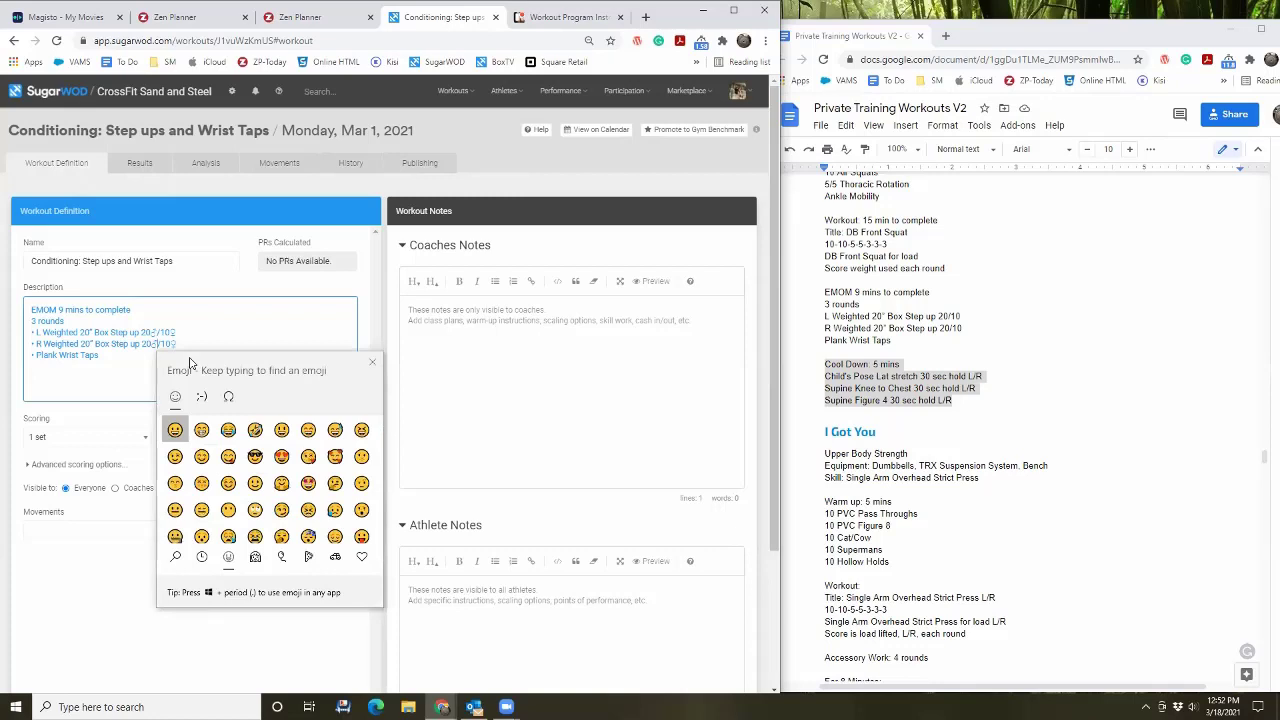
pyautogui.write('fem')
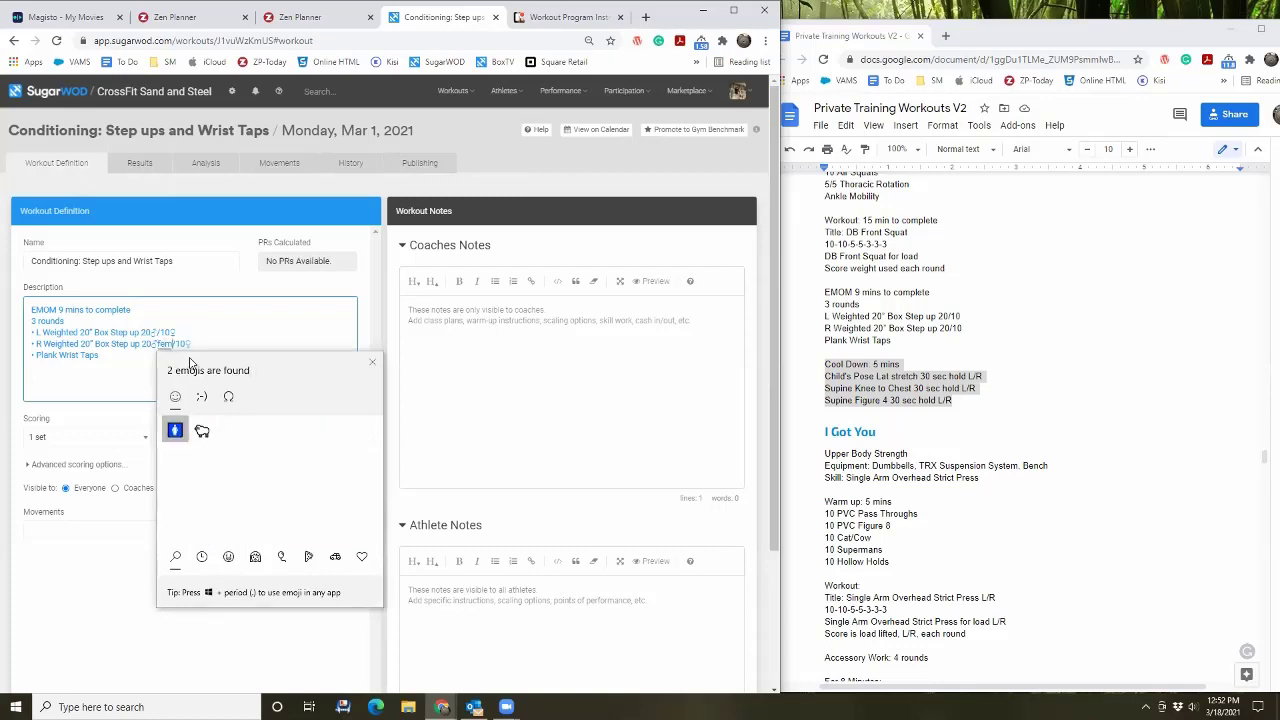
pyautogui.click(176, 432)
pyautogui.click(118, 390)
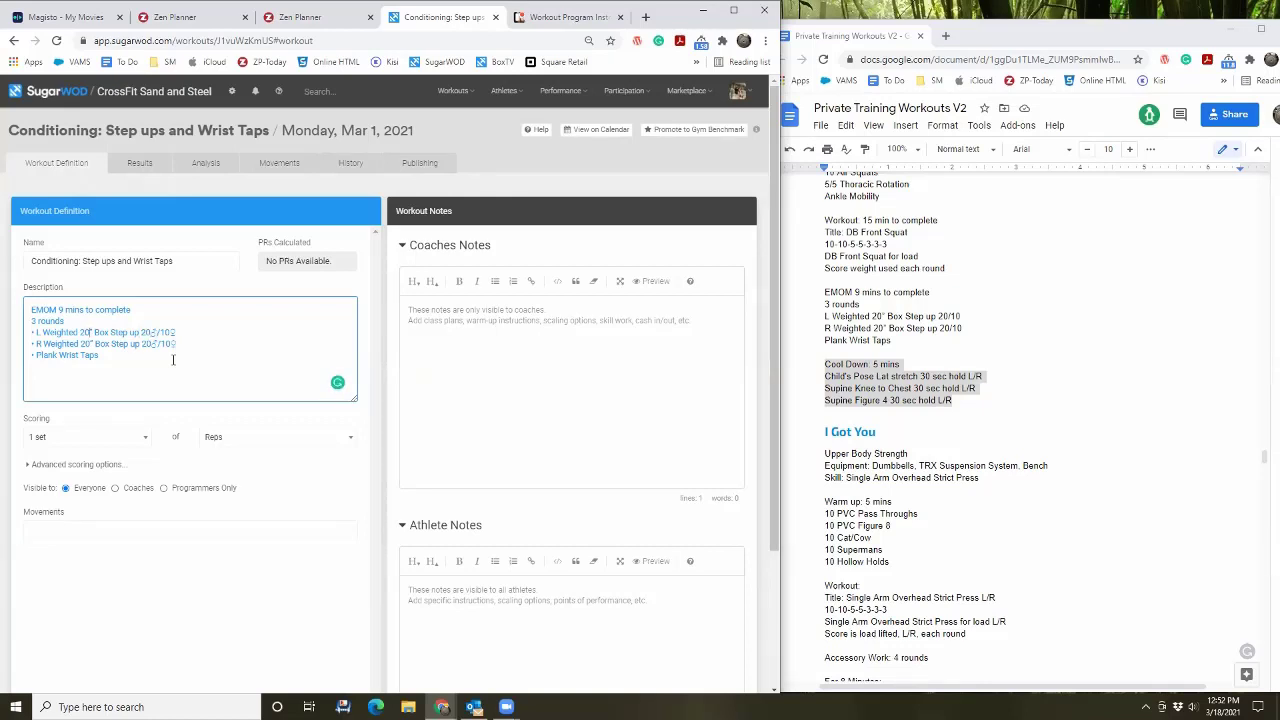
# Step: Try marking the step-up weights with M and F instead of the gender symbols
pyautogui.press('Down')
pyautogui.write('M')
pyautogui.press('BackSpace')
pyautogui.write('F')
pyautogui.press('BackSpace')
pyautogui.write('M')
pyautogui.press('BackSpace')
pyautogui.write('F')
# Step: Change the weights in both box step-up lines to "20 lbs /10 lbs"
pyautogui.write('lbs')
pyautogui.write('lbs')
pyautogui.hotkey('shift', 'Left')
pyautogui.hotkey('shift', 'Left')
pyautogui.hotkey('shift', 'Left')
pyautogui.hotkey('ctrl', 'c')
pyautogui.press('End')
pyautogui.hotkey('ctrl', 'v')
pyautogui.hotkey('ctrl', 'v')
pyautogui.press('Down')
pyautogui.press('Up')
# Step: Save the conditioning workout, return to the calendar, and maximize the browser window to review Monday's workouts
pyautogui.scroll(-3, 620, 449)
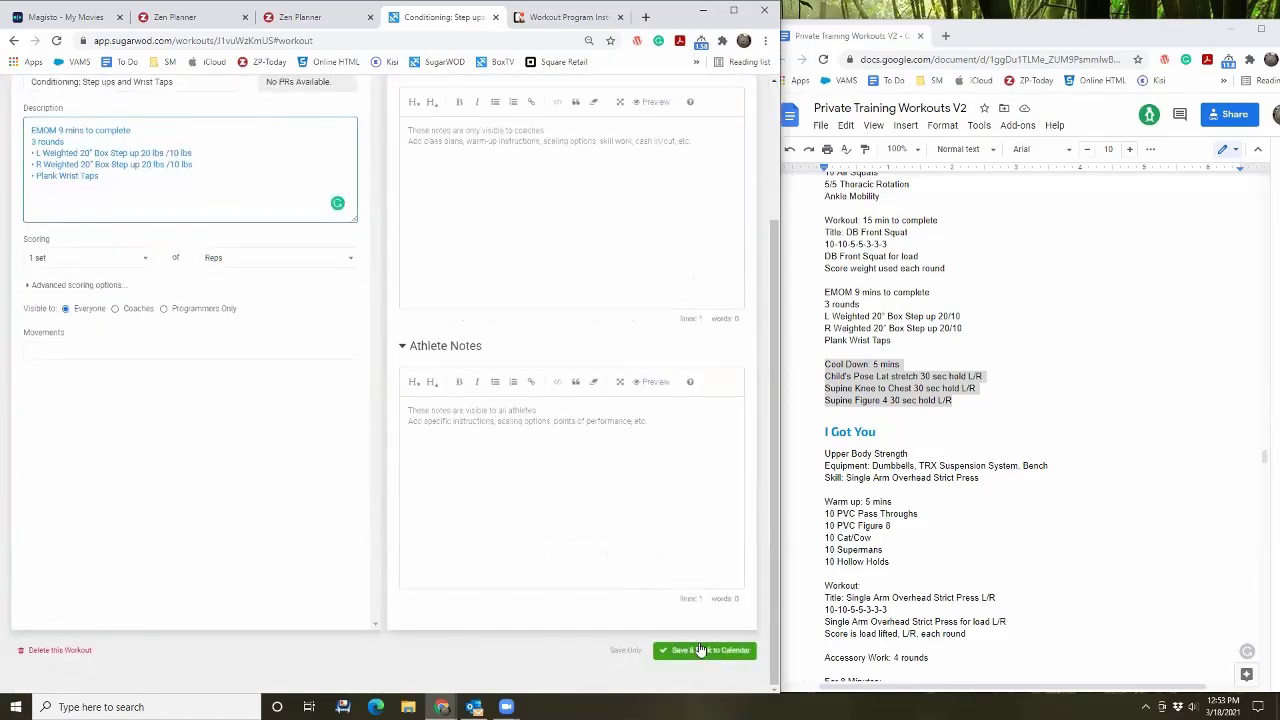
pyautogui.click(336, 524)
pyautogui.click(705, 650)
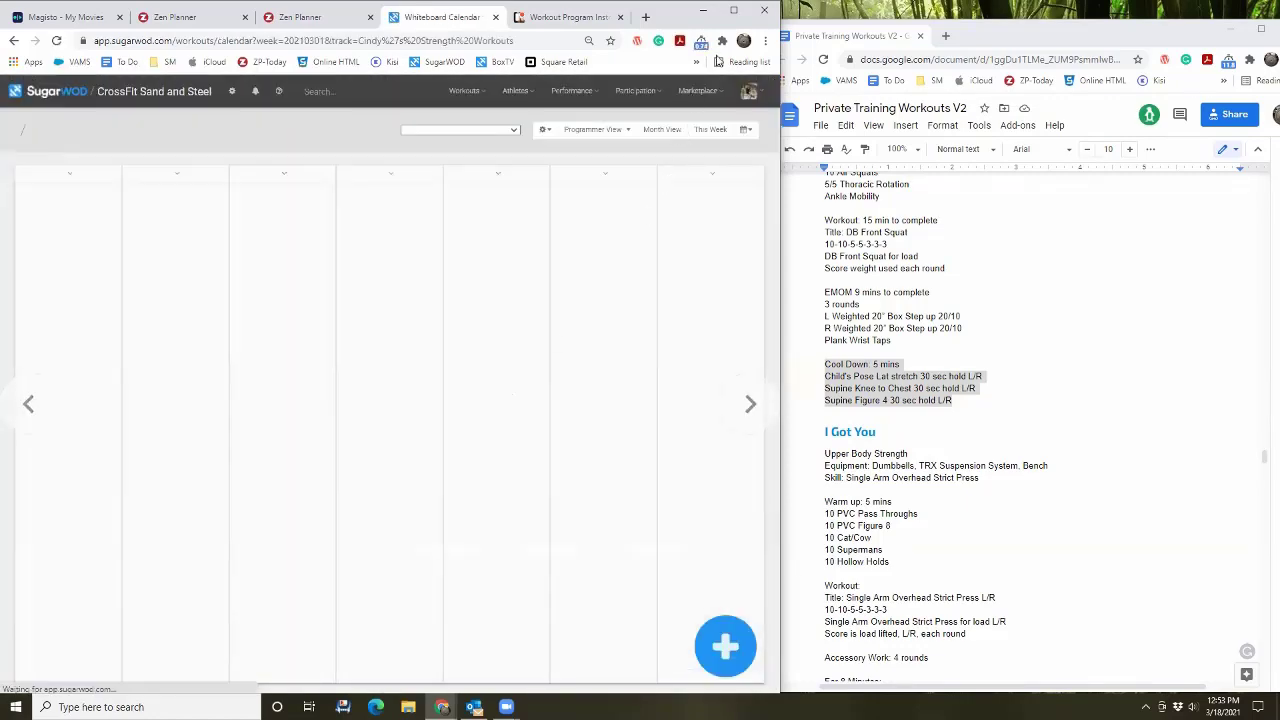
pyautogui.click(735, 12)
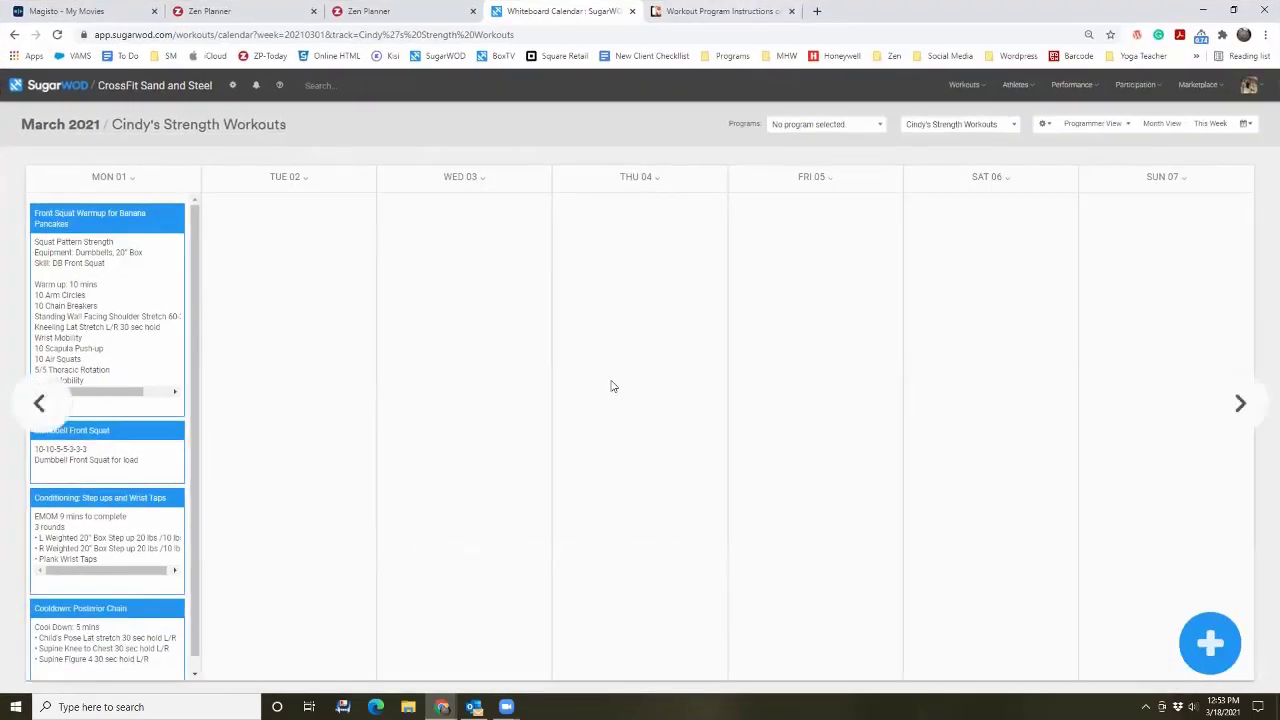
pyautogui.moveTo(130, 470)
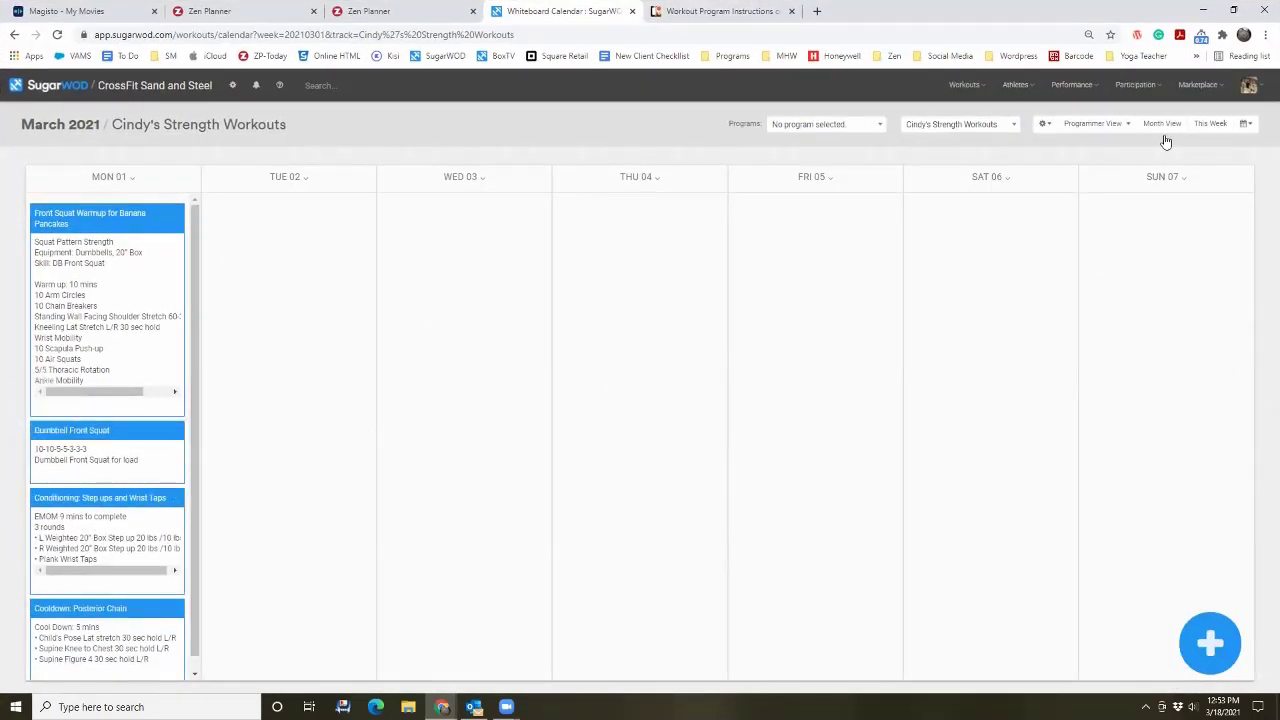
# Step: Open the roster of all athletes and find the profile of the coach on the Owners Training track
pyautogui.click(1014, 88)
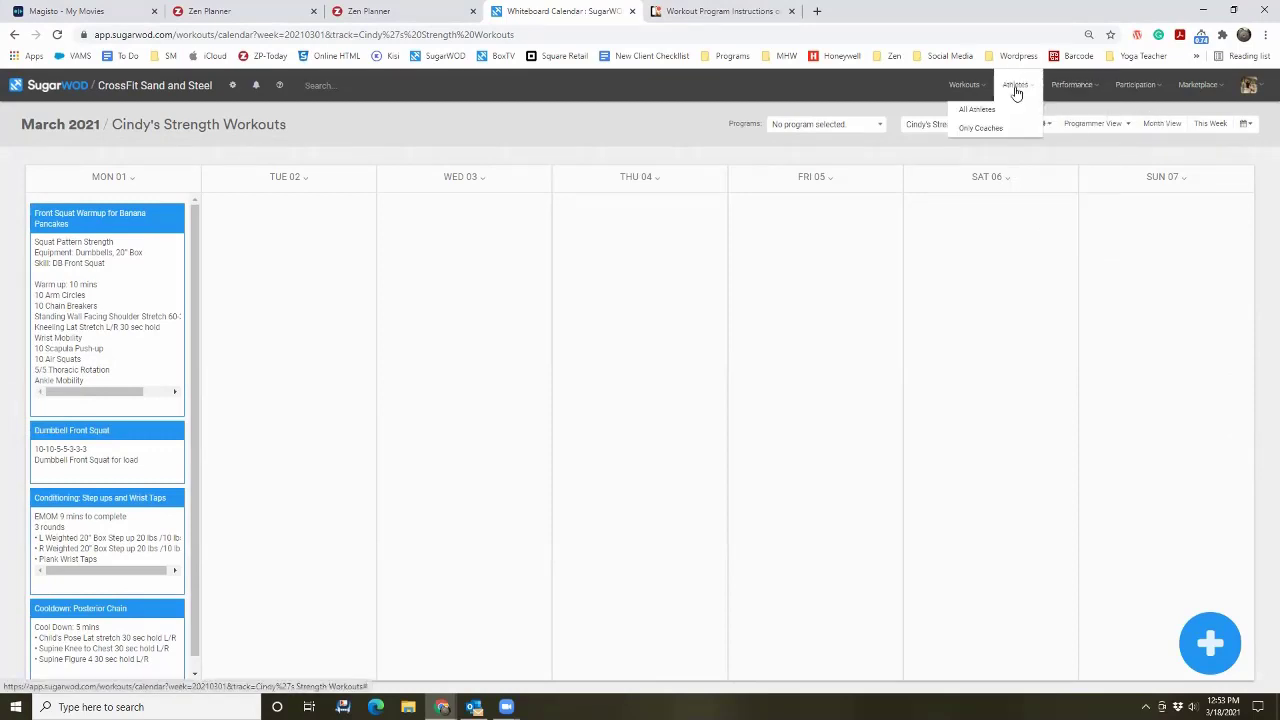
pyautogui.click(1013, 110)
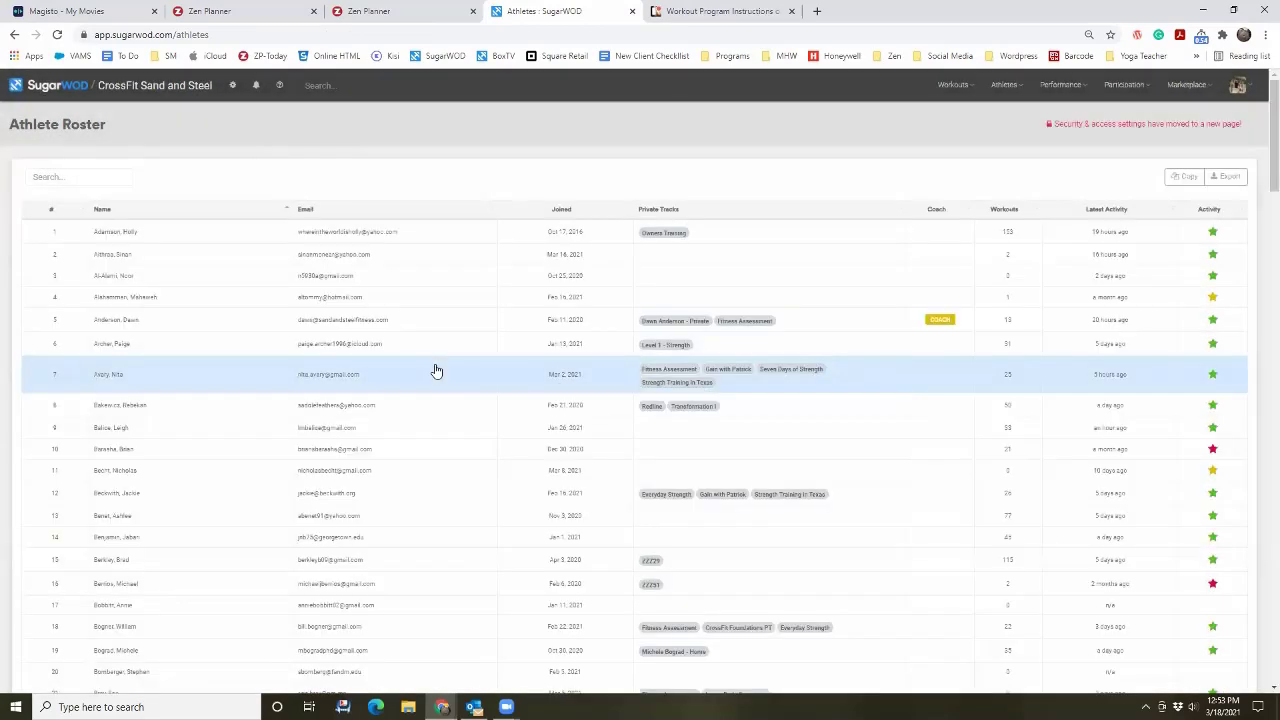
pyautogui.scroll(-2, 434, 368)
pyautogui.scroll(-3, 434, 362)
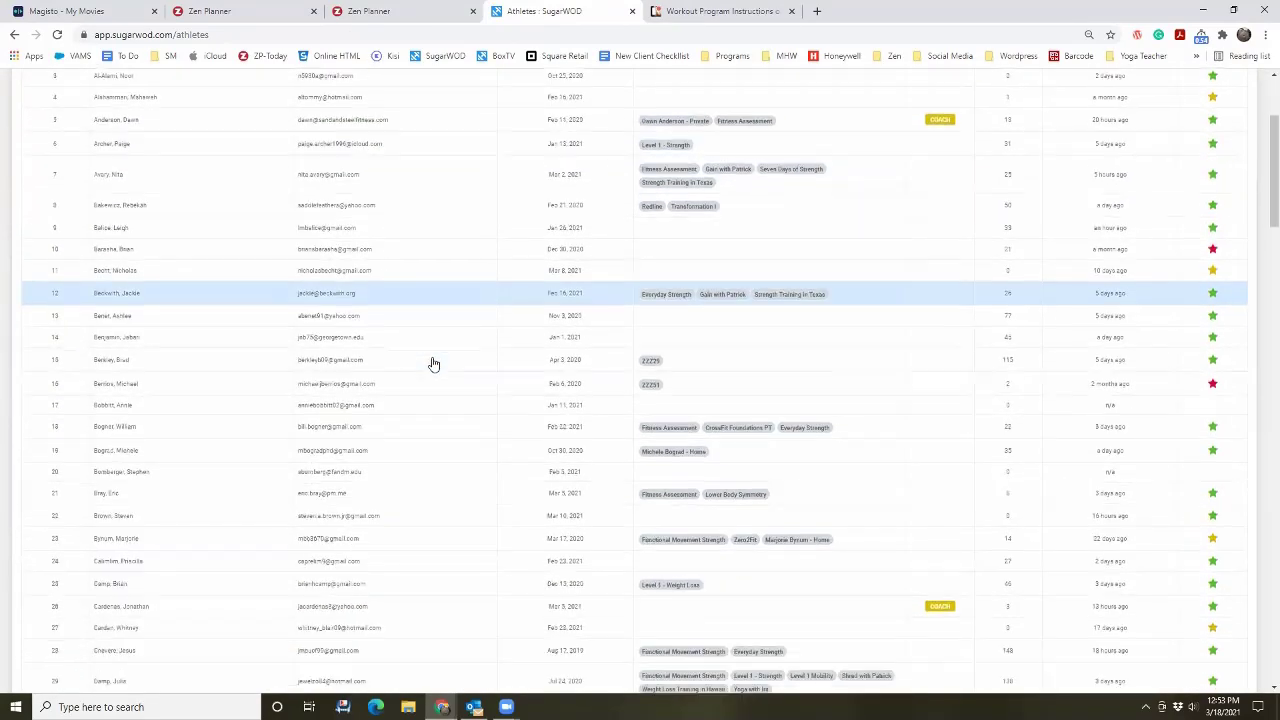
pyautogui.scroll(-7, 451, 341)
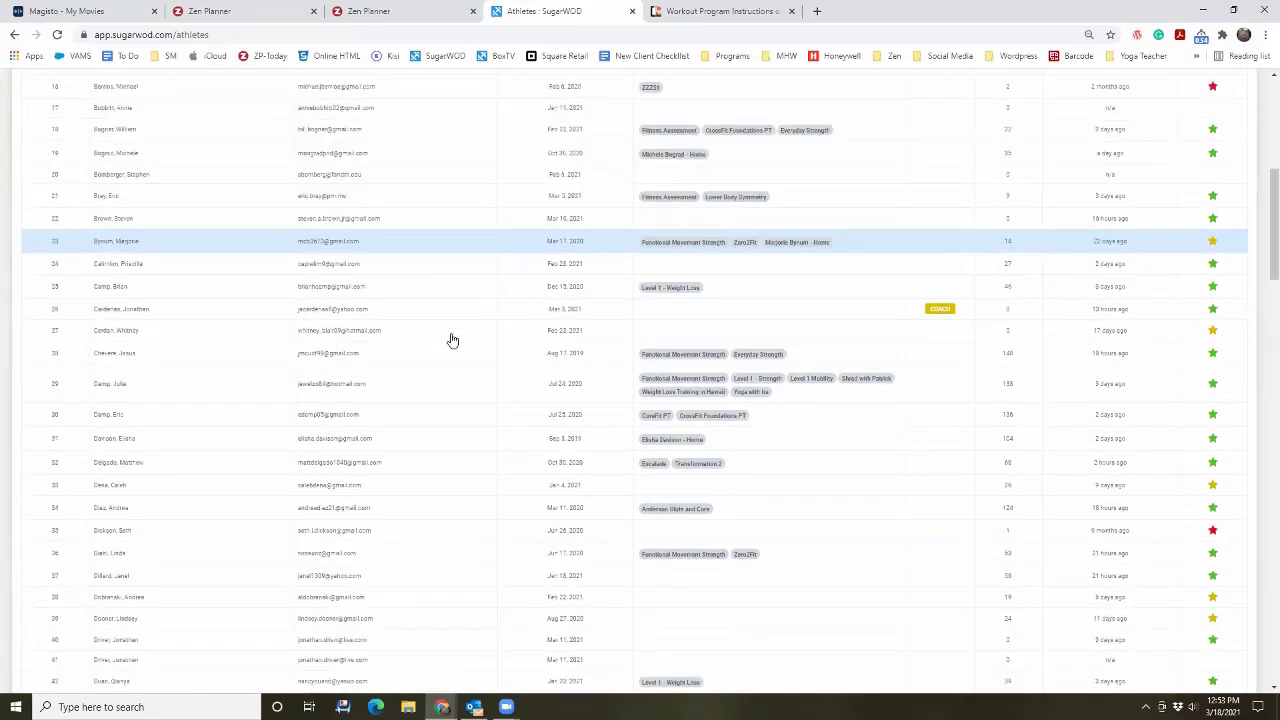
pyautogui.scroll(-9, 451, 341)
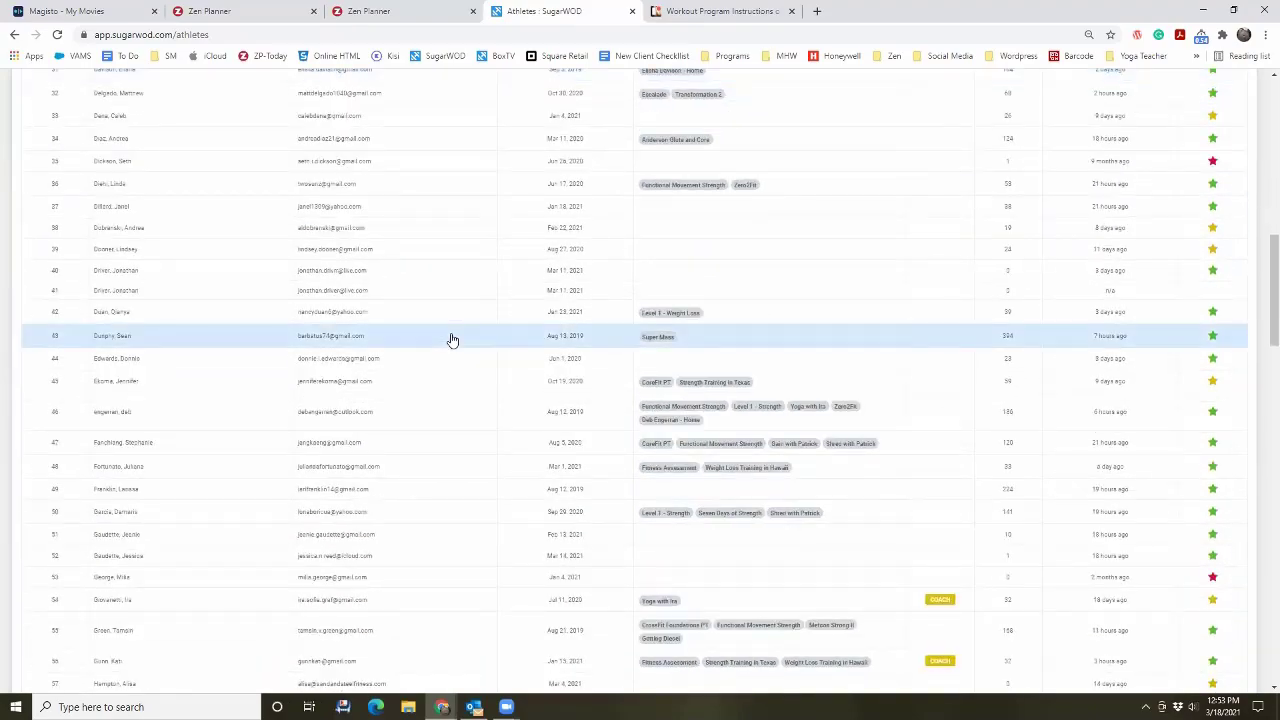
pyautogui.scroll(-8, 451, 341)
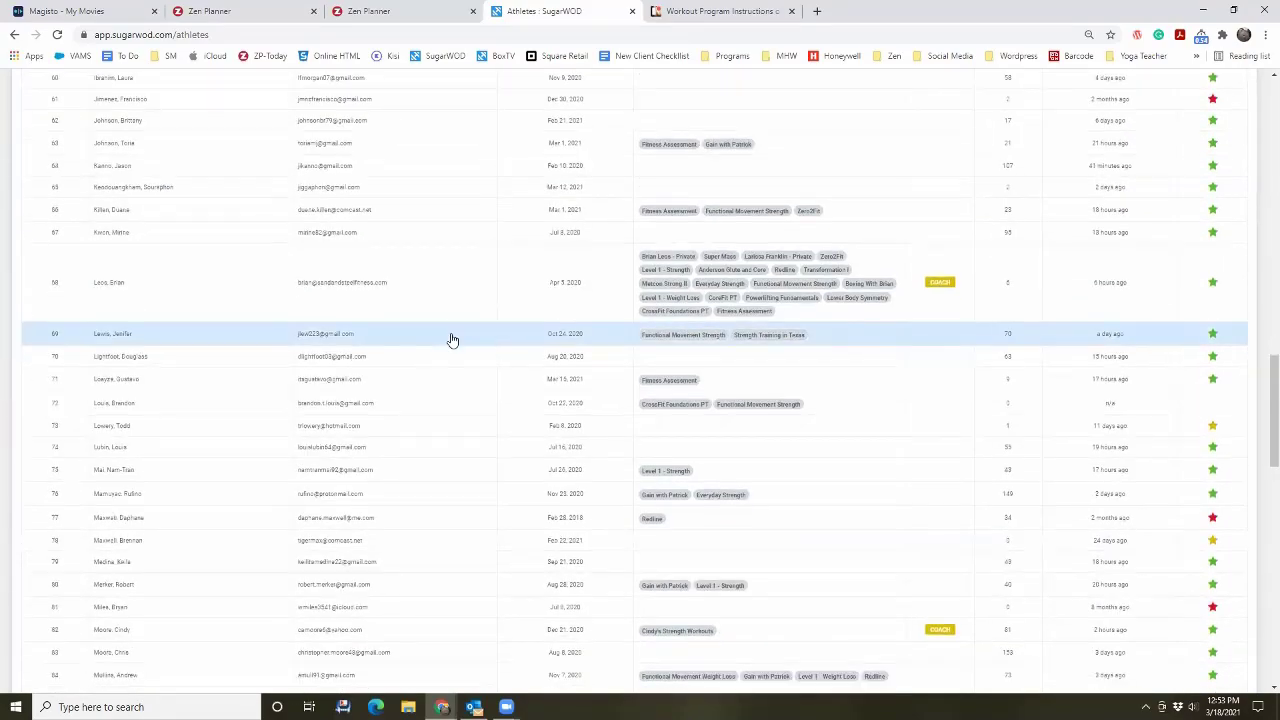
pyautogui.scroll(-4, 451, 341)
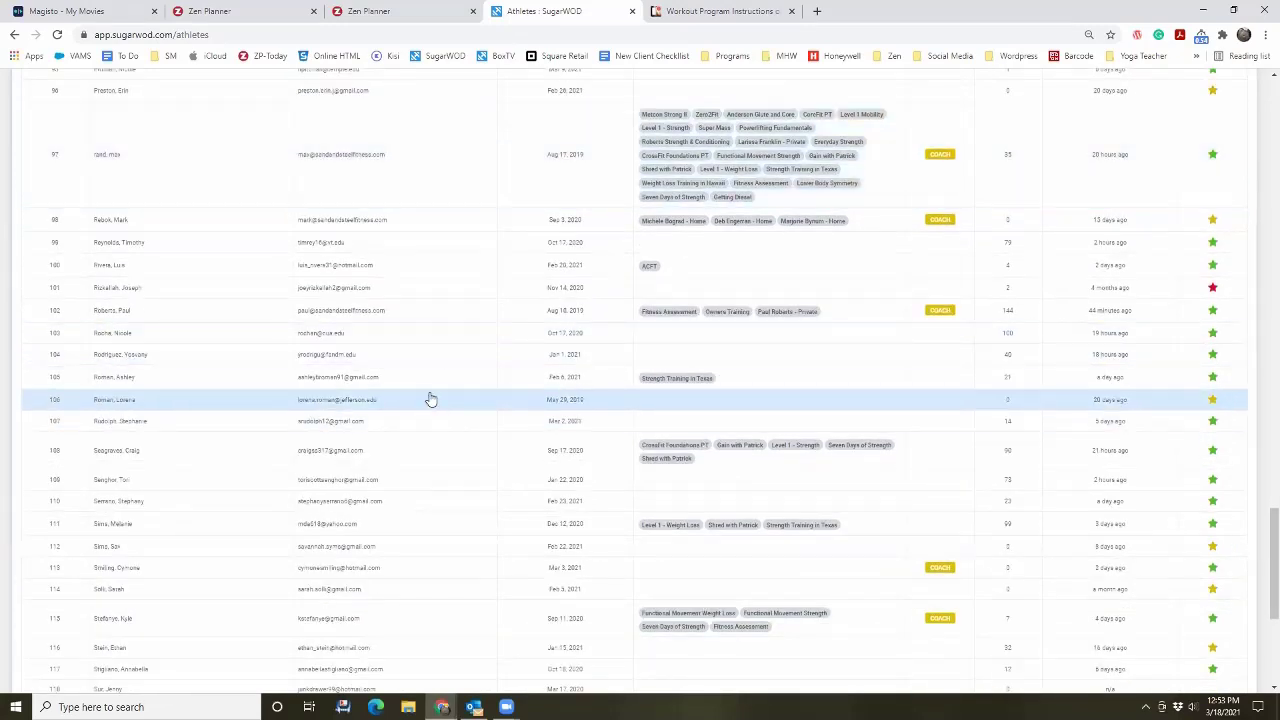
pyautogui.click(430, 314)
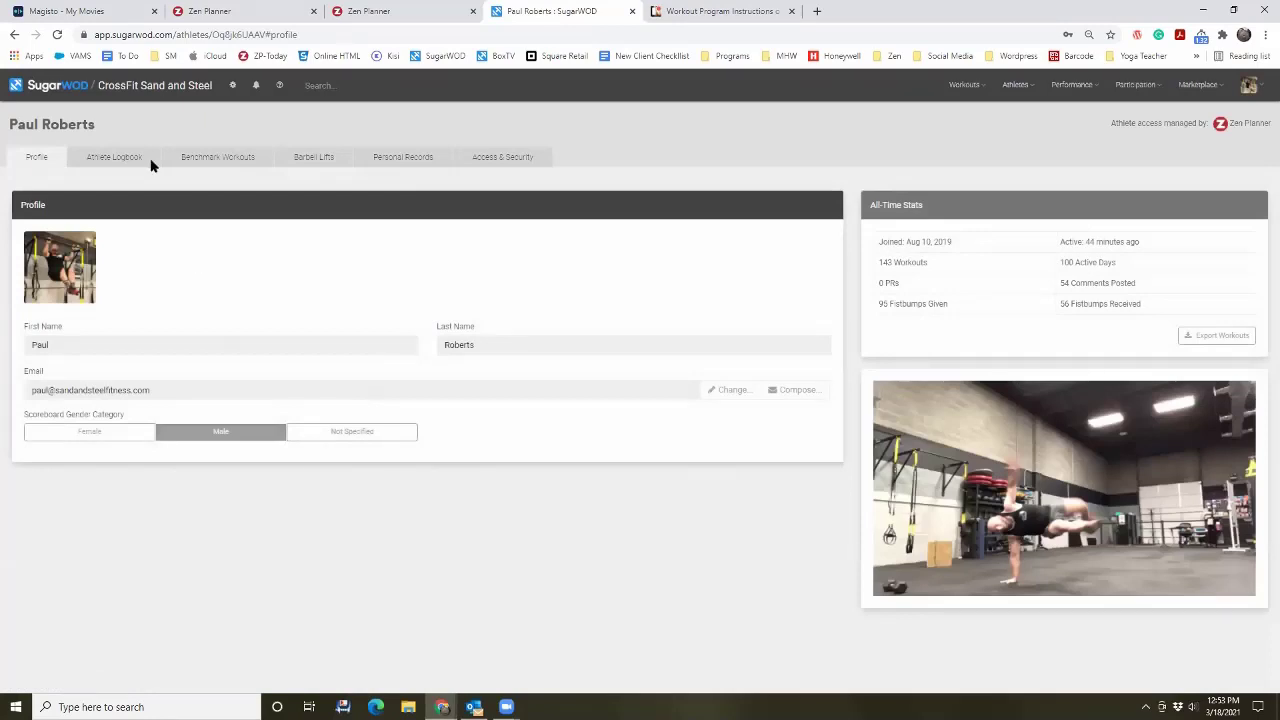
# Step: Review the athlete's logbook, benchmark workouts and barbell lift maxes
pyautogui.click(126, 158)
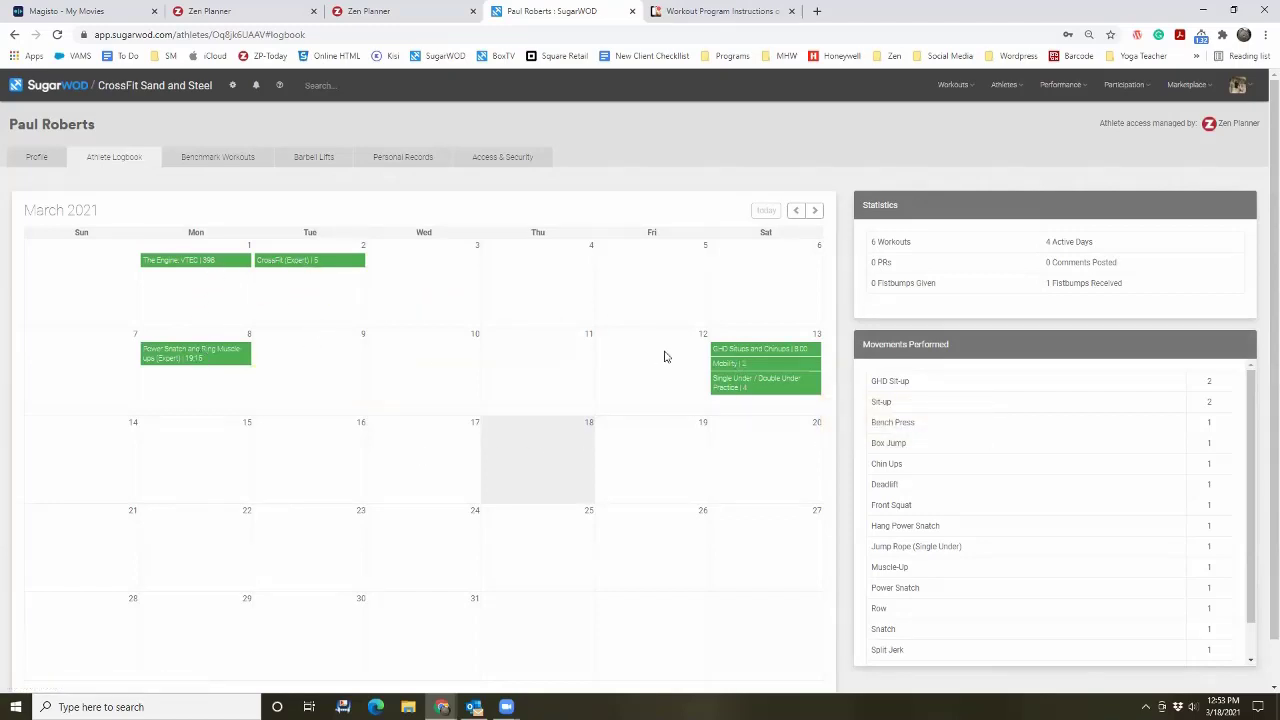
pyautogui.moveTo(721, 387)
pyautogui.click(220, 158)
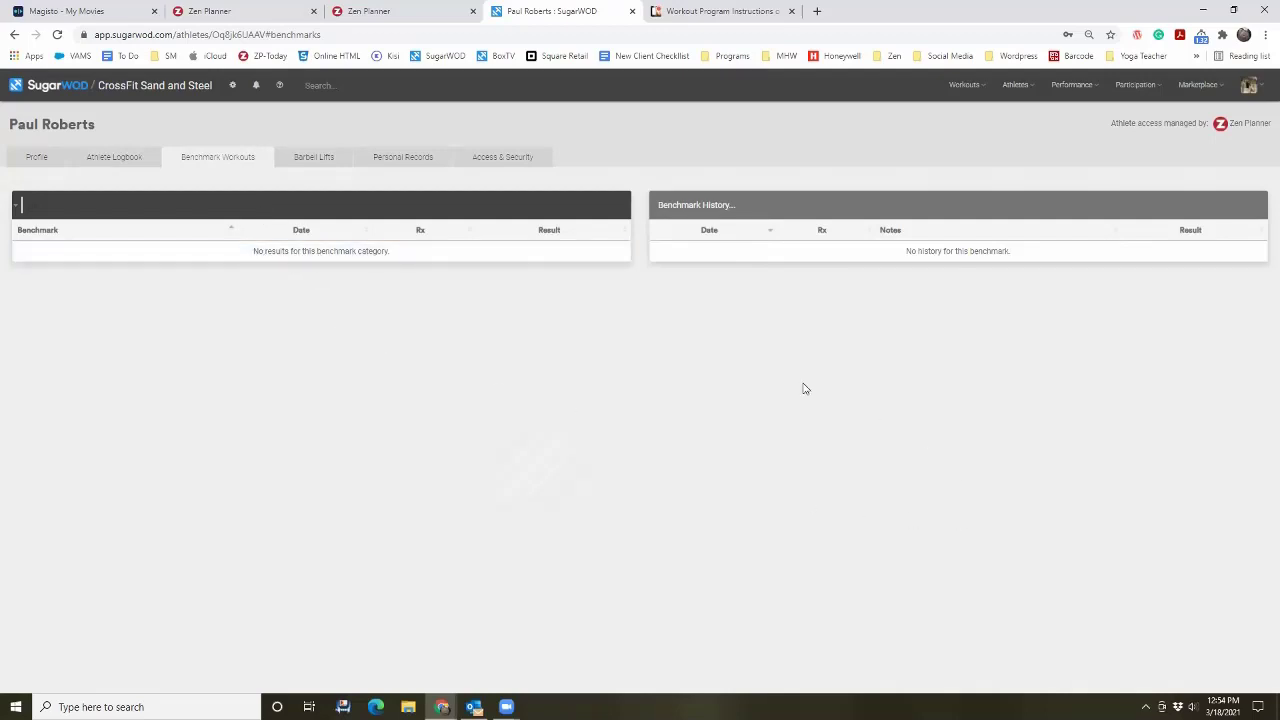
pyautogui.click(336, 165)
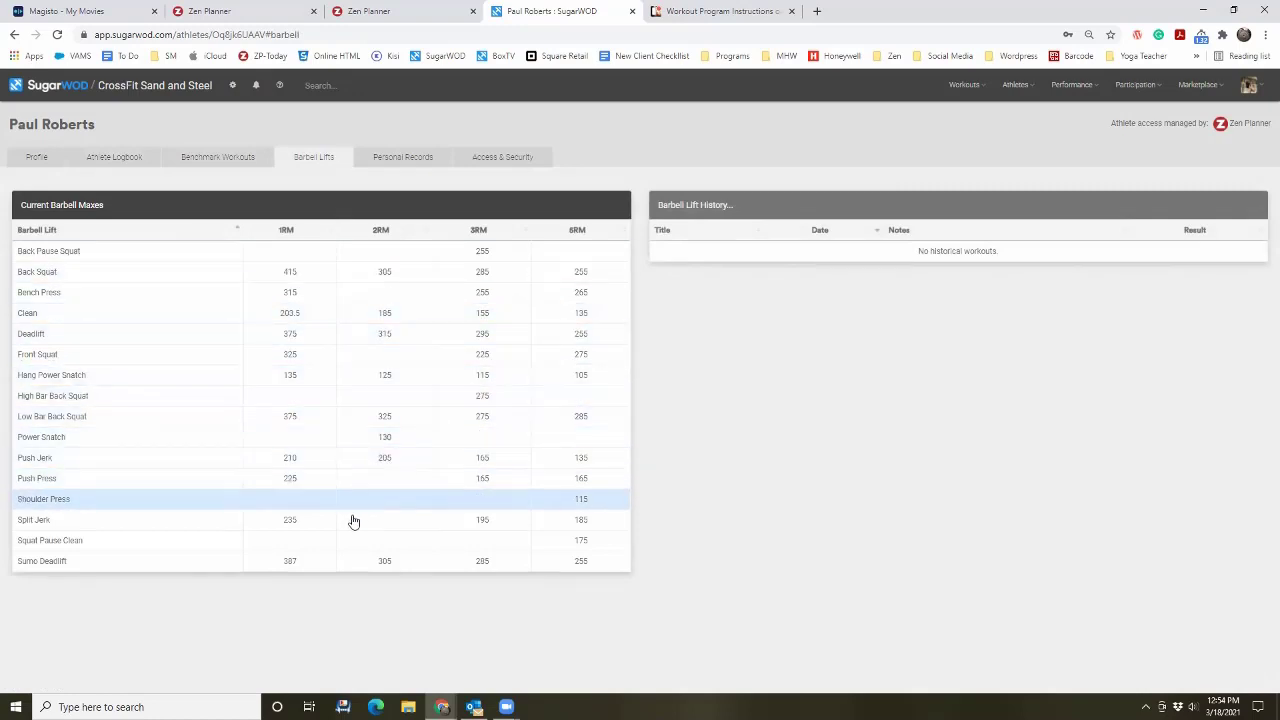
# Step: Review the athlete's personal records for the last quarter and for the last 30 days
pyautogui.click(400, 158)
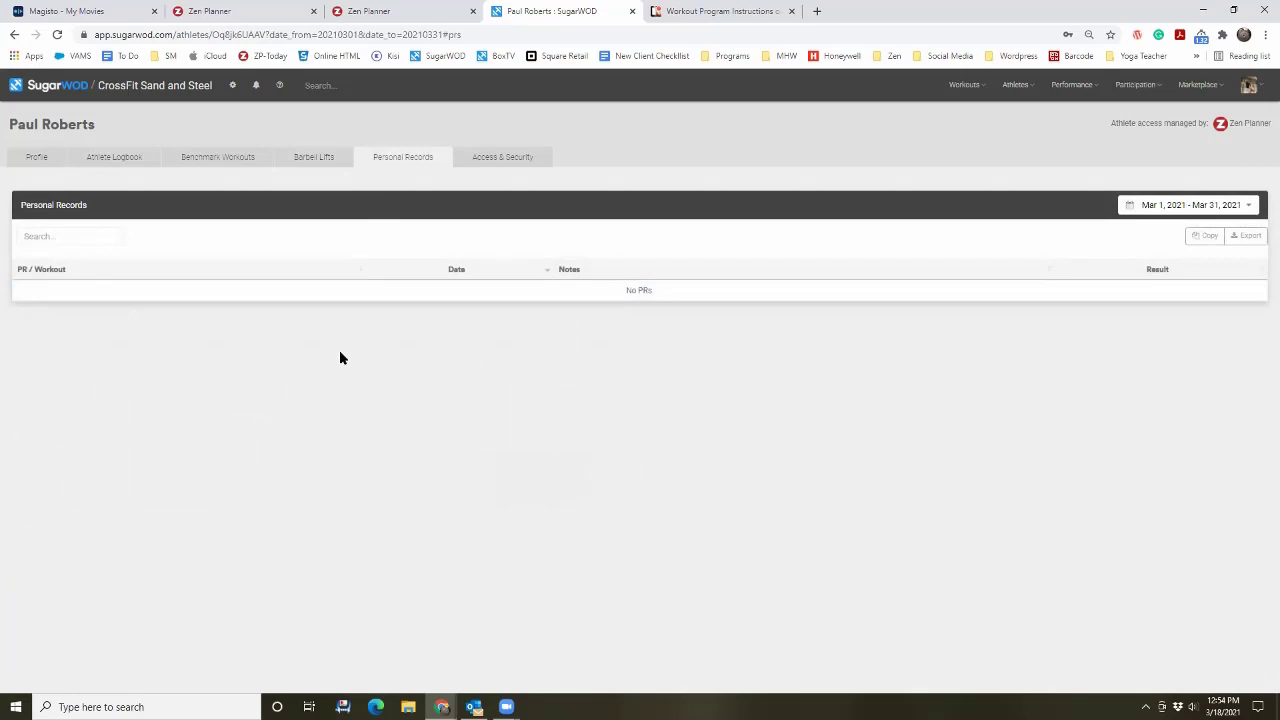
pyautogui.click(1178, 206)
pyautogui.click(937, 309)
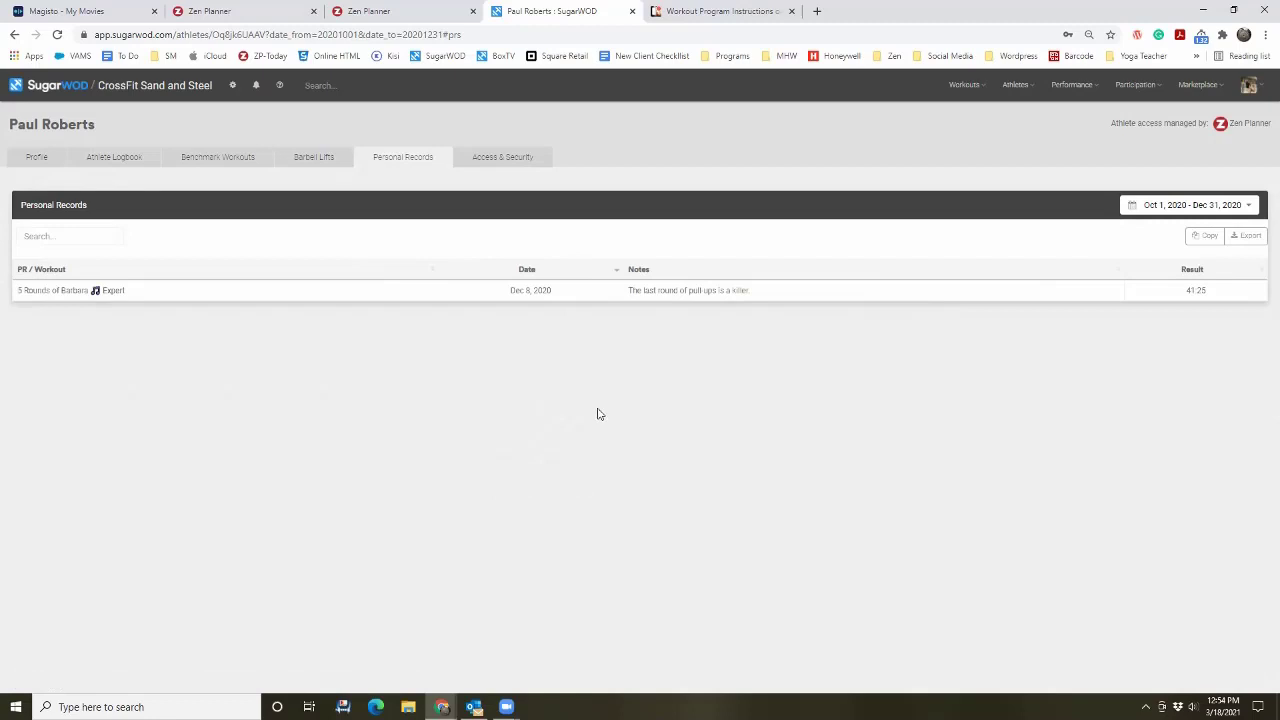
pyautogui.click(1226, 205)
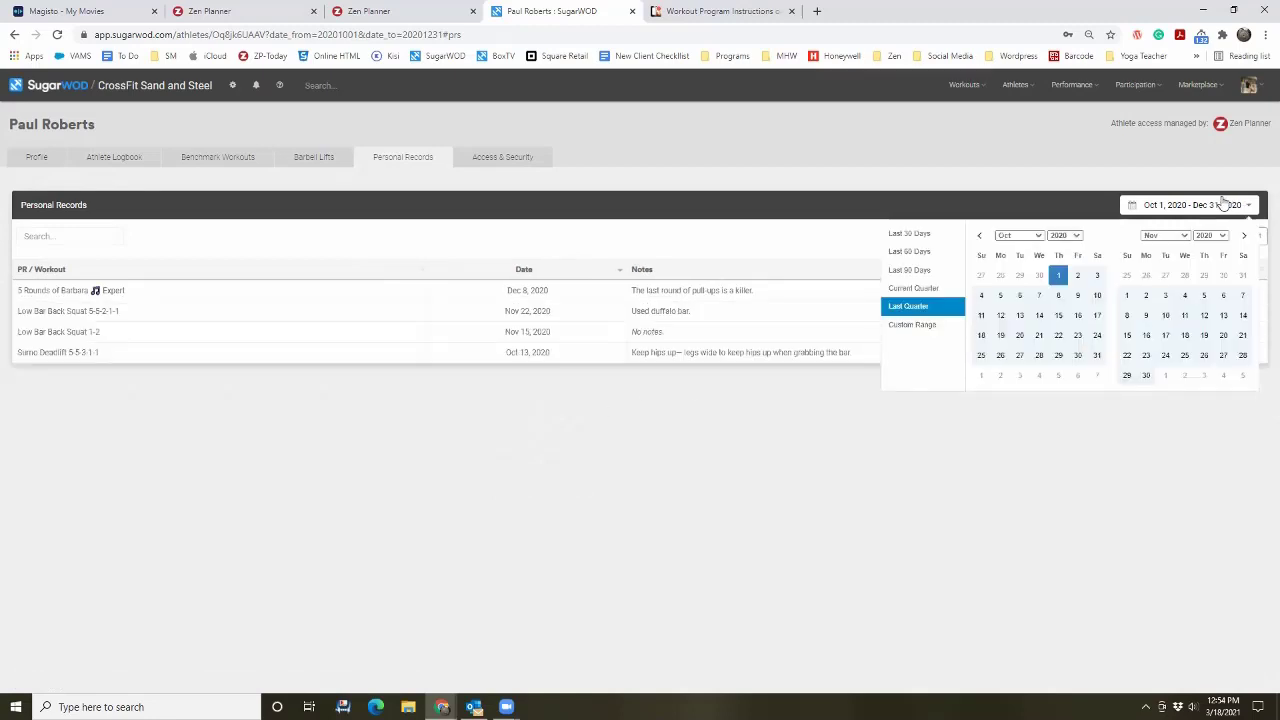
pyautogui.click(884, 163)
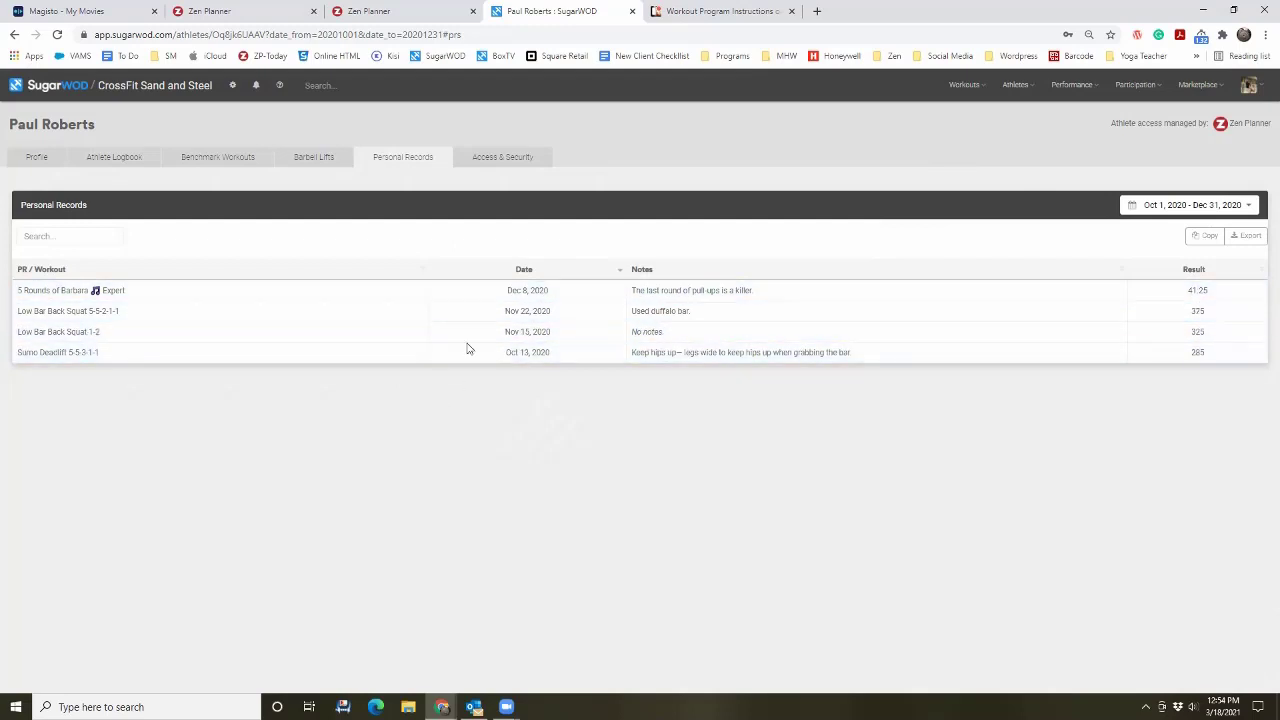
pyautogui.click(1194, 205)
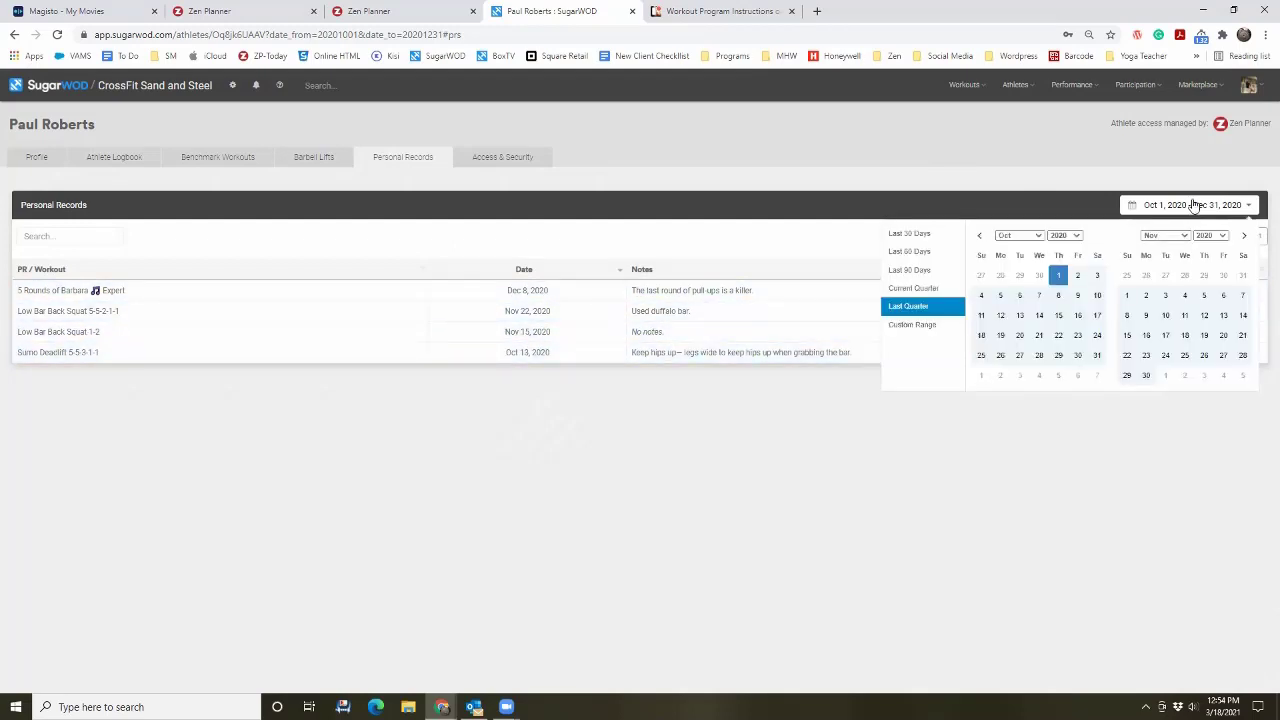
pyautogui.click(932, 235)
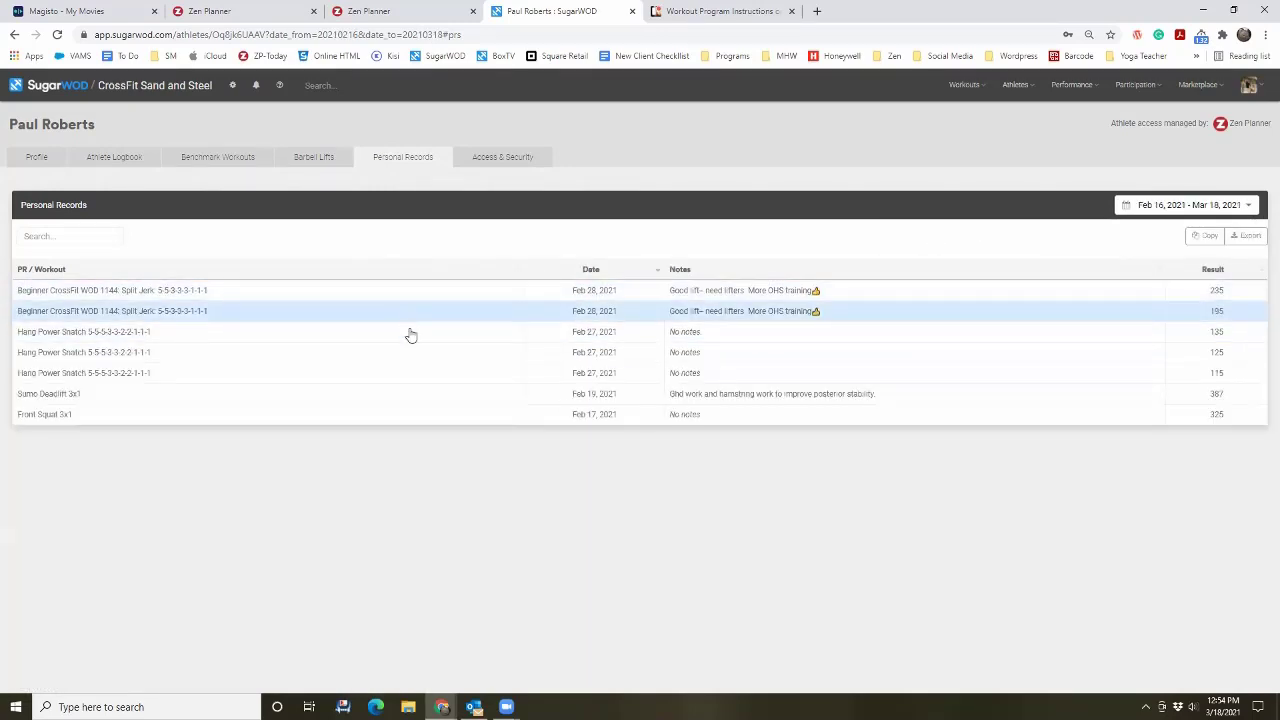
# Step: Check the athlete's permissions and private tracks, look at the profile again, and return to the athlete roster
pyautogui.click(517, 158)
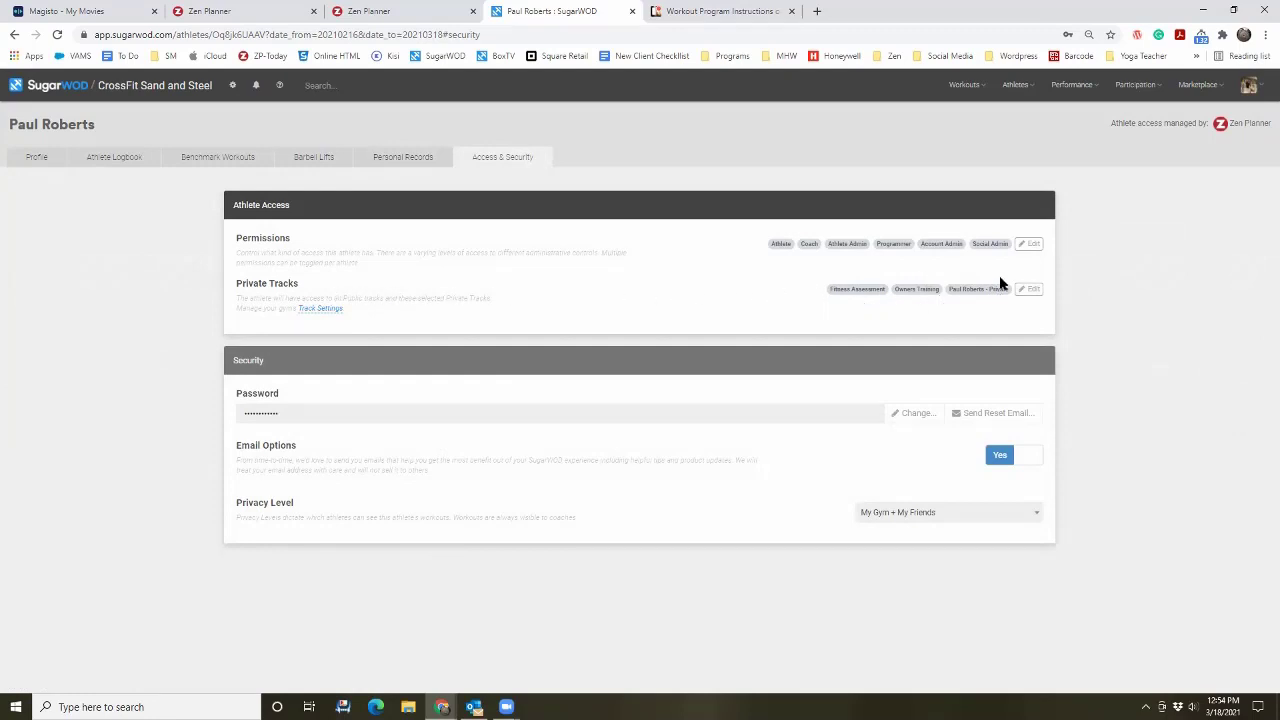
pyautogui.click(40, 156)
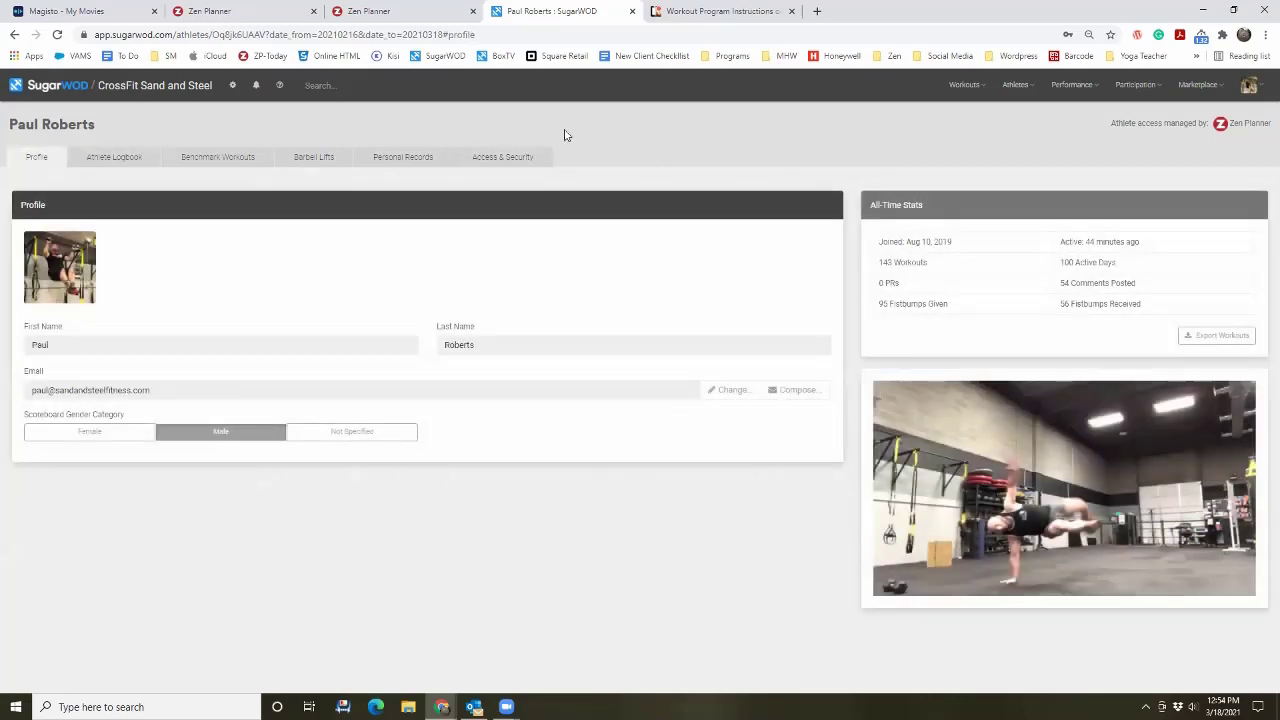
pyautogui.click(1005, 112)
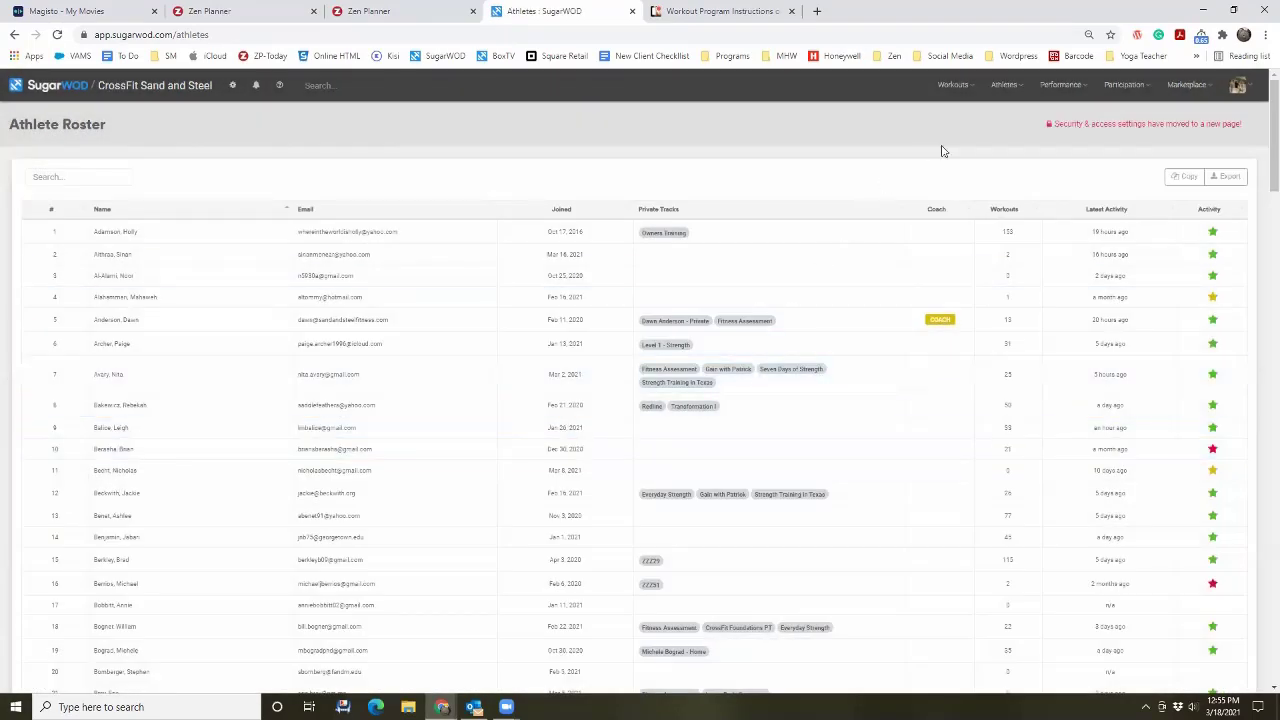
# Step: Open the gym's programming tracks settings and look through the list of tracks
pyautogui.moveTo(1009, 90)
pyautogui.moveTo(950, 88)
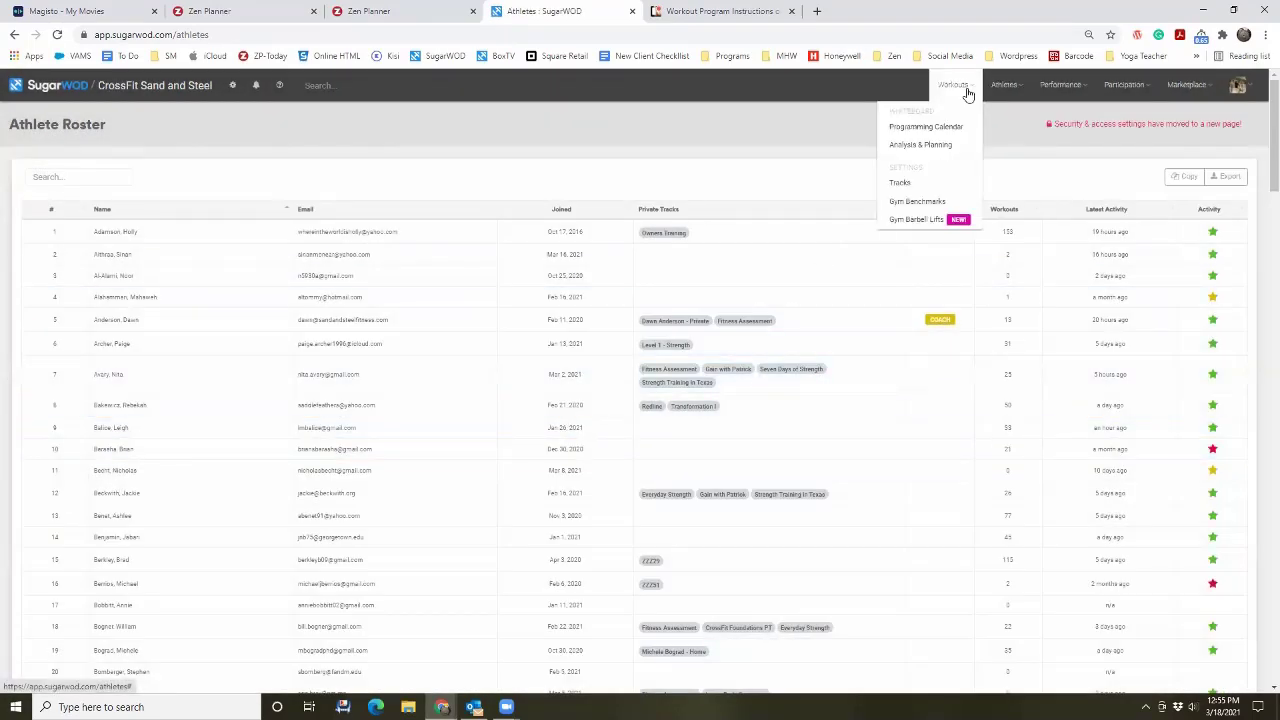
pyautogui.click(940, 186)
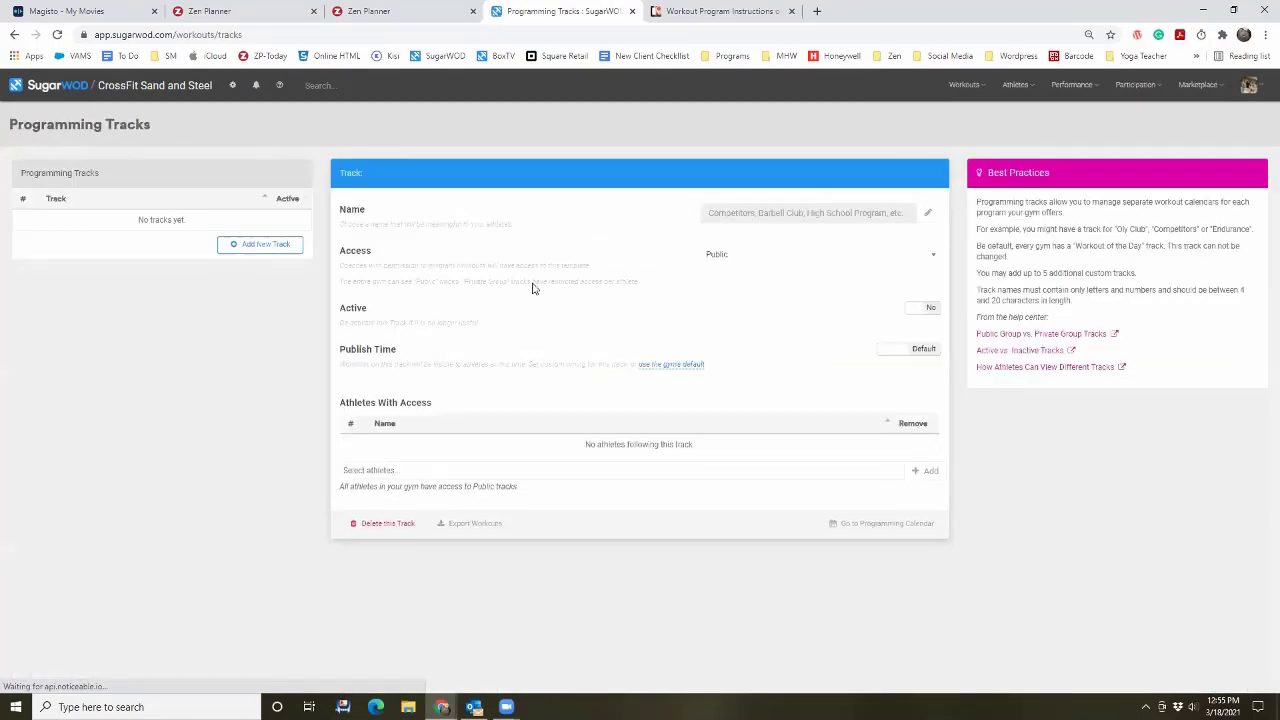
pyautogui.scroll(-4, 196, 303)
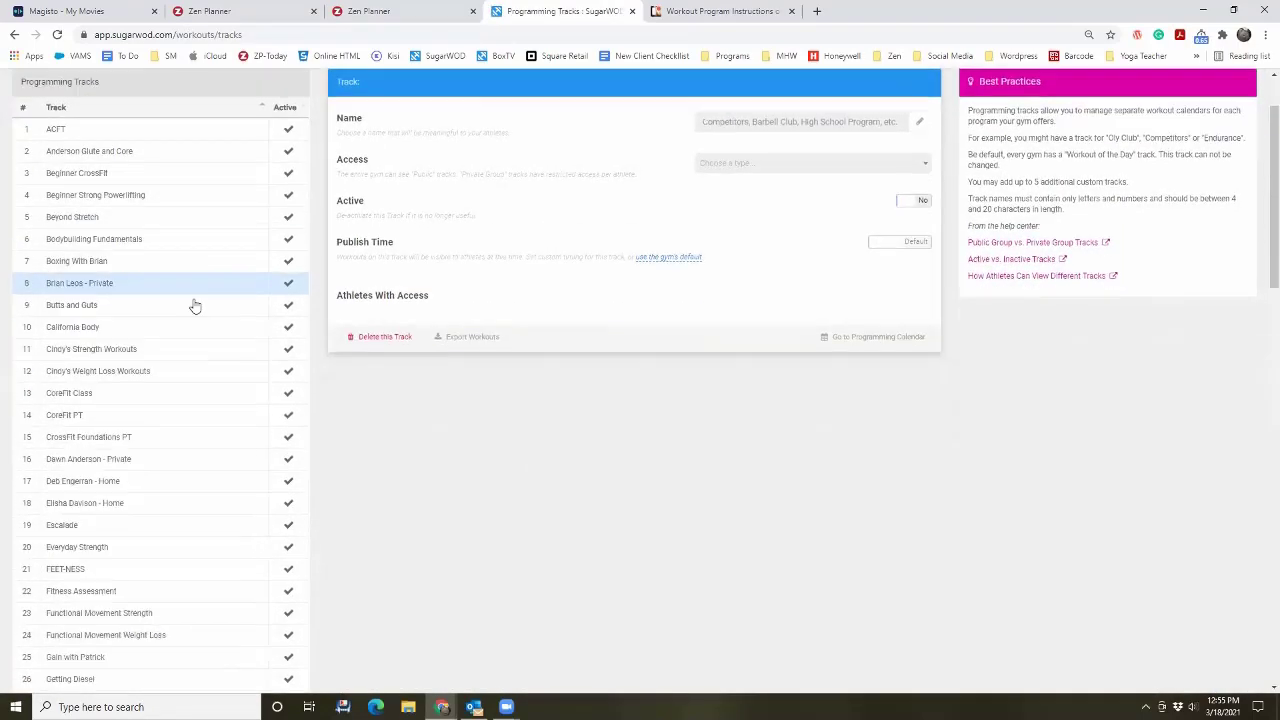
pyautogui.scroll(4, 196, 303)
# Step: Open the programming calendar and display the Fitness Assessment track
pyautogui.moveTo(963, 86)
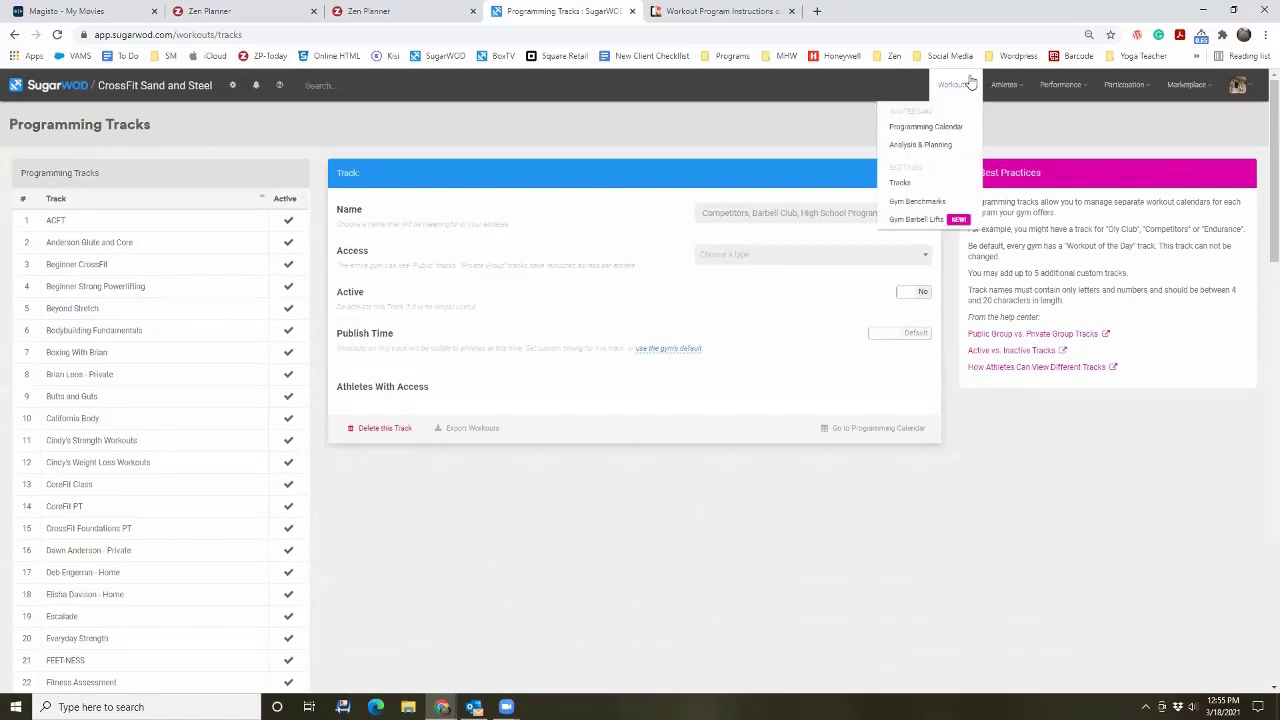
pyautogui.click(957, 125)
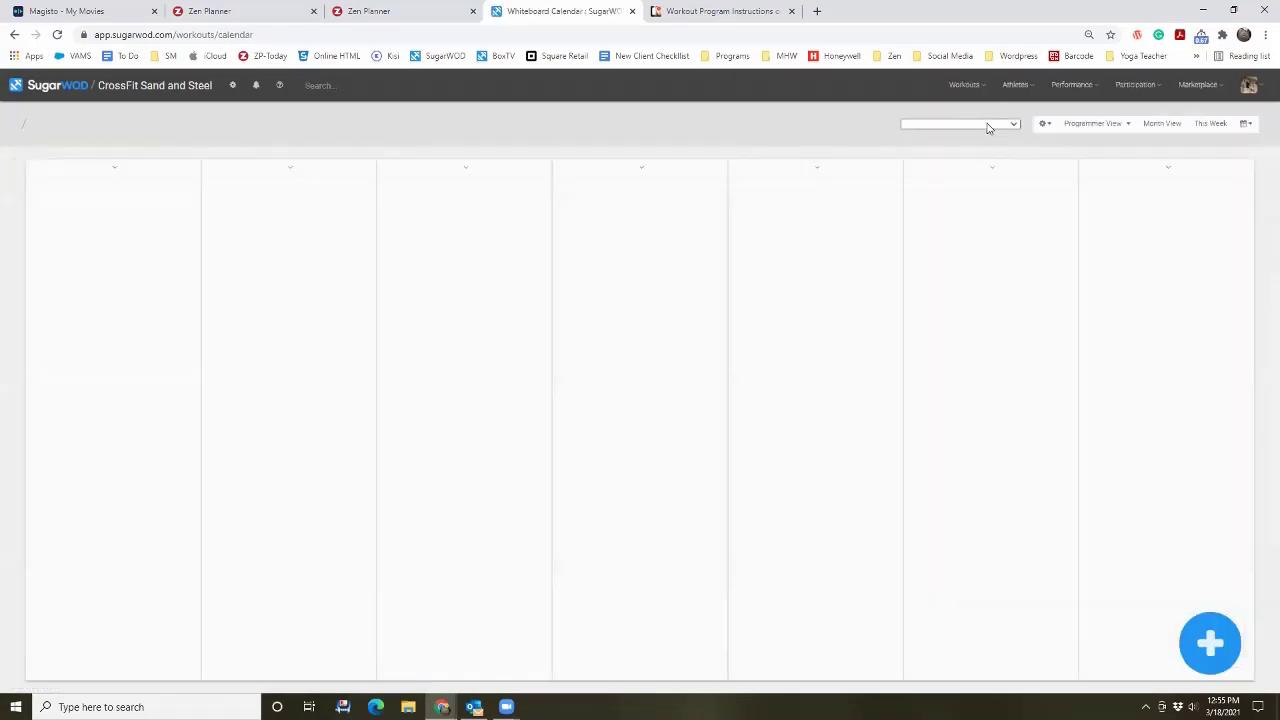
pyautogui.click(986, 130)
pyautogui.scroll(-2, 971, 177)
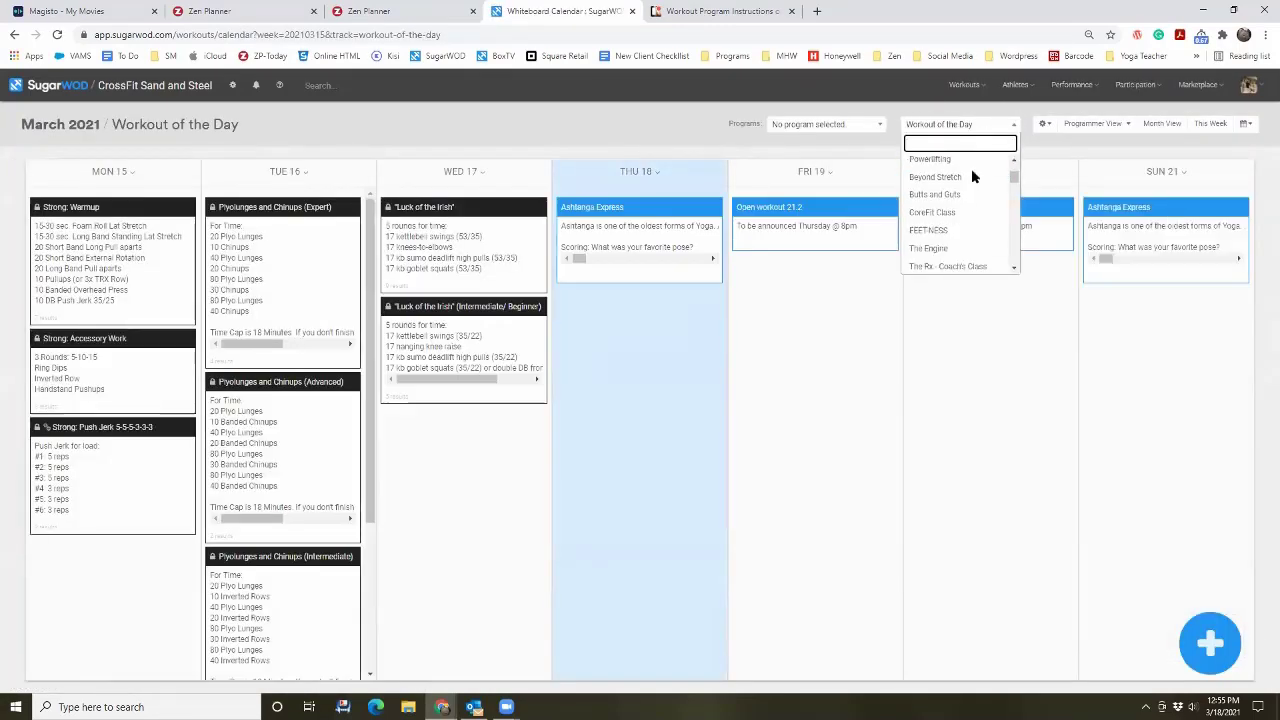
pyautogui.scroll(-5, 972, 177)
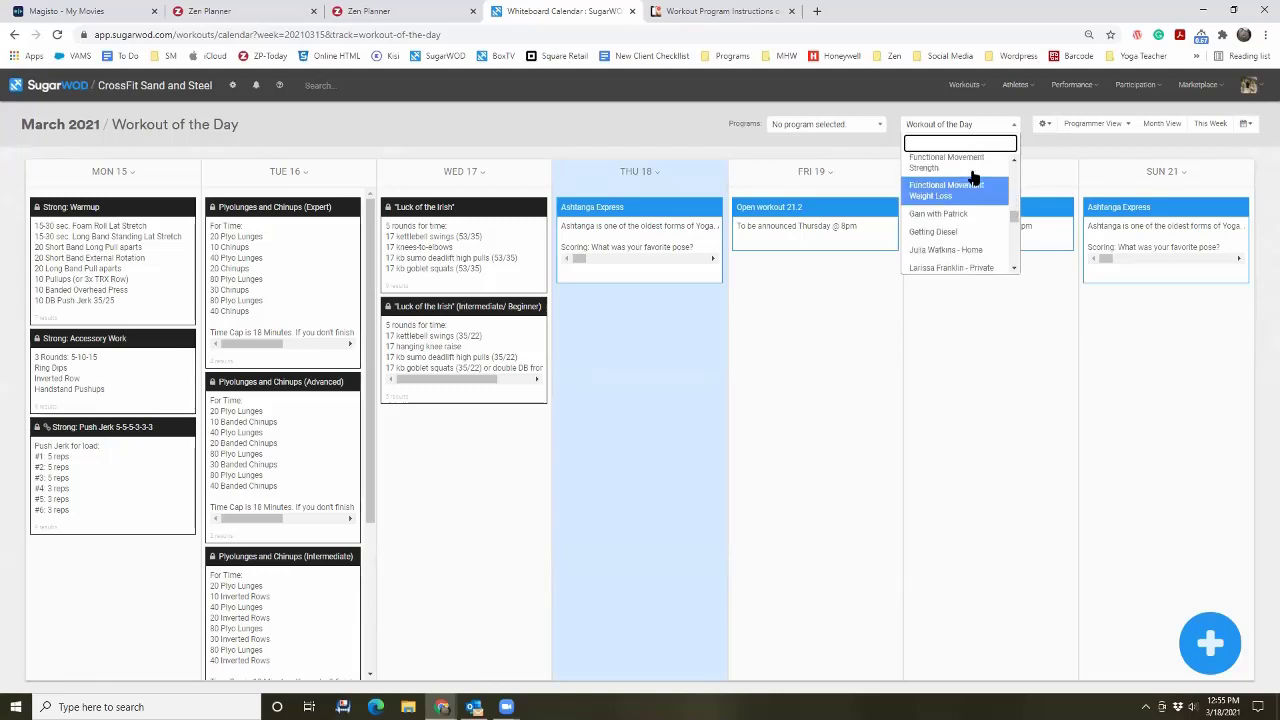
pyautogui.click(971, 191)
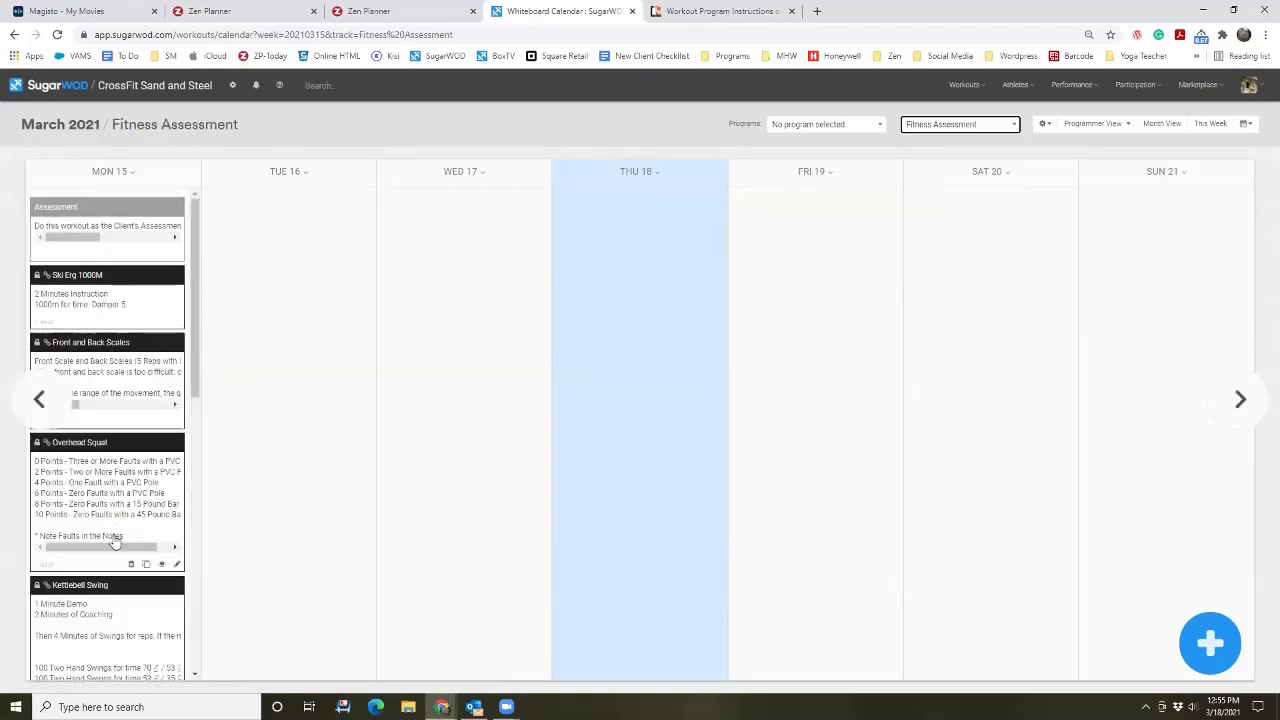
# Step: Examine the assessment workouts programmed for Monday the 15th, including their instructions and scoring
pyautogui.scroll(-2, 111, 588)
pyautogui.scroll(-6, 111, 588)
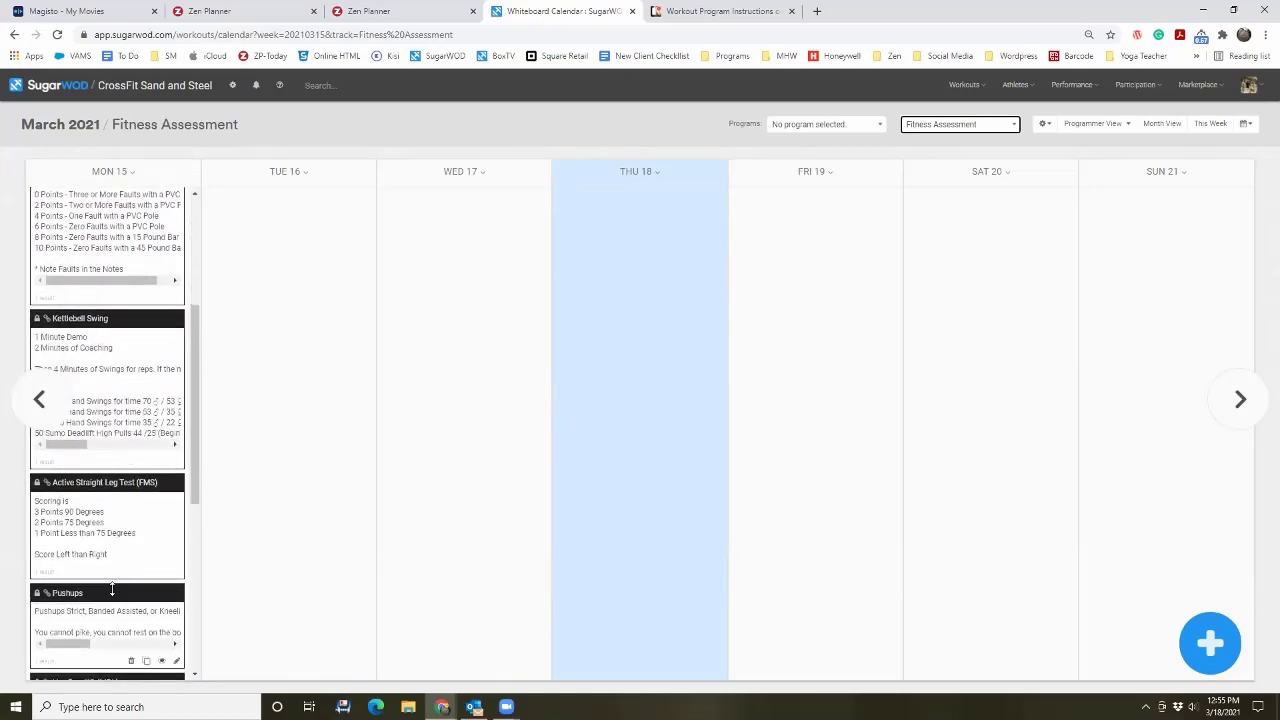
pyautogui.scroll(-1, 111, 588)
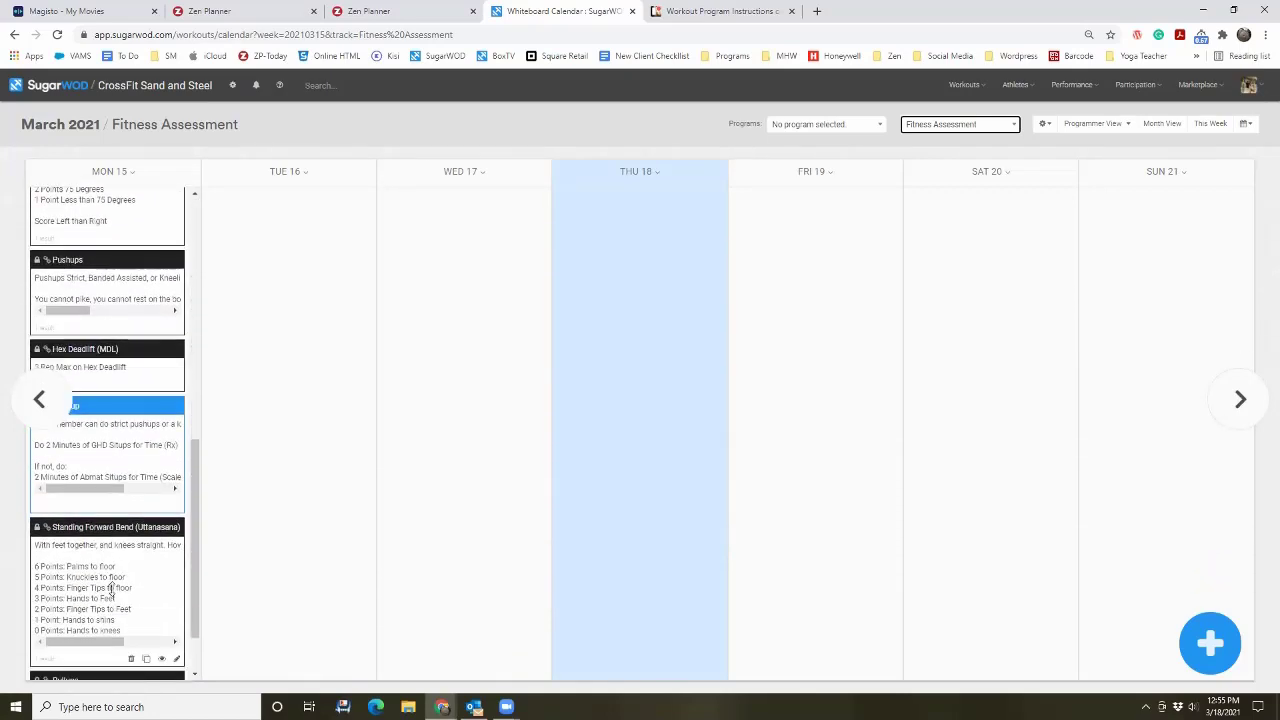
pyautogui.scroll(-1, 111, 588)
pyautogui.scroll(6, 111, 588)
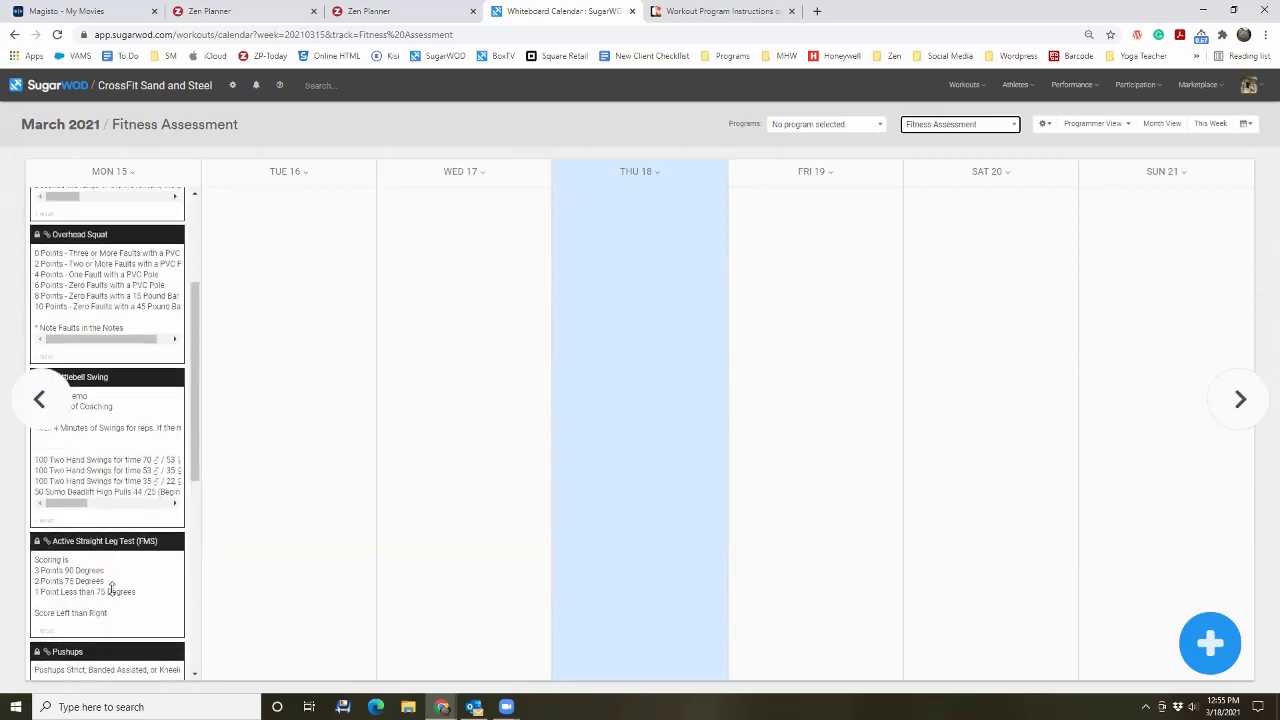
pyautogui.scroll(3, 111, 588)
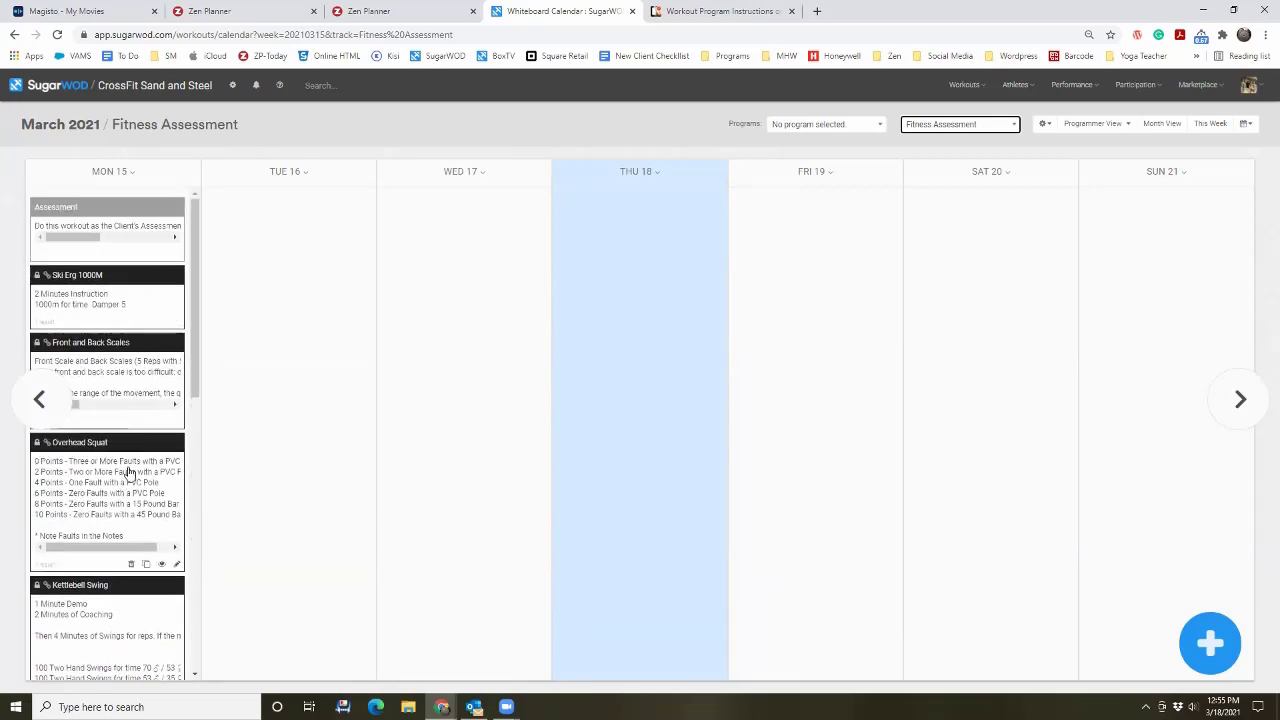
pyautogui.scroll(-3, 128, 473)
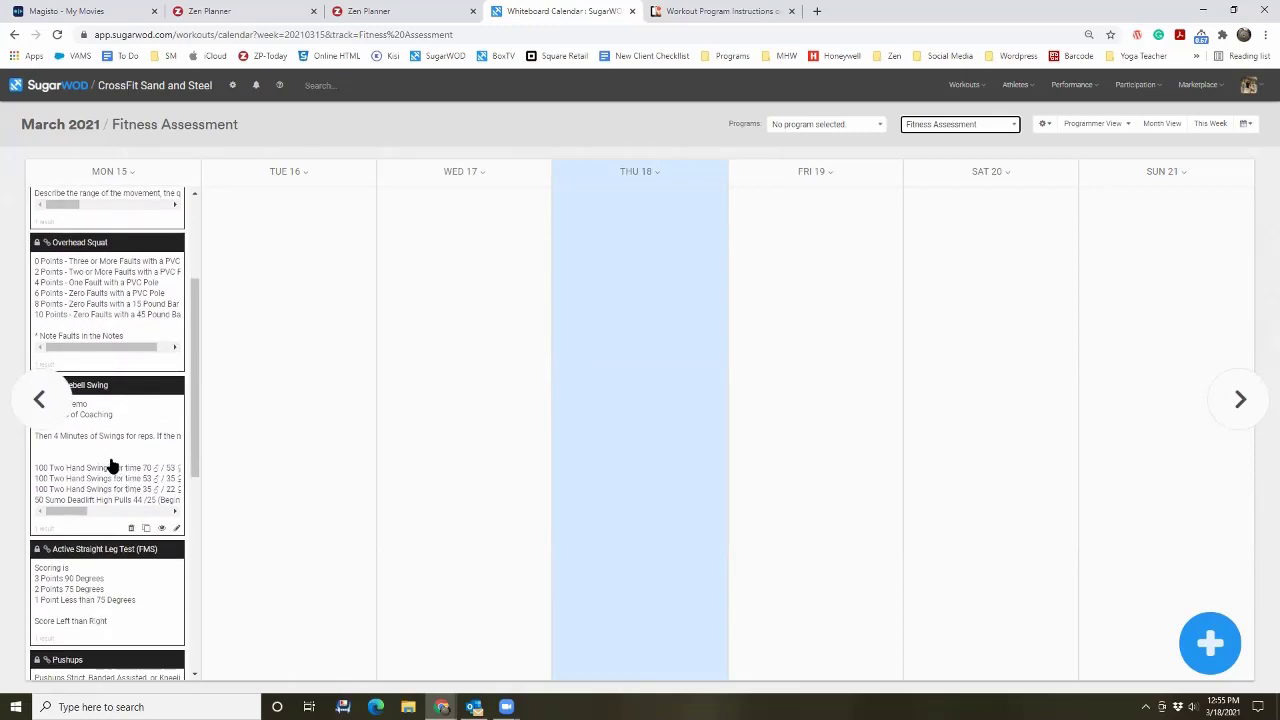
pyautogui.scroll(-1, 148, 457)
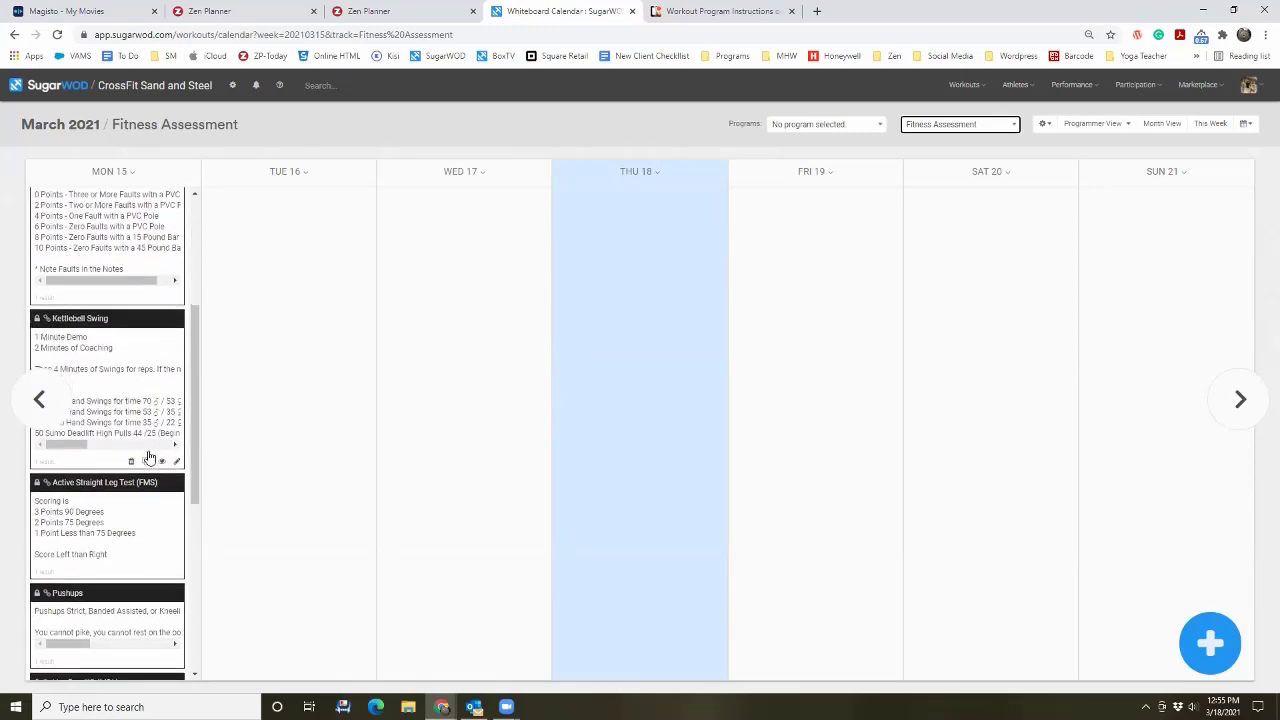
pyautogui.scroll(1, 148, 456)
pyautogui.scroll(1, 148, 457)
pyautogui.scroll(-3, 149, 457)
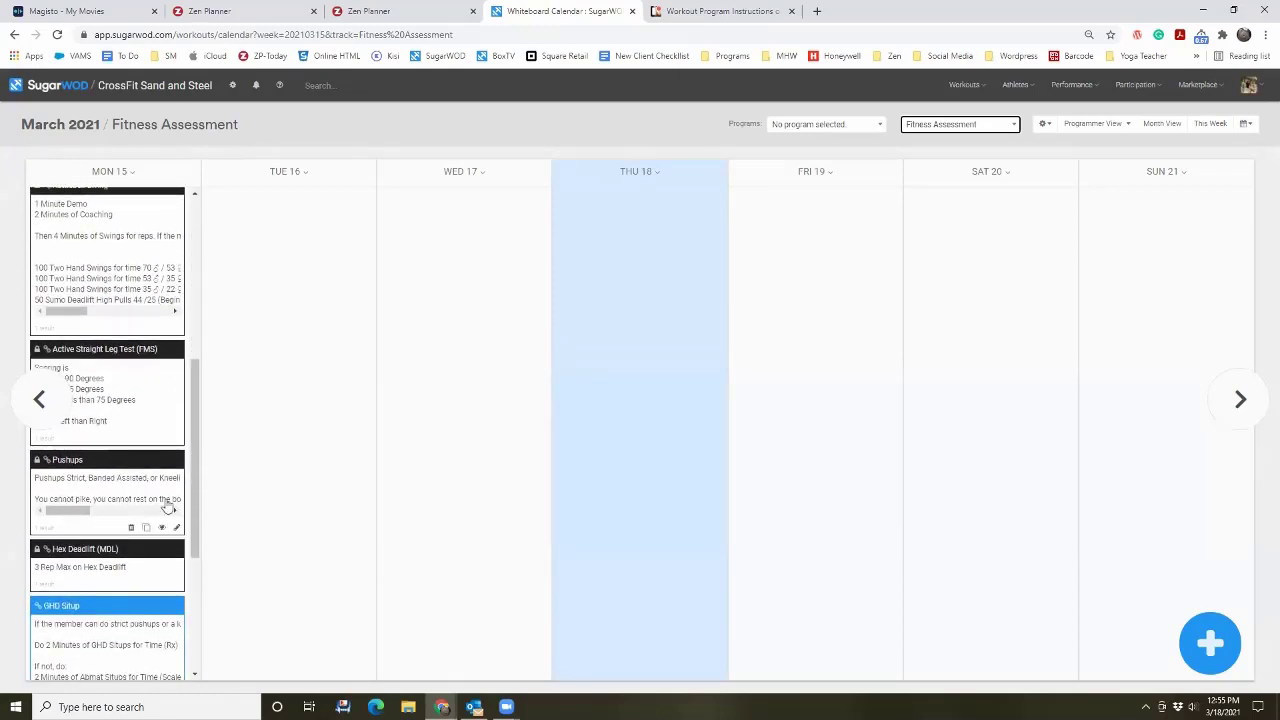
pyautogui.scroll(3, 195, 480)
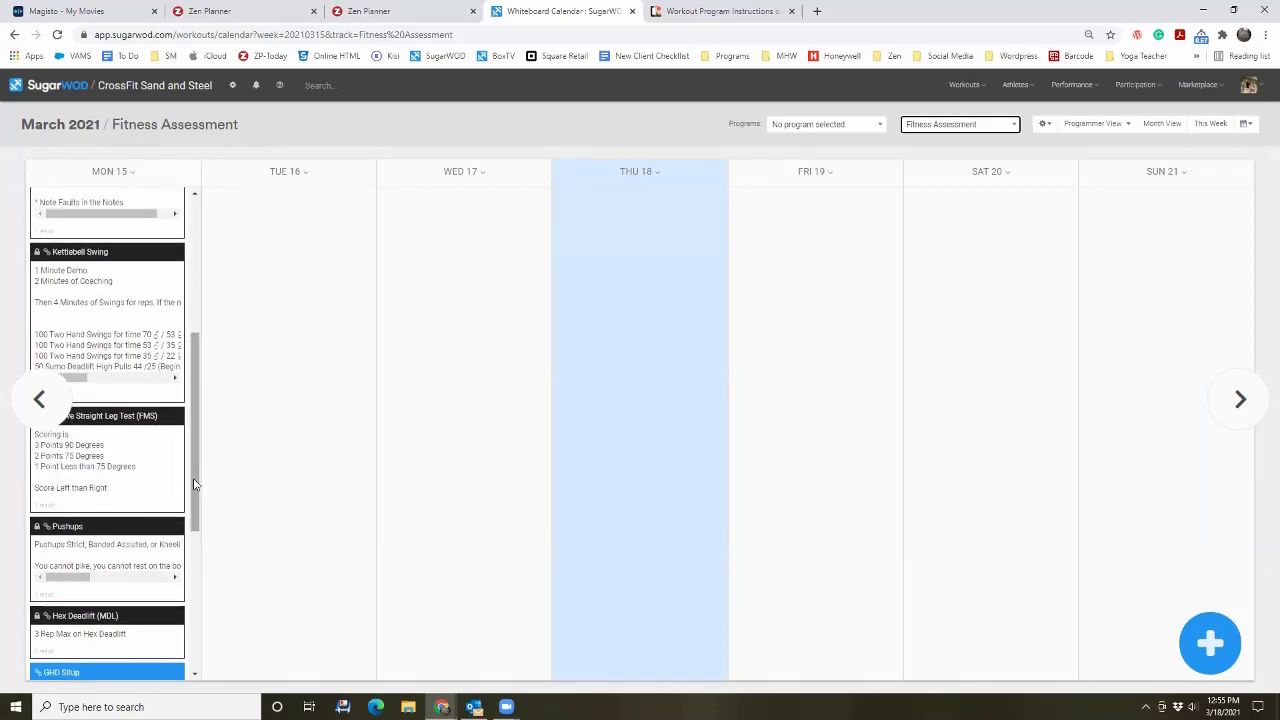
pyautogui.scroll(1, 195, 487)
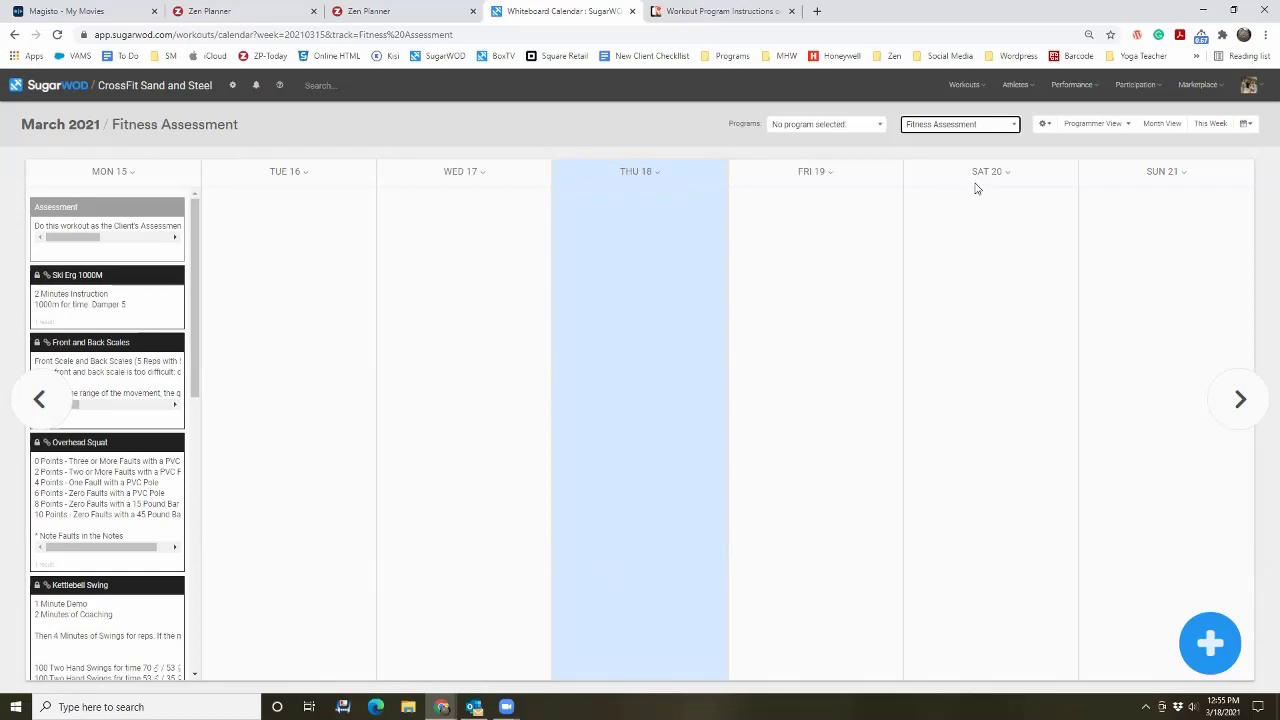
# Step: From the athlete roster, open an athlete on the Fitness Assessment and Gain with Patrick tracks and check their private track access
pyautogui.click(1012, 111)
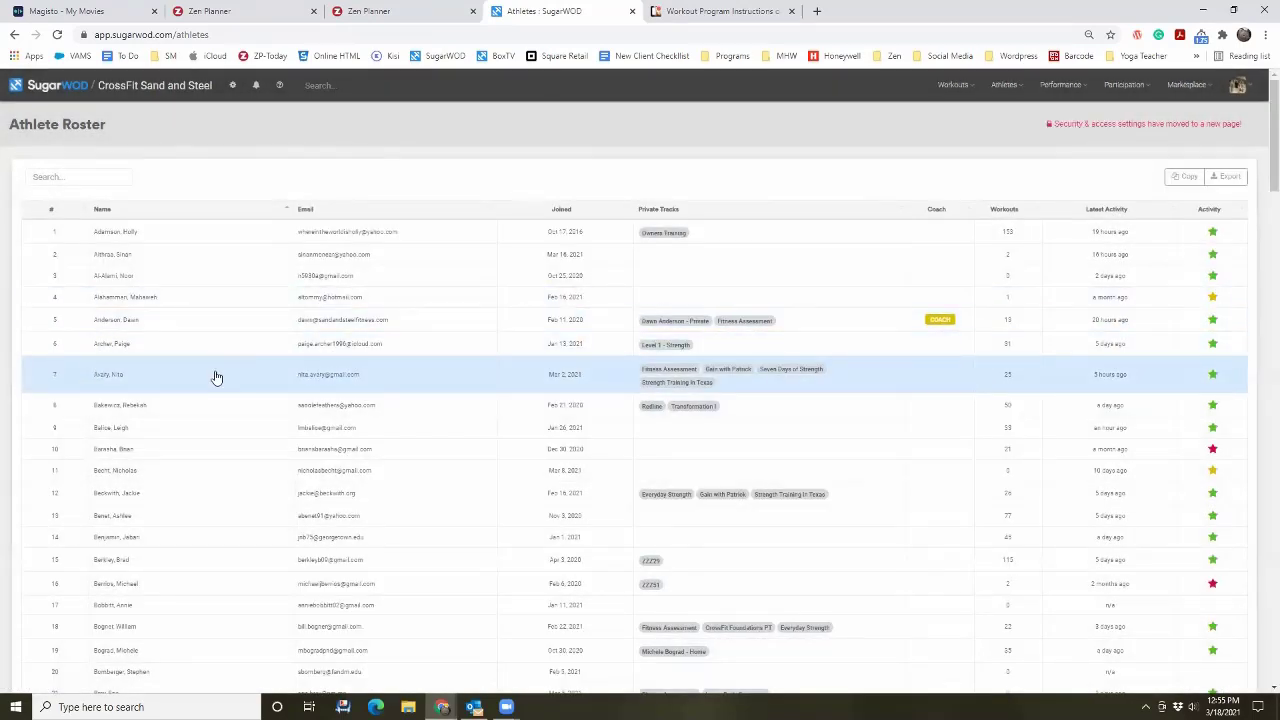
pyautogui.click(216, 377)
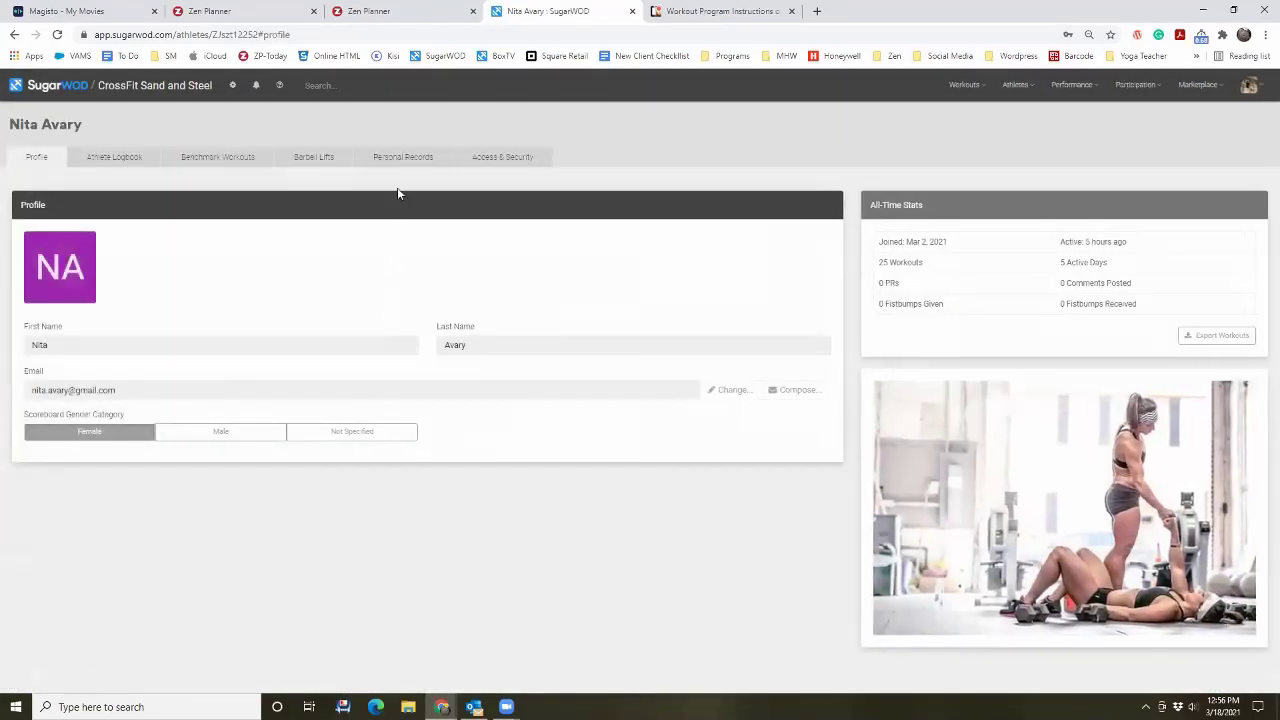
pyautogui.click(515, 157)
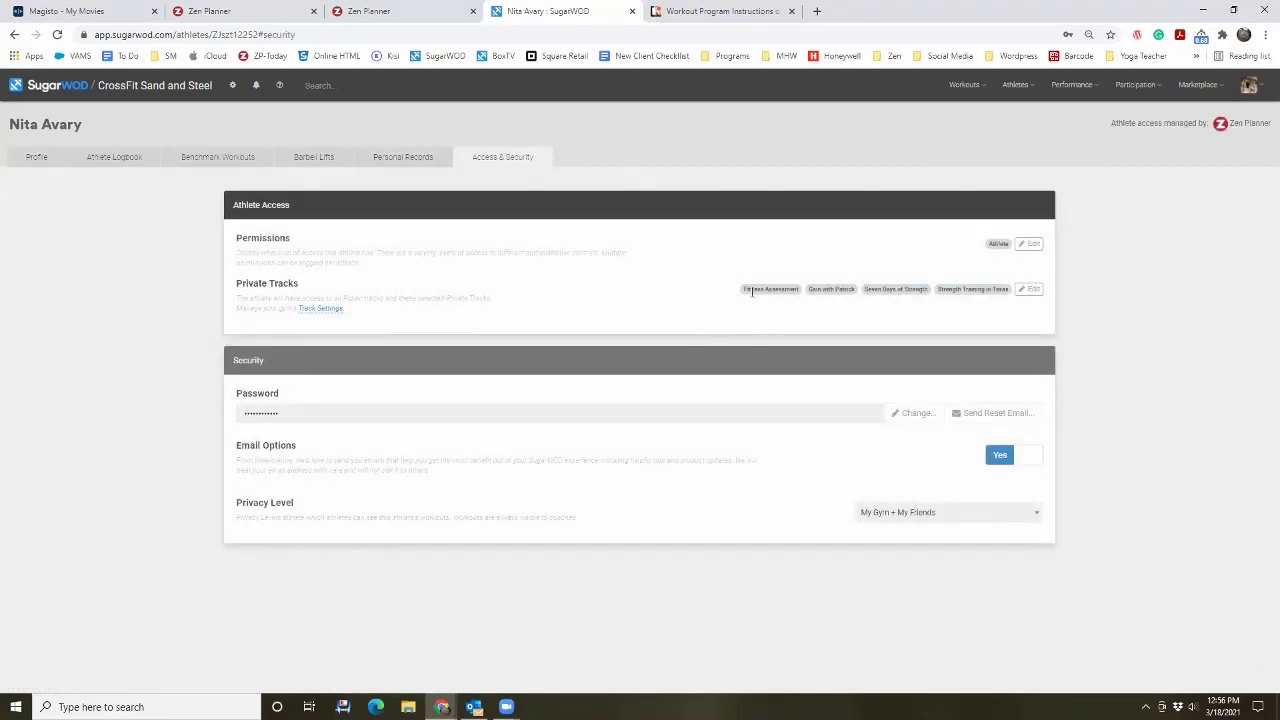
# Step: Return to the athlete's profile and open the programming calendar from there
pyautogui.click(42, 160)
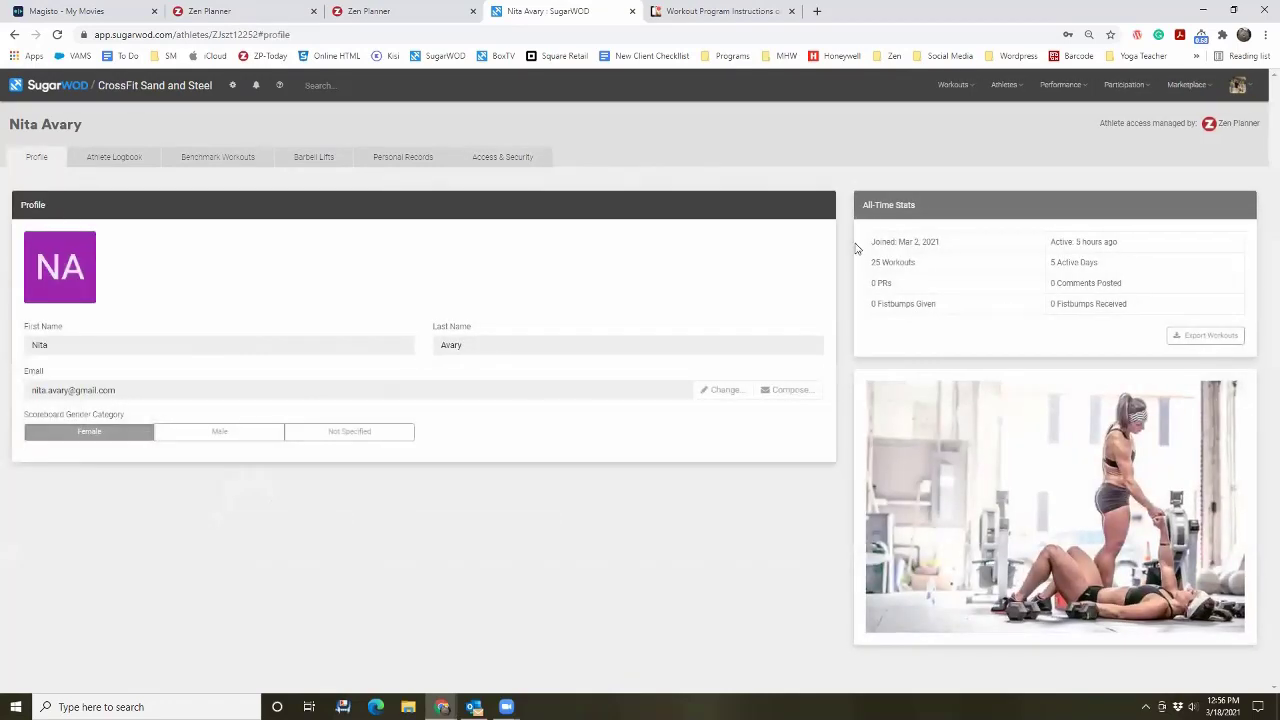
pyautogui.moveTo(962, 95)
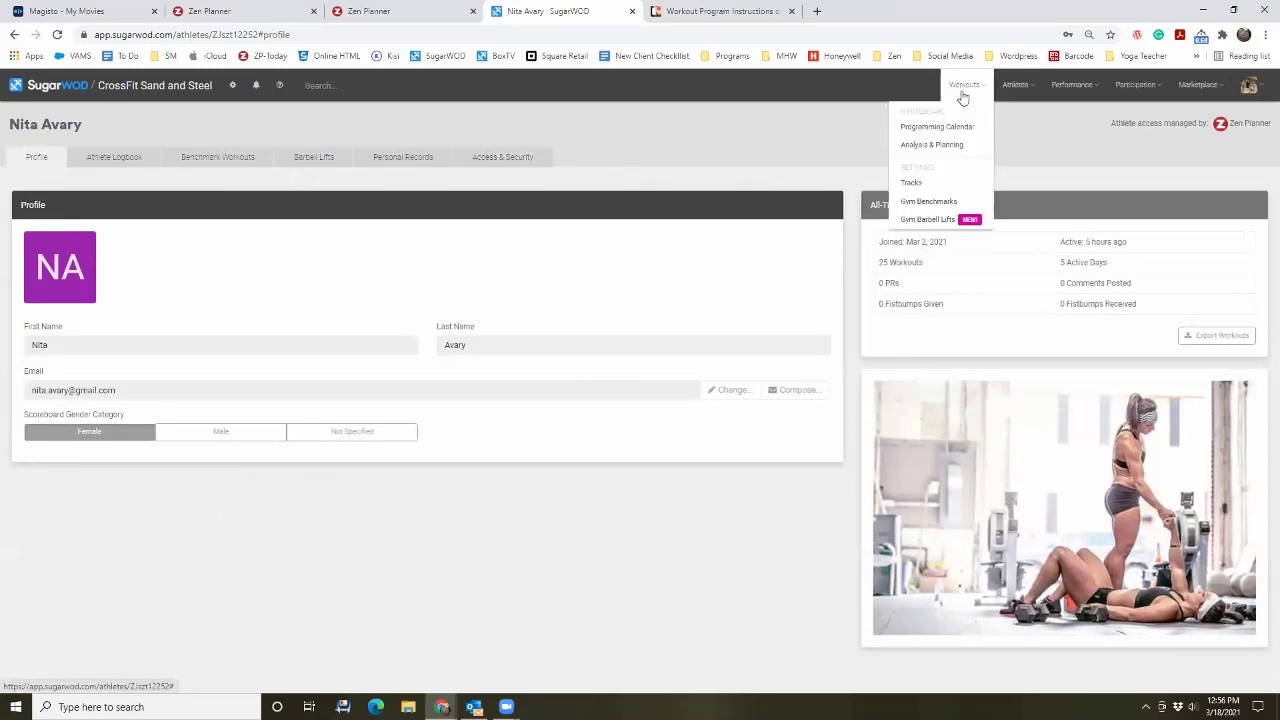
pyautogui.click(957, 127)
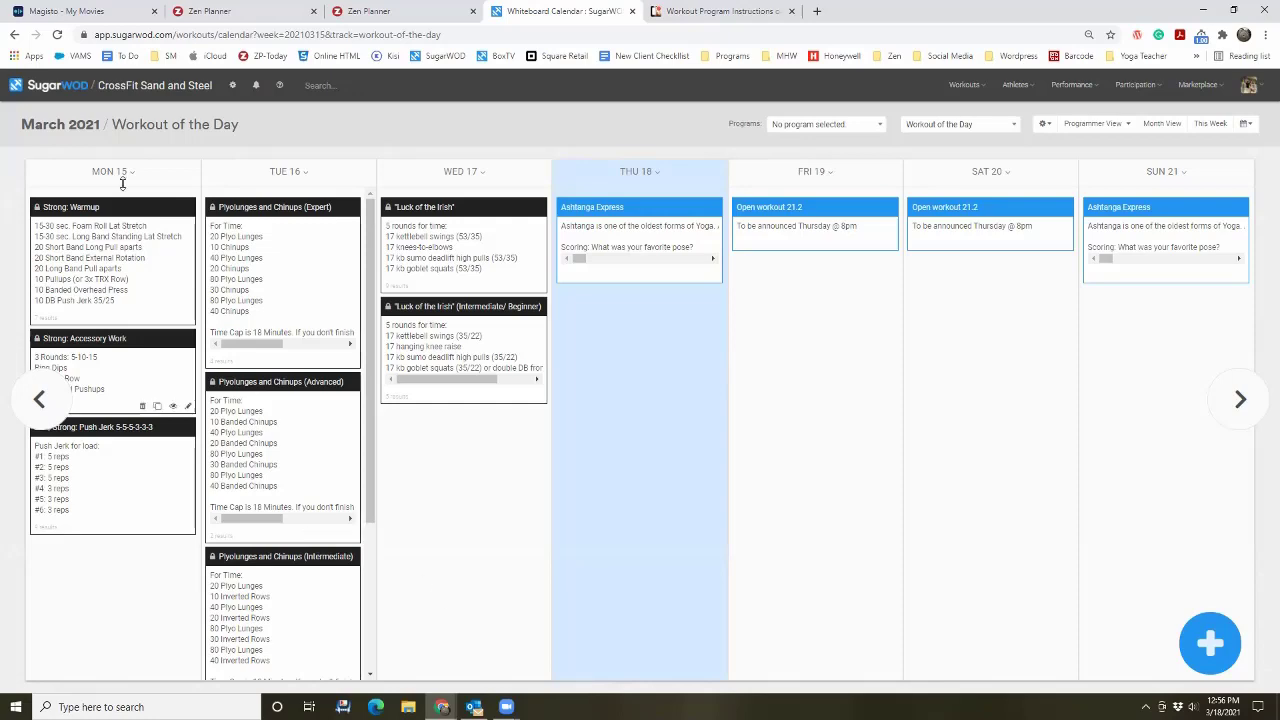
# Step: Switch to Zen Planner, sign in with the saved credentials, and open the list of students
pyautogui.click(400, 12)
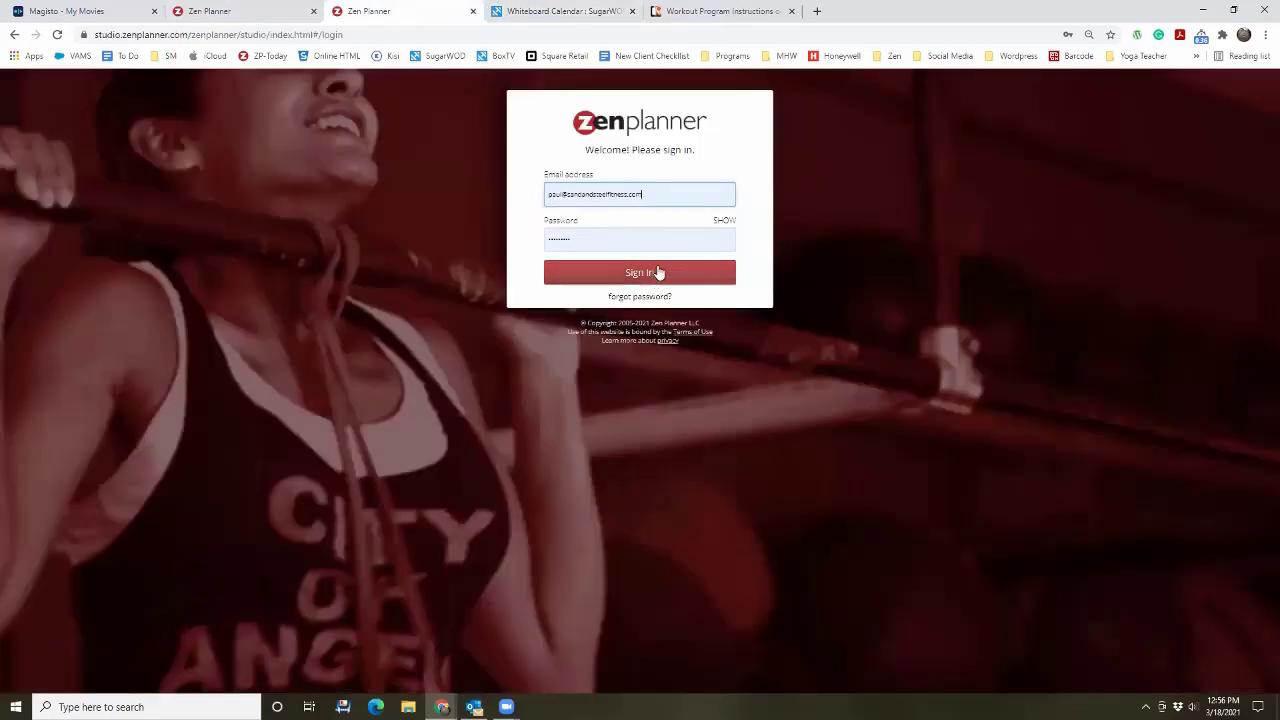
pyautogui.click(657, 274)
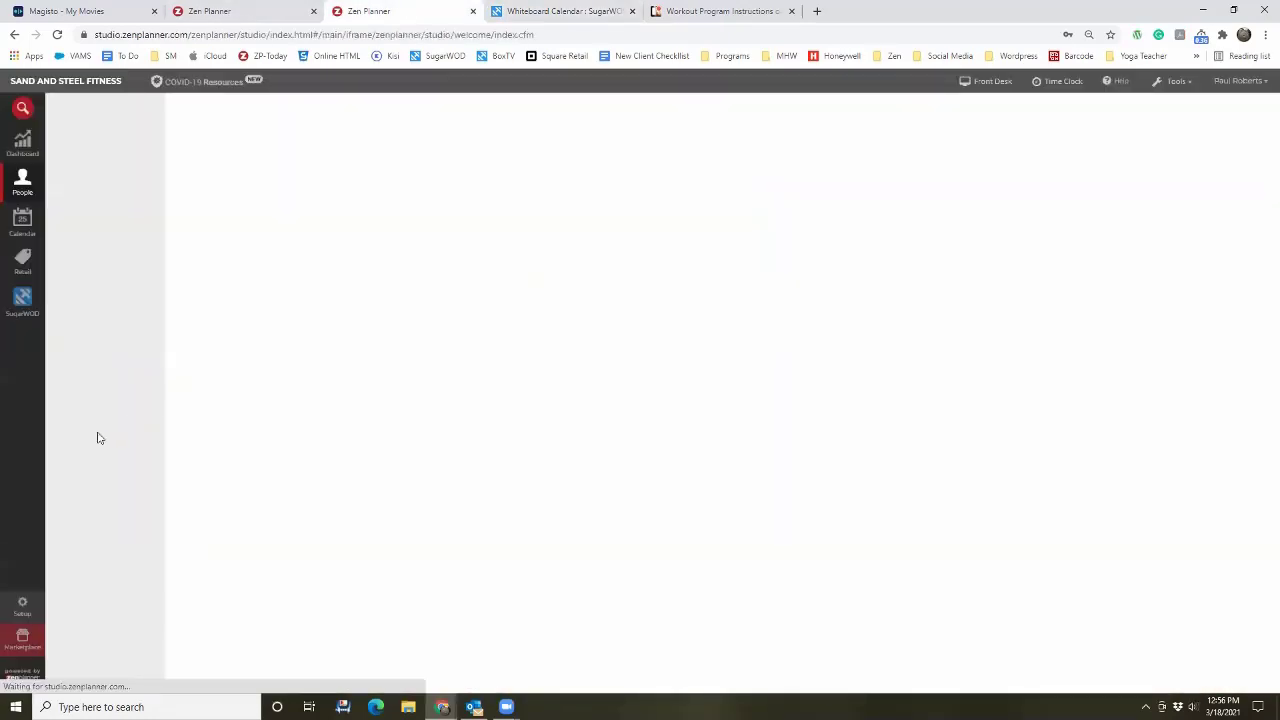
pyautogui.click(24, 180)
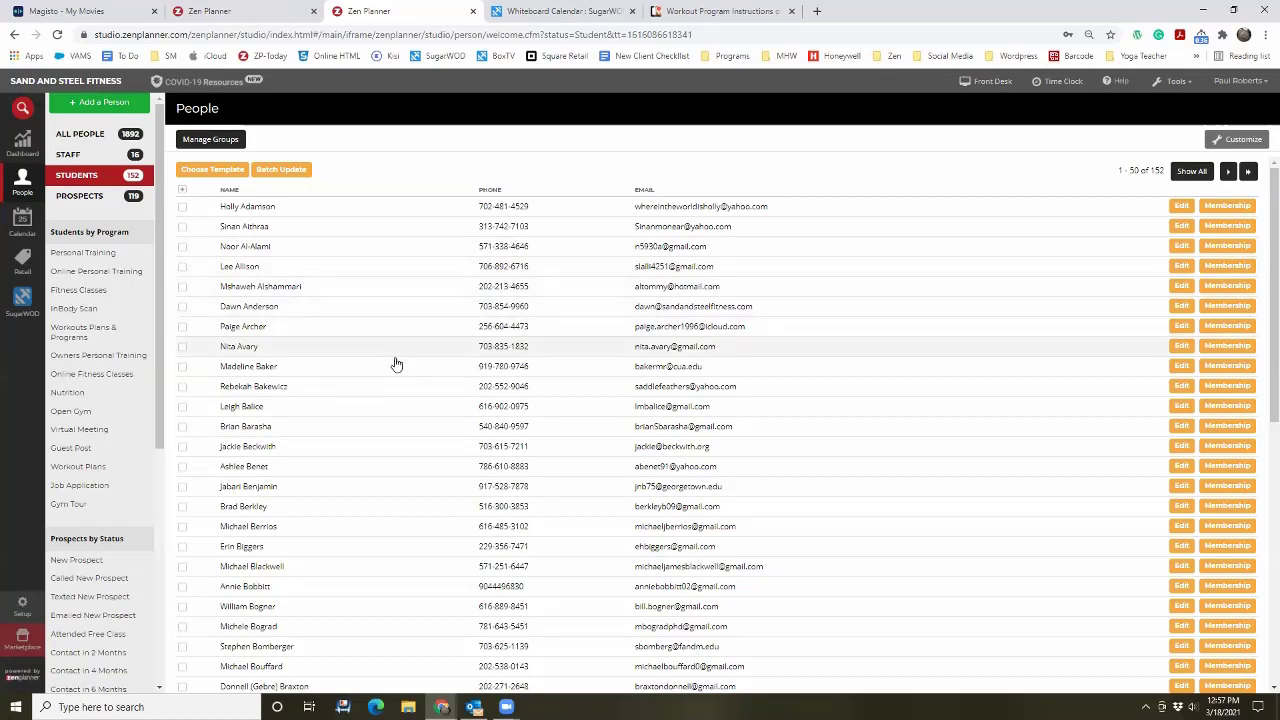
# Step: Open a client's record from the student list and show the intake section of the profile details
pyautogui.scroll(-1, 397, 366)
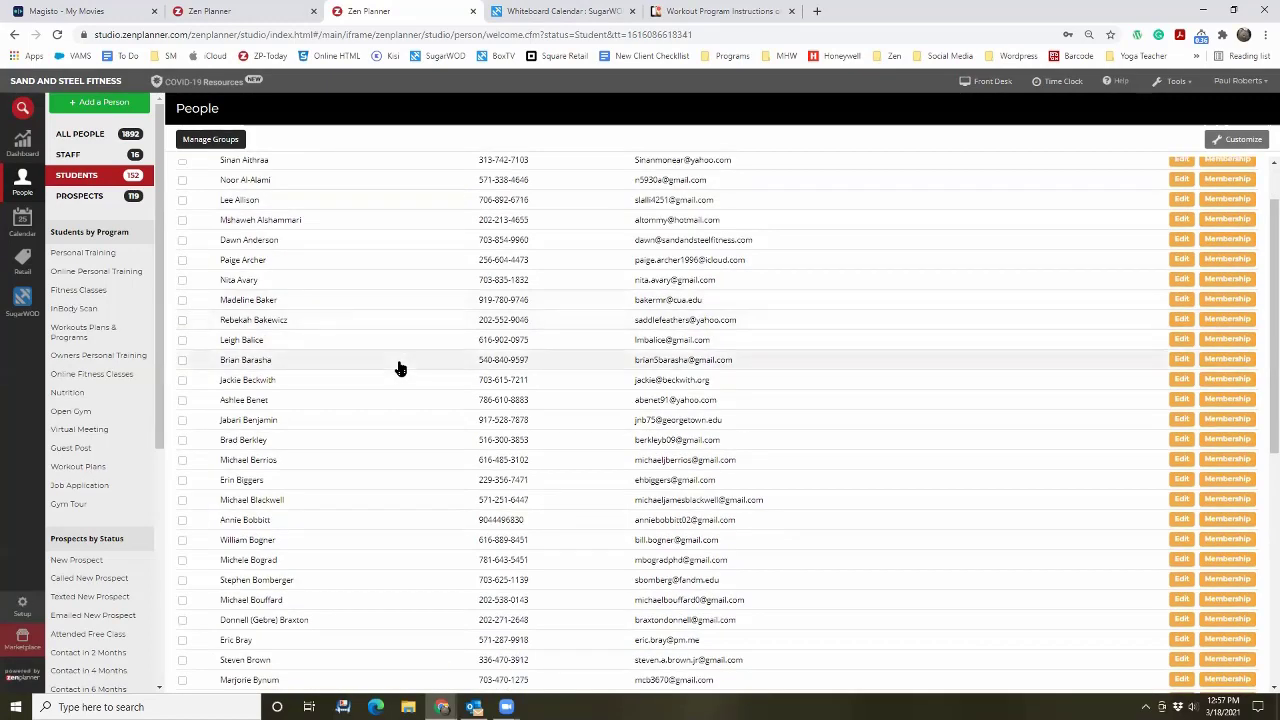
pyautogui.click(399, 368)
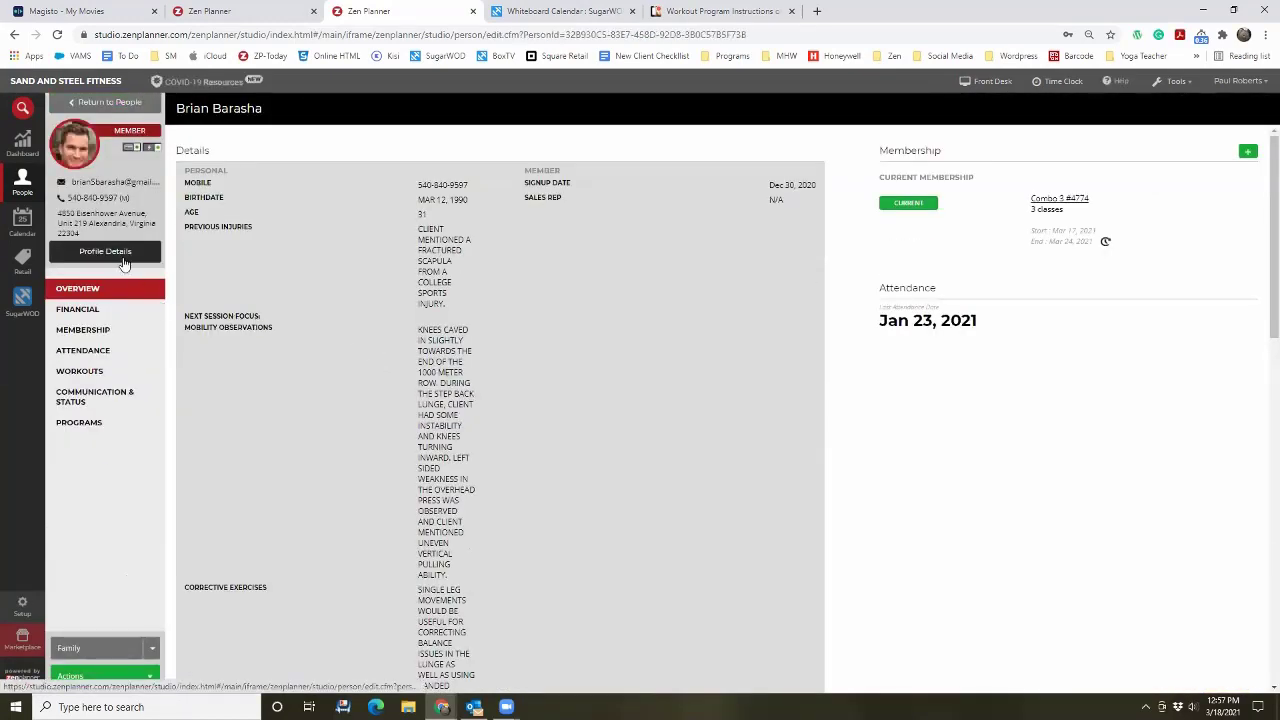
pyautogui.click(105, 252)
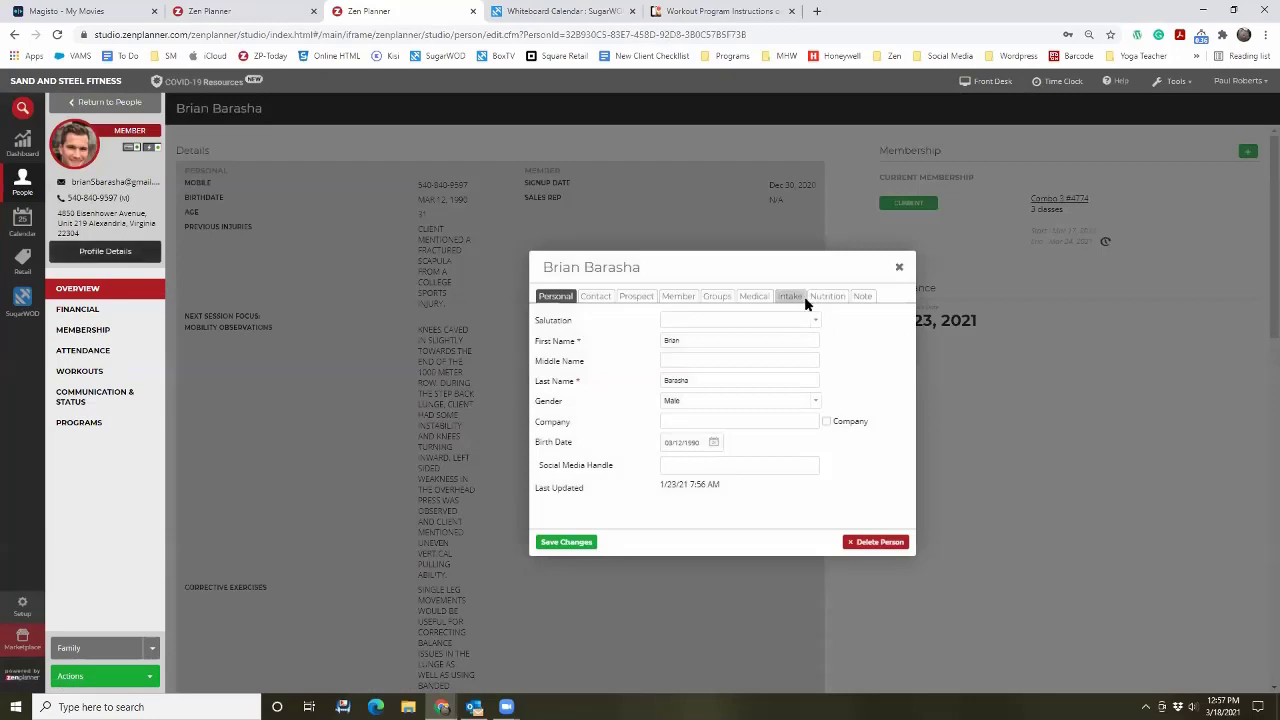
pyautogui.click(800, 297)
# Step: Review the intake notes through workout program and level, enlarging Mobility Observations, Corrective Exercises and Programming Recommendation, and close the profile details
pyautogui.scroll(-4, 860, 400)
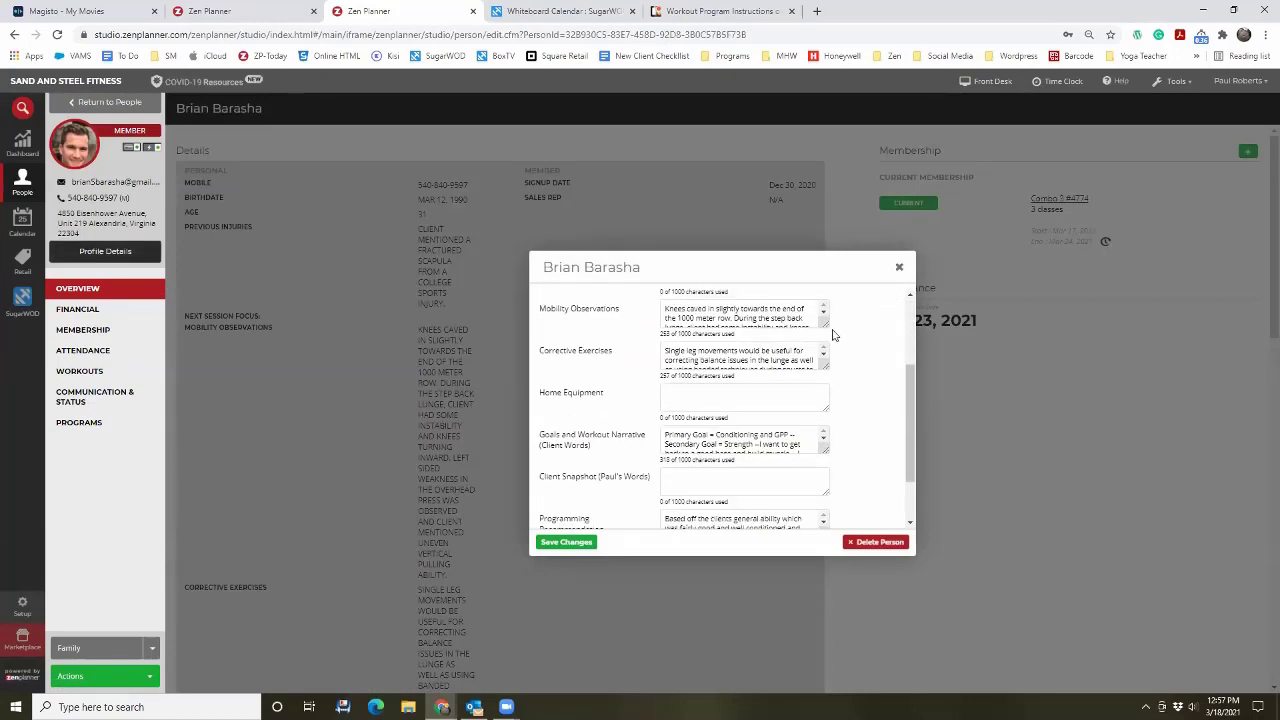
pyautogui.moveTo(824, 321); pyautogui.dragTo(843, 479)
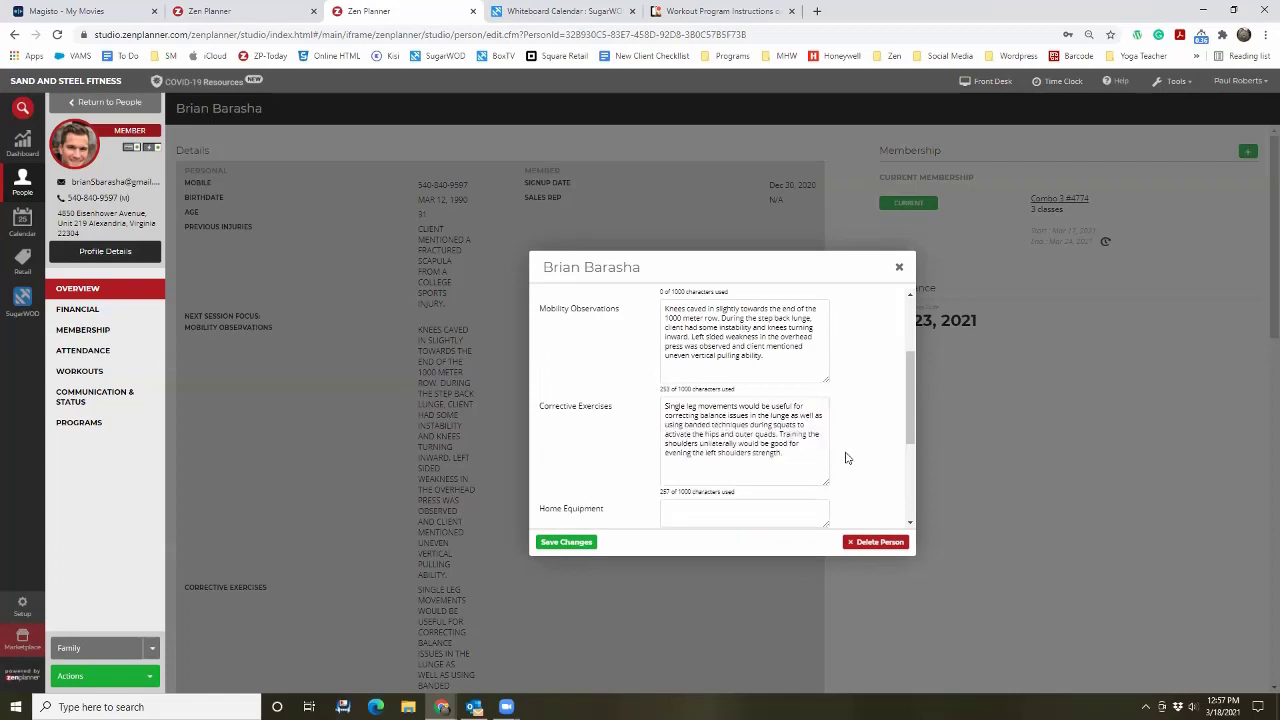
pyautogui.scroll(-2, 845, 458)
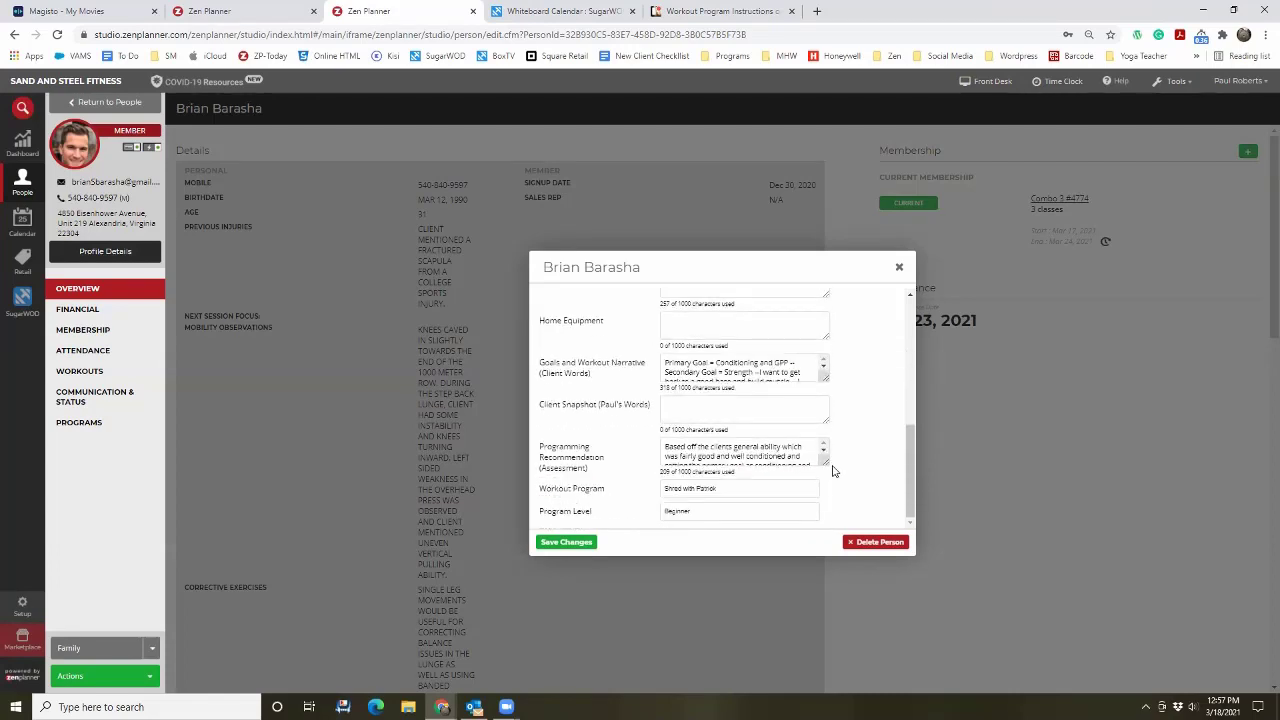
pyautogui.moveTo(824, 461); pyautogui.dragTo(836, 491)
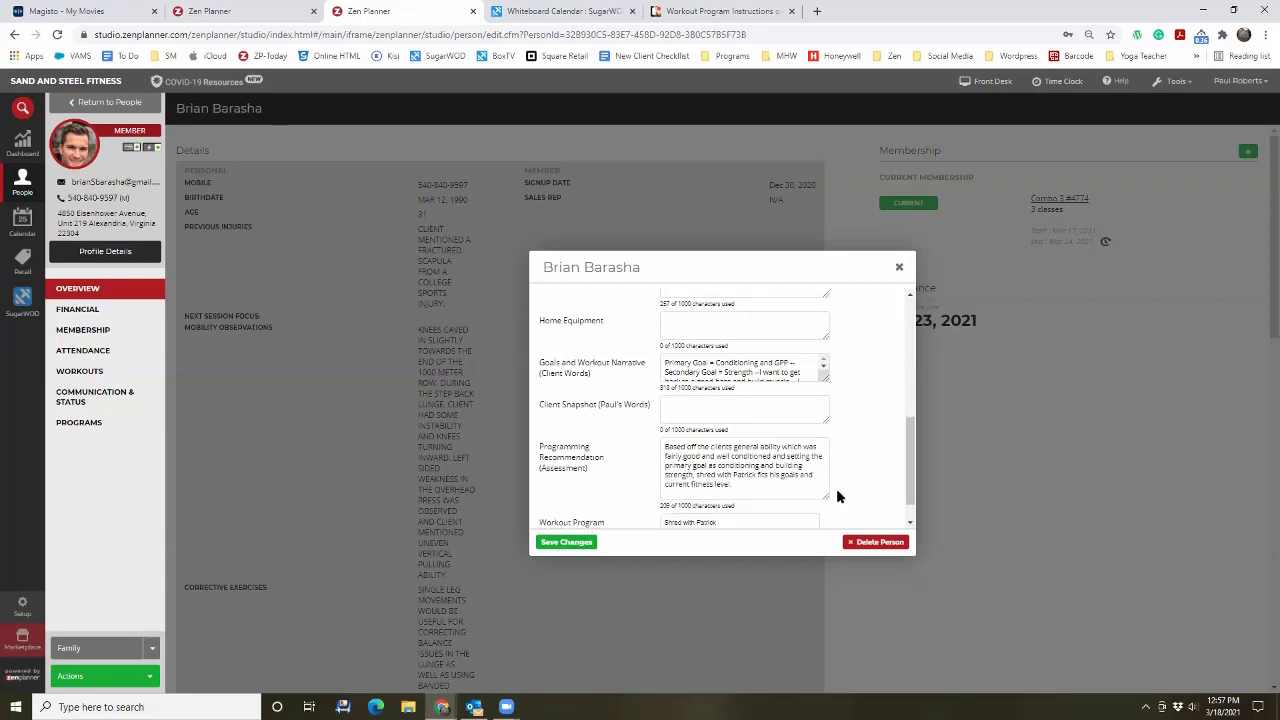
pyautogui.scroll(-1, 846, 489)
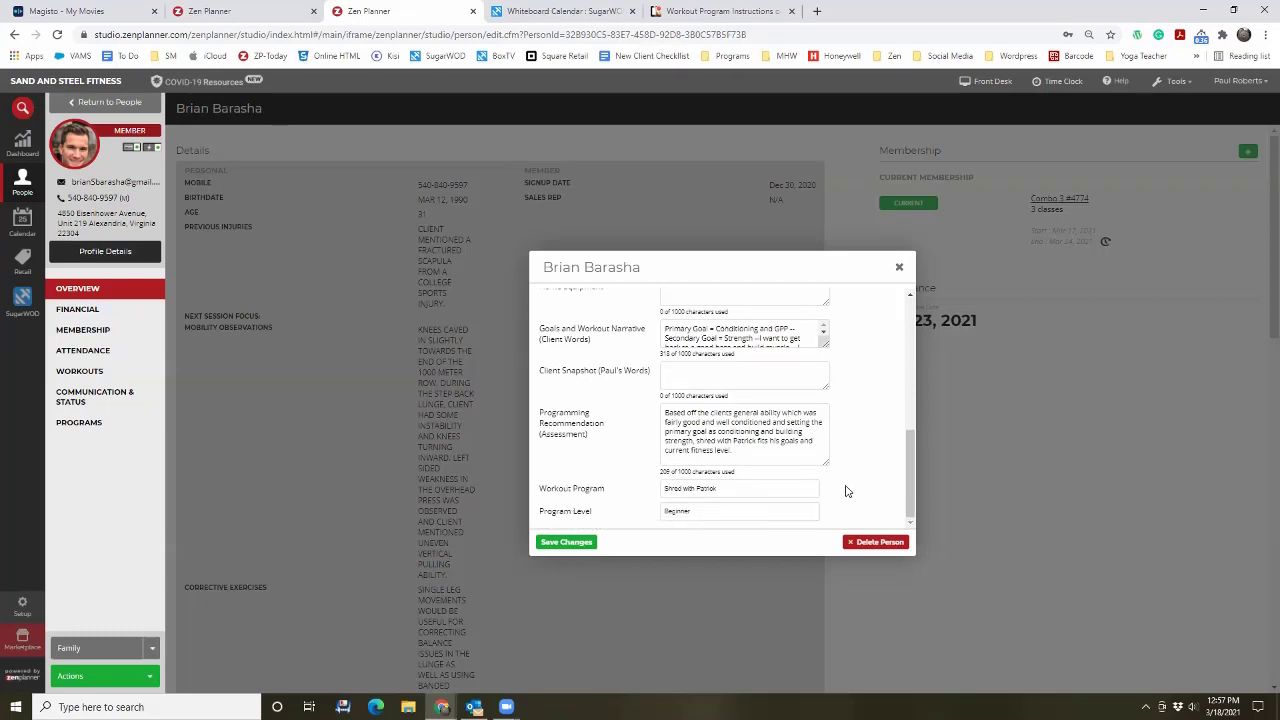
pyautogui.click(743, 487)
pyautogui.scroll(2, 575, 445)
pyautogui.scroll(6, 573, 466)
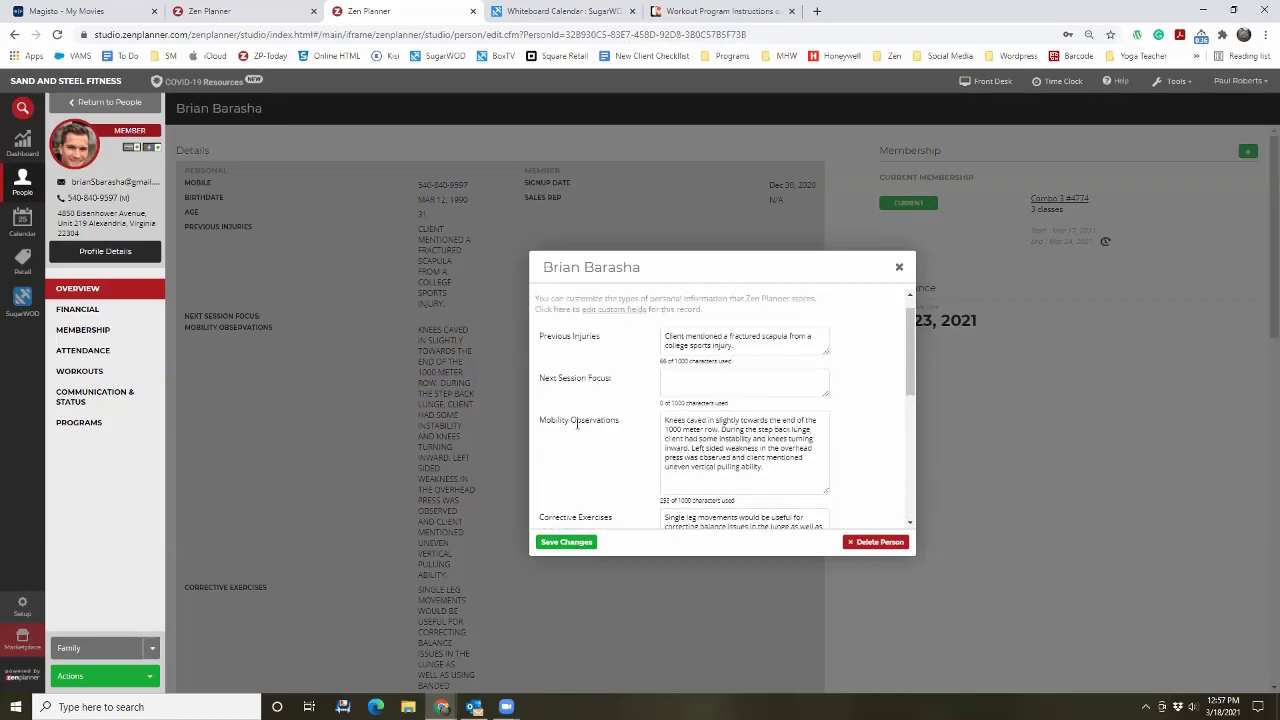
pyautogui.scroll(-10, 576, 440)
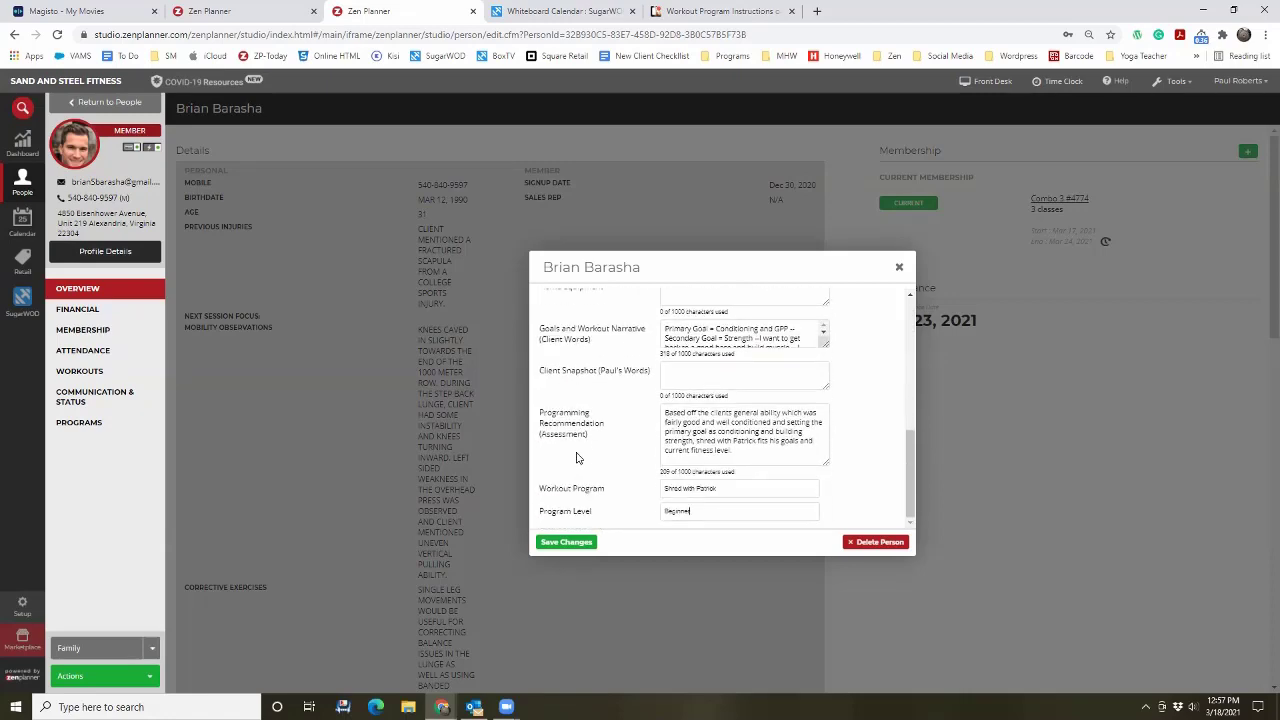
pyautogui.scroll(10, 576, 458)
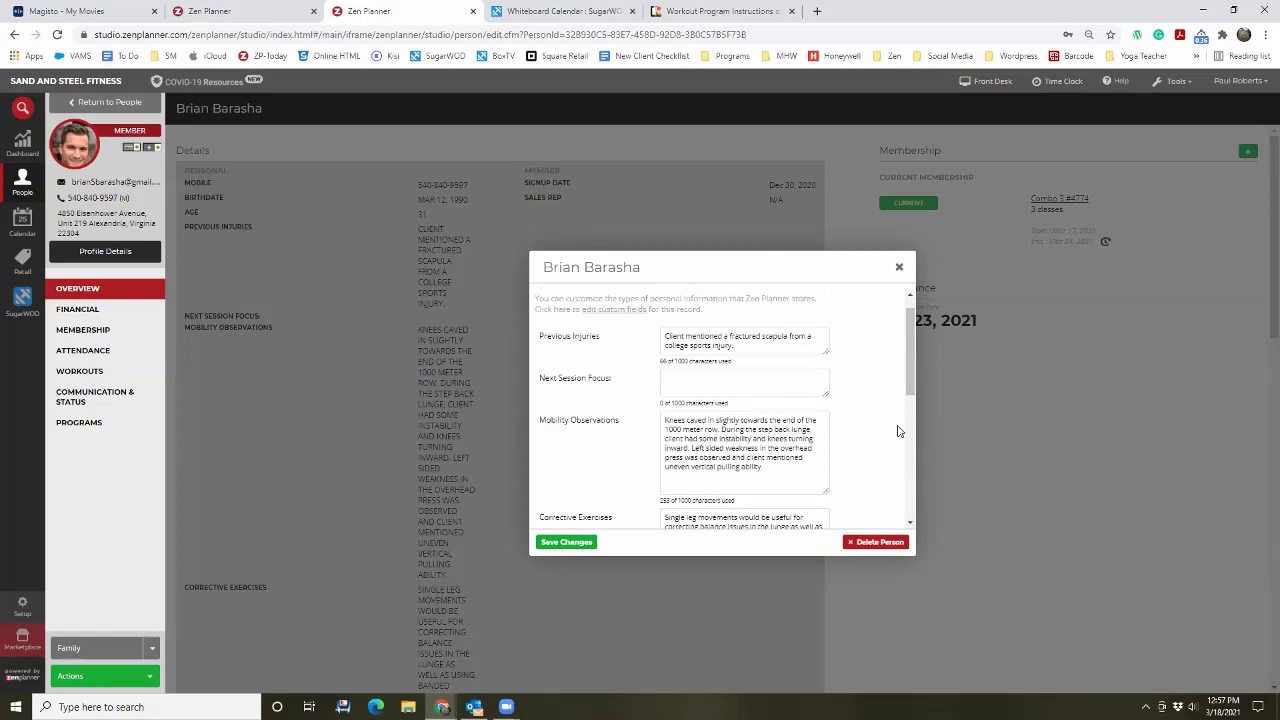
pyautogui.click(900, 268)
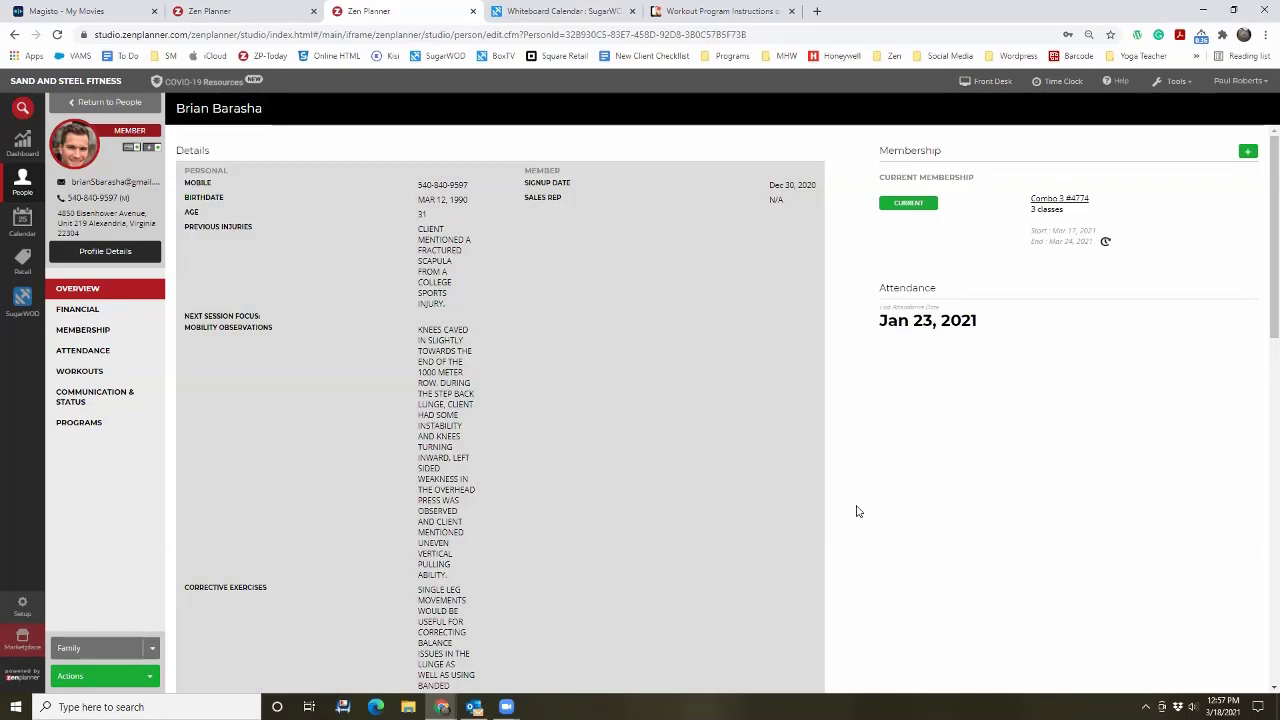
# Step: Switch to the SugarWOD calendar, bring up the Private Training Workouts V2 document and find the Cindy's Mobility WOD section
pyautogui.click(560, 11)
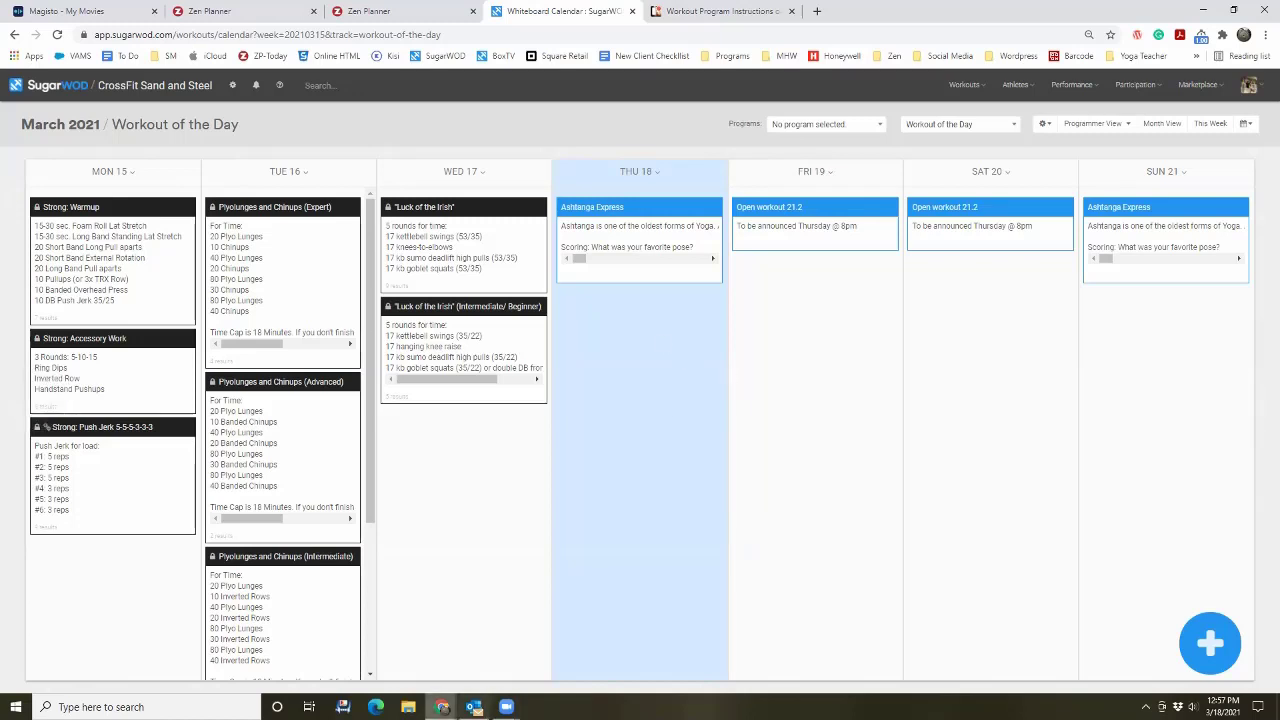
pyautogui.moveTo(441, 707)
pyautogui.click(516, 670)
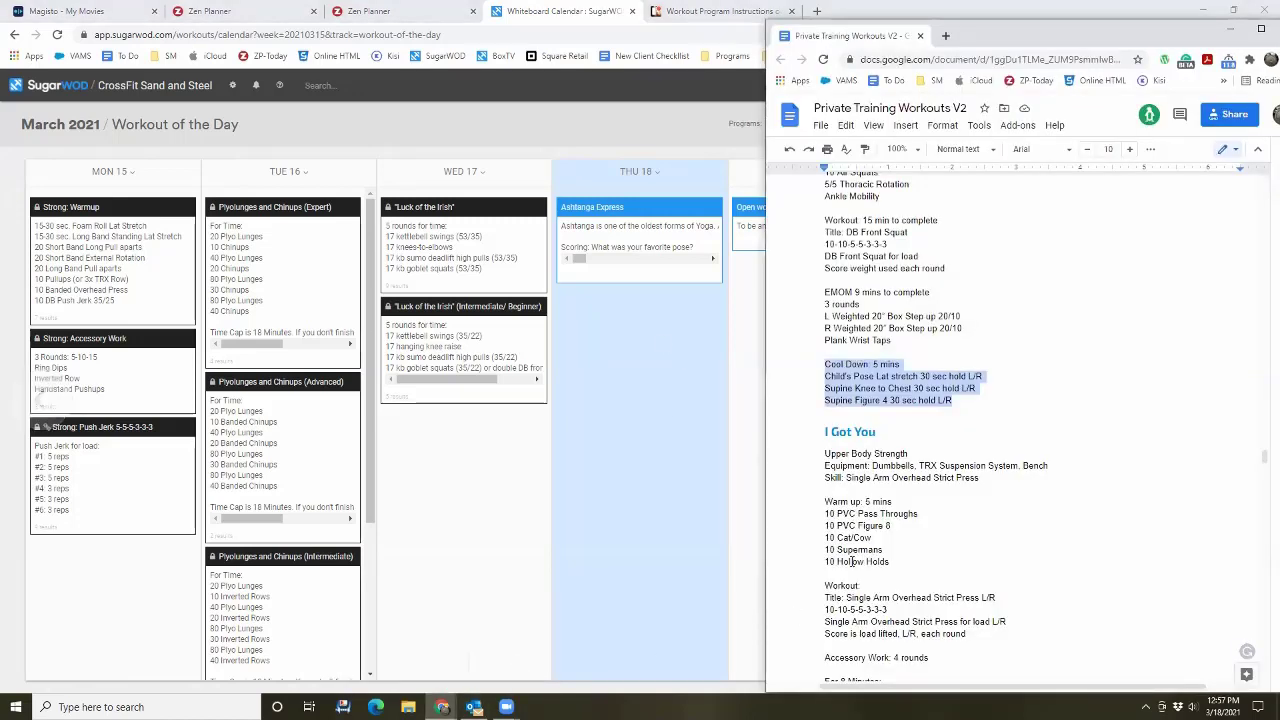
pyautogui.scroll(-5, 897, 533)
pyautogui.scroll(-10, 897, 533)
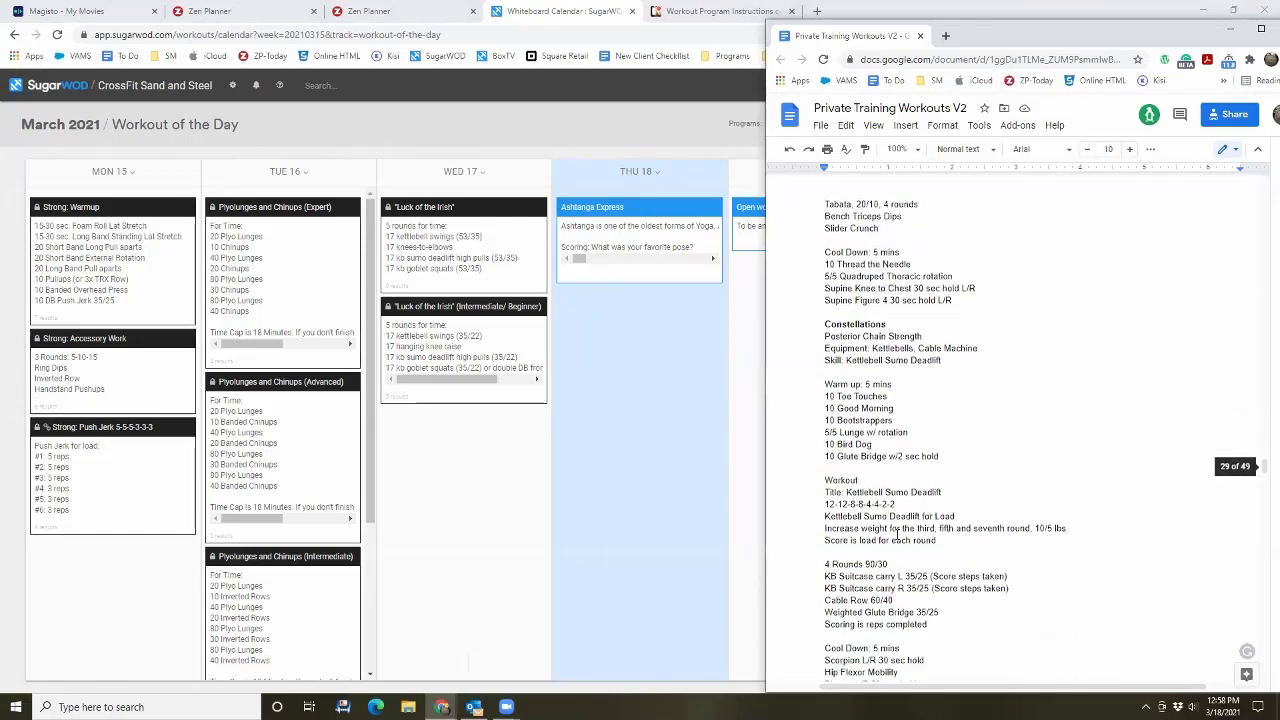
pyautogui.scroll(-10, 897, 533)
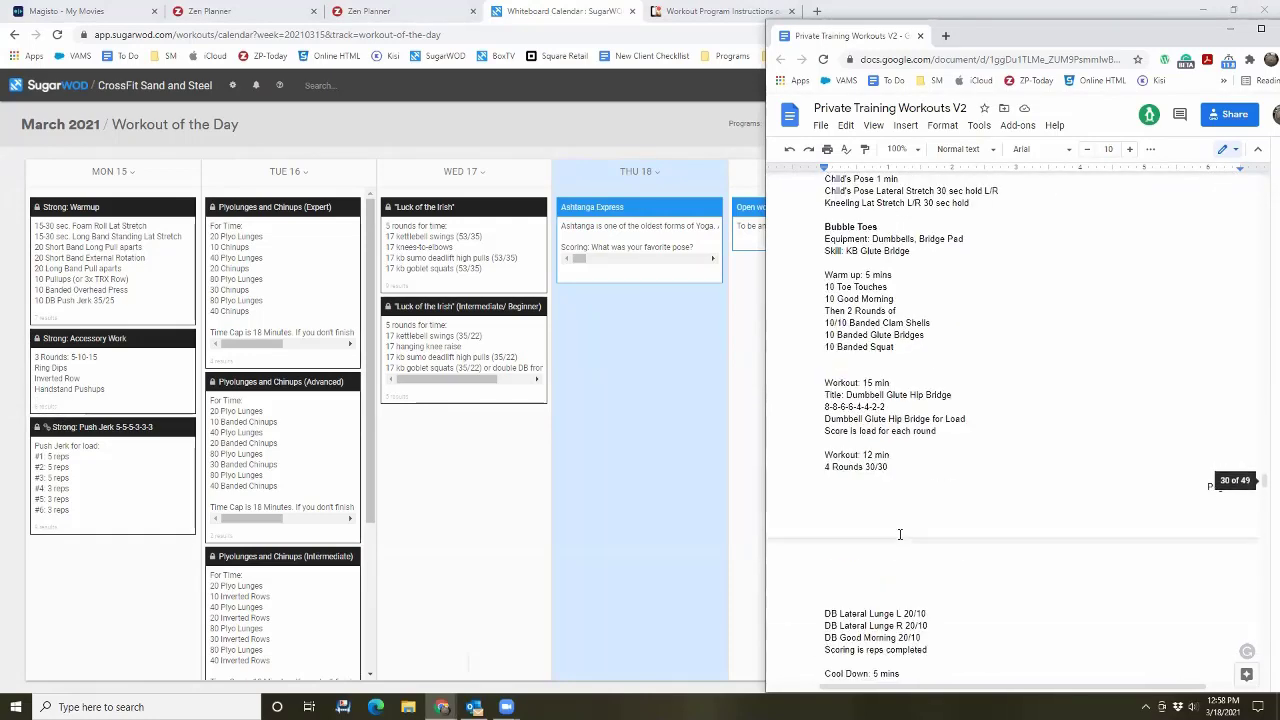
pyautogui.scroll(-10, 901, 549)
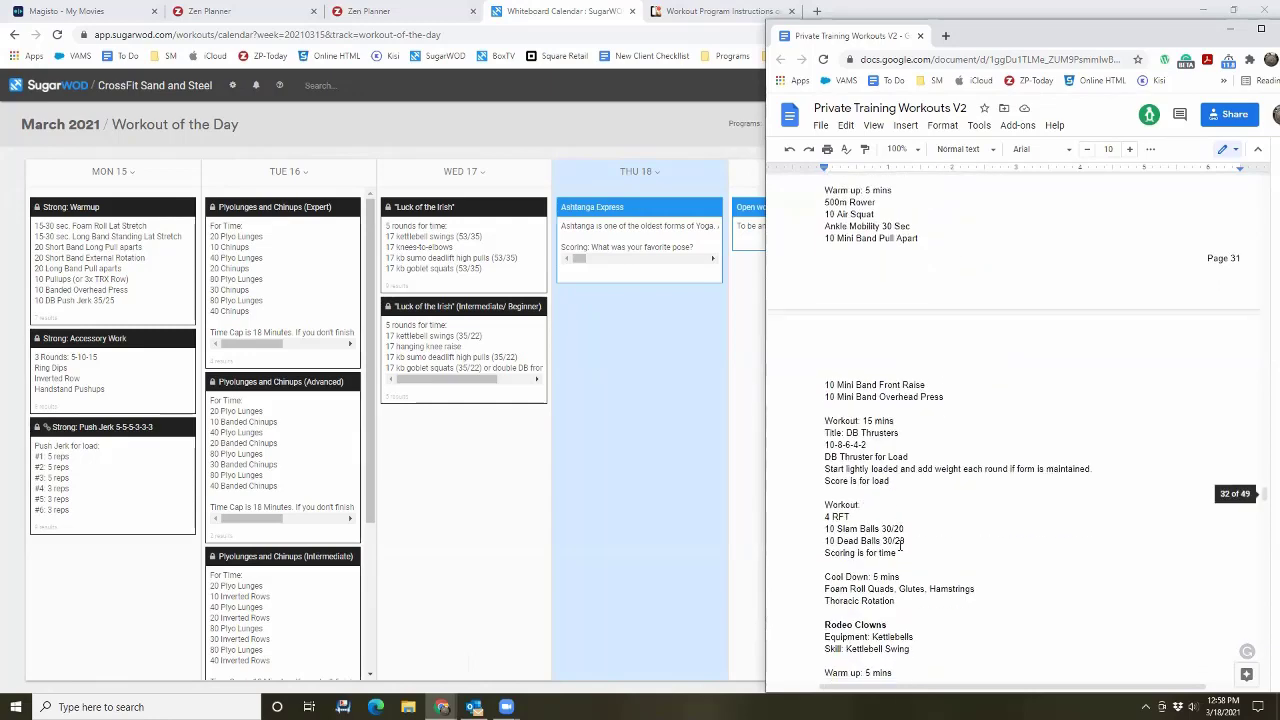
pyautogui.scroll(-5, 901, 545)
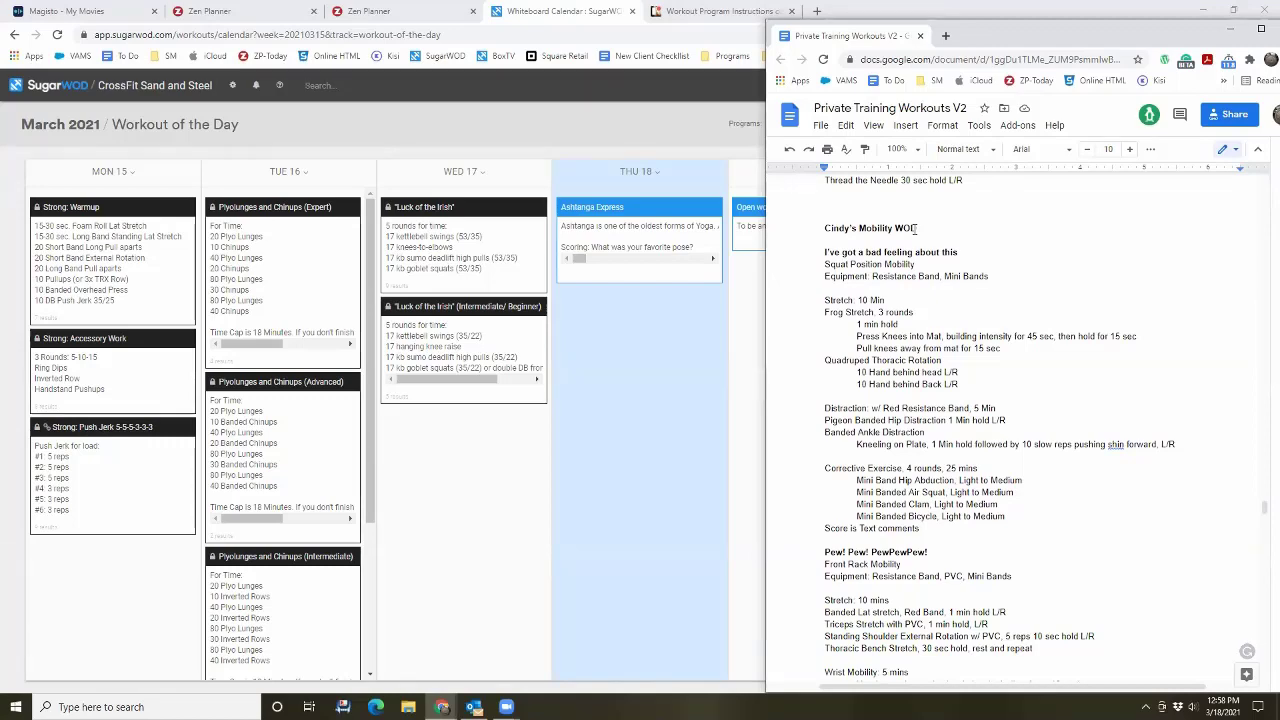
# Step: Return to SugarWOD and open the inactive track ZZZ29 from the programming tracks
pyautogui.moveTo(1018, 26); pyautogui.dragTo(1067, 3)
pyautogui.doubleClick(1015, 6)
pyautogui.click(550, 6)
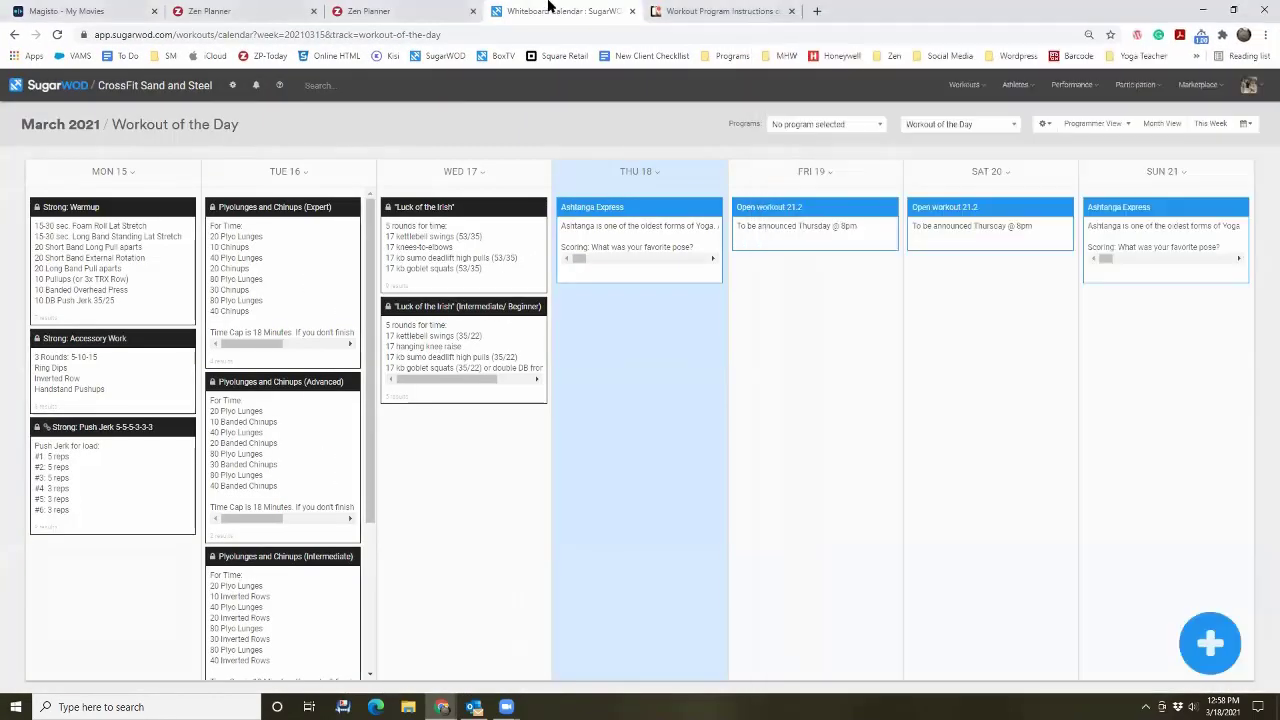
pyautogui.click(966, 84)
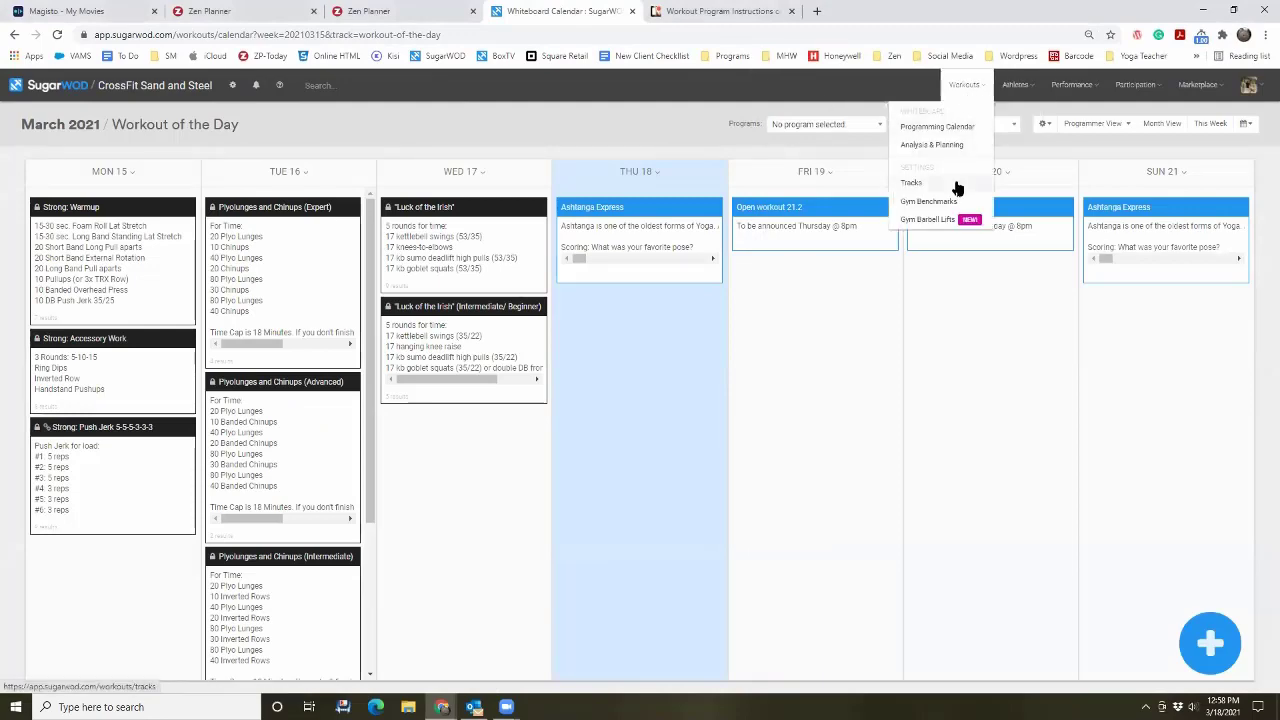
pyautogui.click(955, 185)
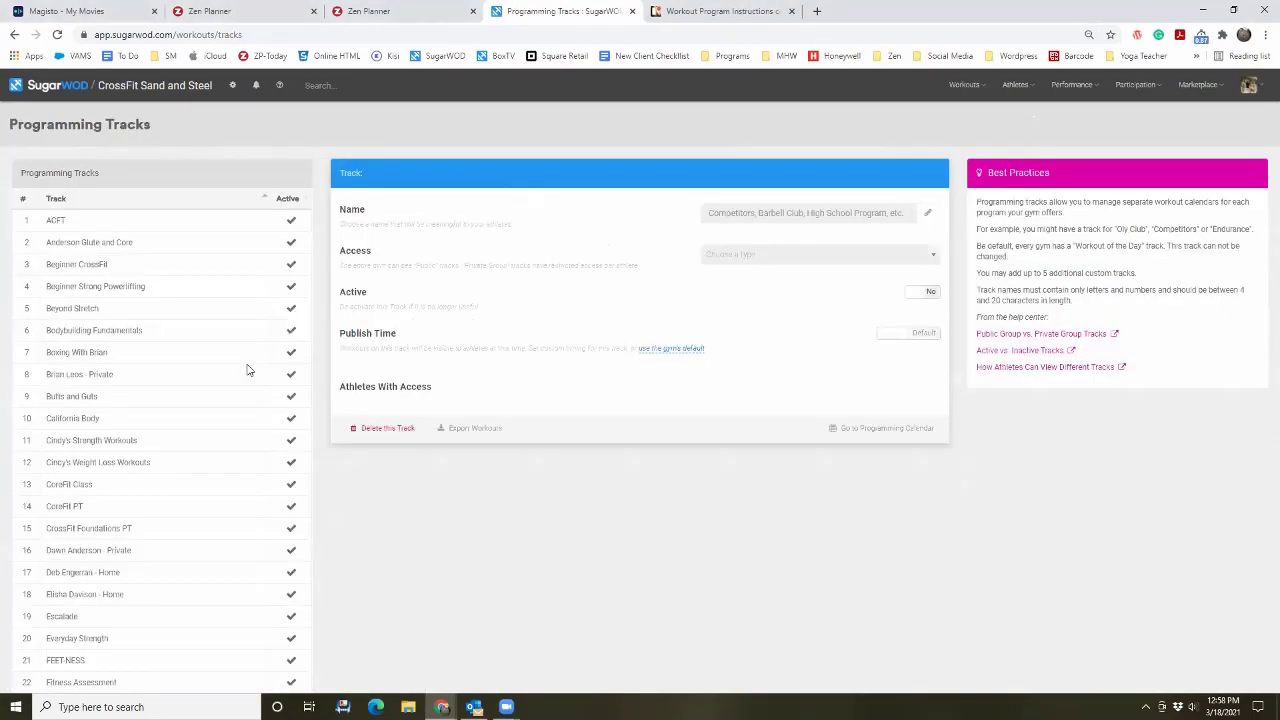
pyautogui.scroll(-3, 246, 380)
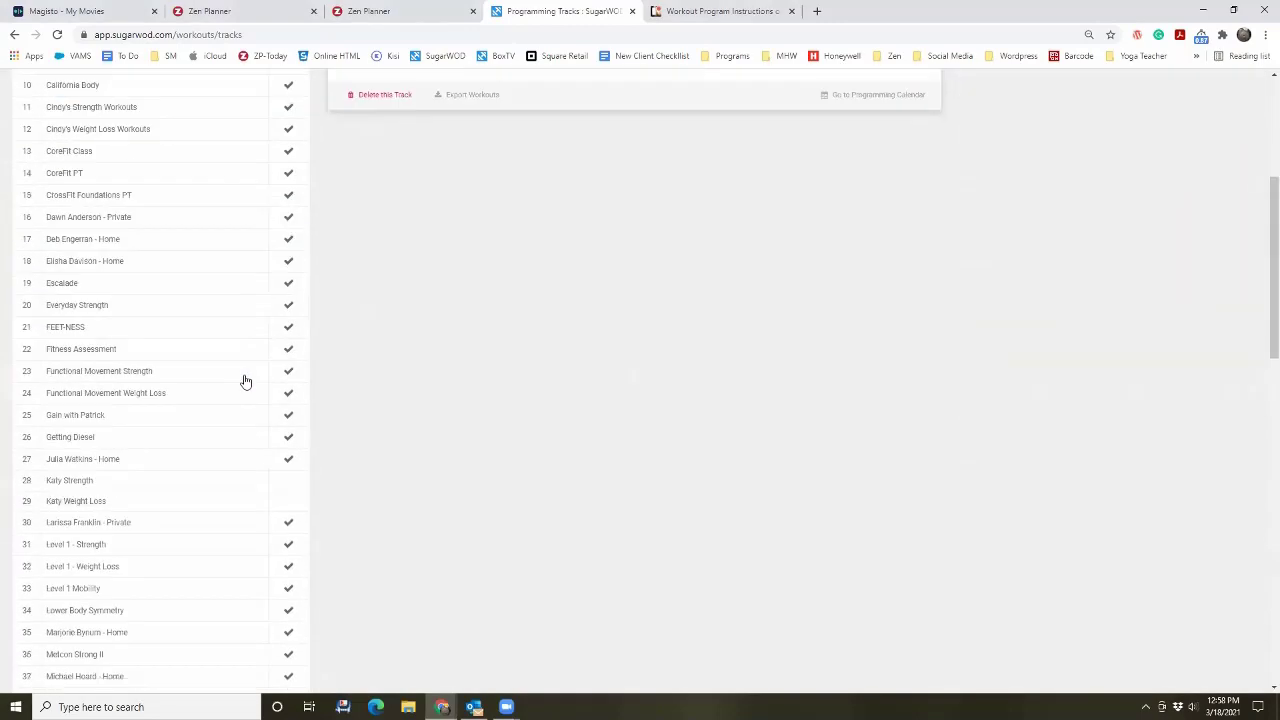
pyautogui.scroll(-5, 246, 380)
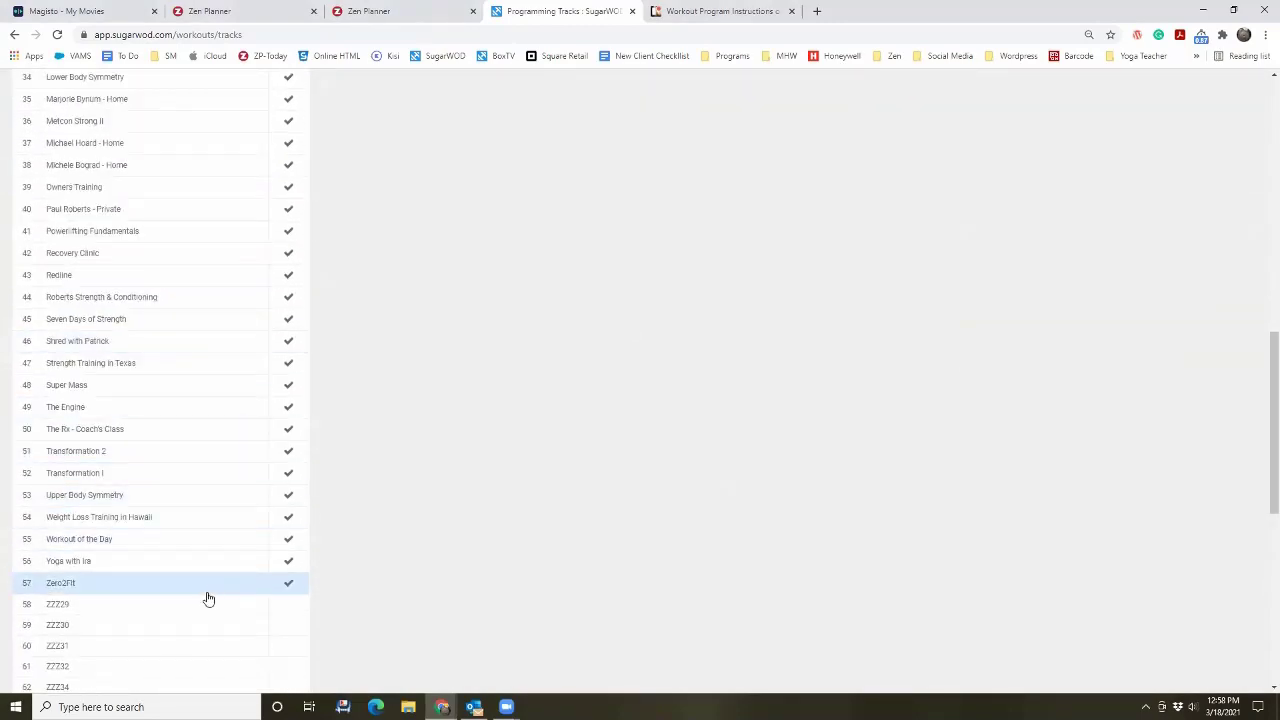
pyautogui.click(208, 600)
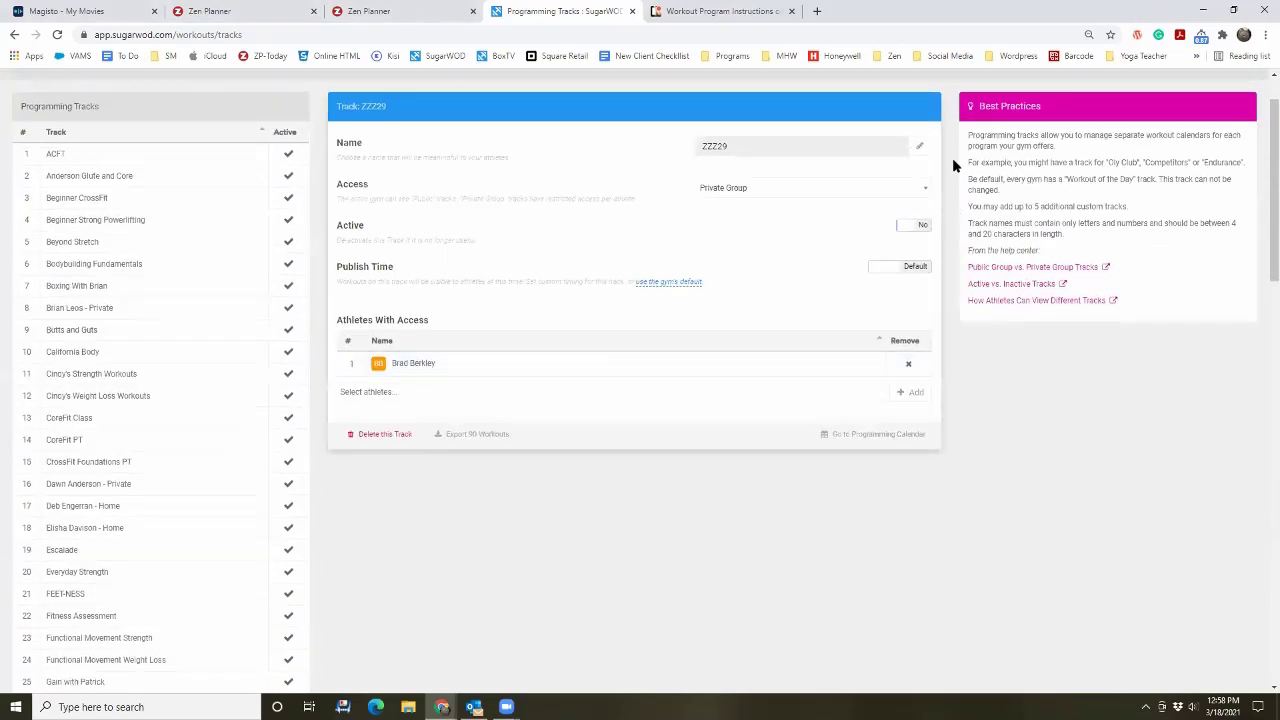
# Step: Rename the track ZZZ29 as "Cindy's Mobility WODS"
pyautogui.click(919, 146)
pyautogui.doubleClick(603, 140)
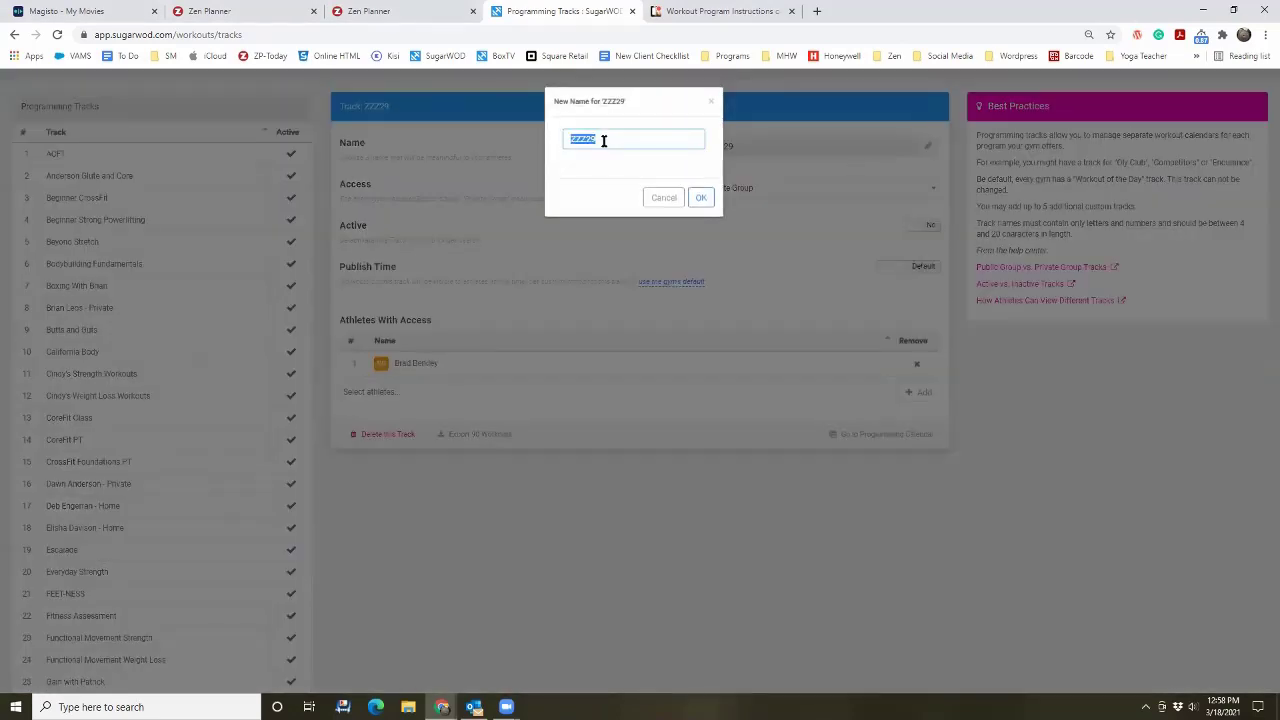
pyautogui.write('Cind')
pyautogui.write("y's ButtMobility W")
pyautogui.write('ODS')
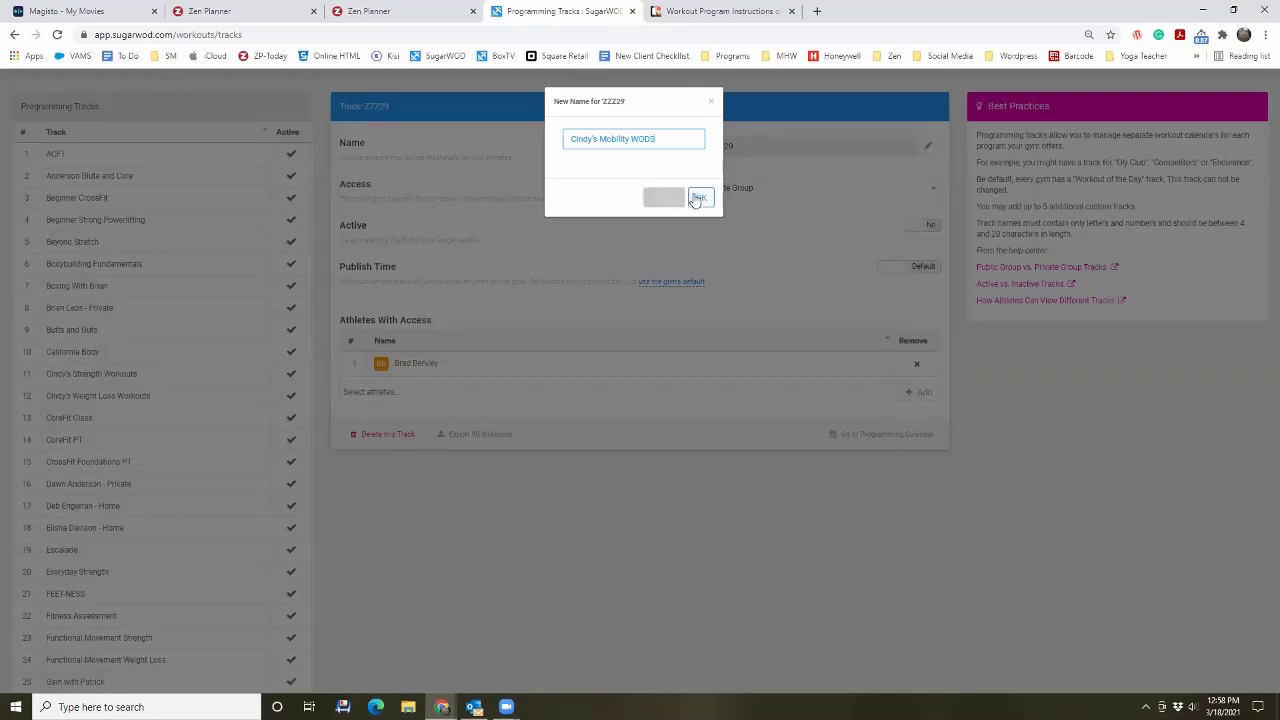
pyautogui.click(700, 197)
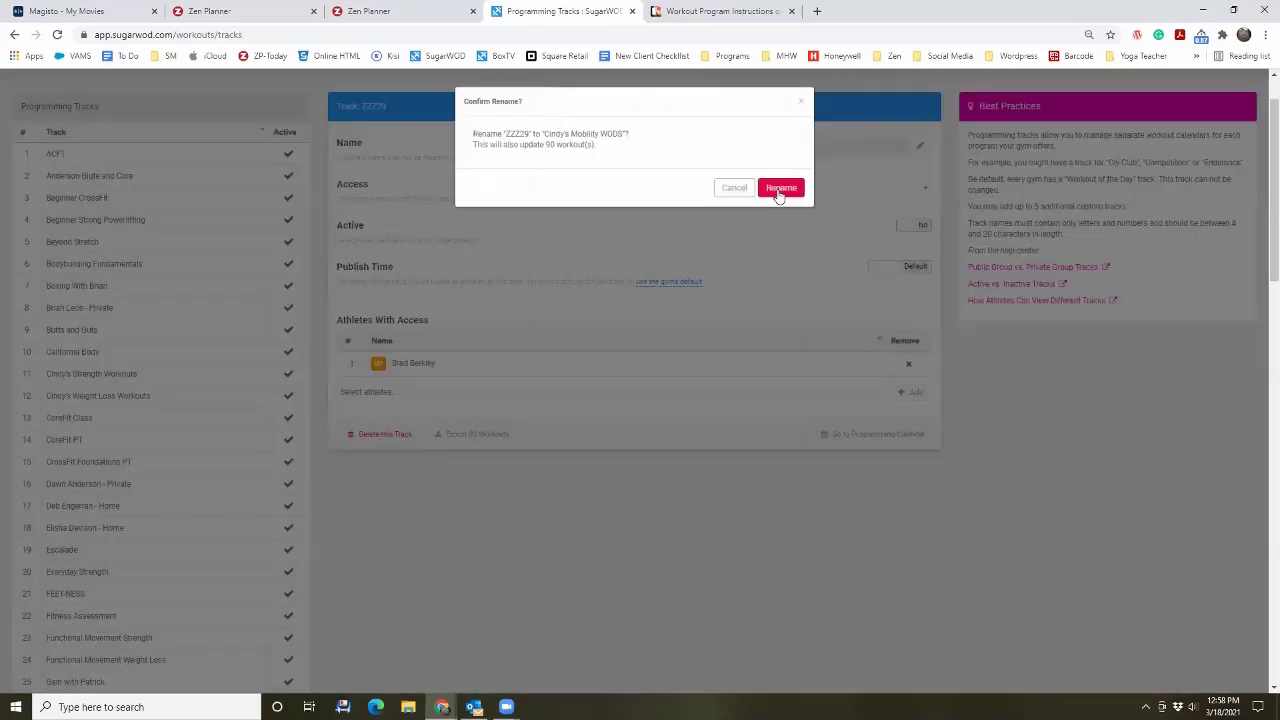
pyautogui.click(779, 192)
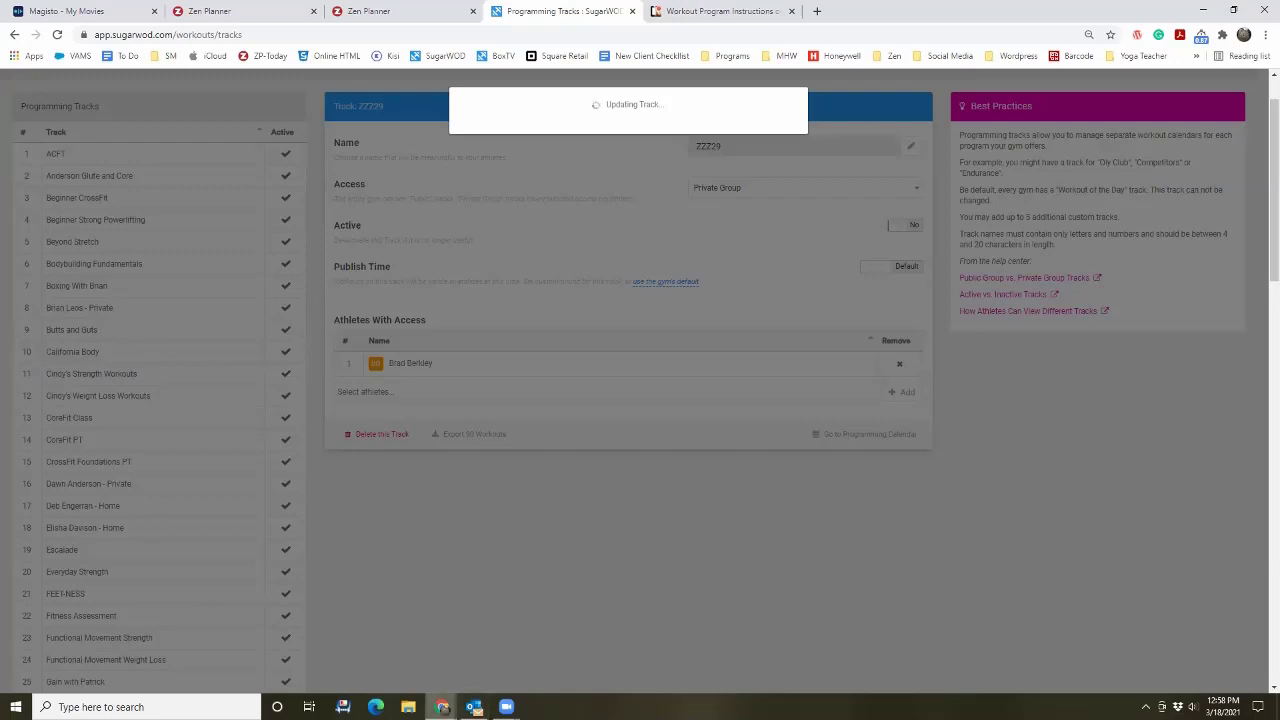
# Step: Switch to the Private Training Workouts V2 document and add "of" after "Distraction" in the first workout under Cindy's Mobility WOD
pyautogui.moveTo(442, 707)
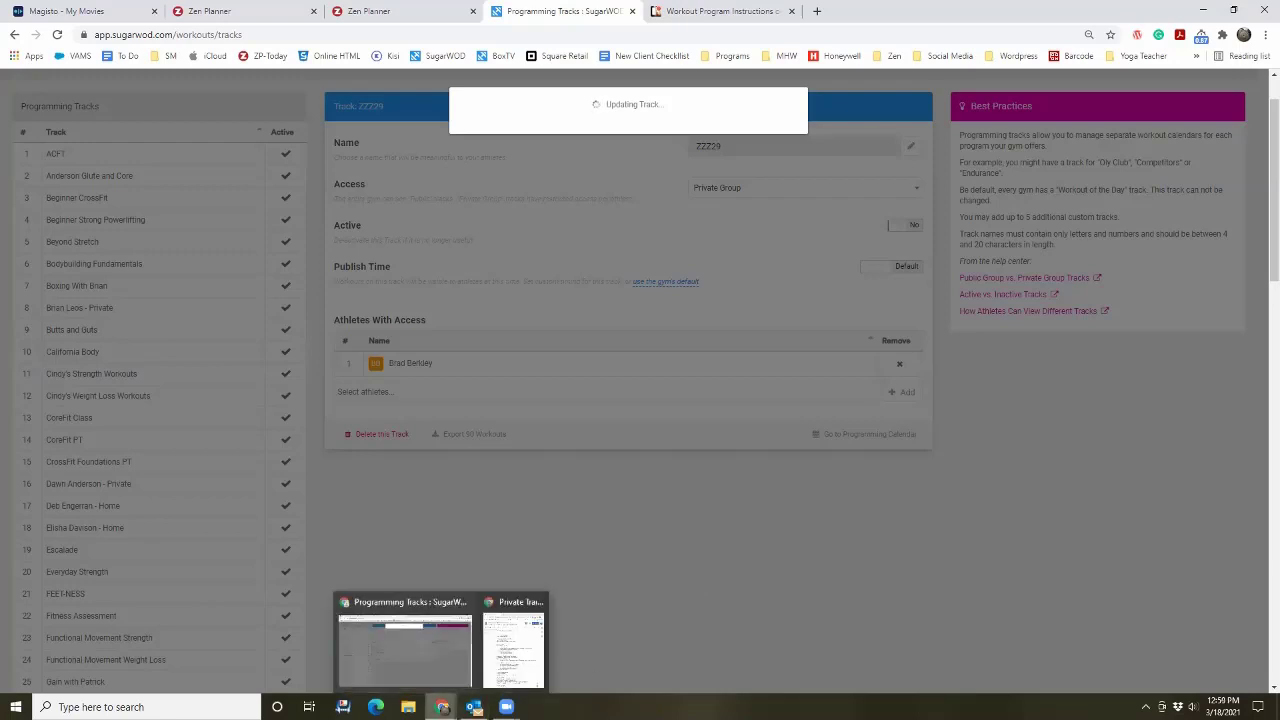
pyautogui.click(519, 663)
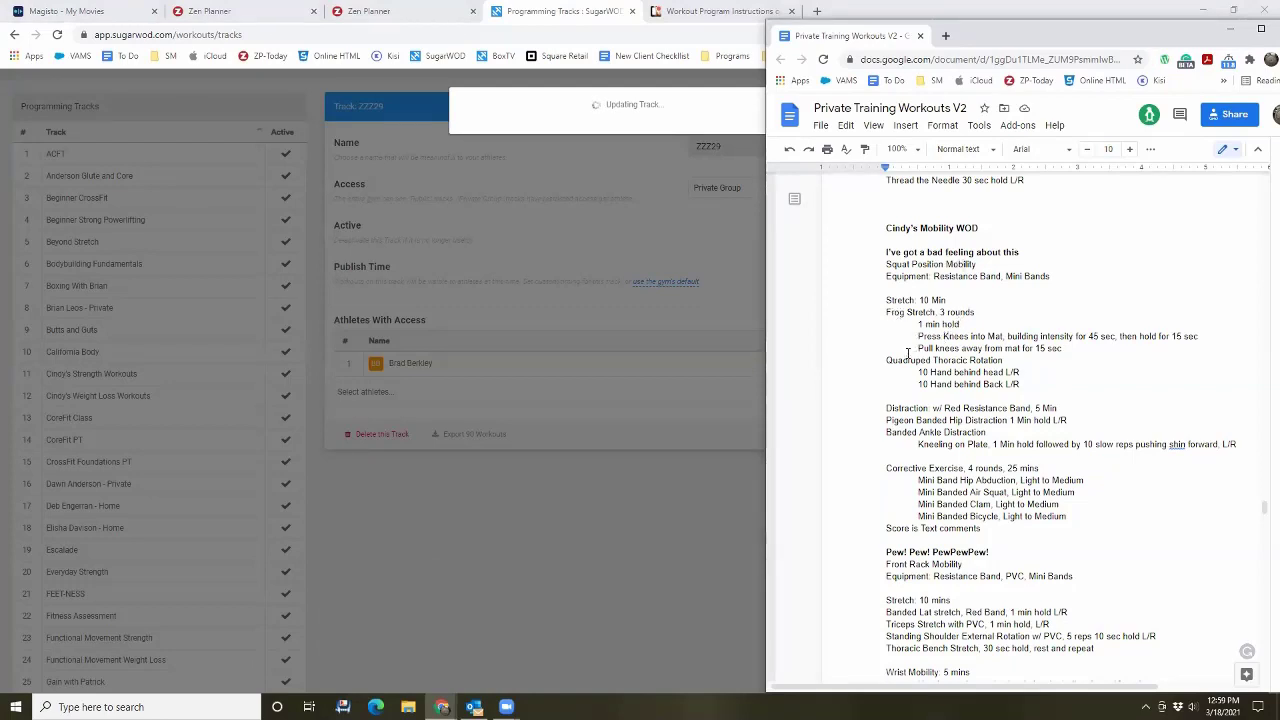
pyautogui.click(930, 409)
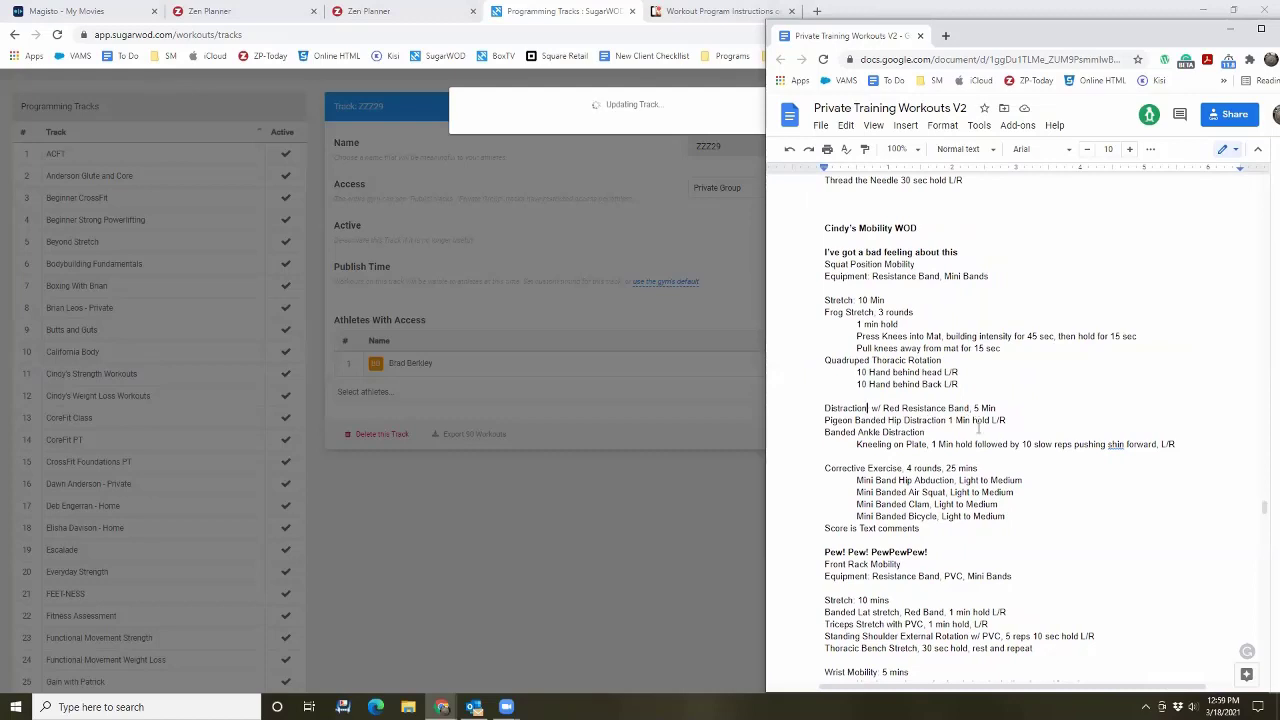
pyautogui.write('of:')
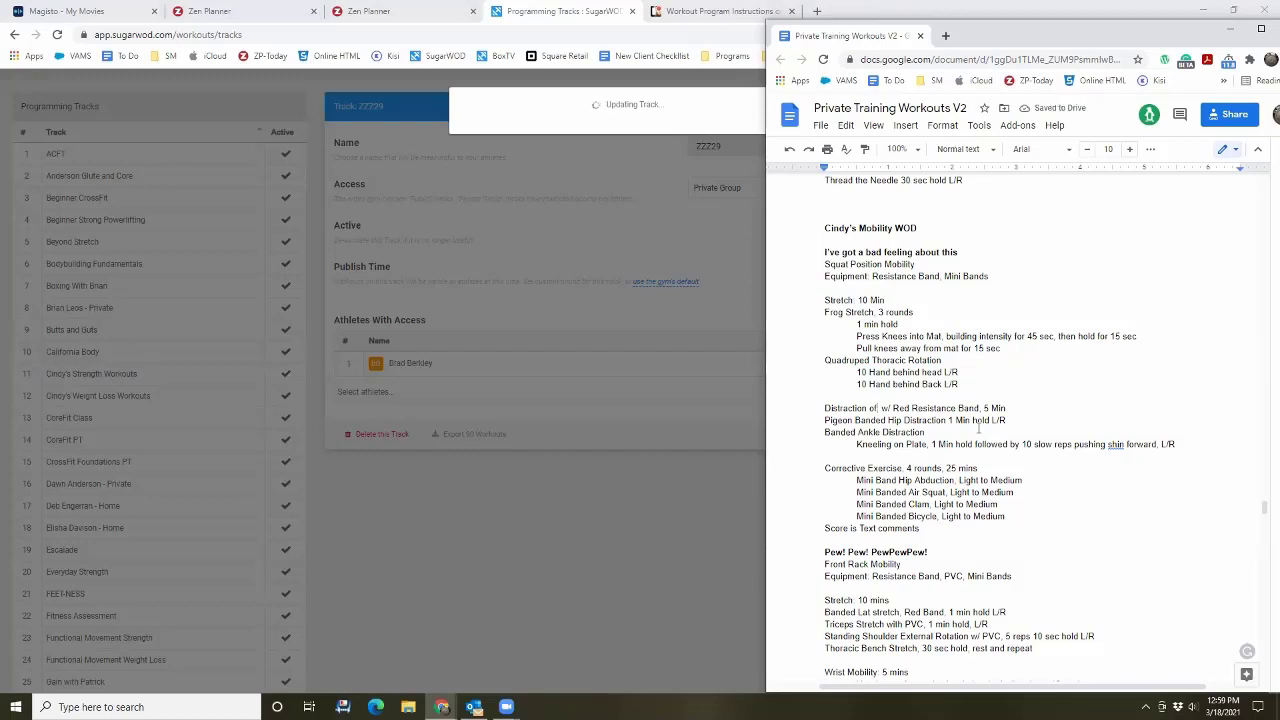
pyautogui.moveTo(1007, 420); pyautogui.dragTo(812, 422)
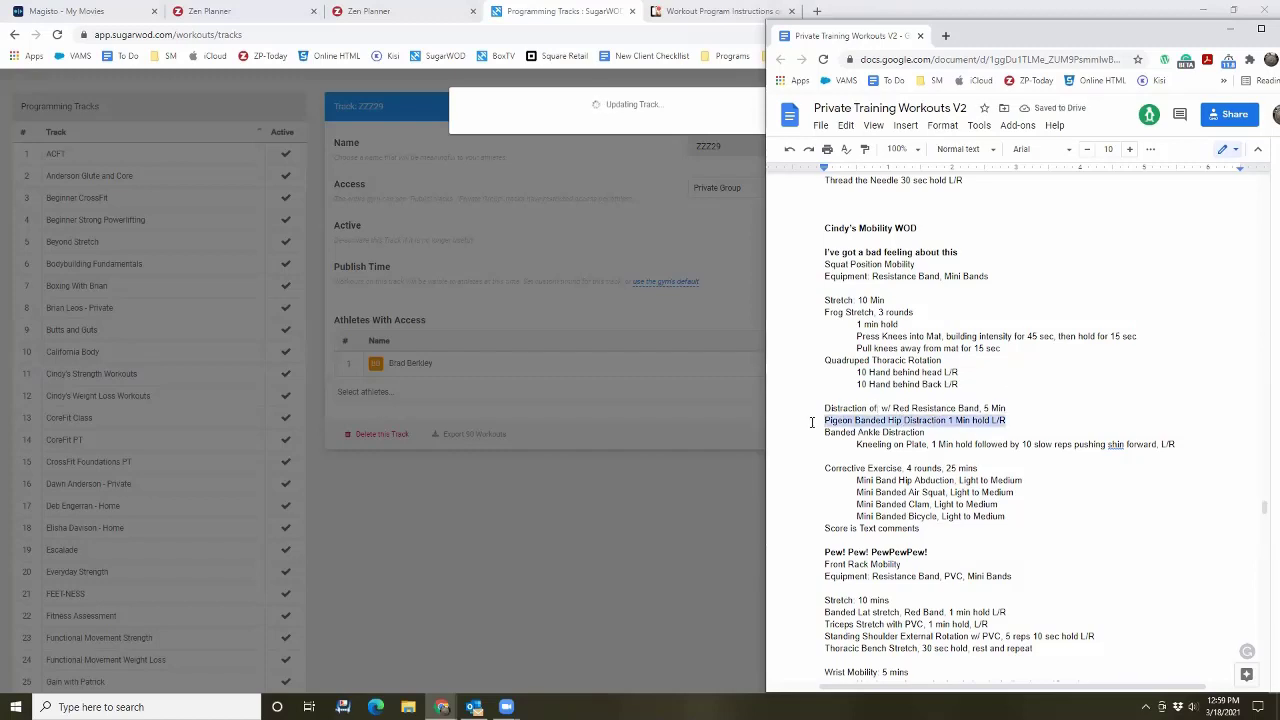
# Step: Remove the added word "of" from the Distraction line of the squat position mobility workout
pyautogui.click(862, 408)
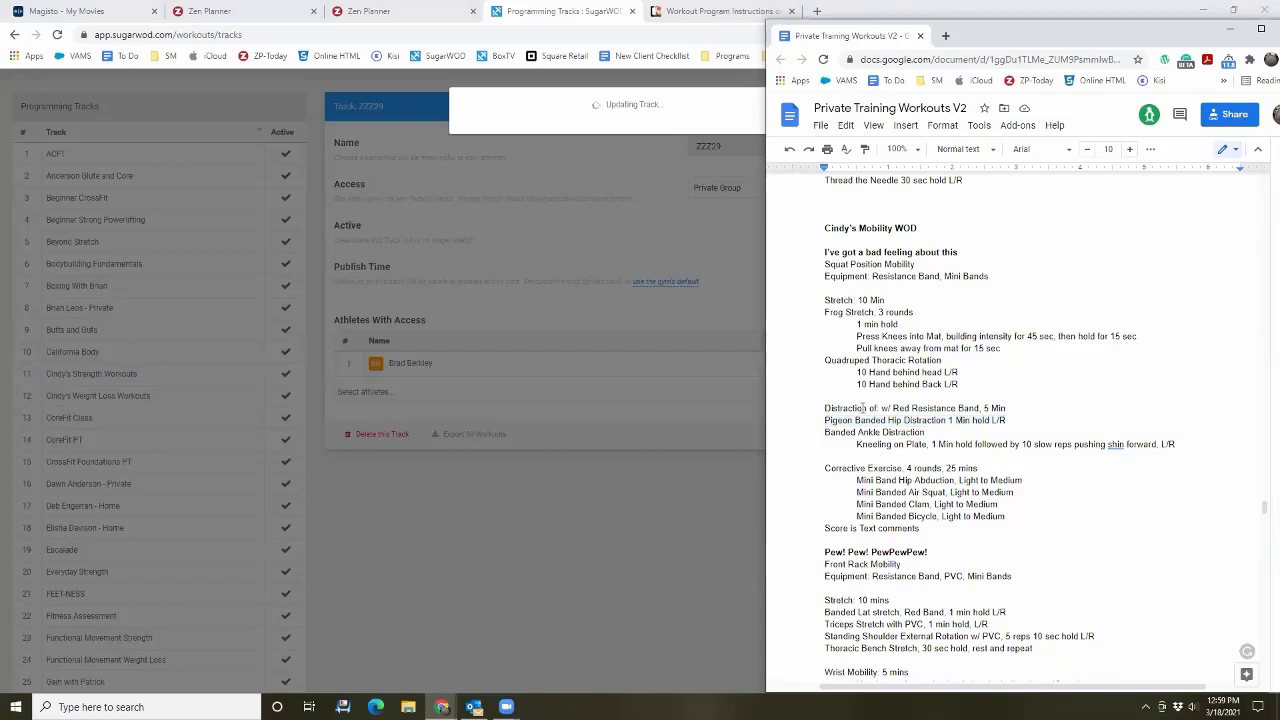
pyautogui.press('Delete')
pyautogui.press('Delete')
pyautogui.press('Delete')
pyautogui.press('Delete')
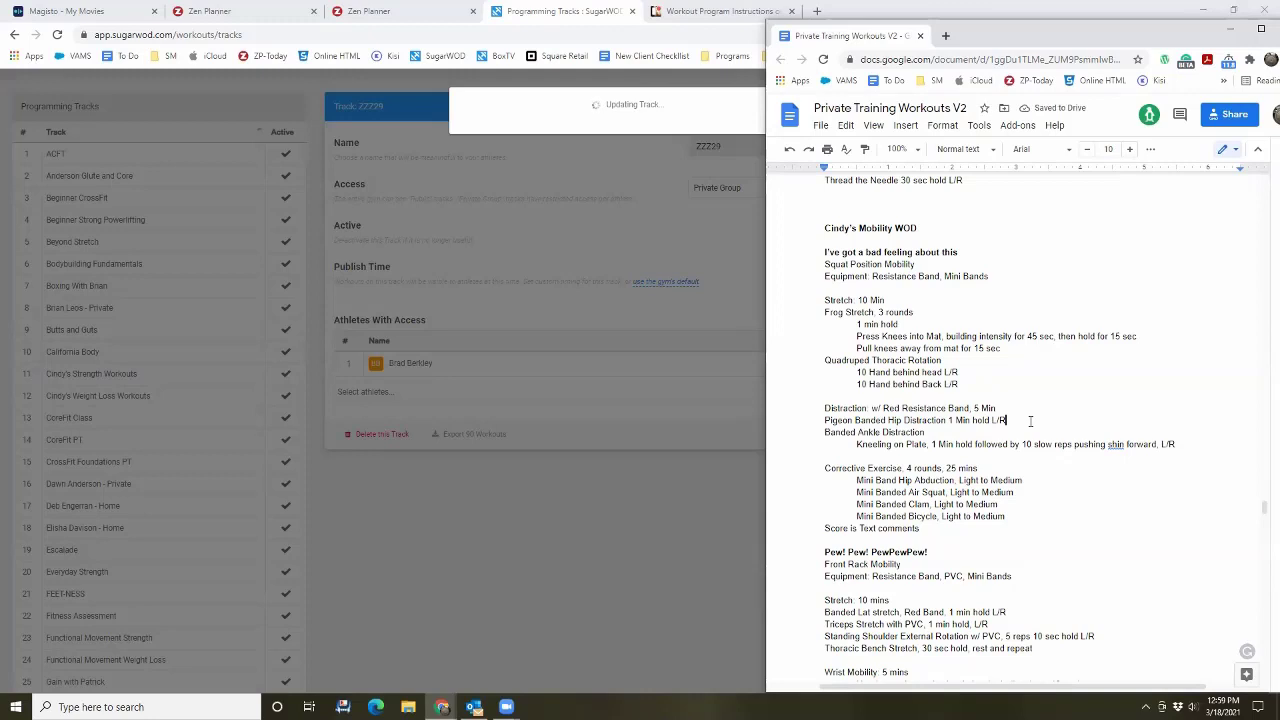
# Step: Insert a blank line below the Pigeon Banded Hip Distraction line in the squat position mobility workout
pyautogui.press('Return')
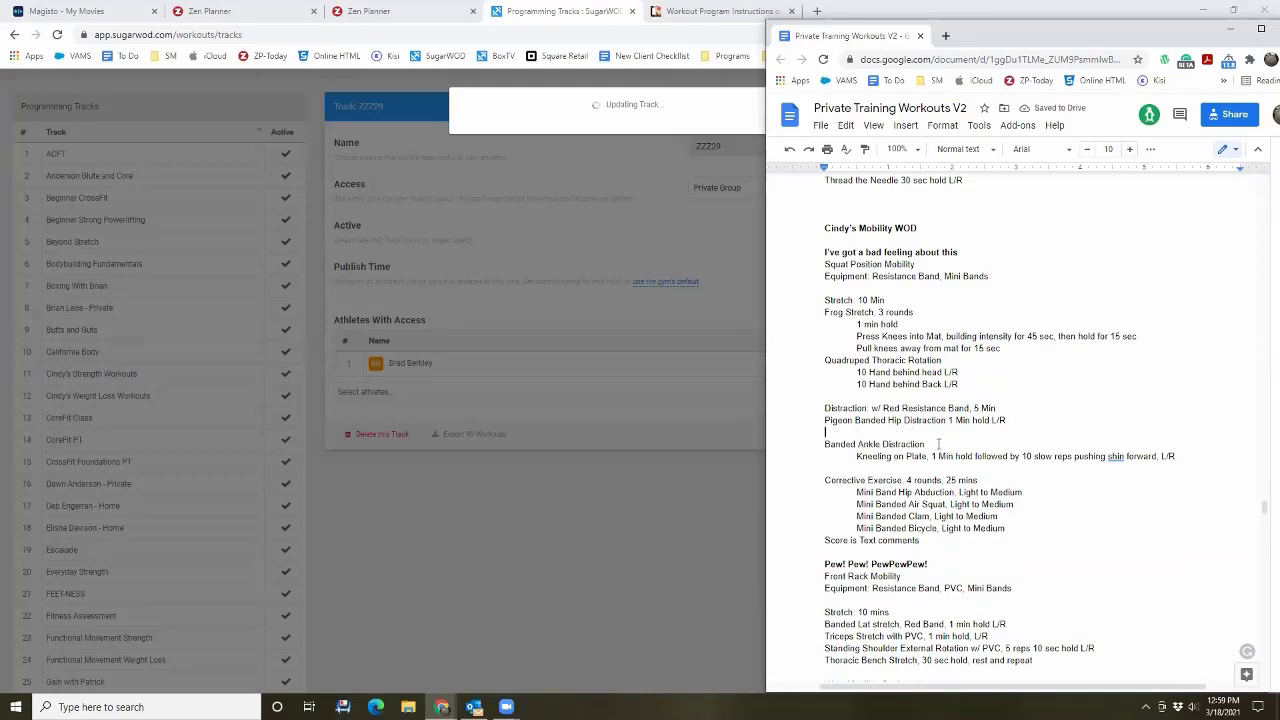
pyautogui.scroll(-1, 938, 443)
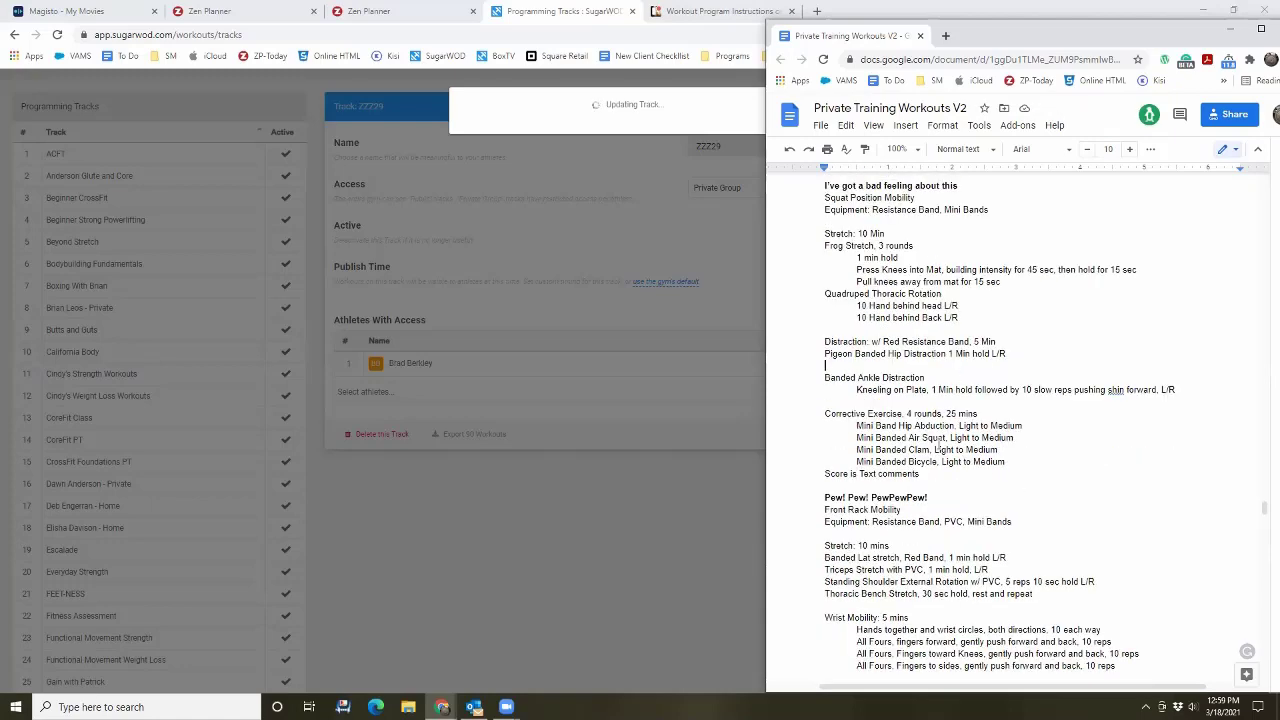
# Step: Return to SugarWOD, reload the programming tracks page and open the Cindy's Mobility WODS track
pyautogui.click(624, 503)
pyautogui.rightClick(614, 495)
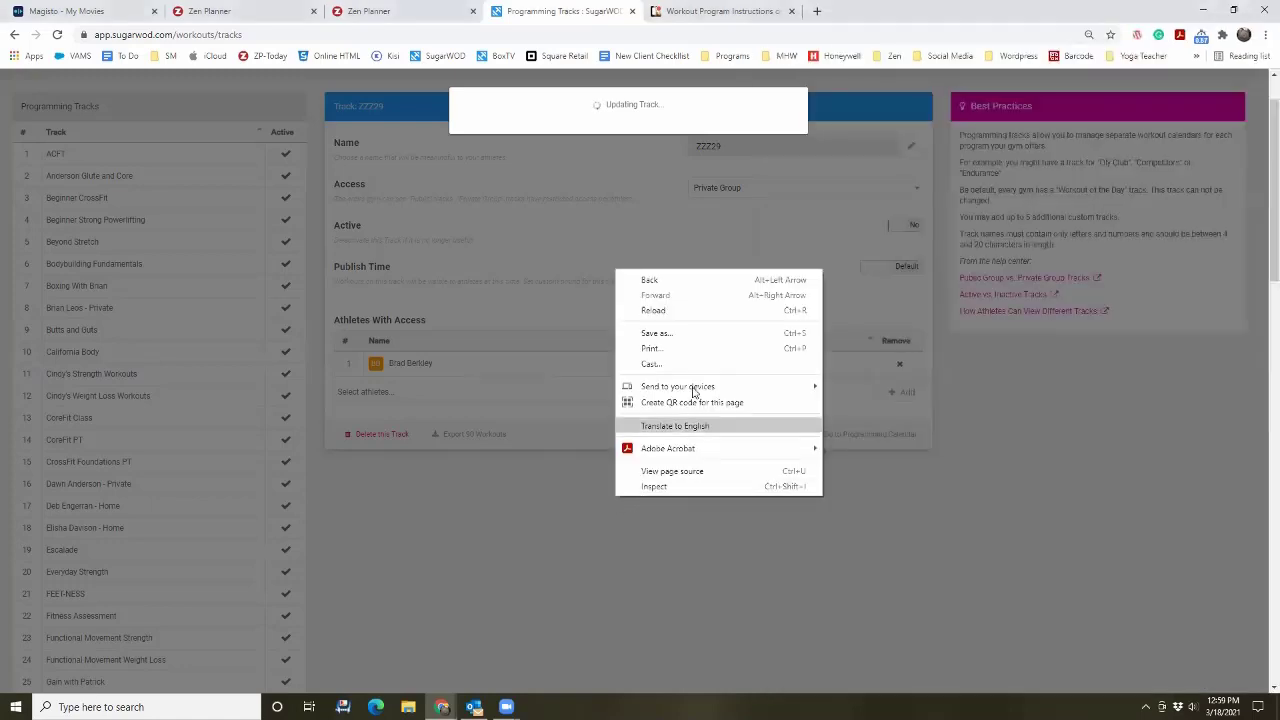
pyautogui.click(693, 309)
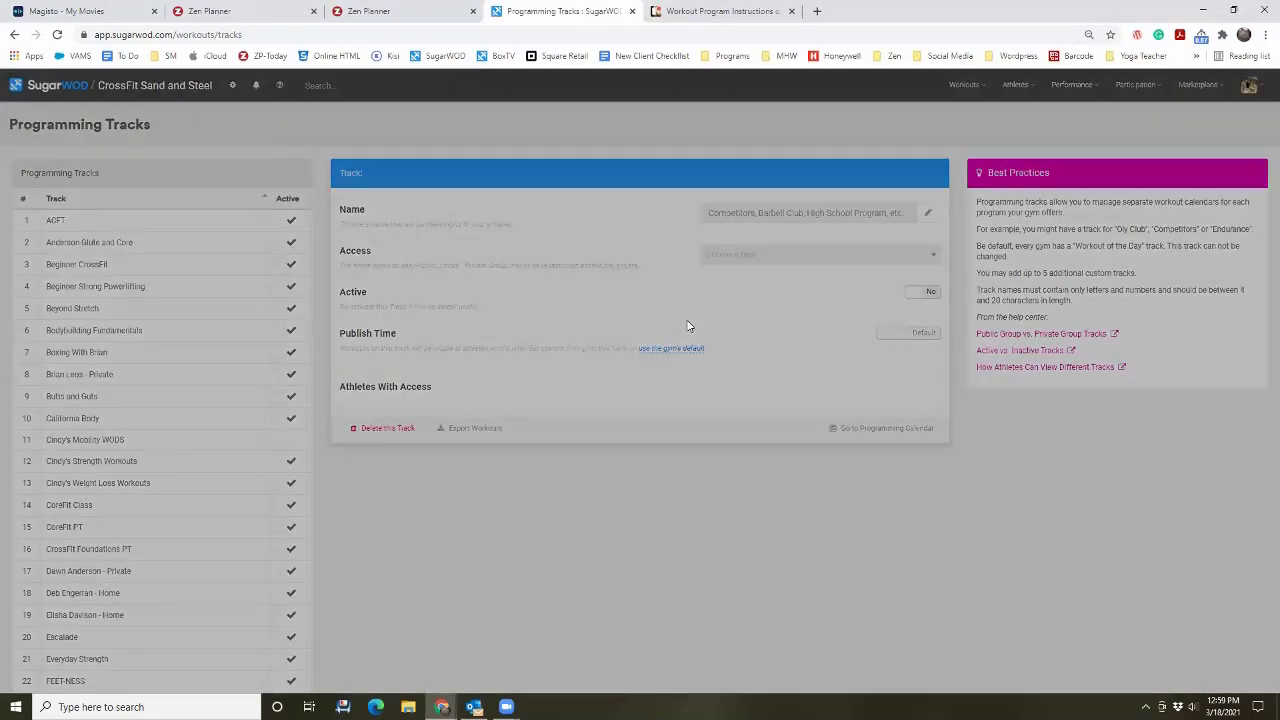
pyautogui.scroll(-4, 197, 471)
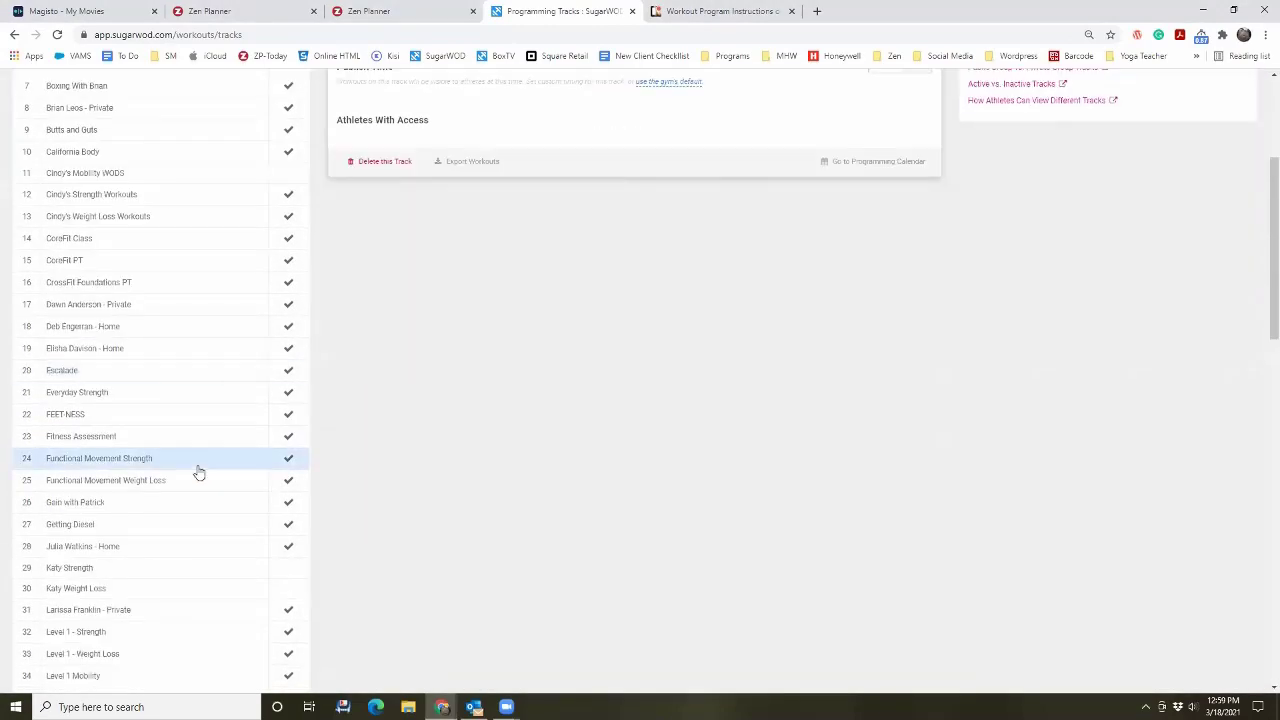
pyautogui.scroll(1, 210, 420)
pyautogui.click(218, 244)
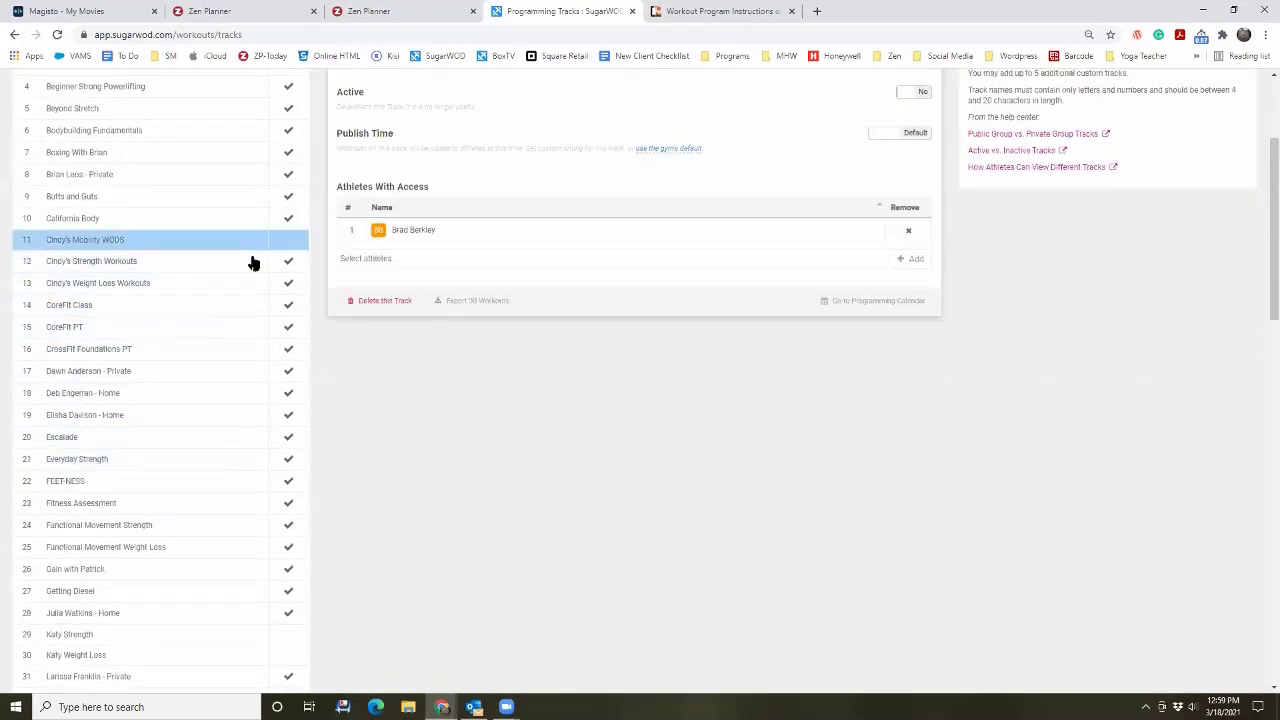
# Step: Remove the athlete with access from the Cindy's Mobility WODS track and set the track to active
pyautogui.scroll(2, 700, 350)
pyautogui.click(908, 363)
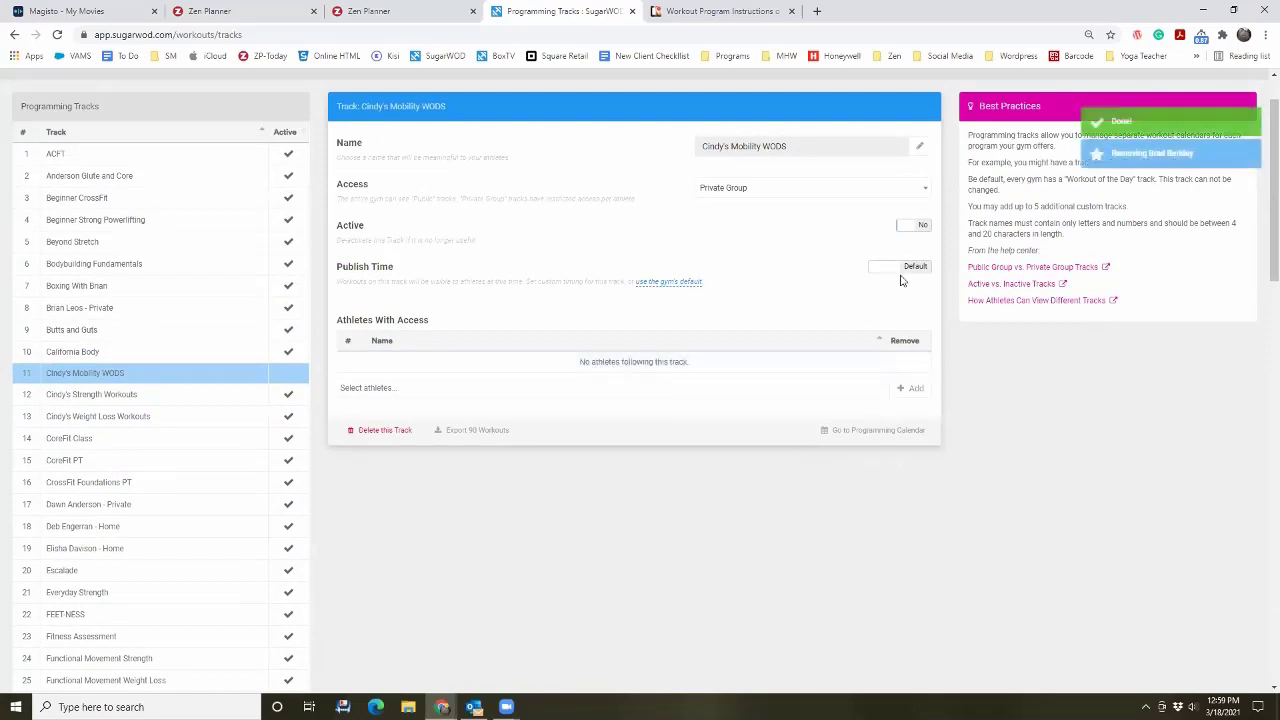
pyautogui.click(910, 226)
pyautogui.click(918, 228)
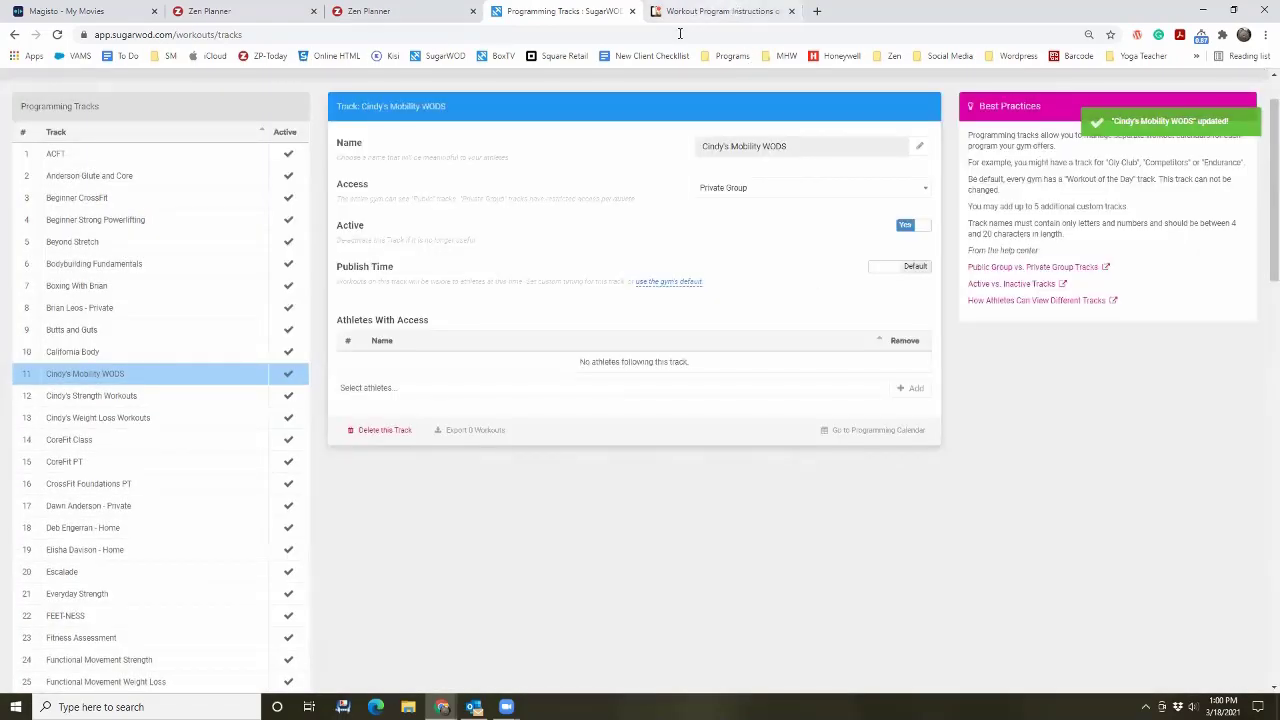
pyautogui.hotkey('alt', 'Tab')
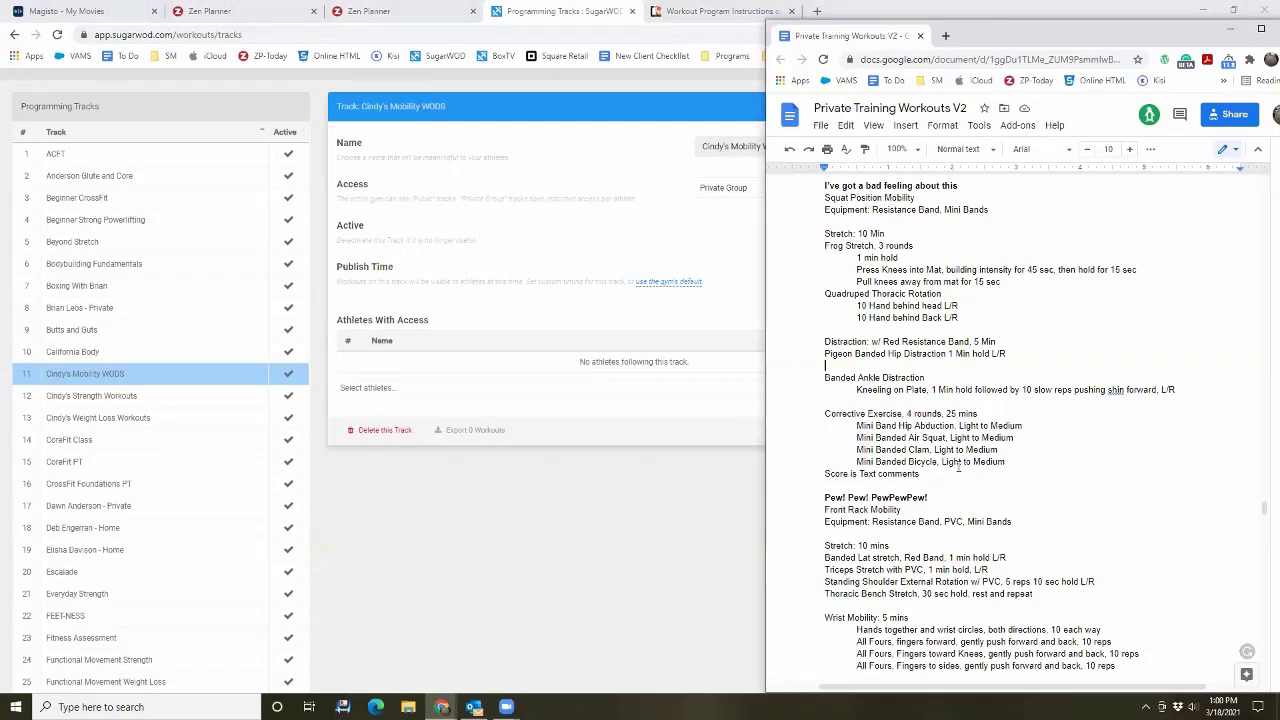
pyautogui.scroll(1, 959, 466)
pyautogui.scroll(-1, 959, 466)
pyautogui.click(615, 502)
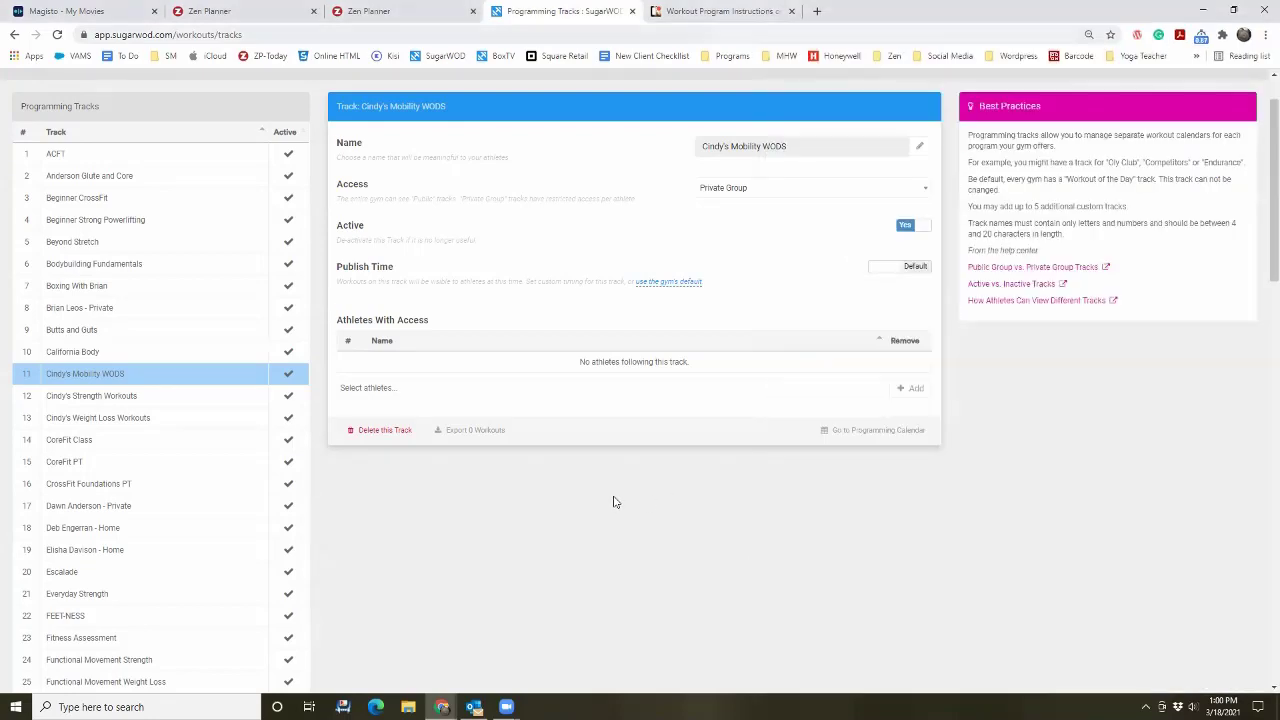
# Step: Open the programming calendar and show the Cindy's Mobility WODS track
pyautogui.scroll(1, 651, 331)
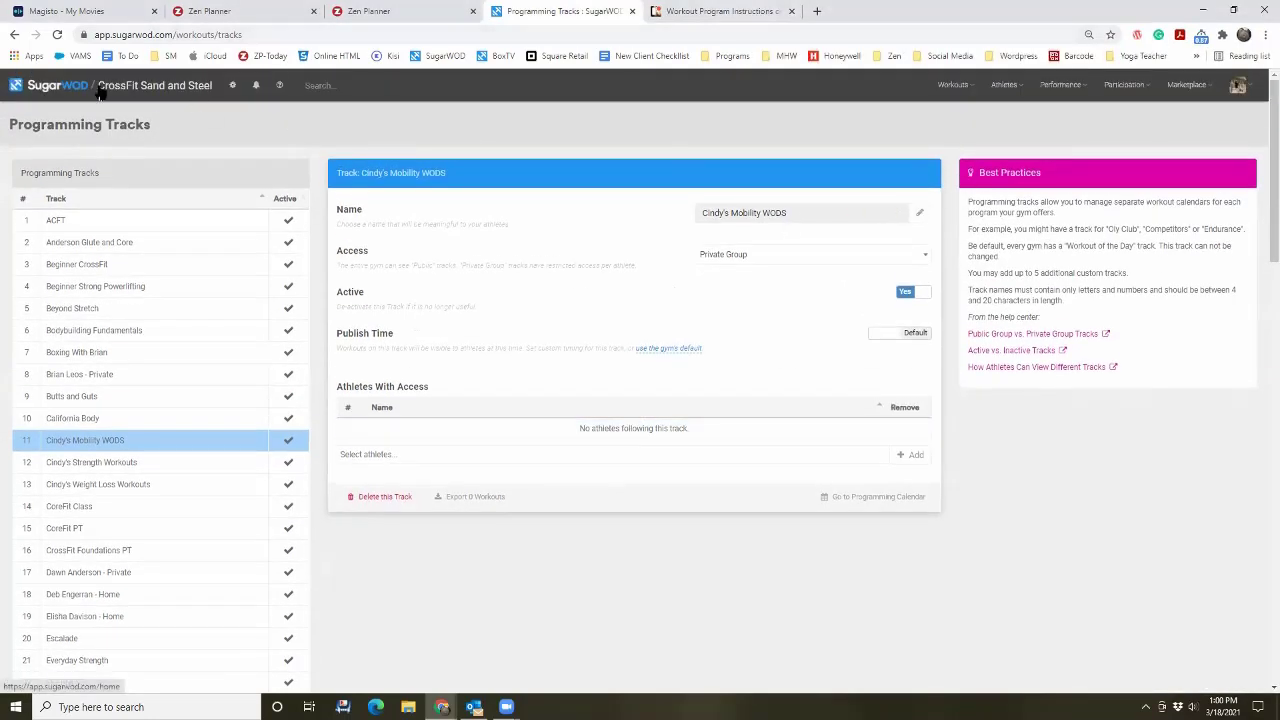
pyautogui.click(62, 88)
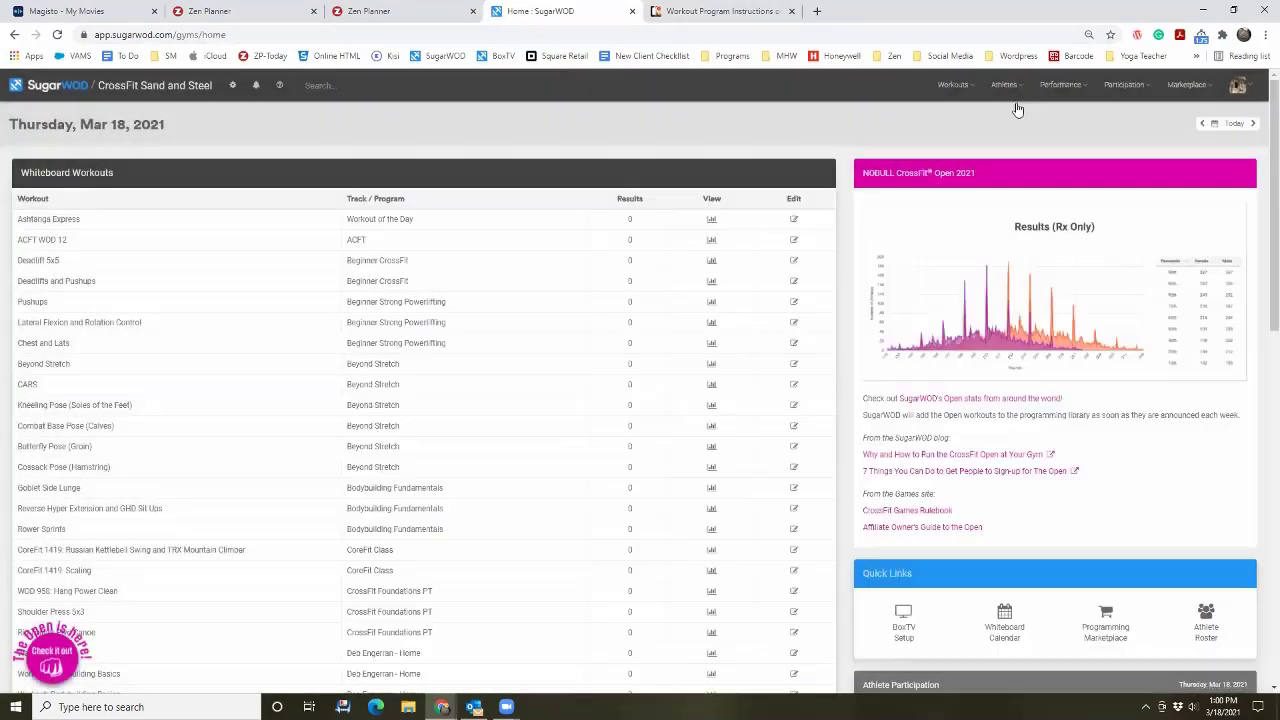
pyautogui.moveTo(960, 98)
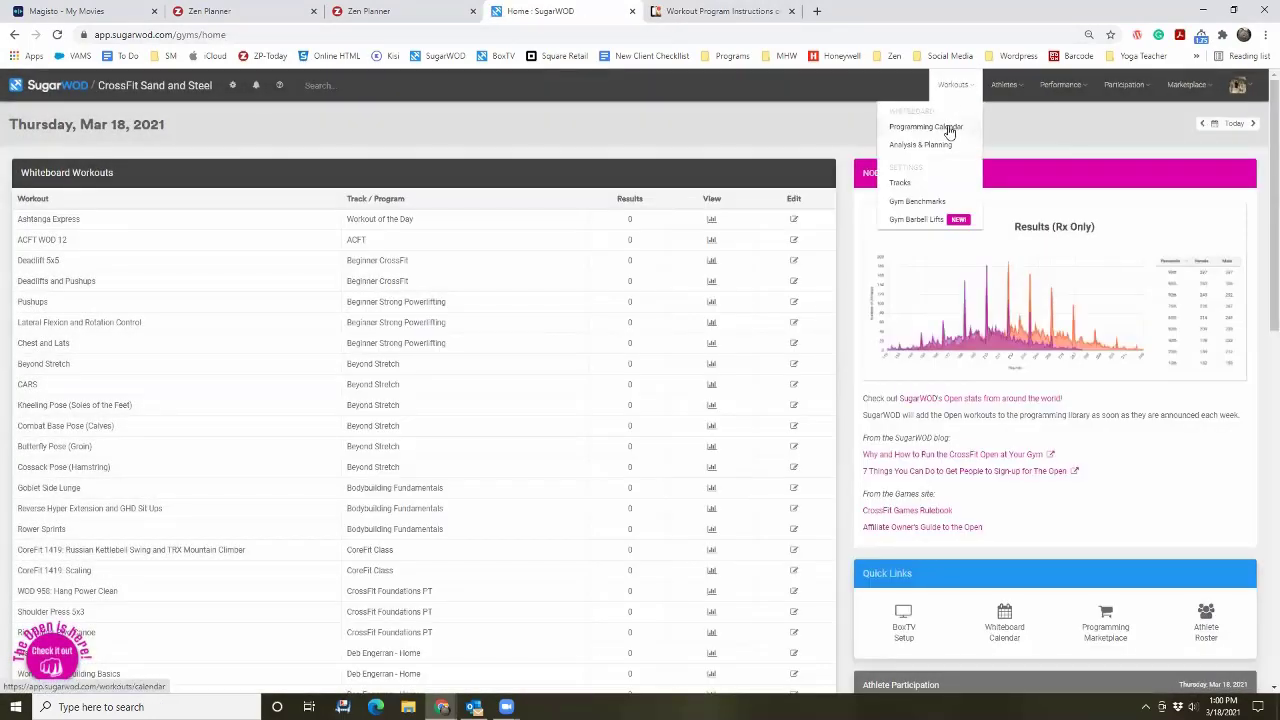
pyautogui.click(949, 135)
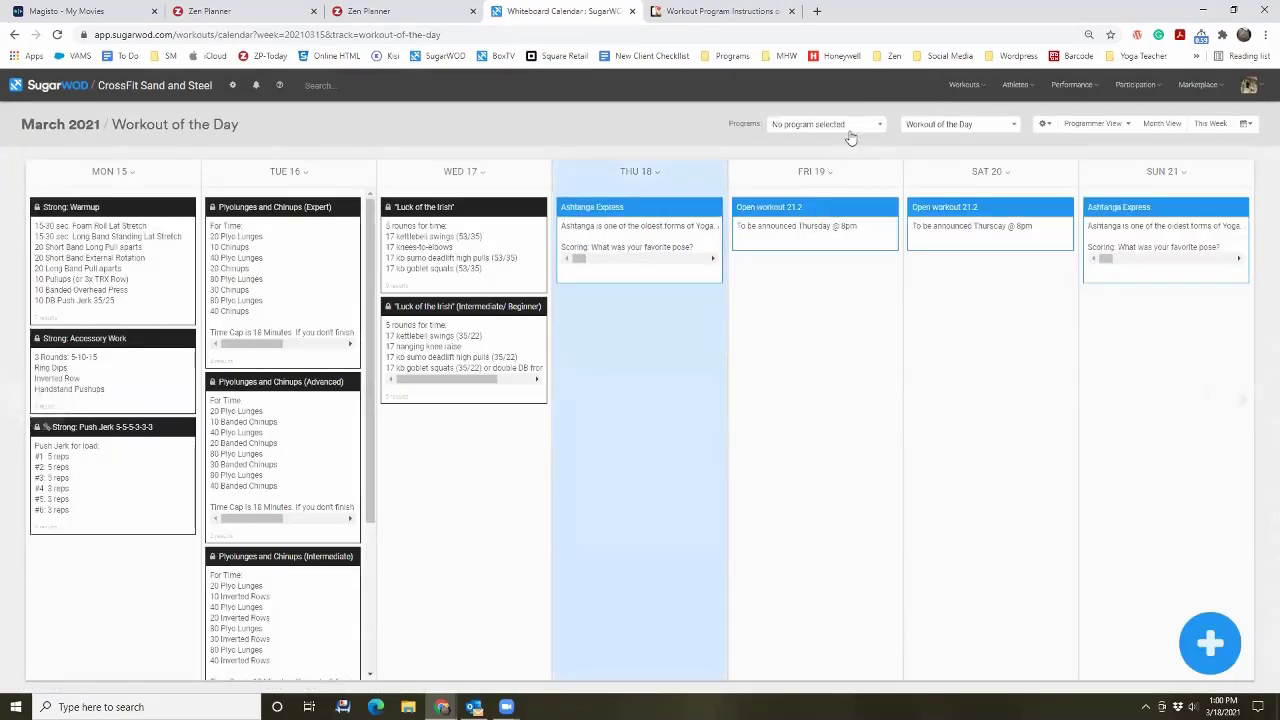
pyautogui.click(928, 124)
pyautogui.scroll(-3, 958, 200)
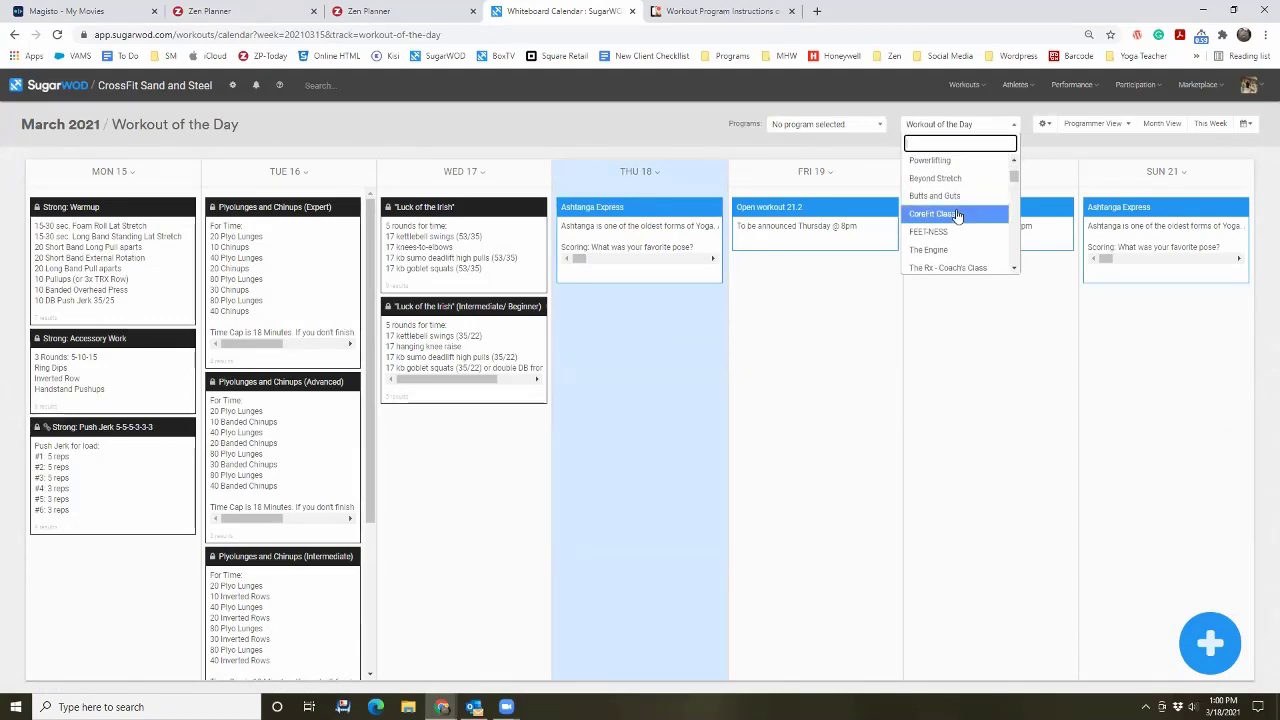
pyautogui.scroll(-4, 957, 220)
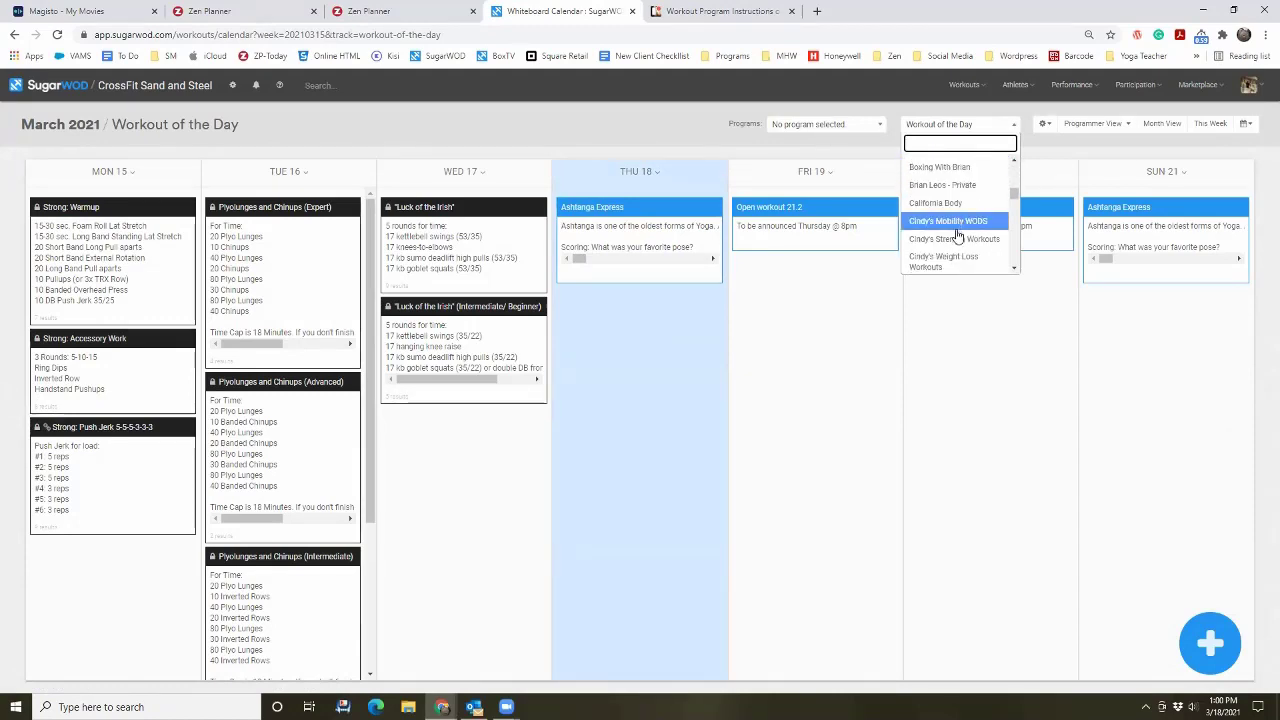
pyautogui.click(950, 221)
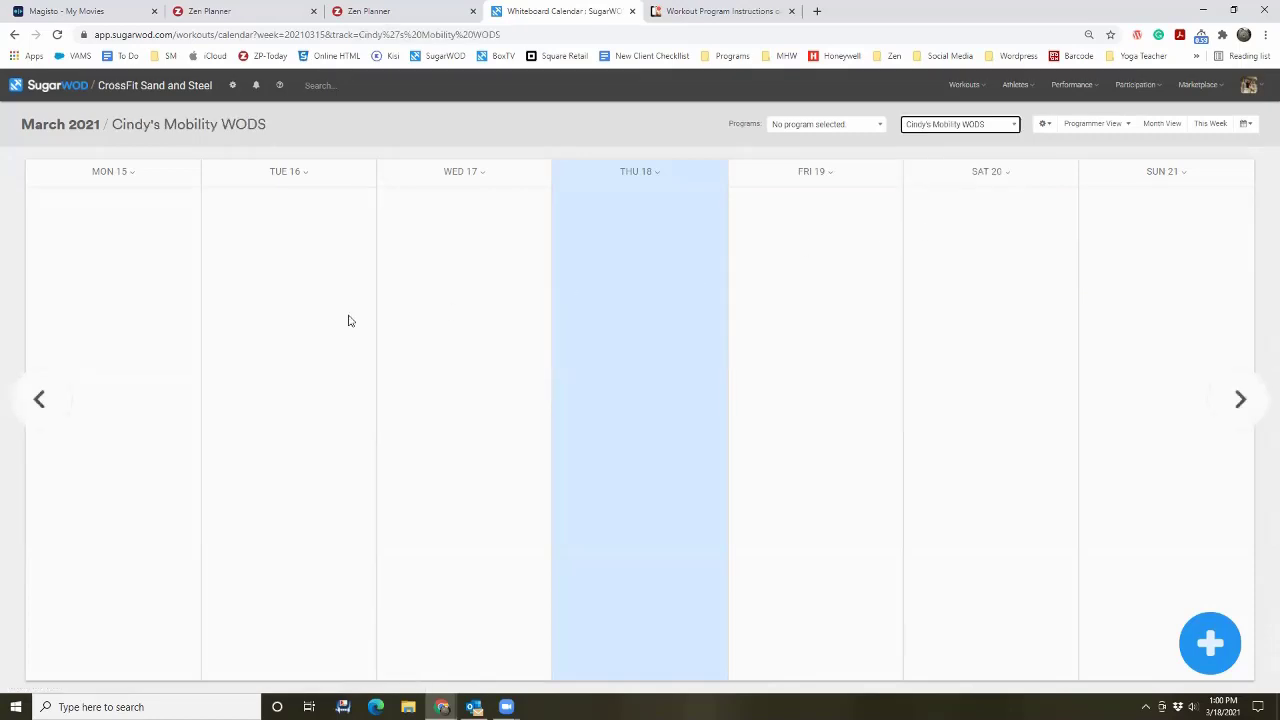
# Step: Move the Cindy's Mobility WODS calendar back to the week starting Monday, March 1, 2021
pyautogui.click(58, 400)
pyautogui.click(60, 400)
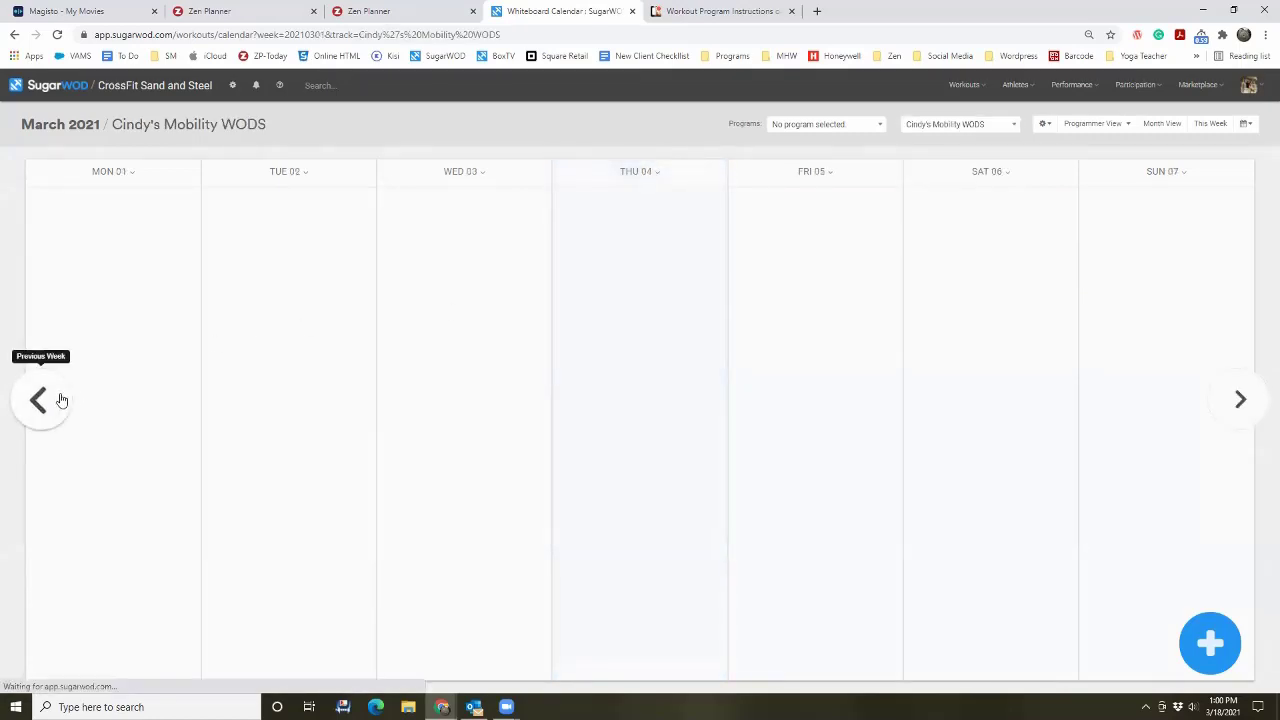
pyautogui.hotkey('alt', 'Tab')
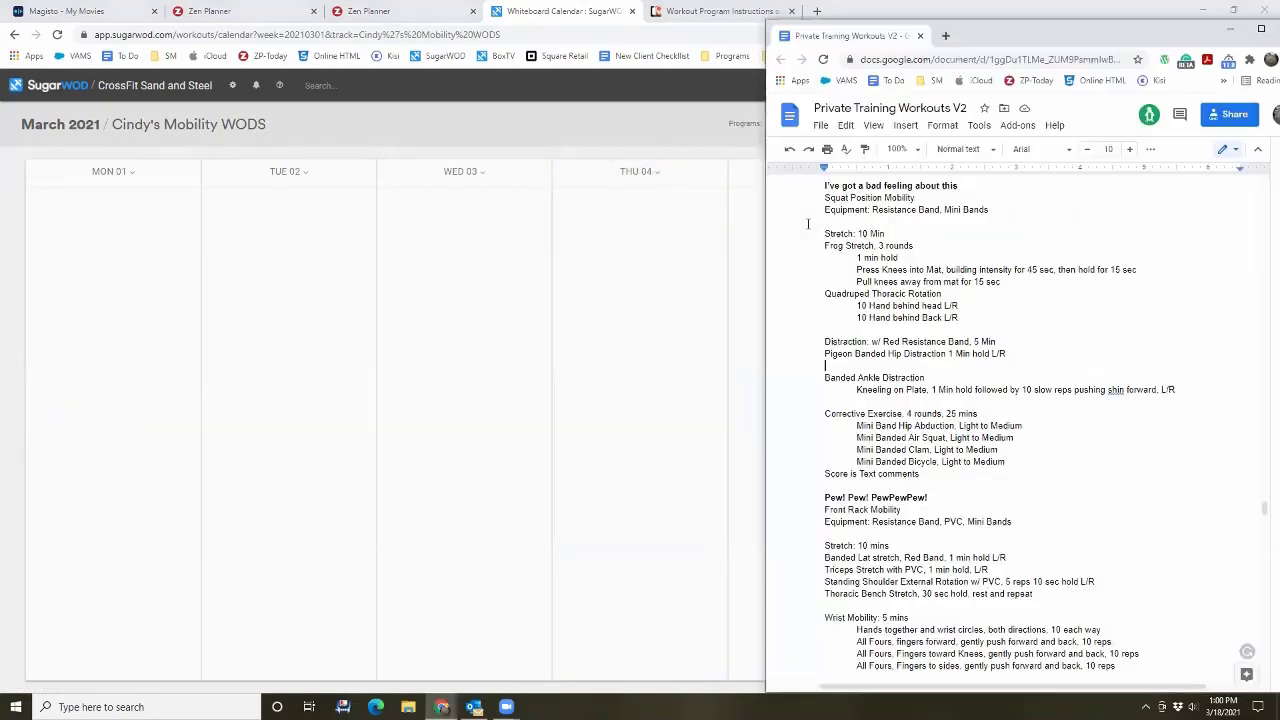
pyautogui.hotkey('alt', 'Tab')
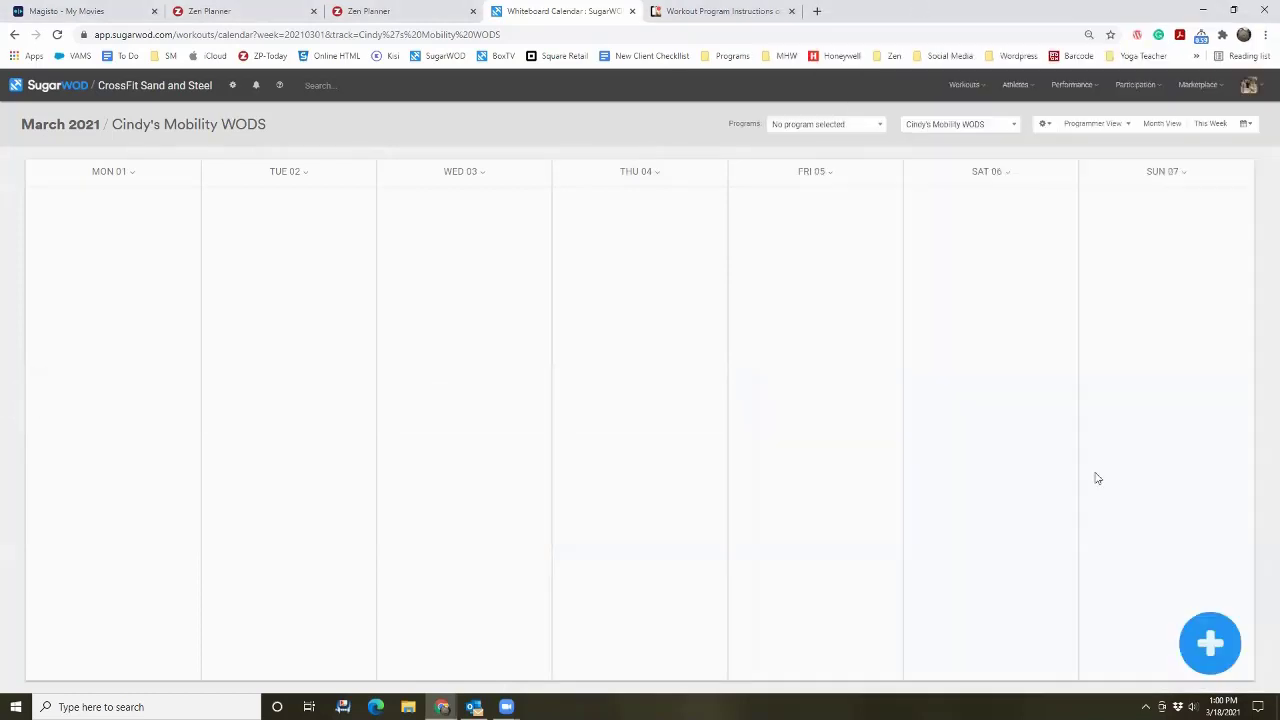
# Step: Start a custom workout and name it "Squat Mobility Workout"
pyautogui.click(1095, 478)
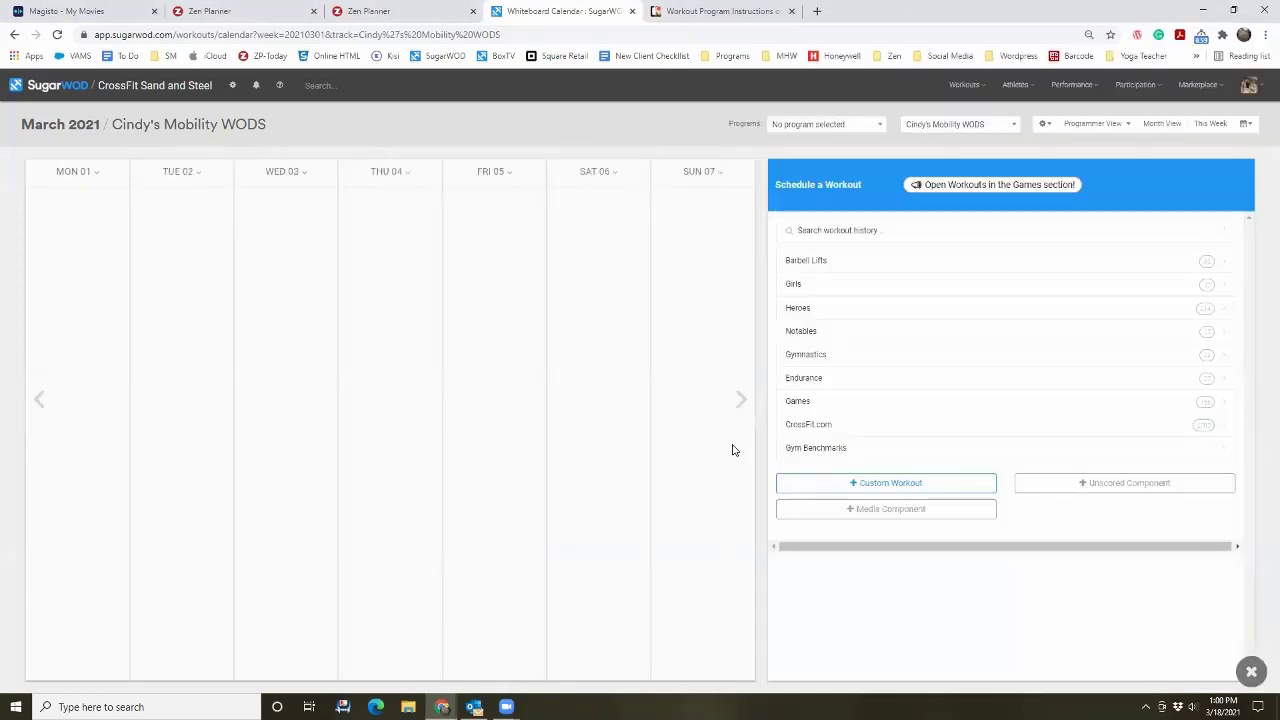
pyautogui.click(896, 483)
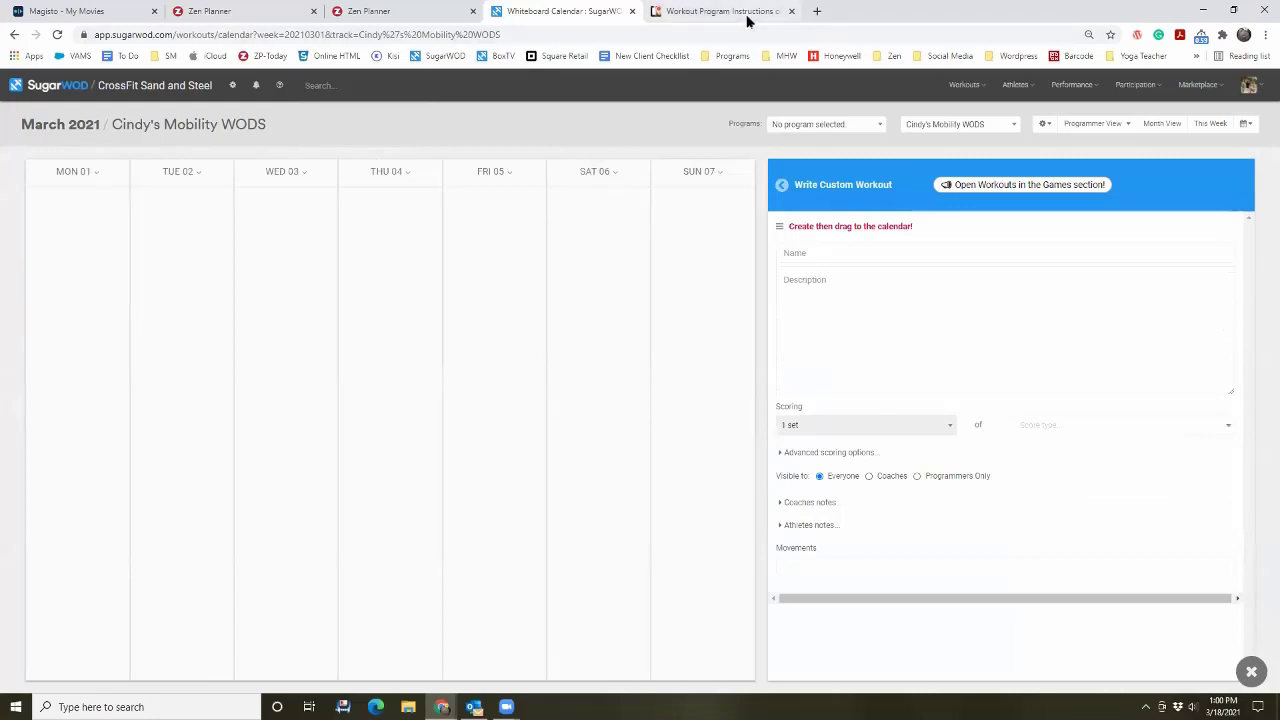
pyautogui.click(831, 247)
pyautogui.write('Sq')
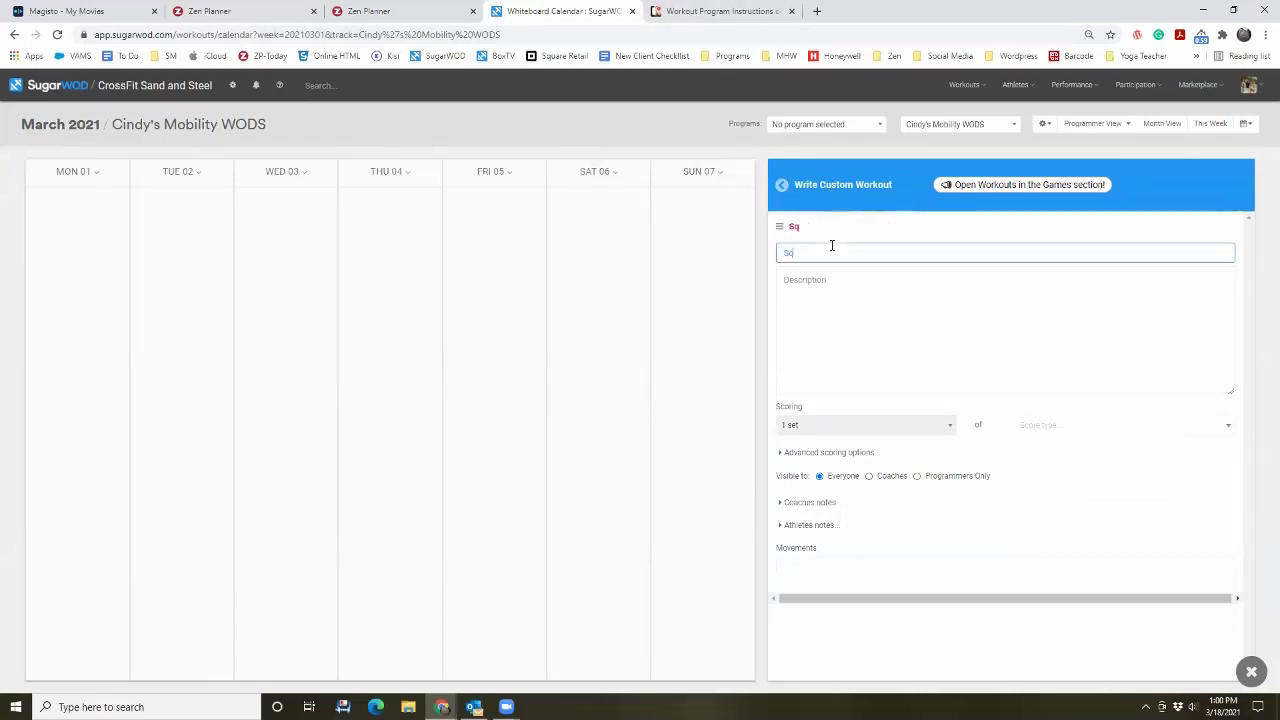
pyautogui.write('uat Mobilit')
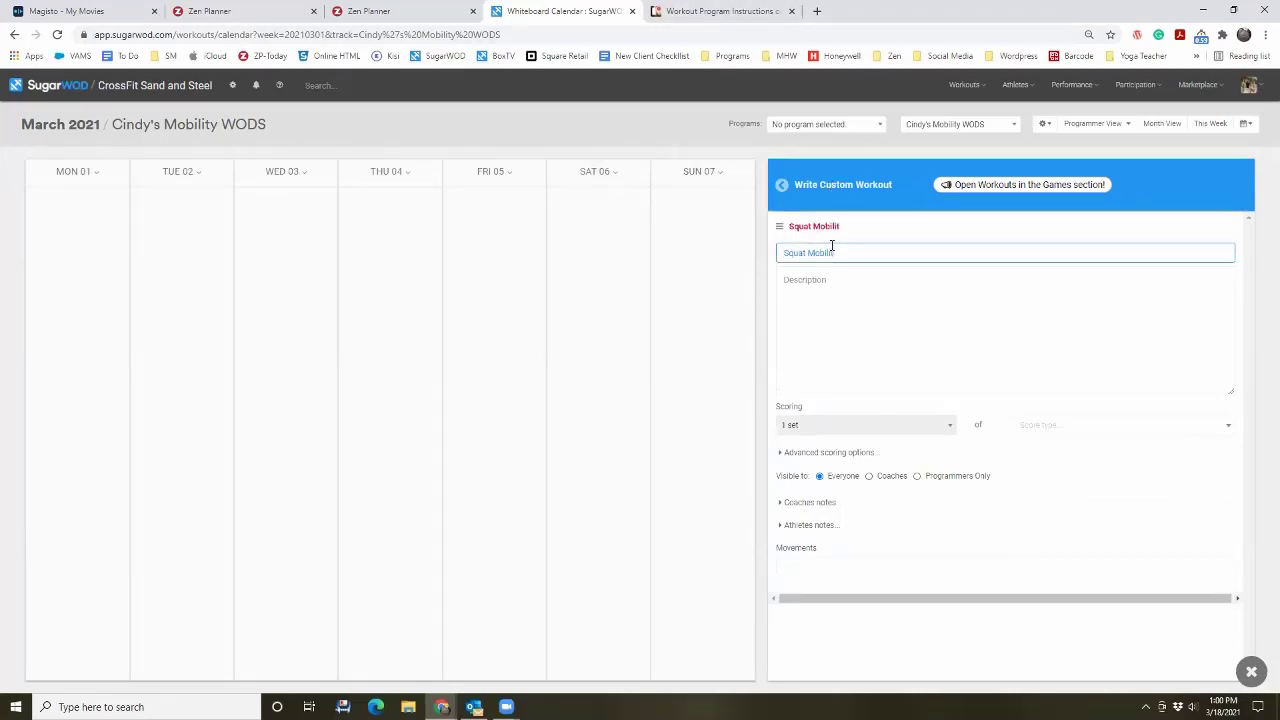
pyautogui.write('y Workout')
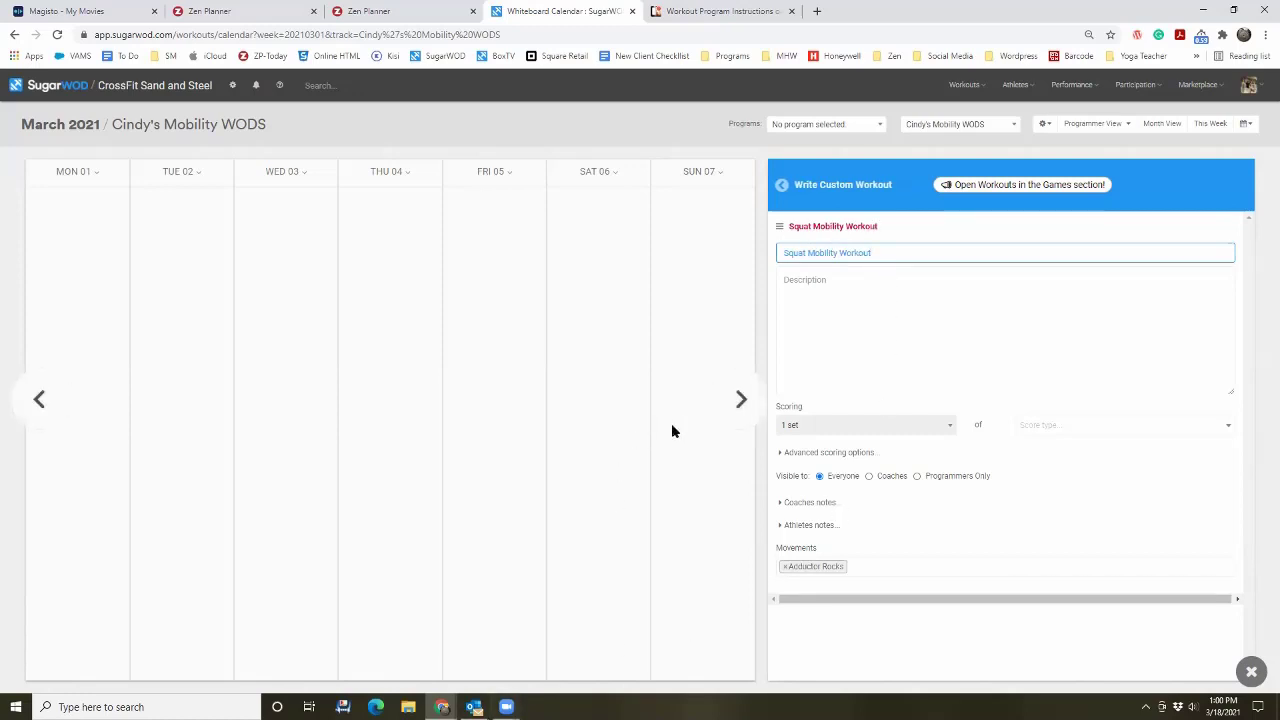
pyautogui.click(742, 431)
# Step: Copy the lines from "Stretch: 10 Min" through "Pull knees away from mat for 15 sec" from the Private Training Workouts V2 document into the workout description
pyautogui.hotkey('alt', 'Tab')
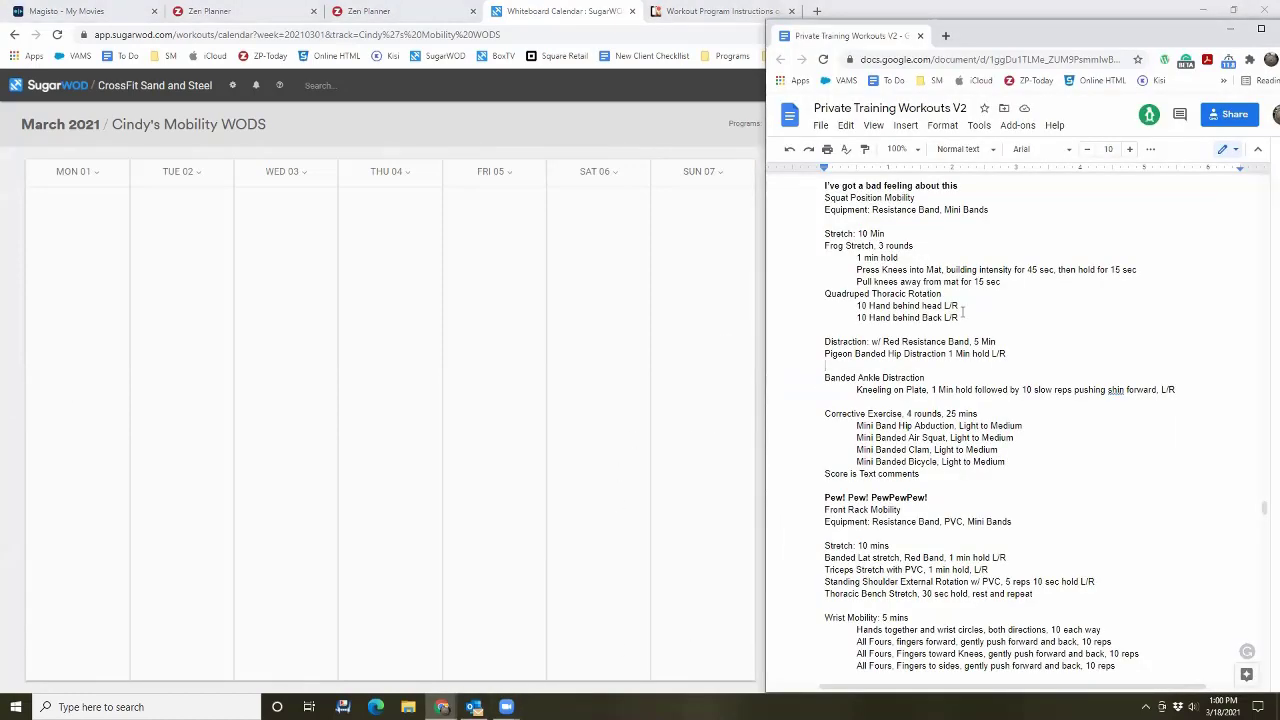
pyautogui.scroll(1, 958, 308)
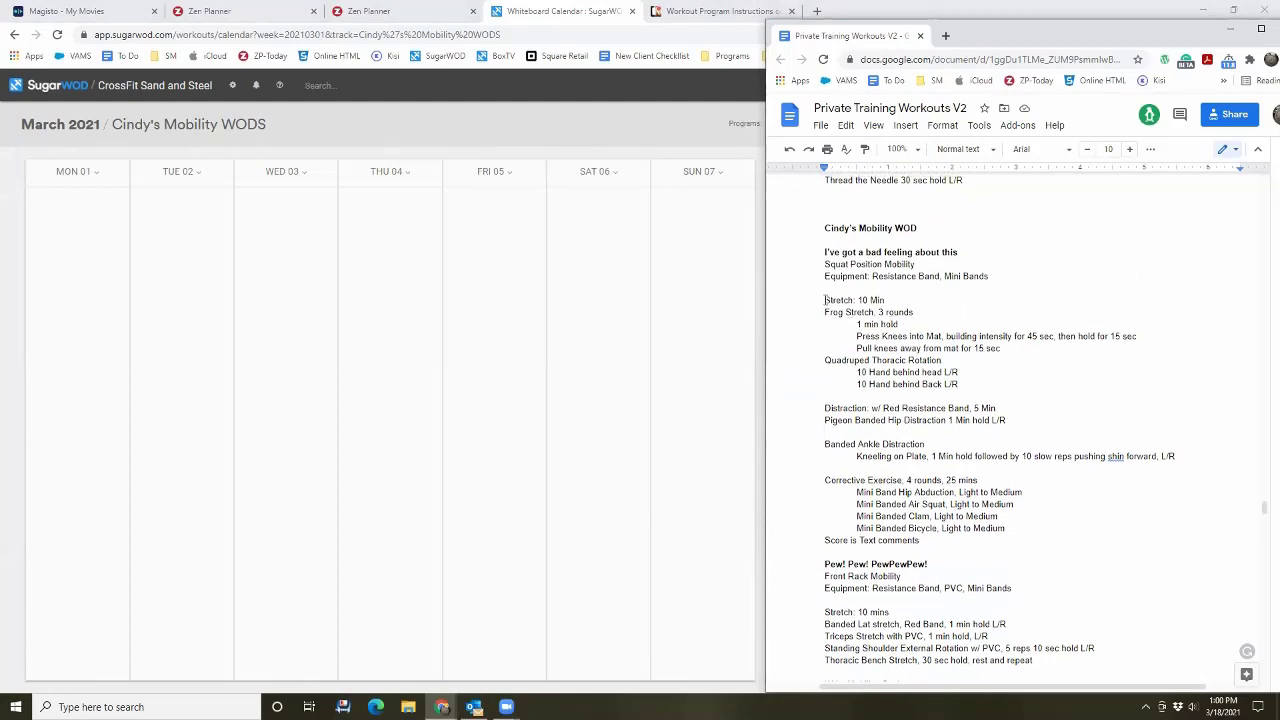
pyautogui.moveTo(825, 300); pyautogui.dragTo(1008, 349)
pyautogui.hotkey('ctrl', 'c')
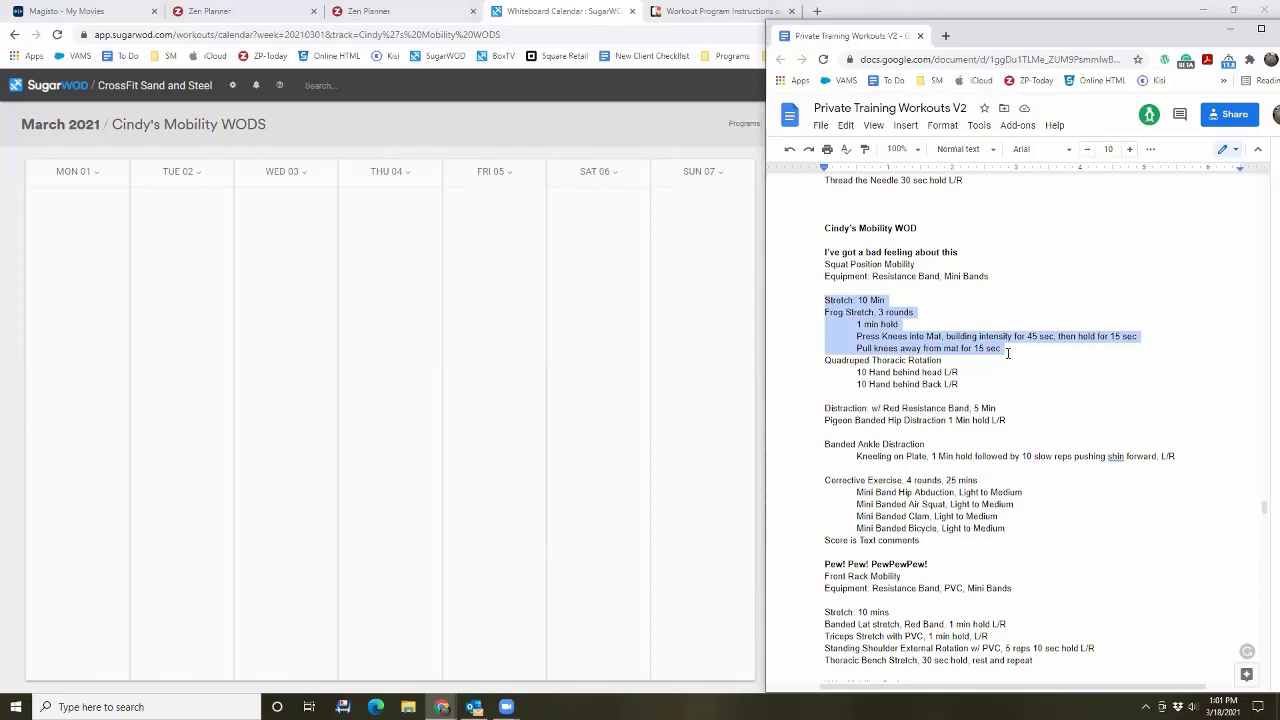
pyautogui.hotkey('alt', 'Tab')
pyautogui.click(863, 300)
pyautogui.hotkey('ctrl', 'v')
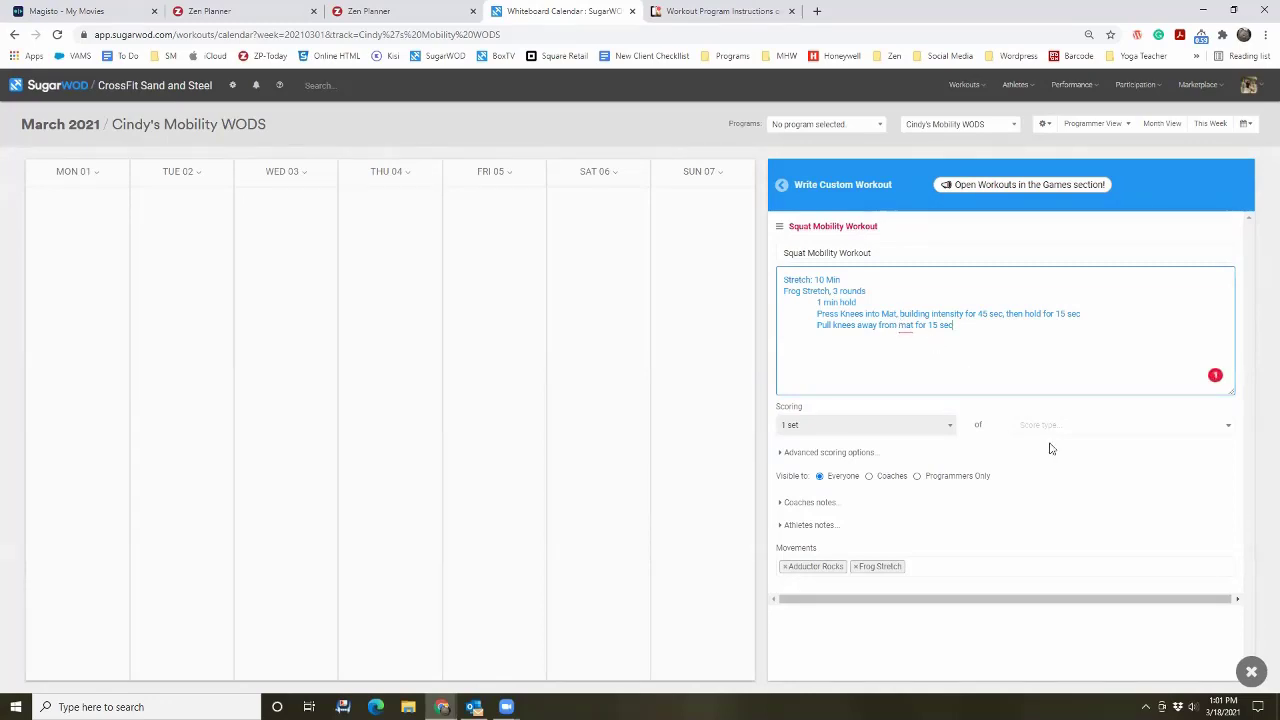
# Step: Check the stretch section in the document and delete the "Stretch: 10 Min" line from the workout description
pyautogui.hotkey('alt', 'Tab')
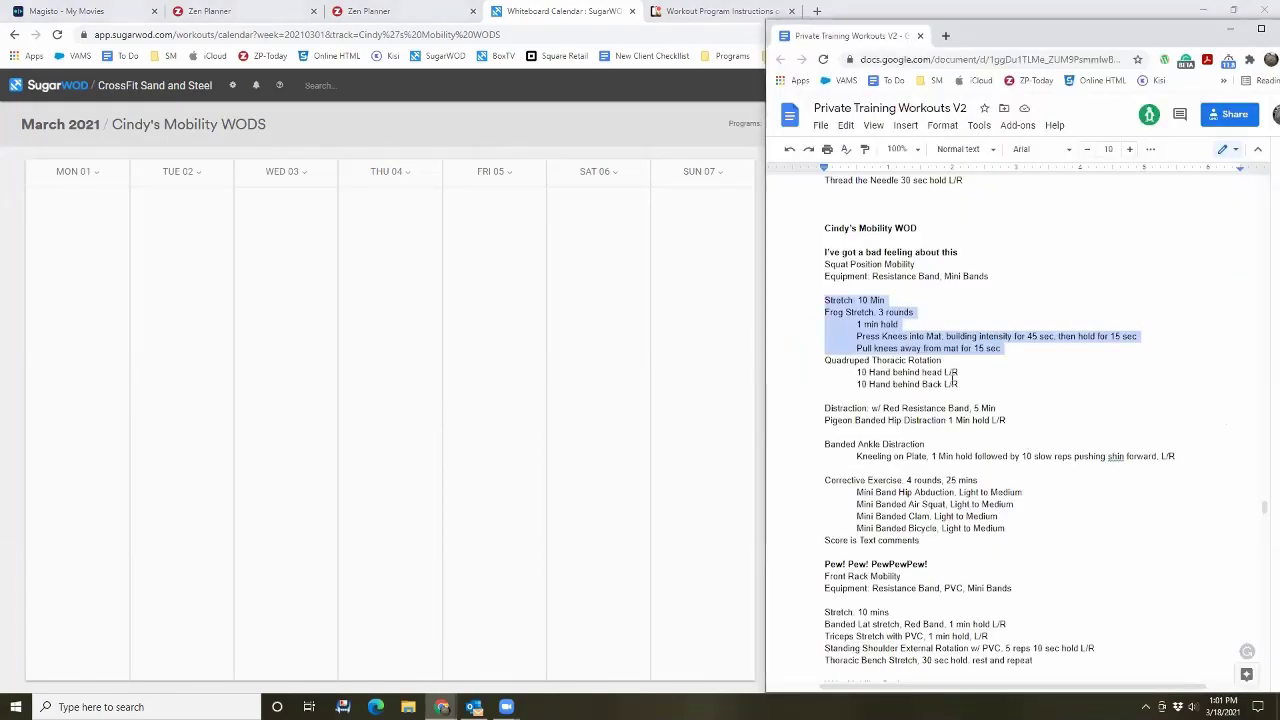
pyautogui.click(912, 288)
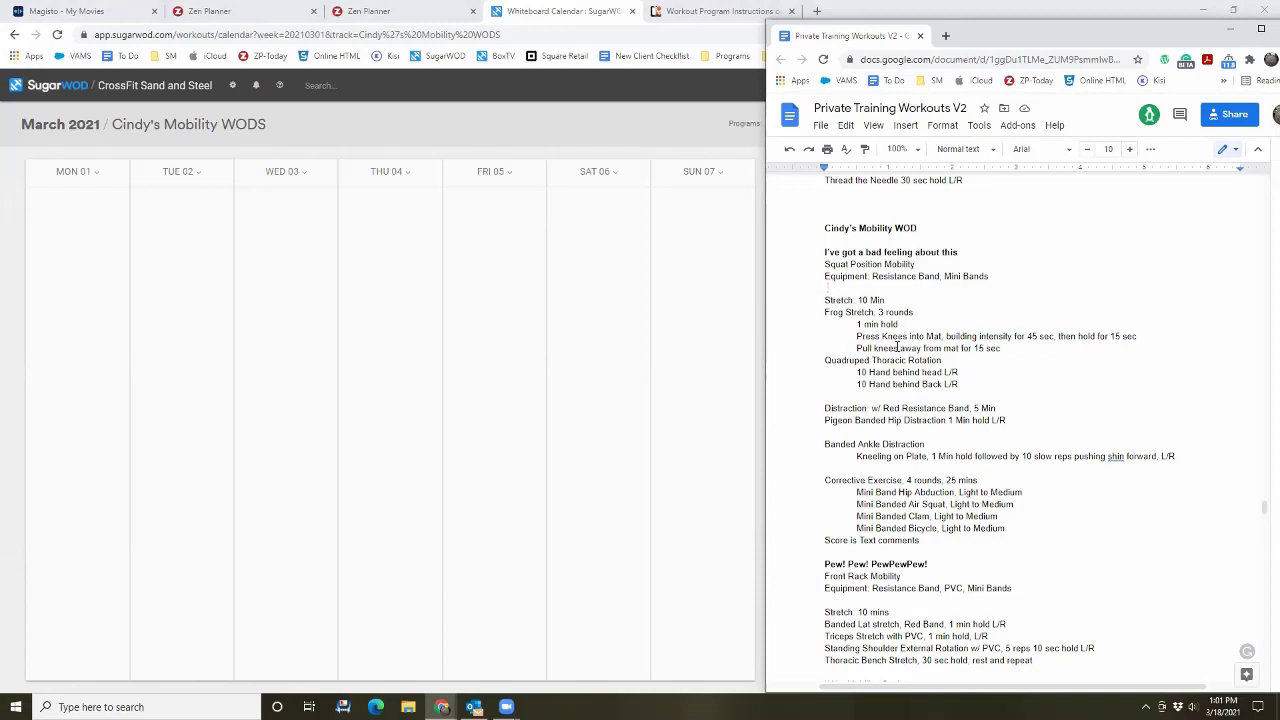
pyautogui.hotkey('alt', 'Tab')
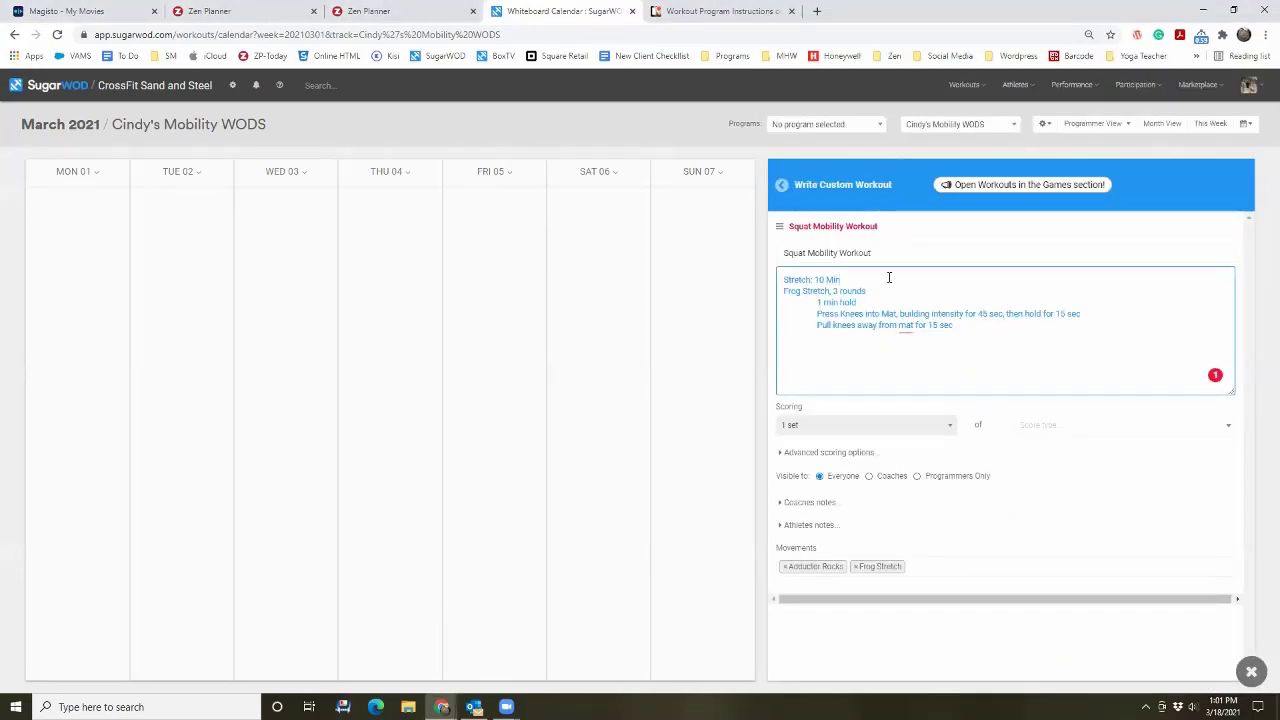
pyautogui.tripleClick(889, 277)
pyautogui.press('BackSpace')
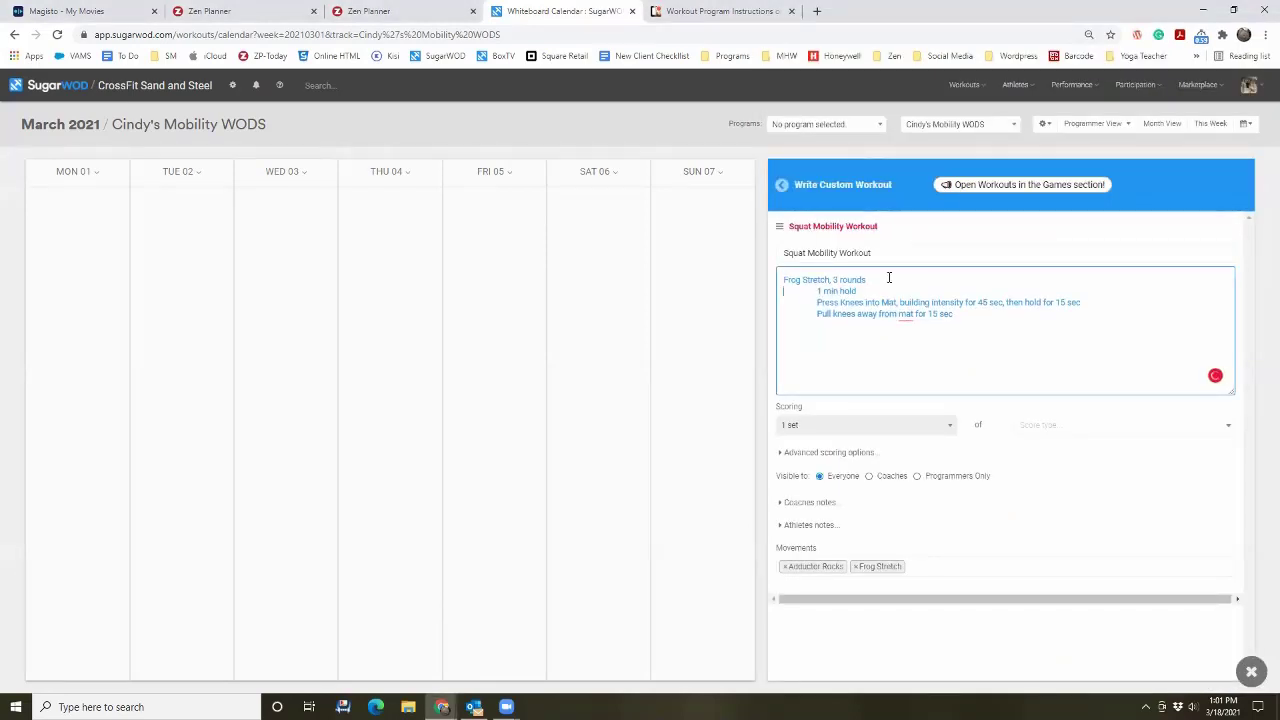
# Step: Remove the indentation from the "1 min hold" and "Press Knees into Mat" lines of the workout description, keeping them on separate lines
pyautogui.press('Delete')
pyautogui.press('Delete')
pyautogui.press('End')
pyautogui.press('Delete')
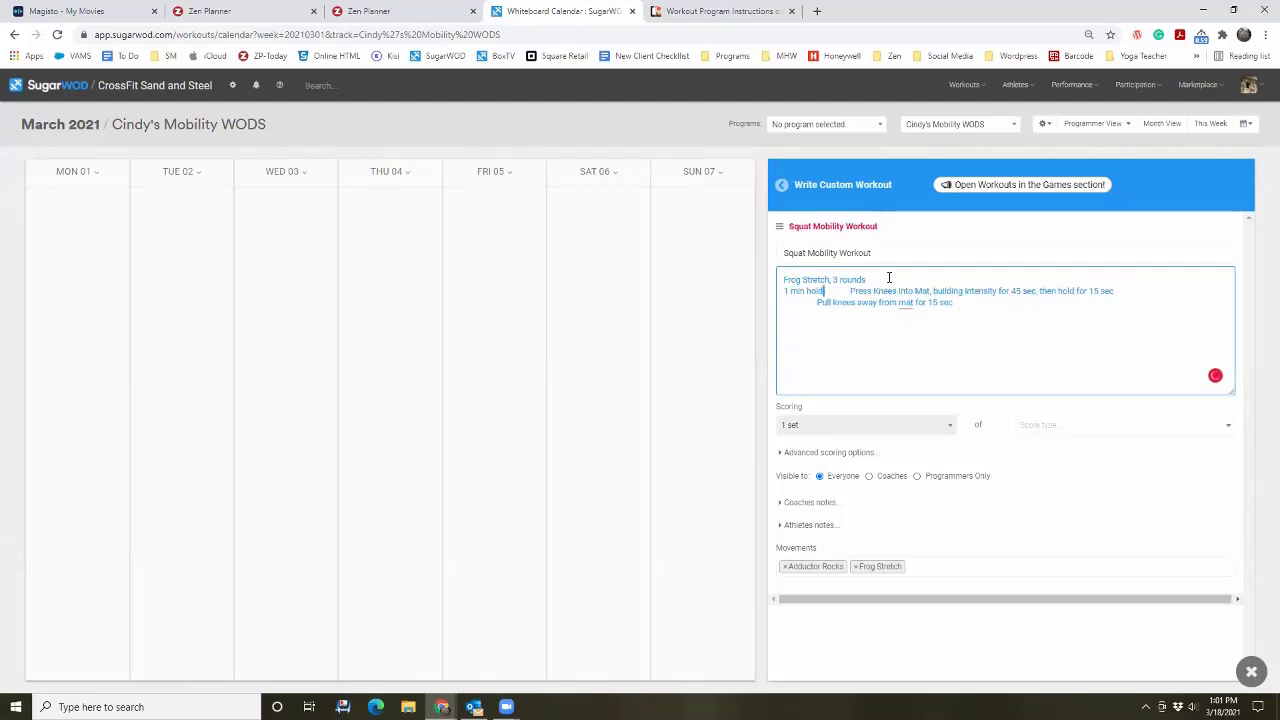
pyautogui.hotkey('shift', 'Right')
pyautogui.hotkey('shift', 'Right')
pyautogui.hotkey('shift', 'Right')
pyautogui.hotkey('shift', 'Right')
pyautogui.hotkey('shift', 'Right')
pyautogui.hotkey('shift', 'Right')
pyautogui.hotkey('shift', 'Right')
pyautogui.press('Delete')
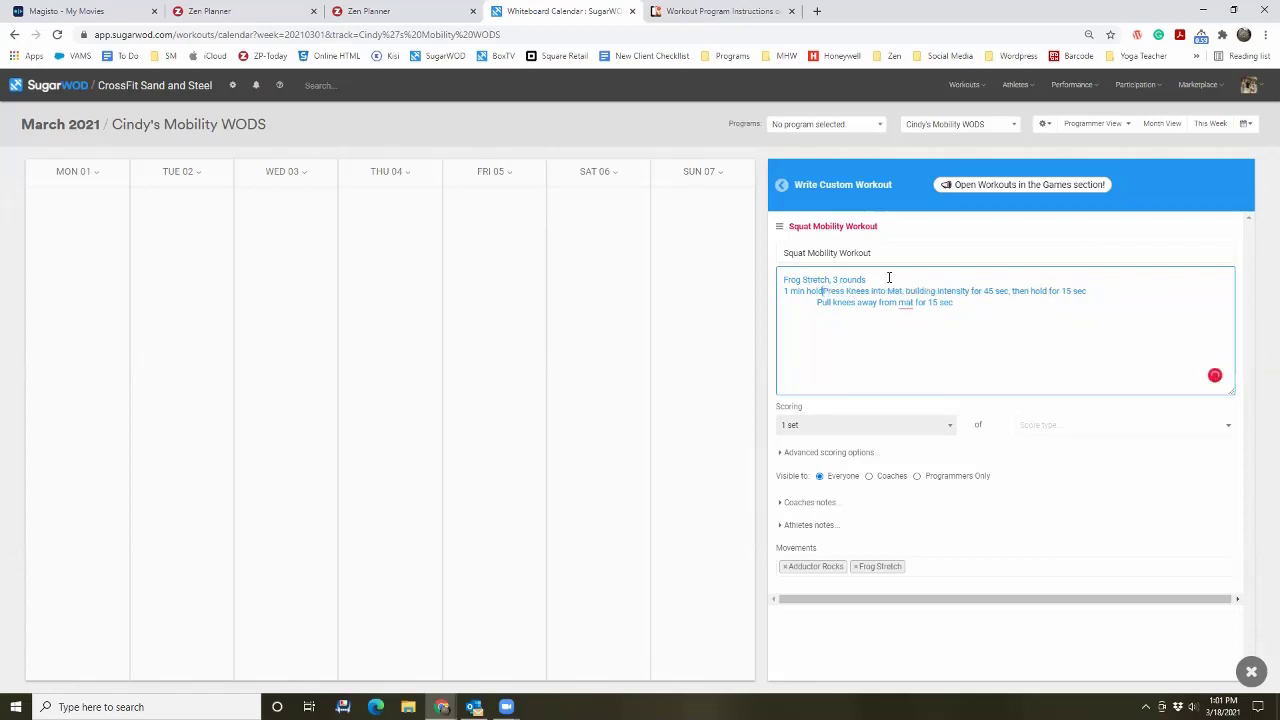
pyautogui.press('Return')
# Step: Remove the indentation before "Pull knees away from mat for 15 sec" in the description, keeping it on its own line
pyautogui.press('Delete')
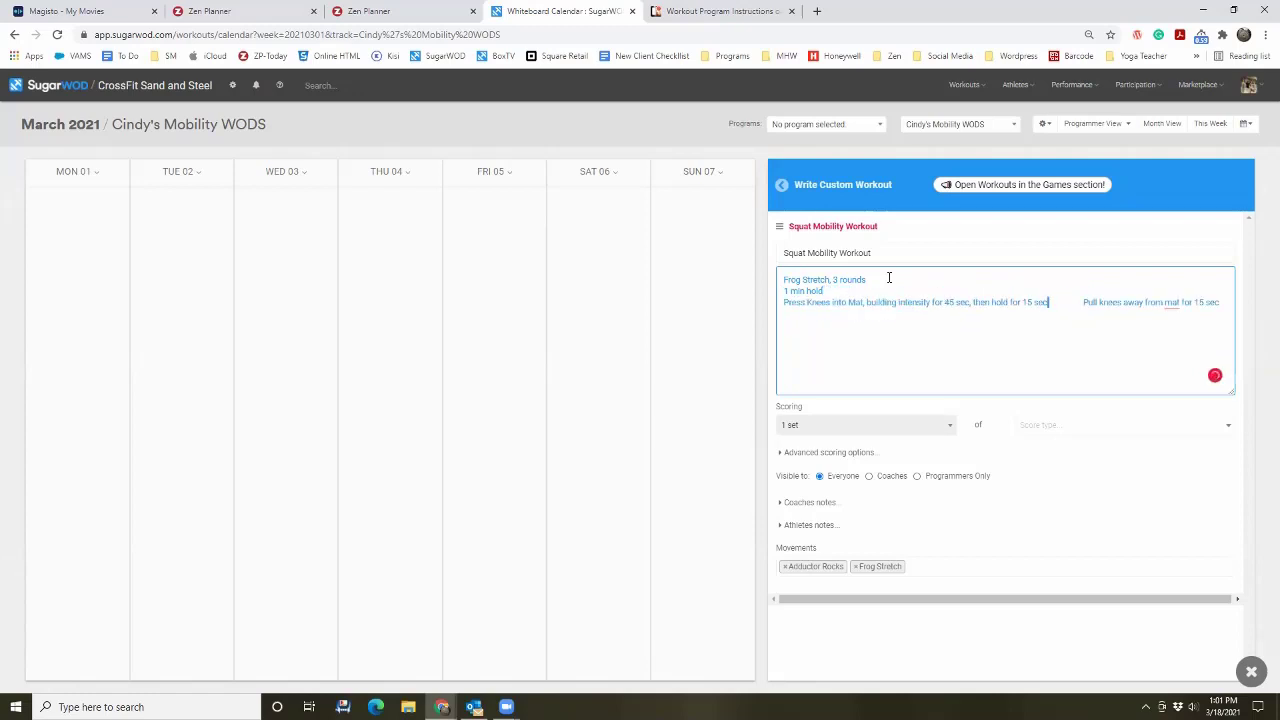
pyautogui.hotkey('shift', 'Right')
pyautogui.hotkey('shift', 'Right')
pyautogui.hotkey('shift', 'Right')
pyautogui.hotkey('shift', 'Right')
pyautogui.hotkey('shift', 'Right')
pyautogui.hotkey('shift', 'Right')
pyautogui.hotkey('shift', 'Right')
pyautogui.hotkey('shift', 'Right')
pyautogui.hotkey('shift', 'Right')
pyautogui.hotkey('shift', 'Right')
pyautogui.press('Delete')
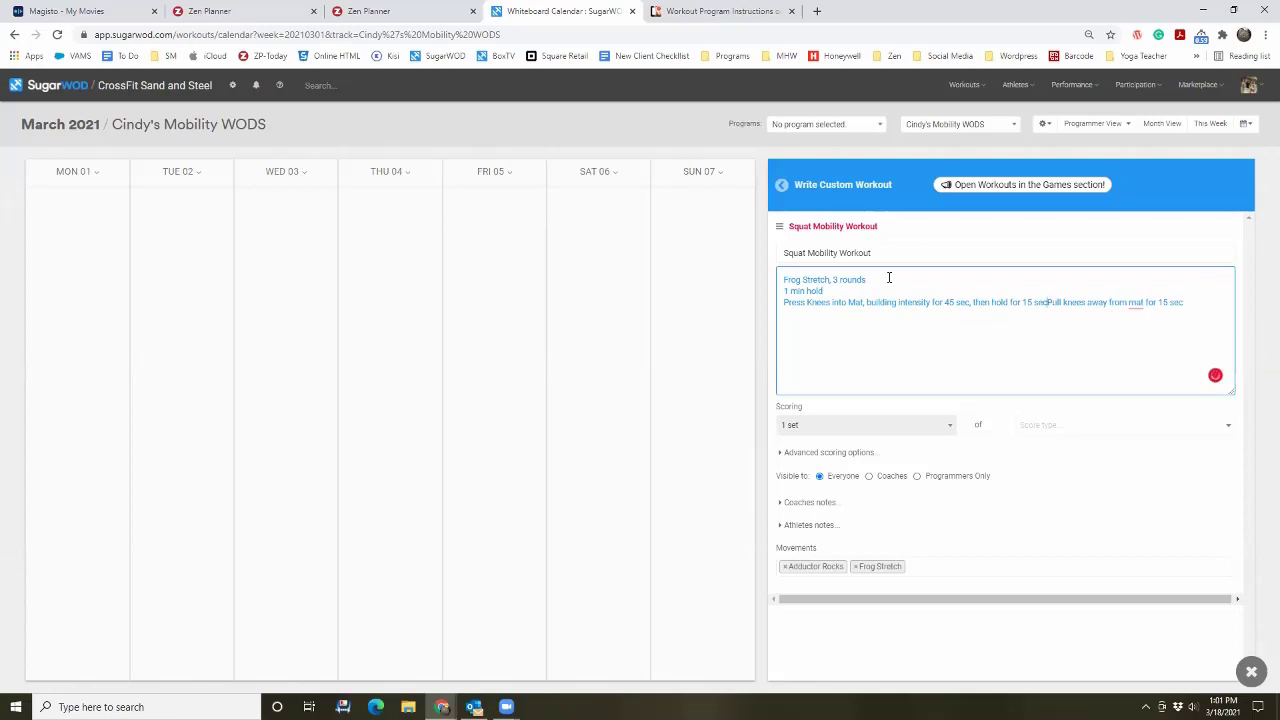
pyautogui.press('Return')
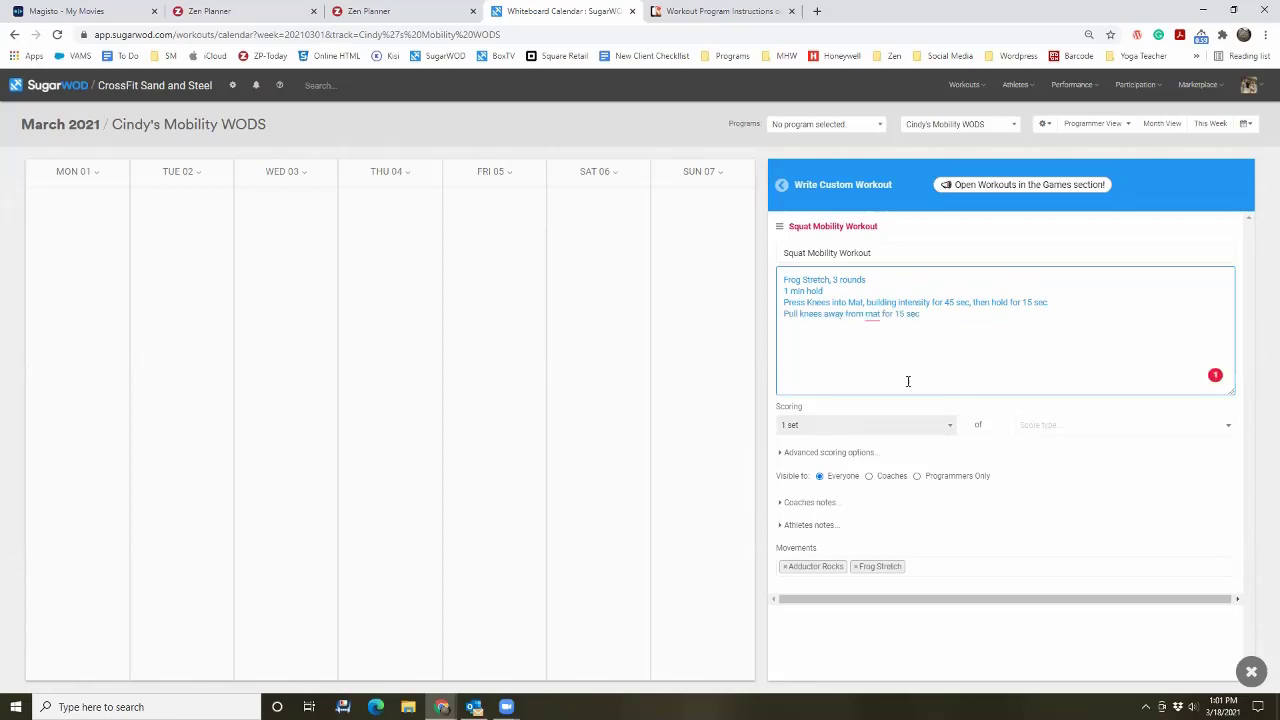
# Step: Set the workout's score type to Checkbox
pyautogui.click(1062, 425)
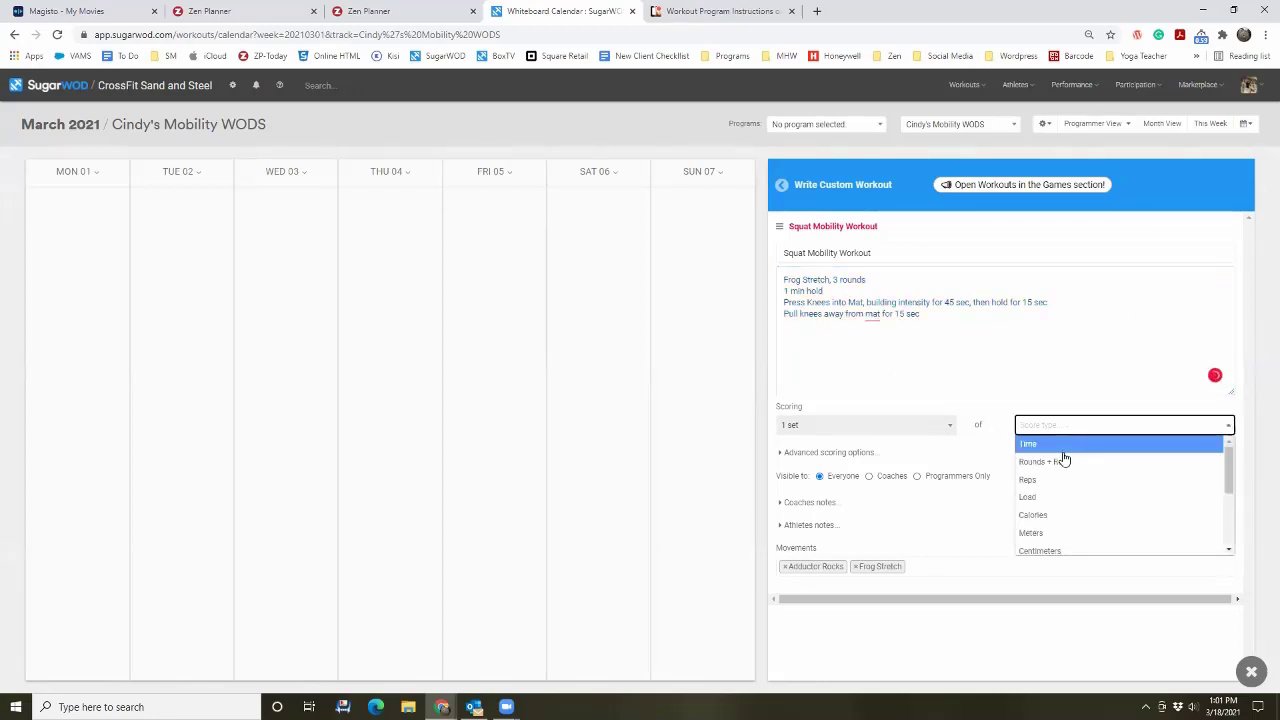
pyautogui.scroll(-4, 1063, 457)
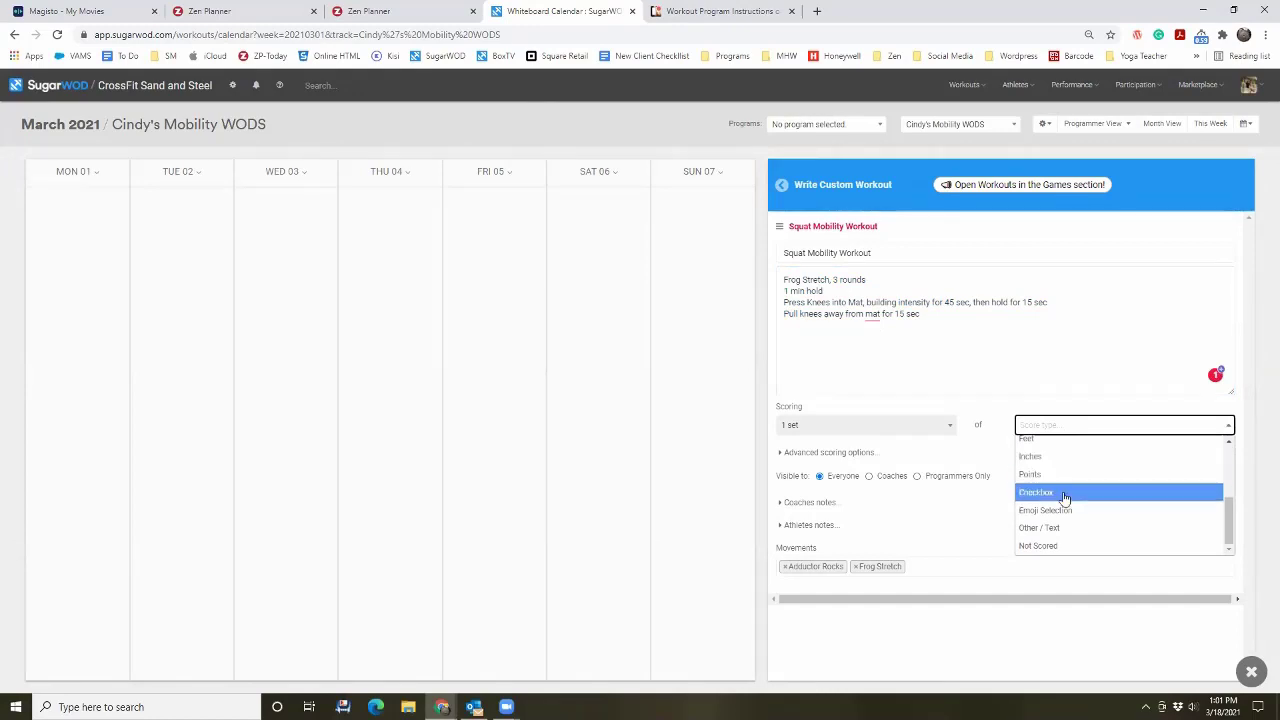
pyautogui.click(1064, 493)
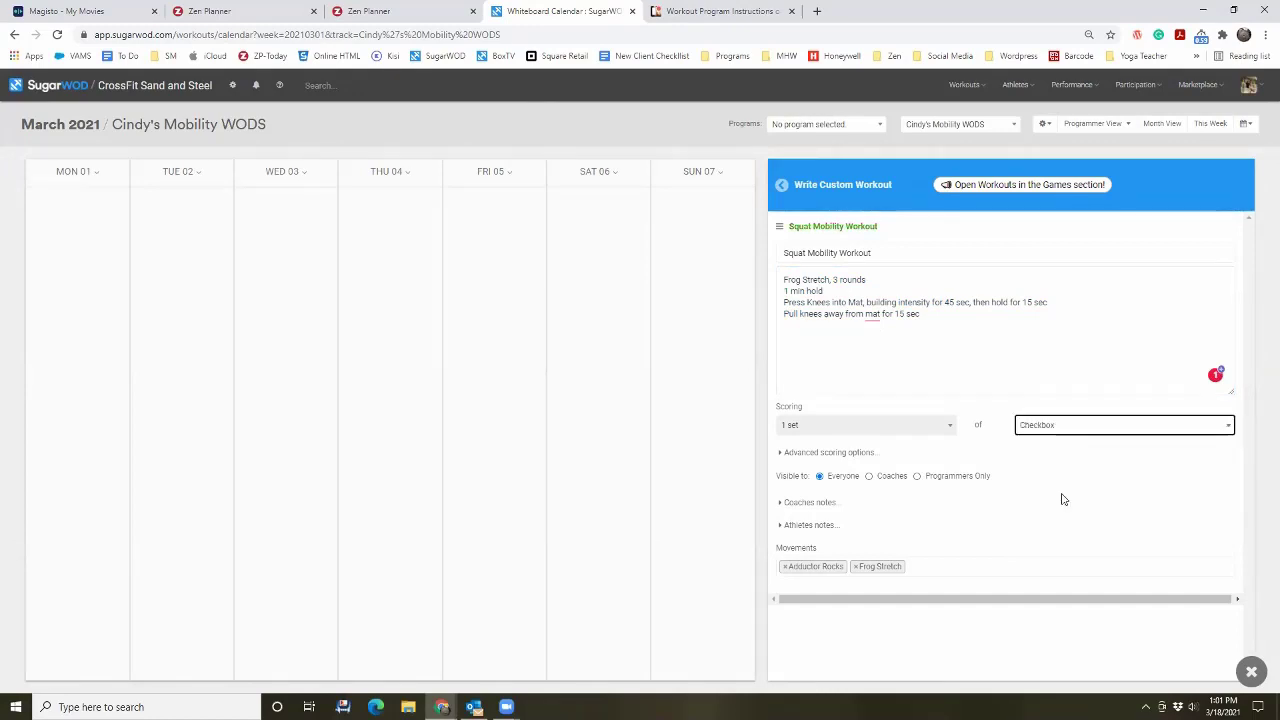
# Step: Try Other / Text as the workout's score type and switch back to Checkbox
pyautogui.click(1062, 437)
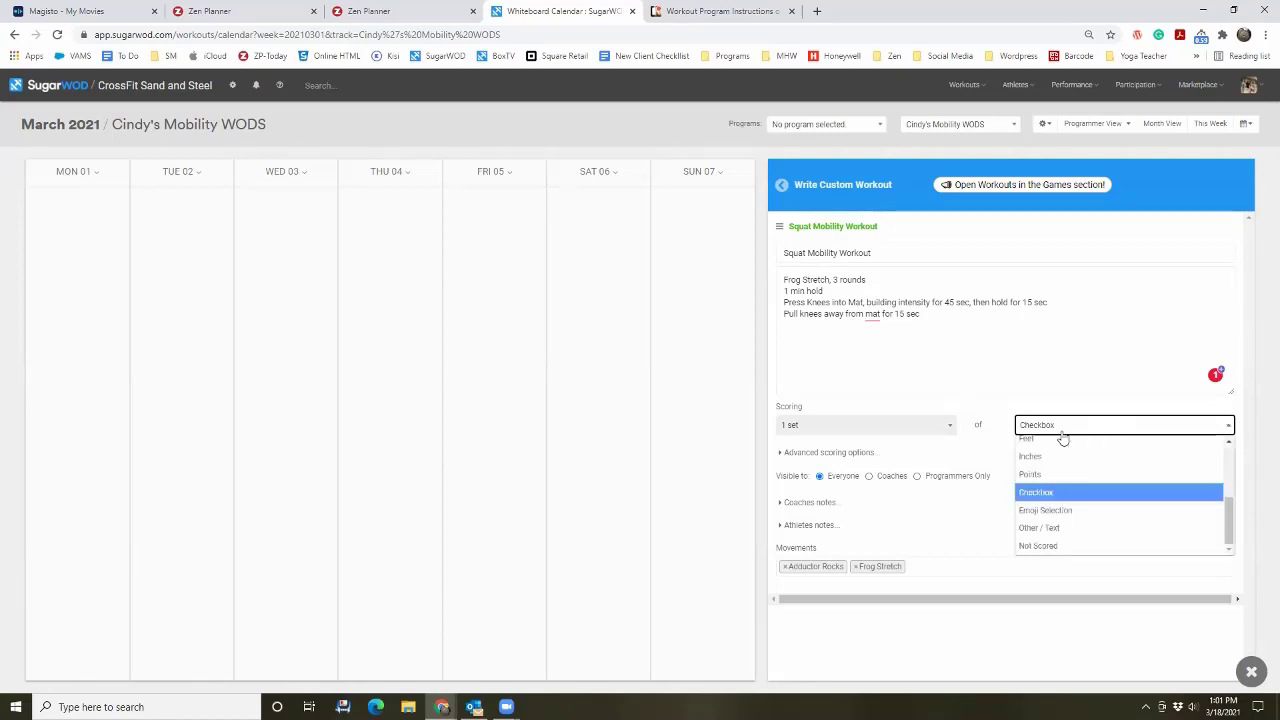
pyautogui.click(1062, 529)
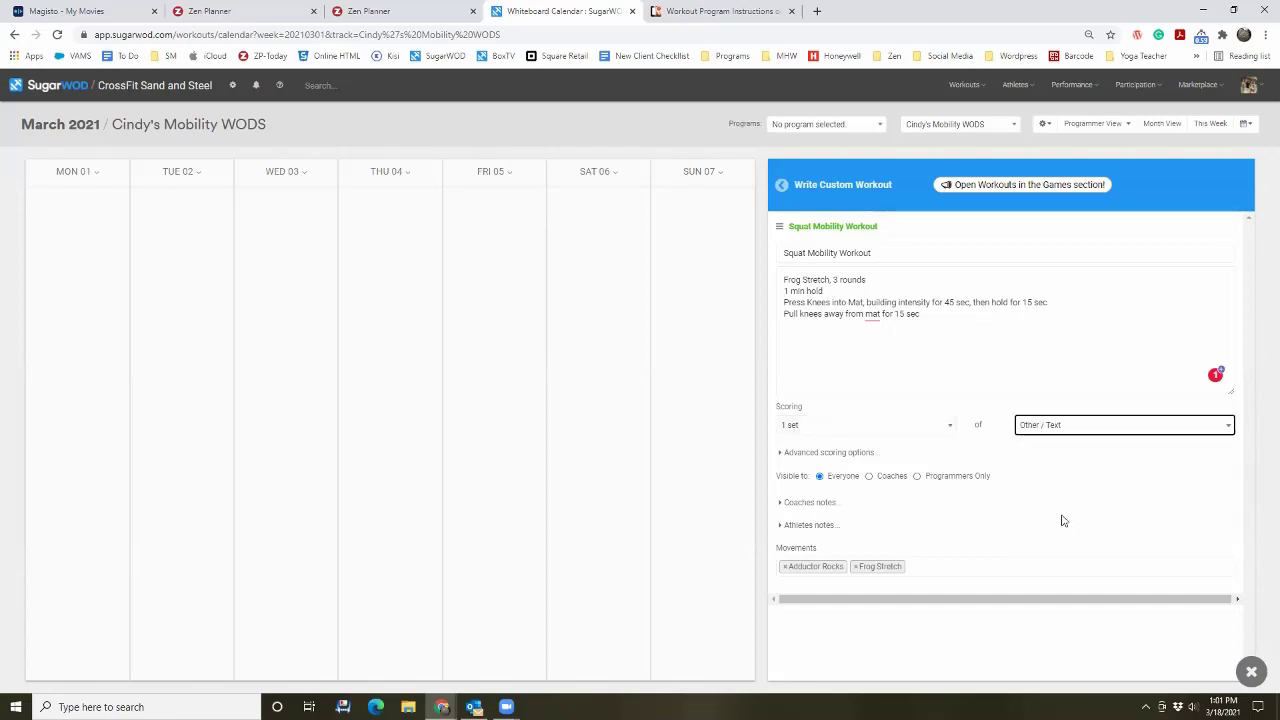
pyautogui.click(1062, 426)
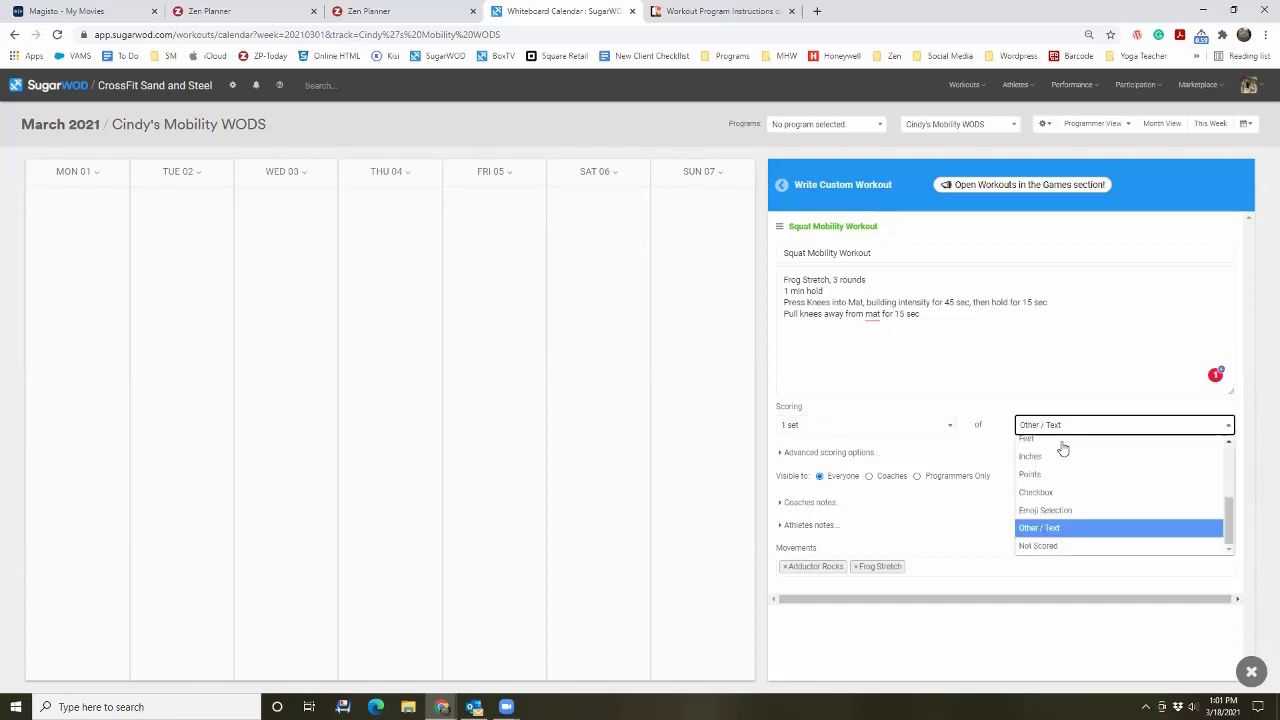
pyautogui.click(1063, 494)
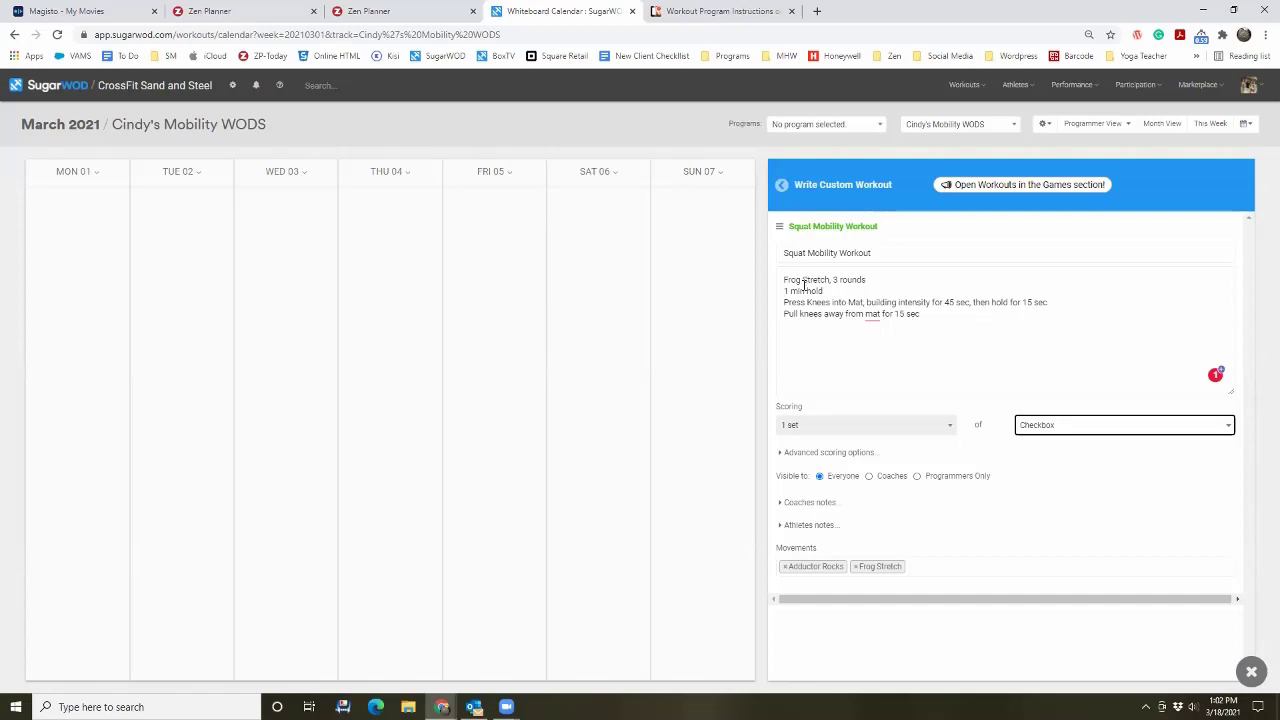
# Step: Rename the workout "Frog Stretch" and schedule it on Monday, March 1
pyautogui.click(779, 226)
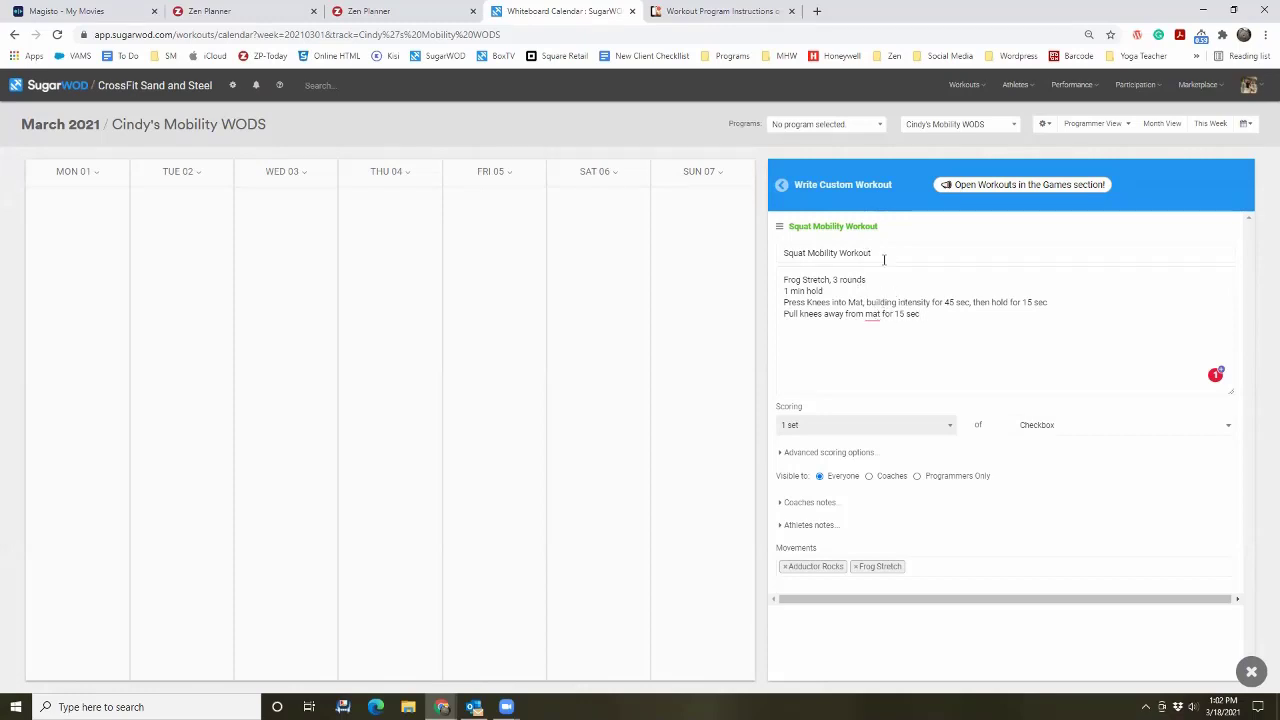
pyautogui.moveTo(884, 257); pyautogui.dragTo(737, 252)
pyautogui.write('Frog')
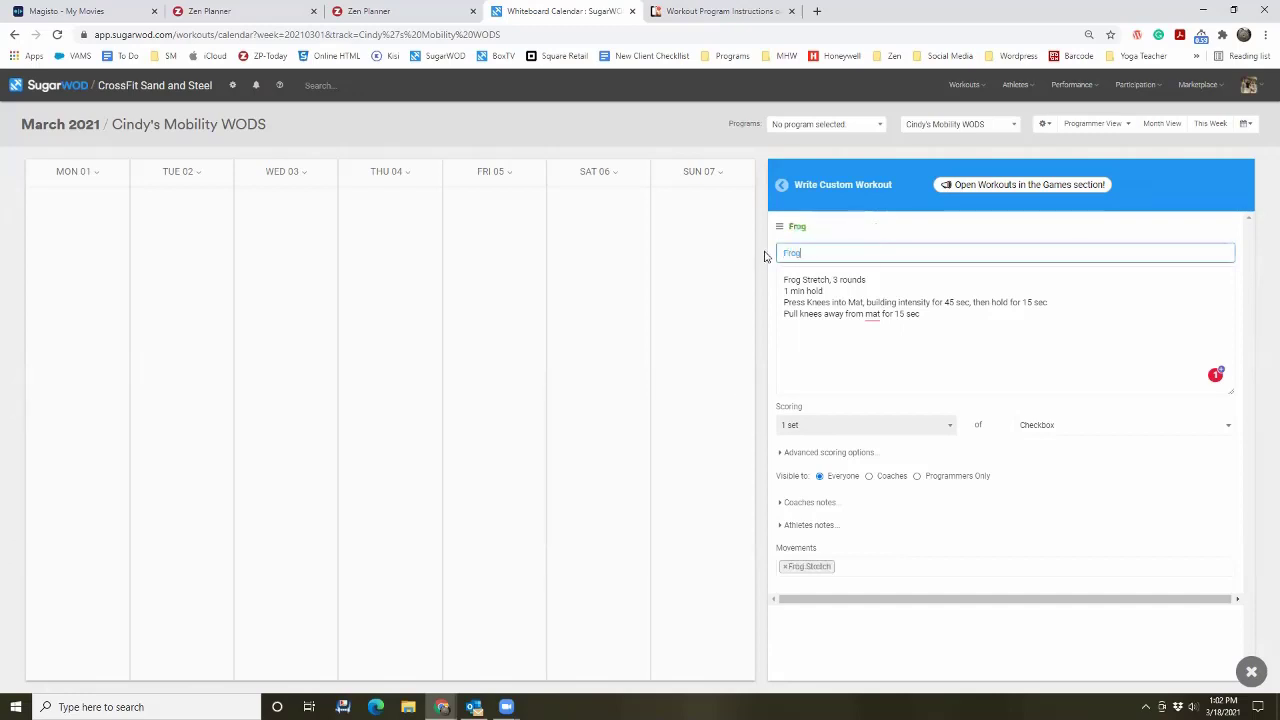
pyautogui.write(' Stretch')
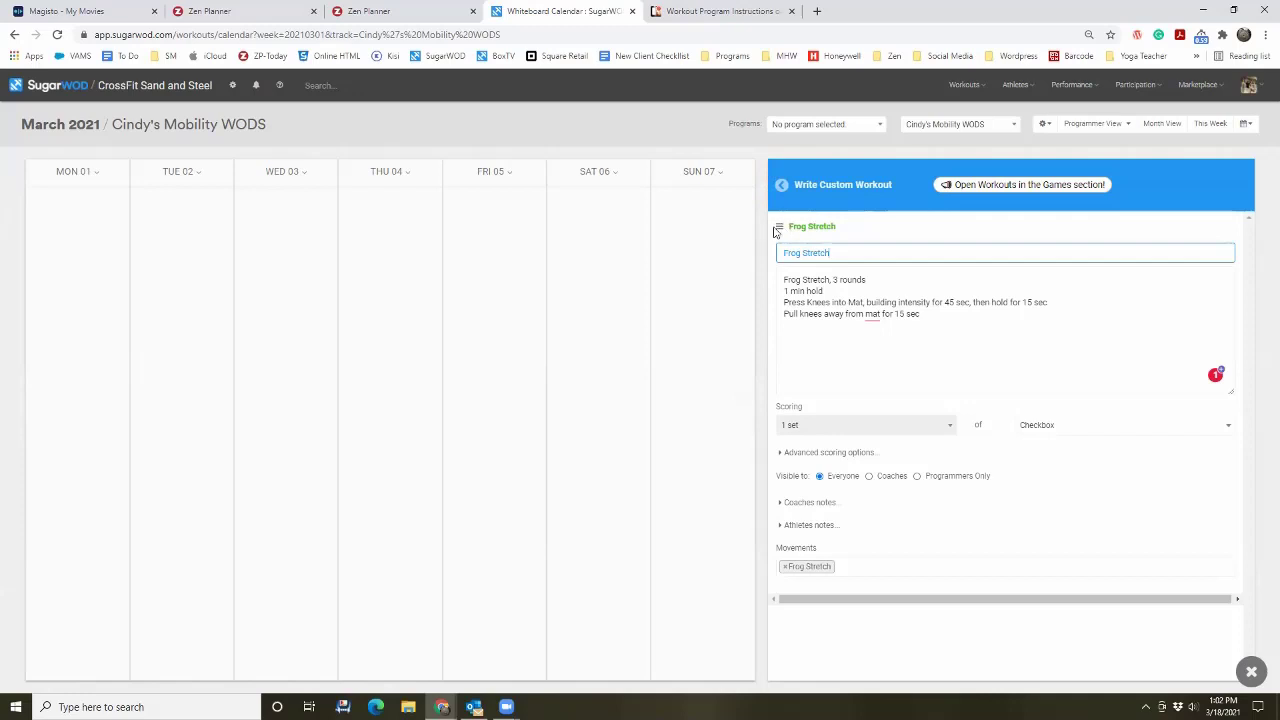
pyautogui.moveTo(779, 228); pyautogui.dragTo(99, 244)
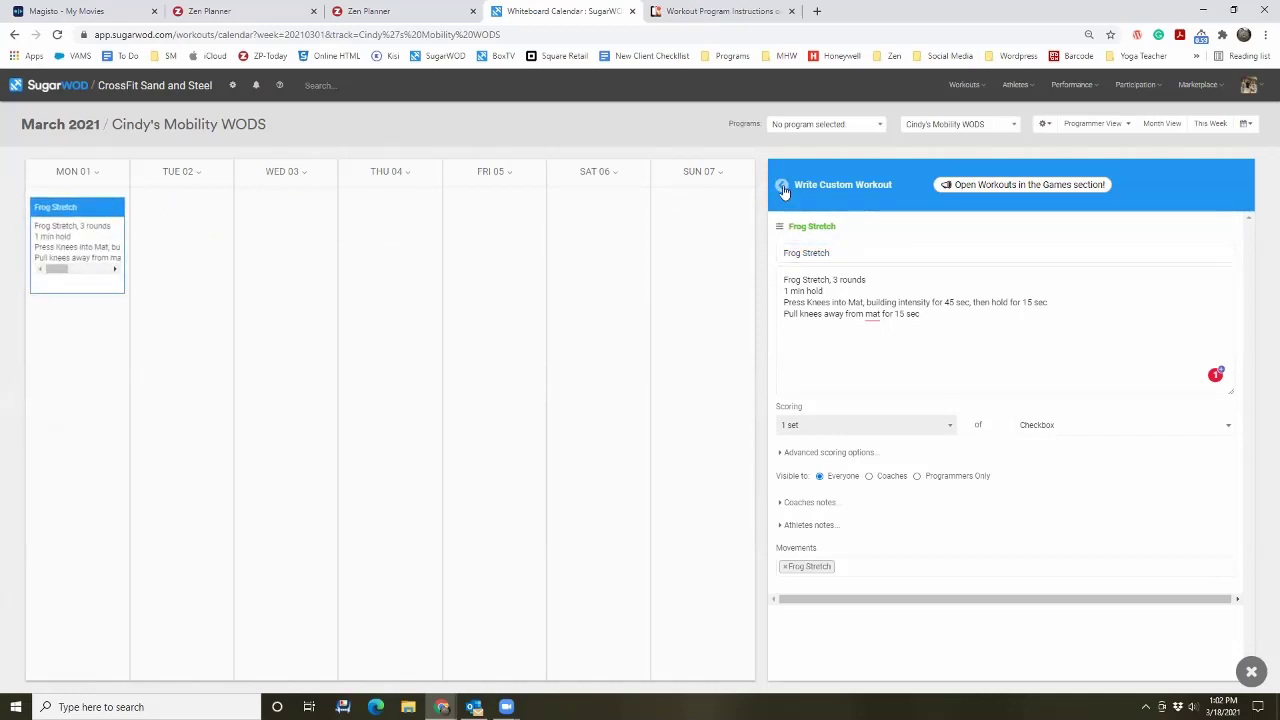
# Step: Start another custom workout and name it "Squat Mobility Workout"
pyautogui.click(783, 189)
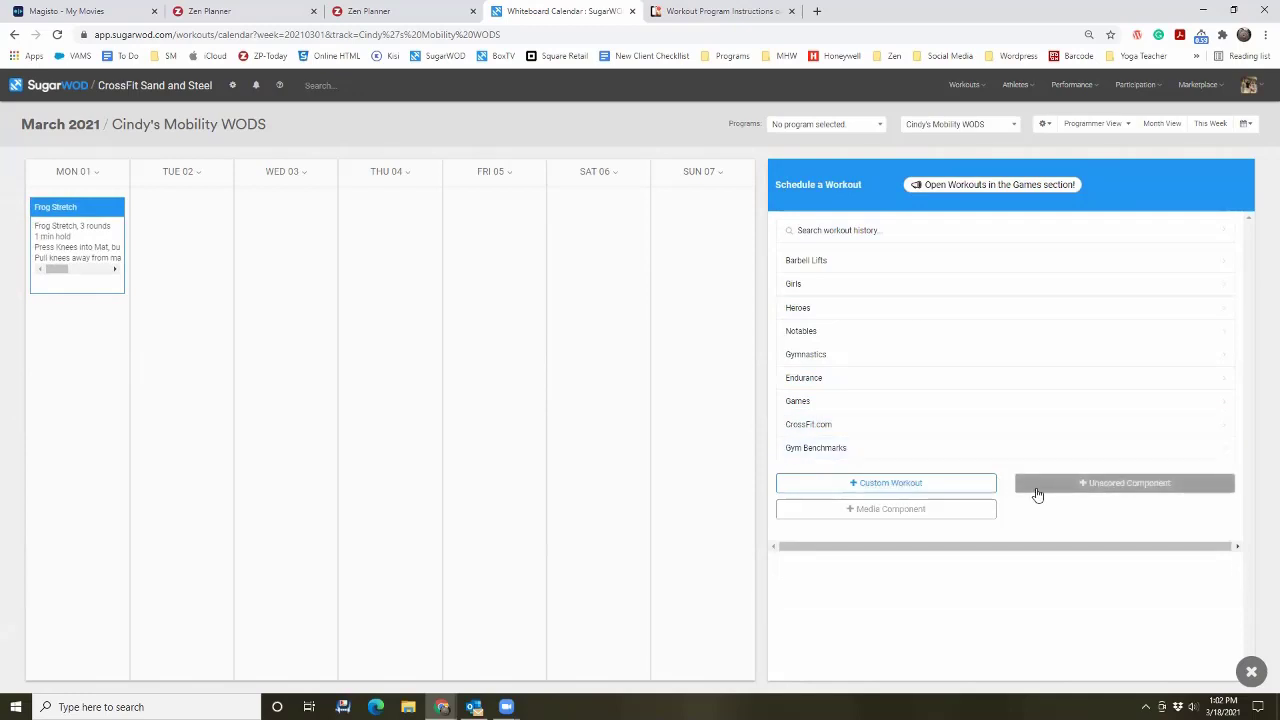
pyautogui.click(973, 483)
pyautogui.click(918, 254)
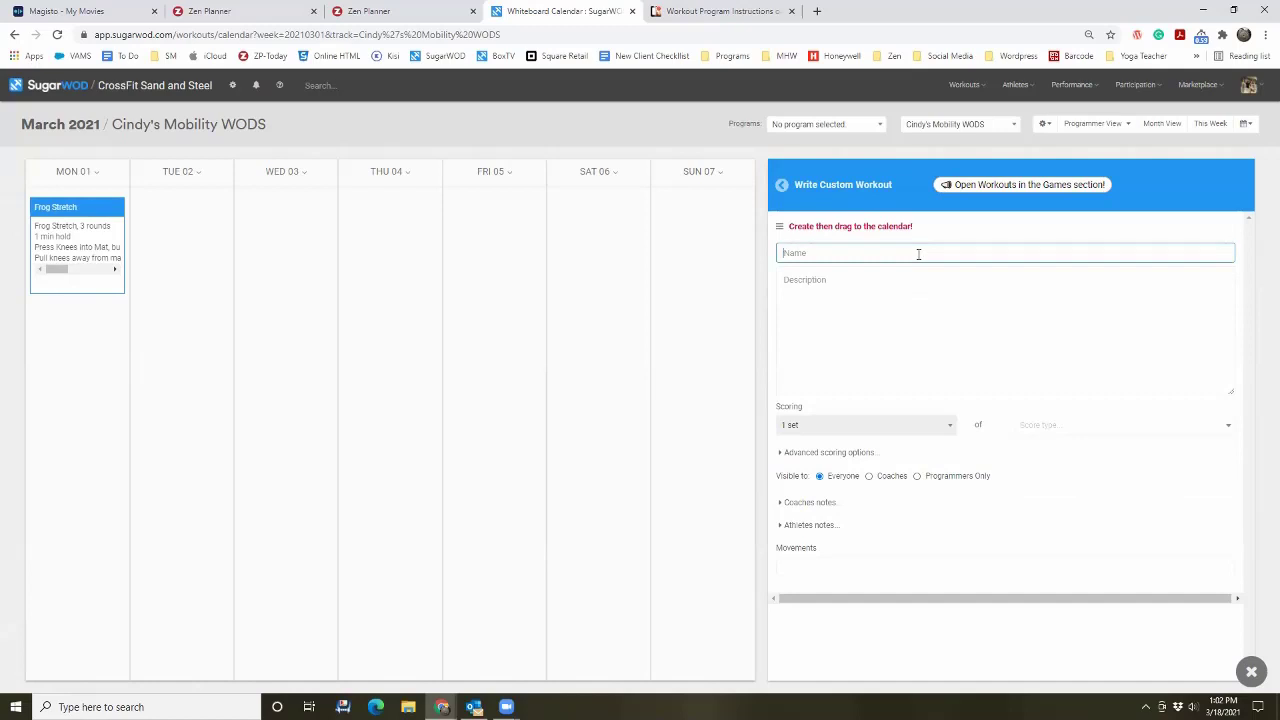
pyautogui.write('Squat Mobili')
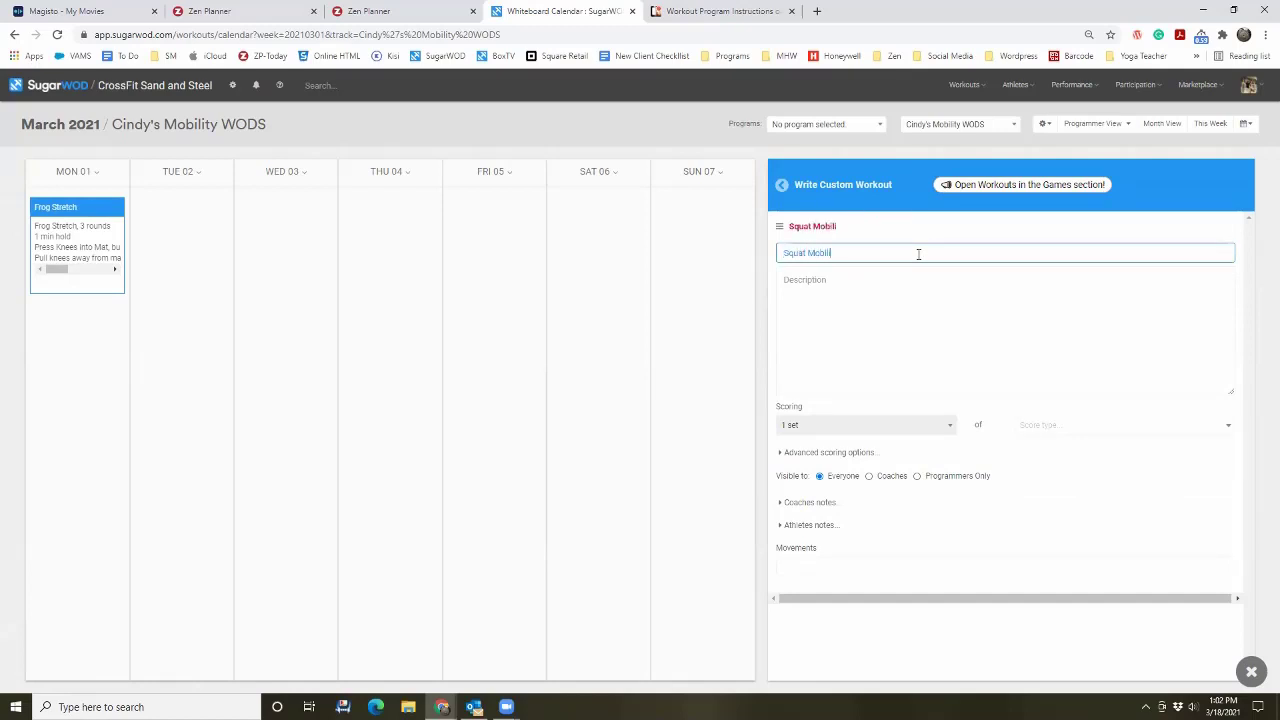
pyautogui.write('ty Workout')
pyautogui.press('Tab')
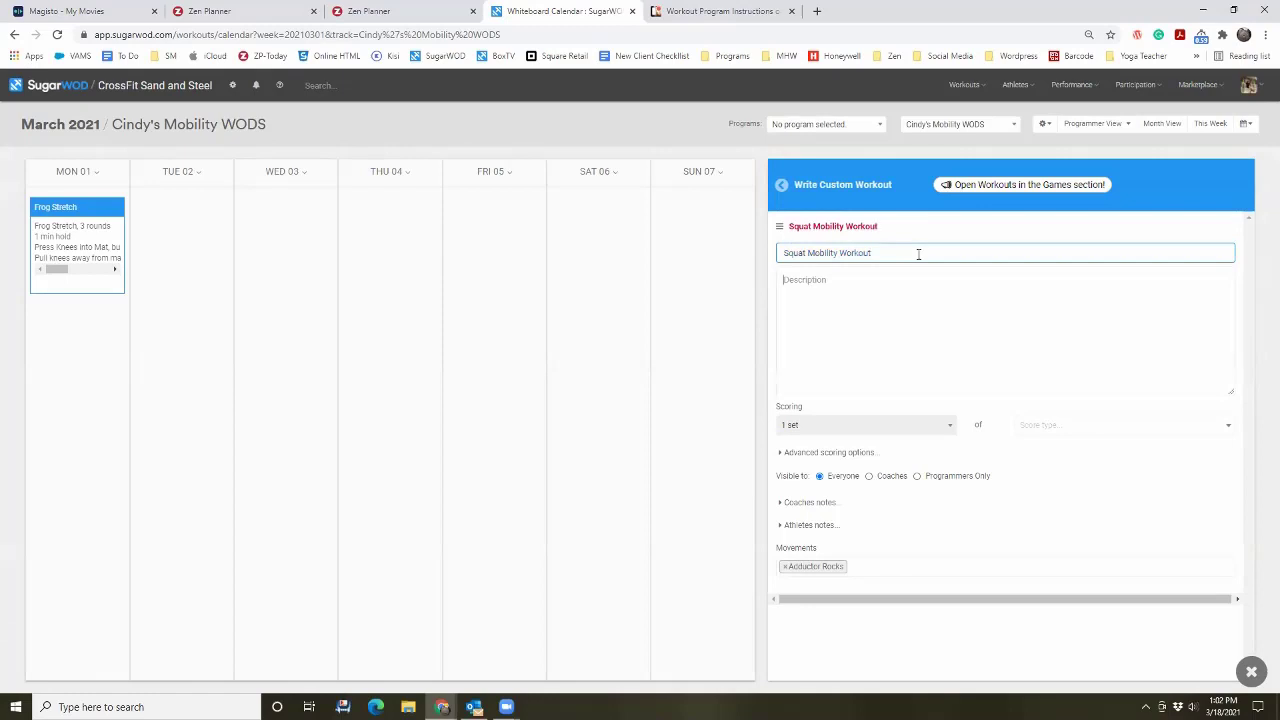
# Step: Enter "Write Comments about overall workout" as the description of the Squat Mobility Workout
pyautogui.write('Write C')
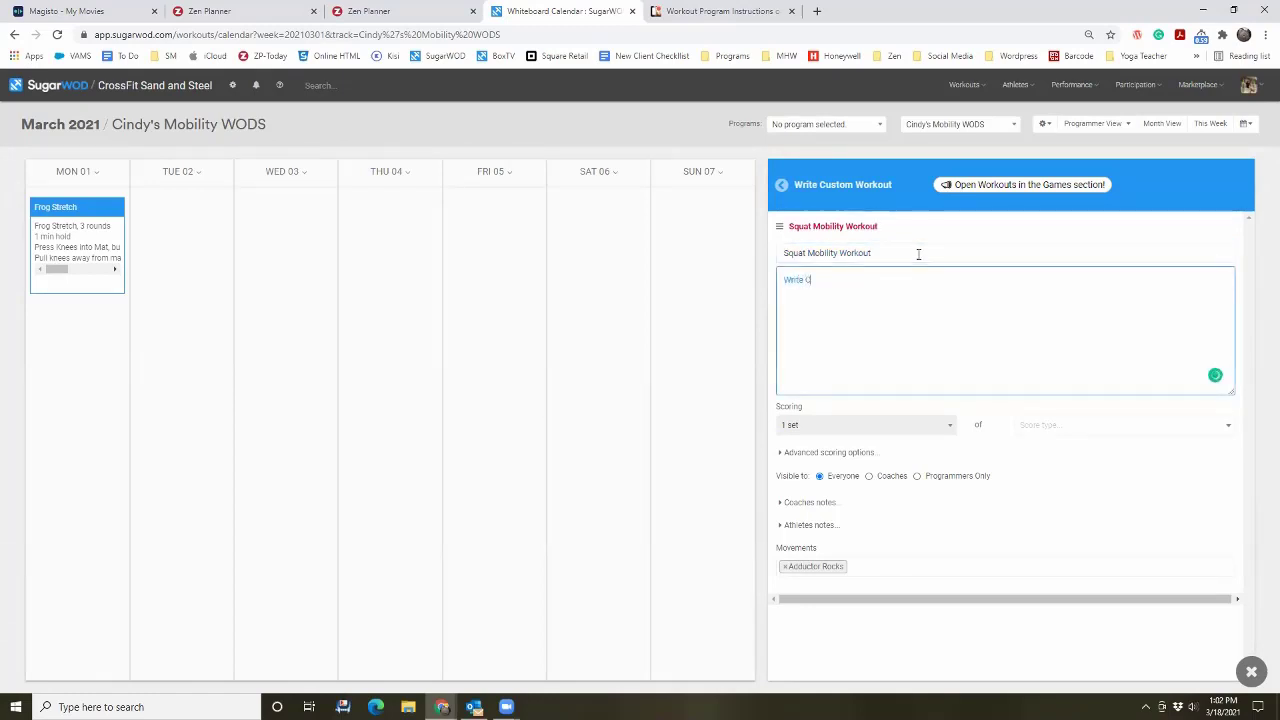
pyautogui.write('omments ab')
pyautogui.write(' ab')
pyautogui.write('out overall workout')
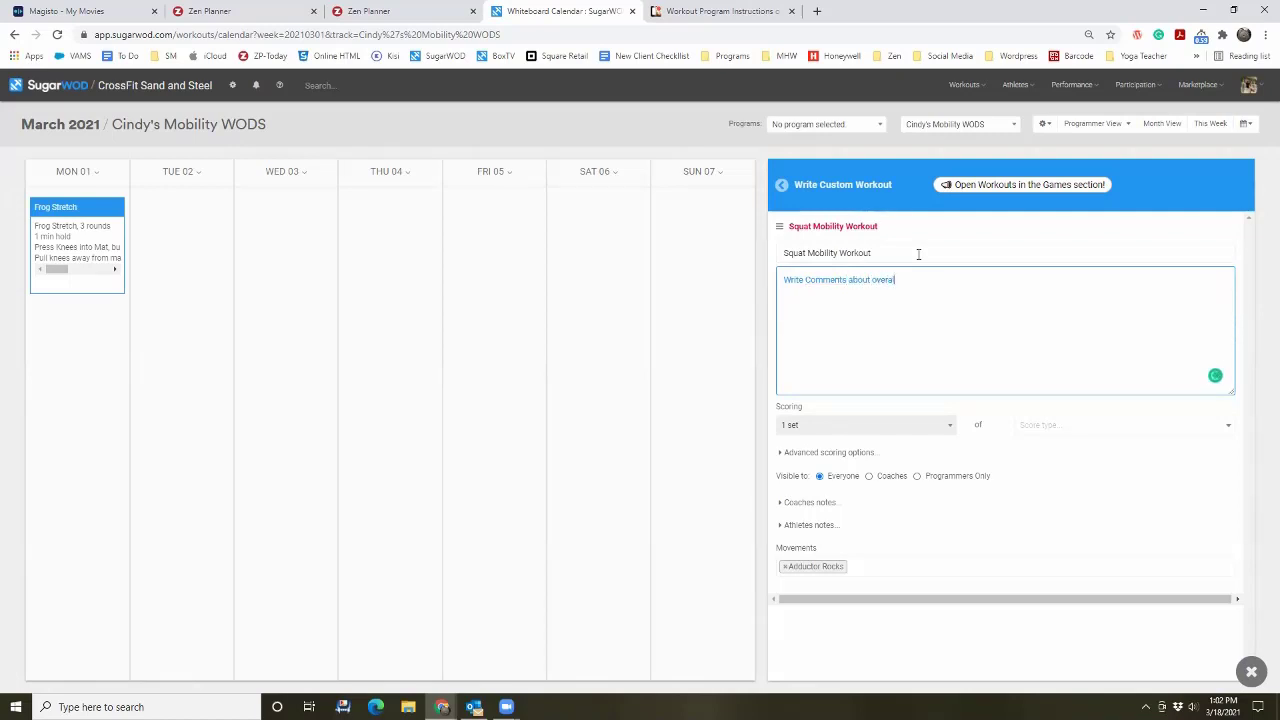
# Step: Set the score type to Other / Text and schedule the Squat Mobility Workout above Frog Stretch on Monday, March 1
pyautogui.click(1016, 427)
pyautogui.scroll(-3, 1057, 463)
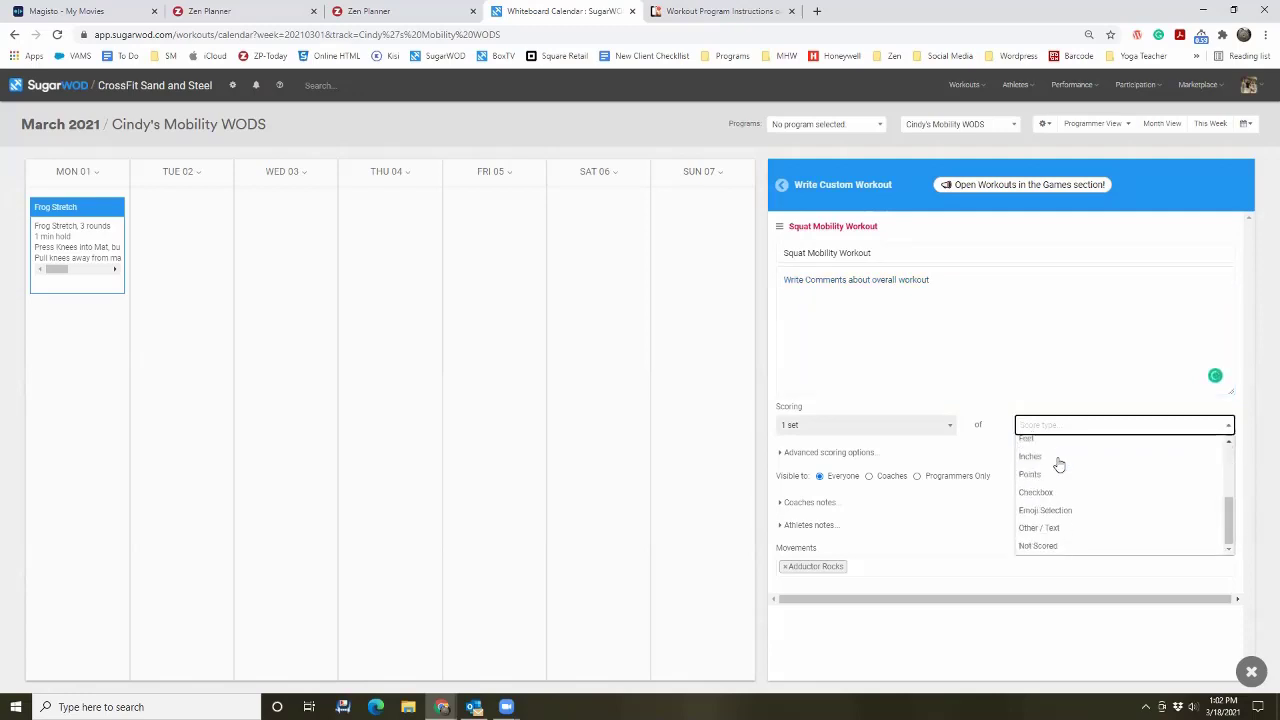
pyautogui.click(1068, 527)
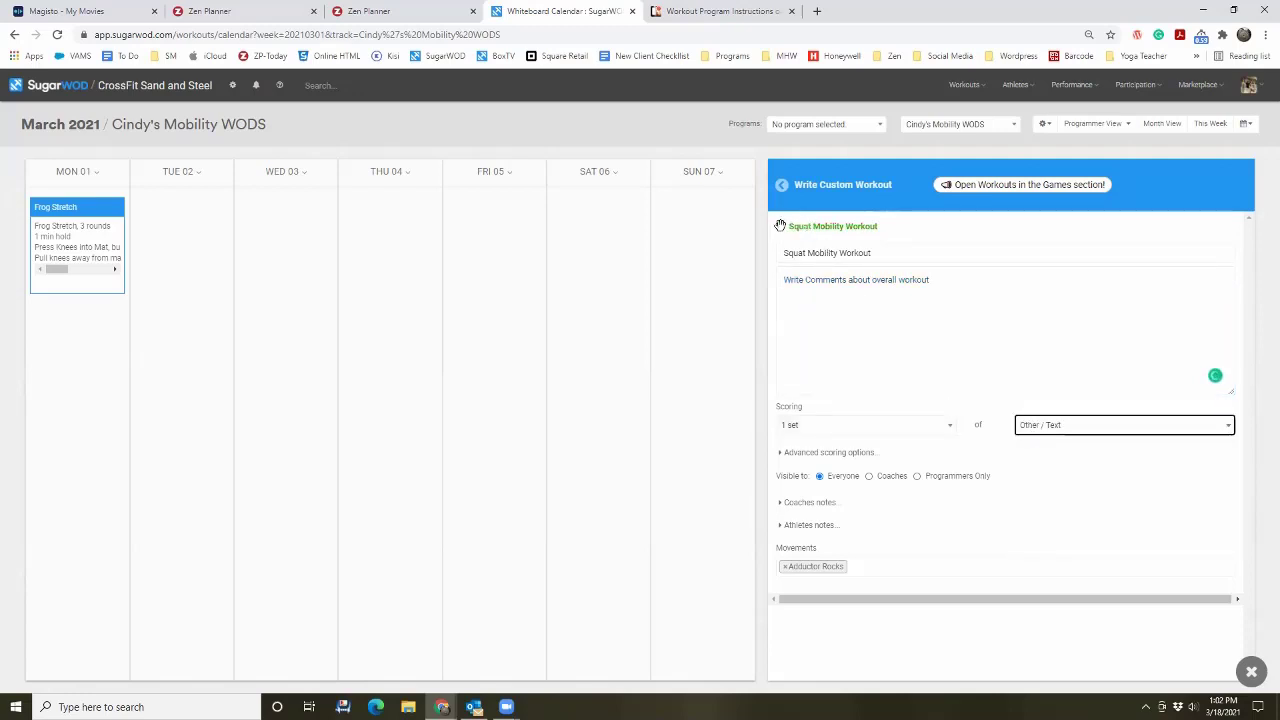
pyautogui.moveTo(780, 226); pyautogui.dragTo(52, 208)
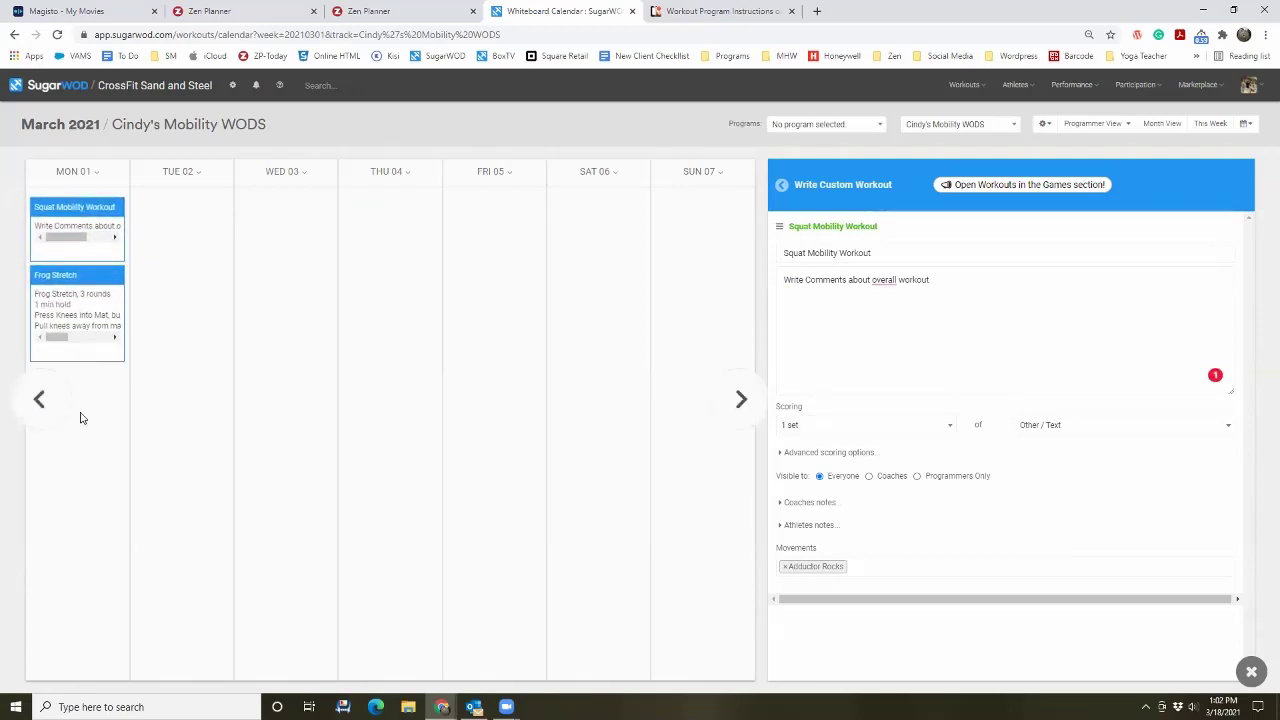
# Step: Replace the description in the custom workout form with the Quadruped Thoracic Rotation lines copied from the Private Training Workouts V2 document
pyautogui.hotkey('alt', 'Tab')
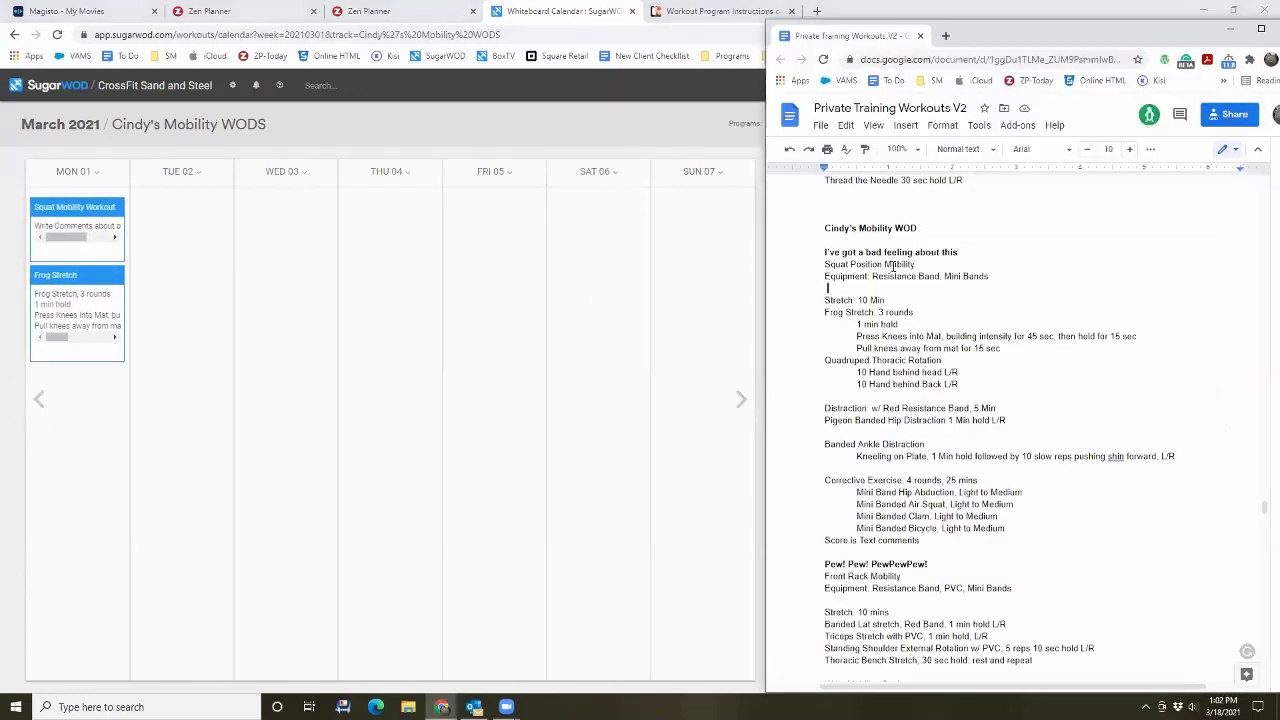
pyautogui.moveTo(962, 383); pyautogui.dragTo(817, 365)
pyautogui.hotkey('ctrl', 'c')
pyautogui.click(737, 351)
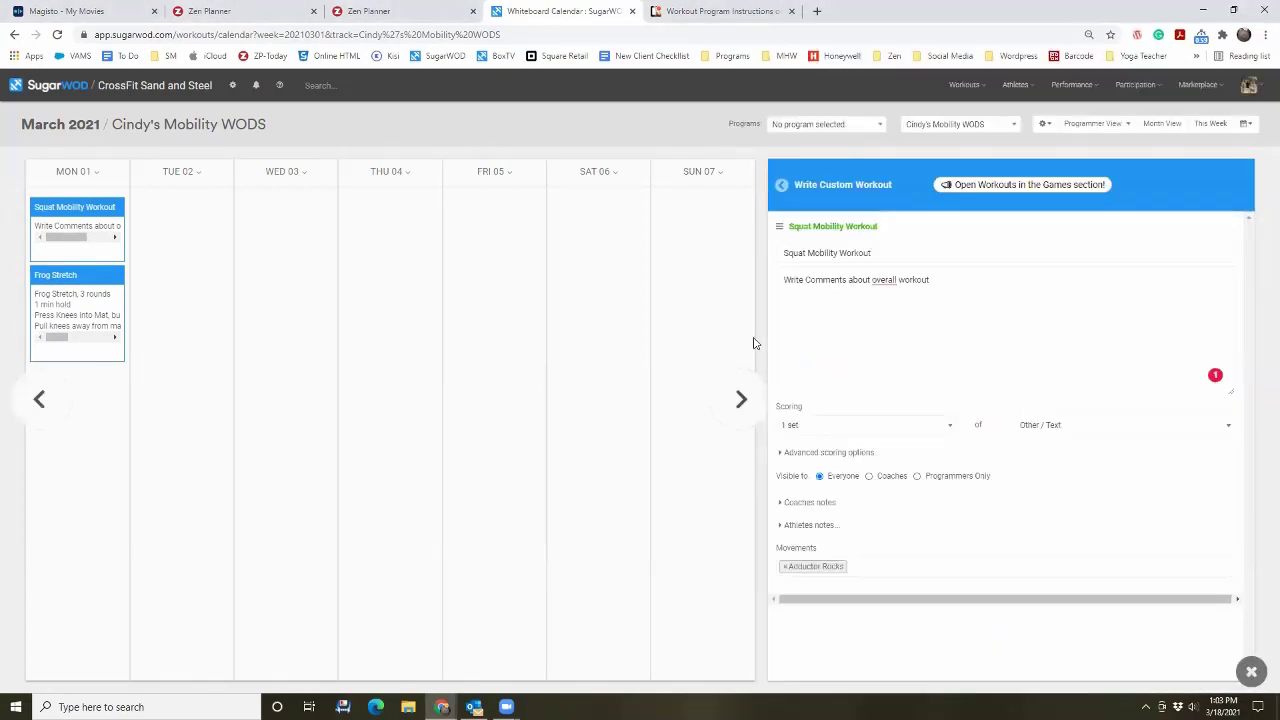
pyautogui.click(883, 314)
pyautogui.hotkey('ctrl', 'a')
pyautogui.hotkey('ctrl', 'v')
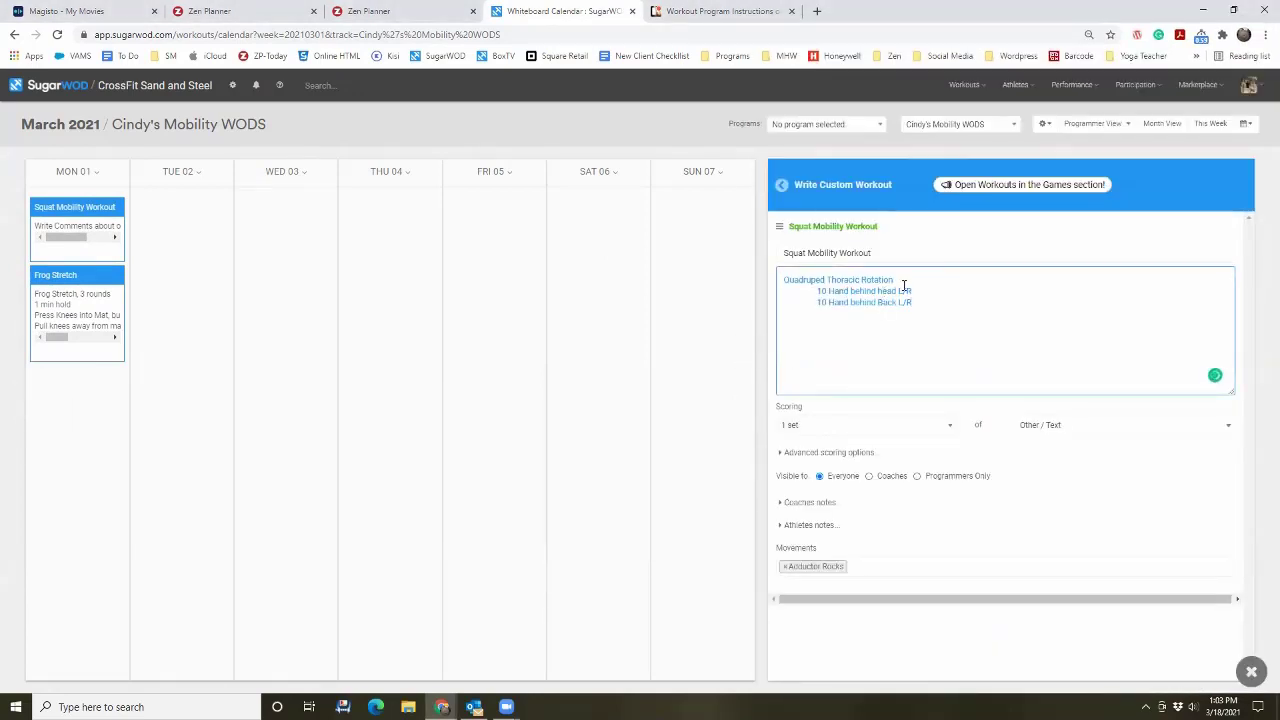
# Step: Move the "Quadruped Thoracic Rotation" line out of the description and use it as the workout's name, replacing the existing one
pyautogui.moveTo(900, 281); pyautogui.dragTo(777, 280)
pyautogui.hotkey('ctrl', 'c')
pyautogui.press('BackSpace')
pyautogui.click(803, 250)
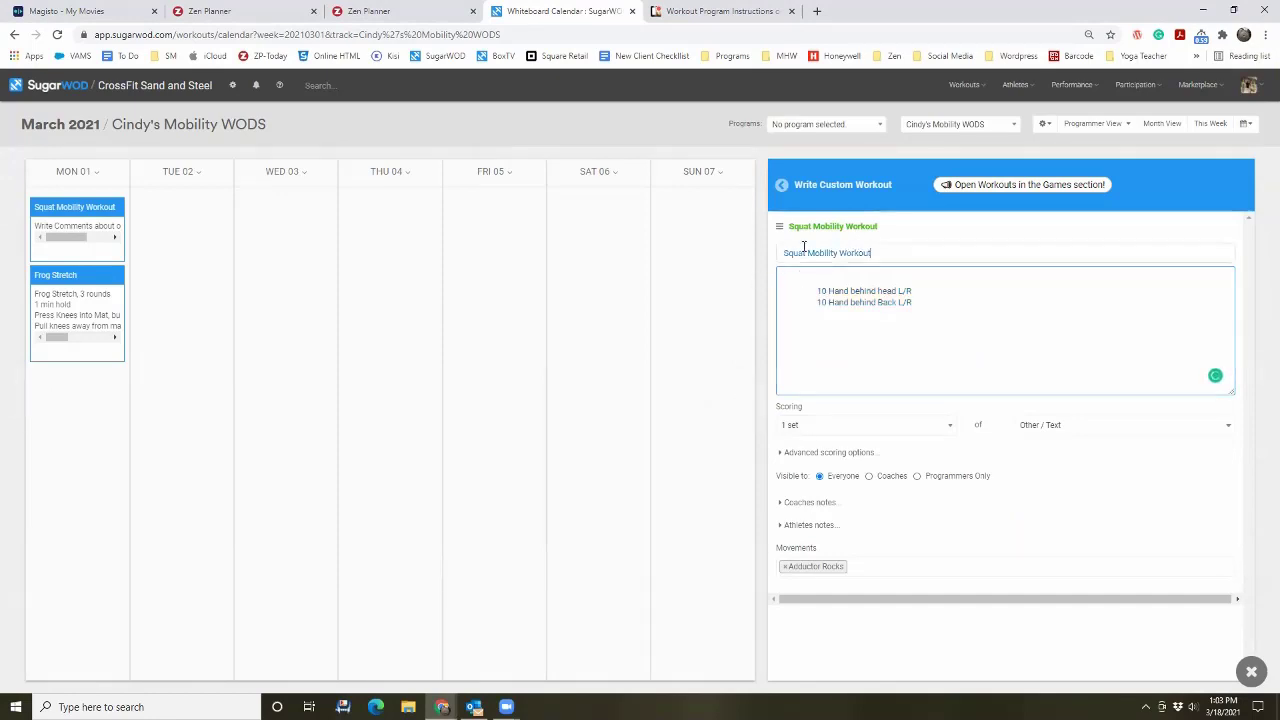
pyautogui.hotkey('ctrl', 'a')
pyautogui.hotkey('ctrl', 'v')
pyautogui.press('Tab')
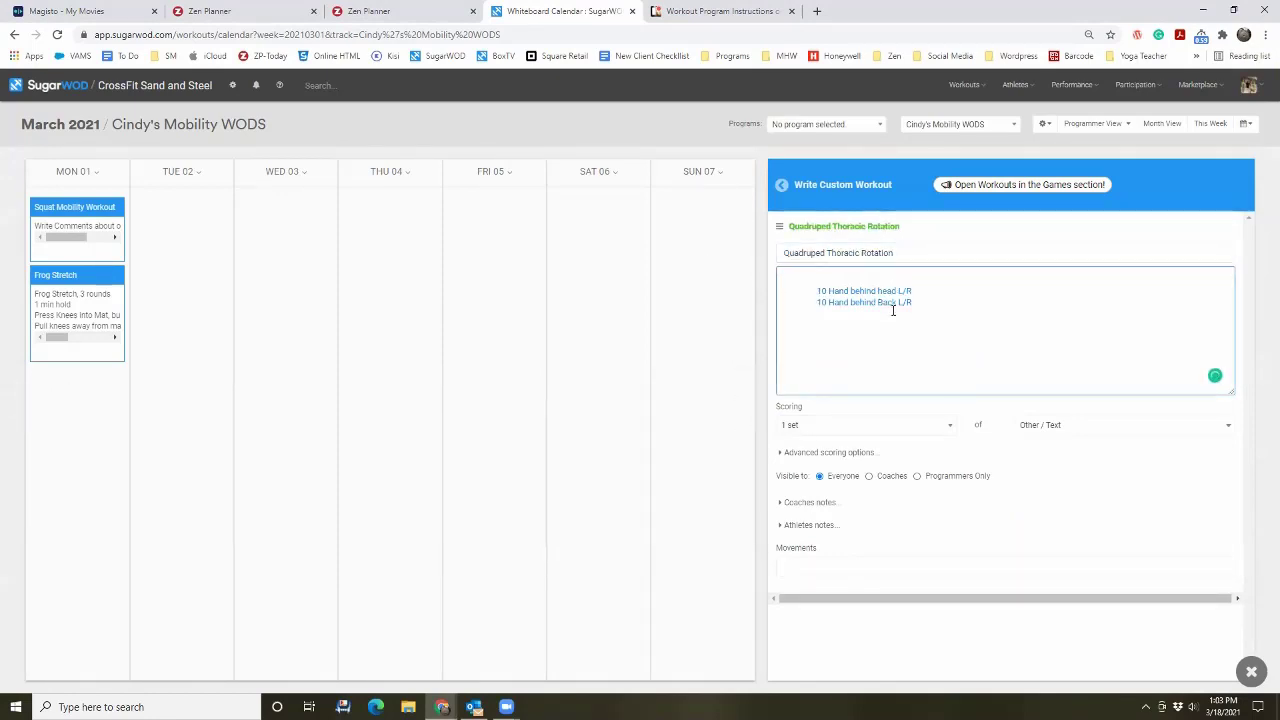
# Step: Remove the blank first line and the indents from the two "10 Hand behind" description lines, keeping them on separate lines
pyautogui.press('Delete')
pyautogui.hotkey('shift', 'Right')
pyautogui.hotkey('shift', 'Right')
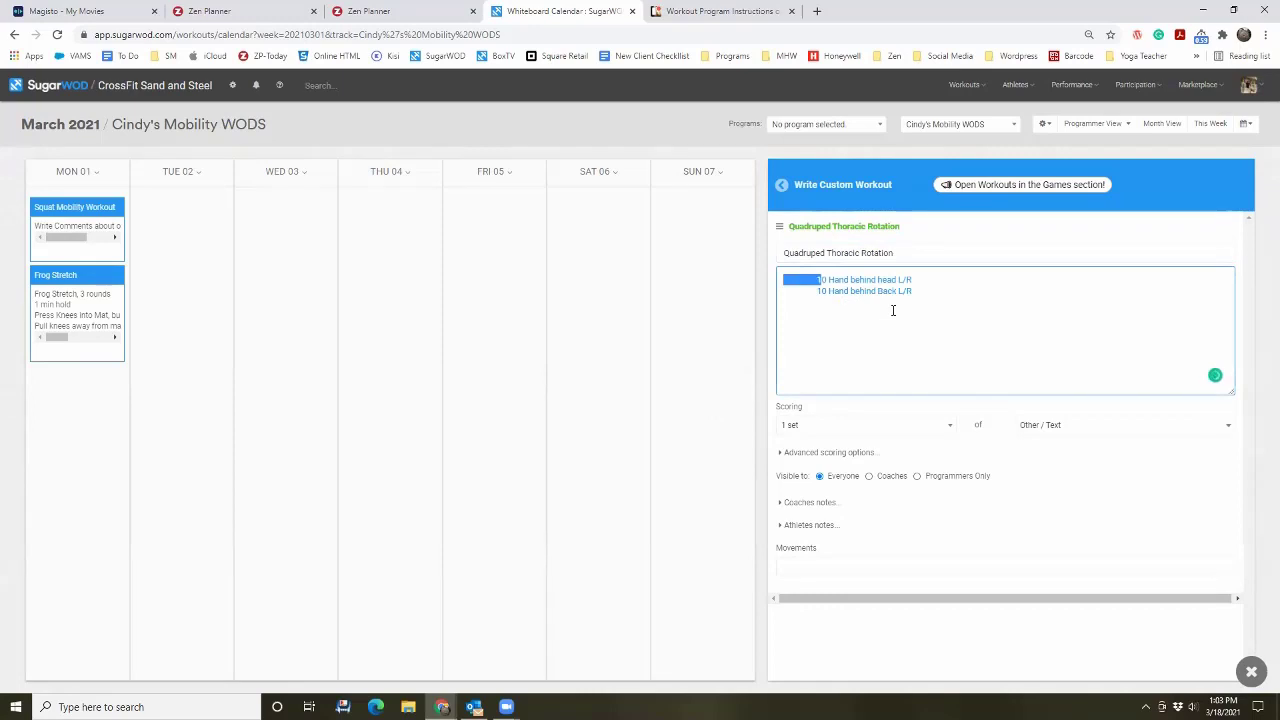
pyautogui.press('BackSpace')
pyautogui.press('Delete')
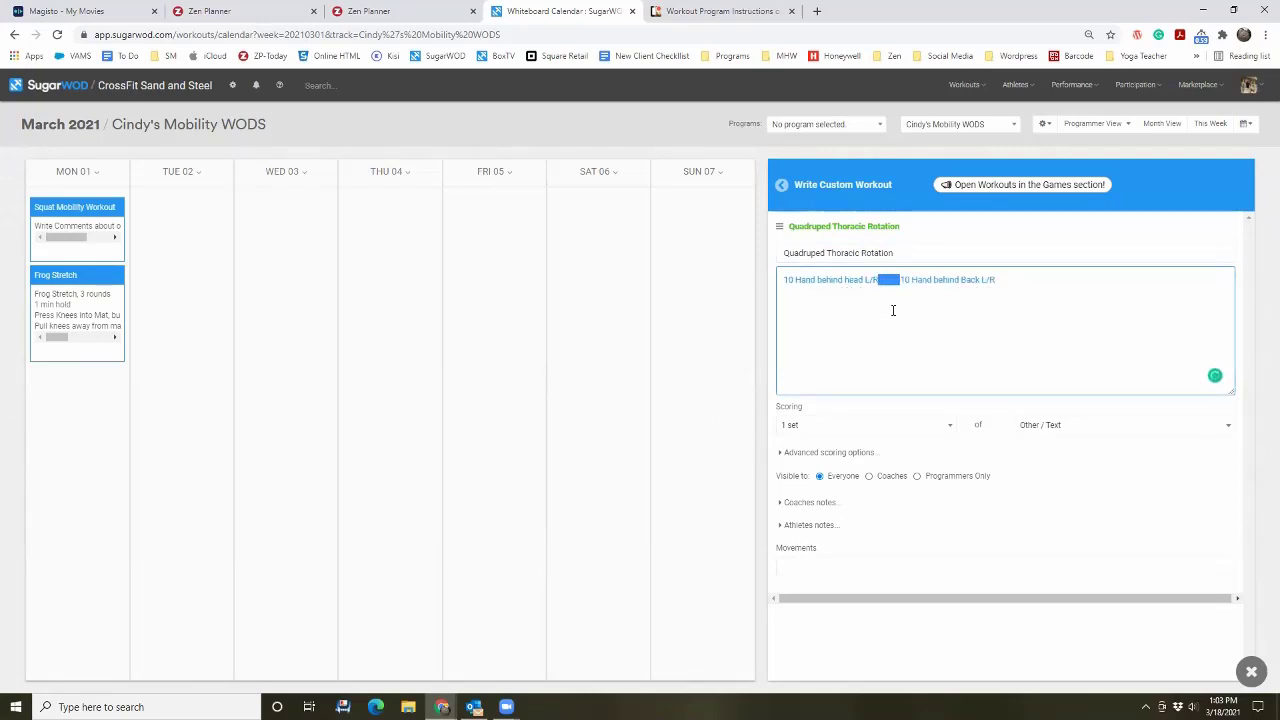
pyautogui.press('BackSpace')
pyautogui.press('Return')
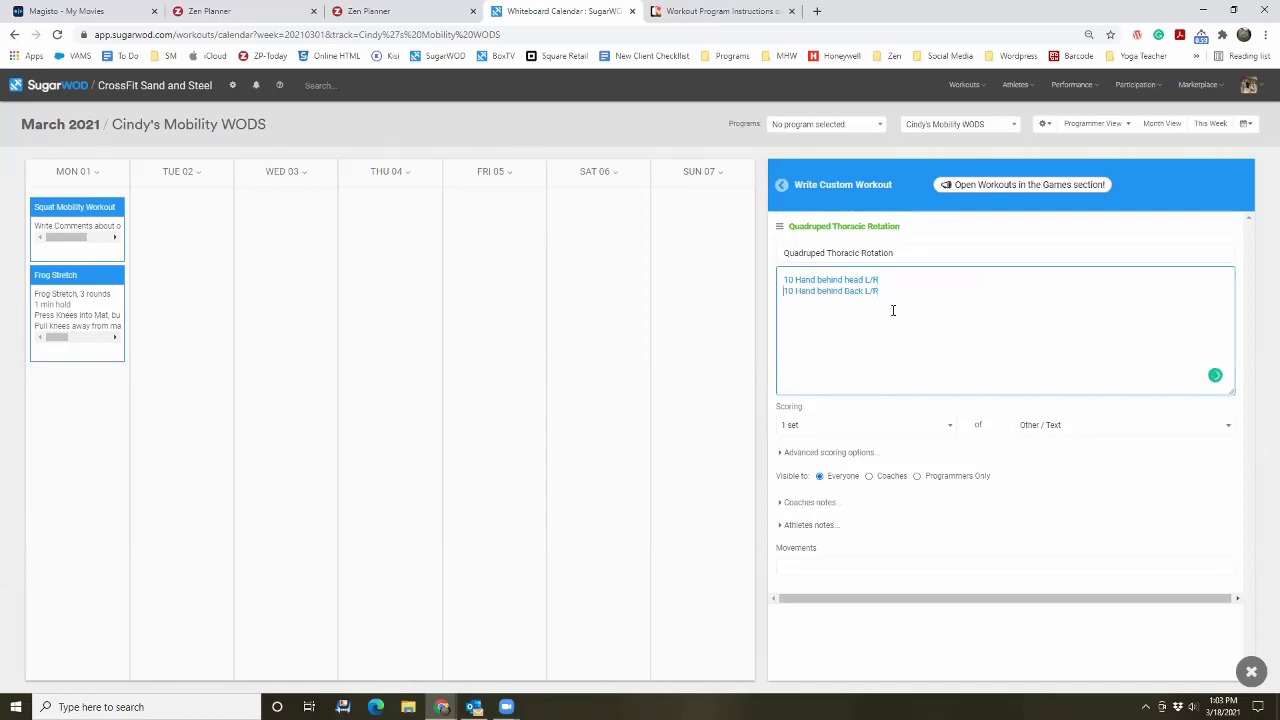
# Step: Set the Quadruped Thoracic Rotation workout's score type to Checkbox and schedule it below Frog Stretch on Monday, March 1
pyautogui.click(1063, 426)
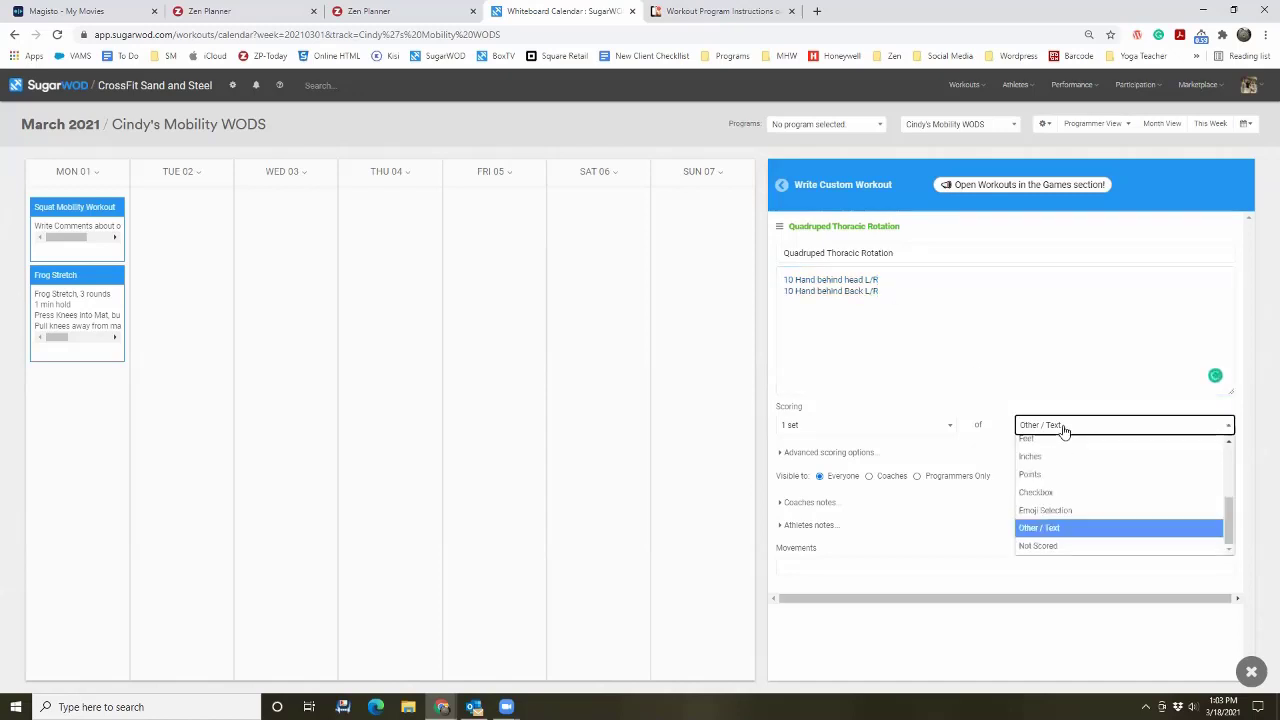
pyautogui.scroll(3, 1063, 468)
pyautogui.scroll(-5, 1062, 470)
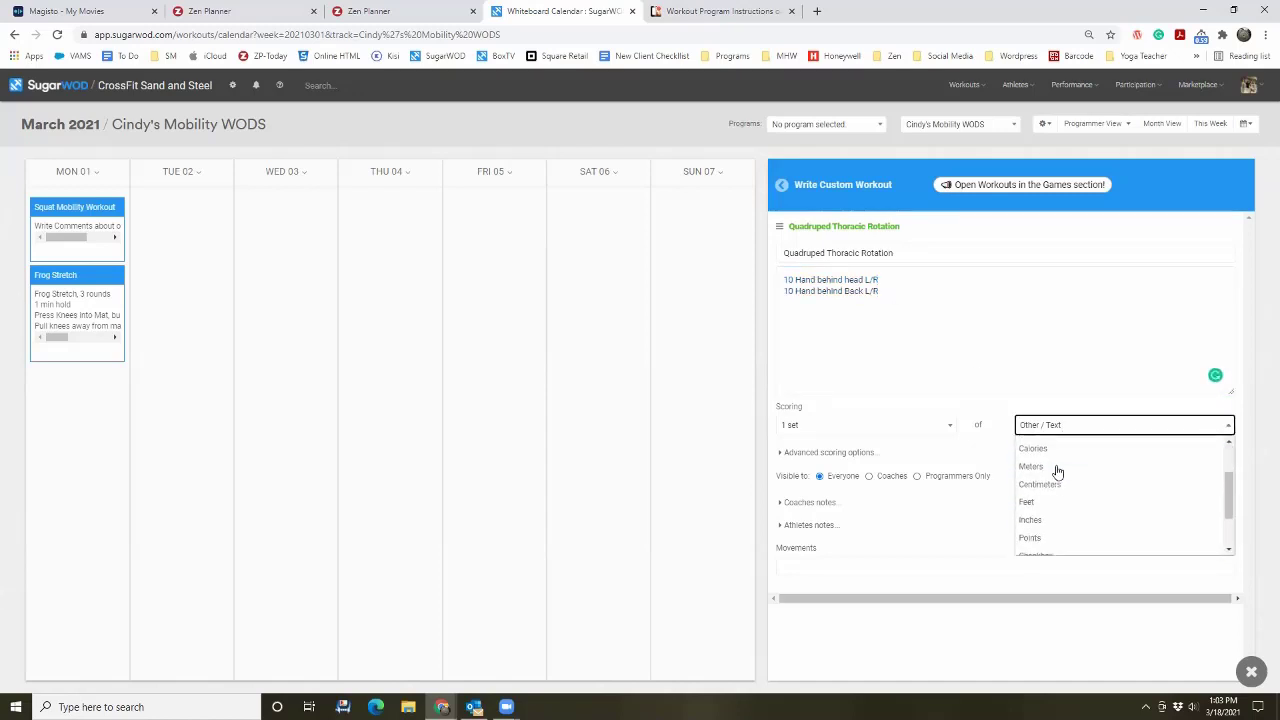
pyautogui.click(1057, 496)
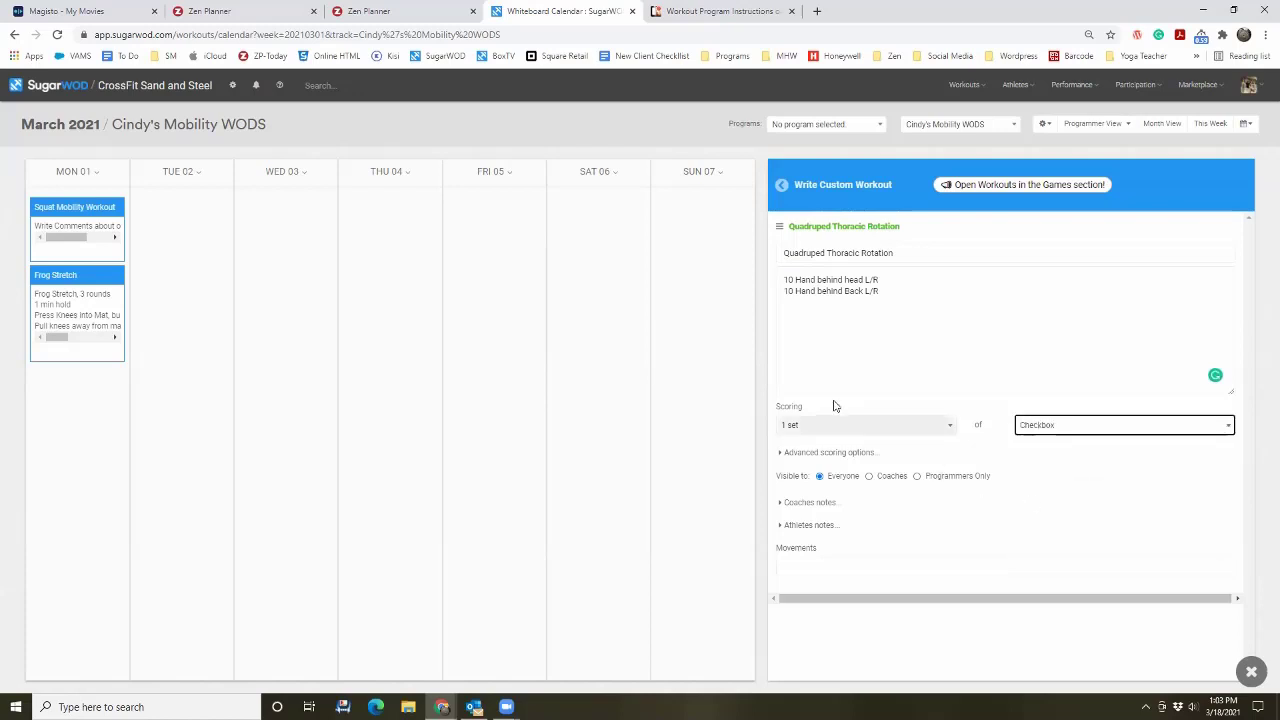
pyautogui.click(780, 227)
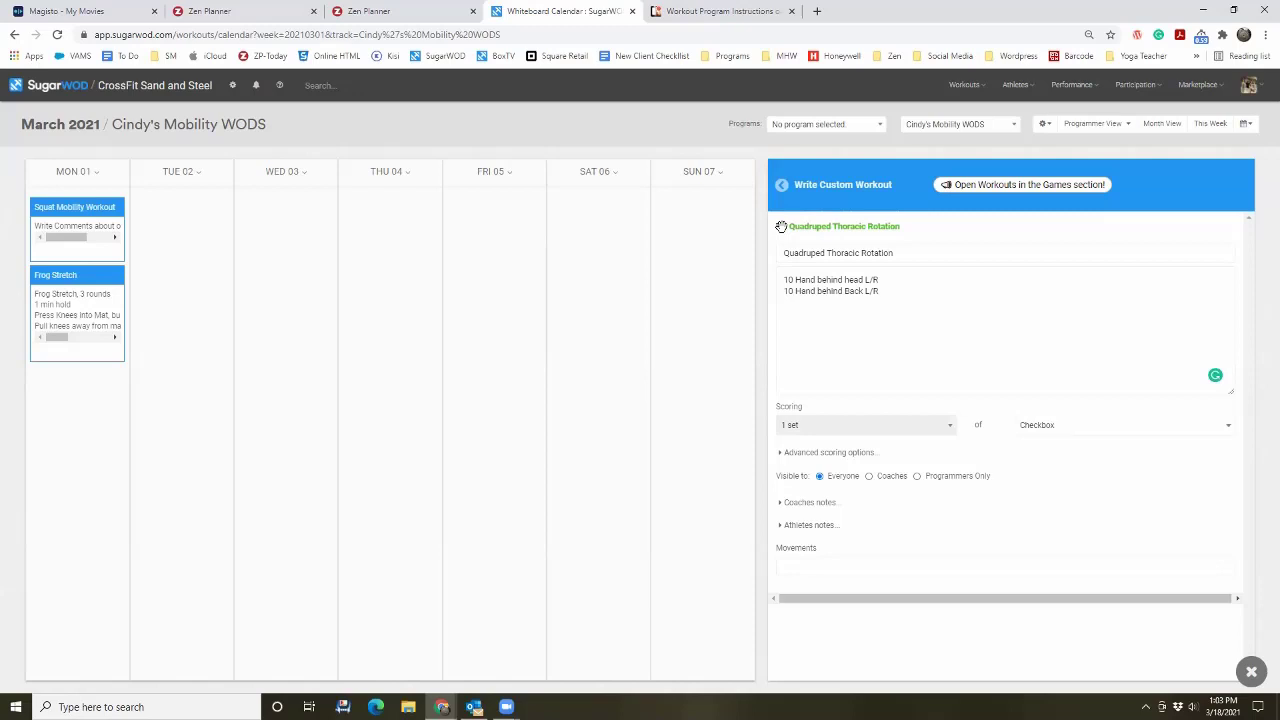
pyautogui.moveTo(781, 226); pyautogui.dragTo(77, 405)
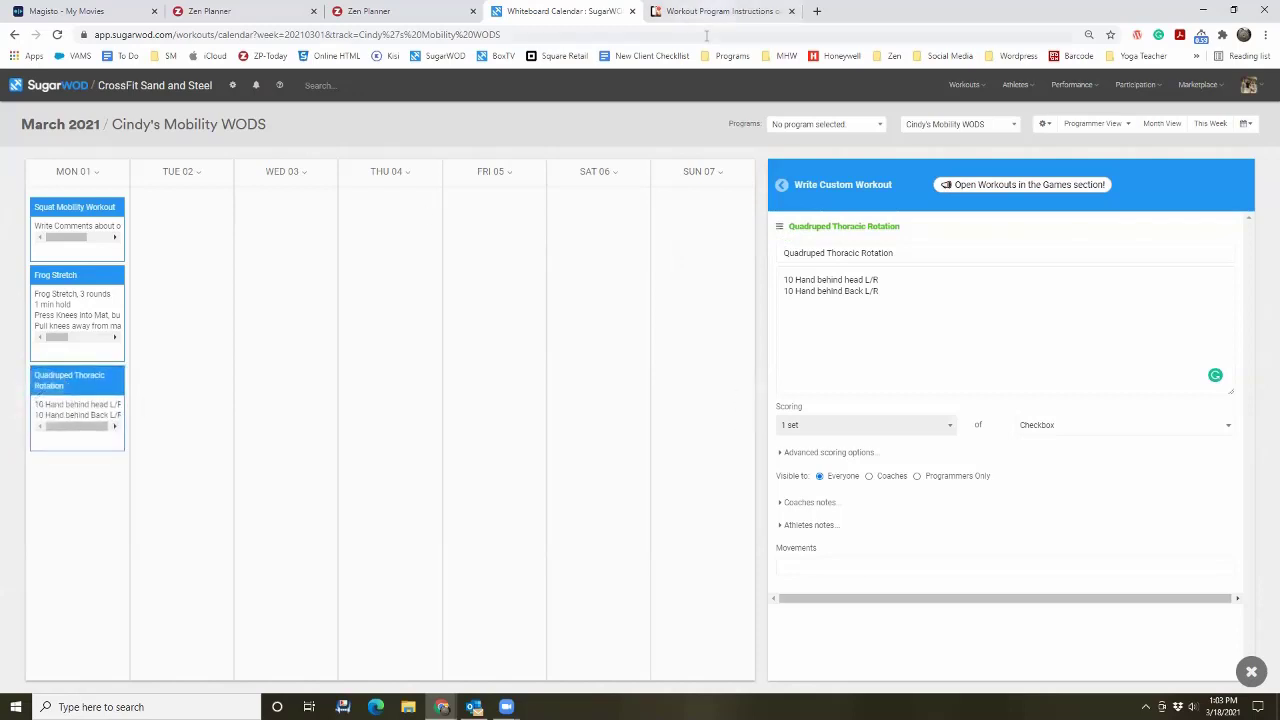
# Step: Replace the custom workout's description with the "Pigeon Banded Hip Distraction 1 Min hold L/R" line copied from the Private Training Workouts V2 document
pyautogui.hotkey('alt', 'Tab')
pyautogui.scroll(-1, 924, 441)
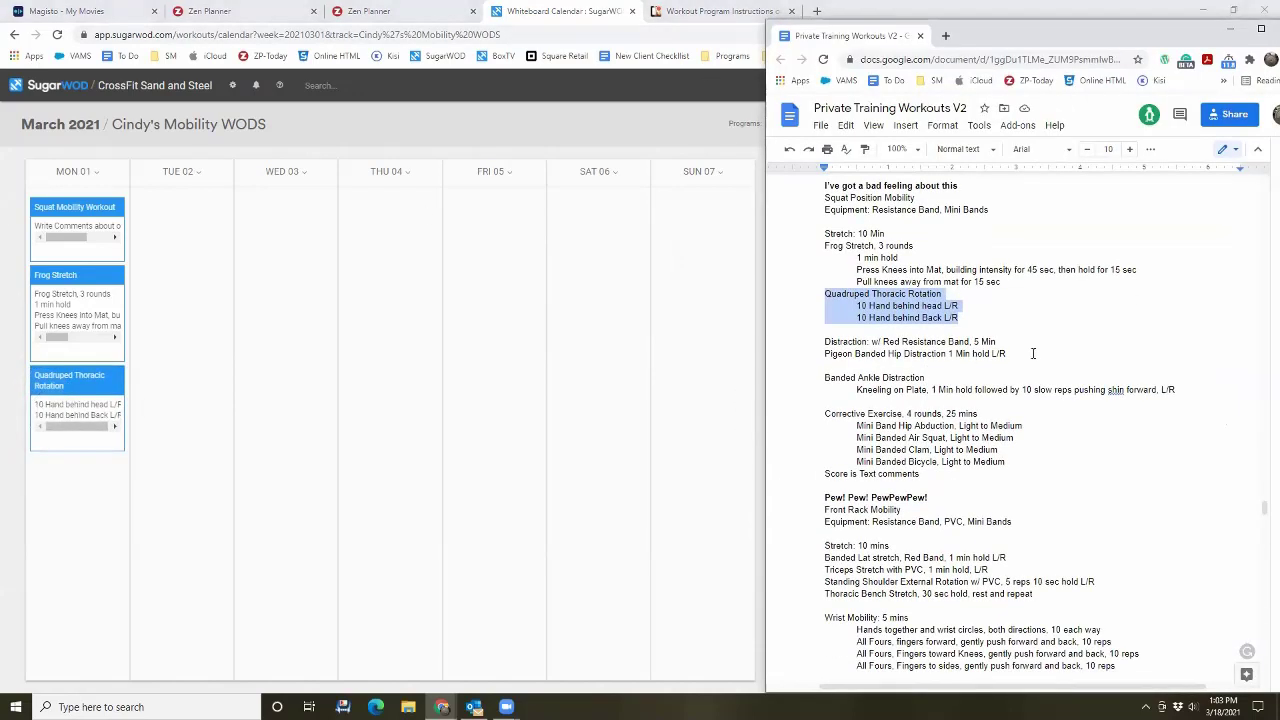
pyautogui.moveTo(1033, 353); pyautogui.dragTo(791, 355)
pyautogui.hotkey('ctrl', 'c')
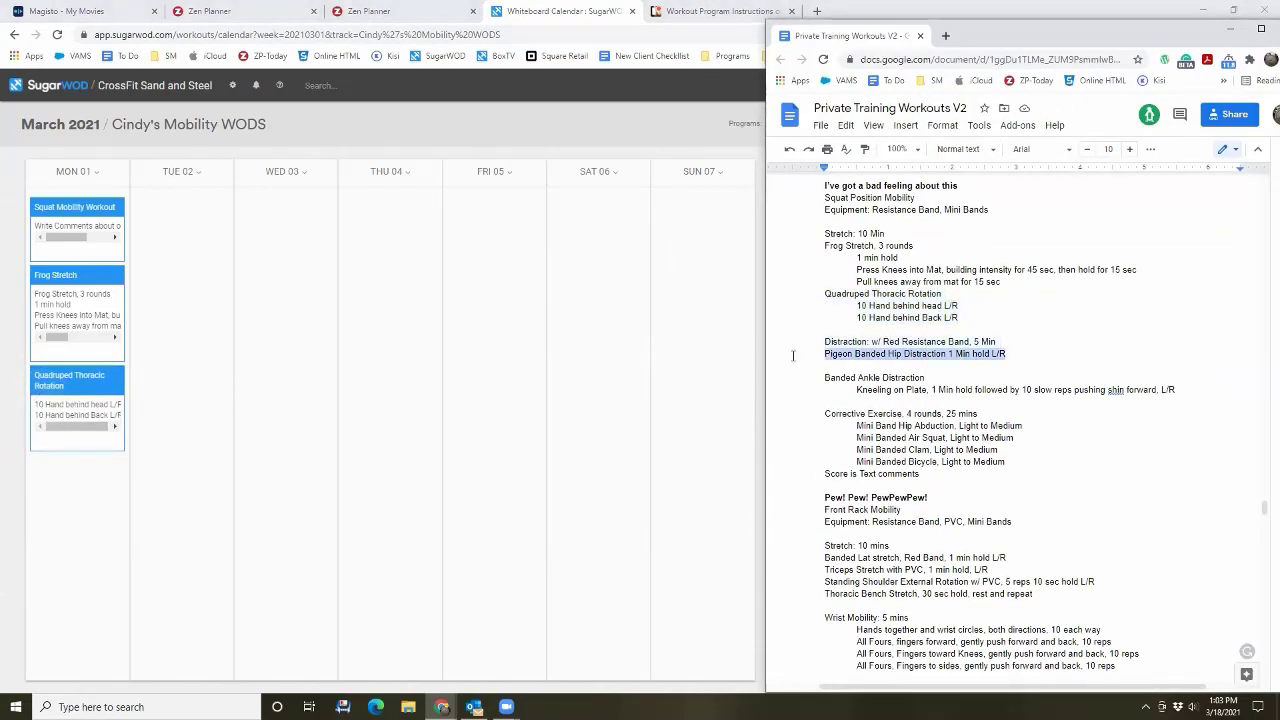
pyautogui.hotkey('alt', 'Tab')
pyautogui.tripleClick(870, 292)
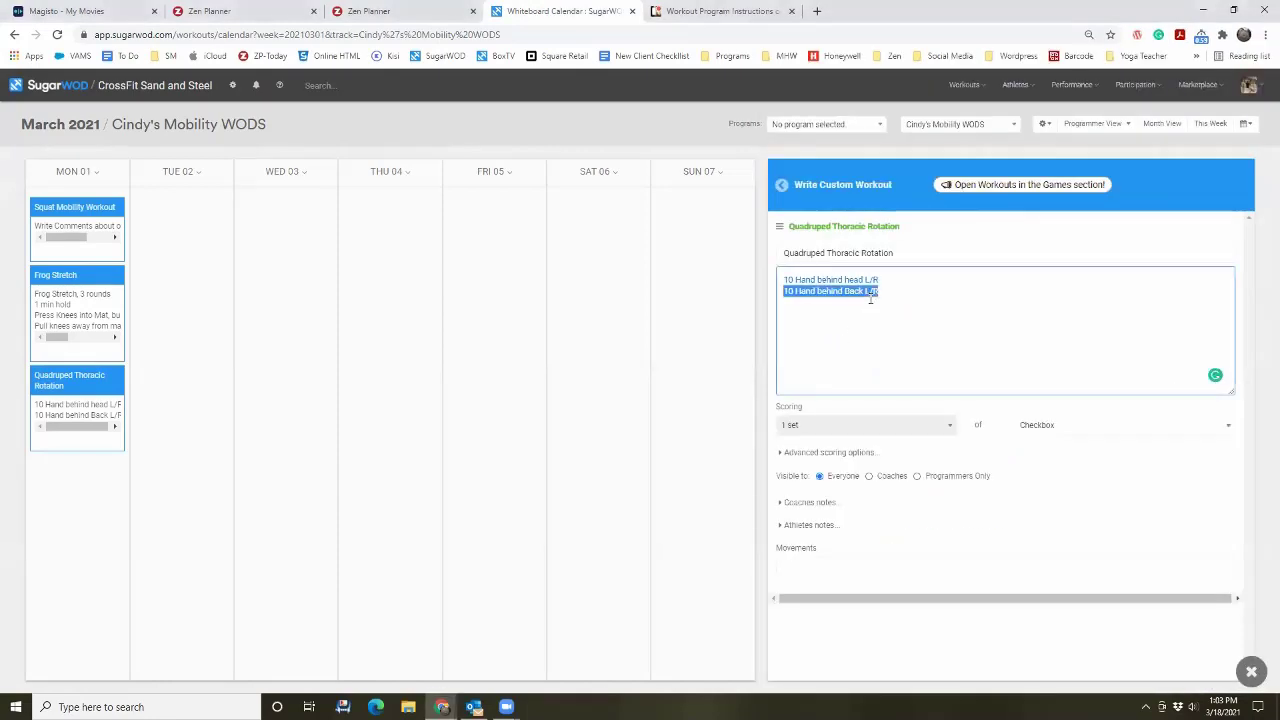
pyautogui.hotkey('ctrl', 'a')
pyautogui.hotkey('ctrl', 'v')
# Step: Rename the workout "Pigeon Banded Distraction" and schedule it below Quadruped Thoracic Rotation on Monday, March 1
pyautogui.hotkey('alt', 'Tab')
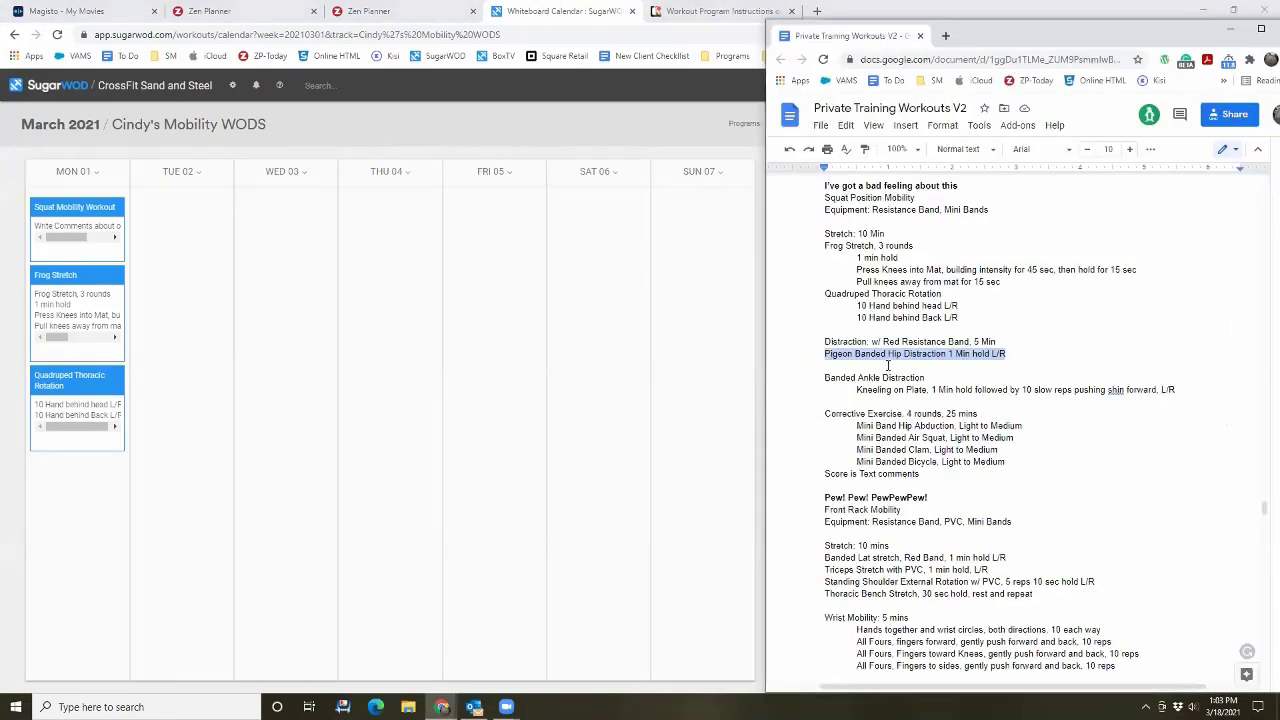
pyautogui.moveTo(998, 342); pyautogui.dragTo(820, 346)
pyautogui.hotkey('alt', 'Tab')
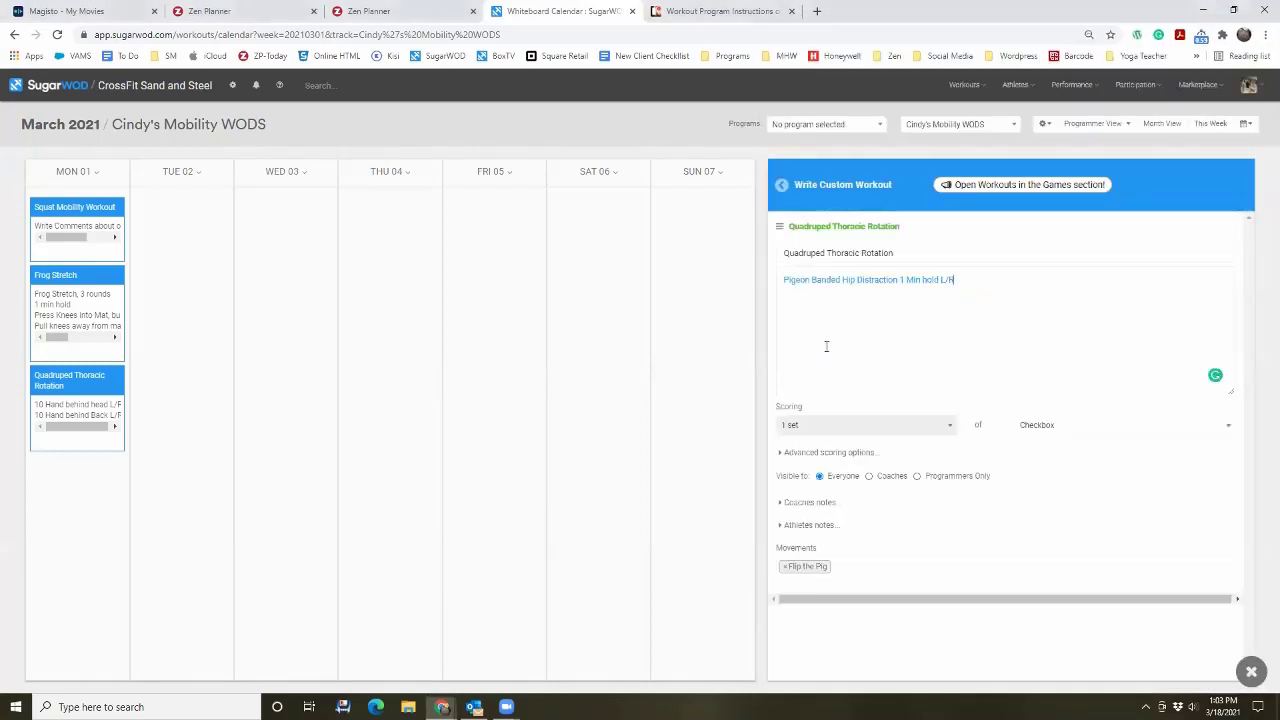
pyautogui.tripleClick(852, 252)
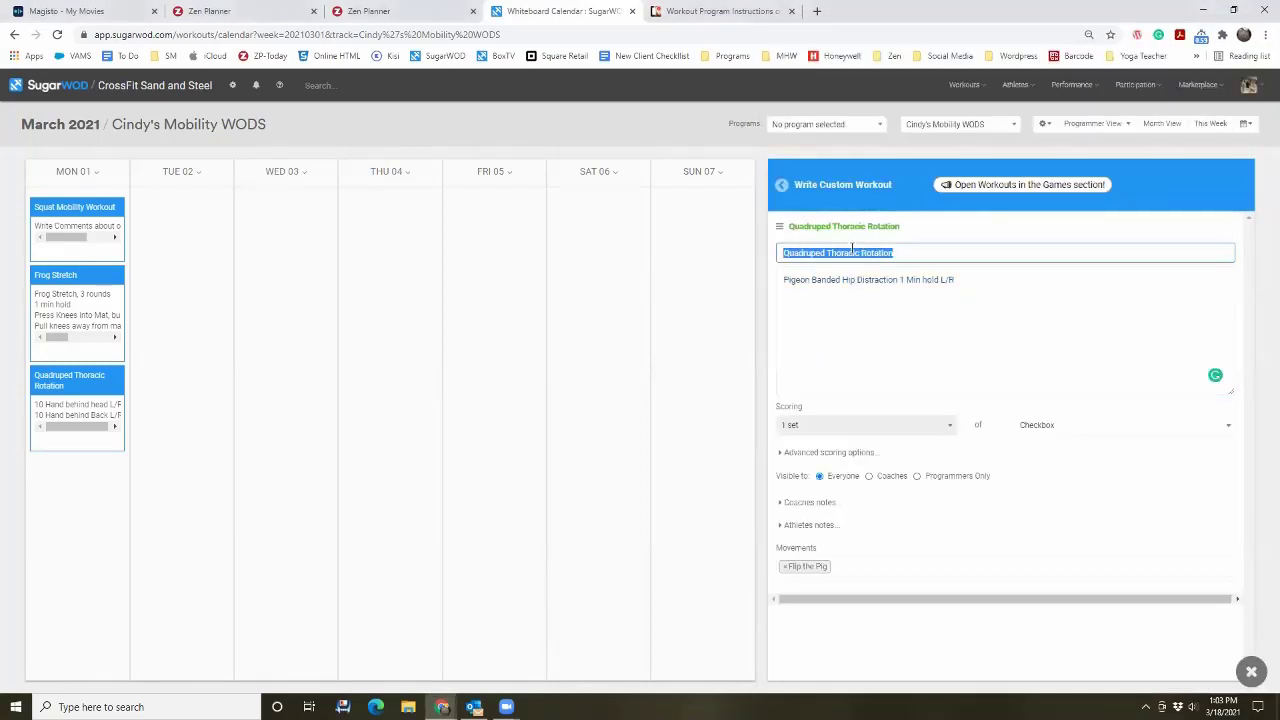
pyautogui.write('Pigeon S')
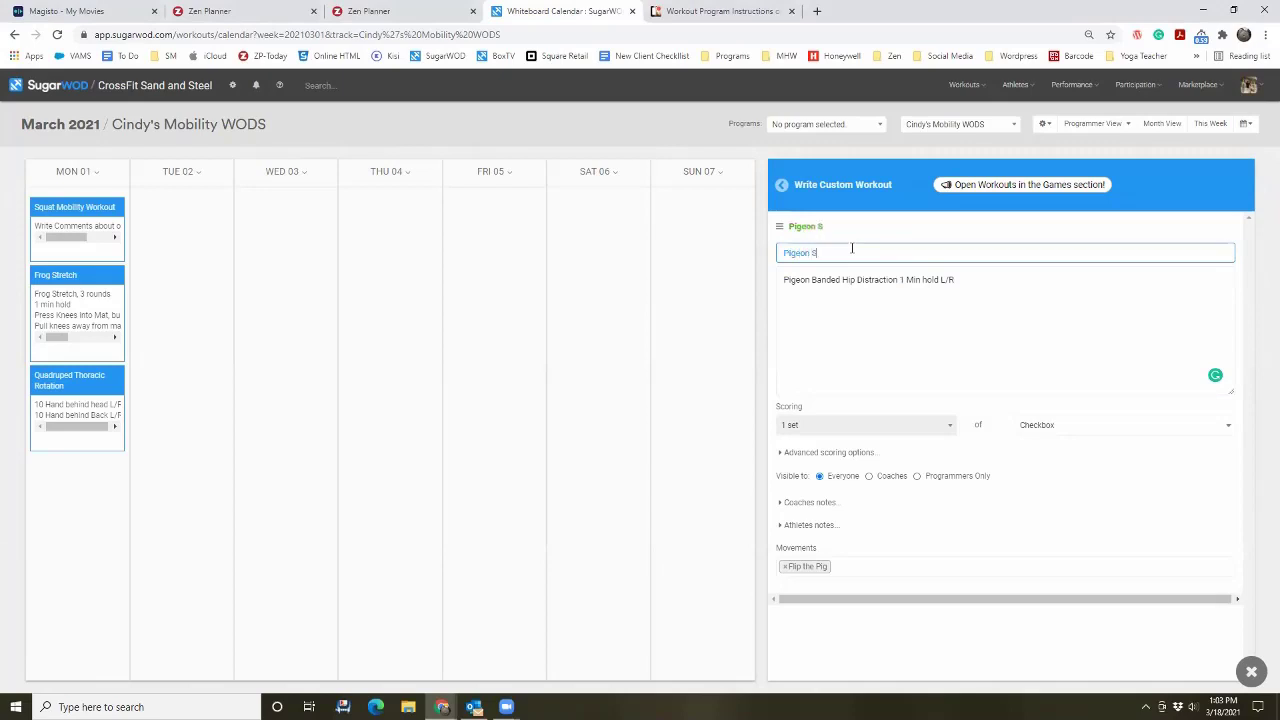
pyautogui.write('Banded Di')
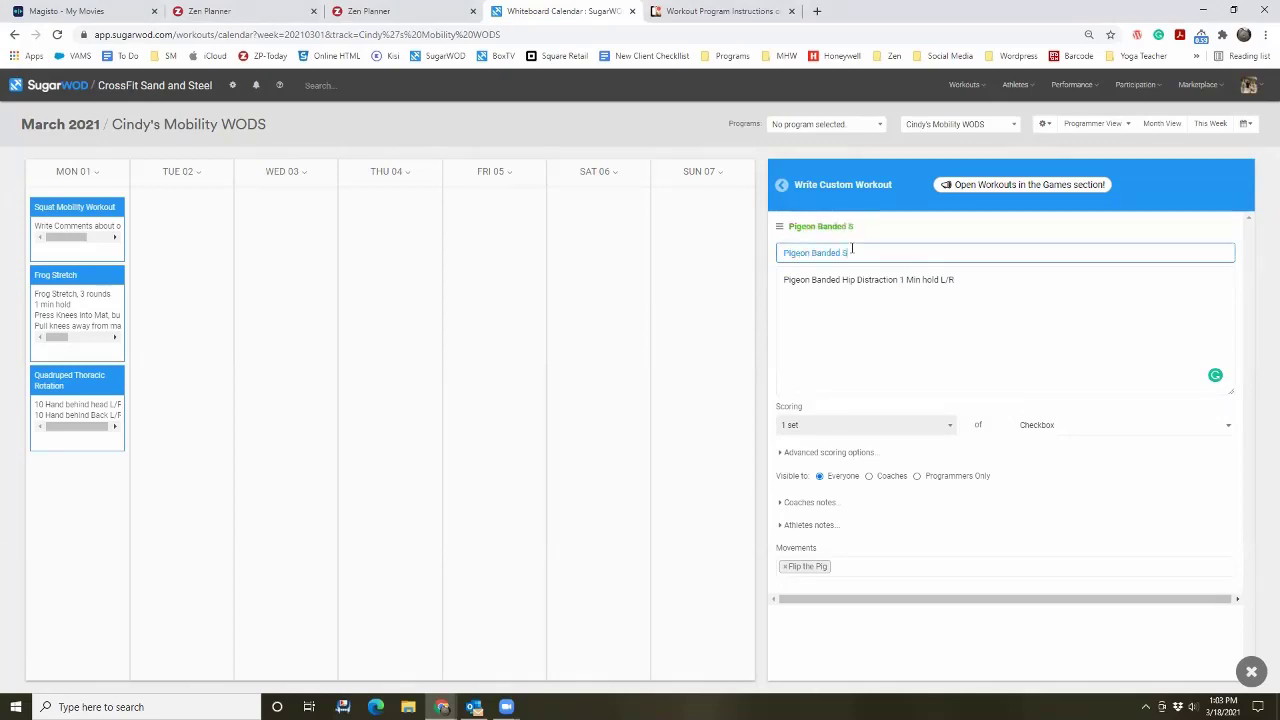
pyautogui.write('stracton')
pyautogui.press('BackSpace')
pyautogui.press('BackSpace')
pyautogui.write('tion')
pyautogui.moveTo(779, 226); pyautogui.dragTo(72, 462)
# Step: Replace the workout's name with "Banded Ankle Distraction" copied from the Private Training Workouts V2 document
pyautogui.hotkey('alt', 'Tab')
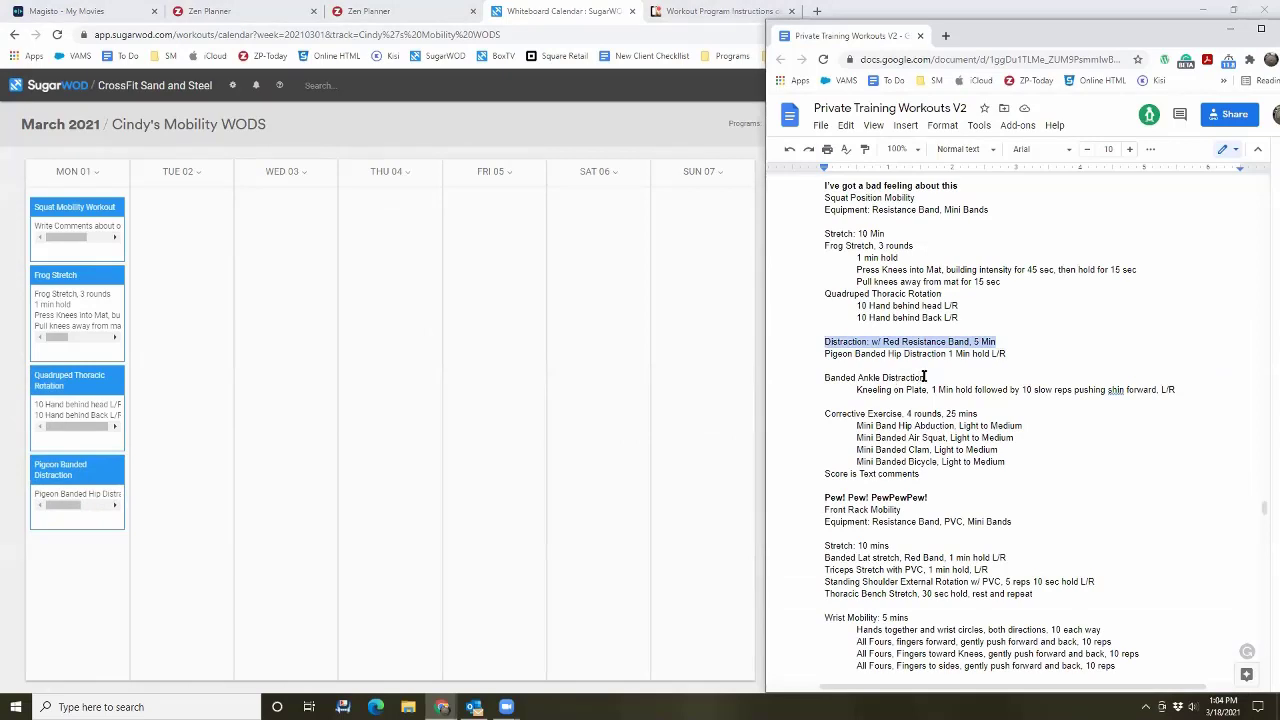
pyautogui.moveTo(925, 377); pyautogui.dragTo(816, 378)
pyautogui.hotkey('alt', 'Tab')
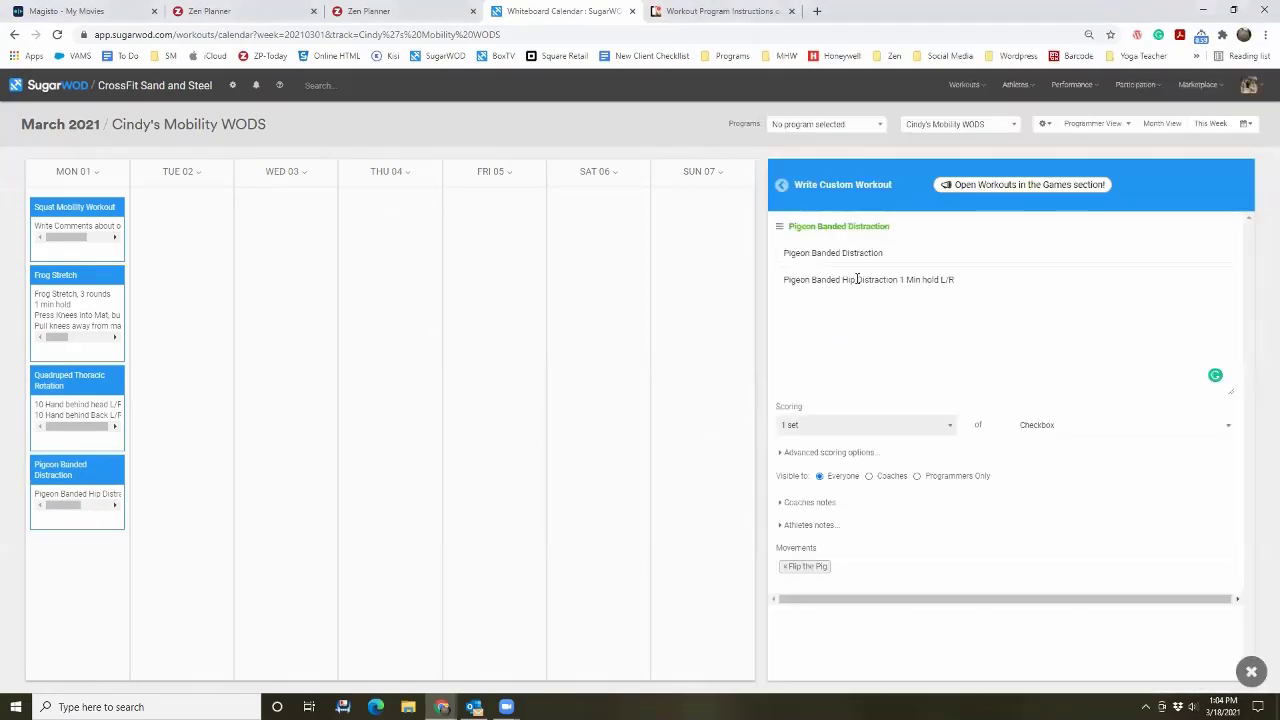
pyautogui.moveTo(887, 250); pyautogui.dragTo(717, 246)
# Step: Replace the description with the document's "Kneeling on Plate" line and schedule Banded Ankle Distraction below Pigeon Banded Distraction on Monday, March 1
pyautogui.hotkey('alt', 'Tab')
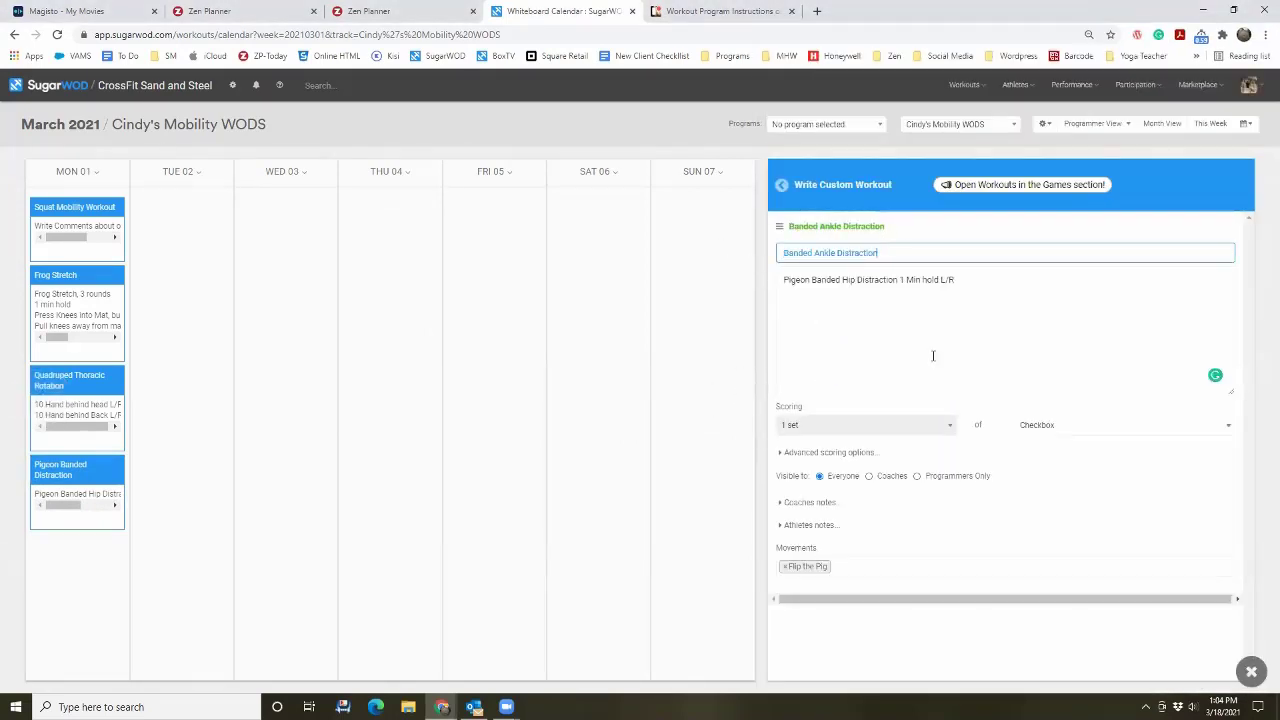
pyautogui.click(1180, 390)
pyautogui.moveTo(1177, 390); pyautogui.dragTo(855, 390)
pyautogui.hotkey('ctrl', 'c')
pyautogui.hotkey('alt', 'Tab')
pyautogui.tripleClick(962, 293)
pyautogui.hotkey('ctrl', 'v')
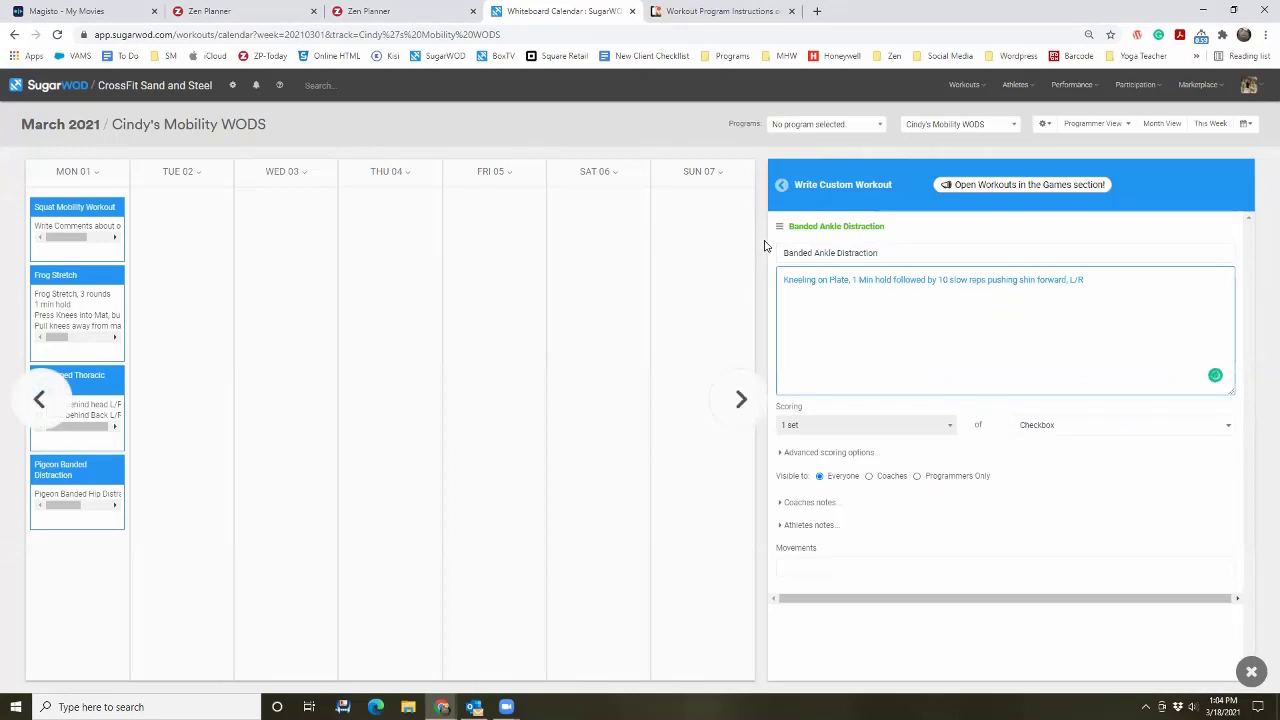
pyautogui.moveTo(790, 230); pyautogui.dragTo(80, 545)
# Step: Replace the workout's name with the "Corrective Exercise, 4 rounds, 25 mins" heading copied from the Private Training Workouts V2 document
pyautogui.hotkey('alt', 'Tab')
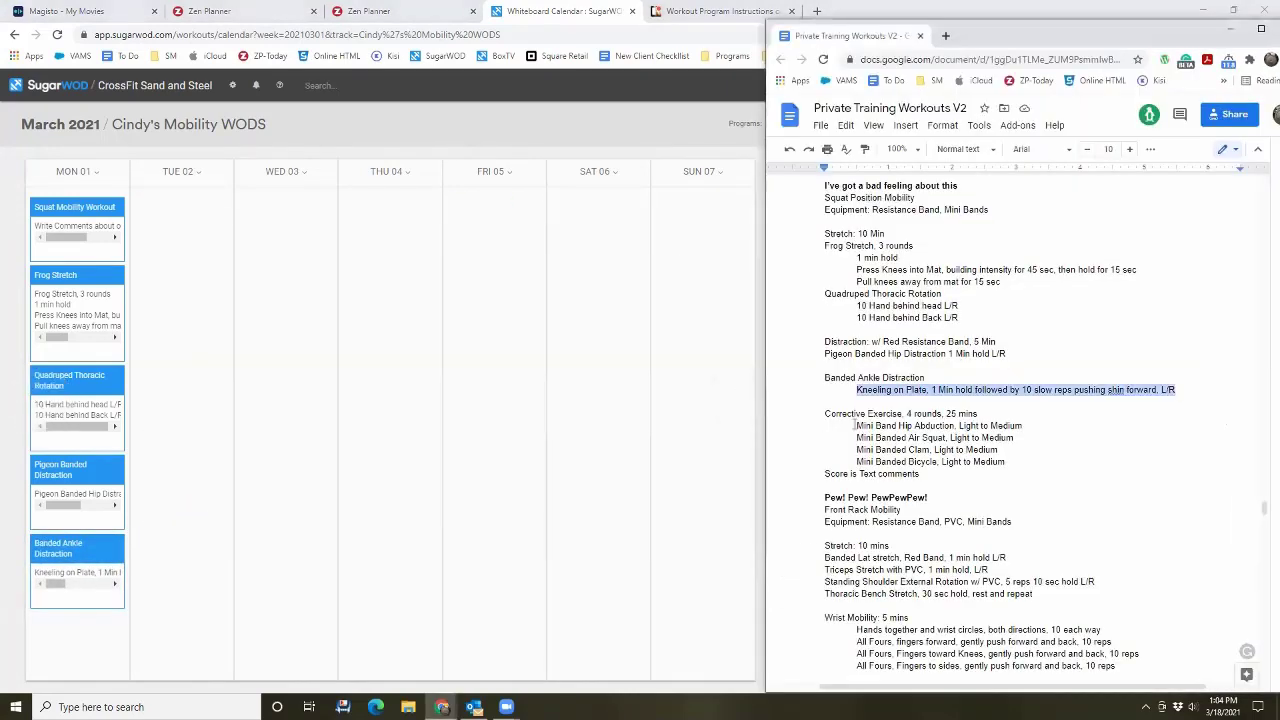
pyautogui.scroll(-1, 910, 394)
pyautogui.moveTo(993, 346); pyautogui.dragTo(816, 346)
pyautogui.hotkey('ctrl', 'c')
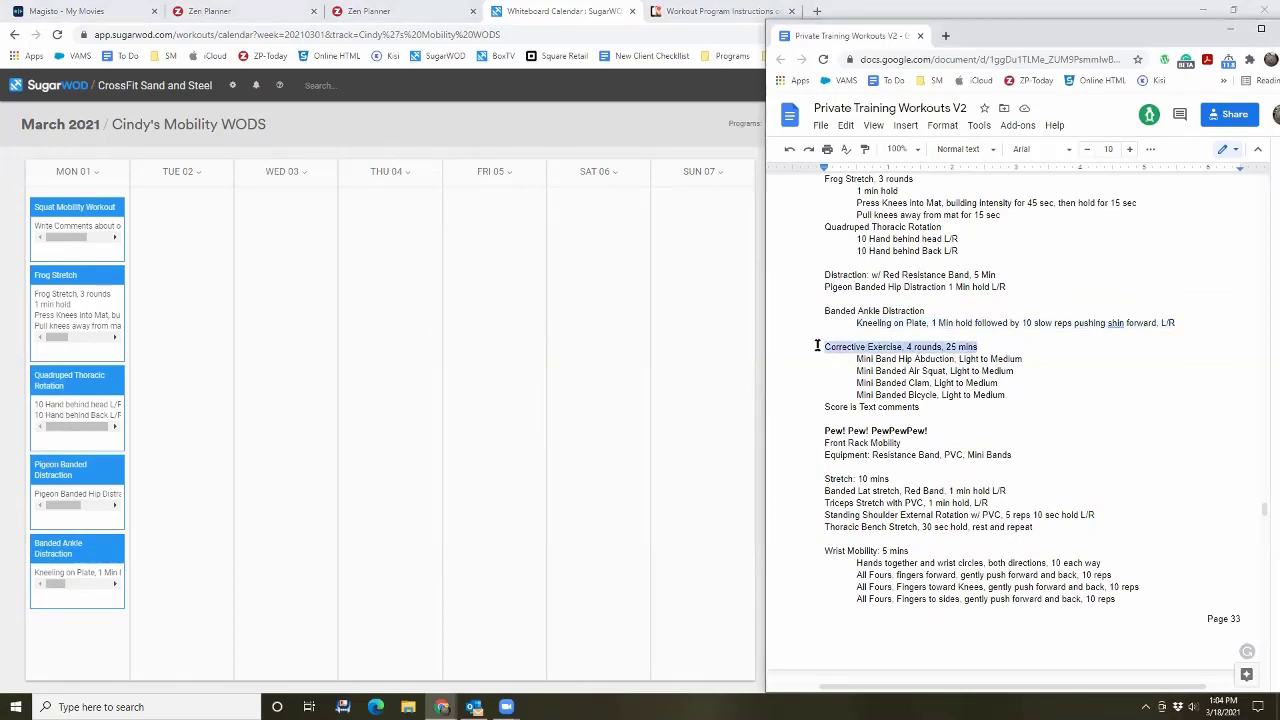
pyautogui.hotkey('alt', 'Tab')
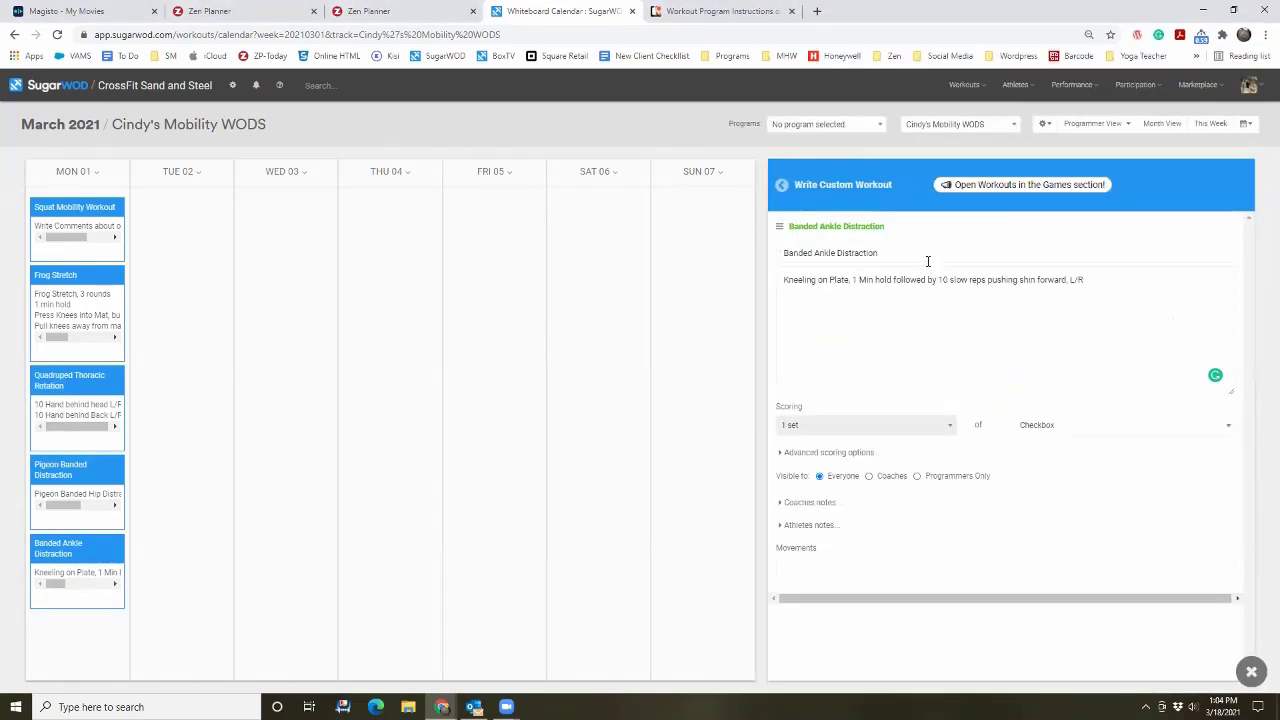
pyautogui.hotkey('ctrl', 'a')
pyautogui.hotkey('ctrl', 'v')
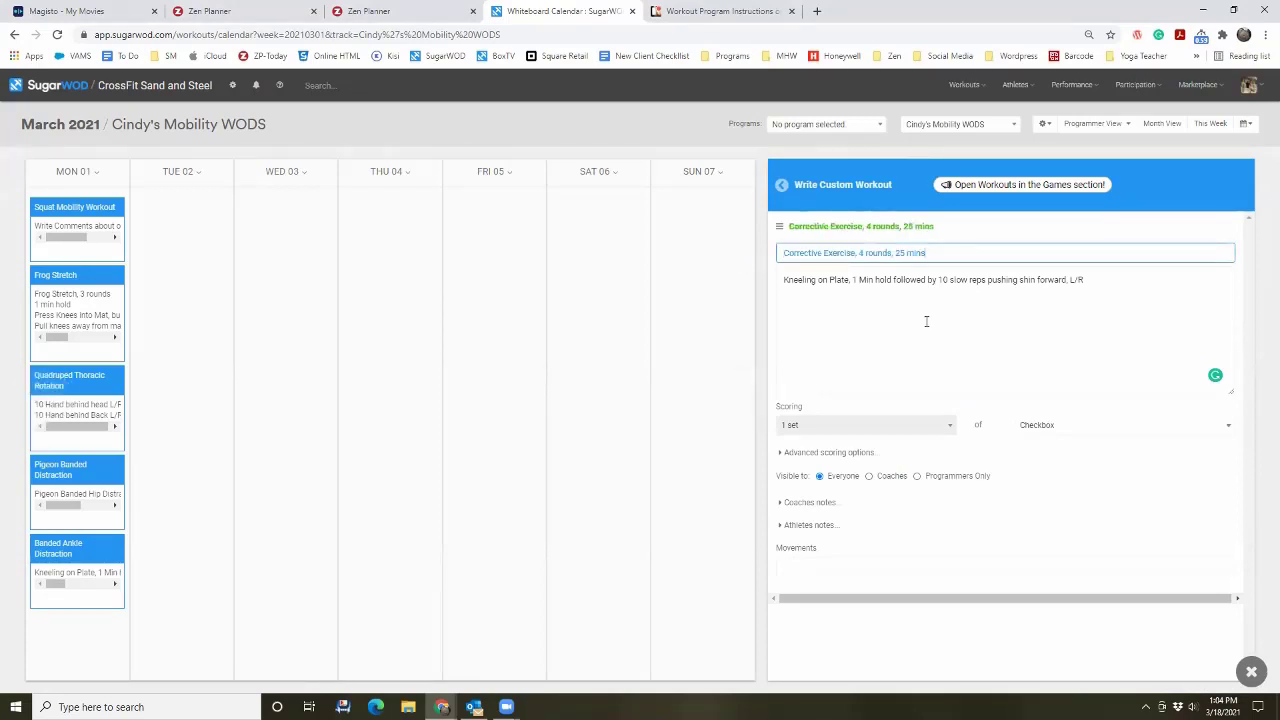
# Step: Remove the rounds and minutes from the workout's name and make it read "Corrective Exercise - Hip Abduction"
pyautogui.hotkey('alt', 'Tab')
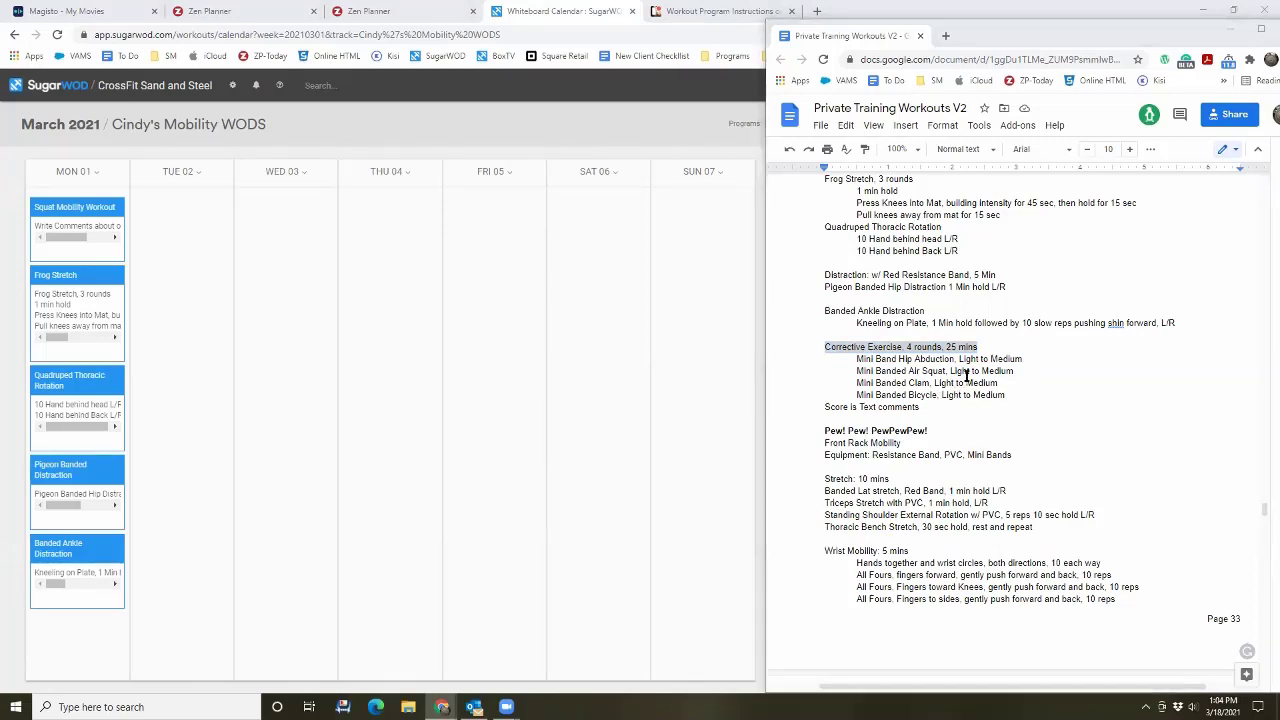
pyautogui.hotkey('alt', 'Tab')
pyautogui.moveTo(951, 252); pyautogui.dragTo(858, 252)
pyautogui.press('Left')
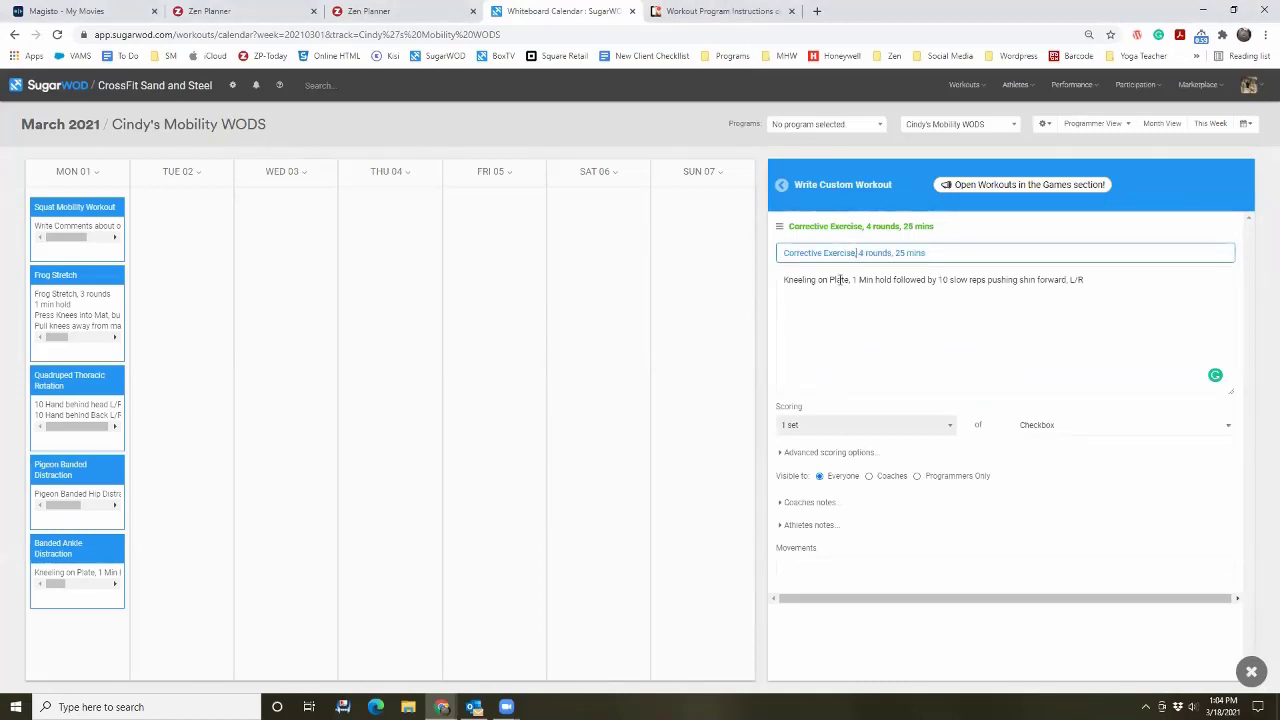
pyautogui.hotkey('shift', 'End')
pyautogui.press('BackSpace')
pyautogui.write('- Hi')
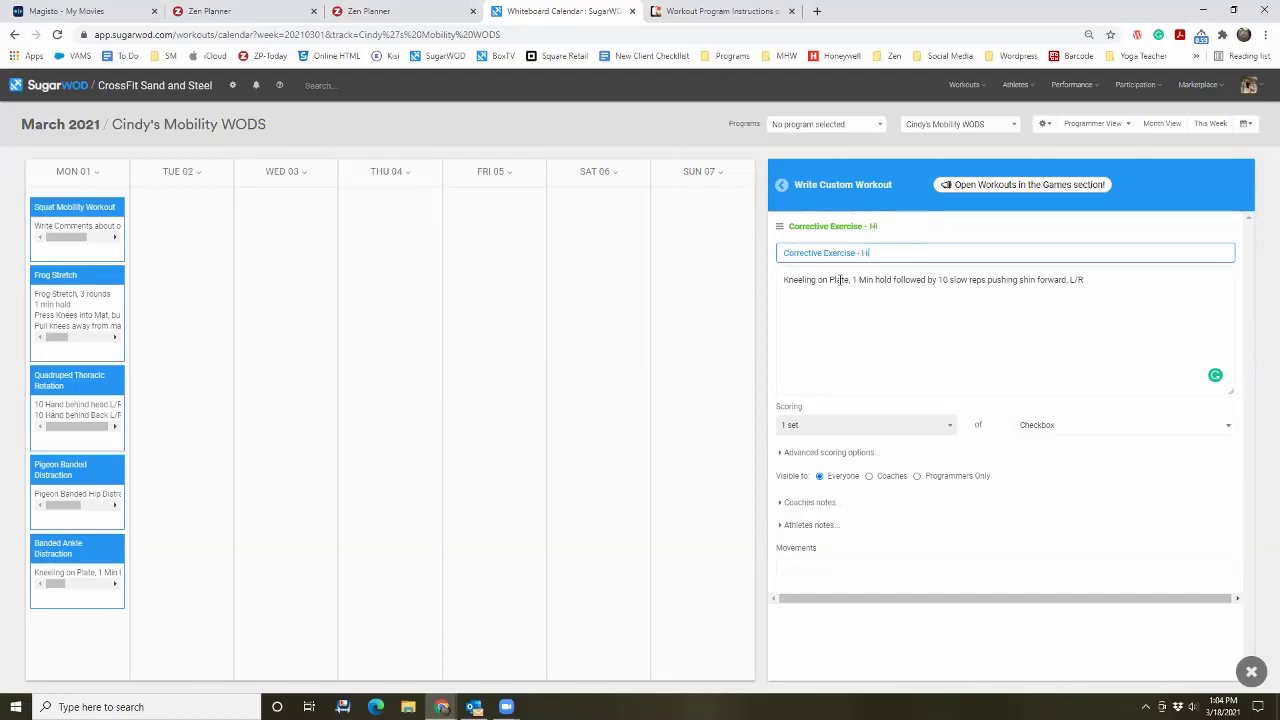
pyautogui.write('p Abduction')
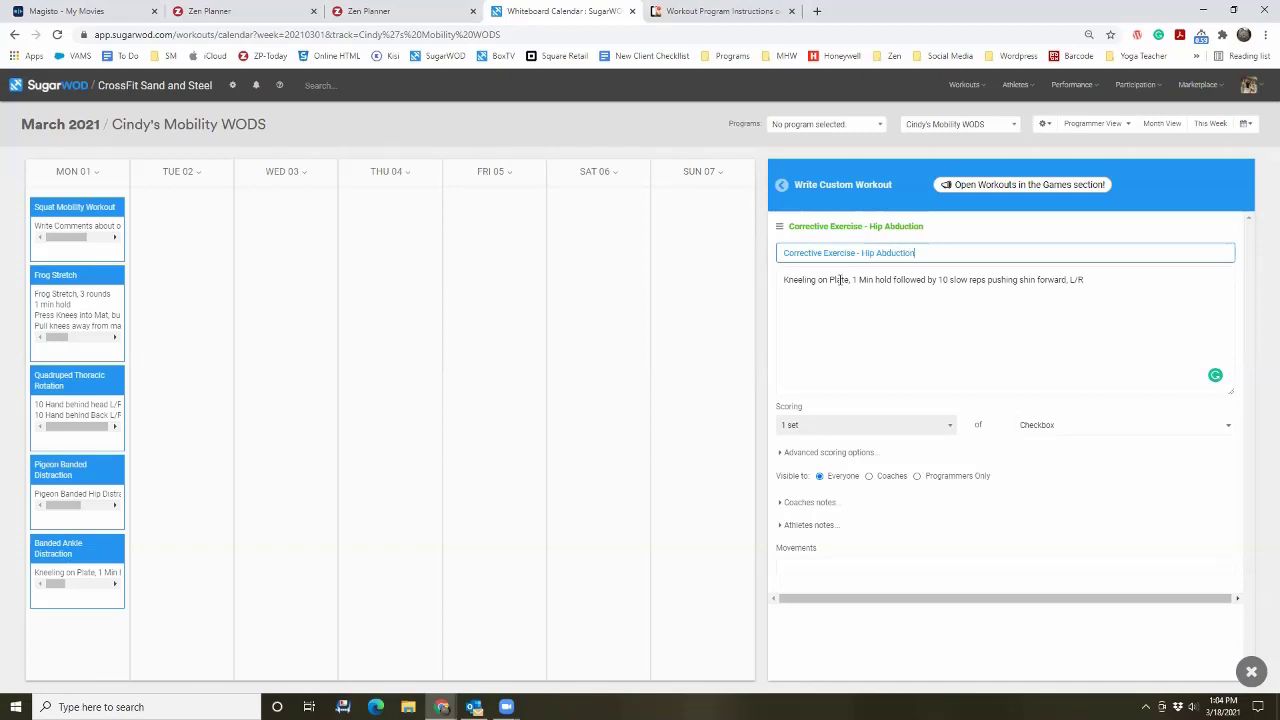
# Step: Remove the indents from the four Mini Band exercise lines under Corrective Exercise in the Private Training Workouts V2 document
pyautogui.hotkey('alt', 'Tab')
pyautogui.moveTo(1008, 398); pyautogui.dragTo(848, 362)
pyautogui.click(835, 360)
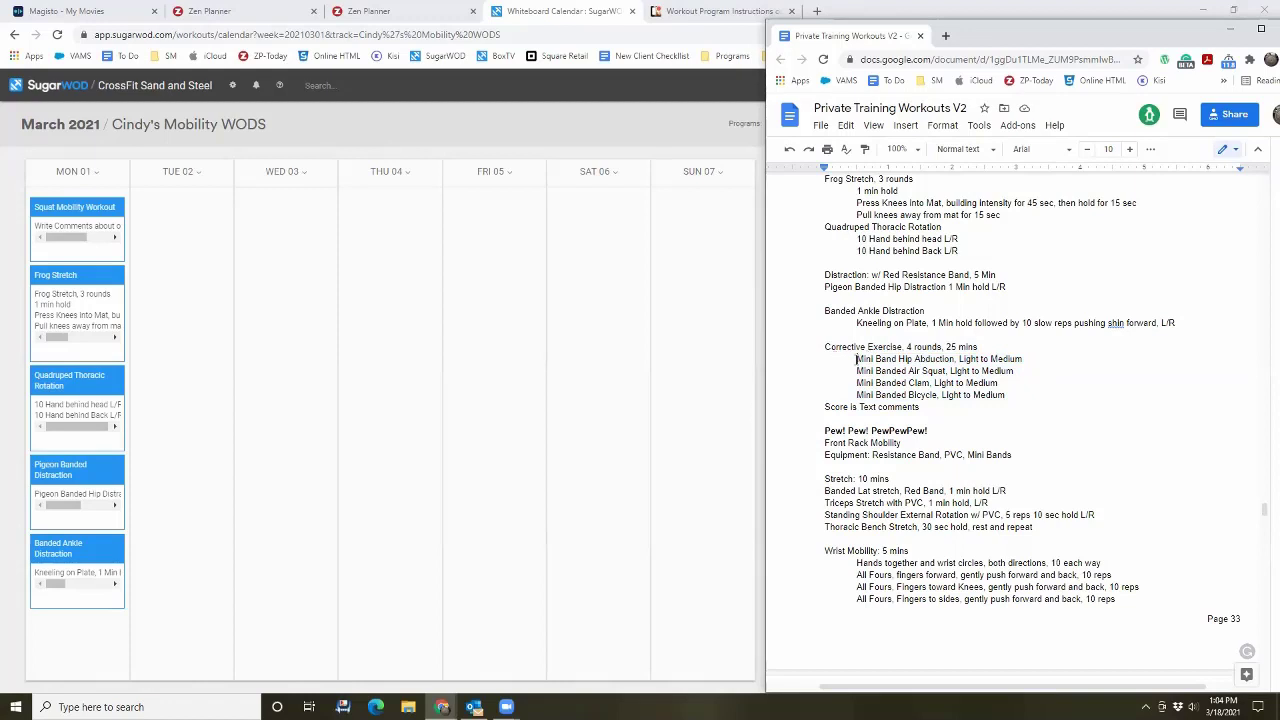
pyautogui.hotkey('shift', 'Left')
pyautogui.press('BackSpace')
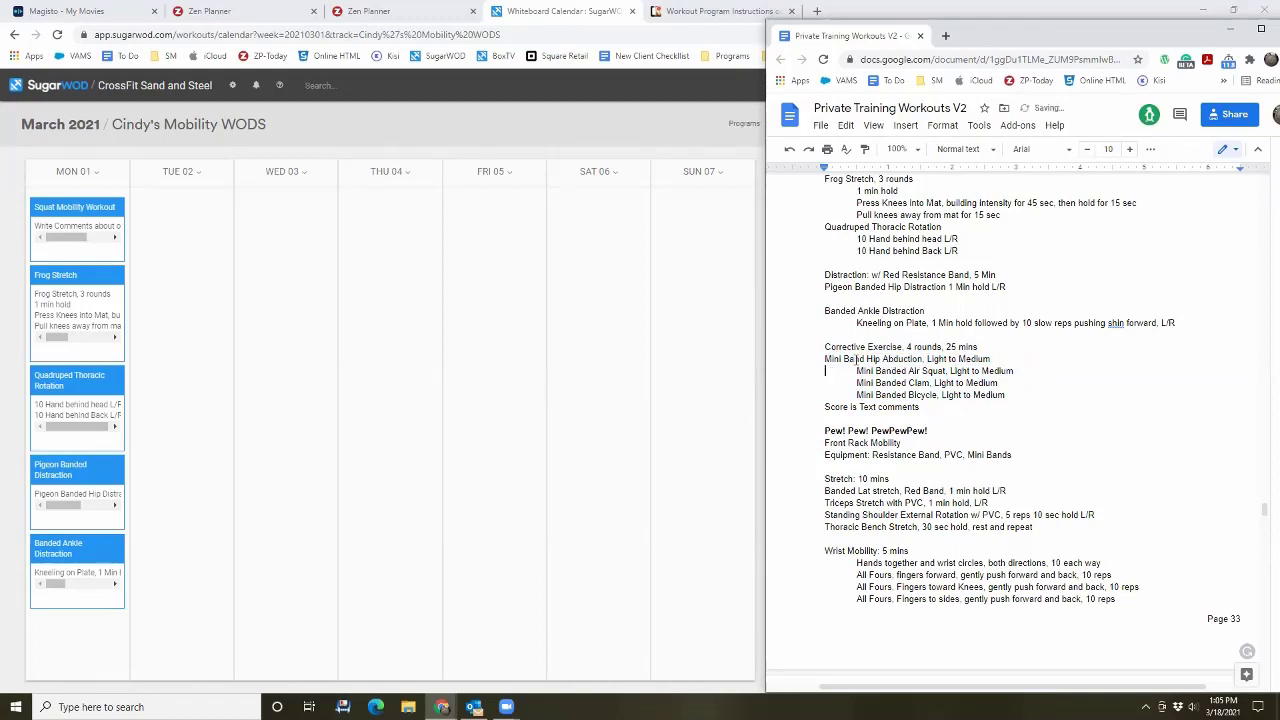
pyautogui.hotkey('shift', 'Right')
pyautogui.press('BackSpace')
pyautogui.press('Down')
pyautogui.hotkey('shift', 'Right')
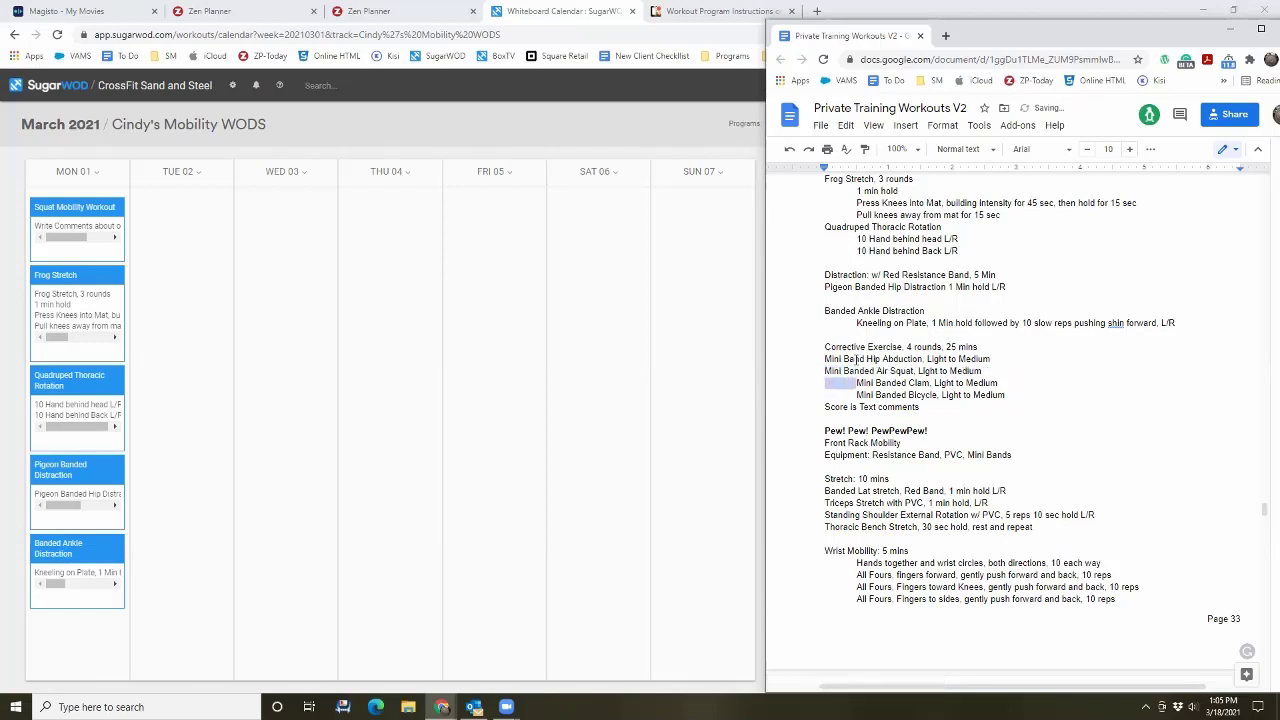
pyautogui.press('BackSpace')
pyautogui.press('Down')
pyautogui.hotkey('shift', 'Right')
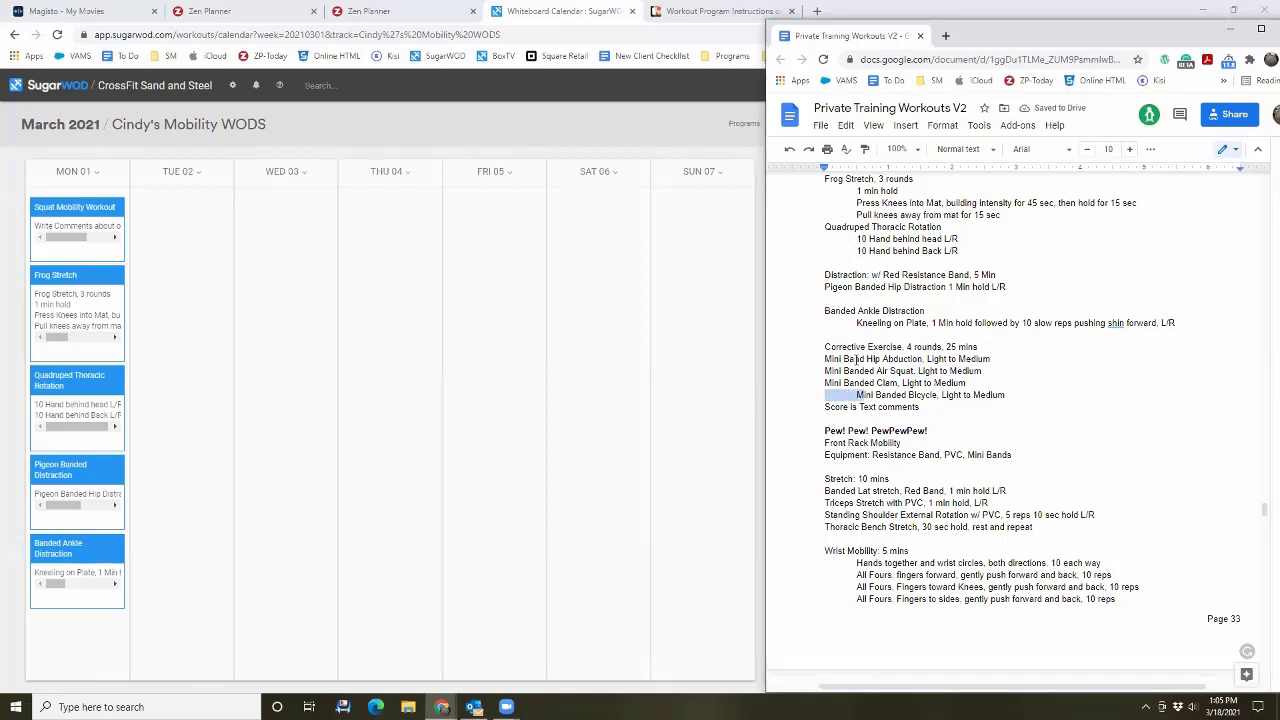
pyautogui.press('BackSpace')
# Step: Turn the four Mini Band exercise lines under Corrective Exercise into bulleted list items
pyautogui.write('*')
pyautogui.press('Up')
pyautogui.press('Left')
pyautogui.press('Left')
pyautogui.write('*')
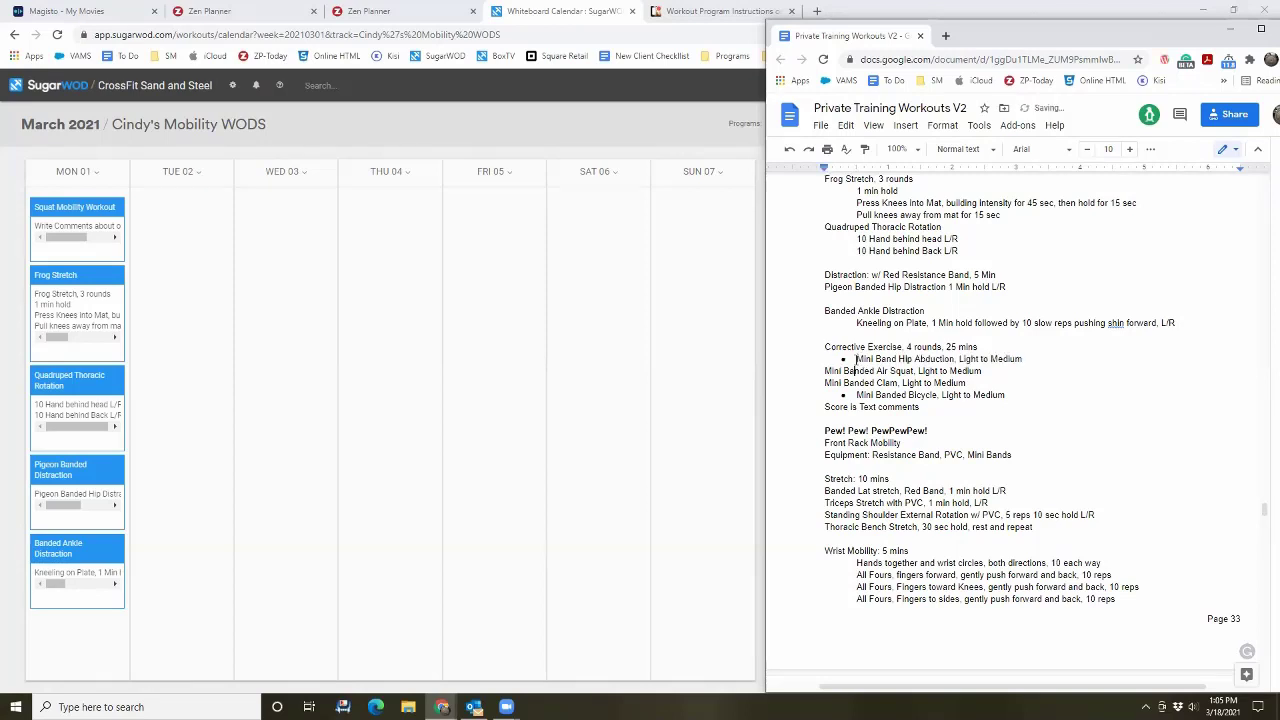
pyautogui.press('Down')
pyautogui.press('Home')
pyautogui.write('*')
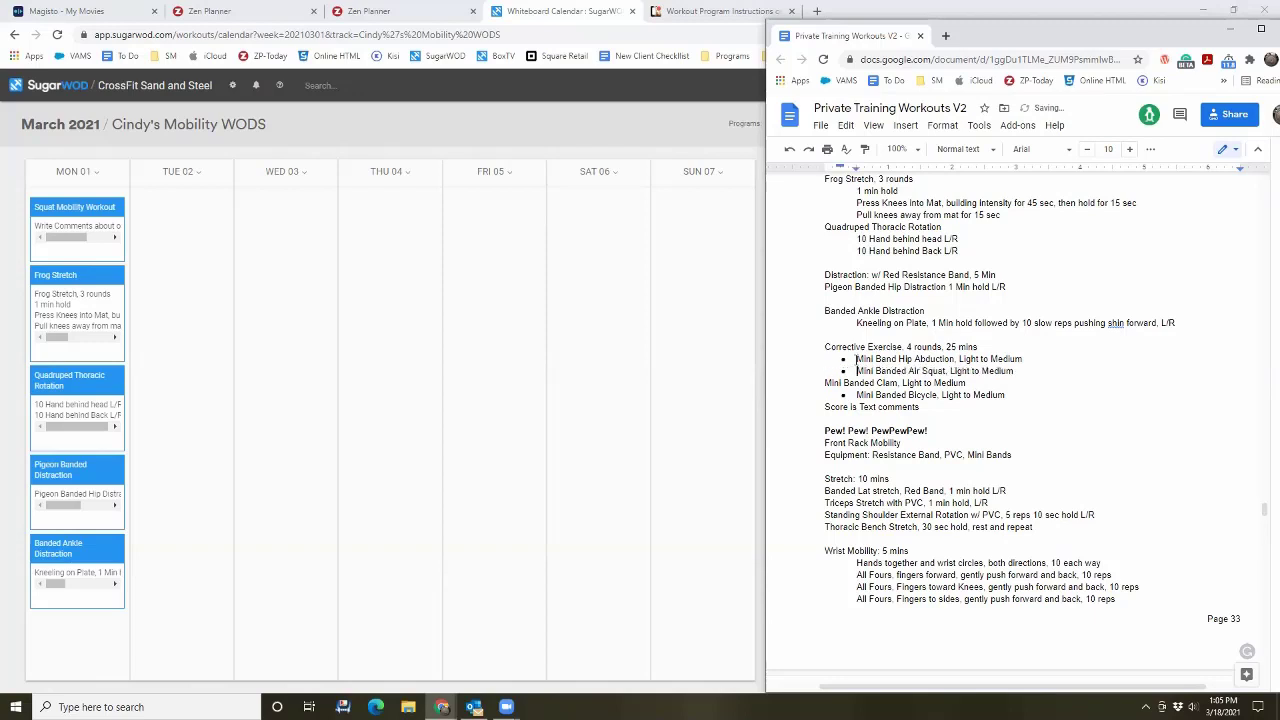
pyautogui.press('Down')
pyautogui.write('*')
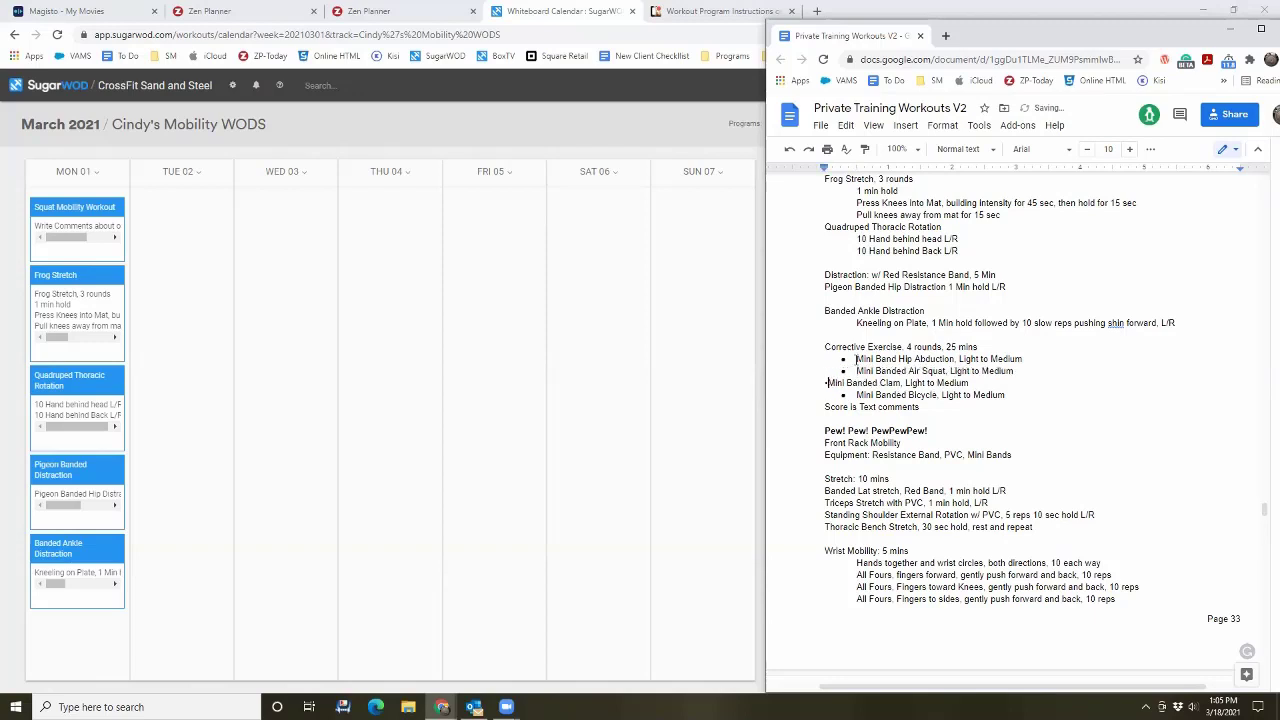
# Step: Replace the custom workout's description with the Corrective Exercise heading and its four Mini Band lines copied from the document
pyautogui.moveTo(1015, 396); pyautogui.dragTo(805, 349)
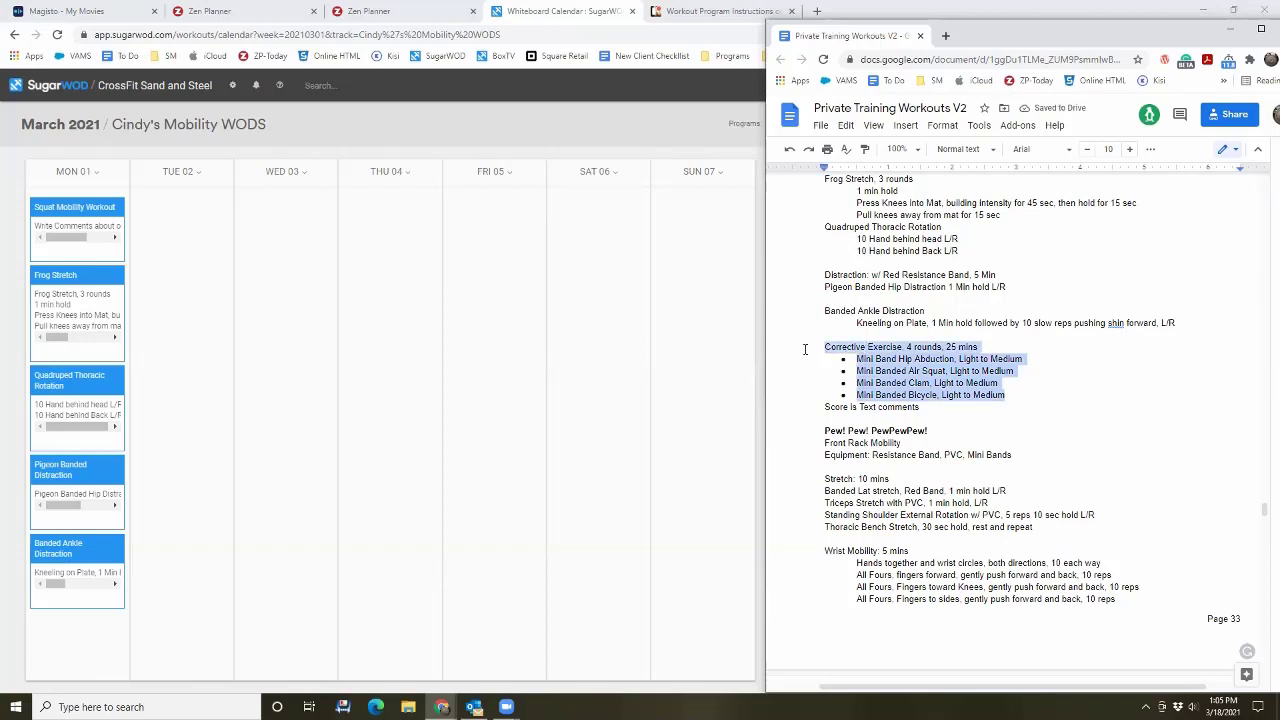
pyautogui.click(762, 355)
pyautogui.click(968, 308)
pyautogui.hotkey('ctrl', 'a')
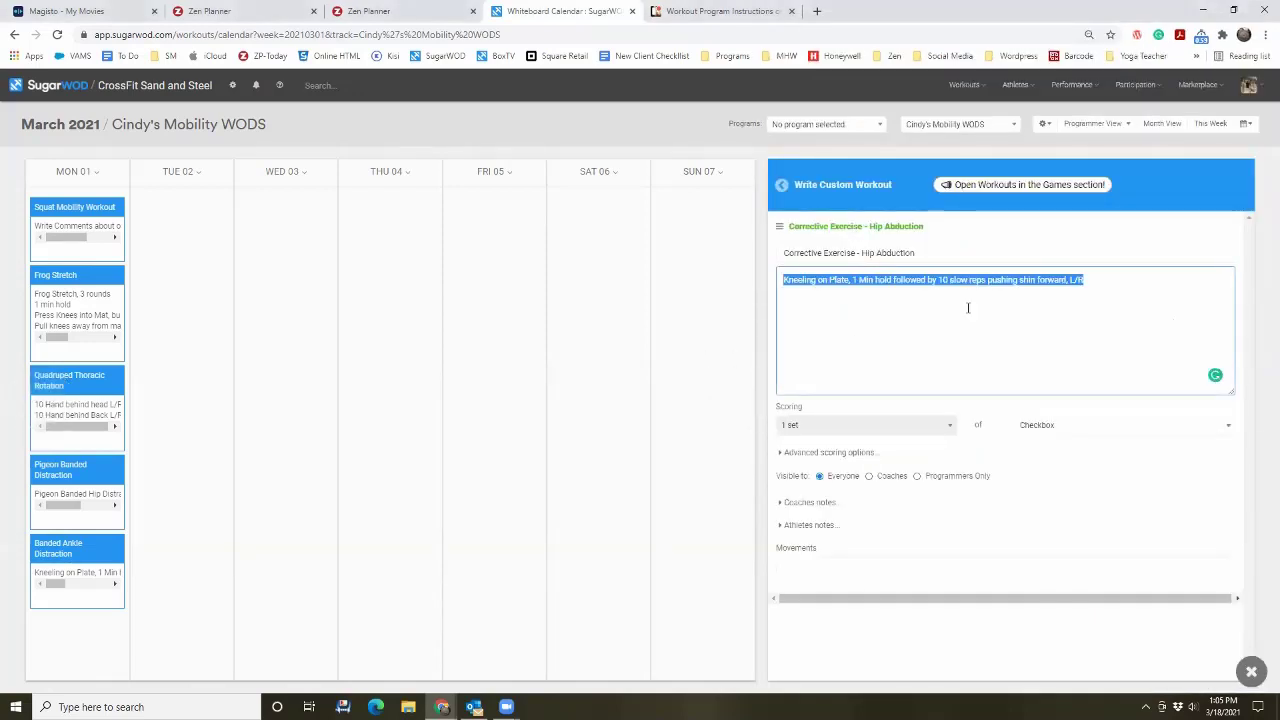
pyautogui.write('Corrective Exercise, 3 rounds, 25 mins Mini Band Hip Abduction, Light to Medium Mini Banded Air Squat, Light to Medium Mini Banded Clam, Light to Medium Mini Banded Bicycle, Light to Medium')
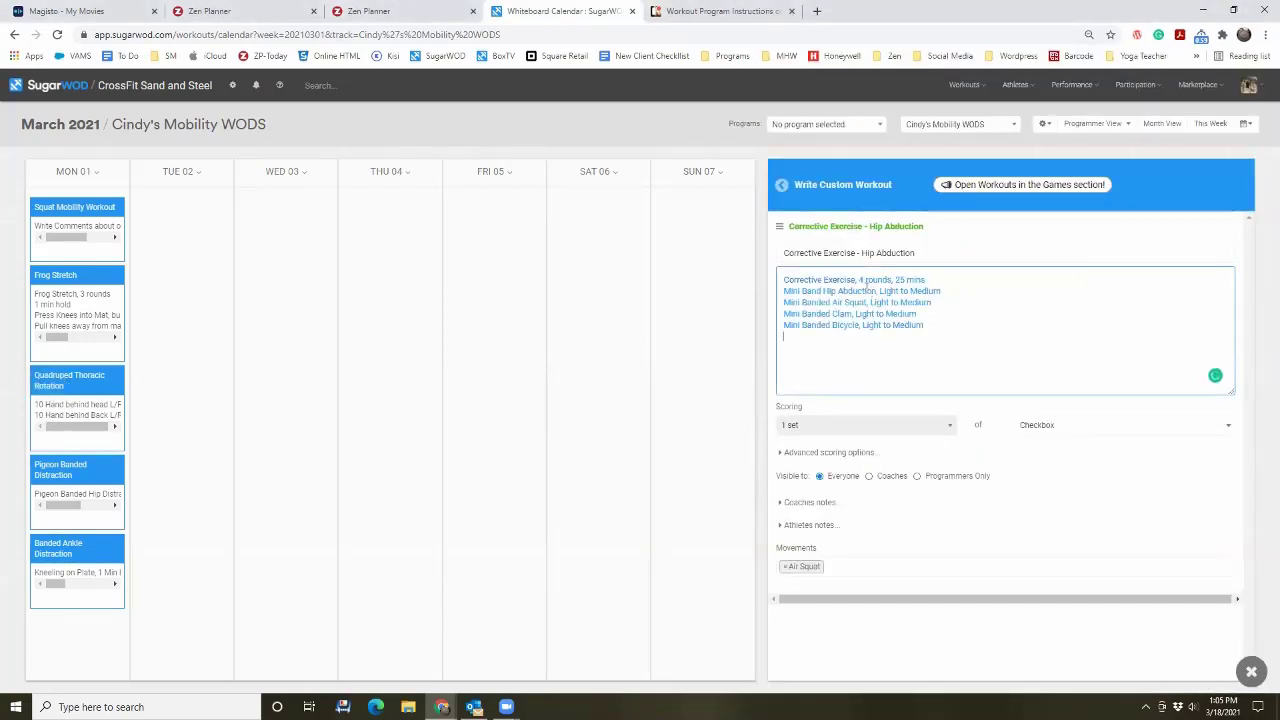
# Step: Shorten the first line of the custom workout's description to "4 rounds", removing the Corrective Exercise heading and the minutes
pyautogui.click(860, 281)
pyautogui.hotkey('shift', 'Home')
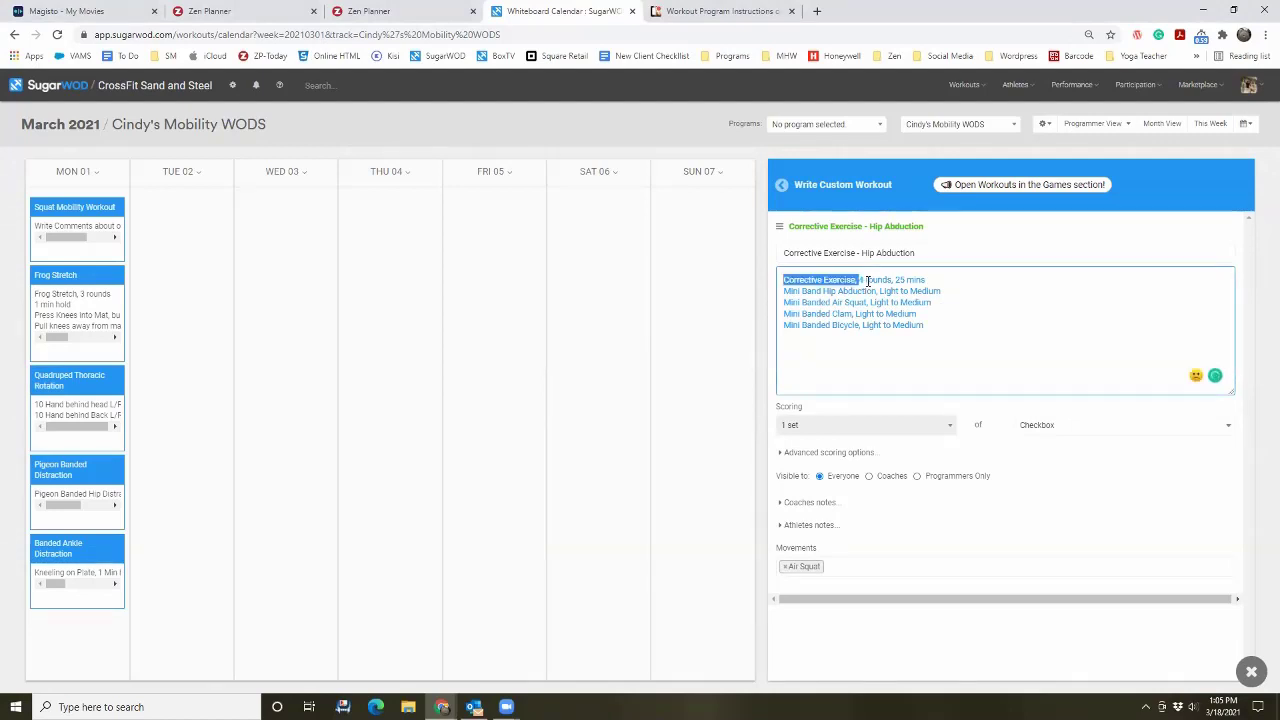
pyautogui.press('BackSpace')
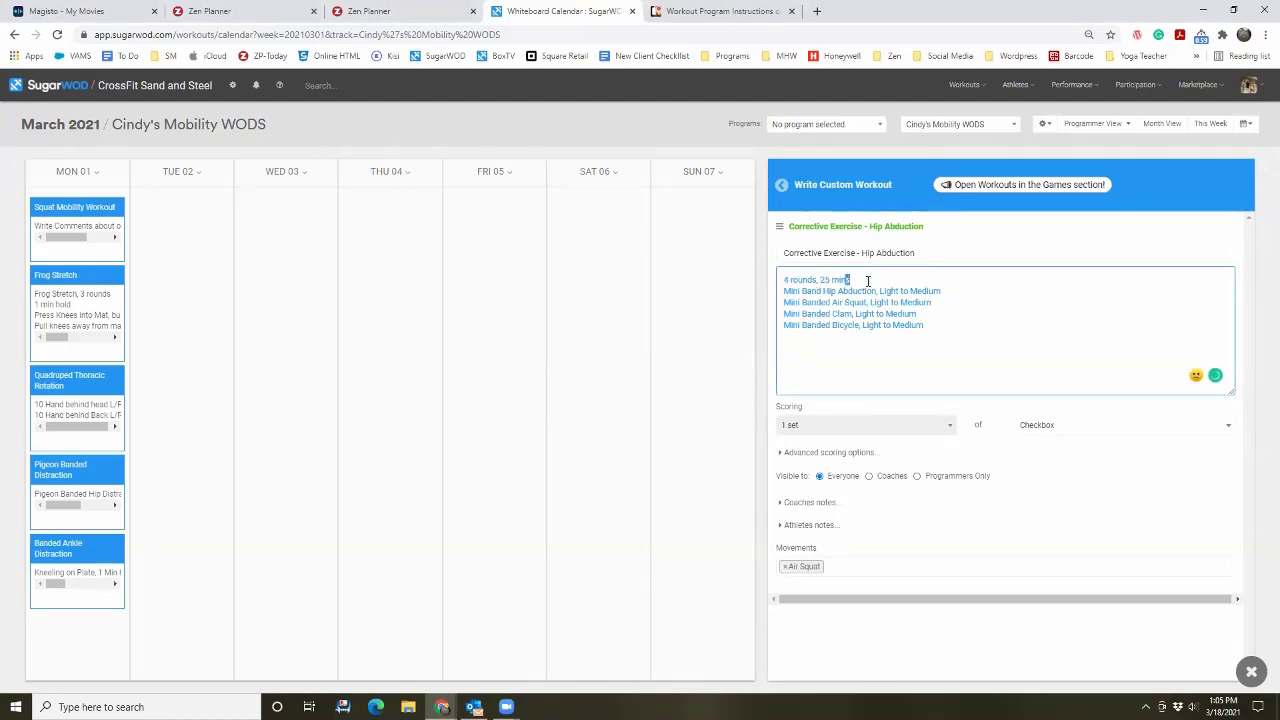
pyautogui.hotkey('ctrl', 'shift', 'Left')
pyautogui.hotkey('ctrl', 'shift', 'Left')
pyautogui.press('BackSpace')
# Step: Add "Time Cap: 25 Minutes" below the exercise lines of the description, separated by a blank line
pyautogui.press('Down')
pyautogui.press('Down')
pyautogui.press('Down')
pyautogui.press('Down')
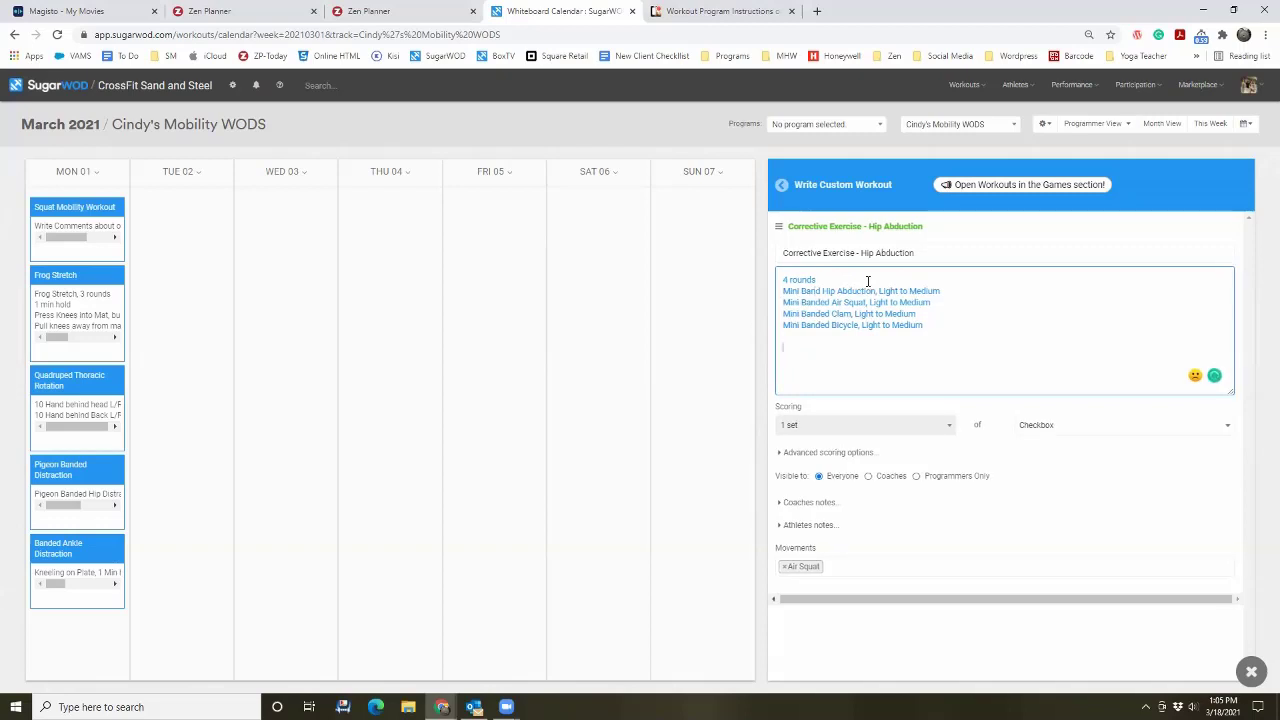
pyautogui.write('Time Cap: 25 Minut')
# Step: Put a bullet in front of each of the four Mini Band exercise lines in the workout description
pyautogui.press('Up')
pyautogui.press('Up')
pyautogui.press('Up')
pyautogui.press('Up')
pyautogui.write('-')
pyautogui.press('Down')
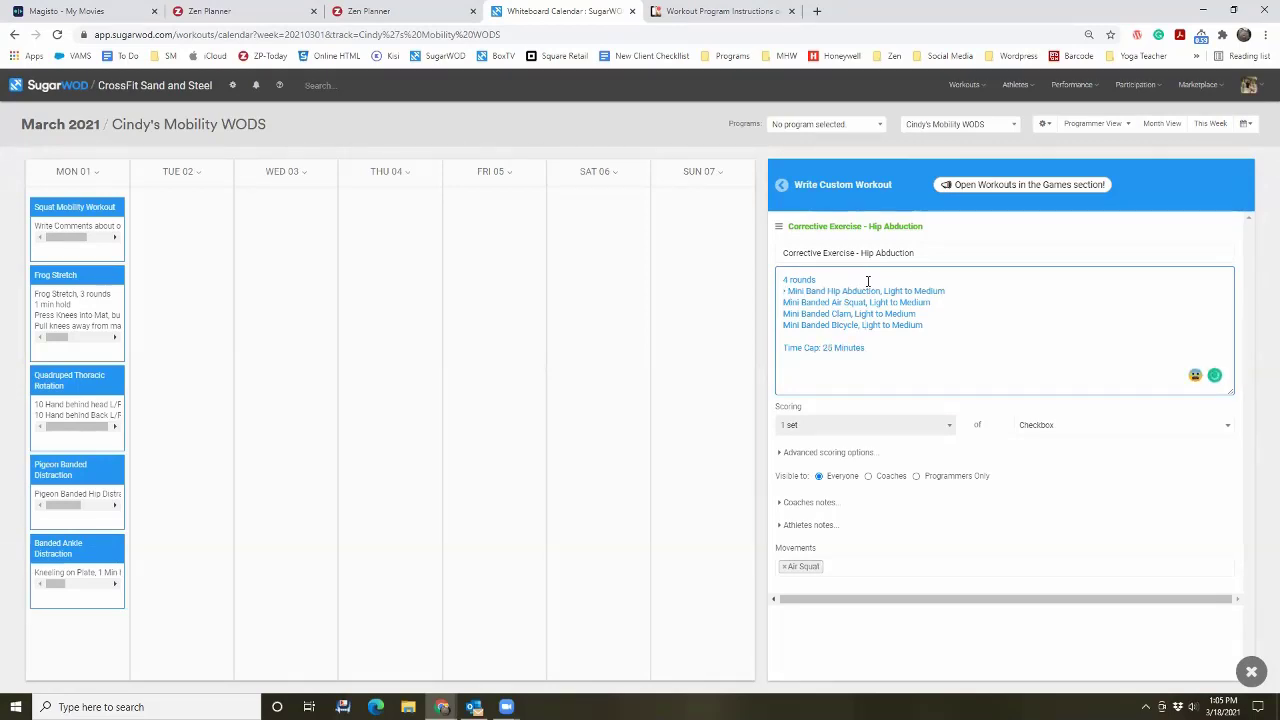
pyautogui.write('-')
pyautogui.press('Down')
pyautogui.write('-')
pyautogui.press('Home')
pyautogui.write('-')
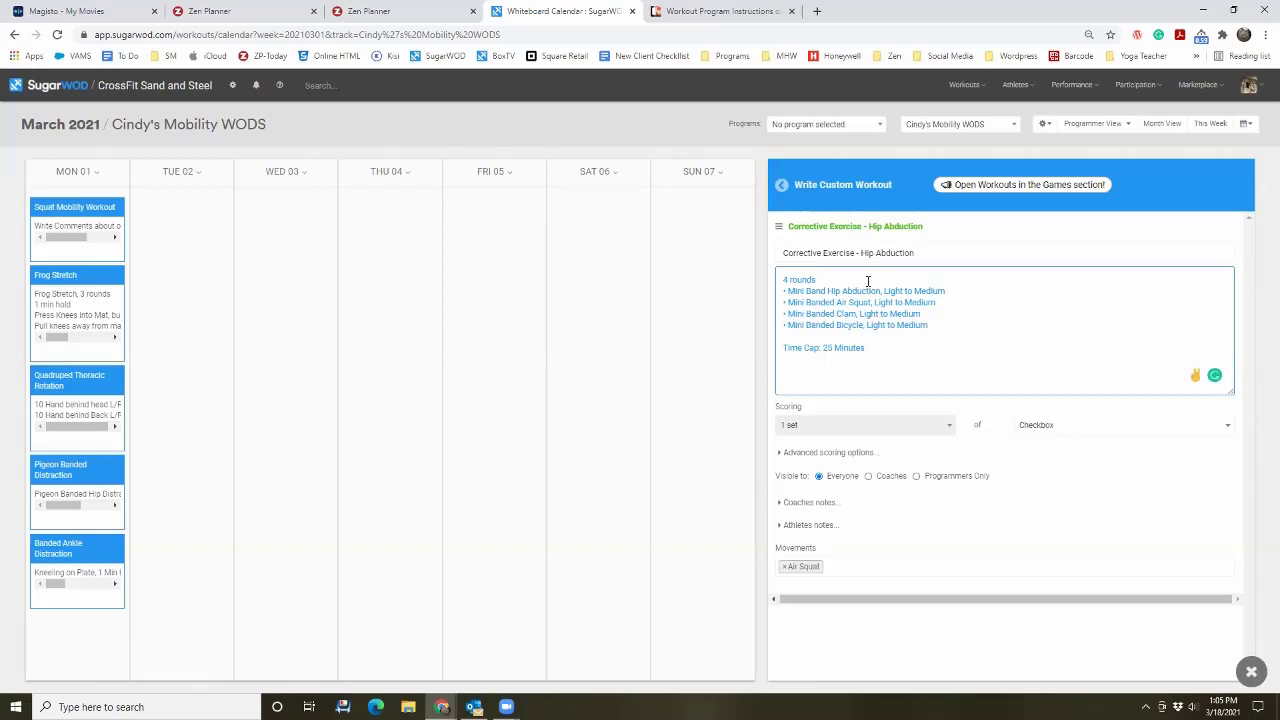
# Step: Score the workout as Other / Text and place it at the end of Monday, March 1, closing the workout form
pyautogui.click(1052, 428)
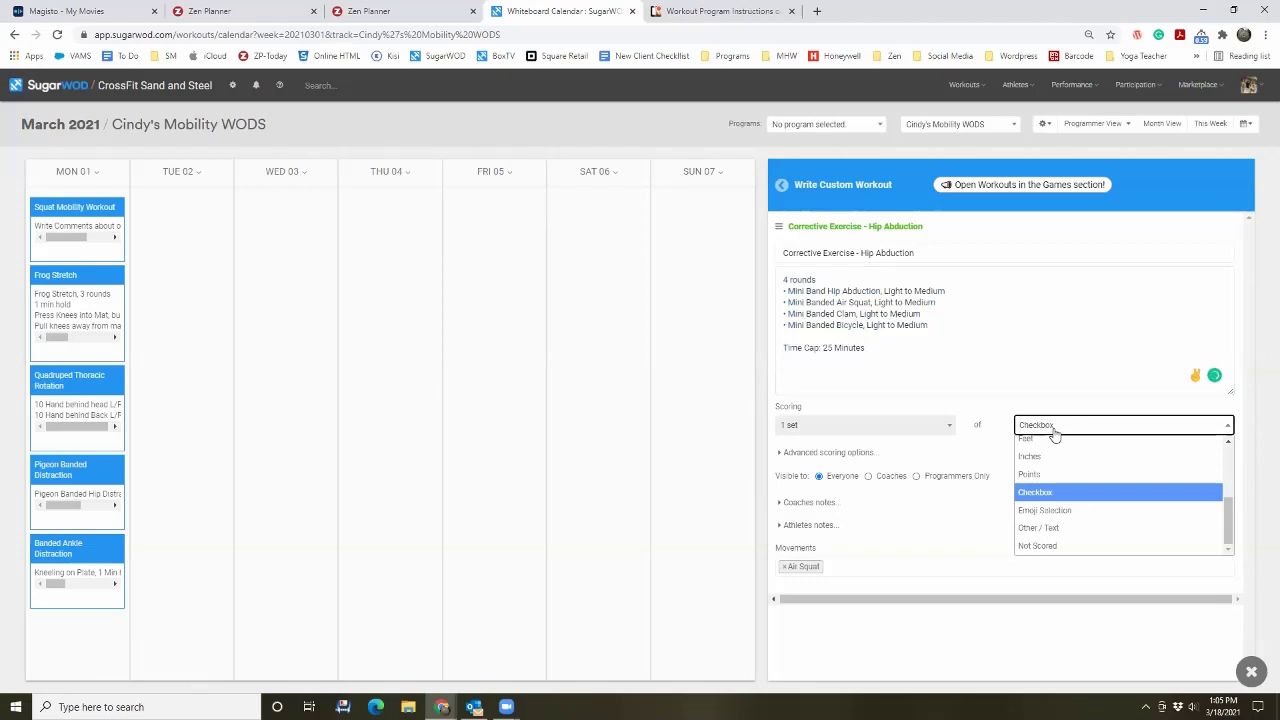
pyautogui.click(1088, 528)
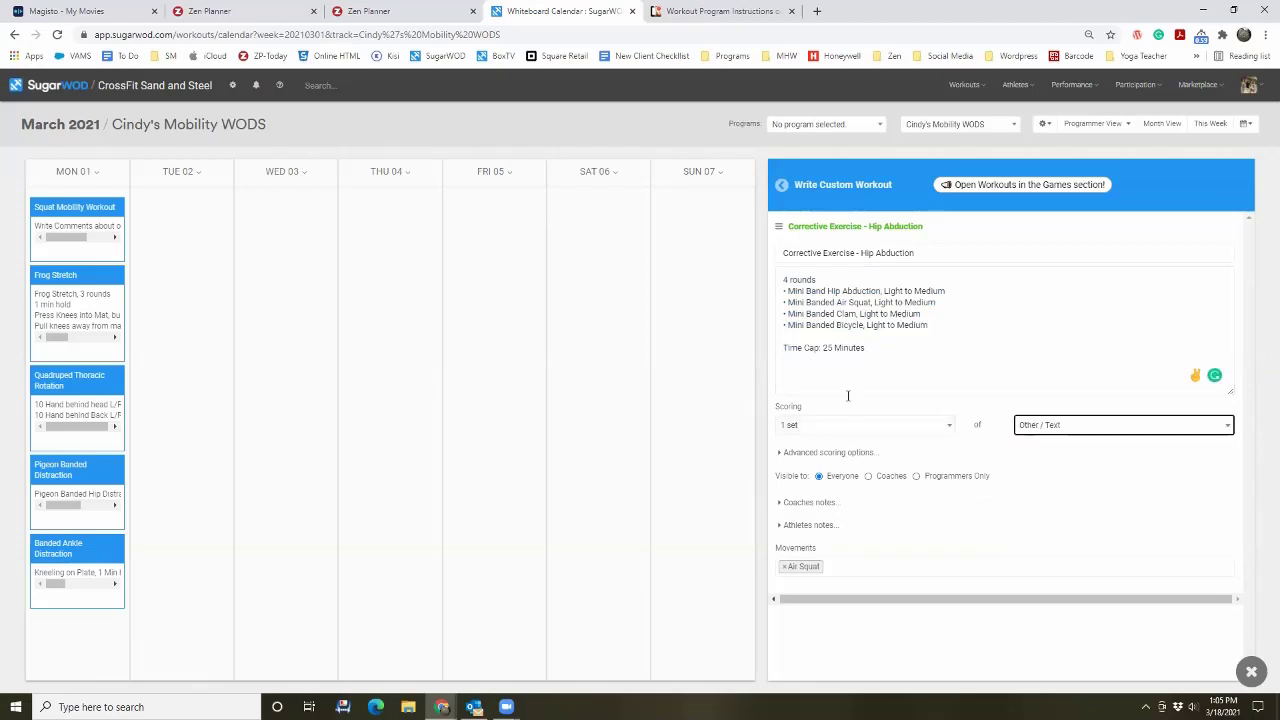
pyautogui.moveTo(781, 226); pyautogui.dragTo(62, 632)
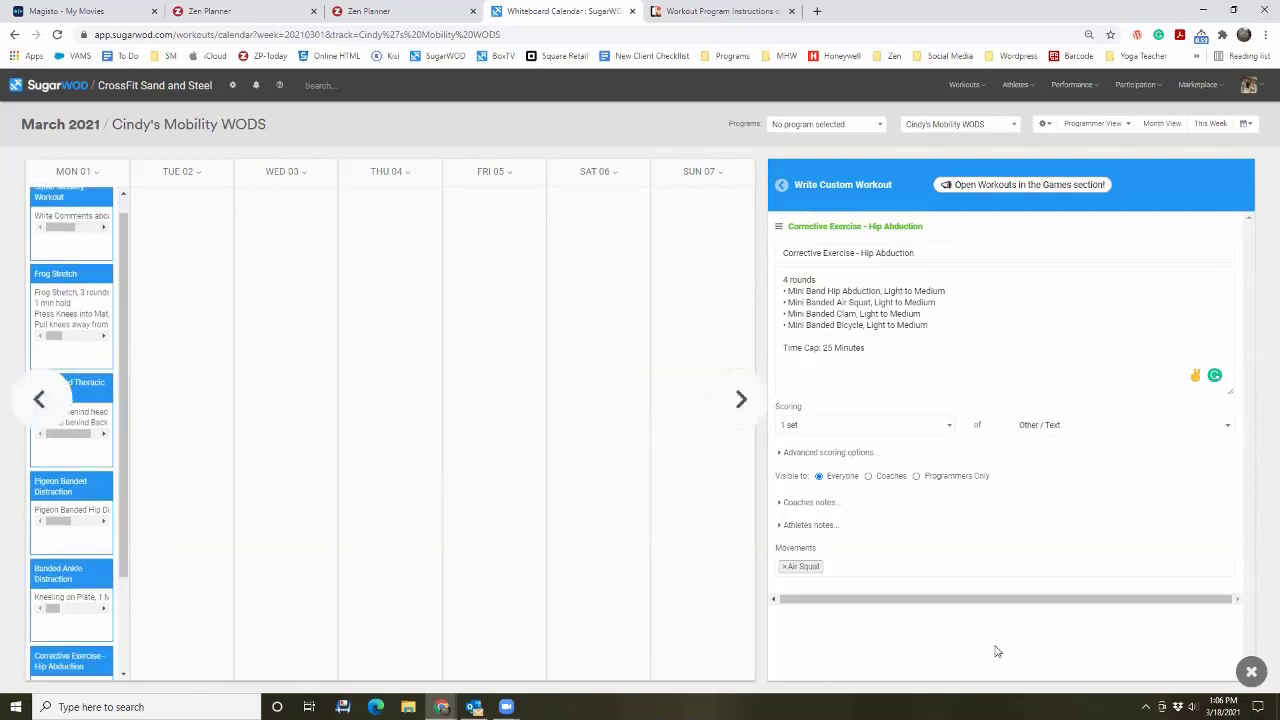
pyautogui.click(1254, 674)
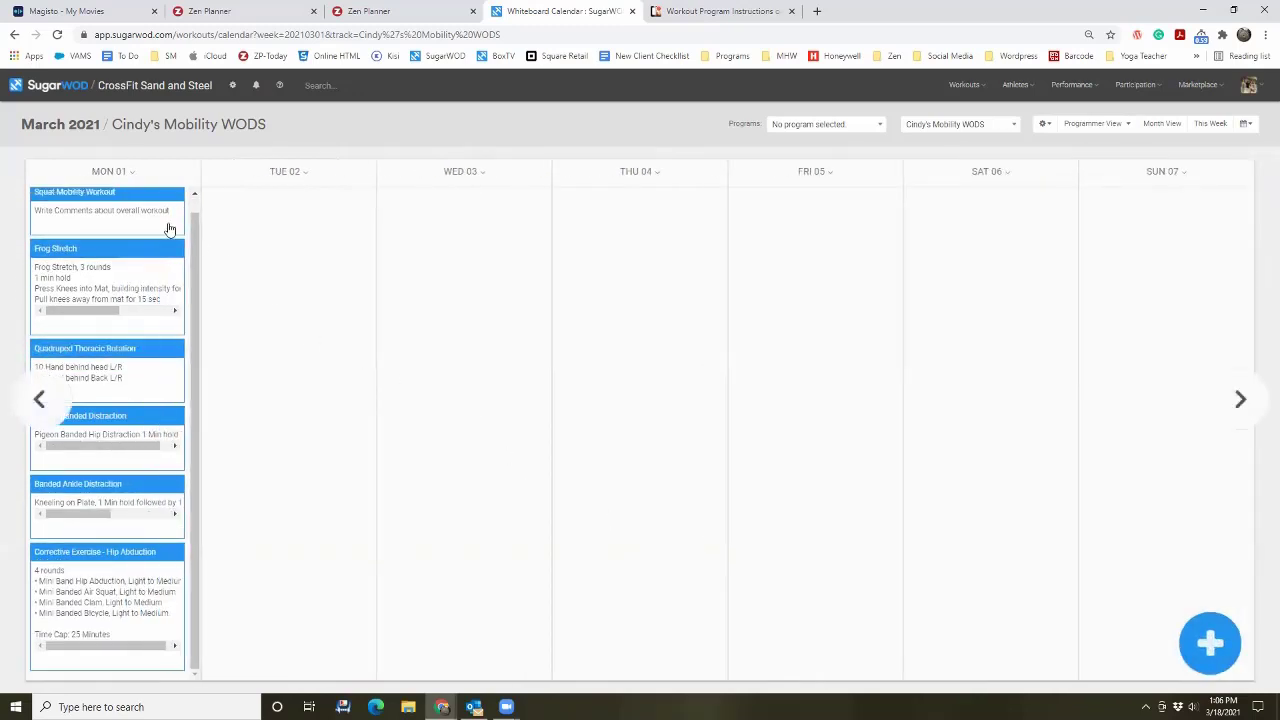
# Step: Preview all of Monday, March 1's workouts and their print layout, and leave without printing
pyautogui.click(135, 175)
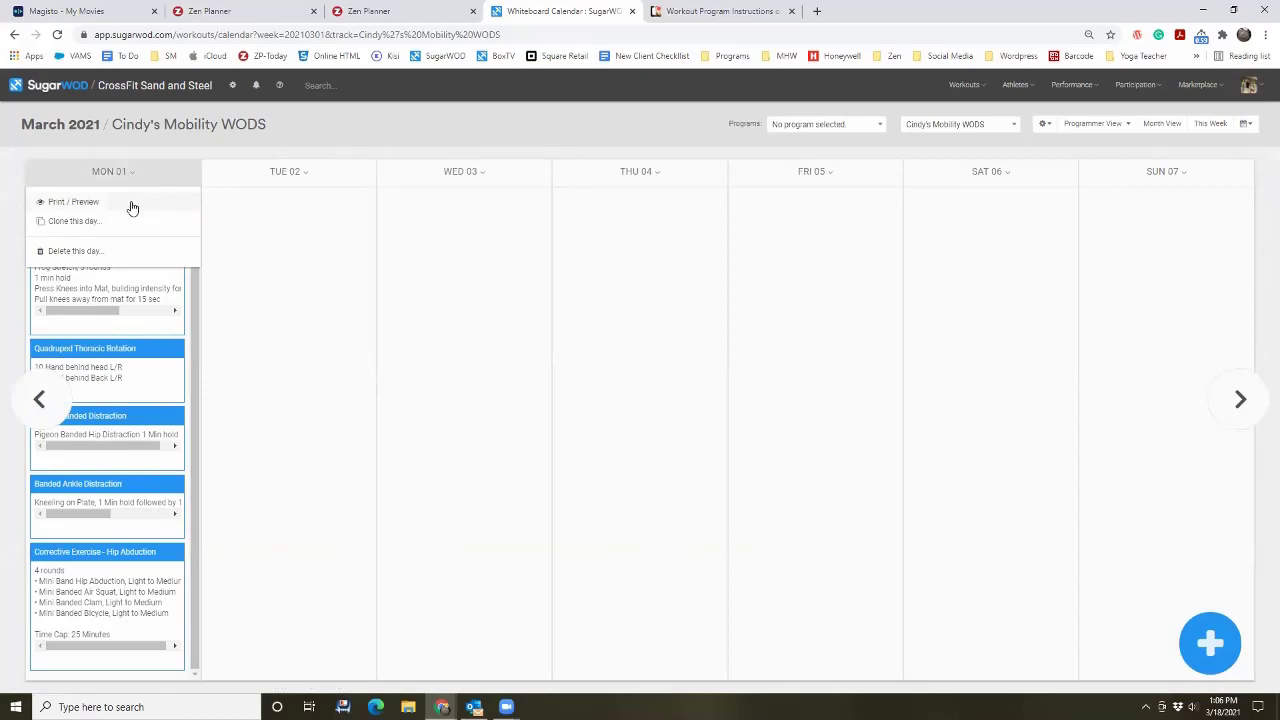
pyautogui.click(132, 202)
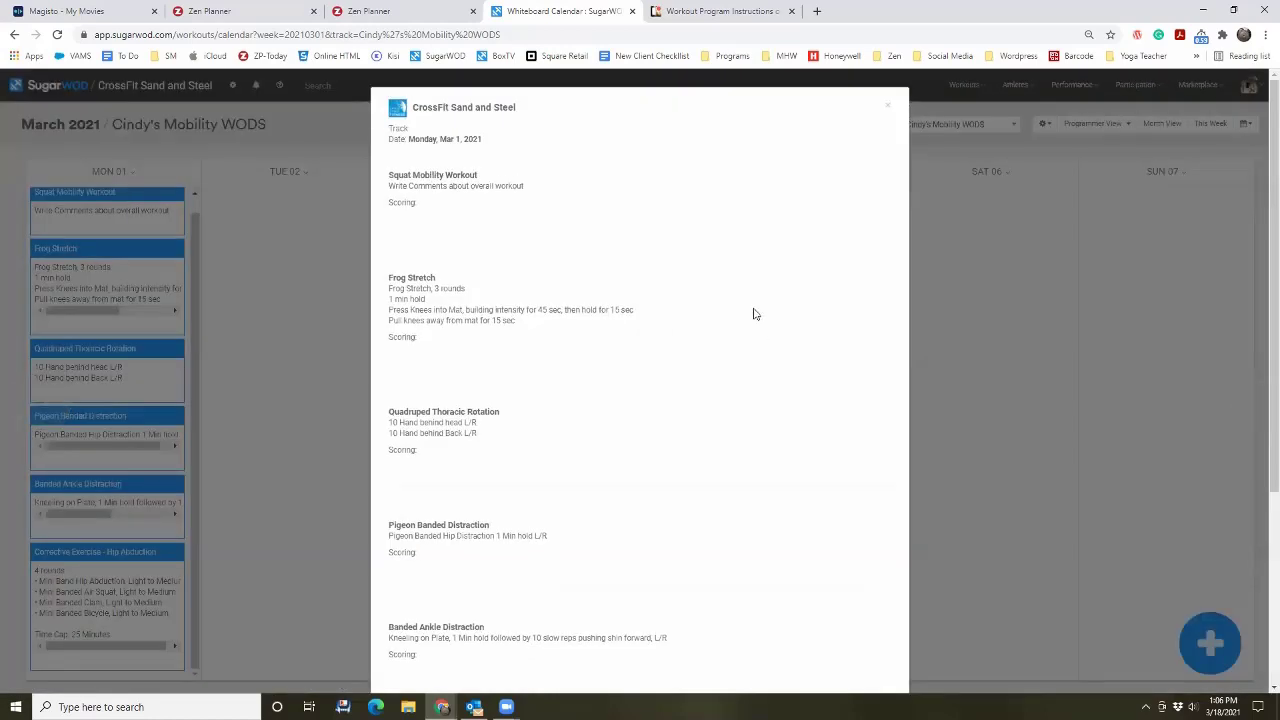
pyautogui.scroll(-2, 755, 315)
pyautogui.scroll(-2, 755, 316)
pyautogui.scroll(4, 752, 326)
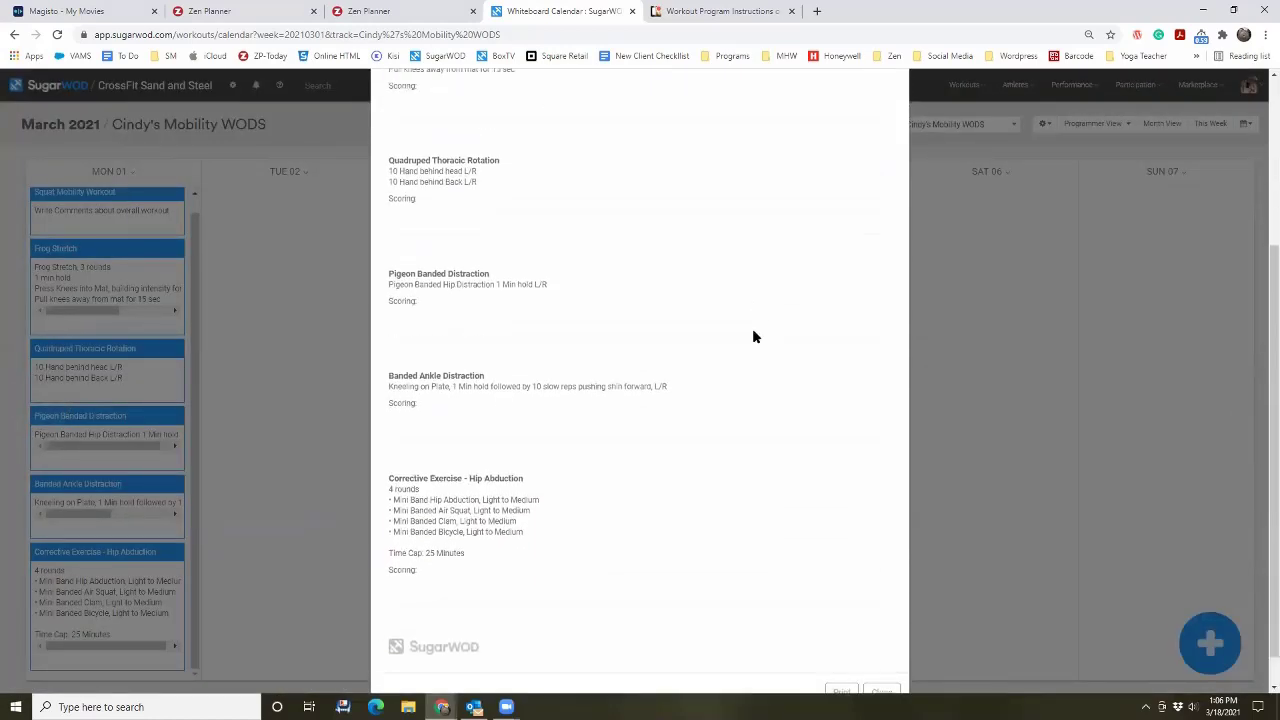
pyautogui.scroll(-6, 760, 350)
pyautogui.click(842, 677)
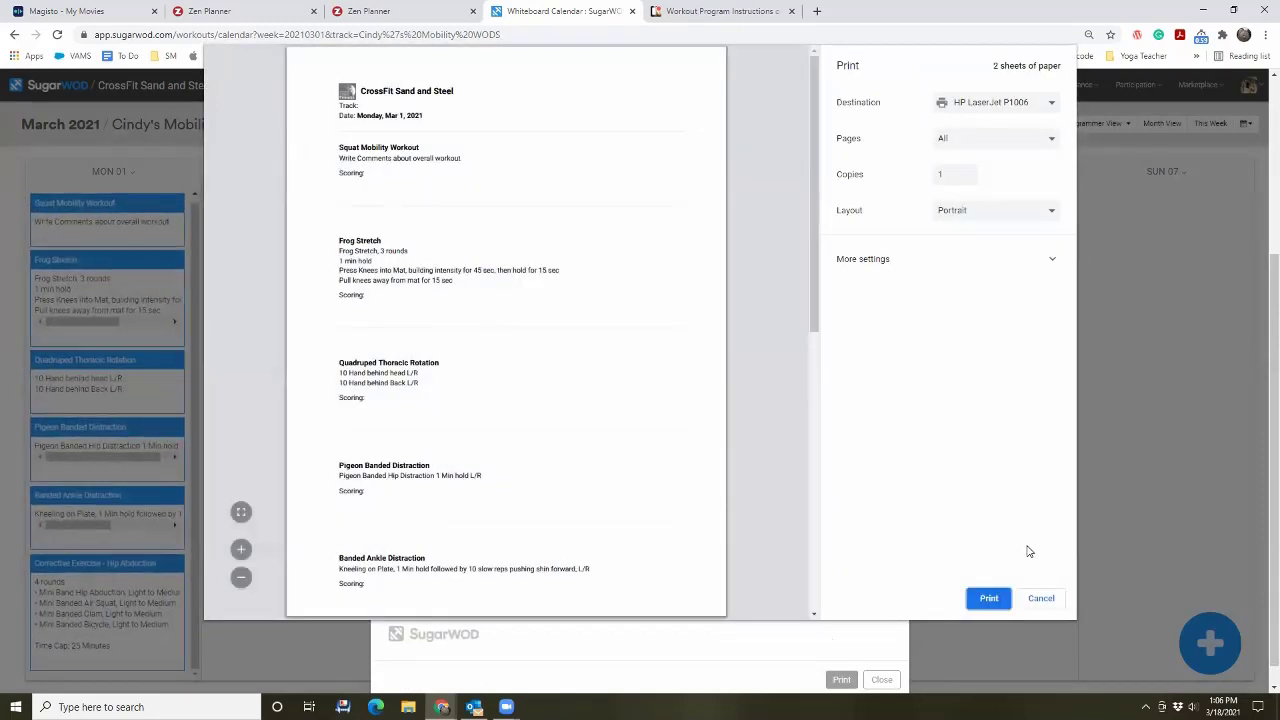
pyautogui.click(1041, 598)
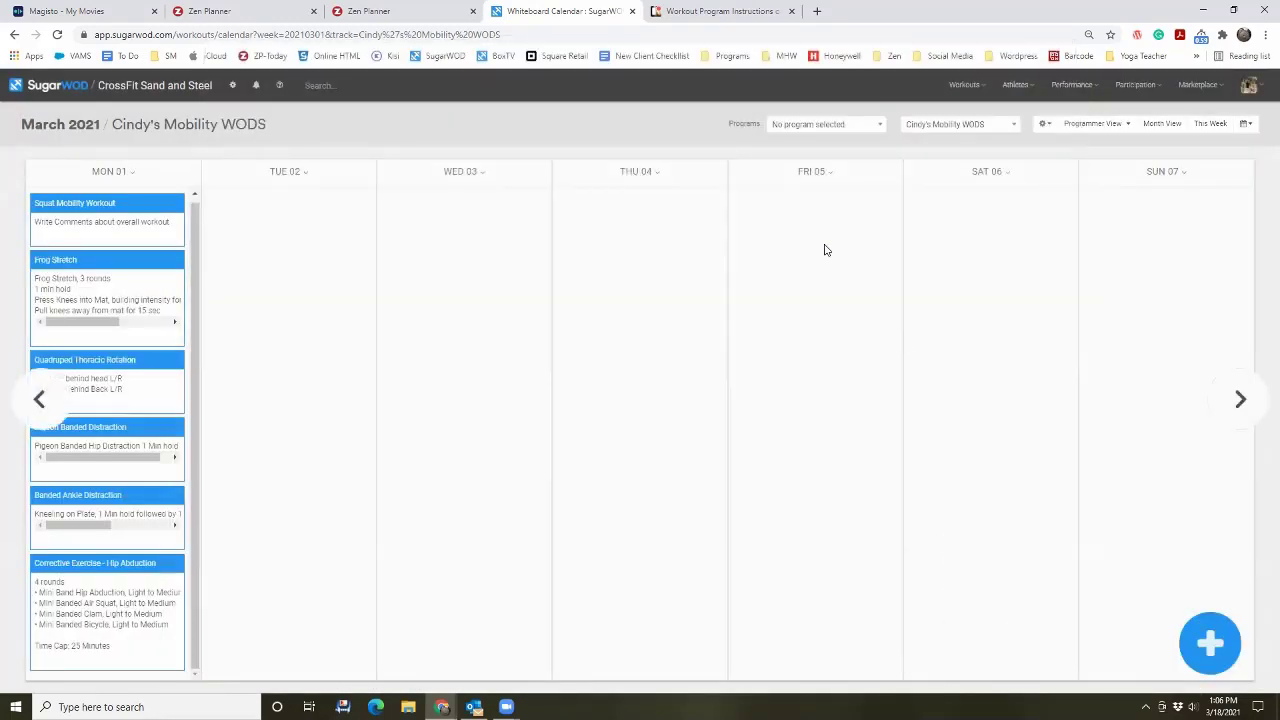
# Step: Switch to the Private Training Workouts V2 document, review the "I've got a bad feeling about this" workout, and return to SugarWOD
pyautogui.hotkey('alt', 'Tab')
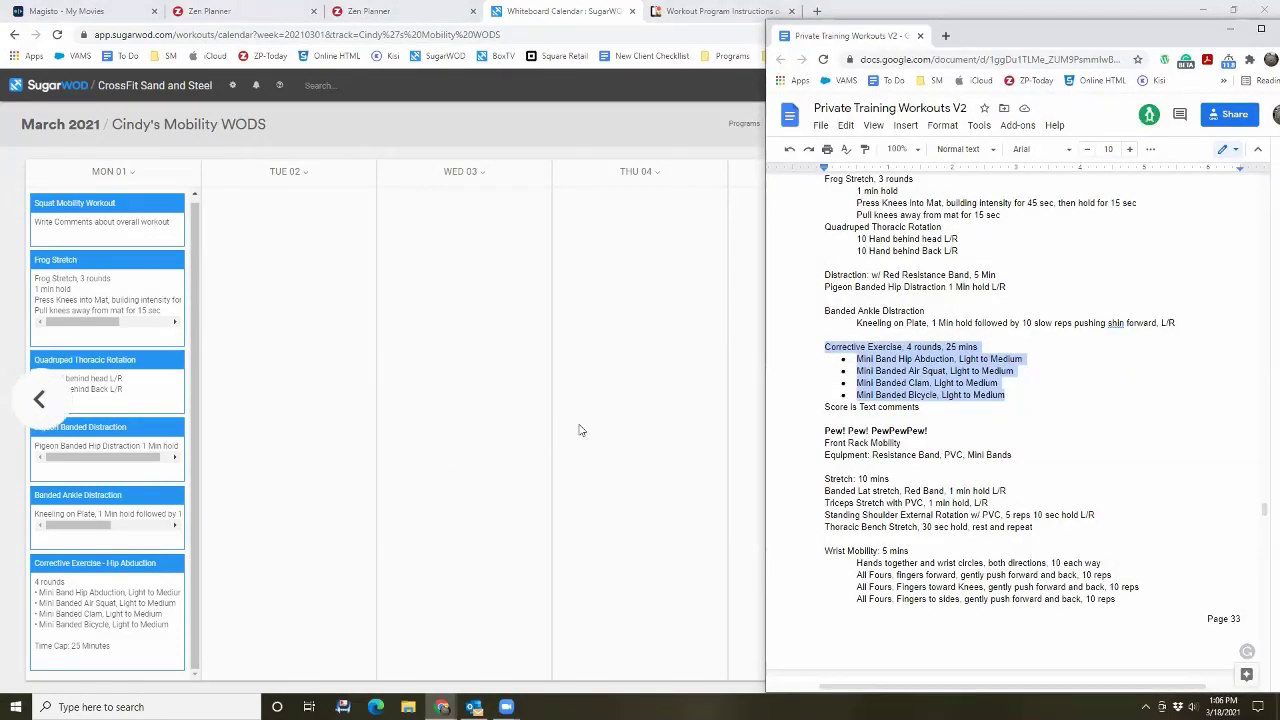
pyautogui.scroll(2, 960, 421)
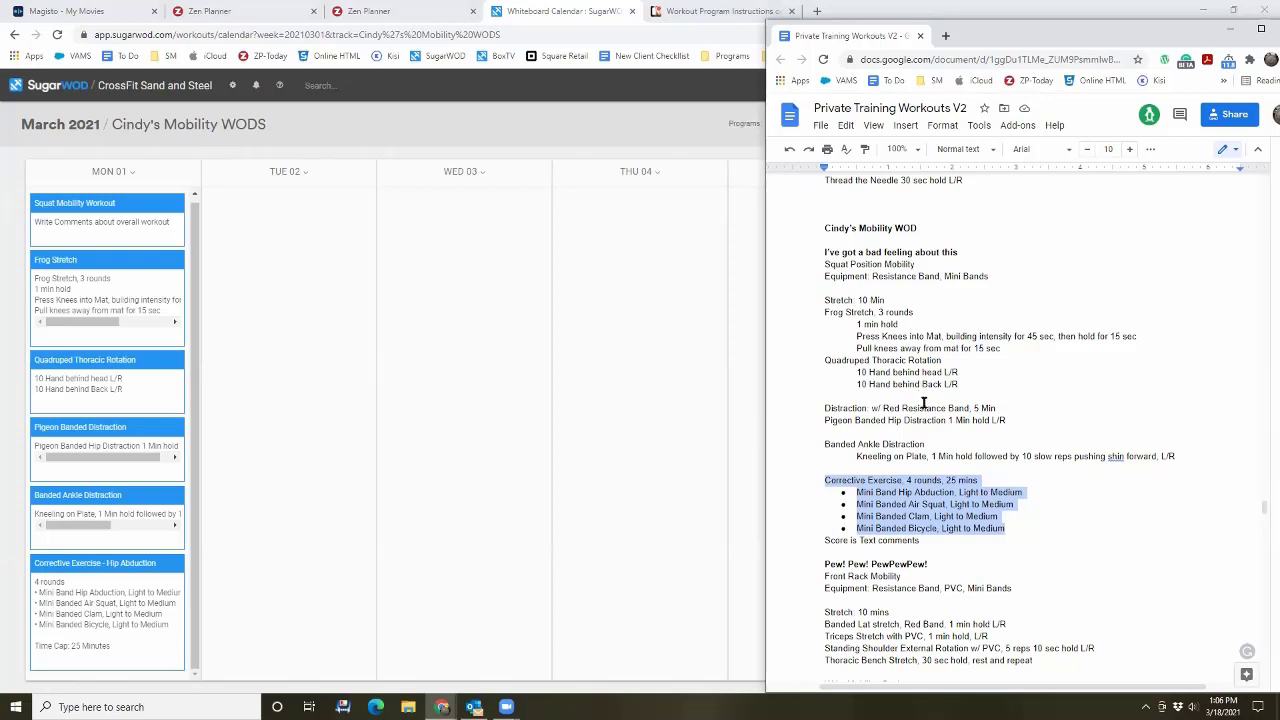
pyautogui.click(930, 454)
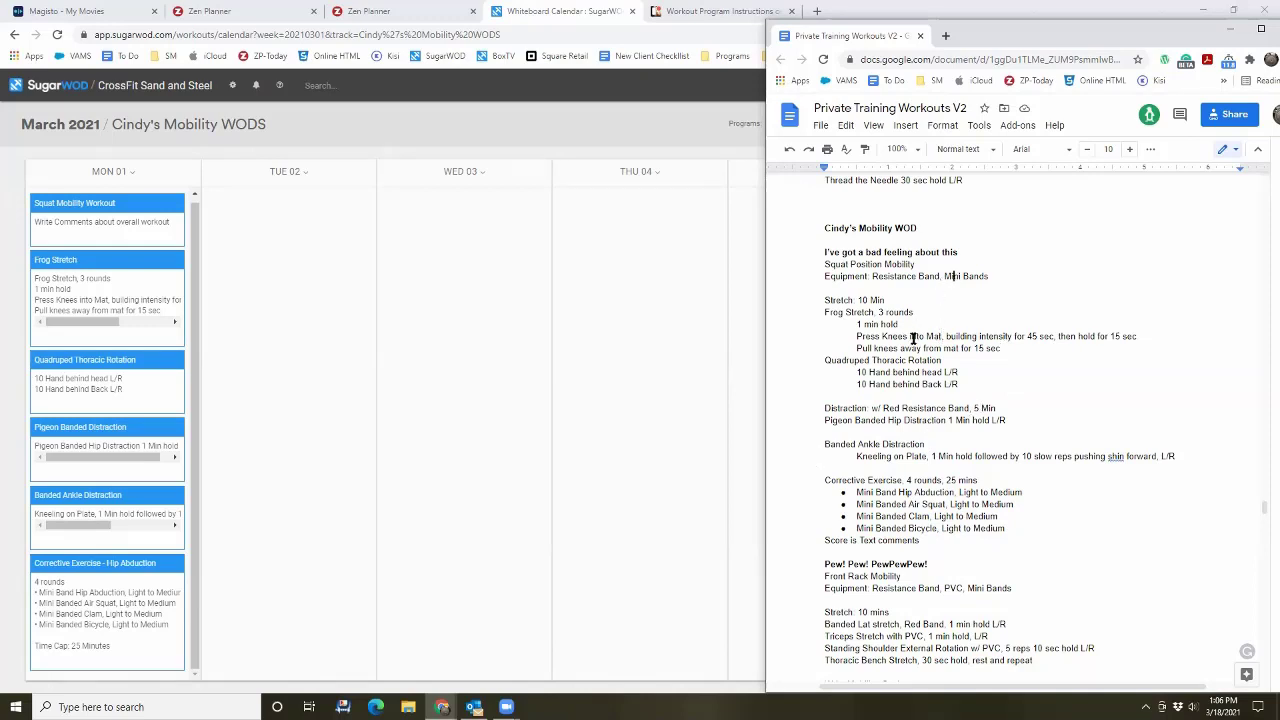
pyautogui.scroll(-2, 914, 339)
pyautogui.scroll(1, 914, 339)
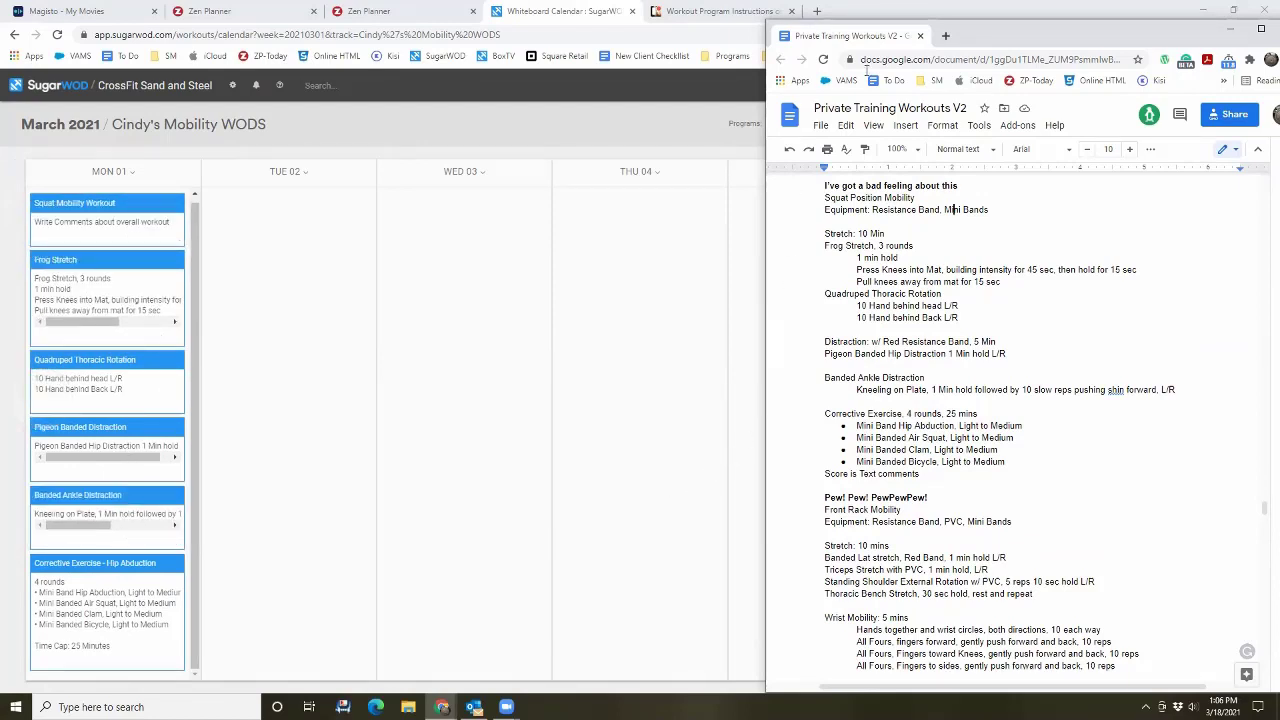
pyautogui.click(954, 12)
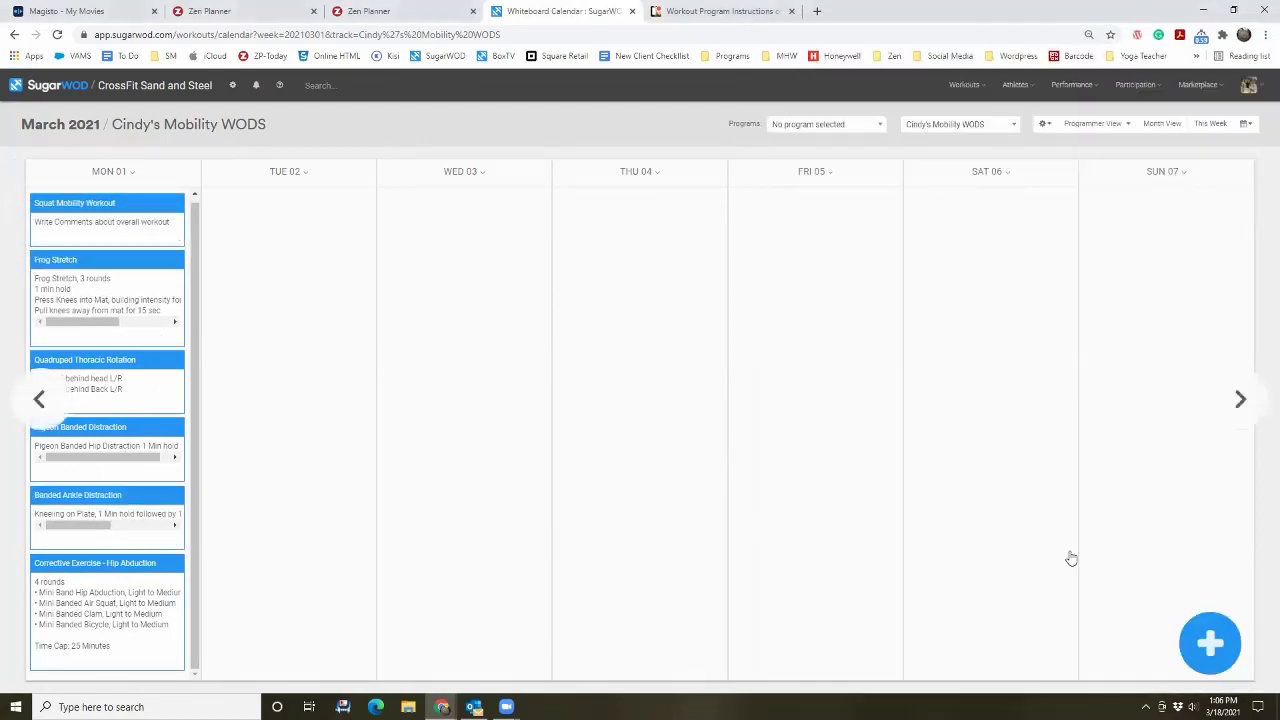
# Step: Look at the week of March 8 in Cindy's Mobility WODS, return to the March 1 week, and glance at the workouts document
pyautogui.click(1240, 399)
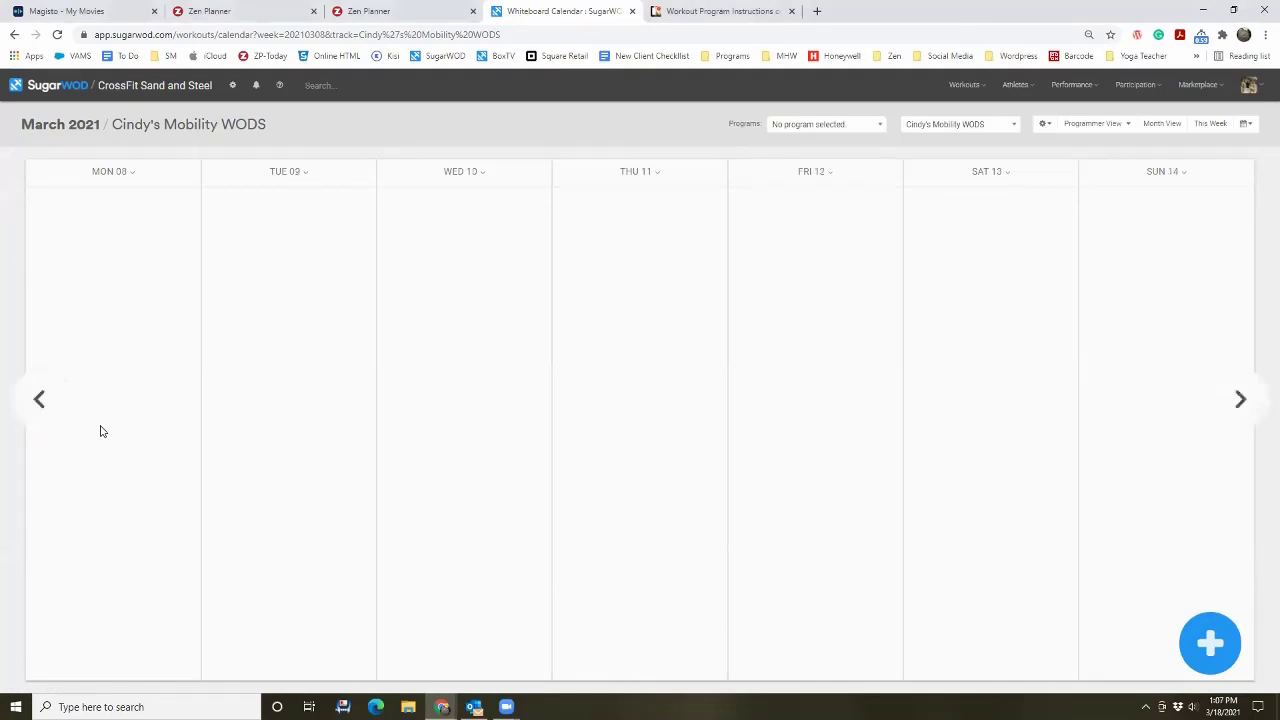
pyautogui.click(67, 416)
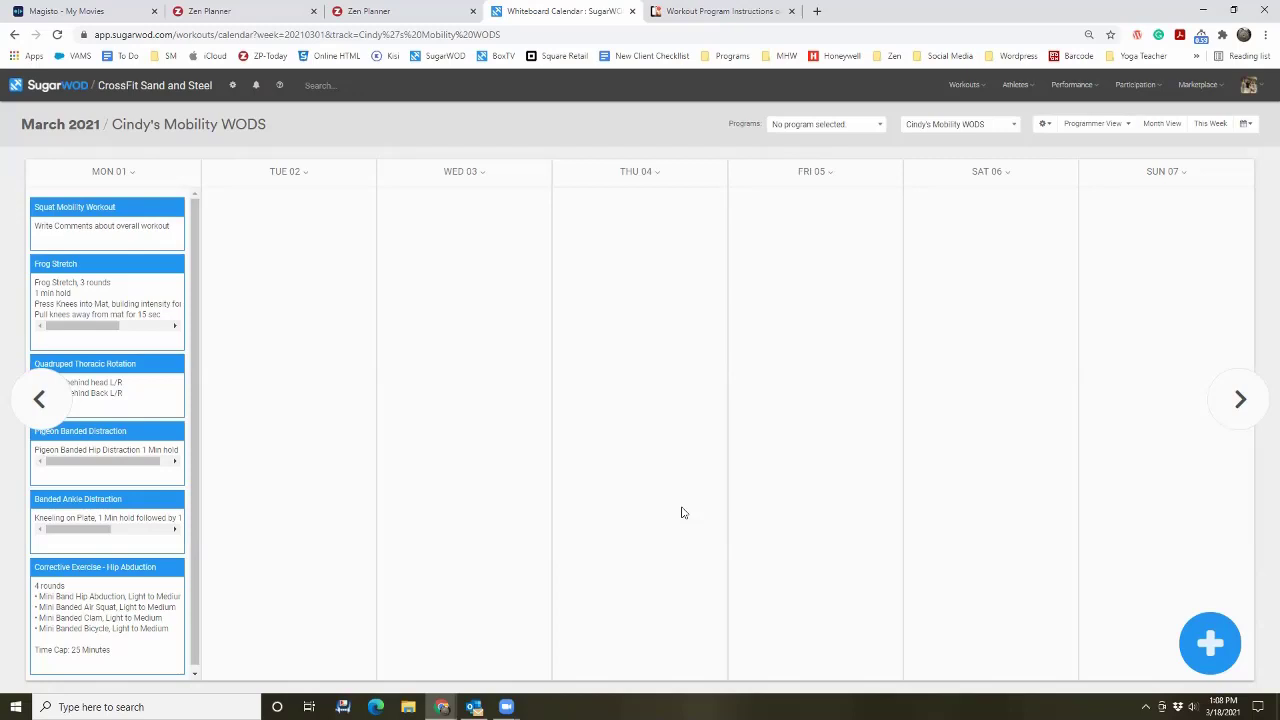
pyautogui.hotkey('alt', 'Tab')
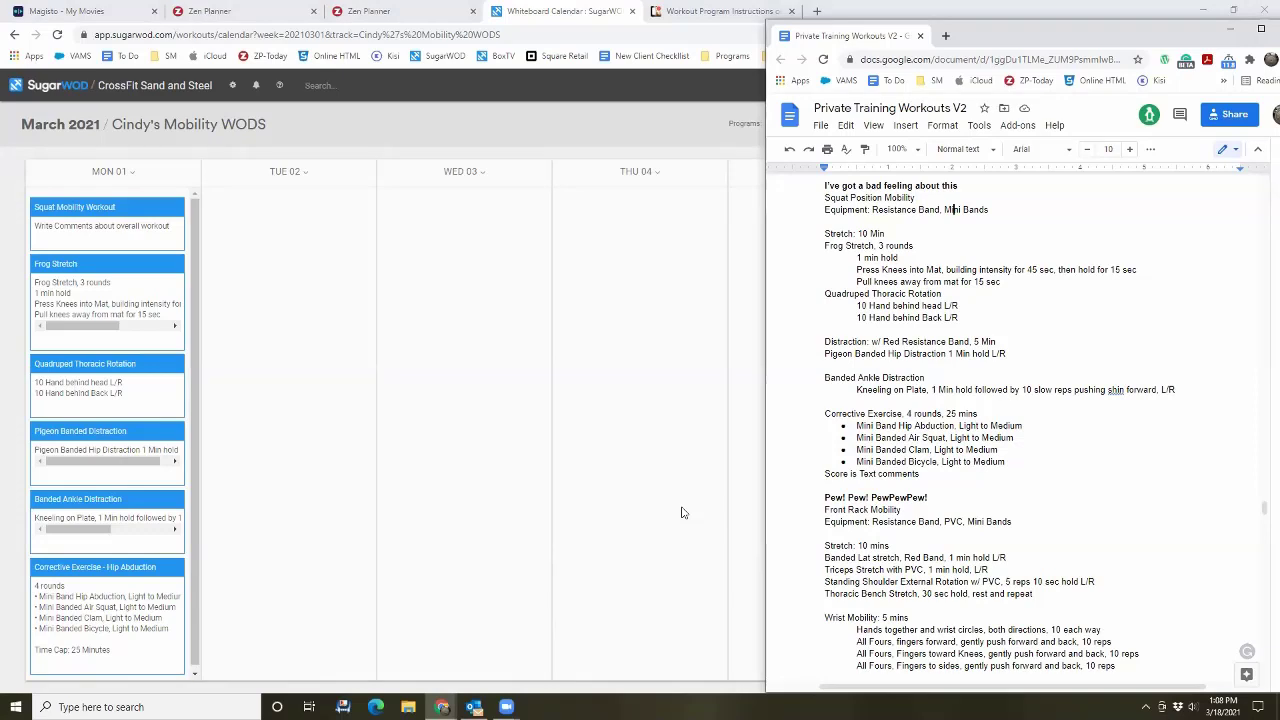
pyautogui.hotkey('alt', 'Tab')
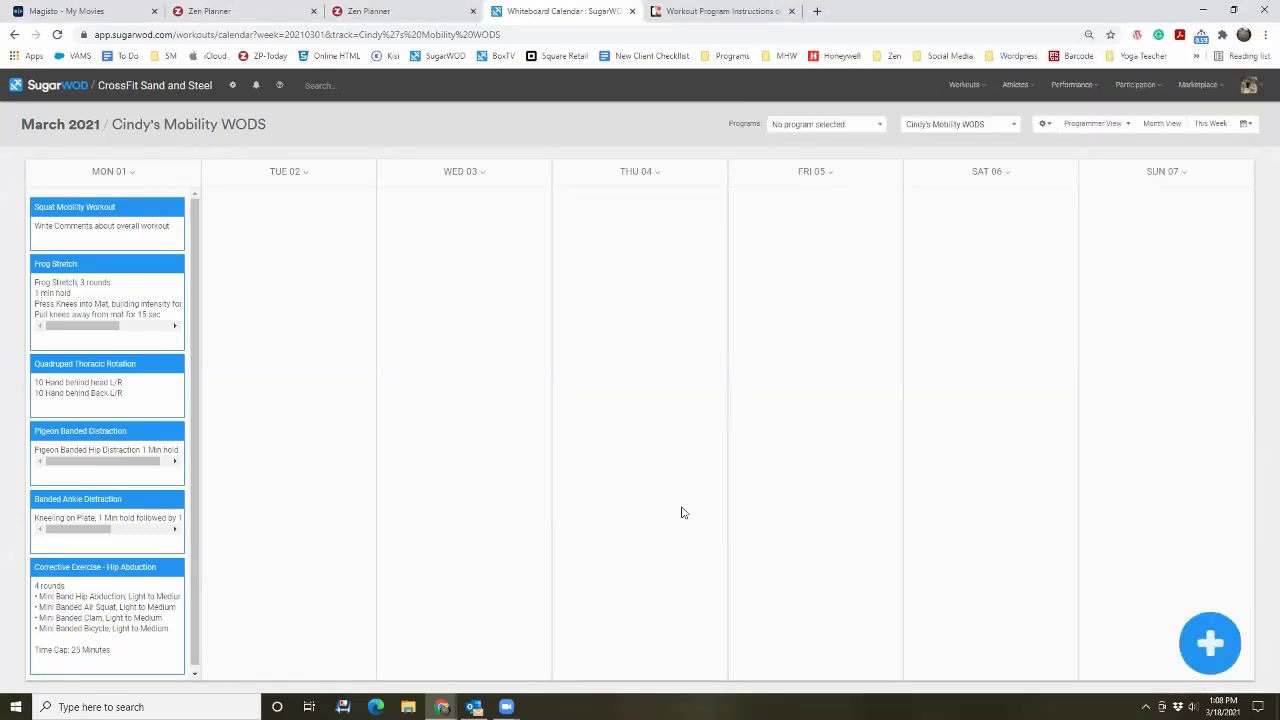